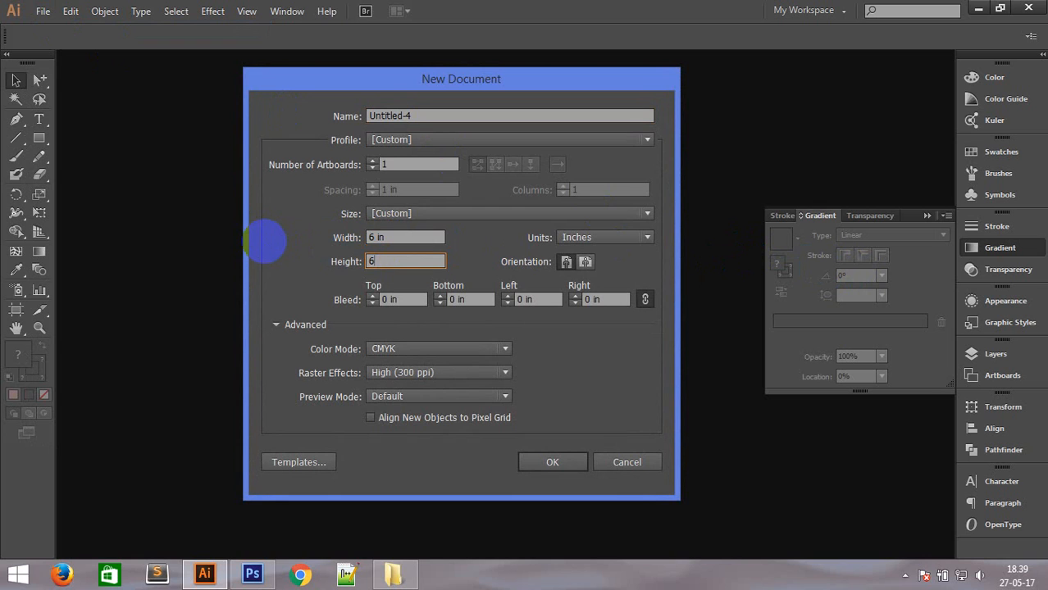
# Discard the 6 by 6 inch document and create a new CMYK document 8 in wide and 5 in high.
pyautogui.click(550, 463)
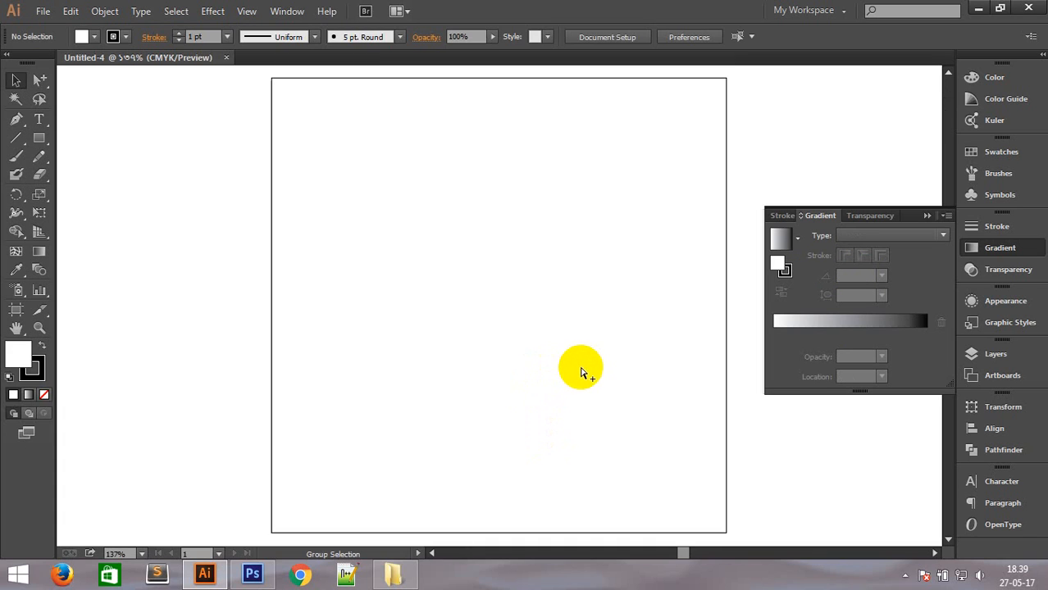
pyautogui.hotkey('ctrl', 'w')
pyautogui.hotkey('ctrl', 'n')
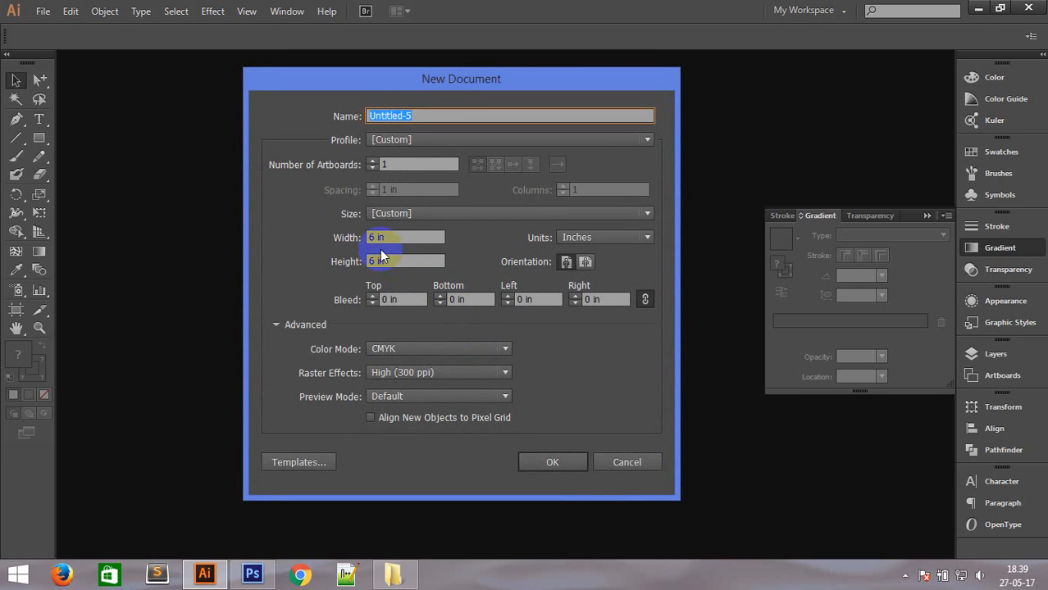
pyautogui.moveTo(373, 238); pyautogui.dragTo(329, 243)
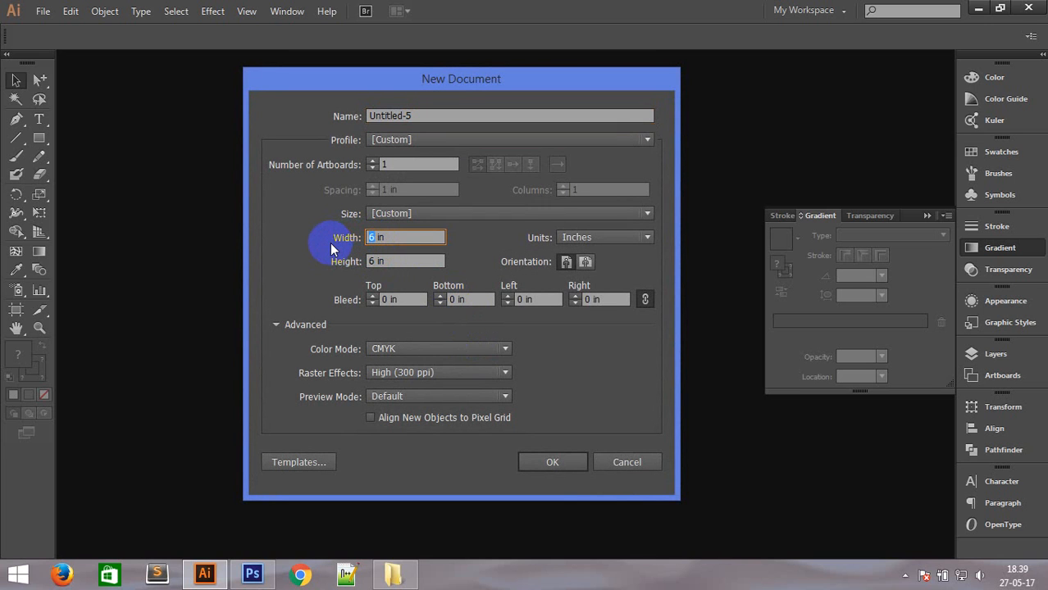
pyautogui.write('8')
pyautogui.press('Tab')
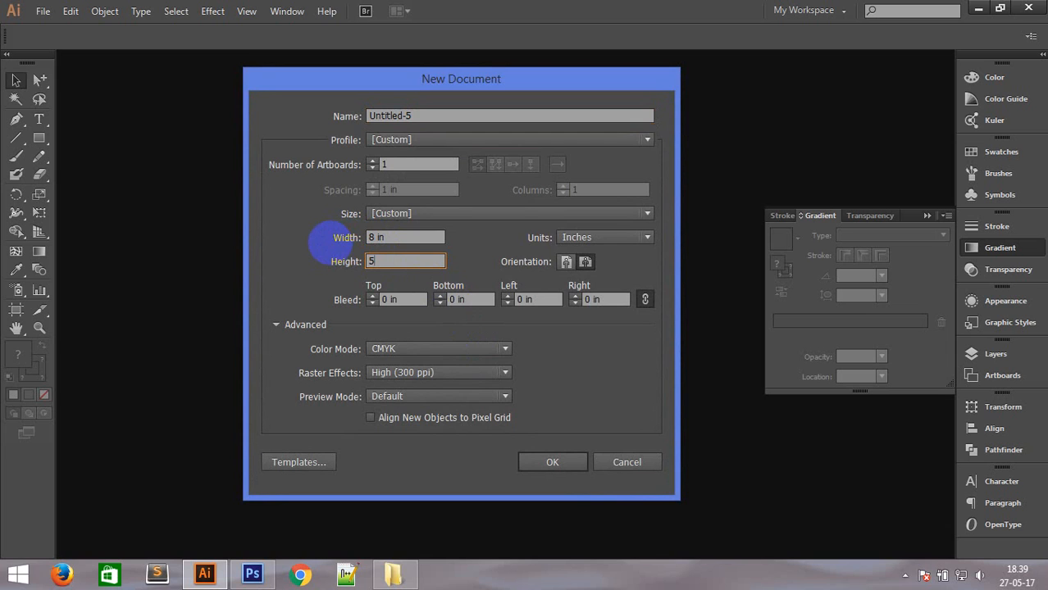
pyautogui.write('5')
pyautogui.press('Return')
# Create a rectangle 8 in wide and 5 in high with a white fill and no stroke.
pyautogui.keyDown('ctrl'); pyautogui.keyDown('alt'); pyautogui.click(557, 332); pyautogui.keyUp('alt'); pyautogui.keyUp('ctrl')
pyautogui.keyDown('ctrl'); pyautogui.keyDown('alt'); pyautogui.click(604, 321); pyautogui.keyUp('alt'); pyautogui.keyUp('ctrl')
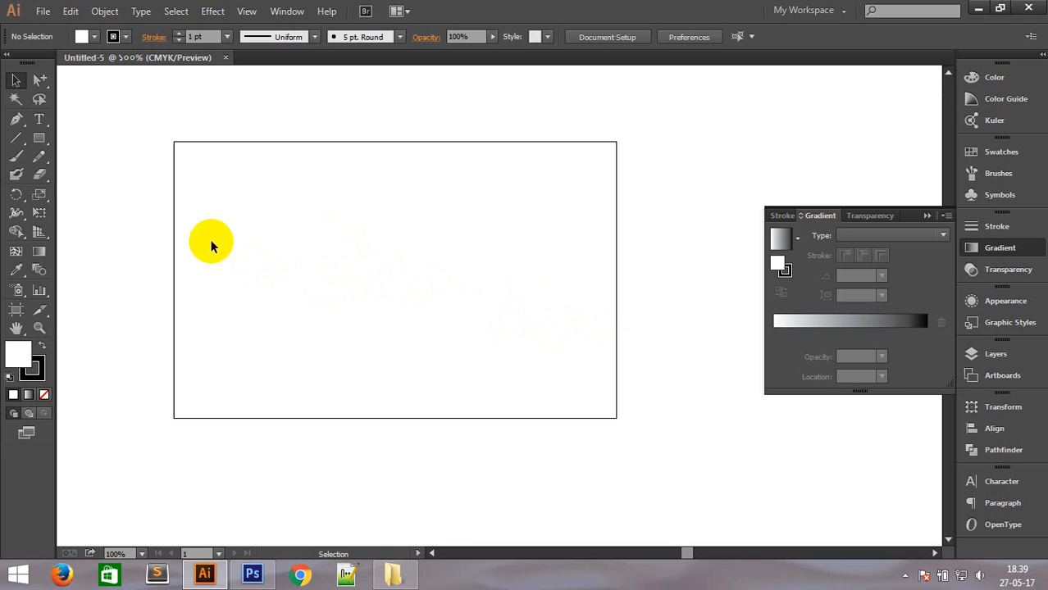
pyautogui.click(41, 366)
pyautogui.click(45, 395)
pyautogui.click(17, 355)
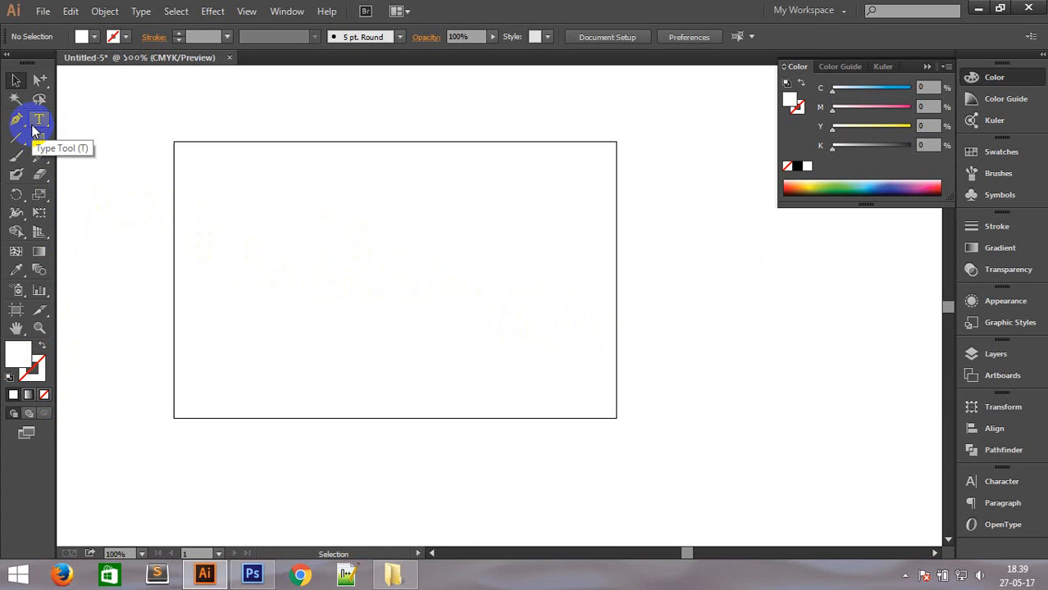
pyautogui.click(38, 137)
pyautogui.click(437, 261)
pyautogui.write('8')
pyautogui.press('Tab')
pyautogui.write('5')
pyautogui.press('Return')
# Move the rectangle onto the artboard and align its edges exactly with the artboard edges in outline view.
pyautogui.click(15, 80)
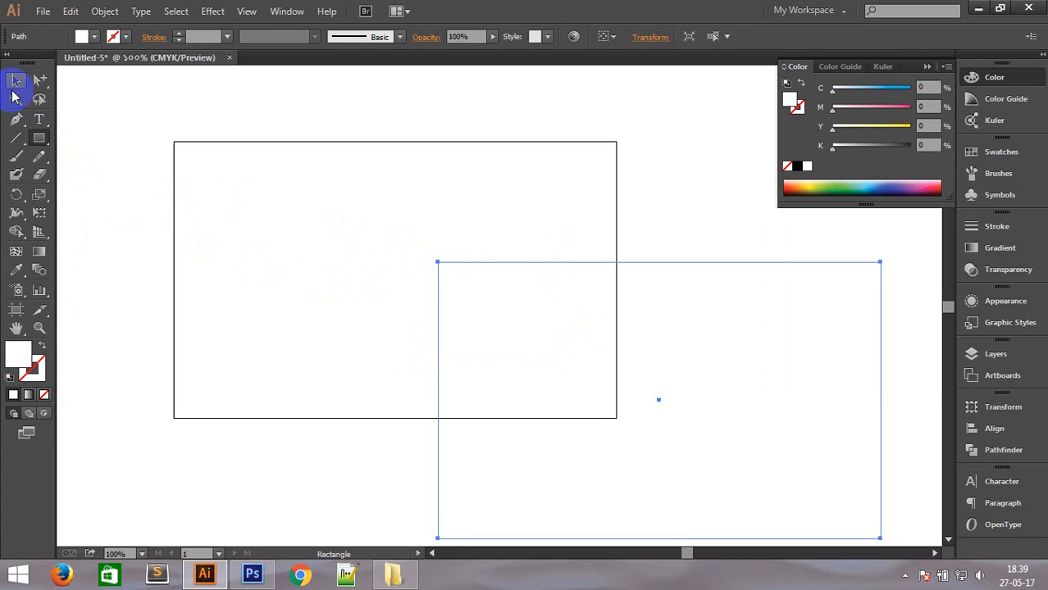
pyautogui.moveTo(464, 265); pyautogui.dragTo(200, 153)
pyautogui.hotkey('ctrl', 'y')
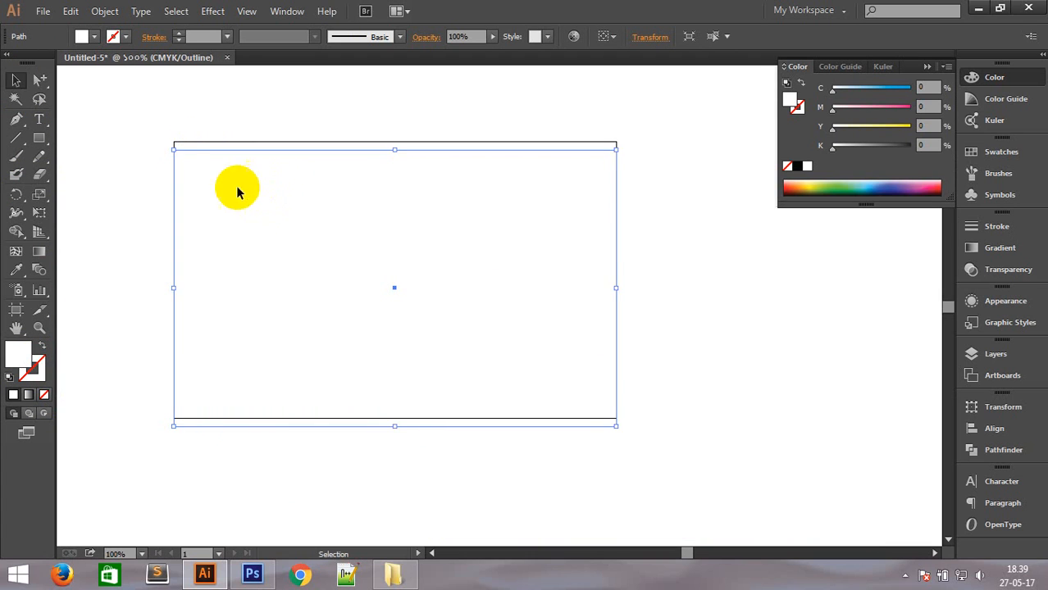
pyautogui.moveTo(157, 126); pyautogui.dragTo(225, 195)
pyautogui.moveTo(303, 137); pyautogui.dragTo(669, 342)
pyautogui.moveTo(215, 123); pyautogui.dragTo(505, 364)
pyautogui.click(39, 79)
pyautogui.click(308, 382)
pyautogui.moveTo(308, 378); pyautogui.dragTo(307, 113)
pyautogui.hotkey('ctrl', 'y')
pyautogui.keyDown('ctrl'); pyautogui.keyDown('alt'); pyautogui.click(646, 370); pyautogui.keyUp('alt'); pyautogui.keyUp('ctrl')
pyautogui.keyDown('ctrl'); pyautogui.keyDown('alt'); pyautogui.click(647, 370); pyautogui.keyUp('alt'); pyautogui.keyUp('ctrl')
pyautogui.keyDown('ctrl'); pyautogui.keyDown('alt'); pyautogui.click(647, 370); pyautogui.keyUp('alt'); pyautogui.keyUp('ctrl')
pyautogui.keyDown('ctrl'); pyautogui.keyDown('alt'); pyautogui.click(647, 370); pyautogui.keyUp('alt'); pyautogui.keyUp('ctrl')
pyautogui.keyDown('ctrl'); pyautogui.keyDown('alt'); pyautogui.click(647, 369); pyautogui.keyUp('alt'); pyautogui.keyUp('ctrl')
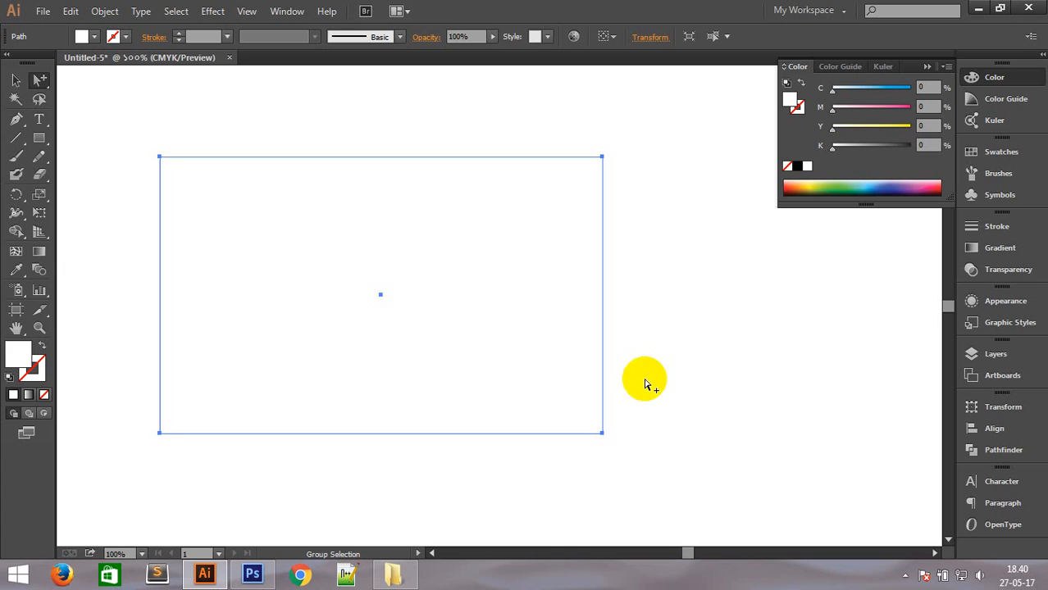
# Fill the rectangle covering the artboard with the light peach colour #ffddbb.
pyautogui.click(16, 82)
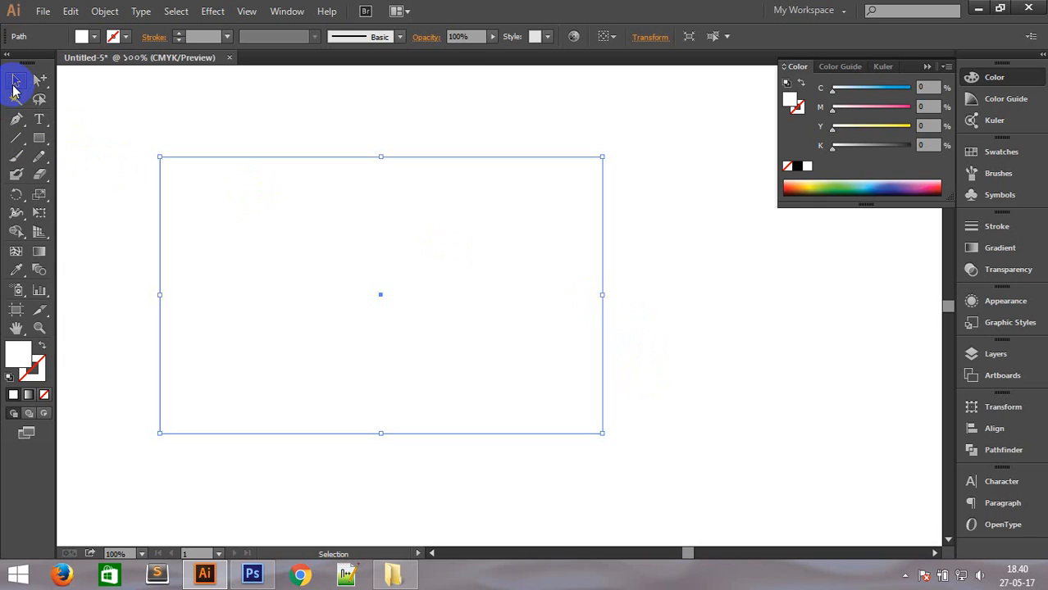
pyautogui.click(148, 141)
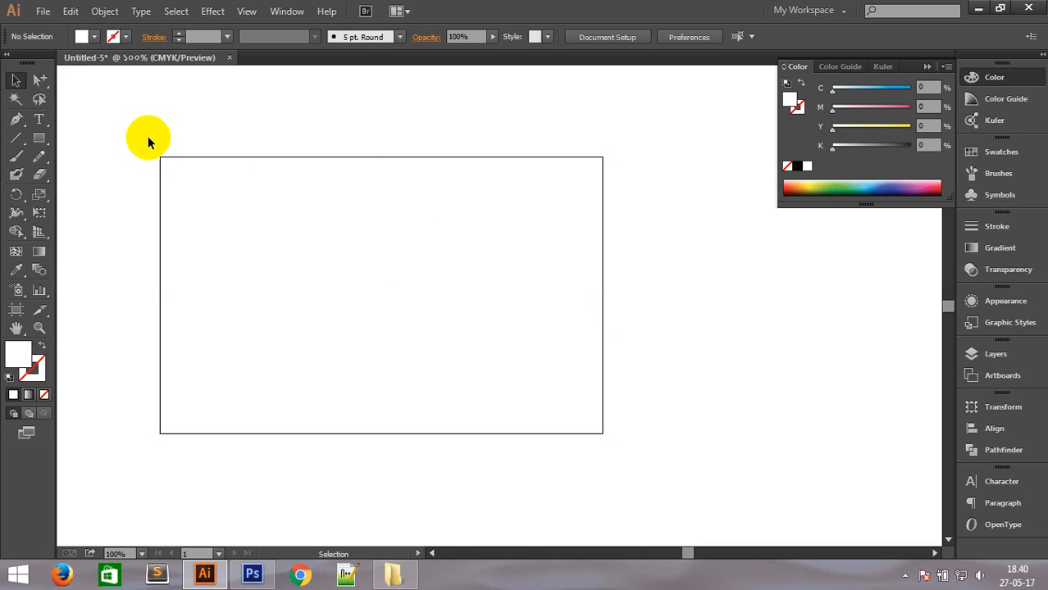
pyautogui.moveTo(148, 141); pyautogui.dragTo(724, 414)
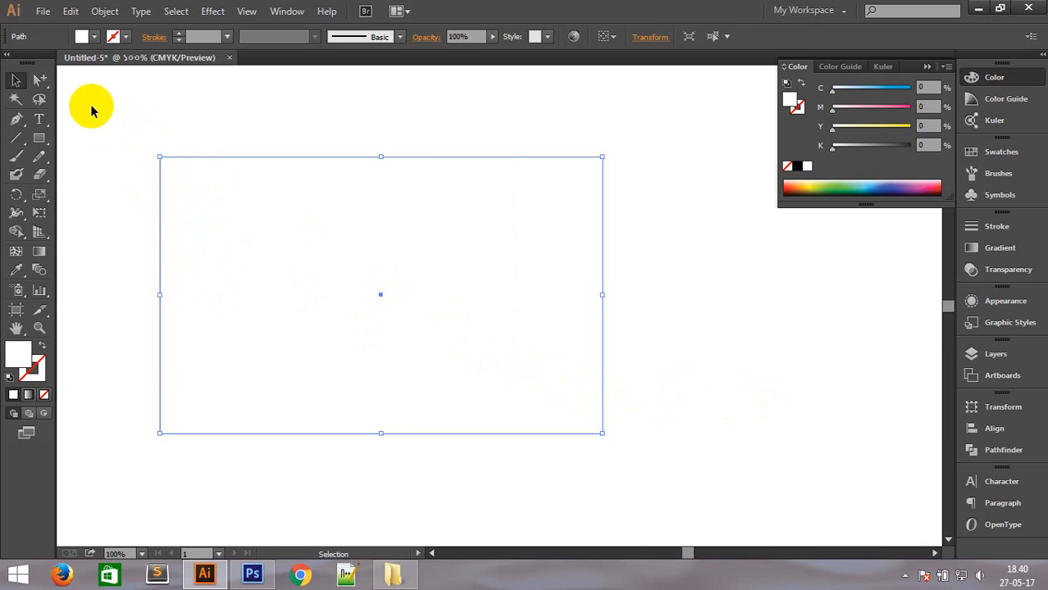
pyautogui.click(93, 37)
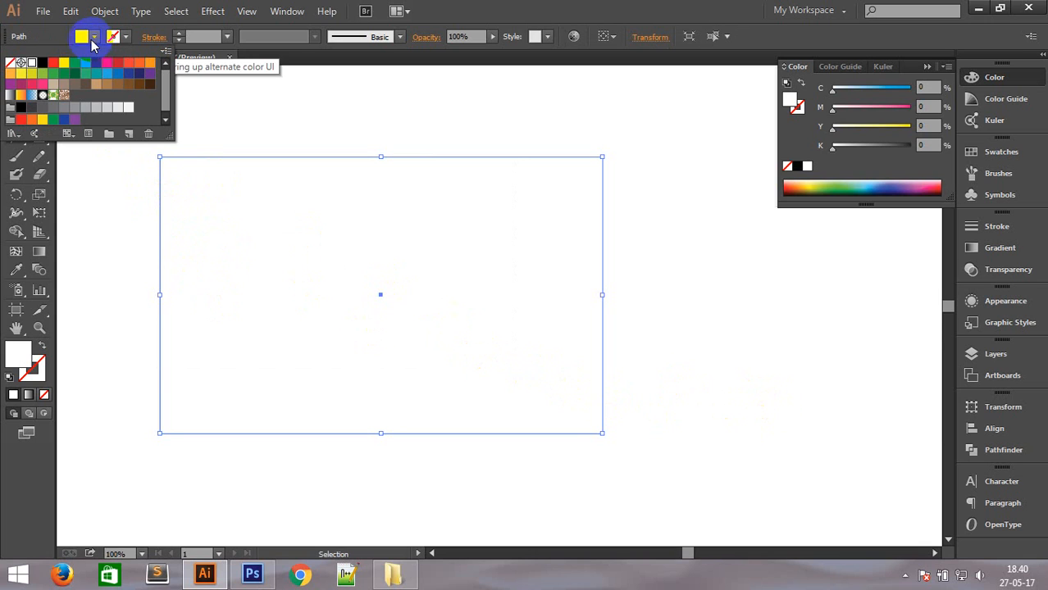
pyautogui.click(56, 88)
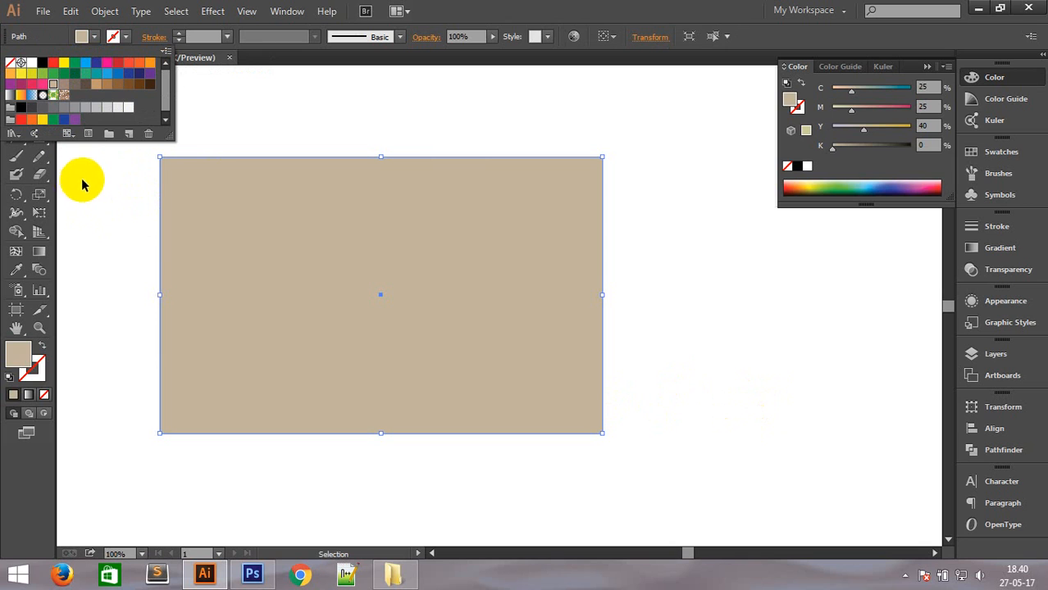
pyautogui.click(65, 84)
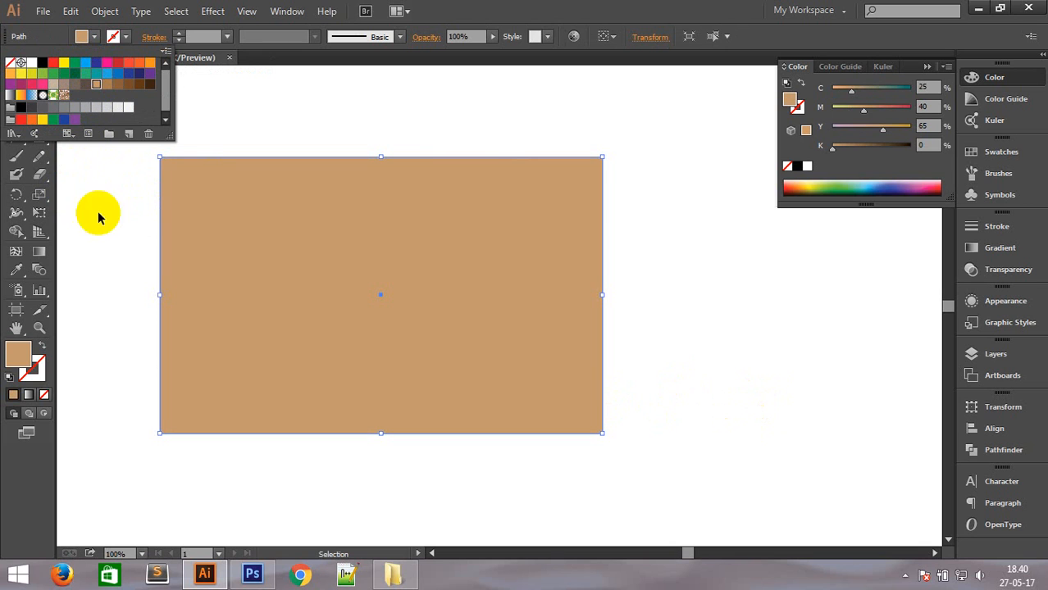
pyautogui.doubleClick(16, 347)
pyautogui.moveTo(460, 145); pyautogui.dragTo(460, 125)
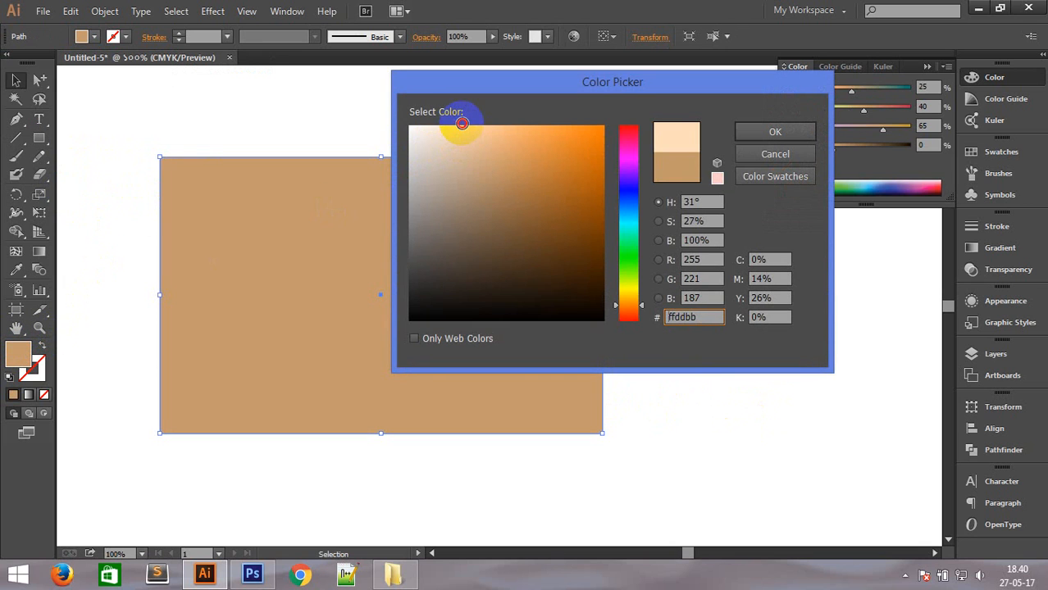
pyautogui.click(754, 133)
pyautogui.click(715, 257)
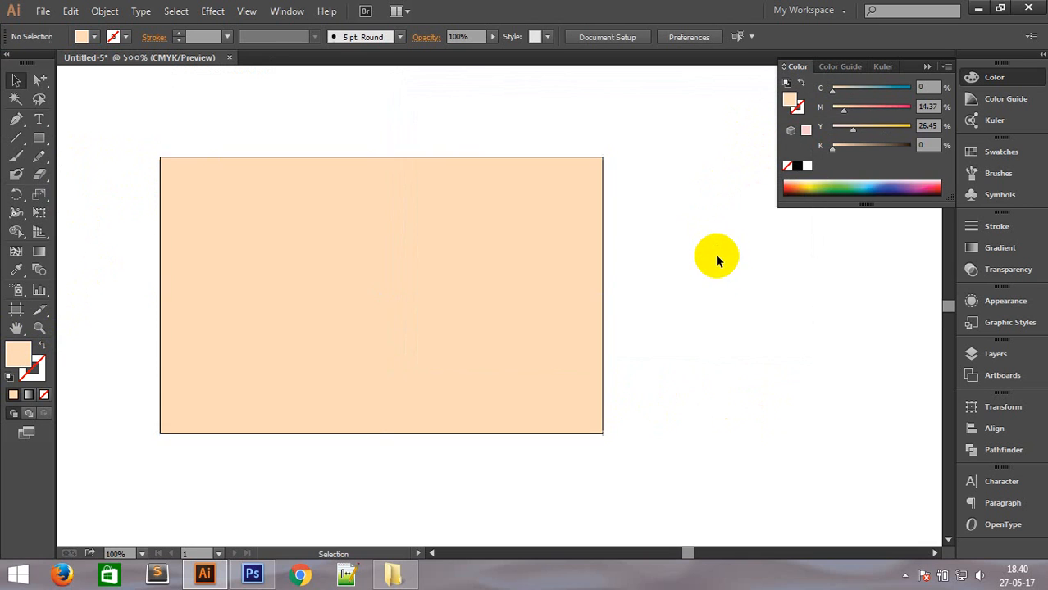
pyautogui.moveTo(405, 299); pyautogui.dragTo(470, 283)
pyautogui.moveTo(207, 127); pyautogui.dragTo(783, 439)
pyautogui.scroll(2, 536, 321)
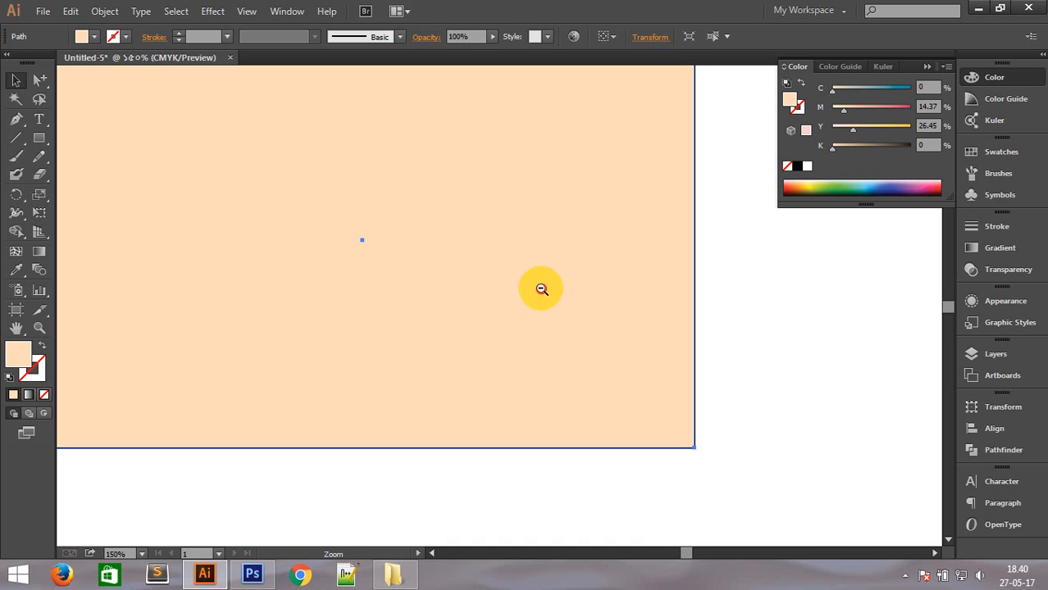
pyautogui.scroll(-3, 541, 288)
pyautogui.hotkey('ctrl', 'space')
pyautogui.moveTo(199, 178); pyautogui.dragTo(790, 452)
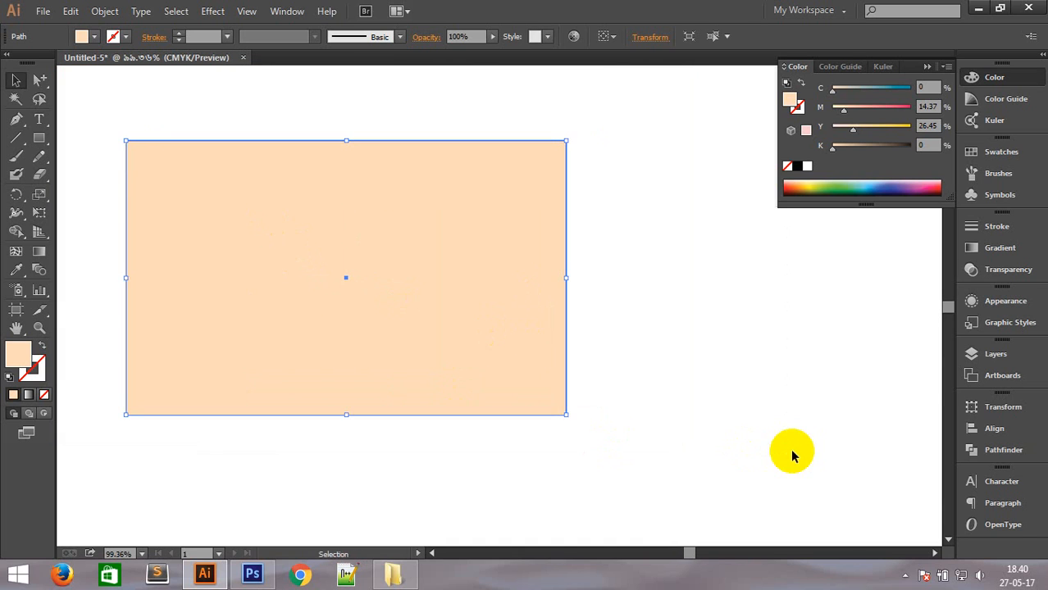
pyautogui.moveTo(346, 312); pyautogui.dragTo(410, 322)
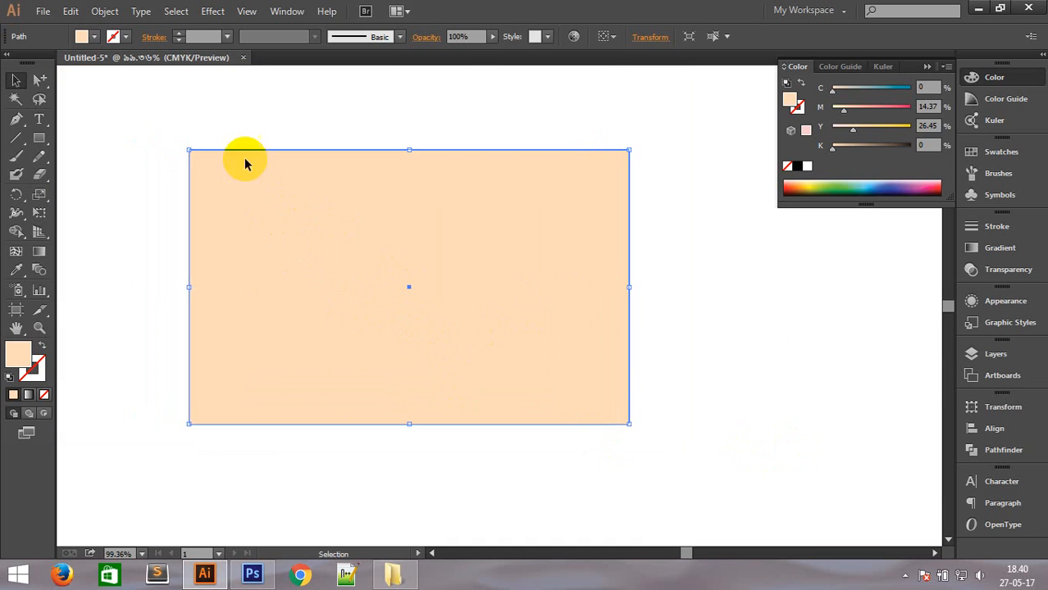
pyautogui.click(104, 11)
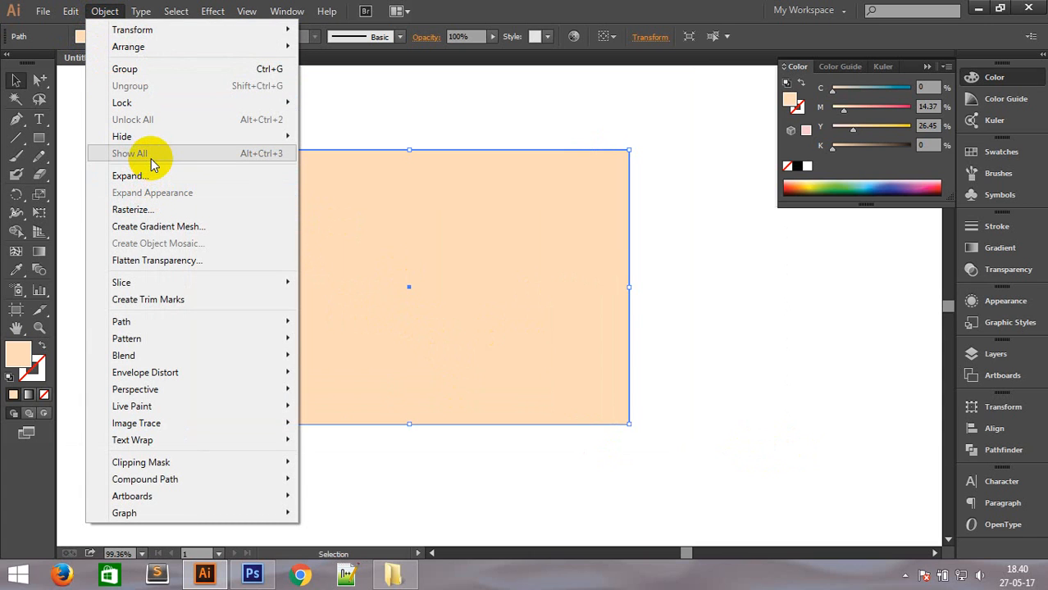
# Copy the peach rectangle and paste the duplicate in front of the original.
pyautogui.click(327, 223)
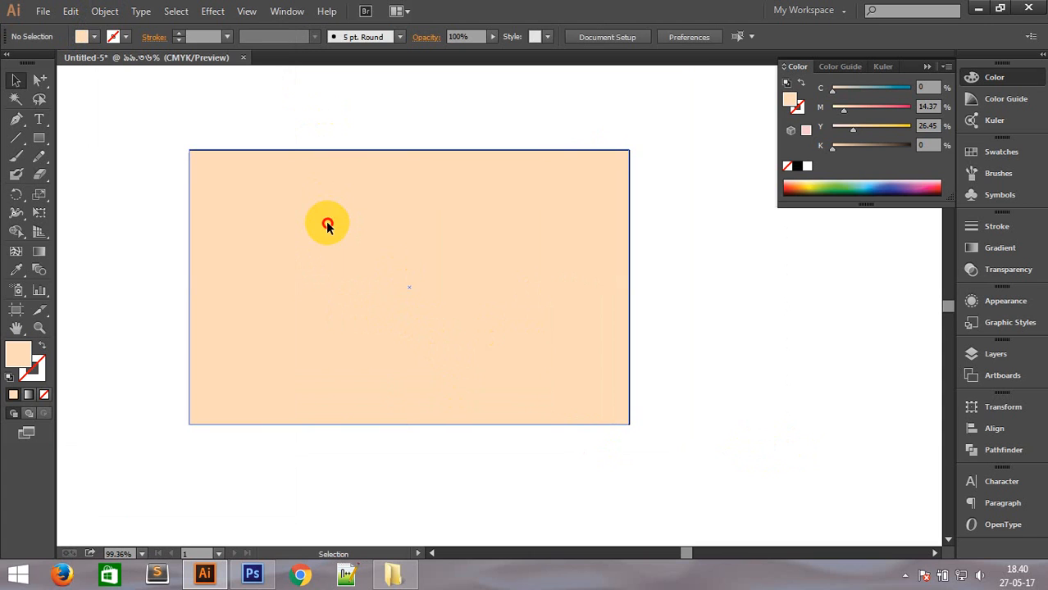
pyautogui.click(72, 13)
pyautogui.click(78, 86)
pyautogui.click(69, 13)
pyautogui.click(112, 119)
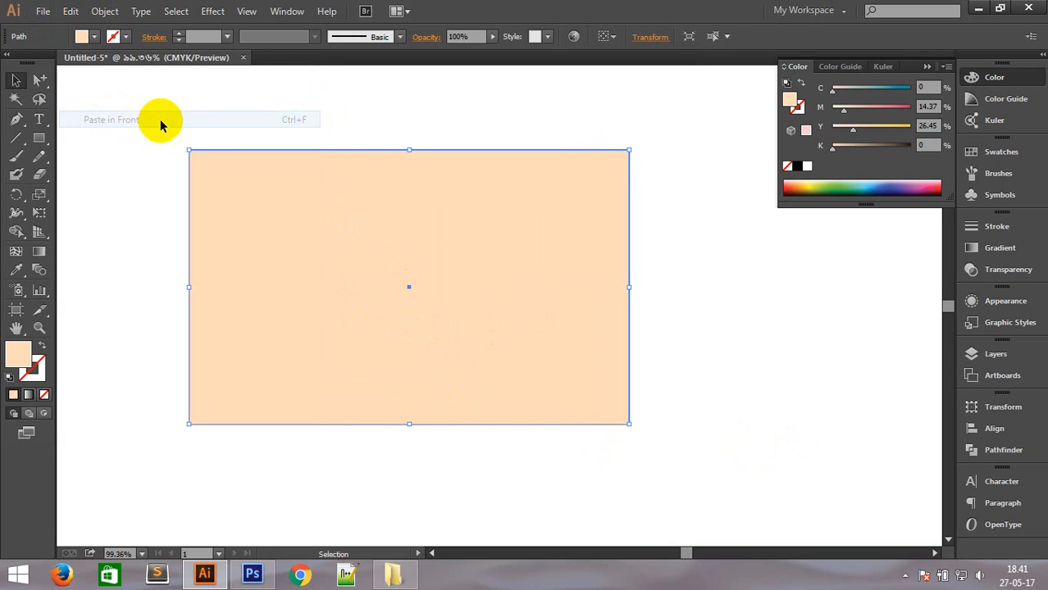
# Set the copy aside to lock the original peach rectangle, and return the copy to its place over the artboard.
pyautogui.moveTo(316, 240); pyautogui.dragTo(804, 370)
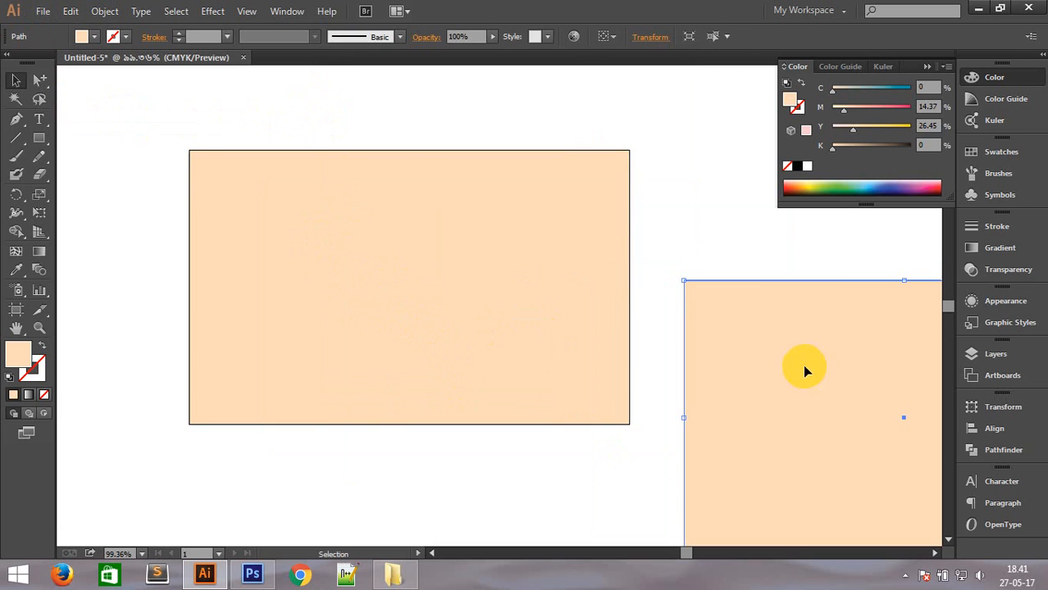
pyautogui.click(440, 319)
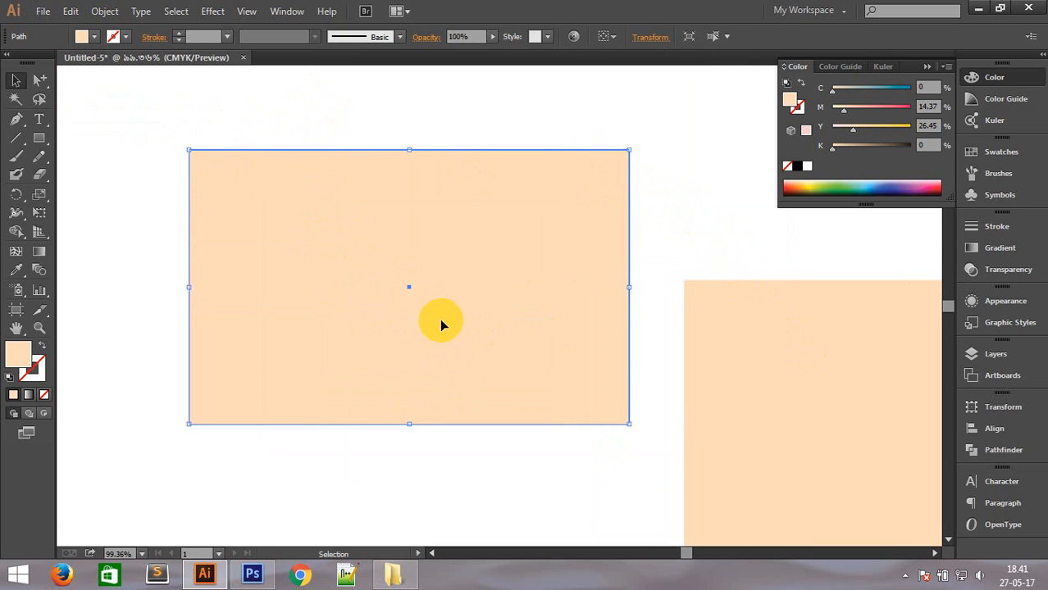
pyautogui.click(108, 13)
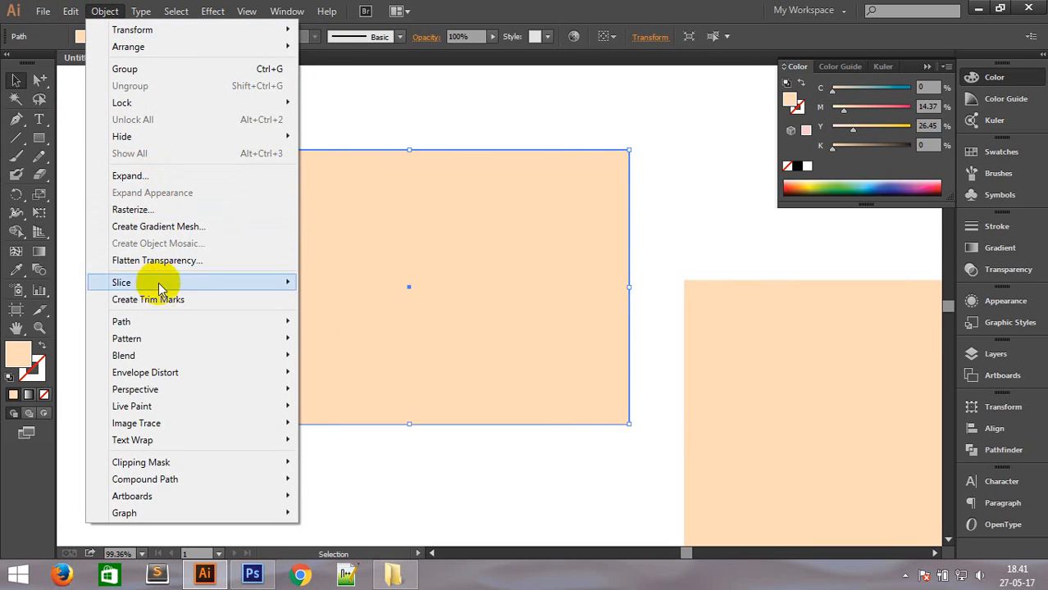
pyautogui.moveTo(159, 103)
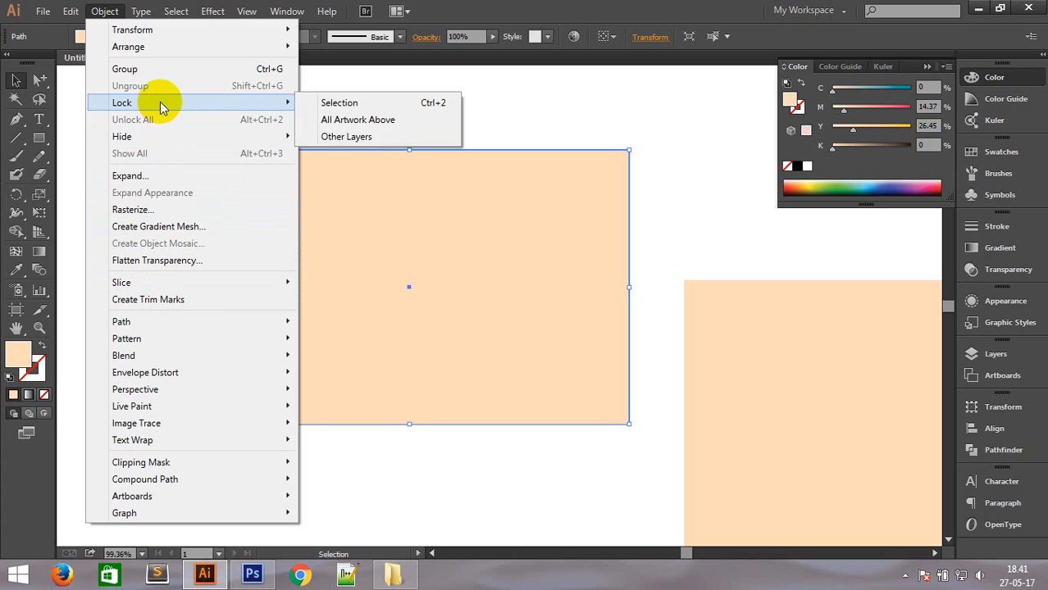
pyautogui.click(376, 104)
pyautogui.moveTo(812, 356); pyautogui.dragTo(320, 222)
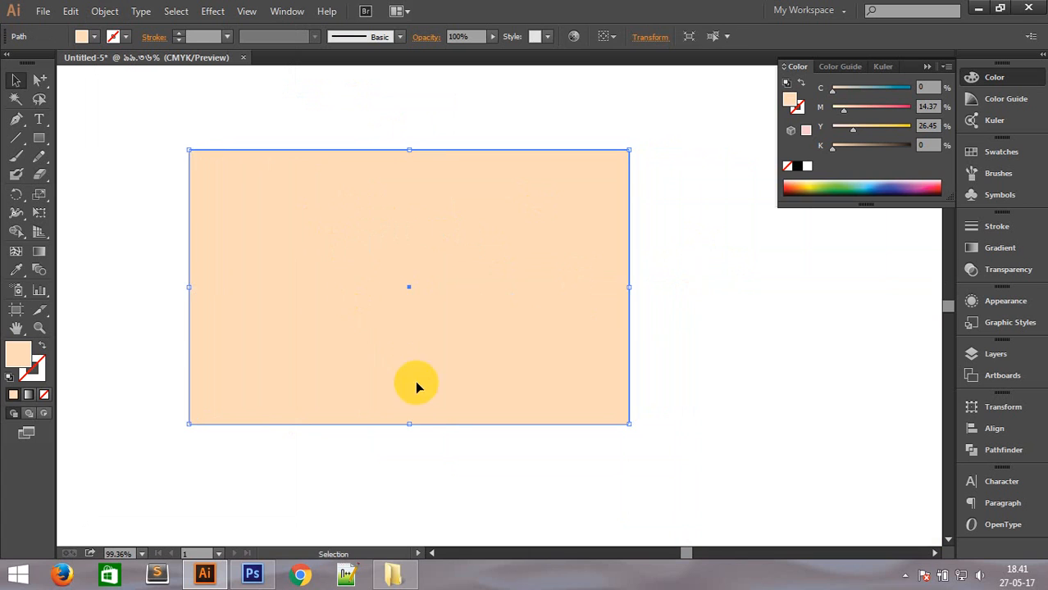
# Shorten the front rectangle symmetrically into a centred horizontal band and fill it with the tan swatch C=25 M=40 Y=65 K=0.
pyautogui.moveTo(412, 423); pyautogui.dragTo(407, 364)
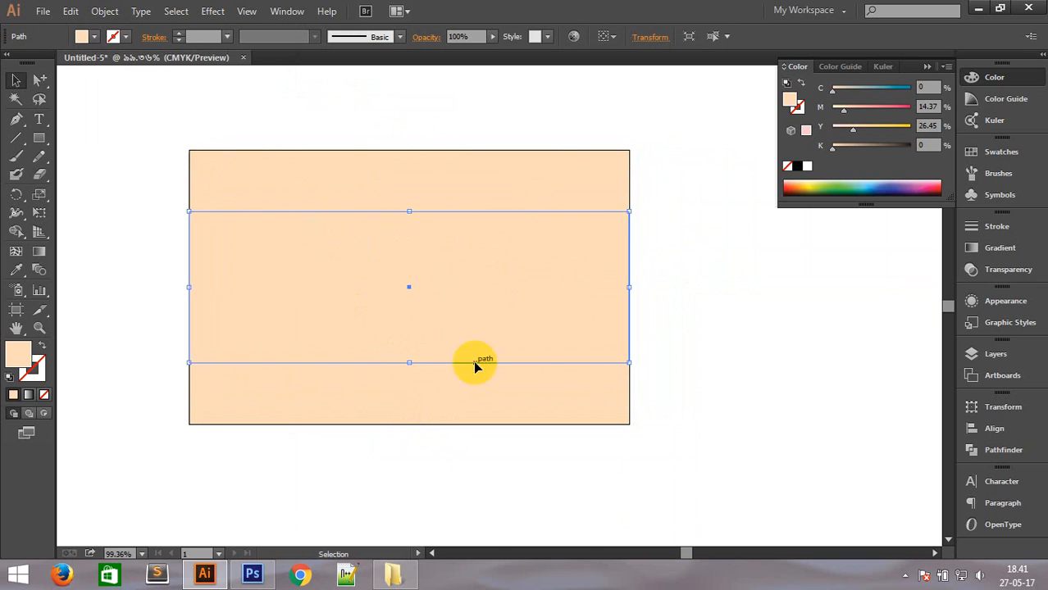
pyautogui.click(97, 38)
pyautogui.click(96, 85)
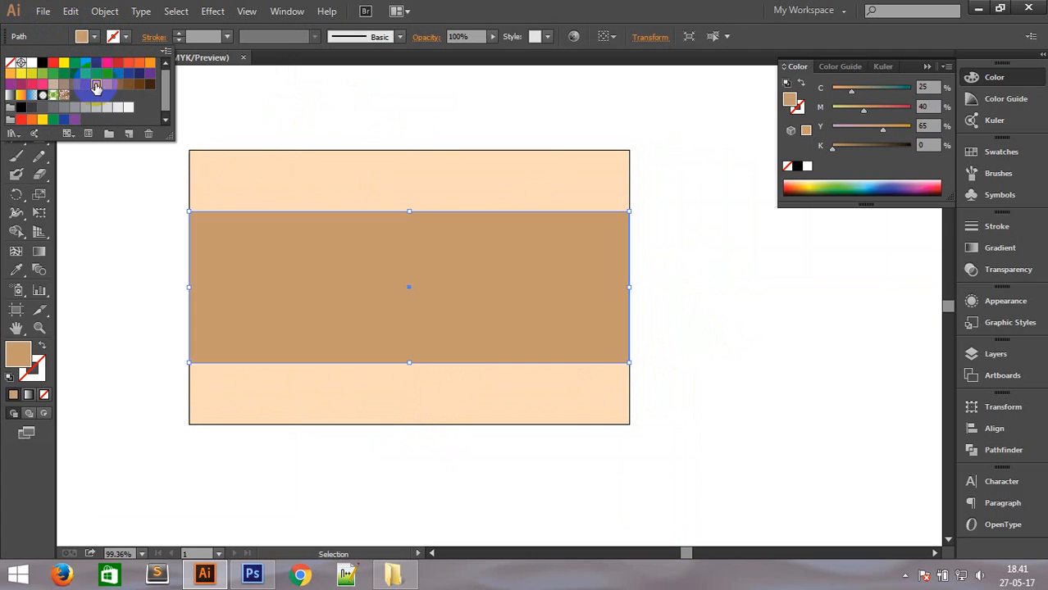
pyautogui.click(426, 109)
# Duplicate the tan band in front and rotate the copy 90° about its centre into a vertical band.
pyautogui.hotkey('ctrl', 'space')
pyautogui.moveTo(161, 128); pyautogui.dragTo(733, 457)
pyautogui.hotkey('ctrl', '1')
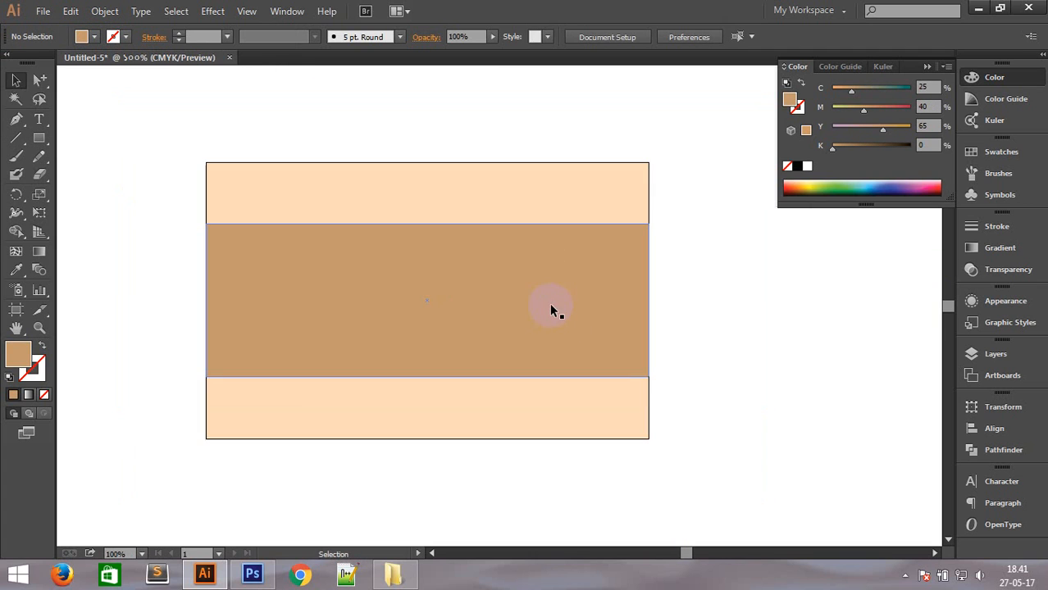
pyautogui.click(502, 325)
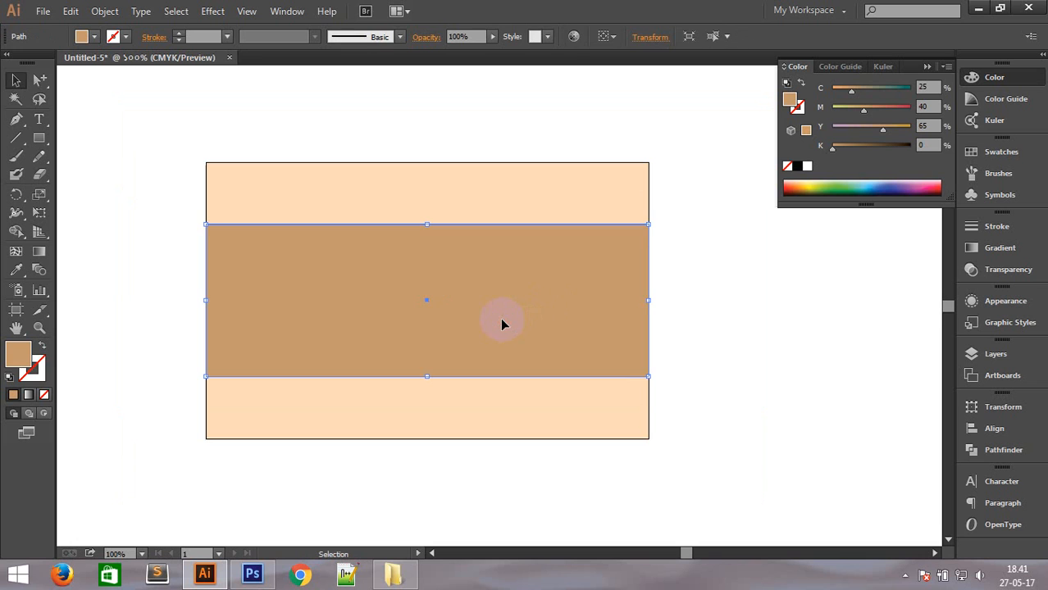
pyautogui.click(71, 10)
pyautogui.click(127, 87)
pyautogui.click(70, 11)
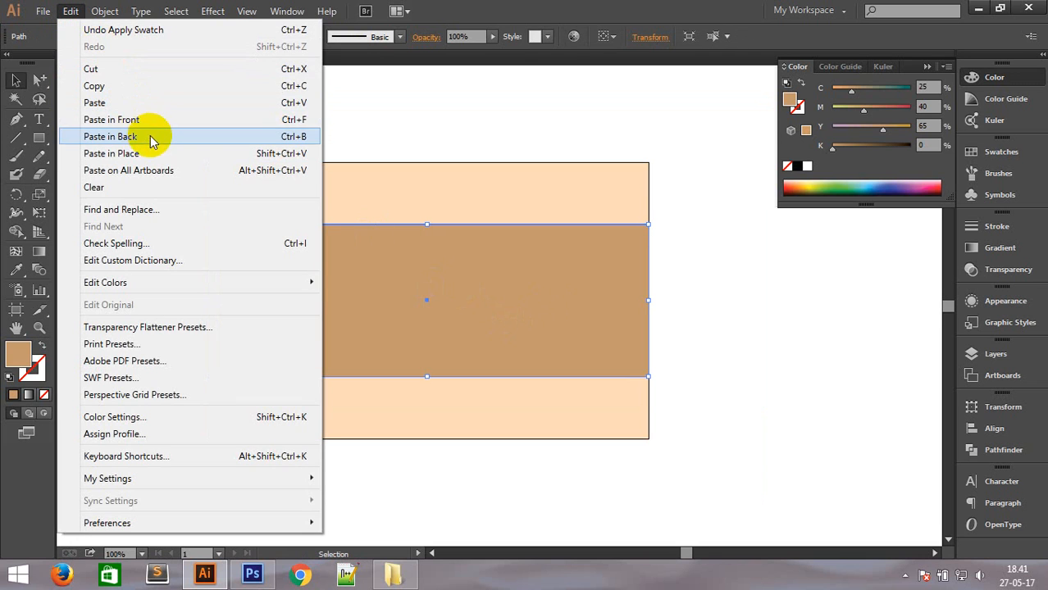
pyautogui.click(148, 119)
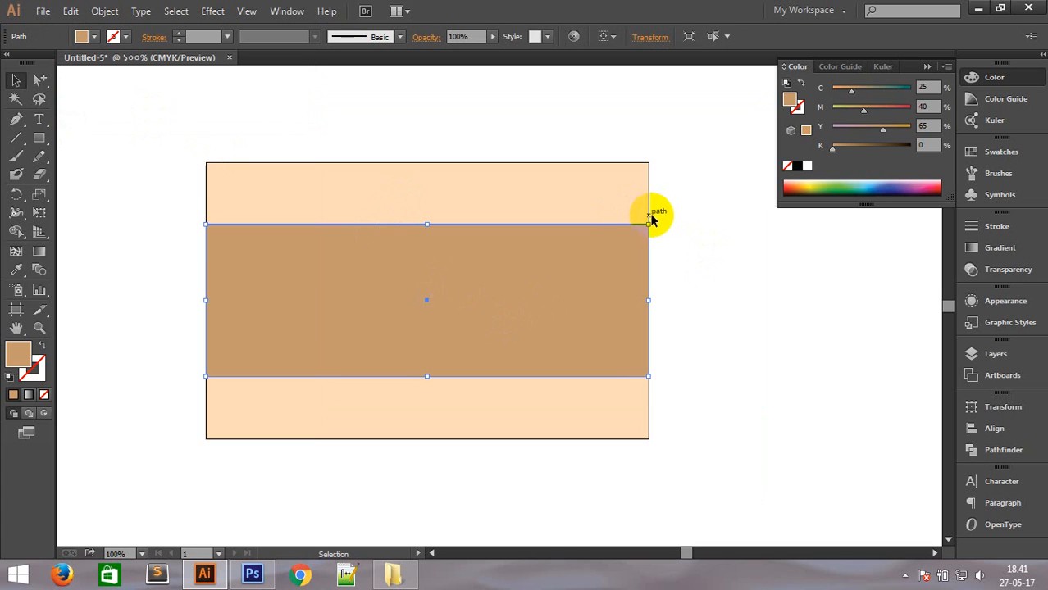
pyautogui.moveTo(648, 216); pyautogui.dragTo(487, 421)
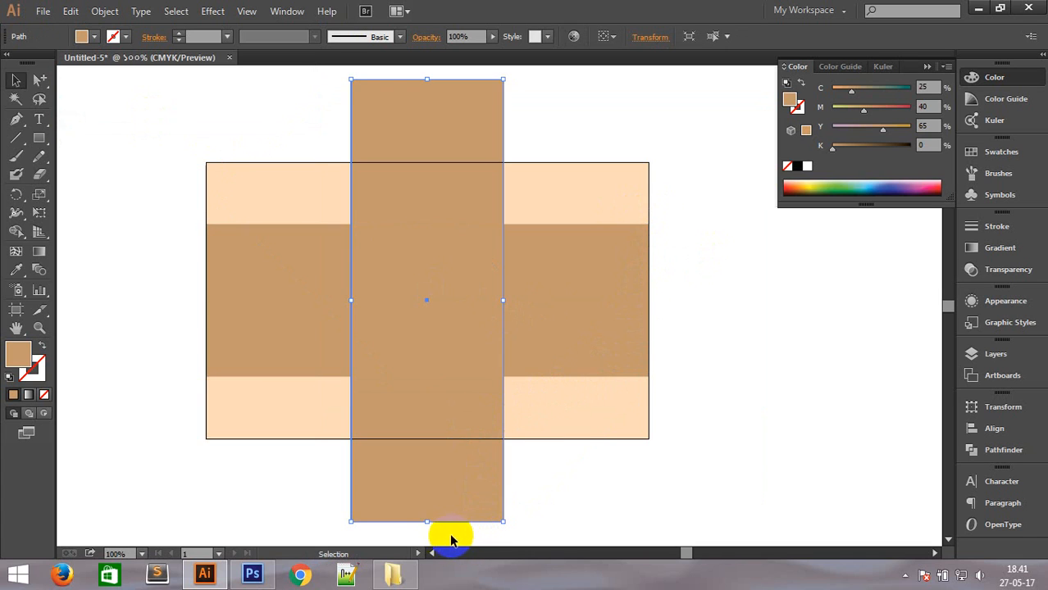
# Shorten the vertical tan band at both ends so it fits exactly between the artboard's top and bottom edges.
pyautogui.moveTo(426, 523); pyautogui.dragTo(426, 438)
pyautogui.moveTo(428, 79); pyautogui.dragTo(473, 199)
pyautogui.hotkey('ctrl', 'space')
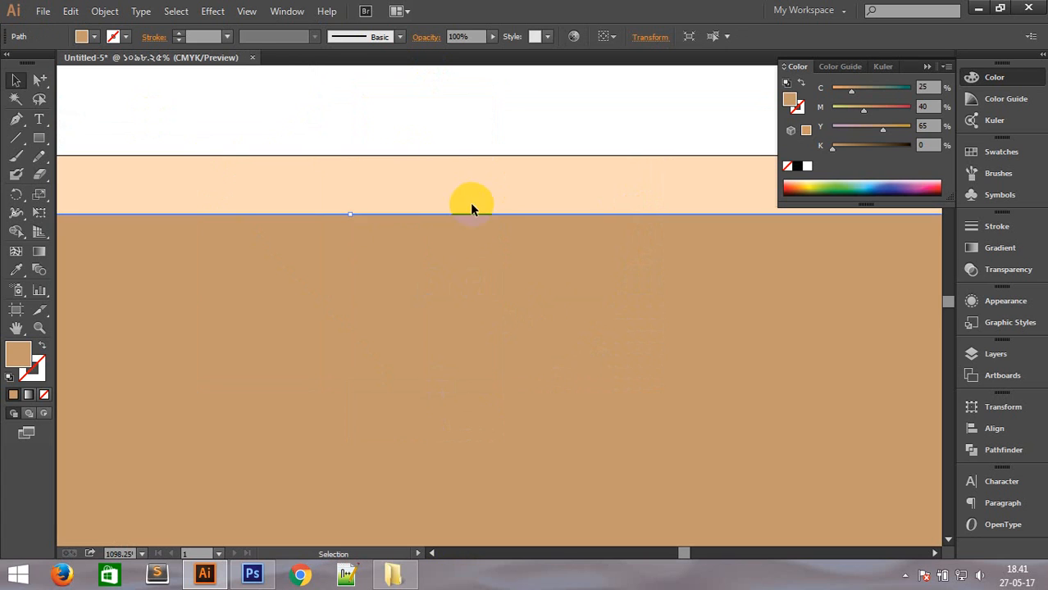
pyautogui.moveTo(353, 215); pyautogui.dragTo(361, 155)
pyautogui.hotkey('ctrl', 'alt', 'space')
pyautogui.click(526, 336)
pyautogui.click(526, 336)
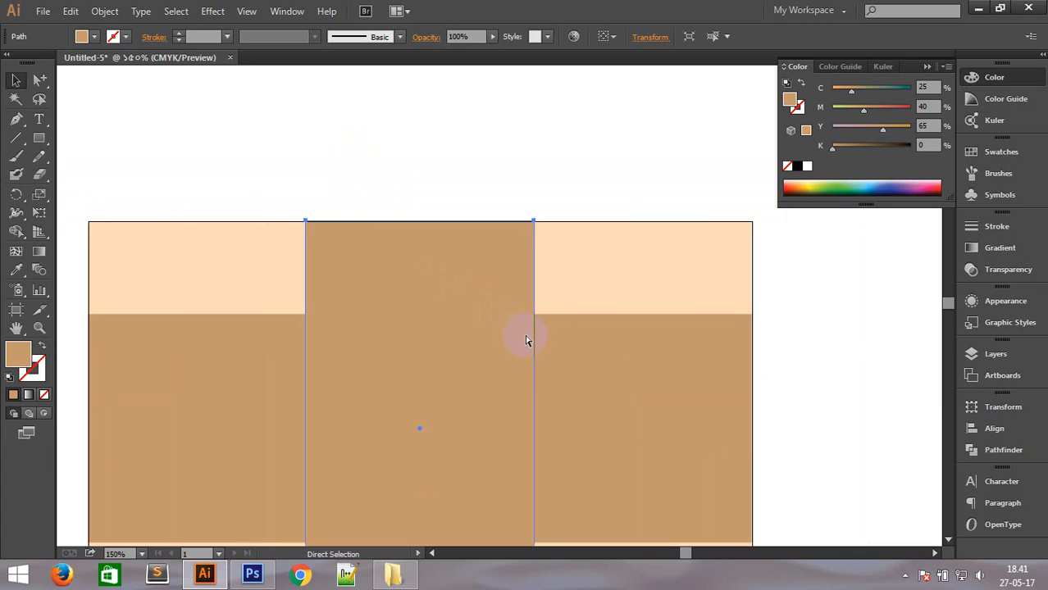
pyautogui.click(528, 339)
pyautogui.click(809, 373)
# Widen the vertical tan band symmetrically about its centre to roughly half the artboard's width.
pyautogui.click(414, 262)
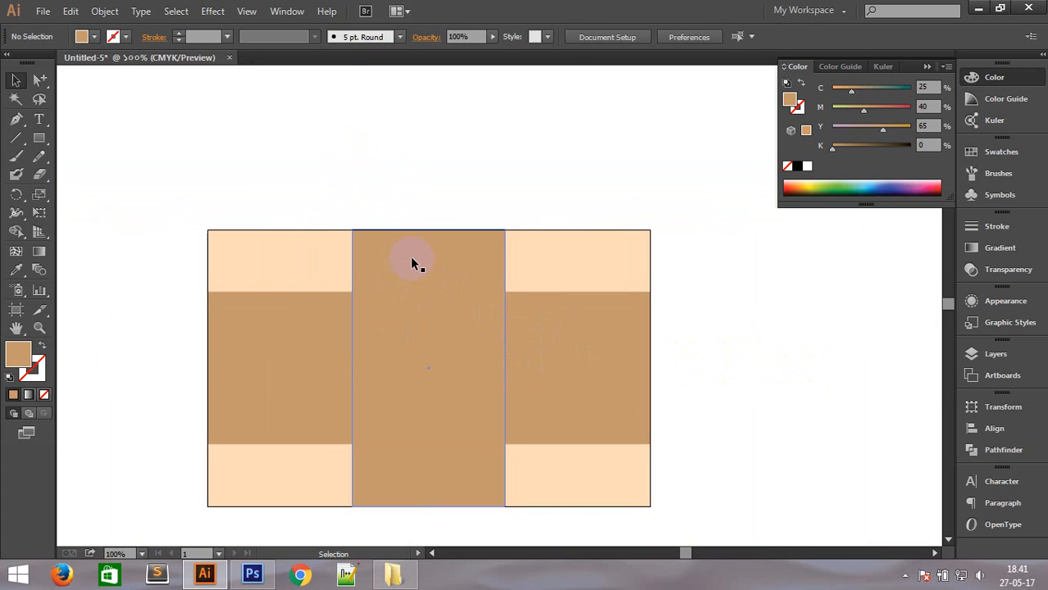
pyautogui.click(529, 365)
pyautogui.click(507, 370)
pyautogui.moveTo(508, 370); pyautogui.dragTo(537, 370)
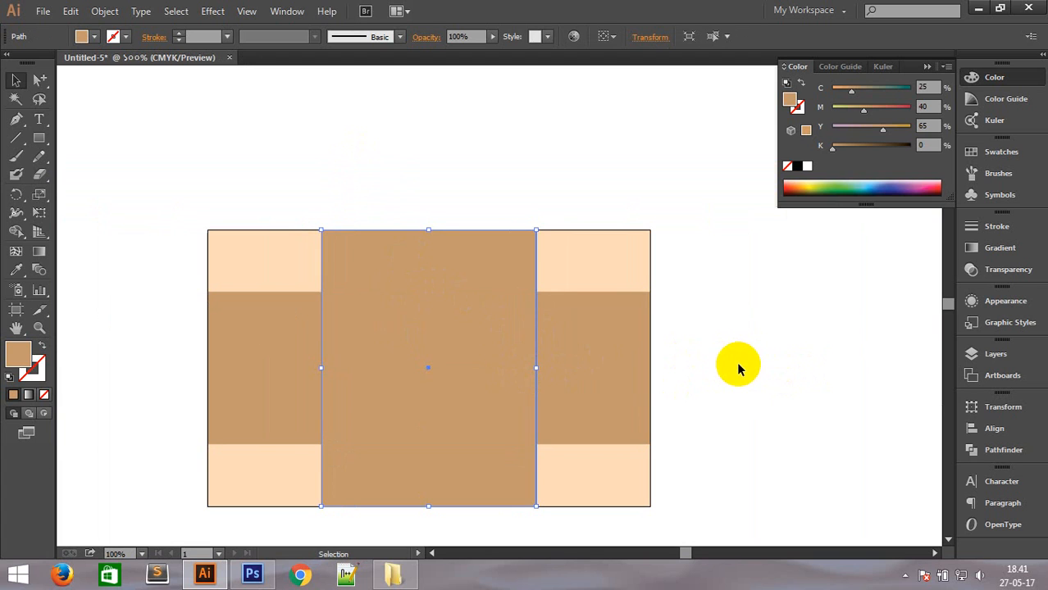
pyautogui.click(738, 363)
# Round all corners of the vertical tan band to the maximum radius of 1.92 in.
pyautogui.click(287, 361)
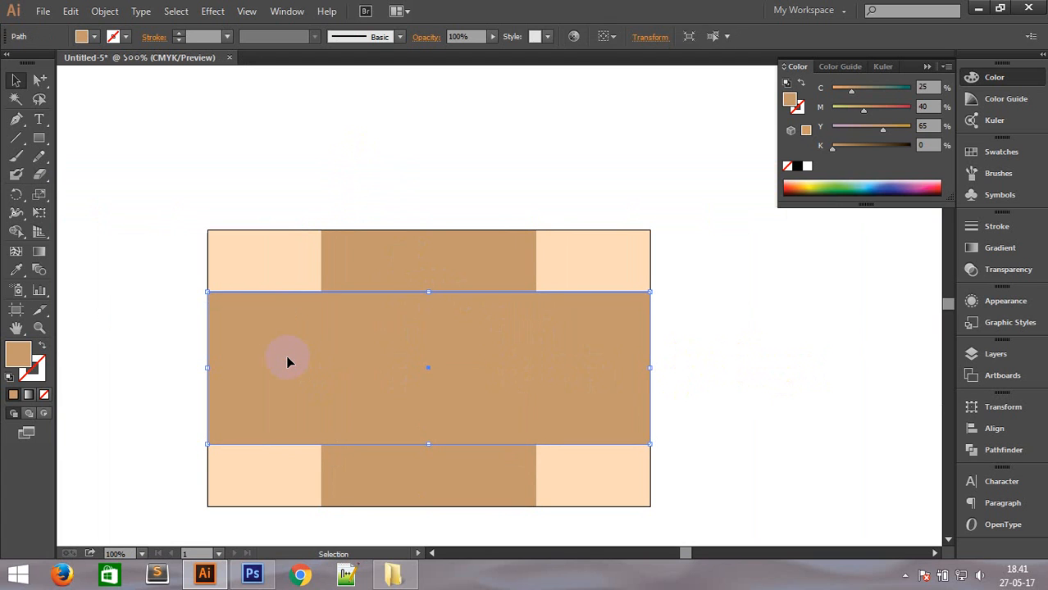
pyautogui.press('space')
pyautogui.moveTo(517, 364); pyautogui.dragTo(577, 308)
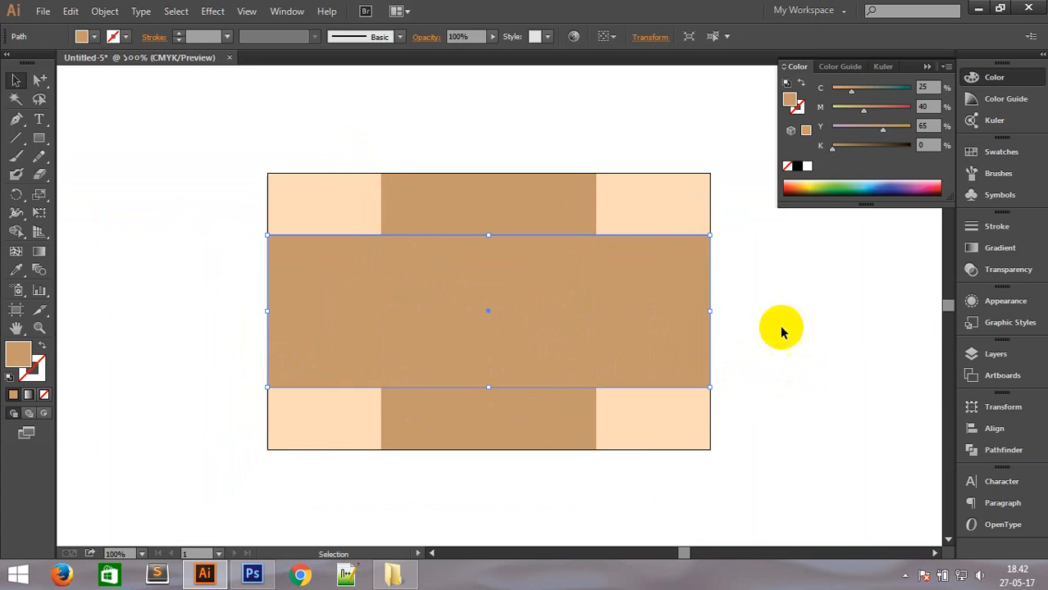
pyautogui.click(828, 339)
pyautogui.click(466, 191)
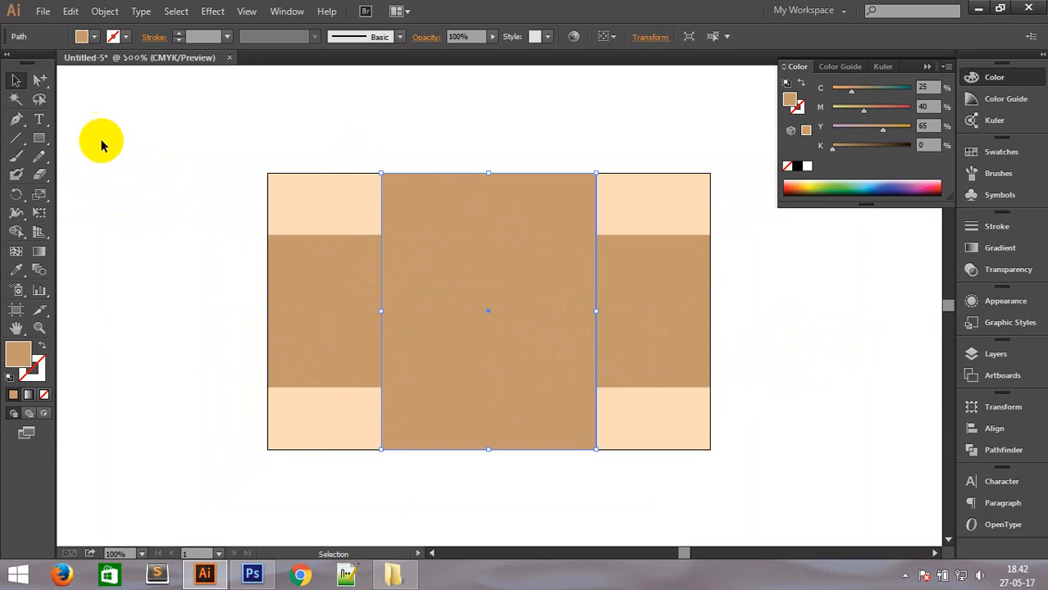
pyautogui.moveTo(38, 79); pyautogui.dragTo(123, 83)
pyautogui.moveTo(392, 186); pyautogui.dragTo(465, 332)
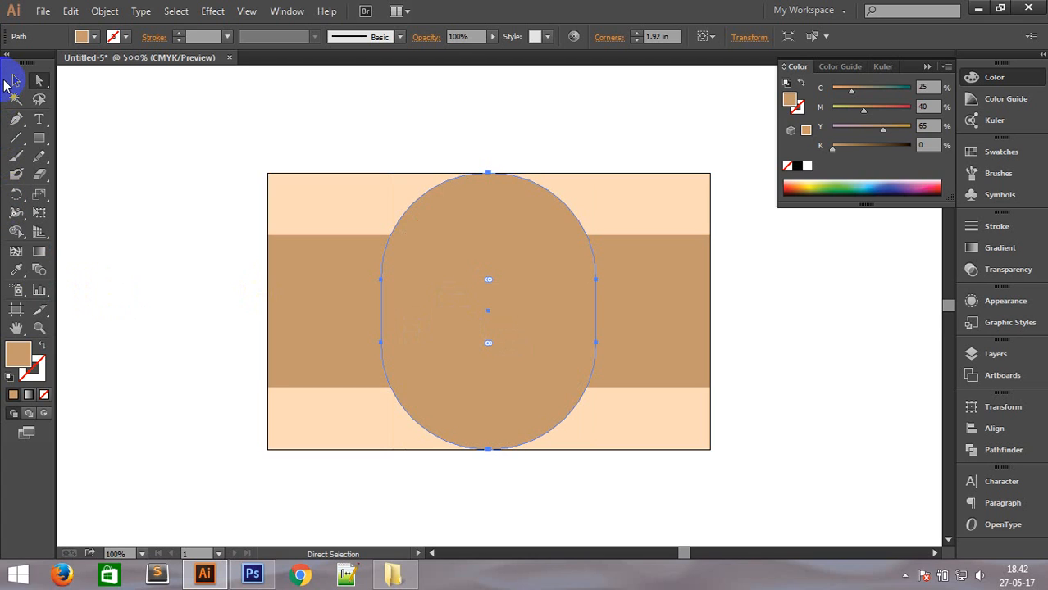
pyautogui.click(15, 80)
pyautogui.click(157, 159)
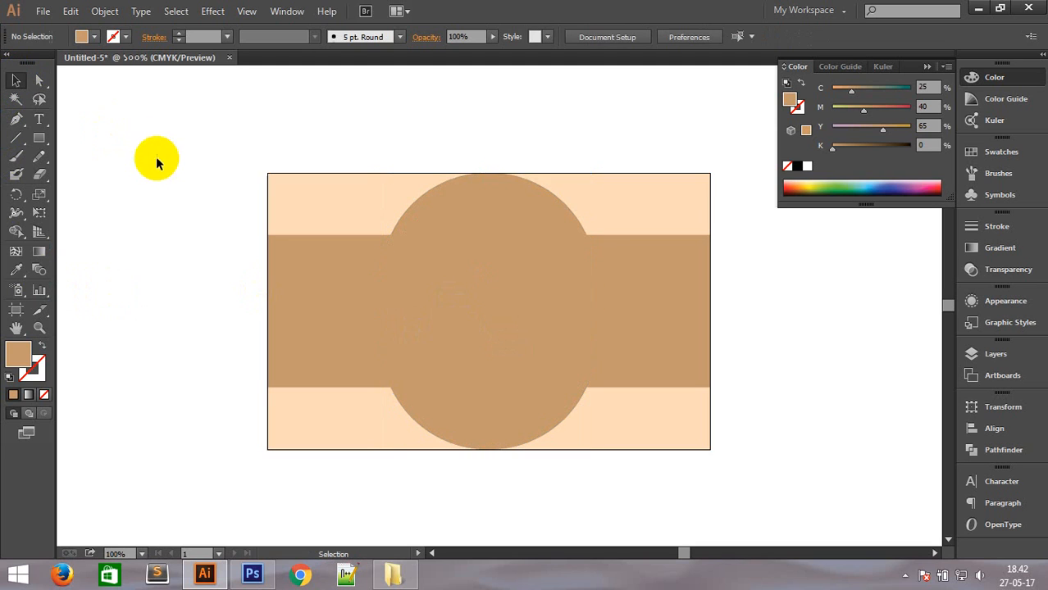
# Give the horizontal tan band inverted round corners with a radius of 0.6 in.
pyautogui.click(333, 285)
pyautogui.click(39, 80)
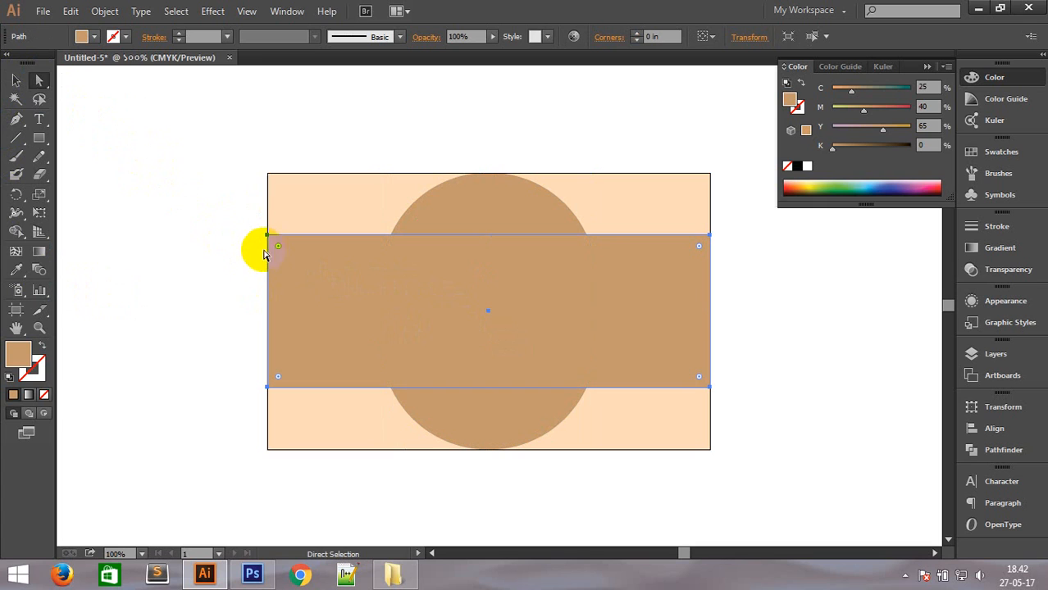
pyautogui.doubleClick(278, 246)
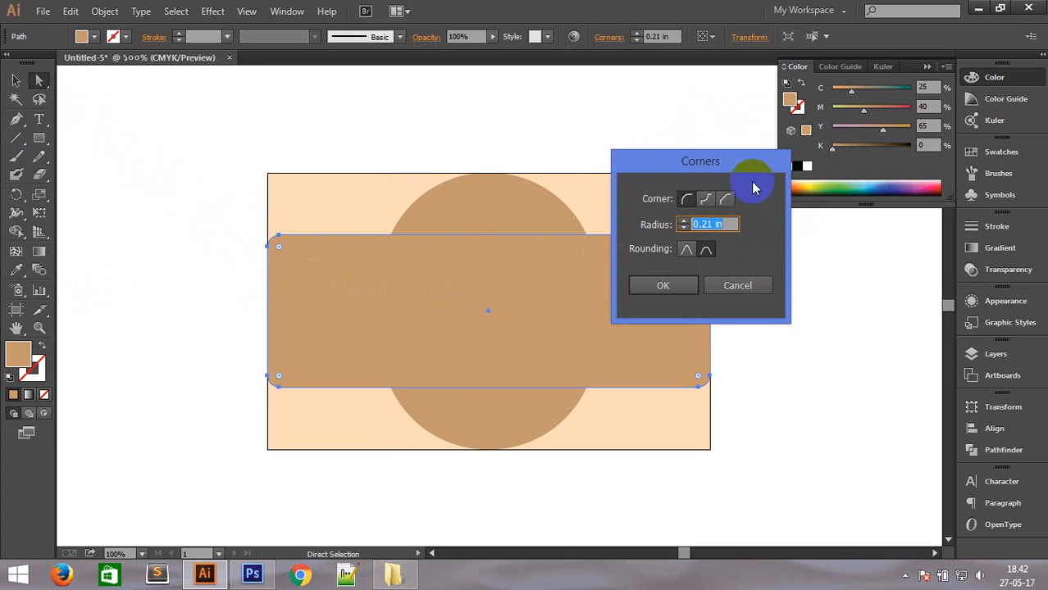
pyautogui.moveTo(724, 173); pyautogui.dragTo(705, 115)
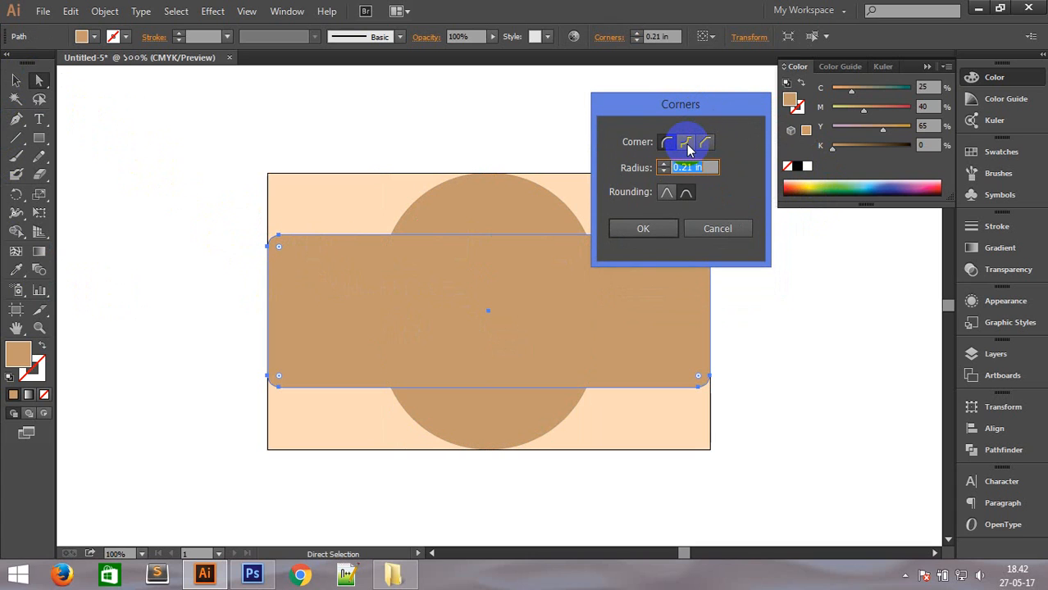
pyautogui.click(687, 144)
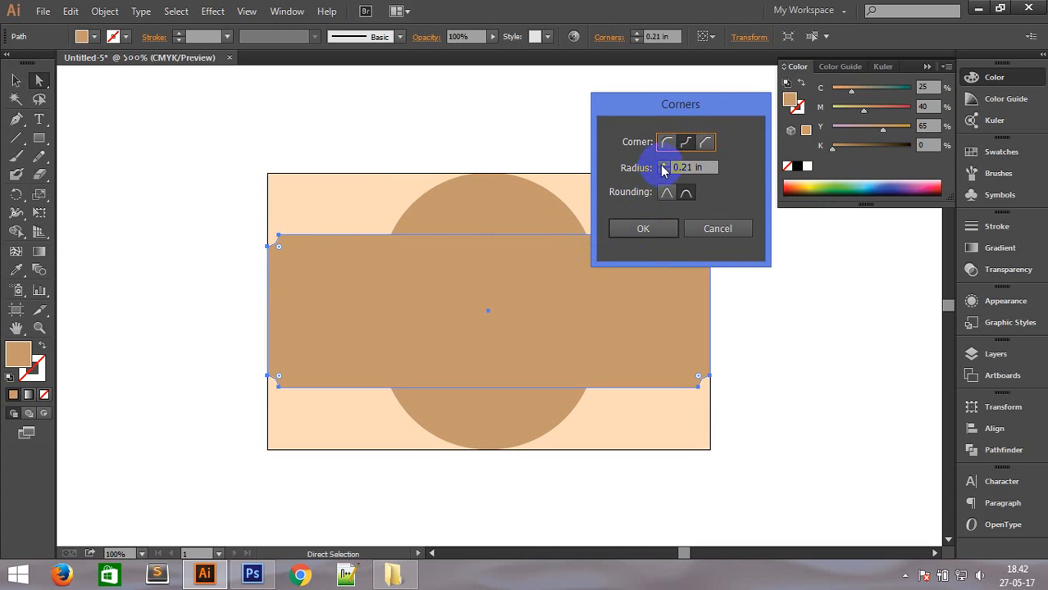
pyautogui.click(664, 165)
pyautogui.click(664, 164)
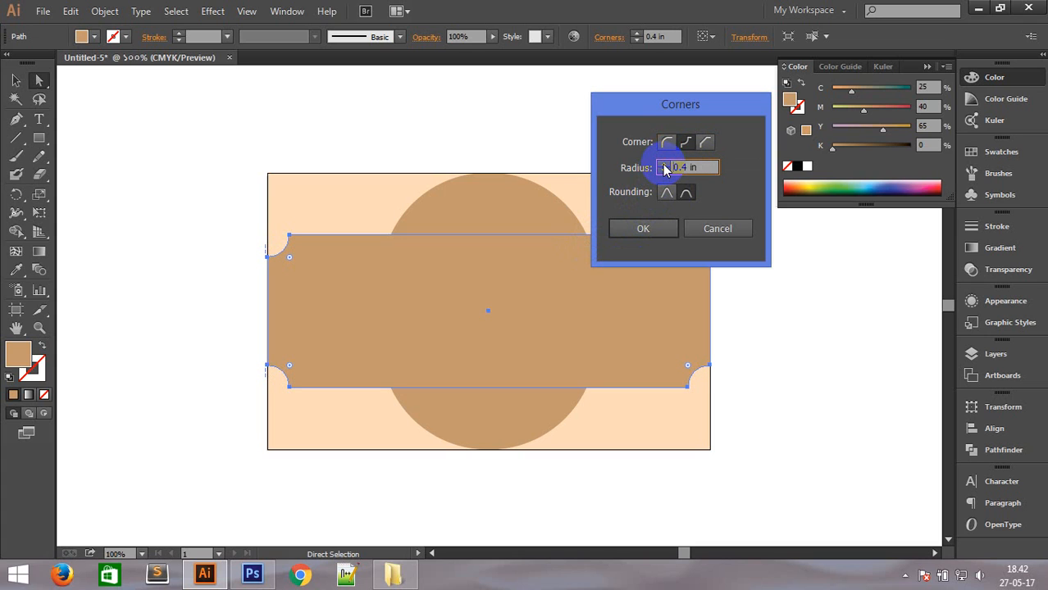
pyautogui.click(665, 165)
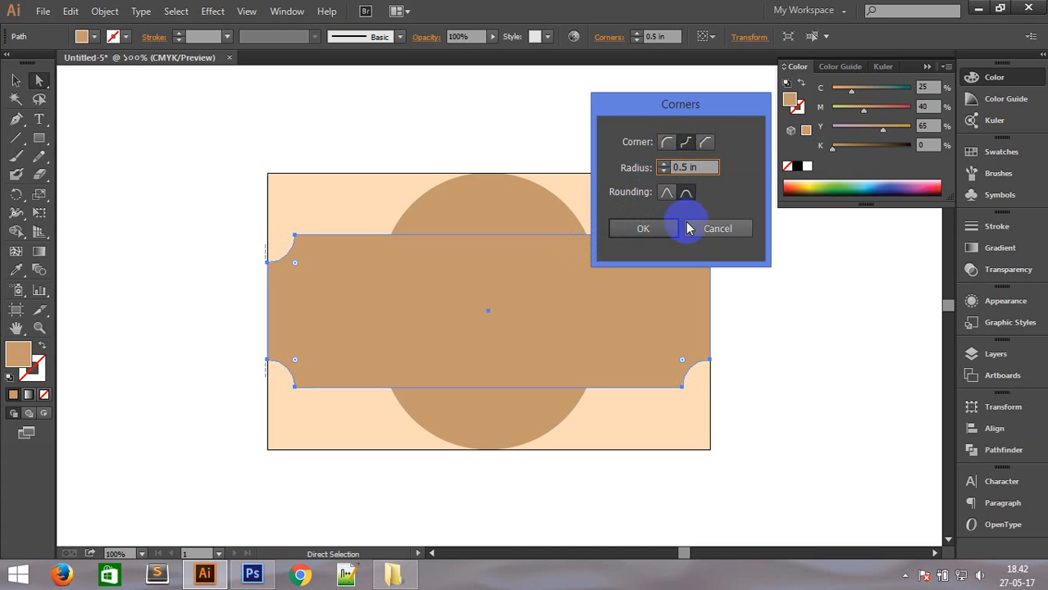
pyautogui.click(664, 165)
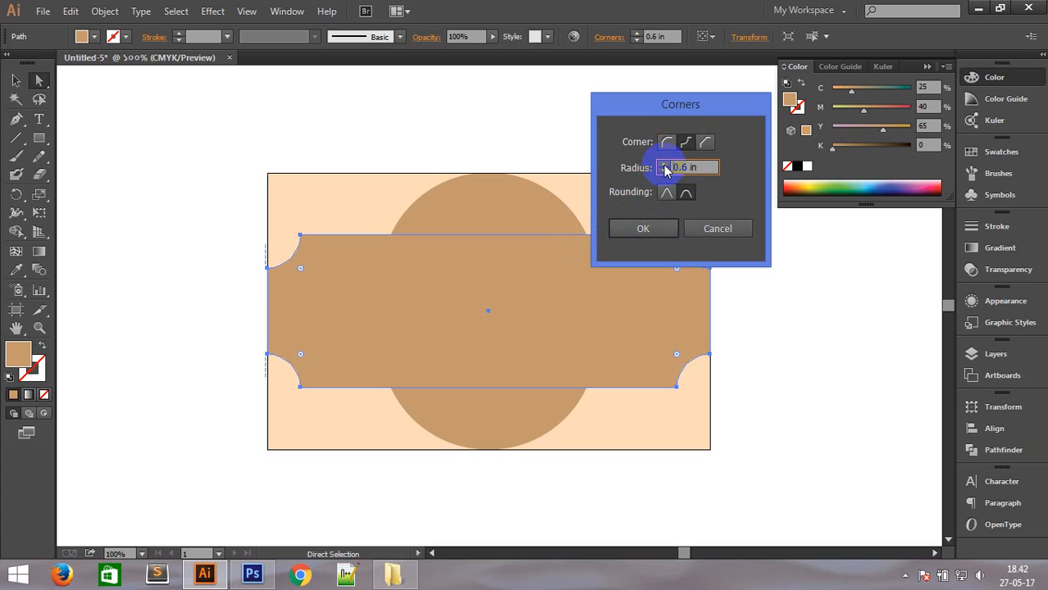
pyautogui.click(643, 228)
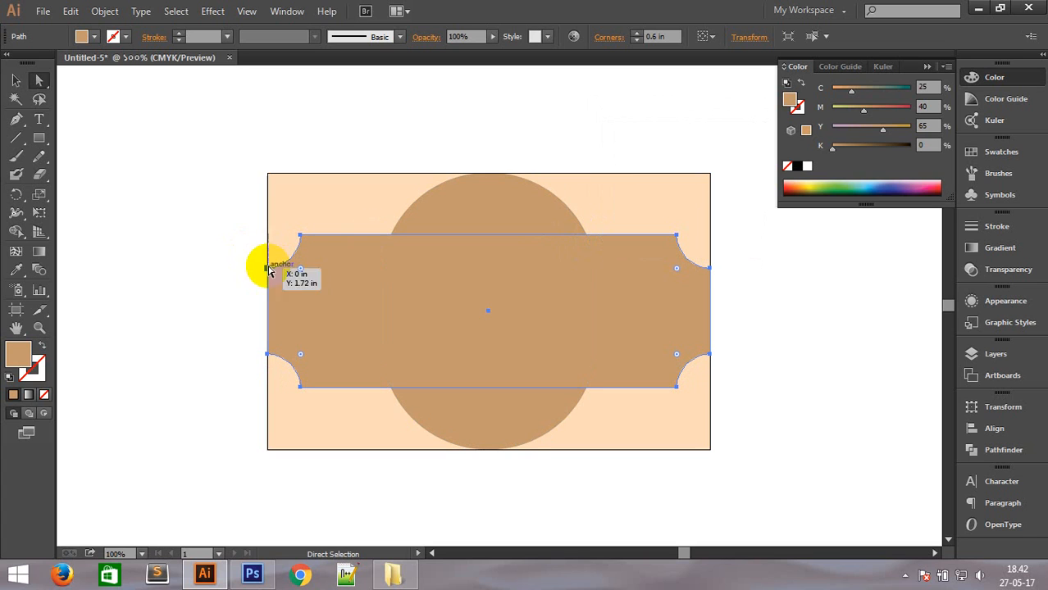
# Enlarge the horizontal band's inverted corners slightly, undoing a first enlargement to 0.94 in.
pyautogui.moveTo(301, 271); pyautogui.dragTo(318, 294)
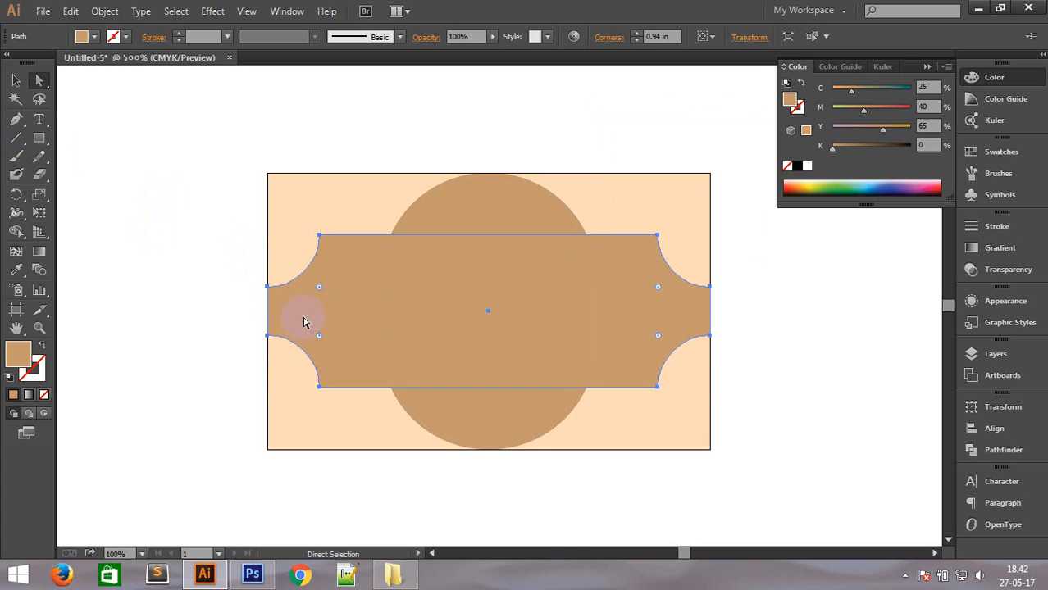
pyautogui.hotkey('ctrl', 'z')
pyautogui.moveTo(301, 271); pyautogui.dragTo(306, 281)
pyautogui.click(14, 82)
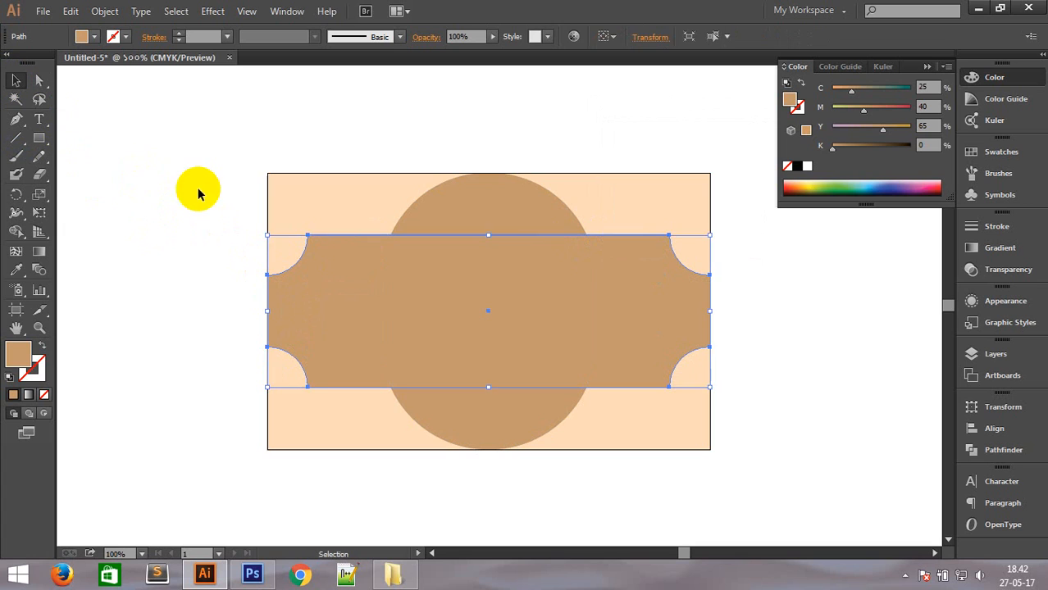
pyautogui.click(197, 184)
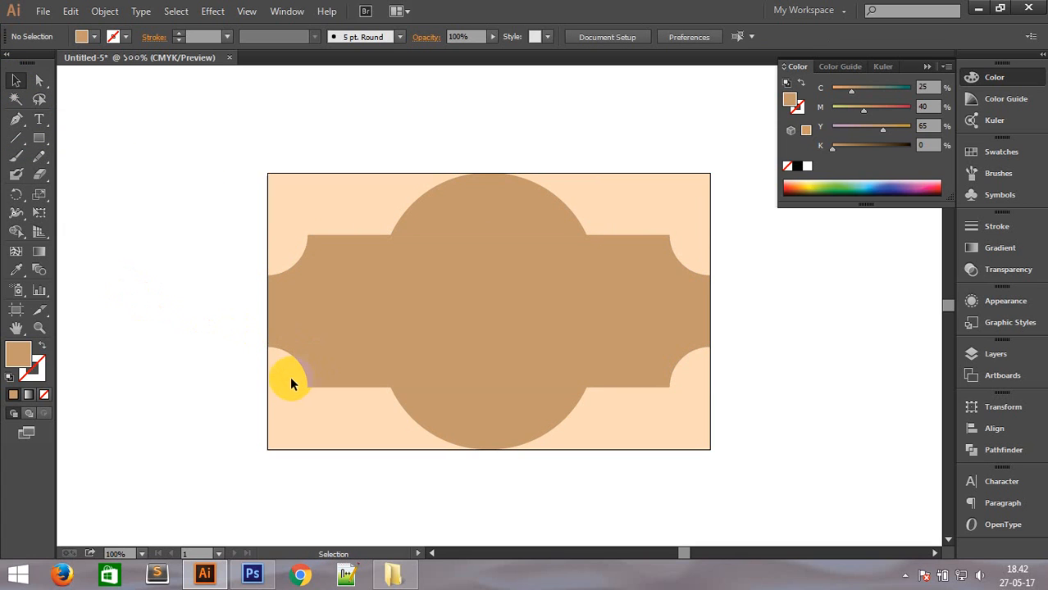
# Unite the notched horizontal band and the rounded vertical shape into a single tan label shape.
pyautogui.click(314, 339)
pyautogui.keyDown('shift'); pyautogui.click(497, 211); pyautogui.keyUp('shift')
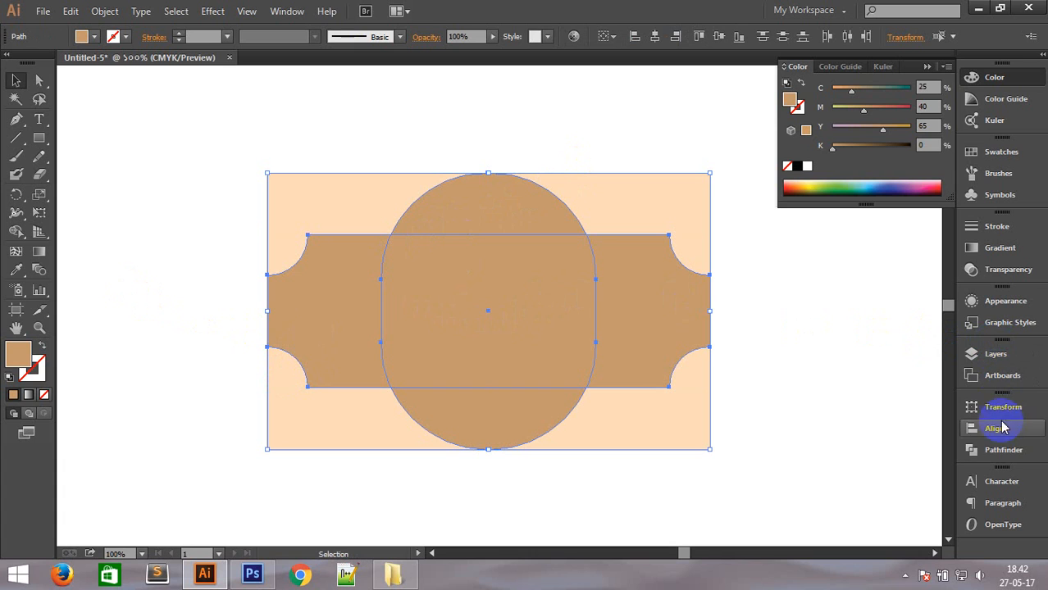
pyautogui.click(1002, 451)
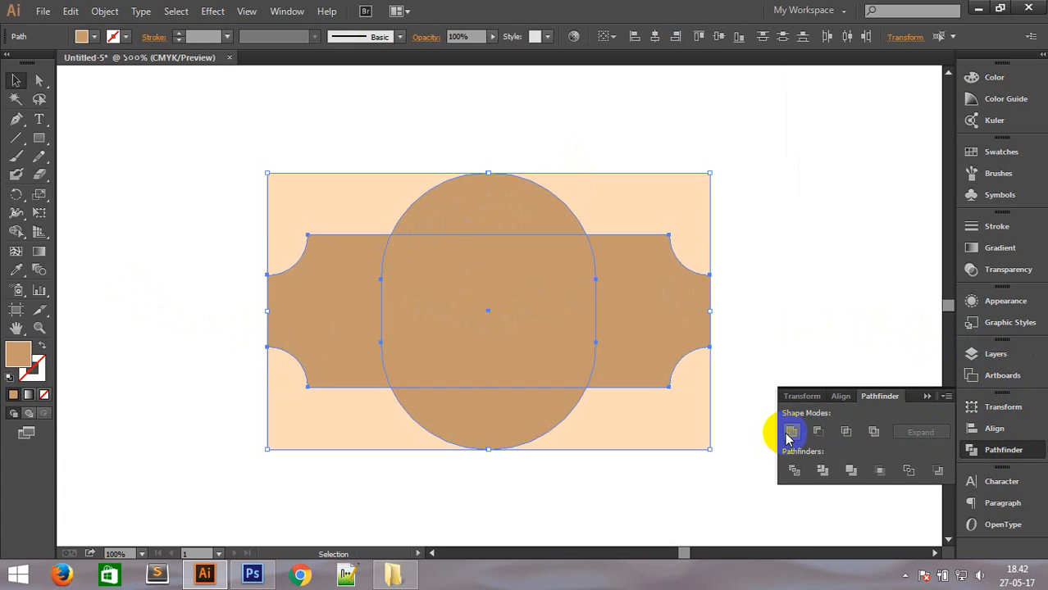
pyautogui.click(788, 431)
pyautogui.click(821, 262)
pyautogui.click(537, 307)
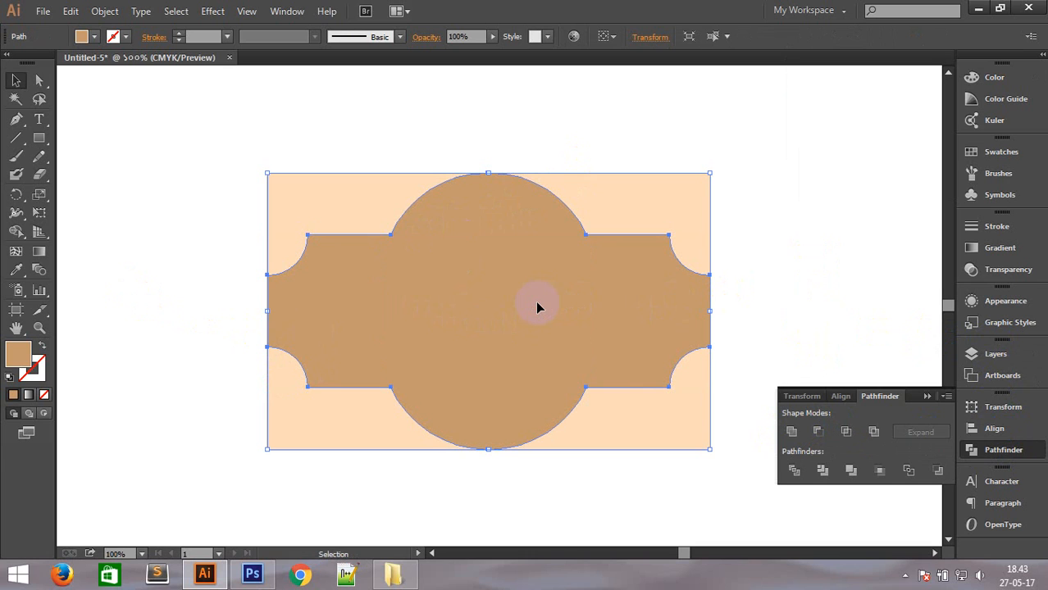
pyautogui.click(835, 218)
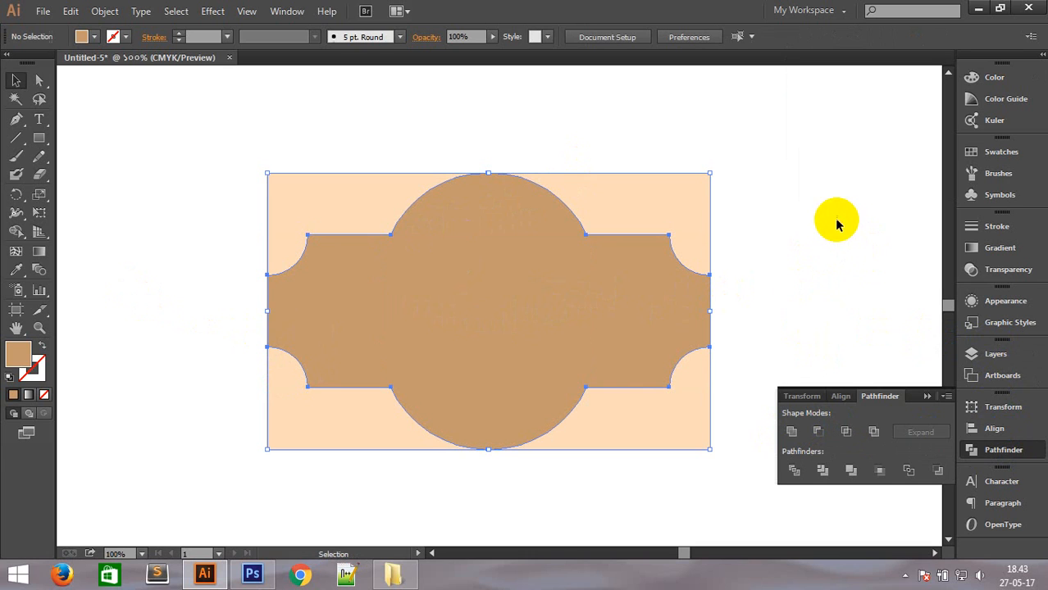
# Start an Offset Path on the united tan shape and preview an offset of -0.5 in.
pyautogui.click(503, 293)
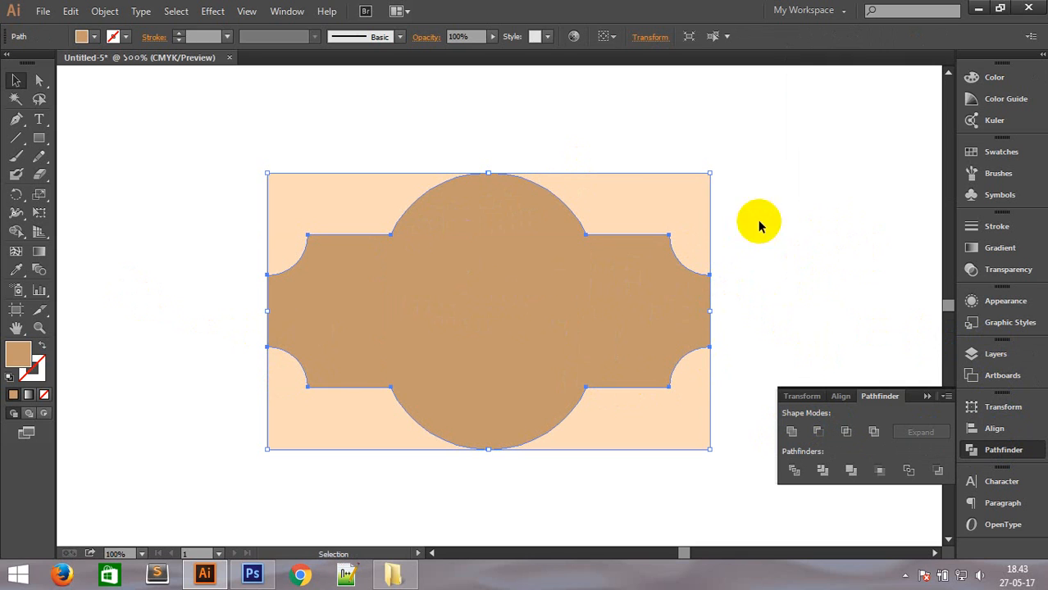
pyautogui.click(100, 12)
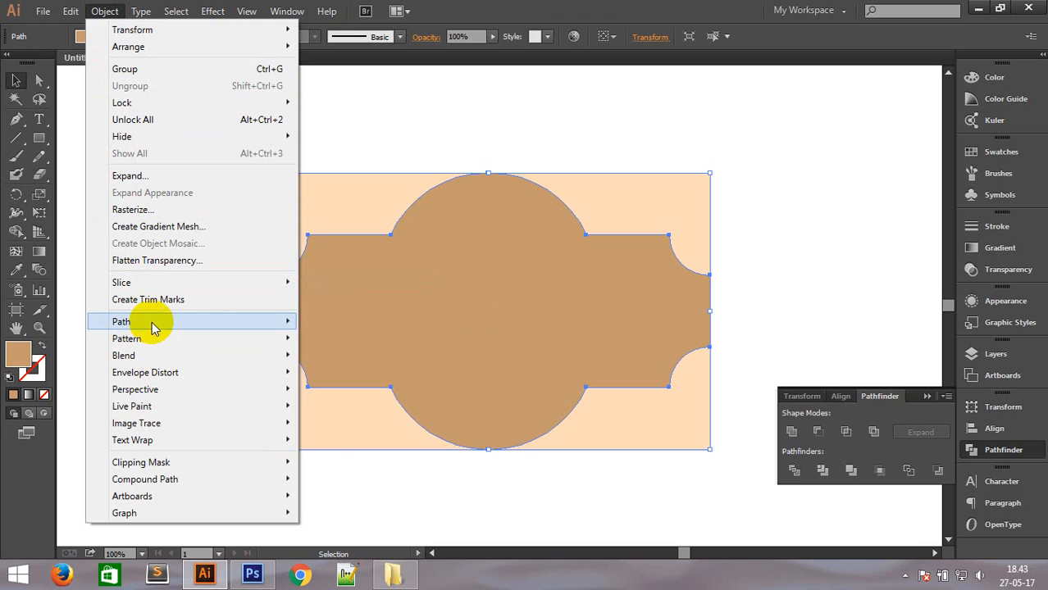
pyautogui.moveTo(204, 324)
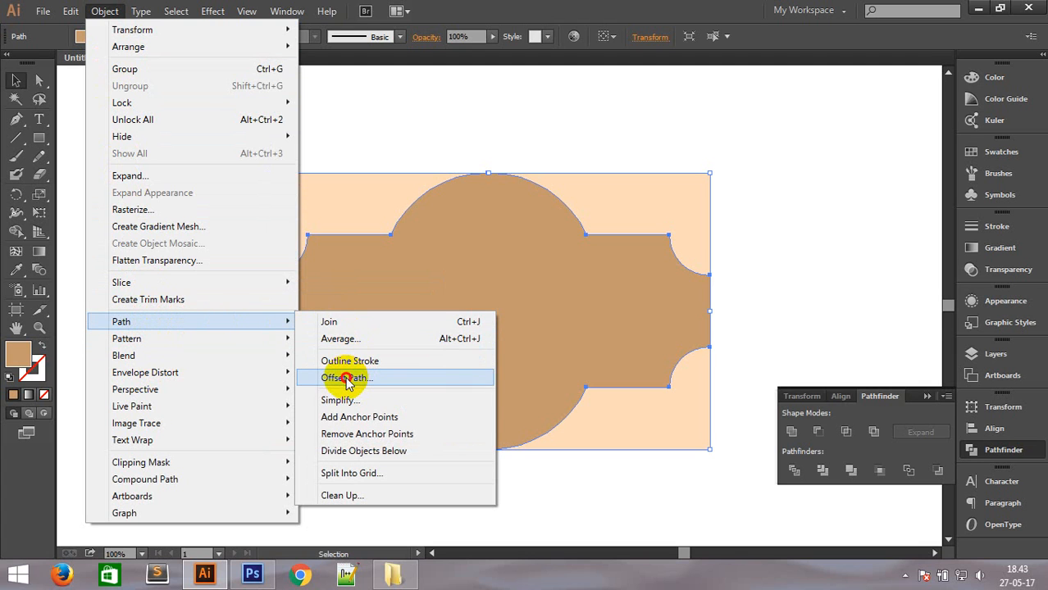
pyautogui.click(347, 379)
pyautogui.moveTo(760, 171); pyautogui.dragTo(730, 101)
pyautogui.click(703, 220)
pyautogui.click(747, 139)
pyautogui.moveTo(749, 137); pyautogui.dragTo(783, 139)
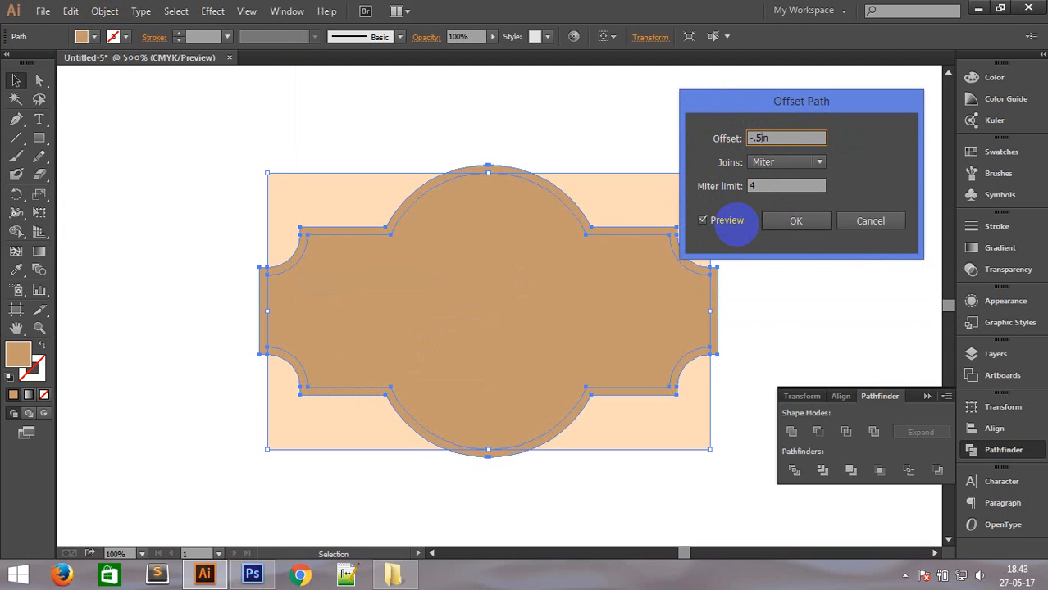
pyautogui.click(703, 220)
pyautogui.click(703, 221)
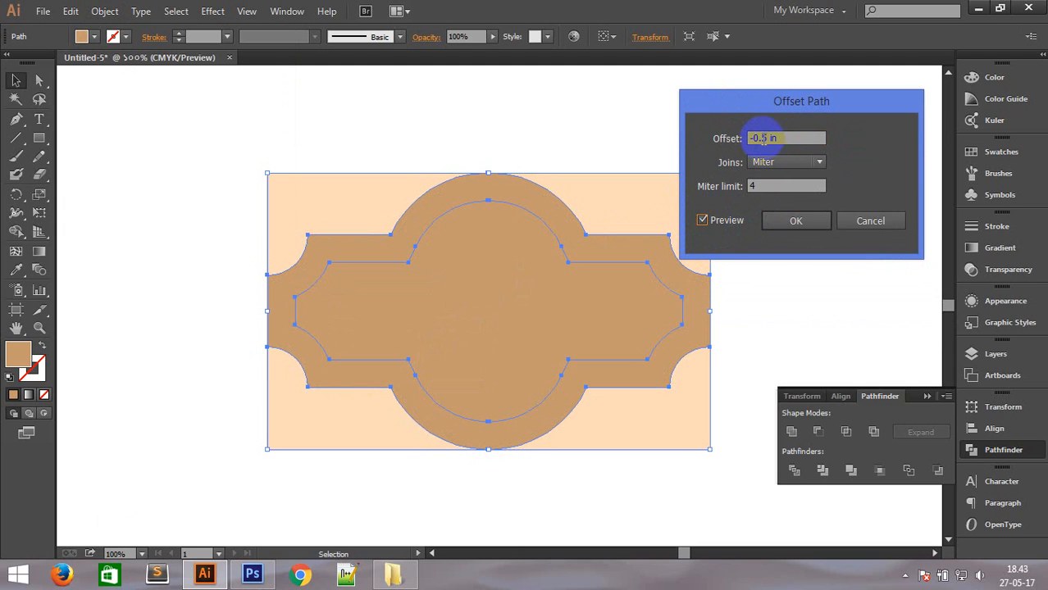
# Set the path offset to -0.2 in, preview it and create the inner outline with miter joins.
pyautogui.doubleClick(764, 138)
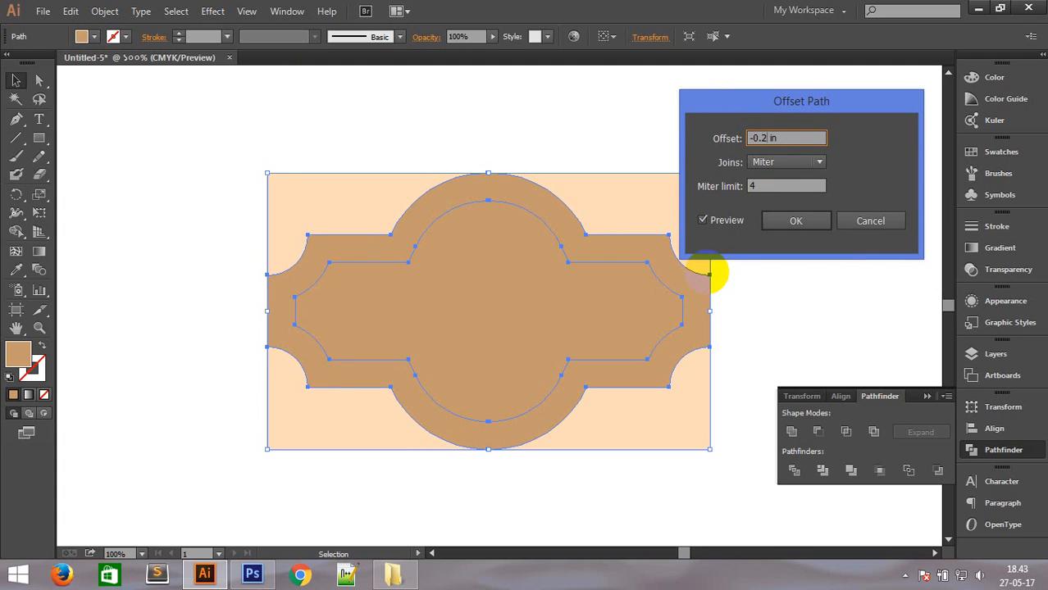
pyautogui.click(702, 220)
pyautogui.click(703, 220)
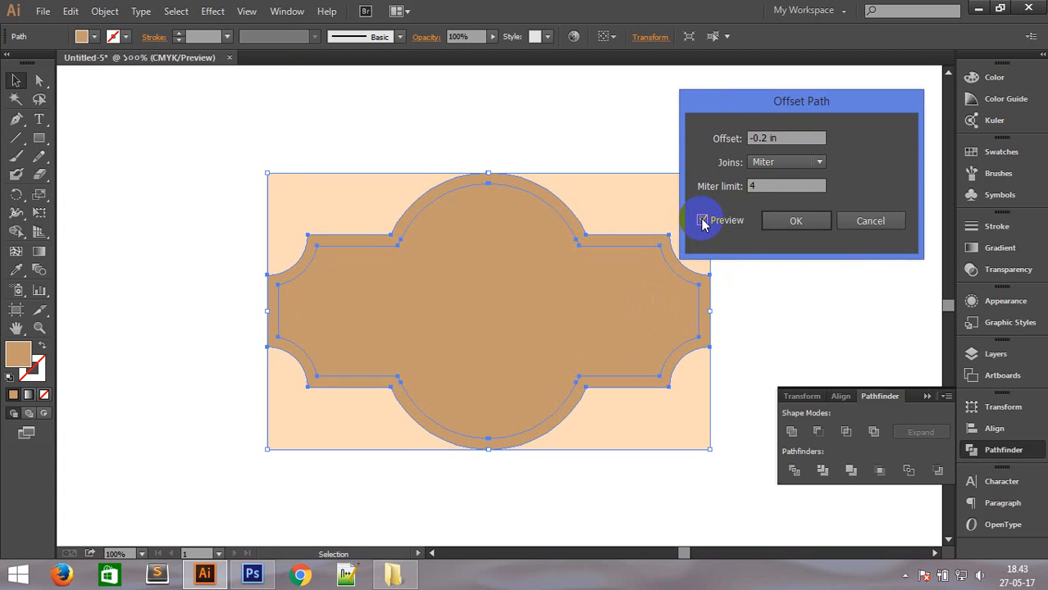
pyautogui.click(795, 220)
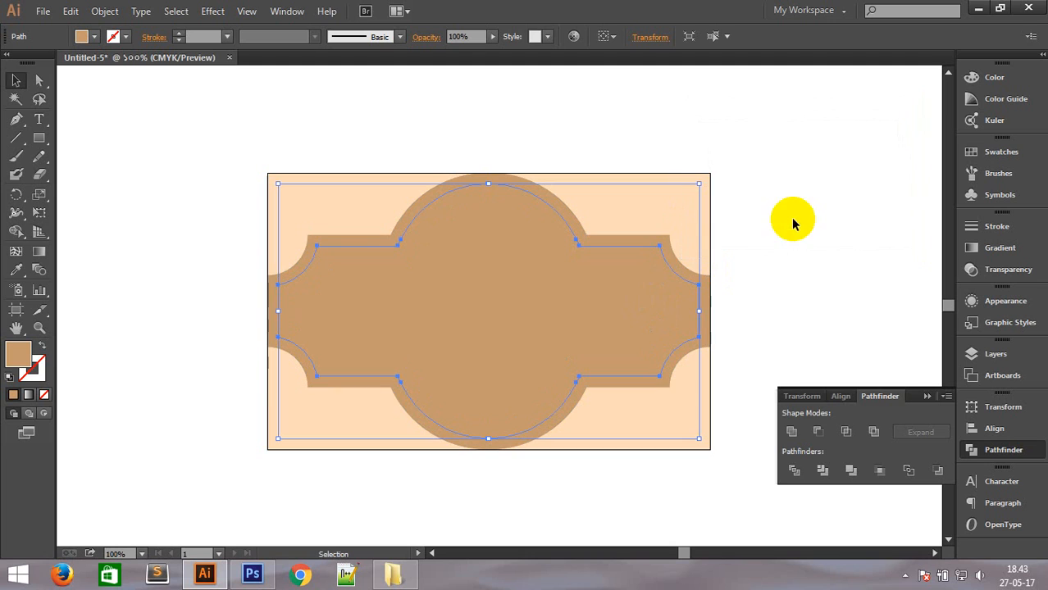
# Remove the inner outline's fill and give it a 1 pt stroke in a slightly darker tan swatch.
pyautogui.click(45, 395)
pyautogui.click(126, 36)
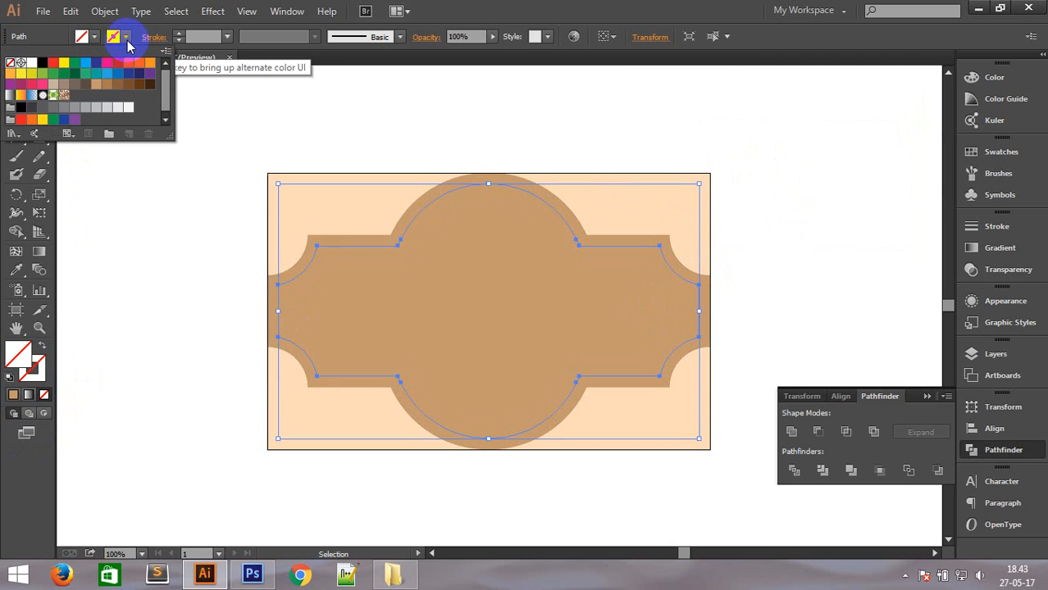
pyautogui.click(104, 84)
pyautogui.click(150, 267)
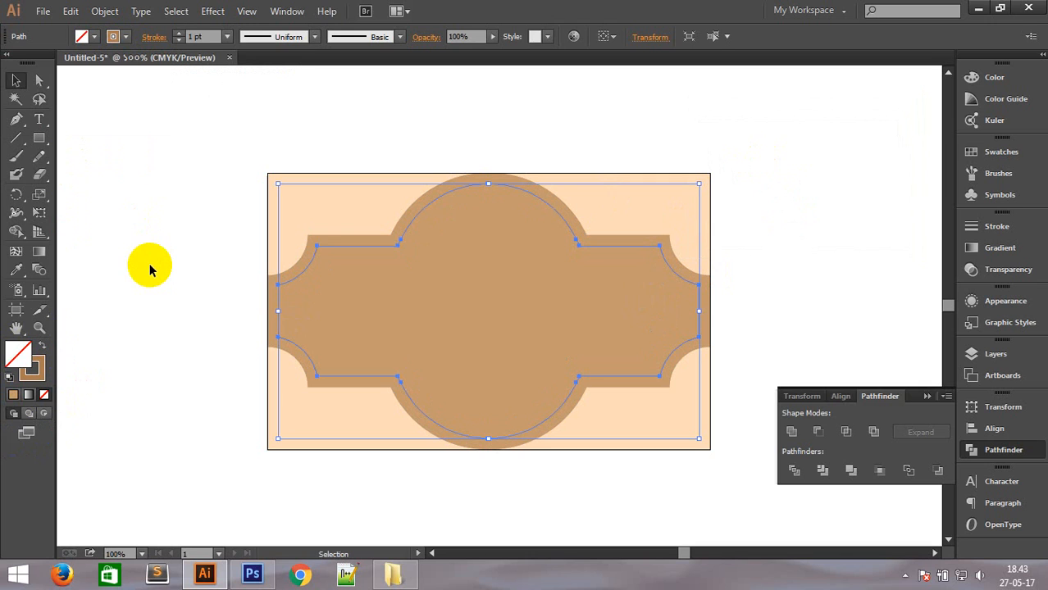
pyautogui.click(209, 392)
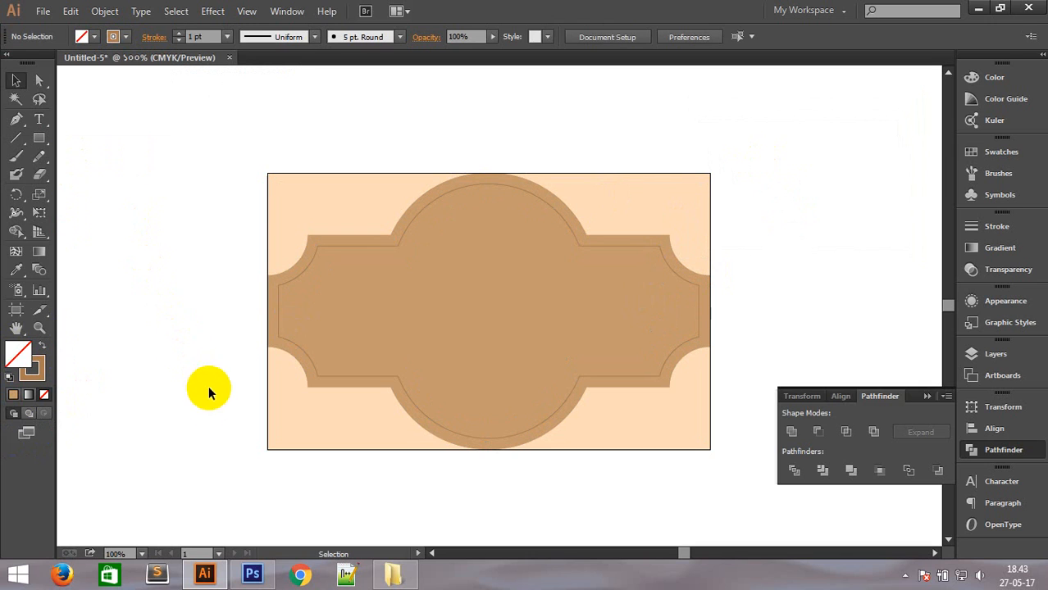
# Offset the inset outline by -0.2 in with miter joins to create a second outline inside it.
pyautogui.click(431, 201)
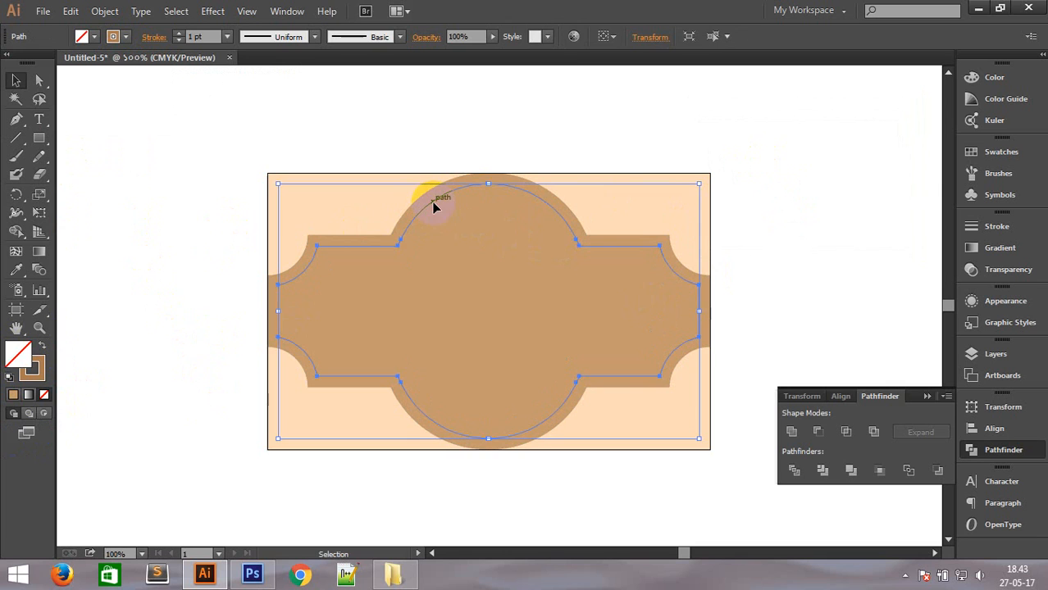
pyautogui.click(104, 11)
pyautogui.moveTo(238, 322)
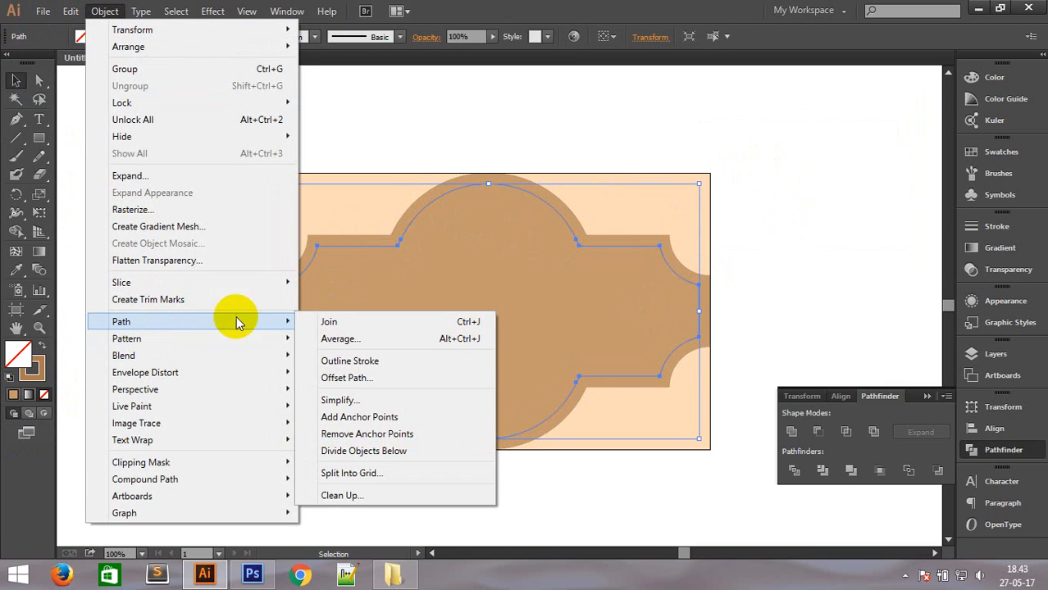
pyautogui.click(376, 379)
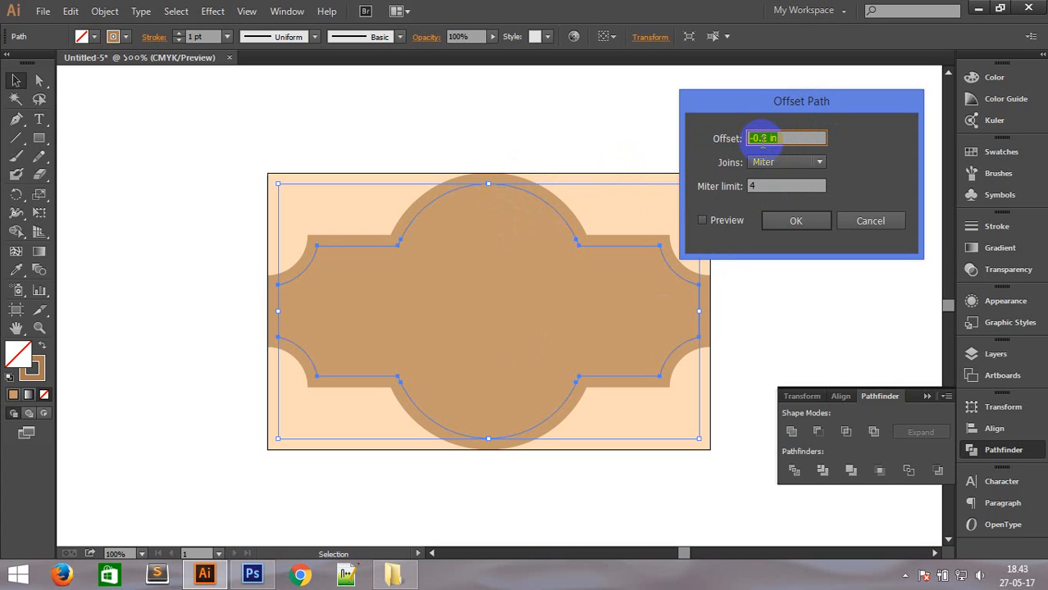
pyautogui.click(710, 220)
pyautogui.click(782, 223)
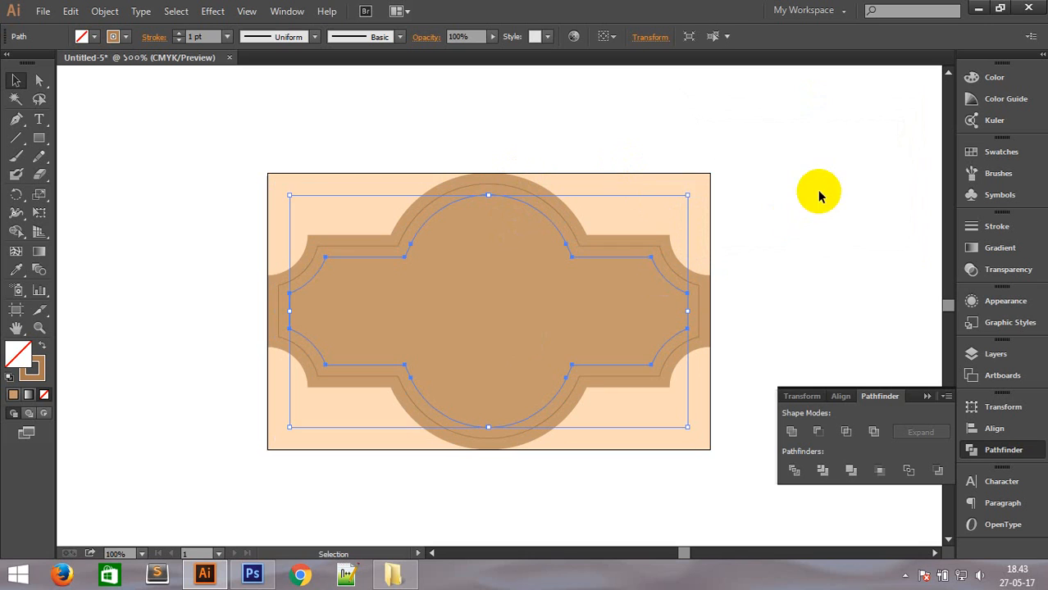
# Create a third, innermost outline by offsetting the second outline -0.2 in with miter joins, then deselect it.
pyautogui.click(811, 197)
pyautogui.click(571, 240)
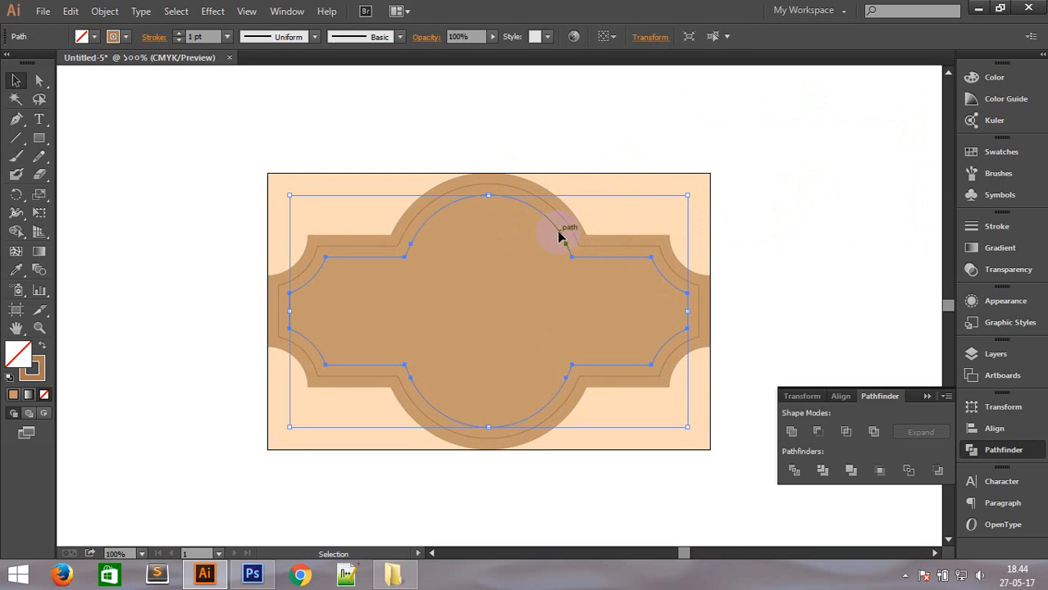
pyautogui.click(94, 15)
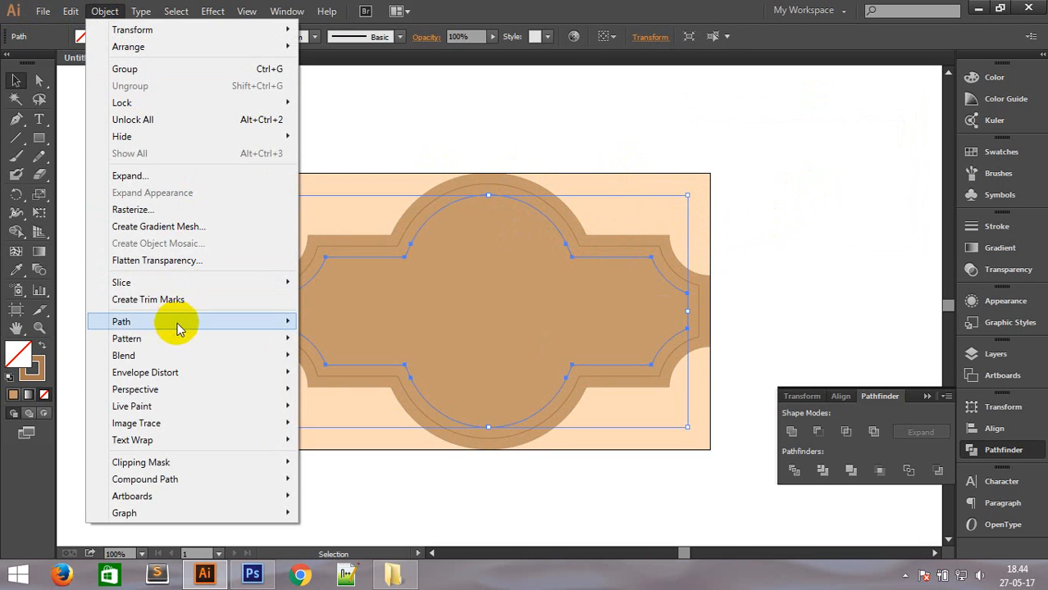
pyautogui.moveTo(177, 324)
pyautogui.click(349, 378)
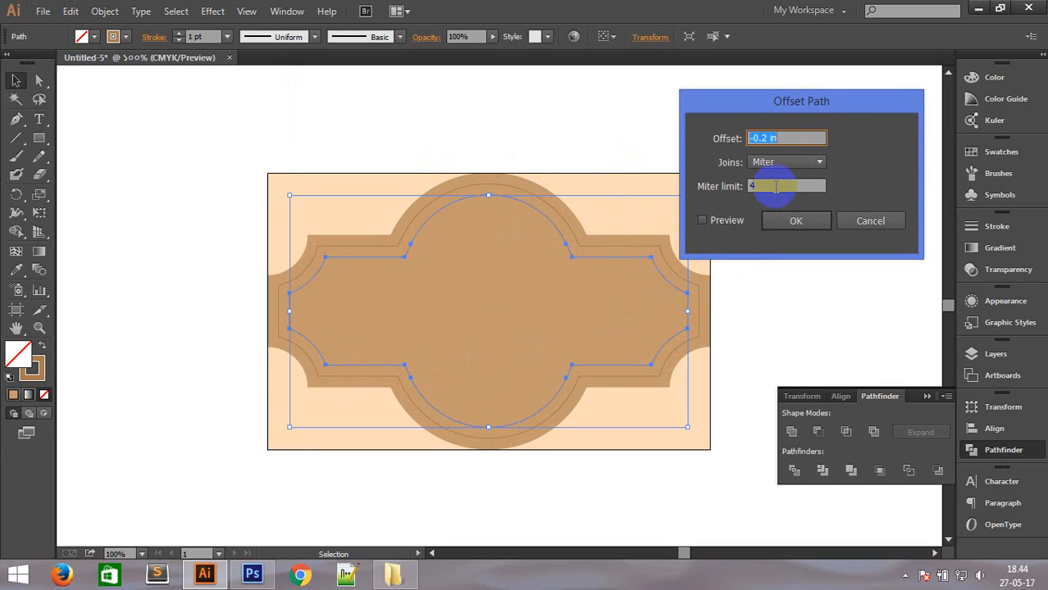
pyautogui.click(702, 220)
pyautogui.click(795, 219)
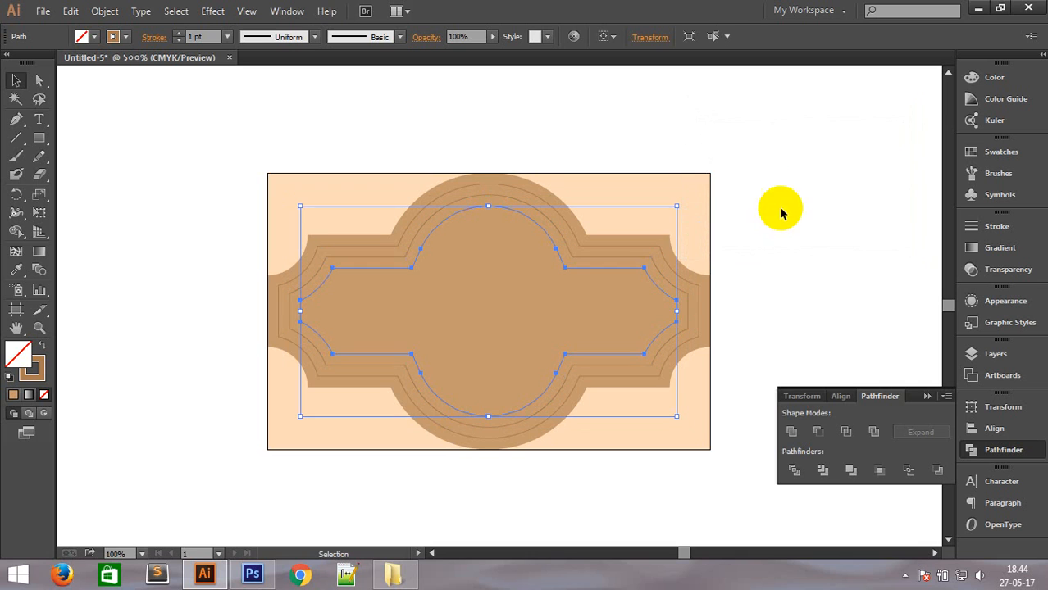
pyautogui.click(783, 238)
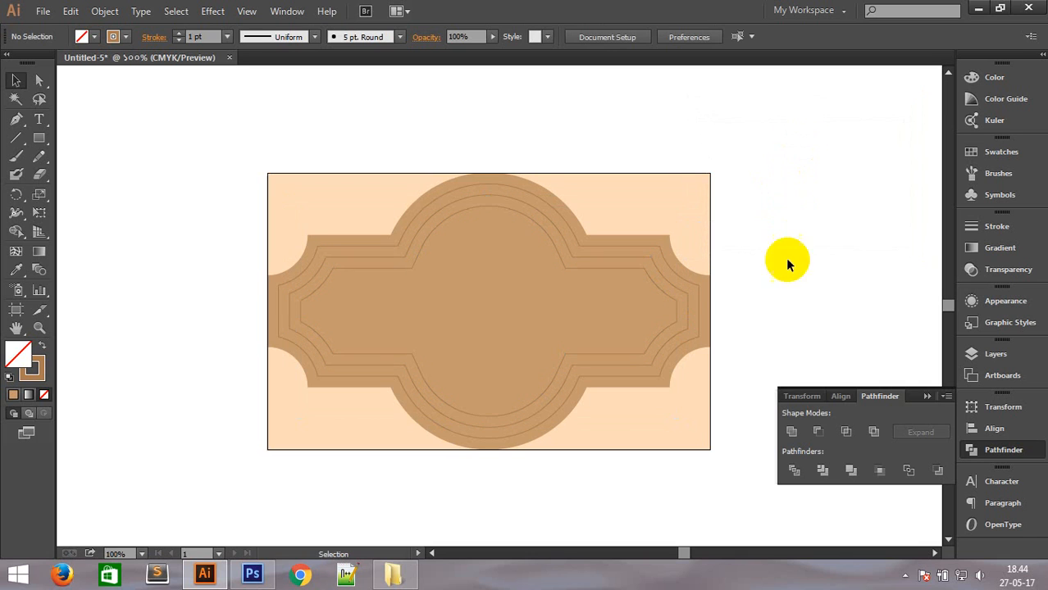
# Turn the middle of the three outlines into a dashed line with a 12 pt dash.
pyautogui.click(460, 200)
pyautogui.hotkey('ctrl', 'space')
pyautogui.moveTo(206, 134); pyautogui.dragTo(874, 434)
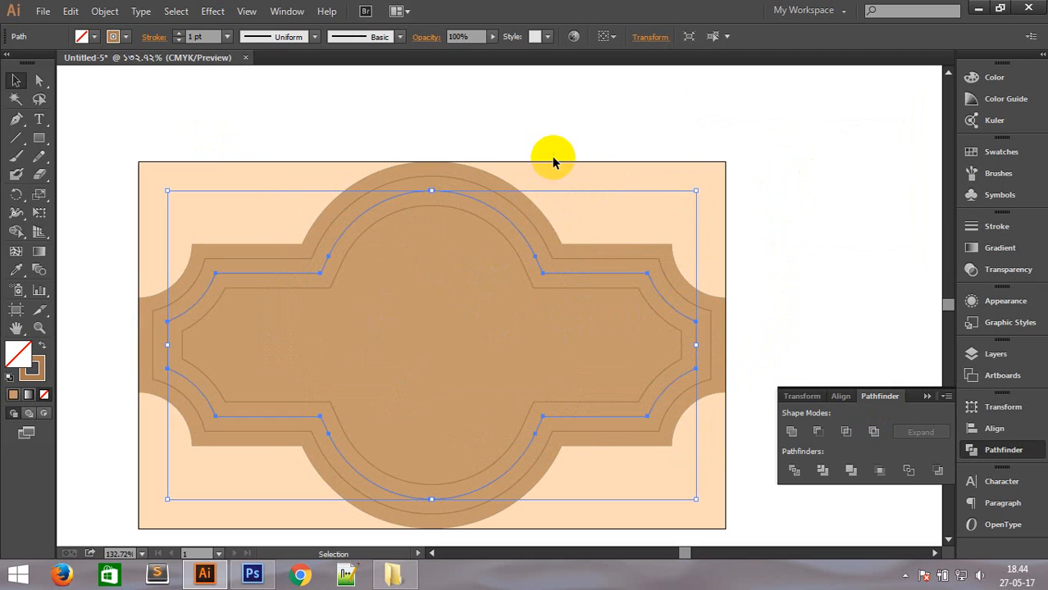
pyautogui.keyDown('shift'); pyautogui.click(413, 212); pyautogui.keyUp('shift')
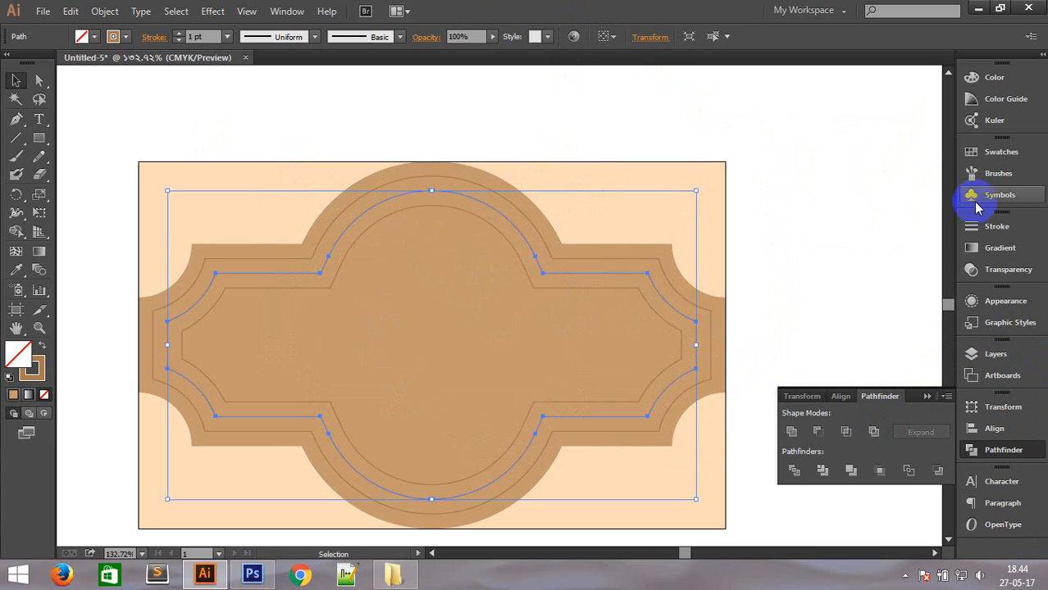
pyautogui.click(997, 226)
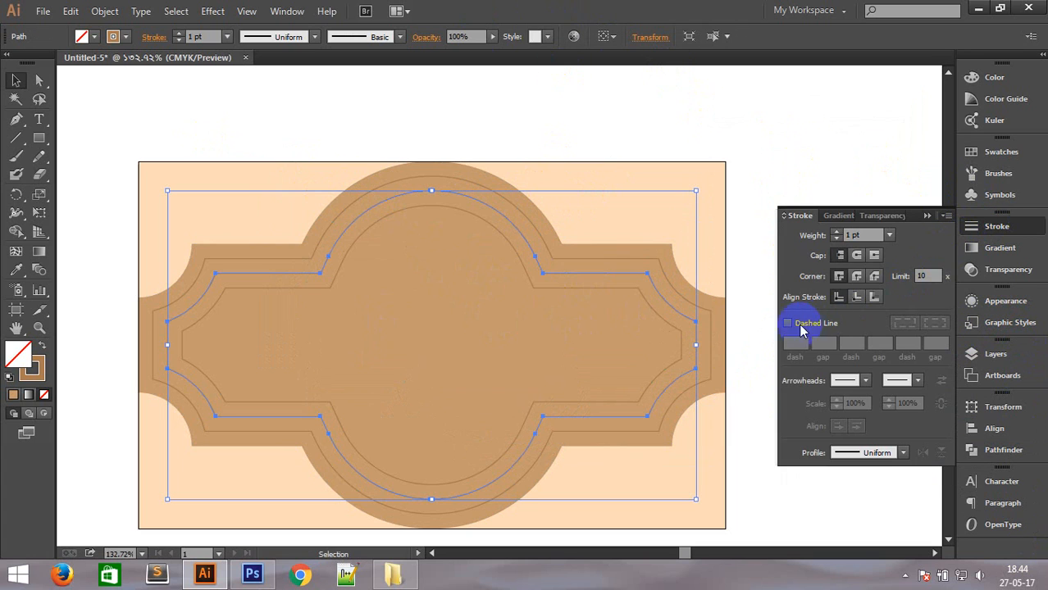
pyautogui.click(788, 324)
pyautogui.click(737, 117)
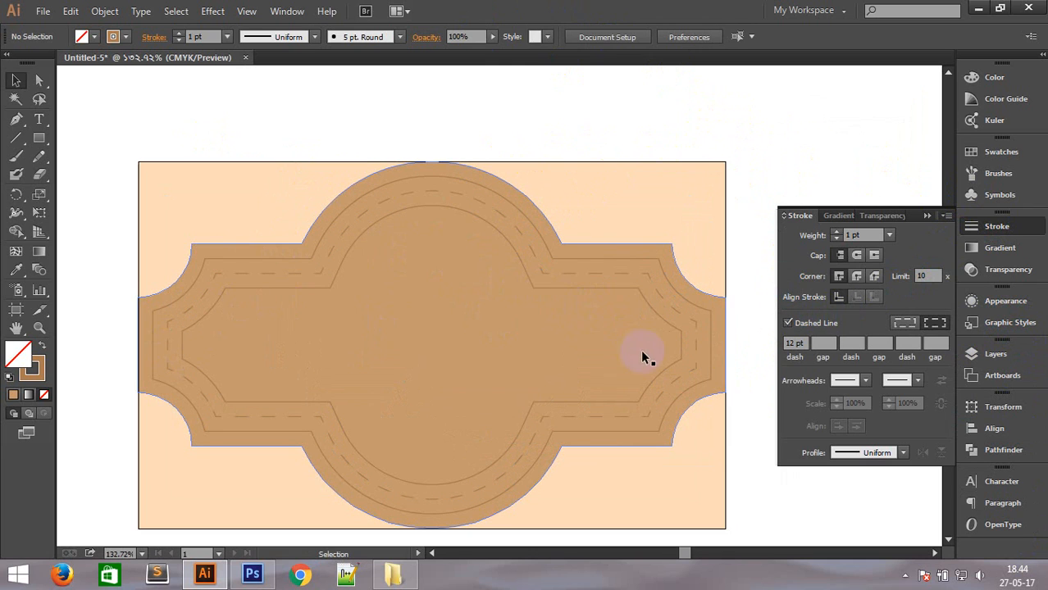
pyautogui.keyDown('ctrl'); pyautogui.keyDown('alt'); pyautogui.click(552, 331); pyautogui.keyUp('alt'); pyautogui.keyUp('ctrl')
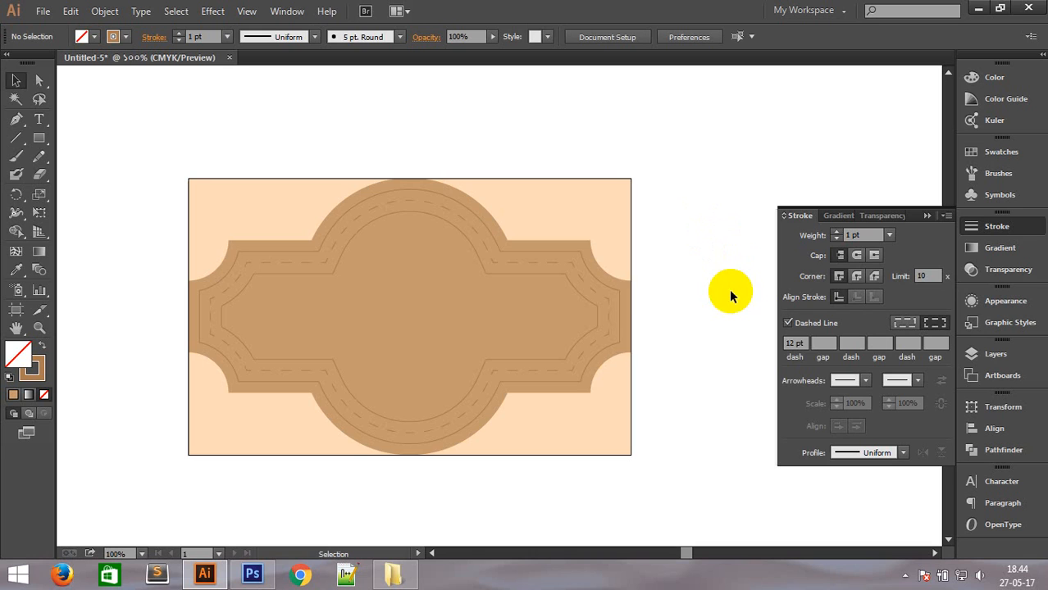
pyautogui.moveTo(480, 354); pyautogui.dragTo(519, 307)
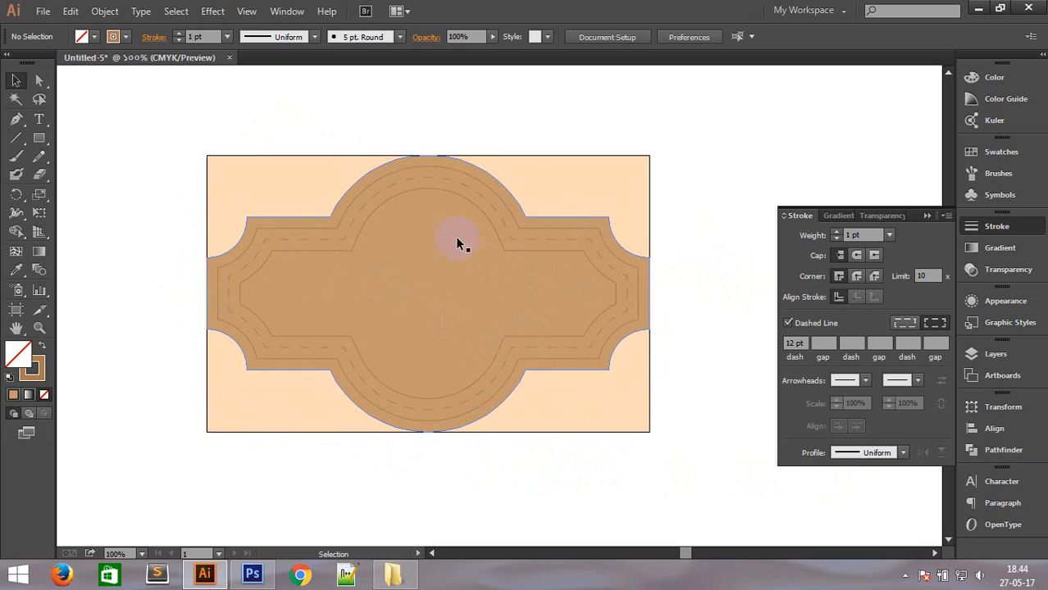
pyautogui.click(425, 279)
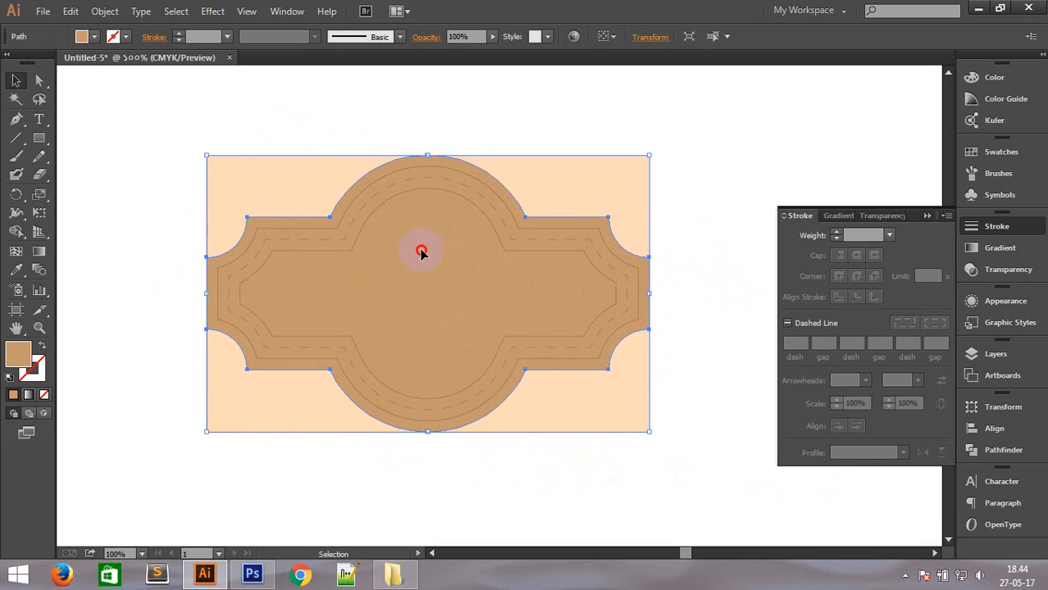
pyautogui.moveTo(422, 250); pyautogui.dragTo(466, 355)
pyautogui.press('Delete')
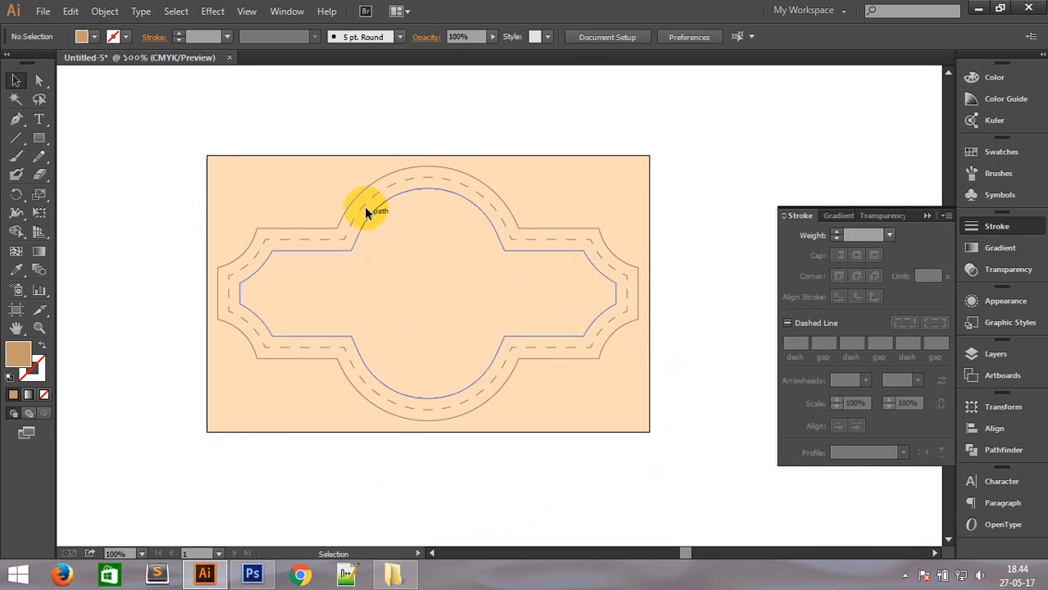
pyautogui.hotkey('ctrl', 'z')
pyautogui.hotkey('ctrl', 'z')
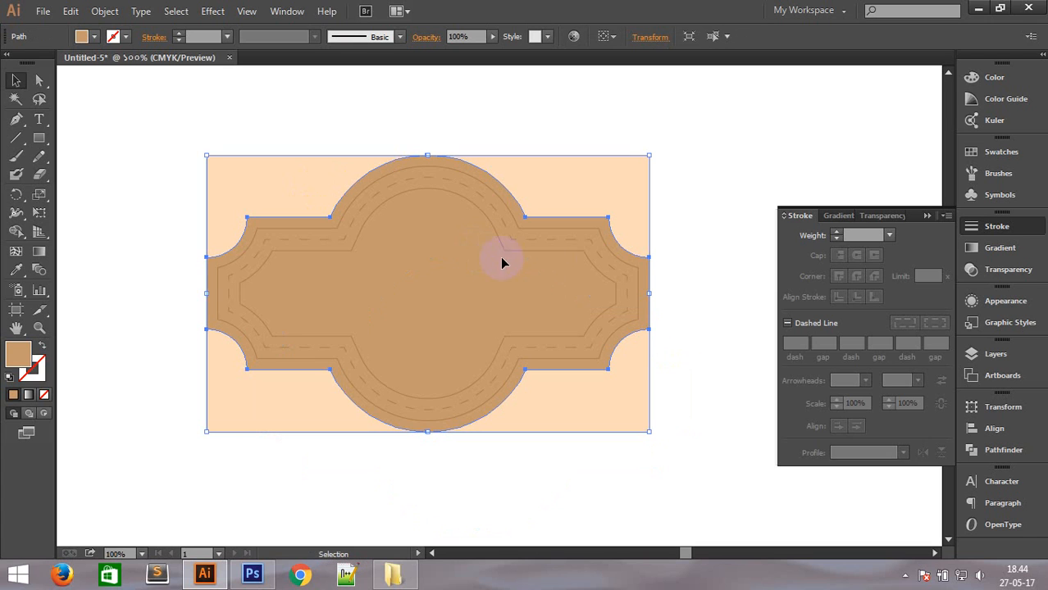
pyautogui.click(693, 185)
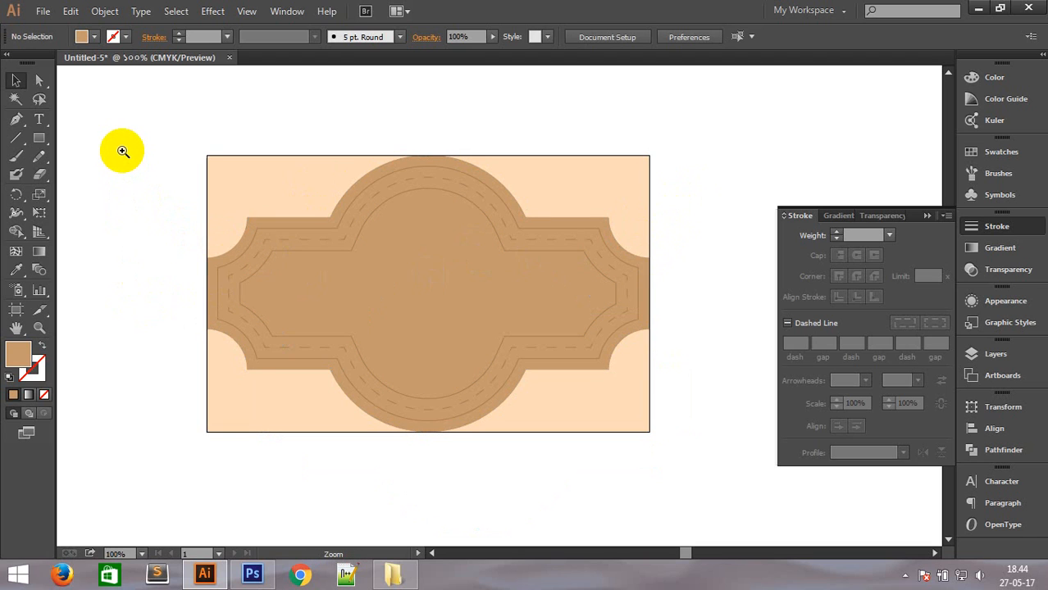
# Draw a circle about 1.8 in wide on the blank canvas to the right of the artboard.
pyautogui.moveTo(367, 220); pyautogui.dragTo(342, 218)
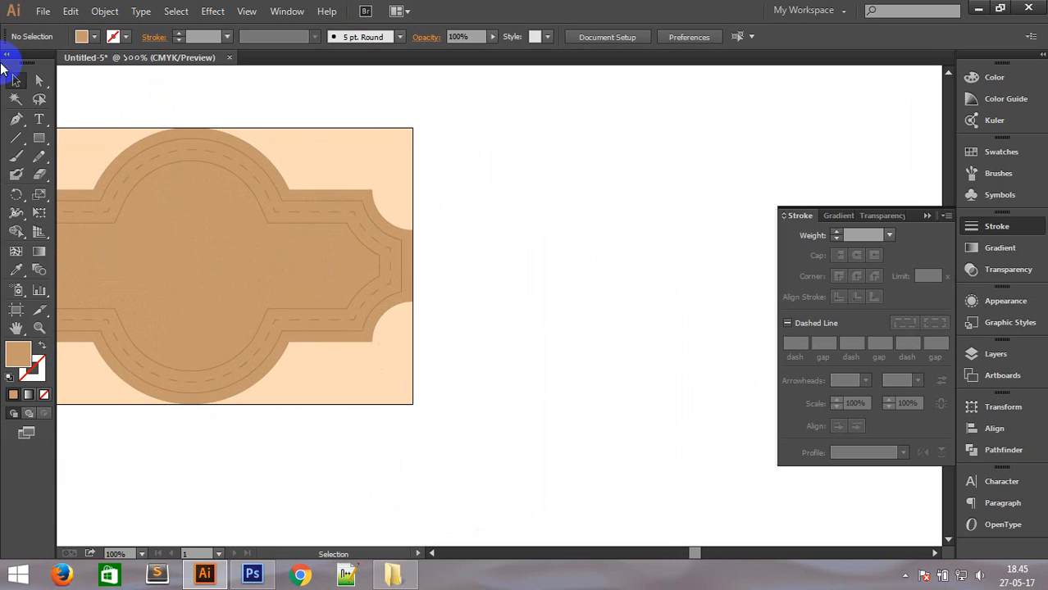
pyautogui.click(39, 139)
pyautogui.moveTo(38, 143); pyautogui.dragTo(115, 175)
pyautogui.moveTo(592, 196); pyautogui.dragTo(628, 248)
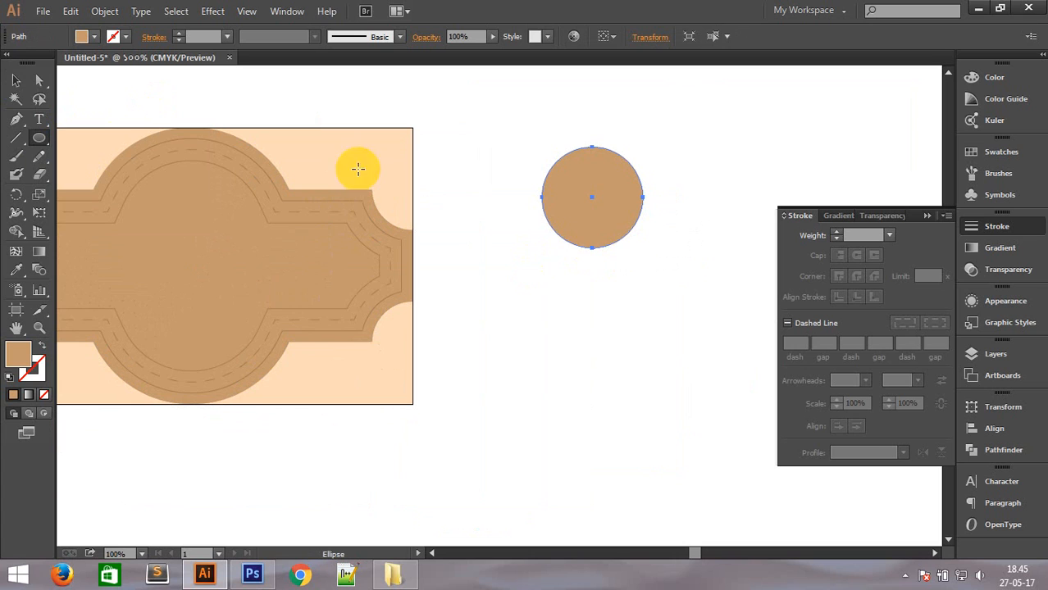
# Remove the new circle's fill and give it a 1 pt black stroke.
pyautogui.click(15, 79)
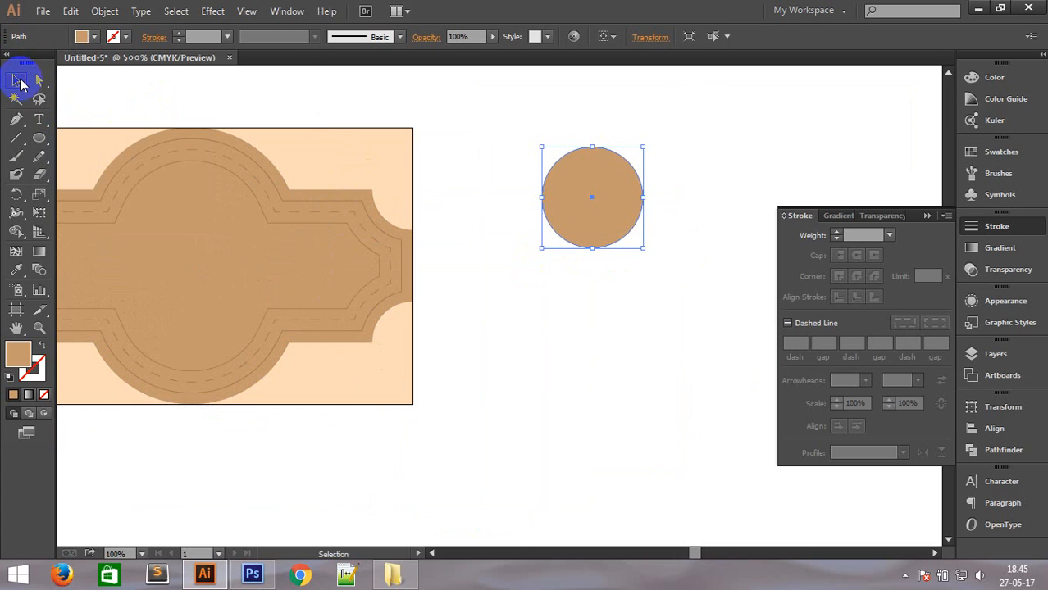
pyautogui.click(93, 36)
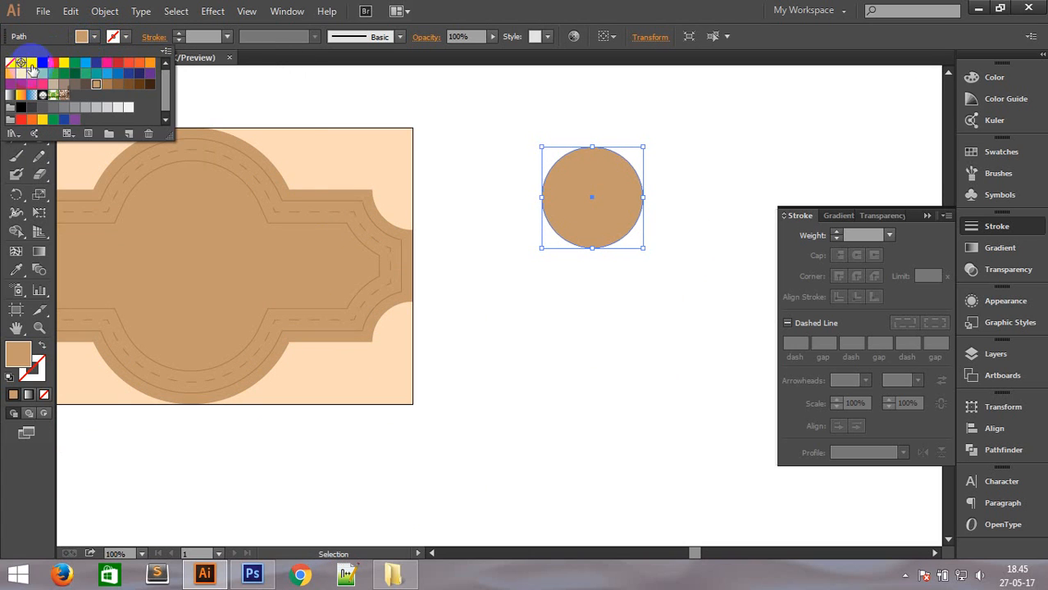
pyautogui.click(12, 63)
pyautogui.click(125, 36)
pyautogui.click(43, 63)
pyautogui.click(463, 145)
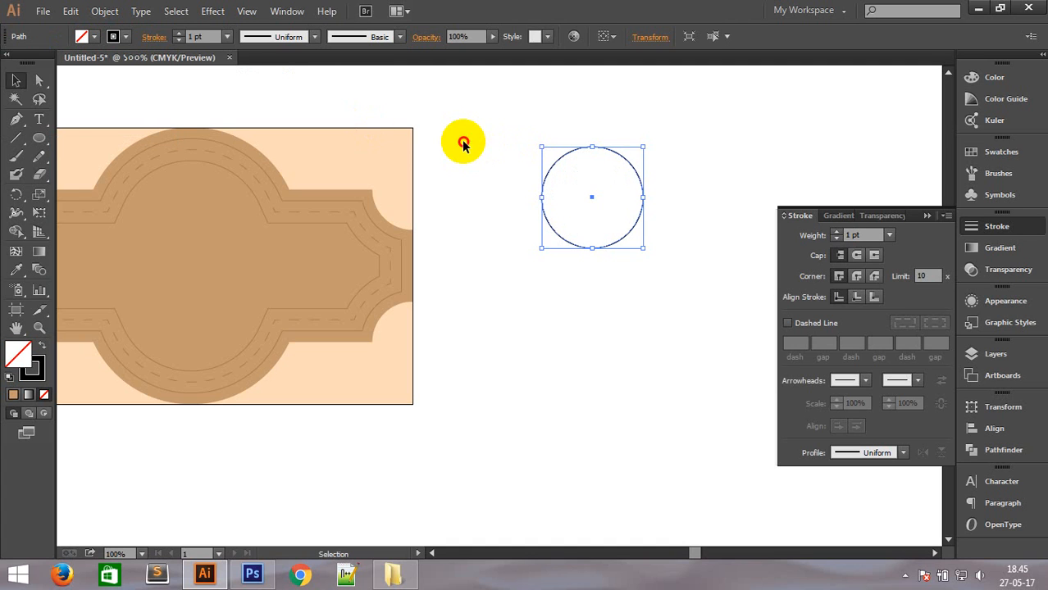
pyautogui.click(533, 236)
# Delete the circle's top anchor point with Direct Selection, leaving the lower half as an open arc.
pyautogui.press('z')
pyautogui.moveTo(472, 110); pyautogui.dragTo(716, 342)
pyautogui.press('v')
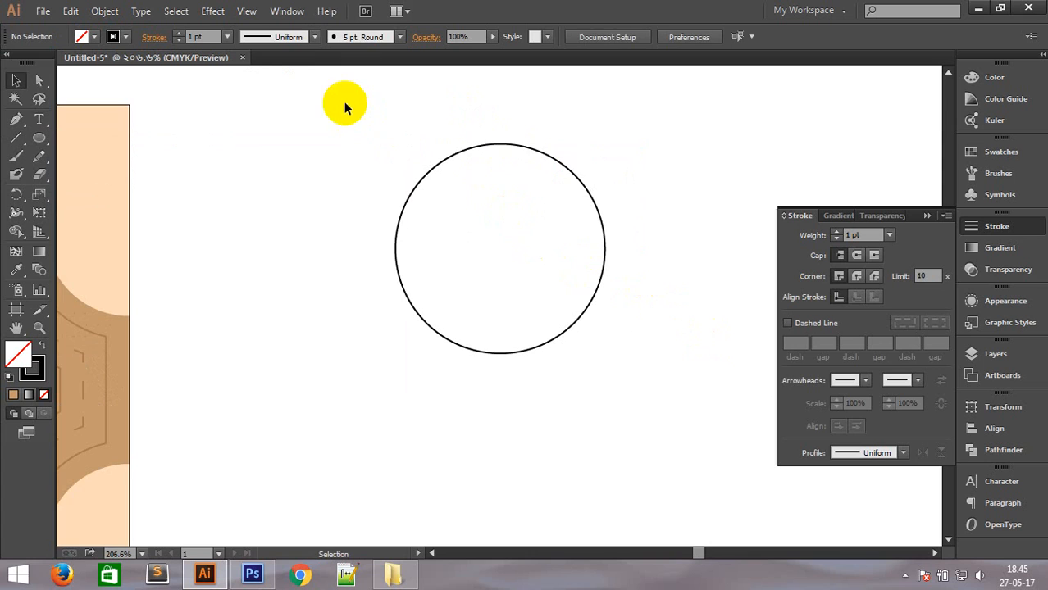
pyautogui.moveTo(344, 103); pyautogui.dragTo(708, 411)
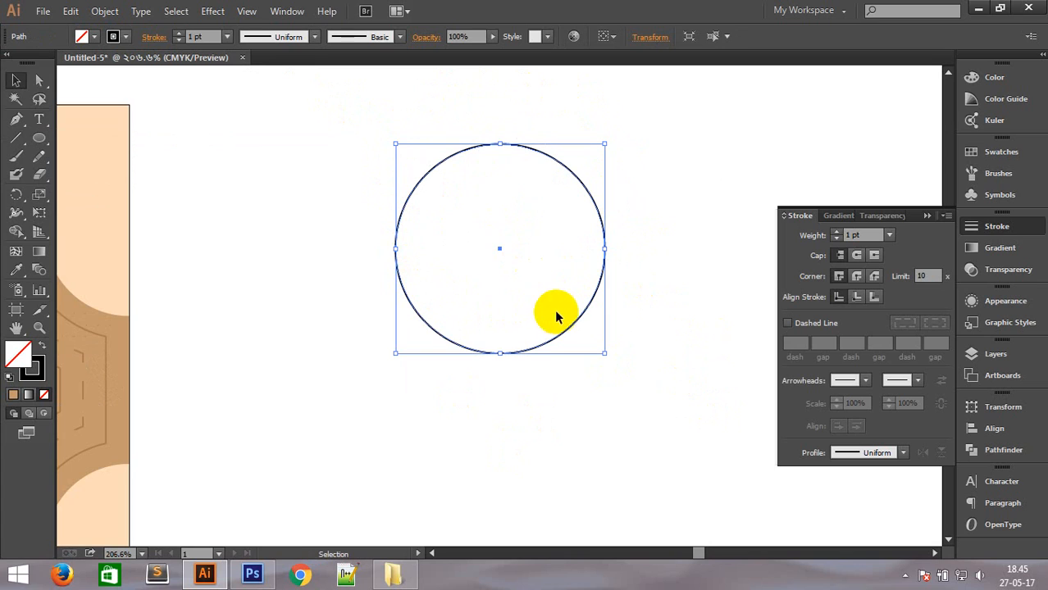
pyautogui.click(20, 82)
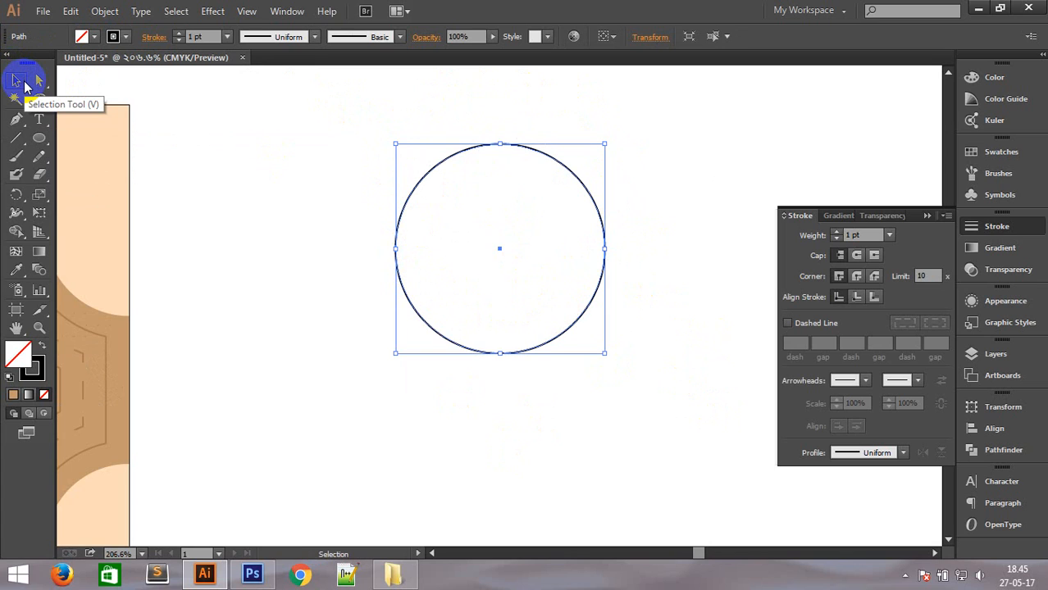
pyautogui.moveTo(39, 80); pyautogui.dragTo(93, 83)
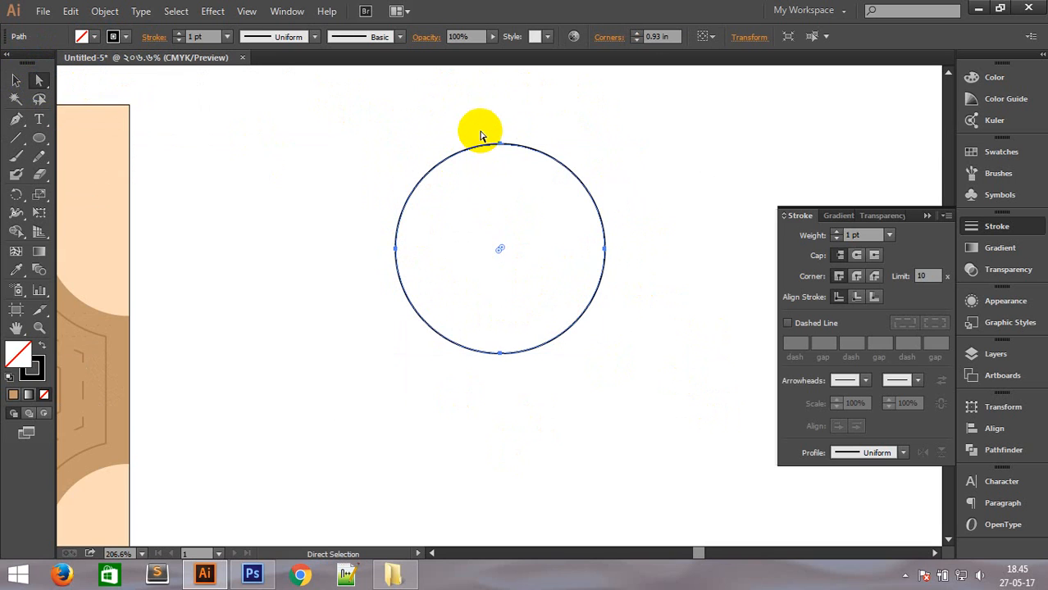
pyautogui.moveTo(481, 131); pyautogui.dragTo(533, 182)
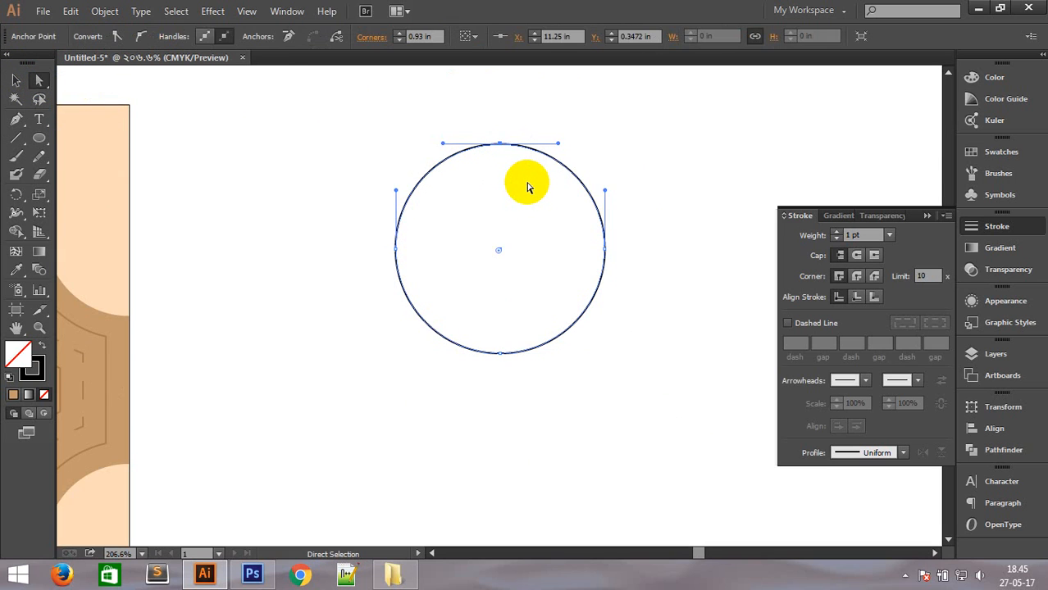
pyautogui.press('Delete')
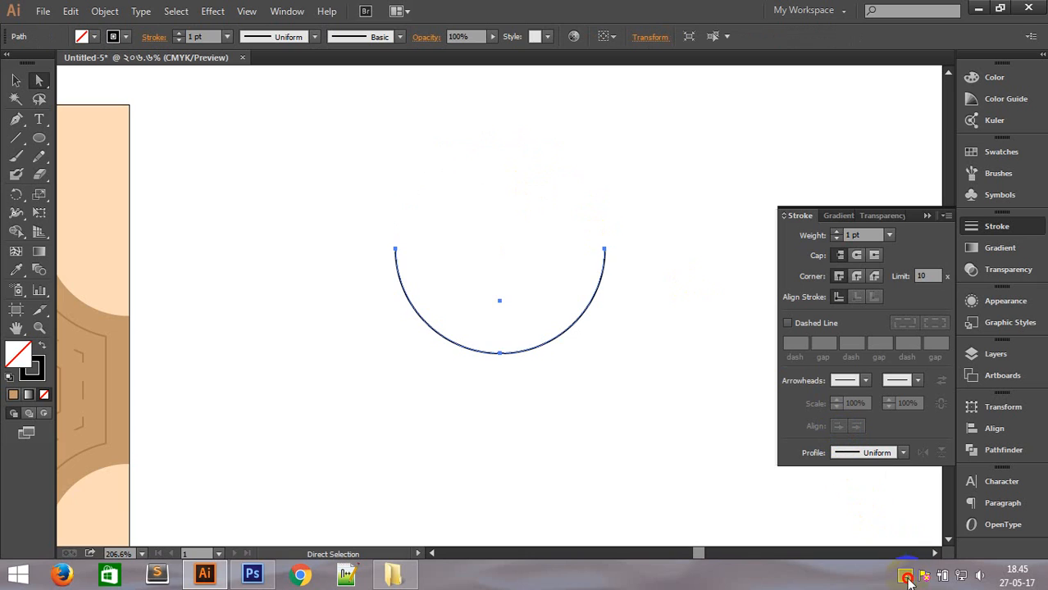
pyautogui.click(906, 578)
pyautogui.click(892, 497)
pyautogui.press('v')
pyautogui.press('a')
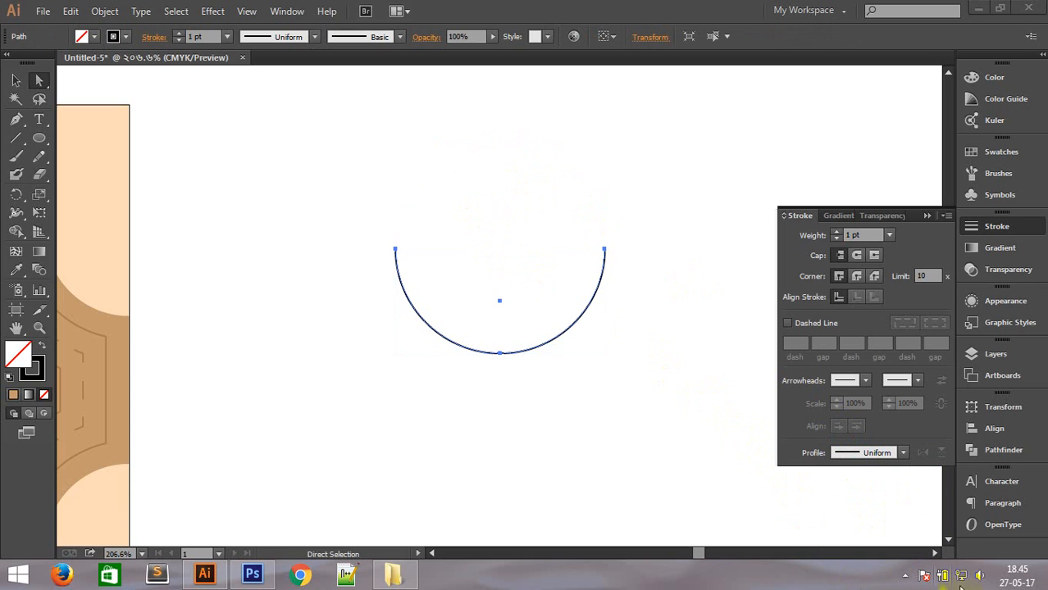
pyautogui.click(902, 576)
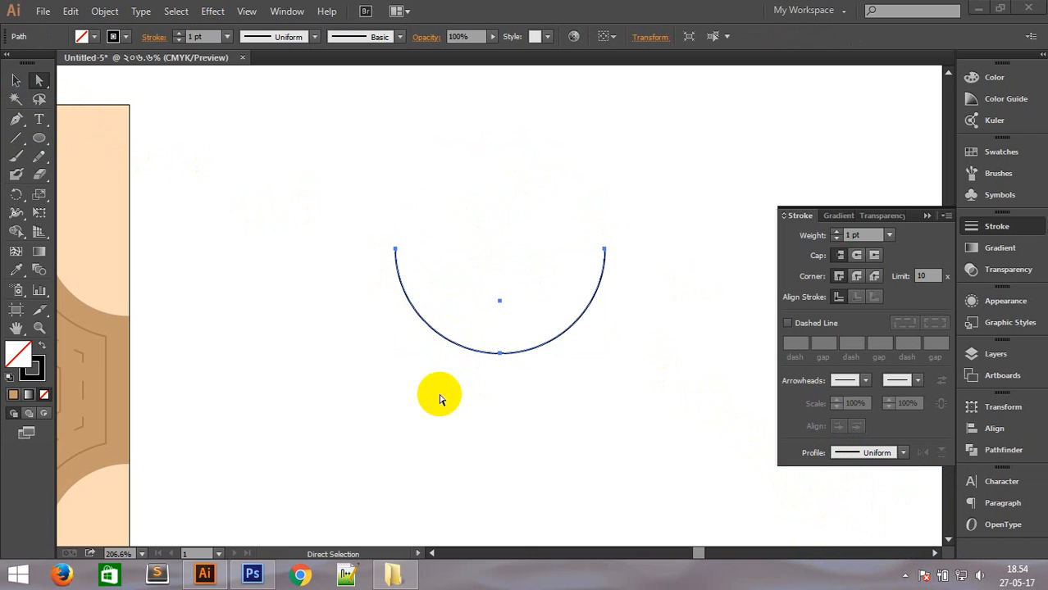
# Rotate the direction handles of both arc end anchors to horizontal so each half becomes an S-curve.
pyautogui.moveTo(326, 203); pyautogui.dragTo(437, 273)
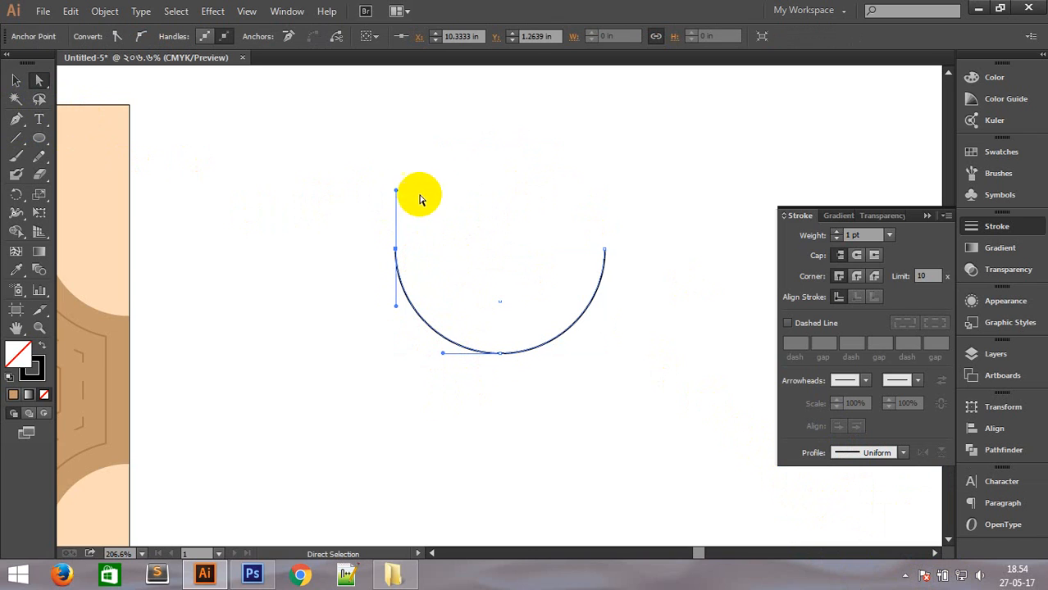
pyautogui.moveTo(395, 193); pyautogui.dragTo(325, 242)
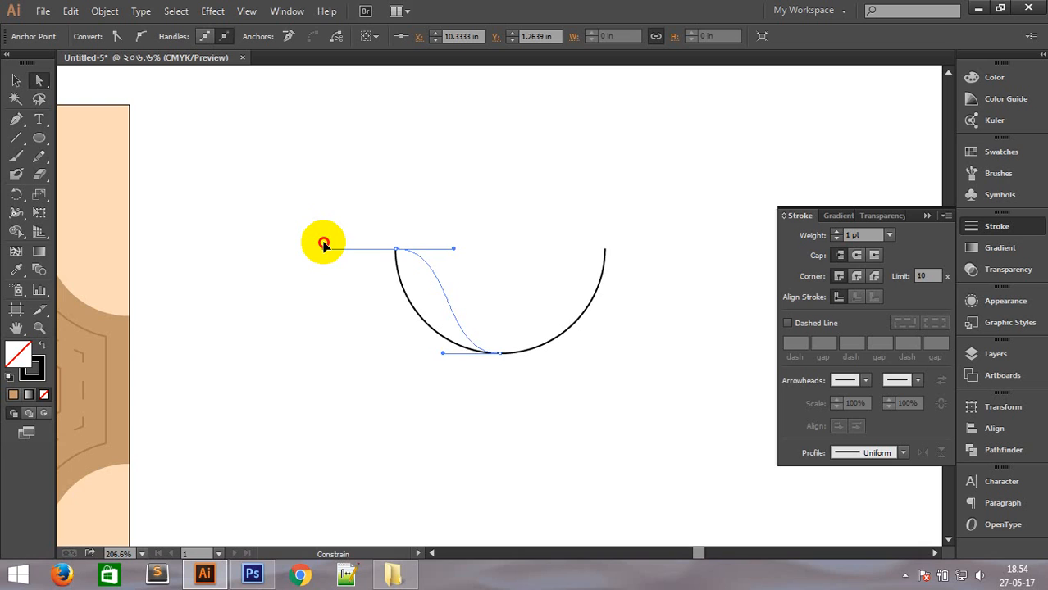
pyautogui.moveTo(326, 246); pyautogui.dragTo(325, 244)
pyautogui.moveTo(574, 227); pyautogui.dragTo(580, 265)
pyautogui.moveTo(488, 189); pyautogui.dragTo(559, 246)
# Raise the bottom middle anchor of the curve to about Y 1.6 in to make the dip shallower.
pyautogui.moveTo(400, 370); pyautogui.dragTo(384, 289)
pyautogui.hotkey('ctrl', 'space')
pyautogui.moveTo(215, 185); pyautogui.dragTo(493, 332)
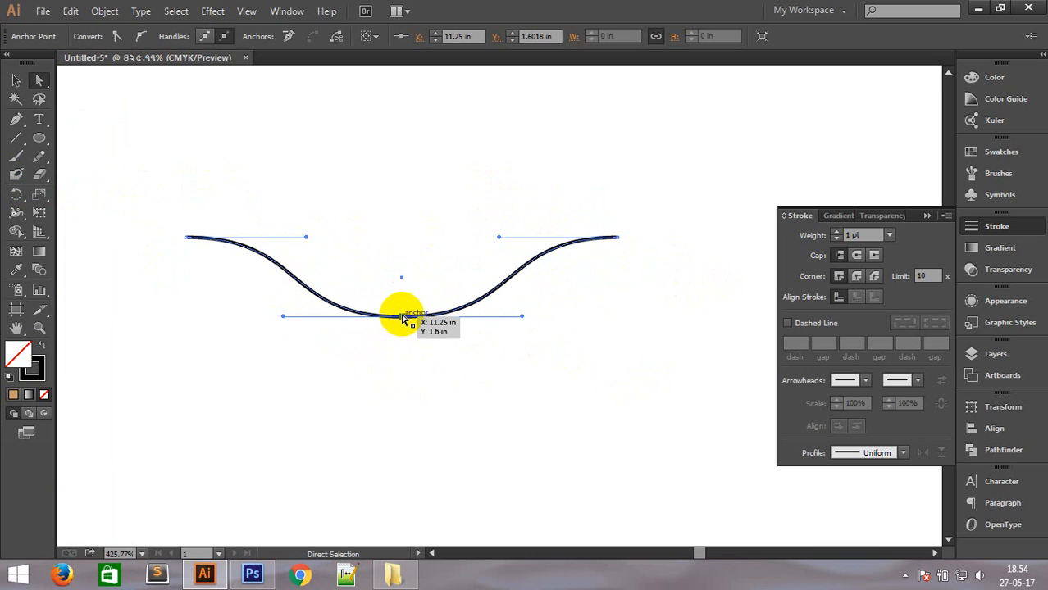
# Raise the curve's bottom middle anchor further to about Y 1.57 in to make the dip shallower.
pyautogui.moveTo(402, 319)
pyautogui.mouseDown()
pyautogui.moveTo(402, 297)
pyautogui.moveTo(402, 309)
pyautogui.mouseUp()
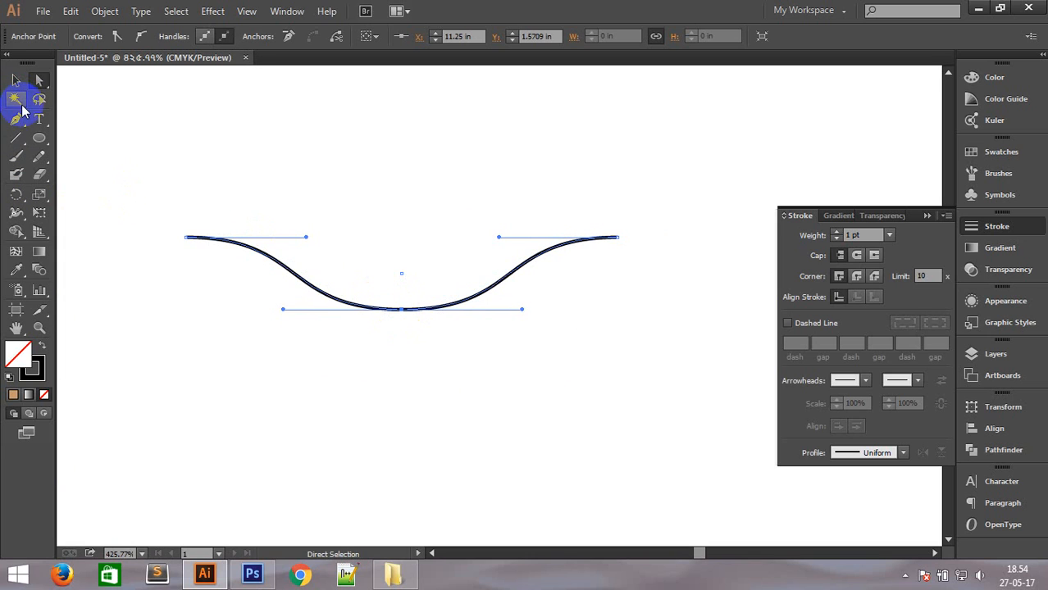
pyautogui.hotkey('ctrl', 'z')
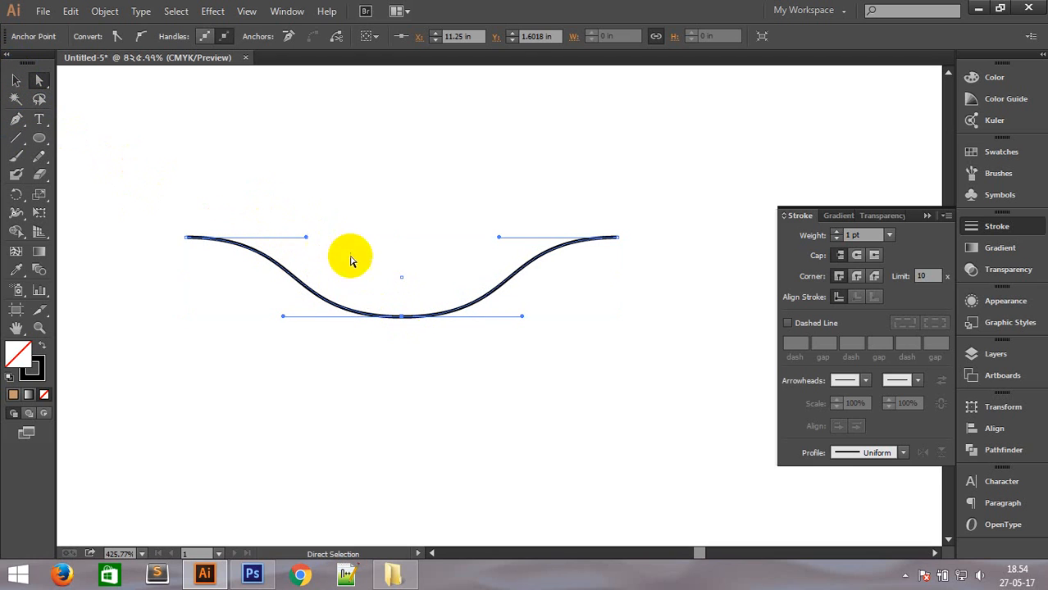
pyautogui.moveTo(405, 320); pyautogui.dragTo(403, 310)
pyautogui.click(16, 81)
pyautogui.click(190, 193)
pyautogui.hotkey('ctrl', 'z')
# Place a copy of the curve overlapping the original's left half and reflect the copy across the horizontal axis.
pyautogui.keyDown('ctrl'); pyautogui.keyDown('alt'); pyautogui.click(423, 338); pyautogui.keyUp('alt'); pyautogui.keyUp('ctrl')
pyautogui.keyDown('ctrl'); pyautogui.keyDown('alt'); pyautogui.click(423, 338); pyautogui.keyUp('alt'); pyautogui.keyUp('ctrl')
pyautogui.moveTo(508, 261); pyautogui.dragTo(341, 261)
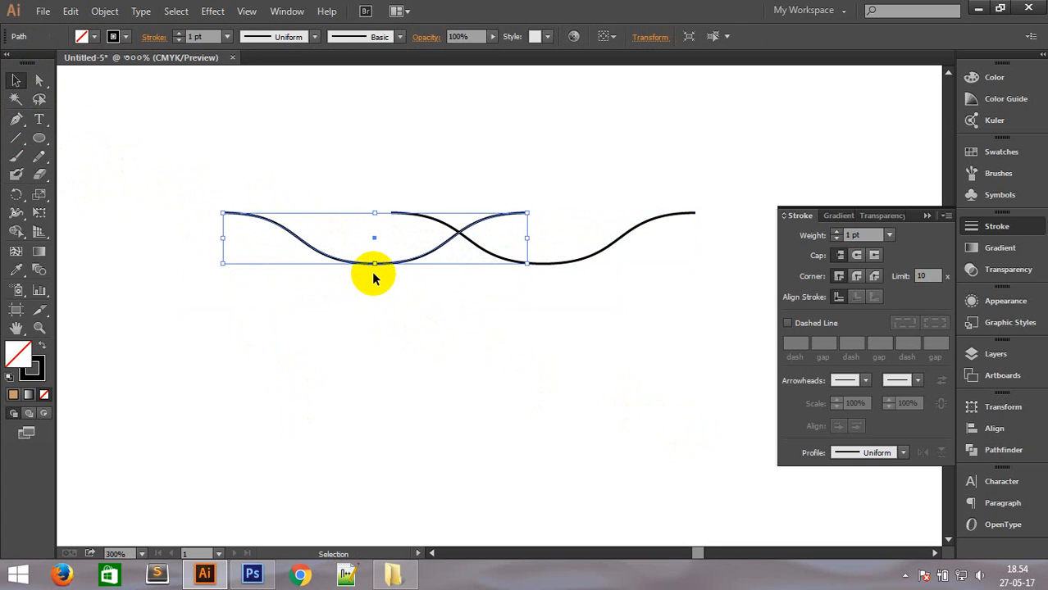
pyautogui.rightClick(358, 263)
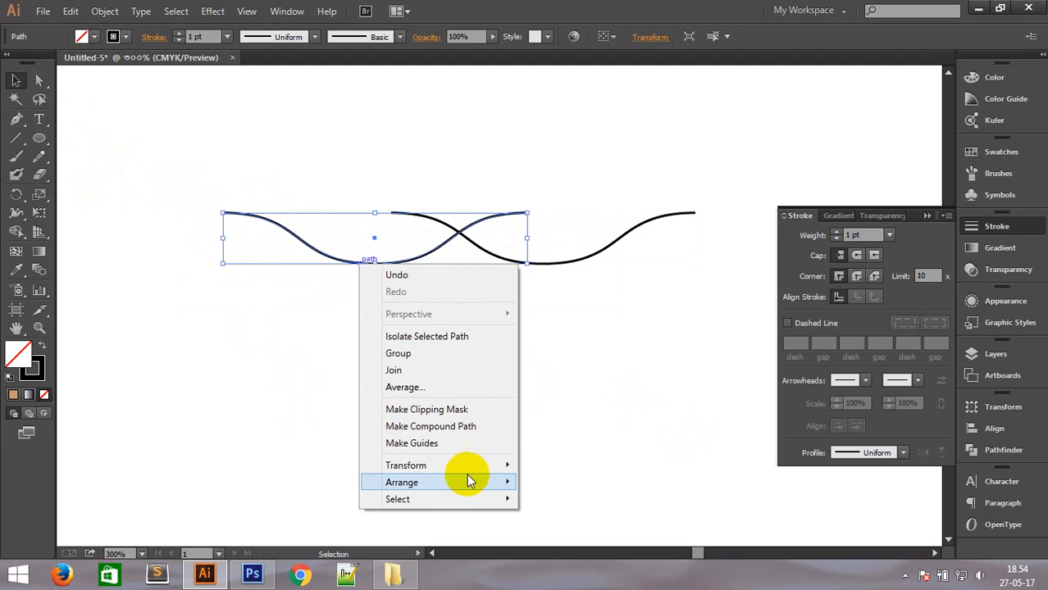
pyautogui.moveTo(467, 467)
pyautogui.click(579, 389)
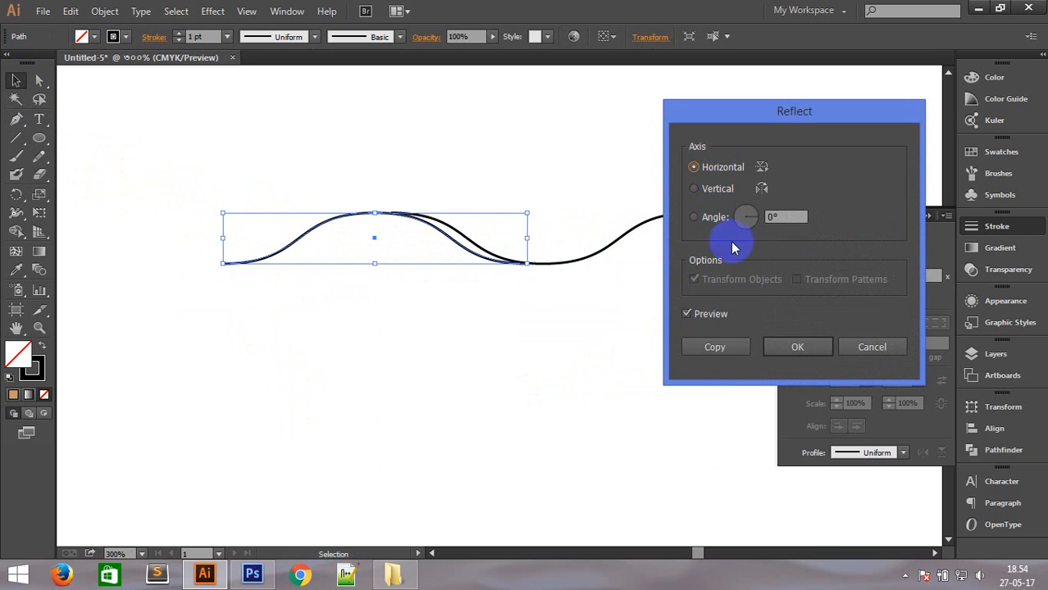
pyautogui.click(784, 348)
# Nudge the reflected copy slightly upward to bring its crest level with the original curve's left end.
pyautogui.hotkey('ctrl', 'space')
pyautogui.moveTo(325, 141); pyautogui.dragTo(374, 170)
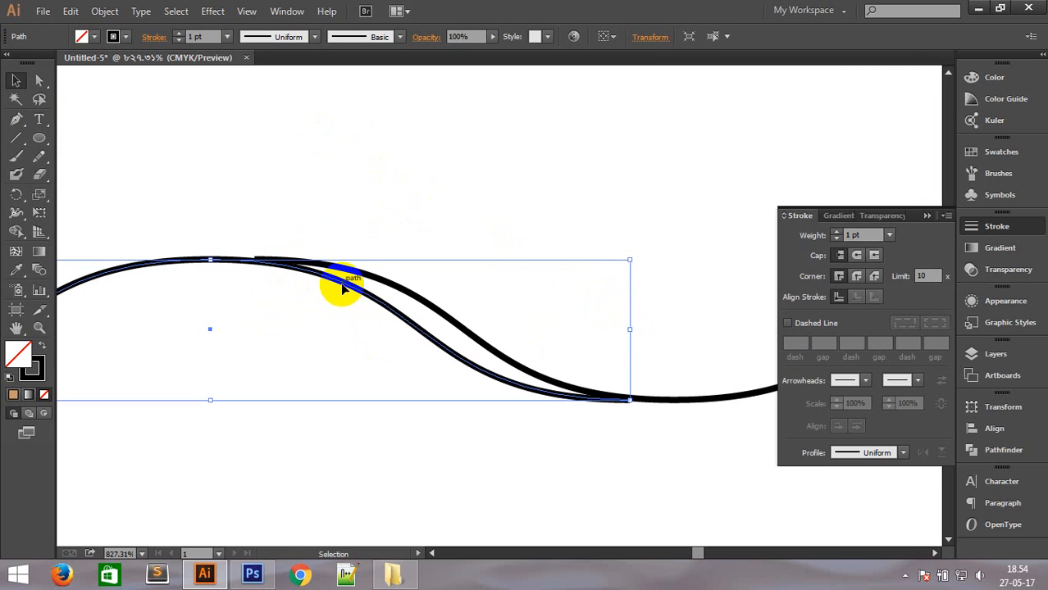
pyautogui.hotkey('ctrl', 'space')
pyautogui.moveTo(218, 230); pyautogui.dragTo(335, 310)
pyautogui.moveTo(520, 233); pyautogui.dragTo(517, 219)
pyautogui.keyDown('ctrl'); pyautogui.keyDown('alt'); pyautogui.click(603, 283); pyautogui.keyUp('alt'); pyautogui.keyUp('ctrl')
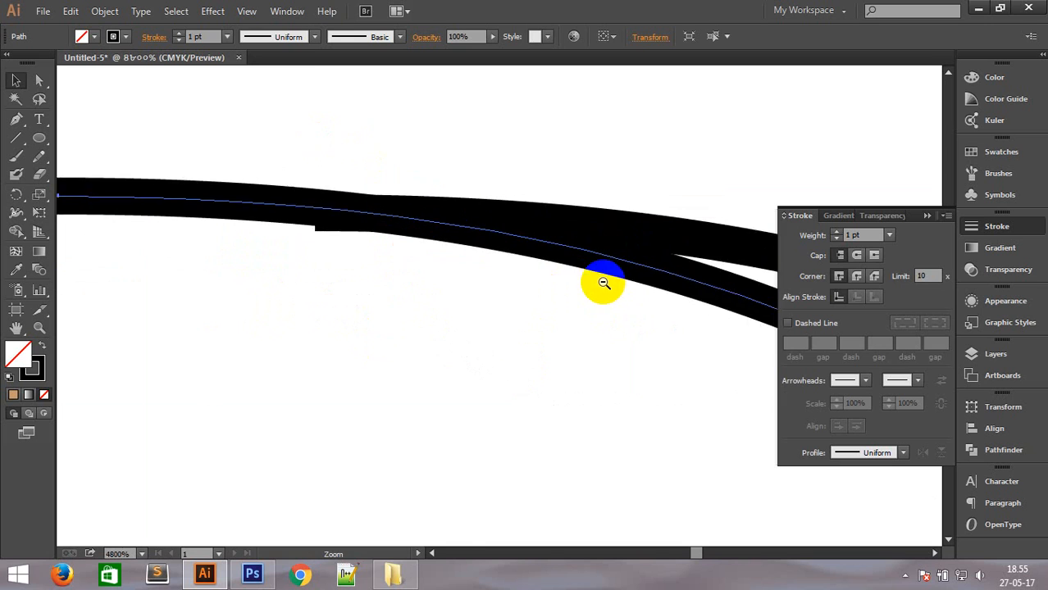
pyautogui.keyDown('ctrl'); pyautogui.keyDown('alt'); pyautogui.click(603, 283); pyautogui.keyUp('alt'); pyautogui.keyUp('ctrl')
pyautogui.keyDown('ctrl'); pyautogui.keyDown('alt'); pyautogui.click(603, 283); pyautogui.keyUp('alt'); pyautogui.keyUp('ctrl')
pyautogui.keyDown('ctrl'); pyautogui.keyDown('alt'); pyautogui.click(602, 283); pyautogui.keyUp('alt'); pyautogui.keyUp('ctrl')
pyautogui.keyDown('ctrl'); pyautogui.keyDown('alt'); pyautogui.click(602, 283); pyautogui.keyUp('alt'); pyautogui.keyUp('ctrl')
pyautogui.keyDown('ctrl'); pyautogui.keyDown('alt'); pyautogui.click(603, 283); pyautogui.keyUp('alt'); pyautogui.keyUp('ctrl')
pyautogui.keyDown('ctrl'); pyautogui.keyDown('alt'); pyautogui.click(602, 283); pyautogui.keyUp('alt'); pyautogui.keyUp('ctrl')
pyautogui.keyDown('ctrl'); pyautogui.keyDown('alt'); pyautogui.click(603, 283); pyautogui.keyUp('alt'); pyautogui.keyUp('ctrl')
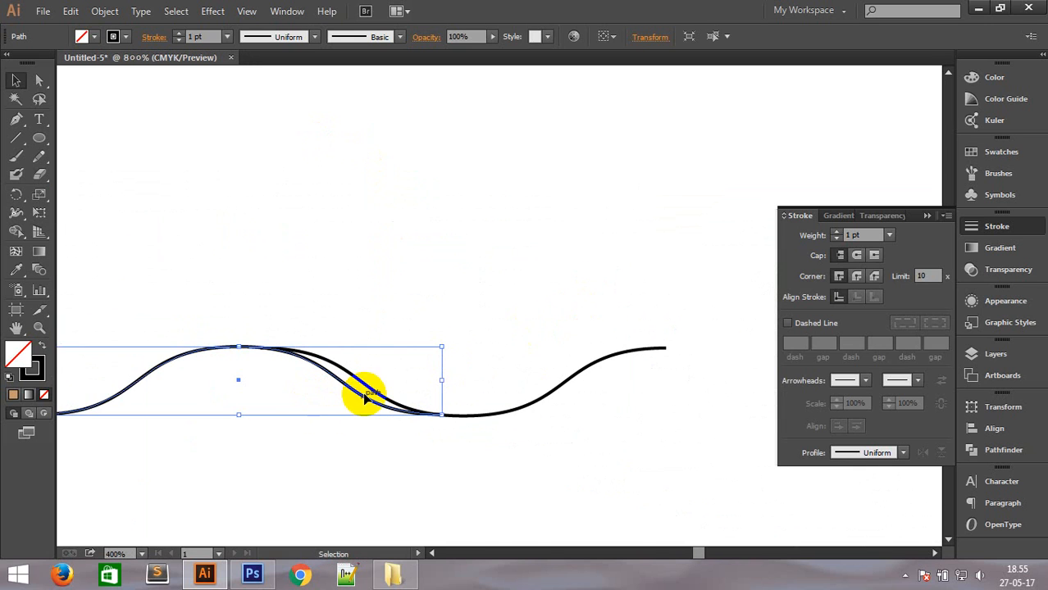
# Shift the reflected copy right and fine-tune its height until it overlaps the original as one continuous wave.
pyautogui.moveTo(359, 396); pyautogui.dragTo(381, 403)
pyautogui.click(359, 477)
pyautogui.moveTo(269, 456); pyautogui.dragTo(410, 374)
pyautogui.moveTo(358, 222); pyautogui.dragTo(744, 428)
pyautogui.click(115, 187)
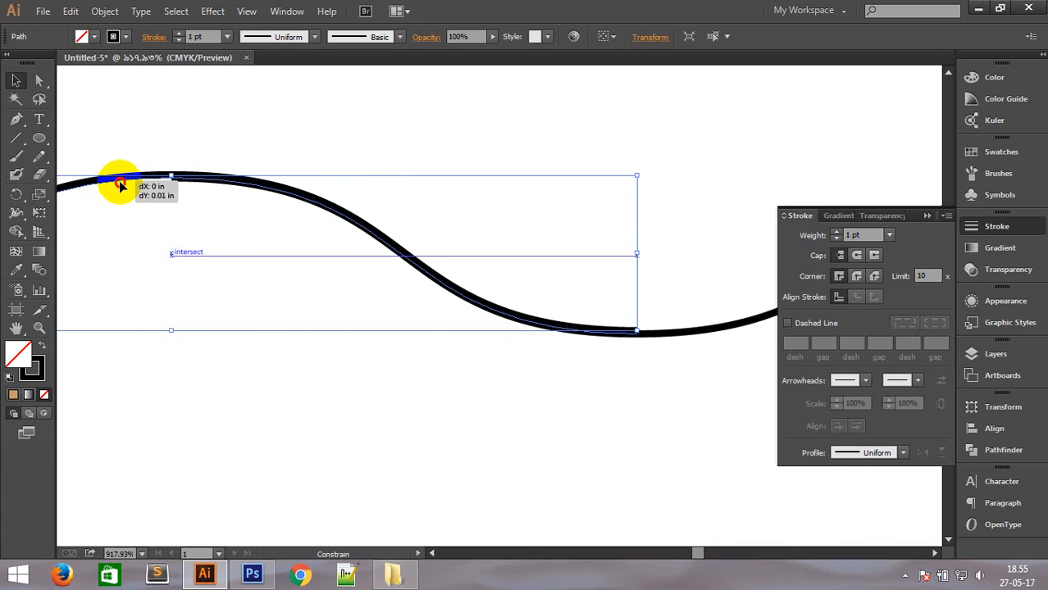
pyautogui.click(126, 215)
pyautogui.keyDown('ctrl'); pyautogui.keyDown('alt'); pyautogui.click(420, 375); pyautogui.keyUp('alt'); pyautogui.keyUp('ctrl')
pyautogui.keyDown('ctrl'); pyautogui.keyDown('alt'); pyautogui.click(420, 376); pyautogui.keyUp('alt'); pyautogui.keyUp('ctrl')
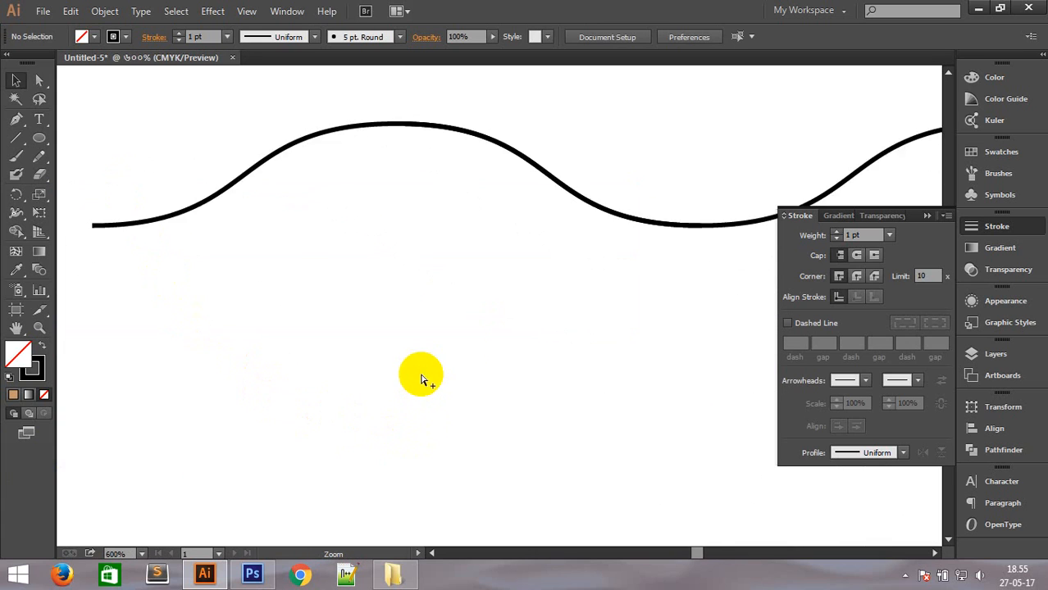
pyautogui.keyDown('ctrl'); pyautogui.keyDown('alt'); pyautogui.click(421, 376); pyautogui.keyUp('alt'); pyautogui.keyUp('ctrl')
pyautogui.keyDown('ctrl'); pyautogui.keyDown('alt'); pyautogui.click(588, 273); pyautogui.keyUp('alt'); pyautogui.keyUp('ctrl')
pyautogui.moveTo(640, 311); pyautogui.dragTo(587, 313)
pyautogui.moveTo(17, 144); pyautogui.dragTo(90, 174)
pyautogui.moveTo(455, 335); pyautogui.dragTo(489, 362)
pyautogui.click(13, 84)
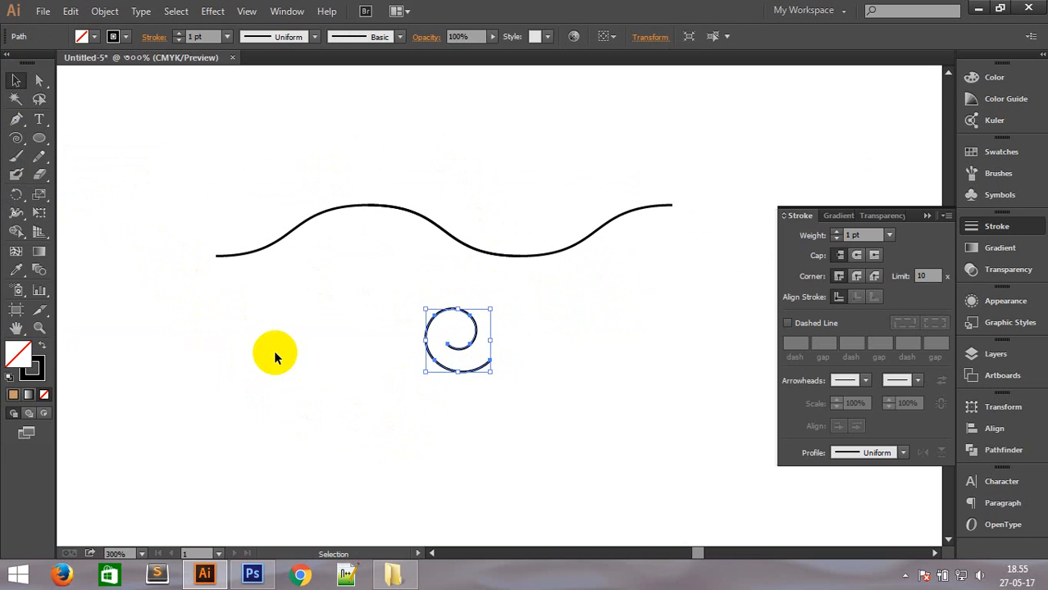
pyautogui.press('Delete')
# Create a spiral with 0.2363 in radius, 80% decay and 8 segments above the wave's left end.
pyautogui.moveTo(17, 137); pyautogui.dragTo(78, 176)
pyautogui.click(215, 159)
pyautogui.doubleClick(666, 267)
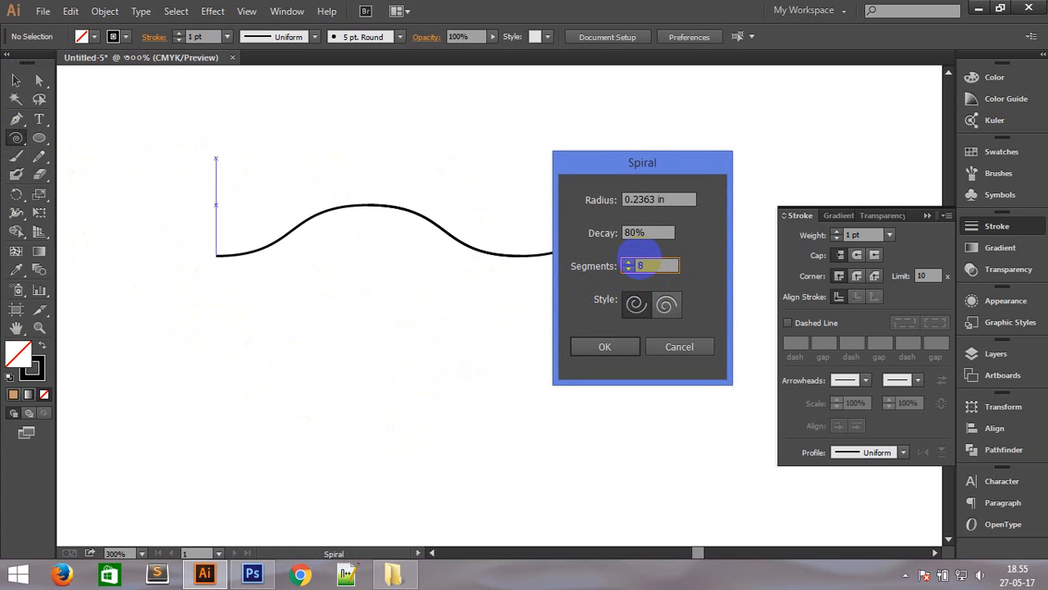
pyautogui.click(604, 347)
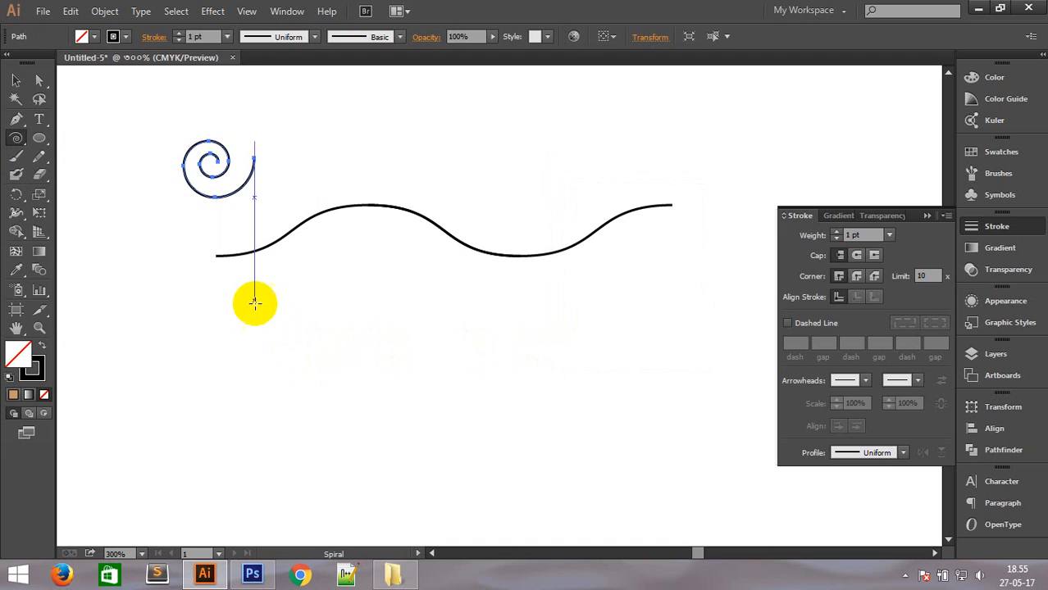
pyautogui.click(14, 80)
pyautogui.click(346, 323)
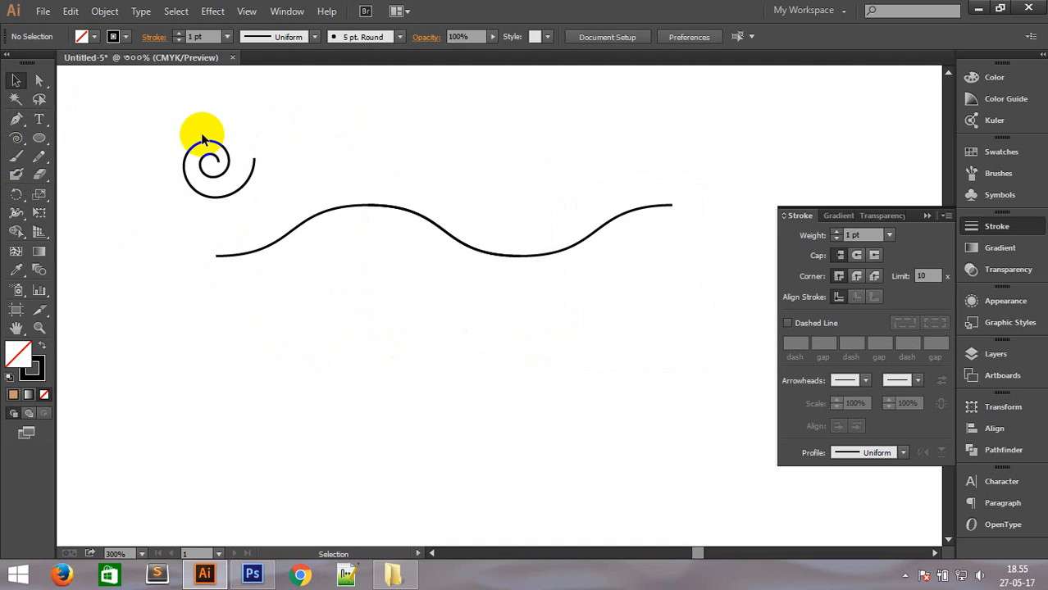
# Select both wave curves and change their stroke colour to the brown swatch.
pyautogui.moveTo(328, 187); pyautogui.dragTo(379, 264)
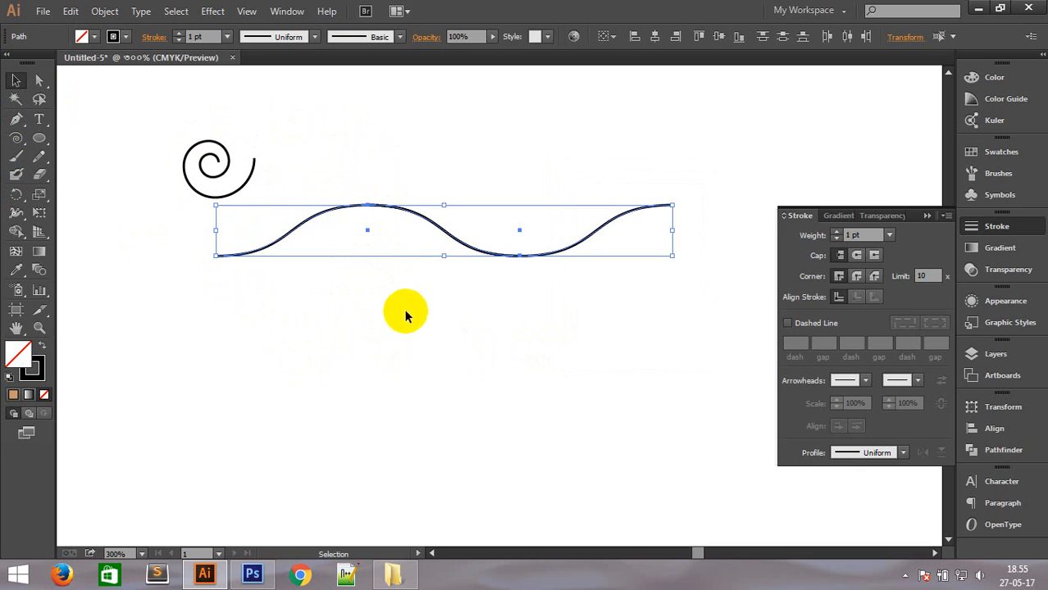
pyautogui.click(405, 314)
pyautogui.moveTo(157, 127); pyautogui.dragTo(362, 299)
pyautogui.click(181, 133)
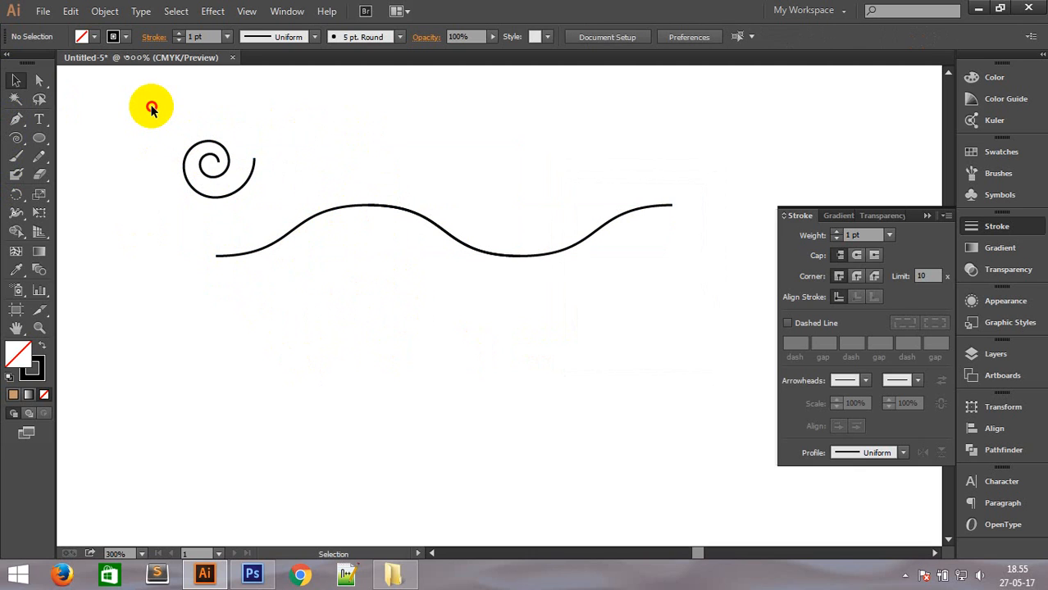
pyautogui.moveTo(366, 193); pyautogui.dragTo(678, 288)
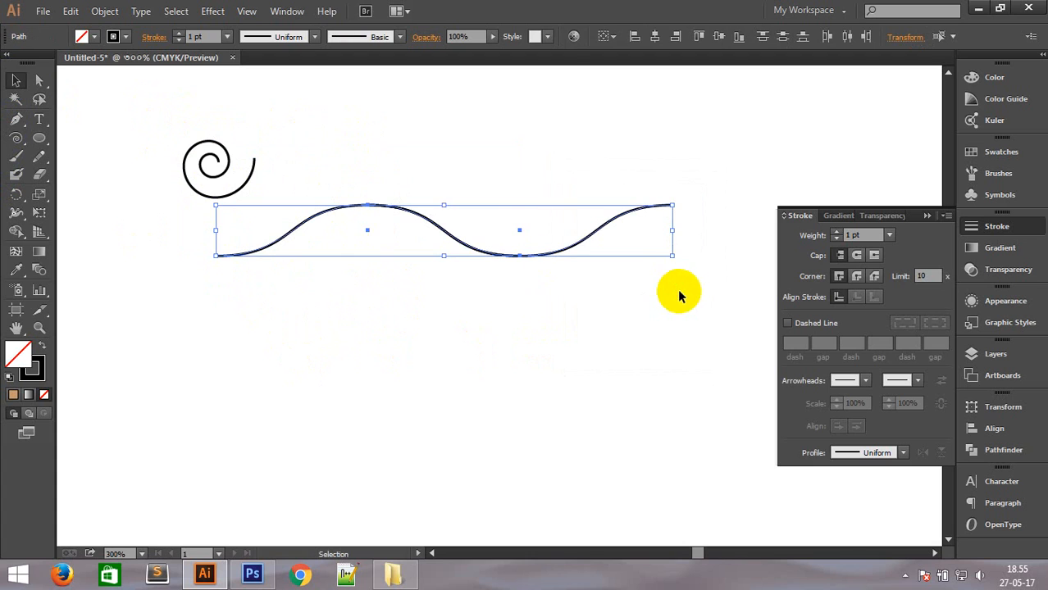
pyautogui.click(115, 36)
pyautogui.click(120, 85)
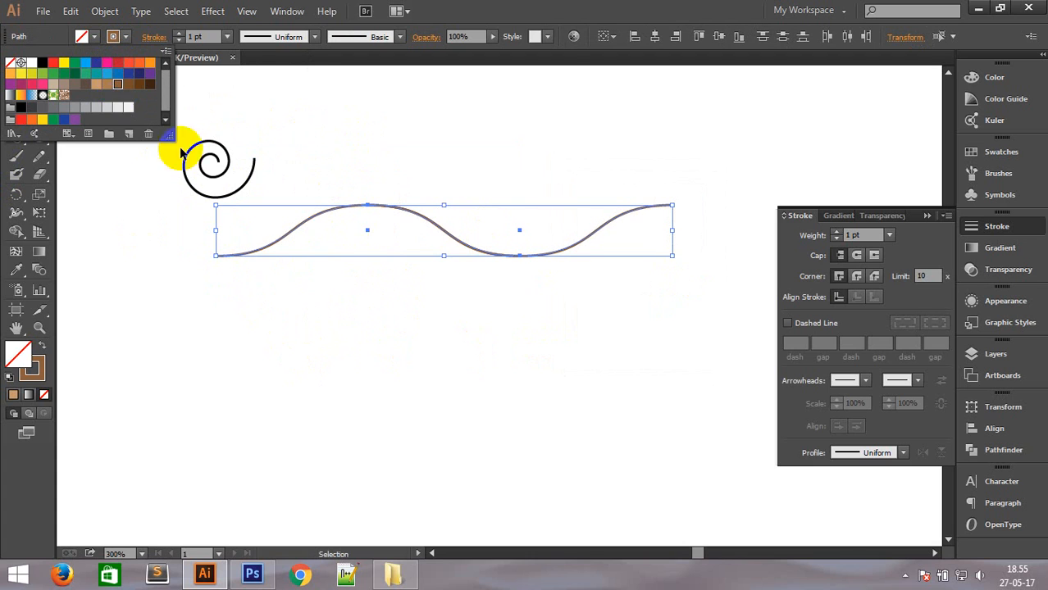
pyautogui.click(329, 335)
# Copy the wave's brown 1 pt stroke onto the spiral with the Eyedropper.
pyautogui.click(187, 150)
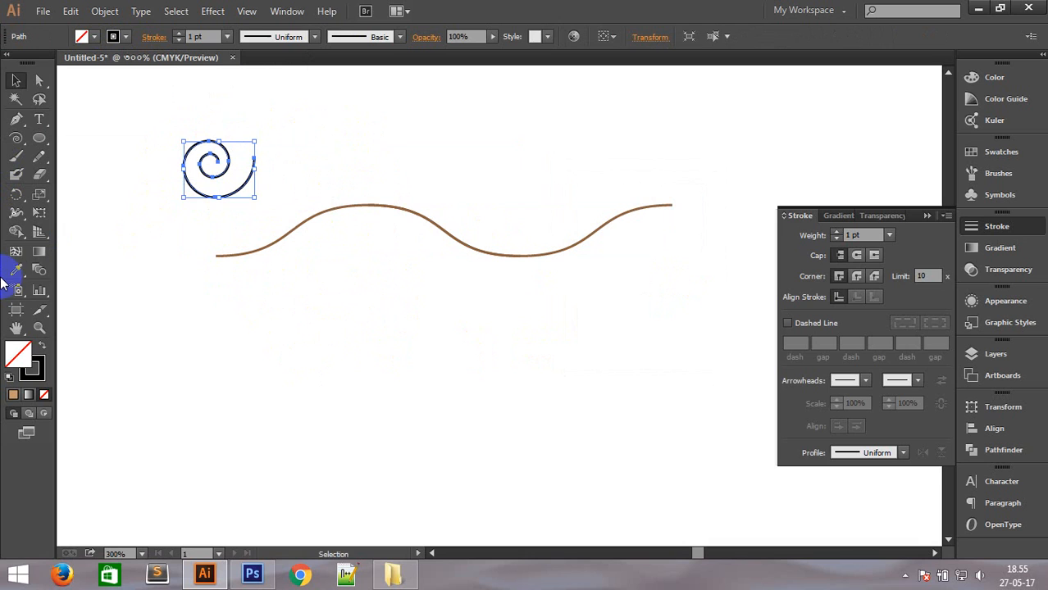
pyautogui.click(16, 270)
pyautogui.click(377, 201)
pyautogui.click(15, 79)
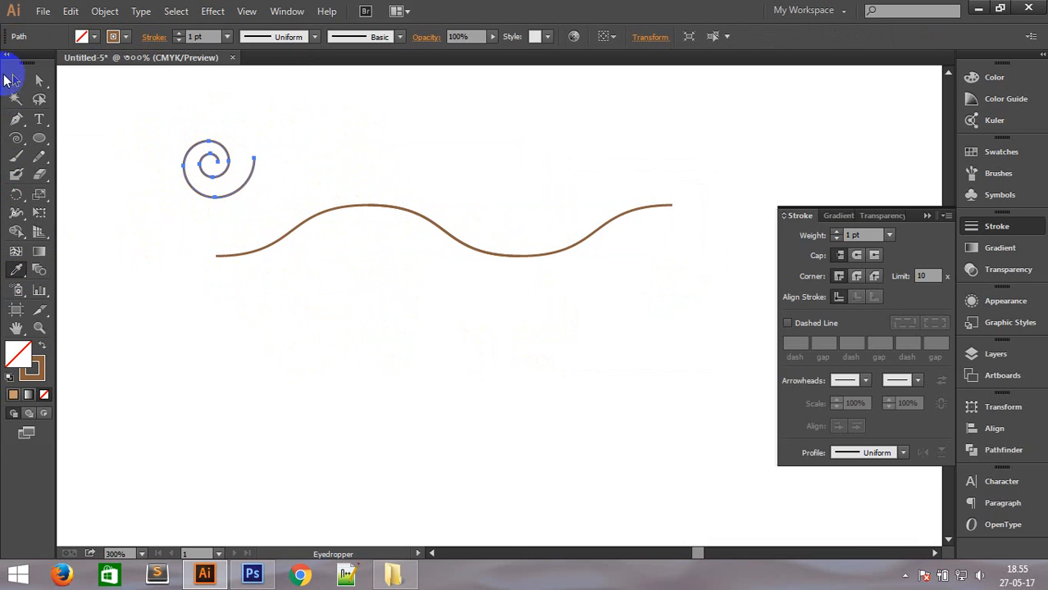
pyautogui.click(173, 203)
# Draw a small circle about 0.05 in across, centred on the spiral's inner end.
pyautogui.moveTo(156, 128); pyautogui.dragTo(491, 264)
pyautogui.click(39, 138)
pyautogui.moveTo(190, 195); pyautogui.dragTo(209, 206)
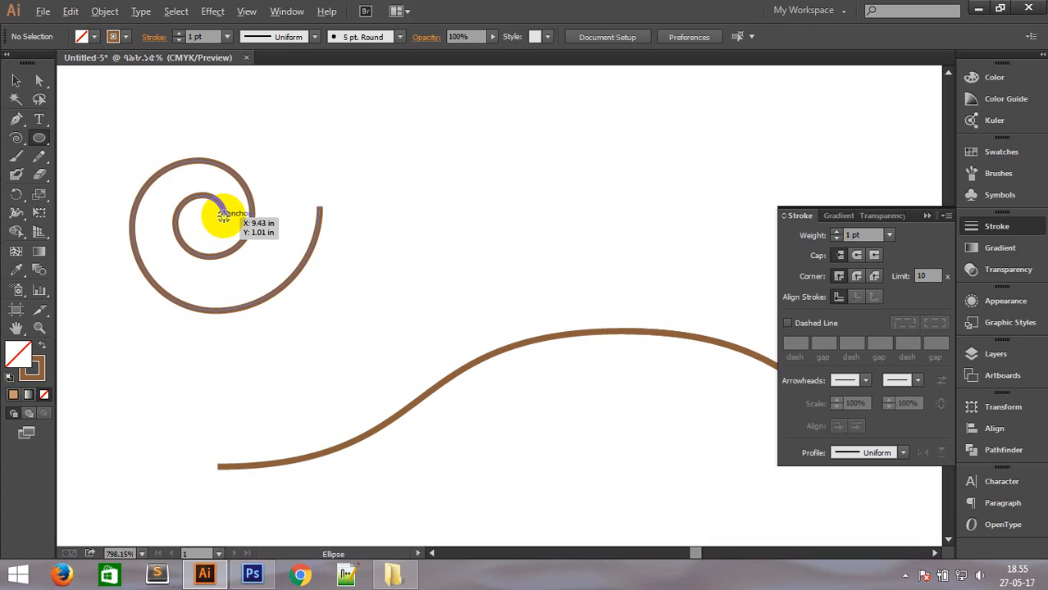
pyautogui.moveTo(226, 219); pyautogui.dragTo(230, 229)
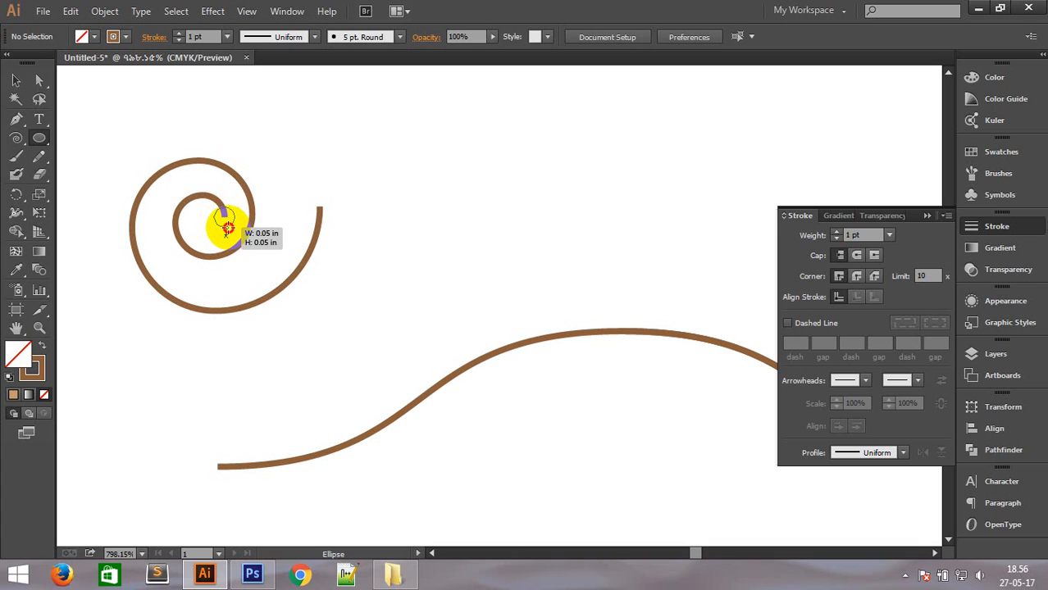
pyautogui.moveTo(231, 229); pyautogui.dragTo(231, 230)
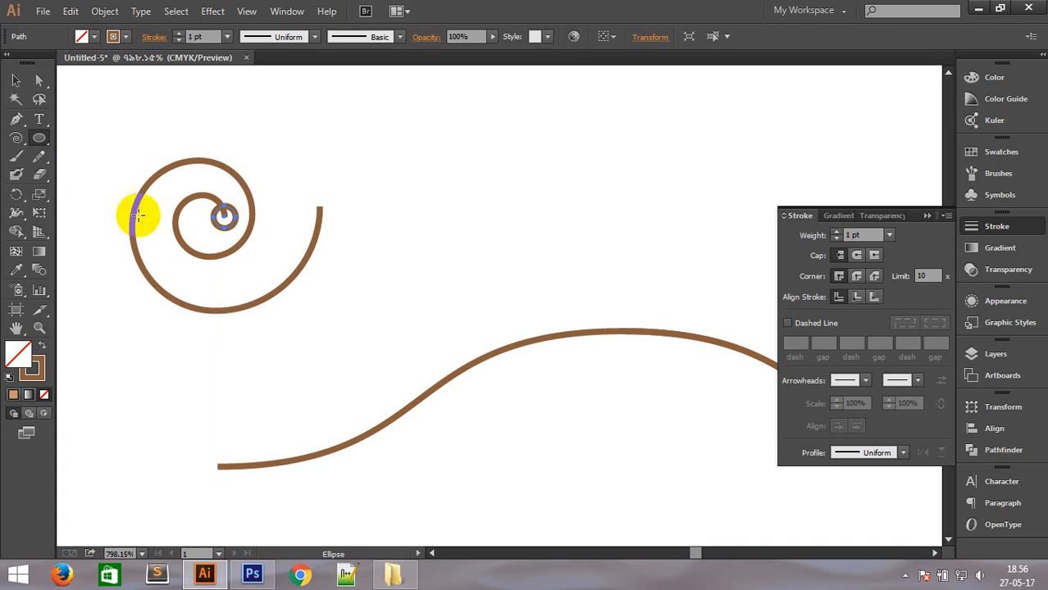
# Swap the small circle's fill and stroke to make it solid brown without an outline.
pyautogui.click(16, 79)
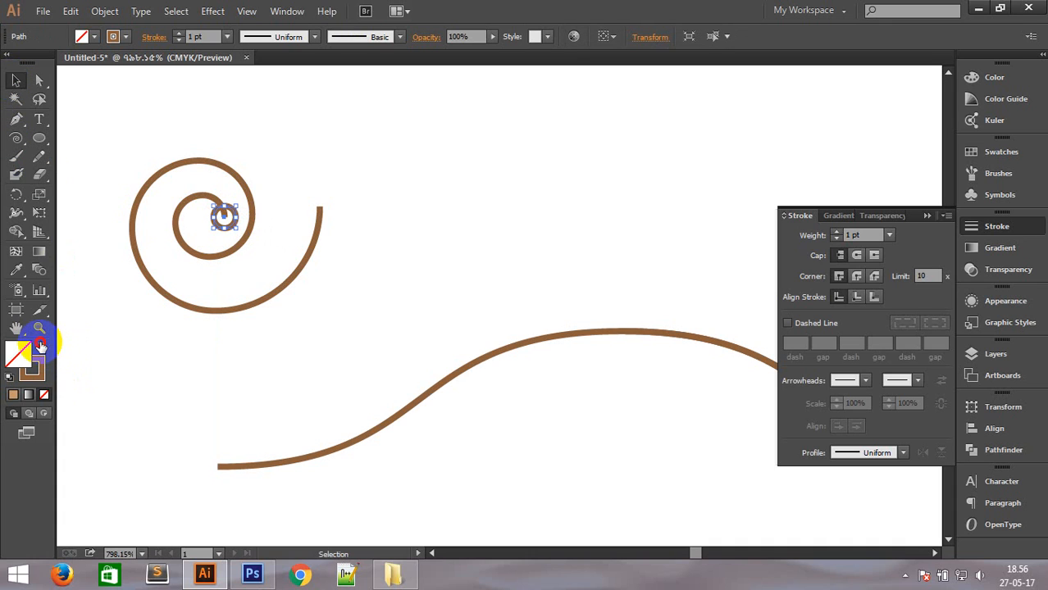
pyautogui.click(40, 346)
pyautogui.click(117, 338)
pyautogui.click(19, 357)
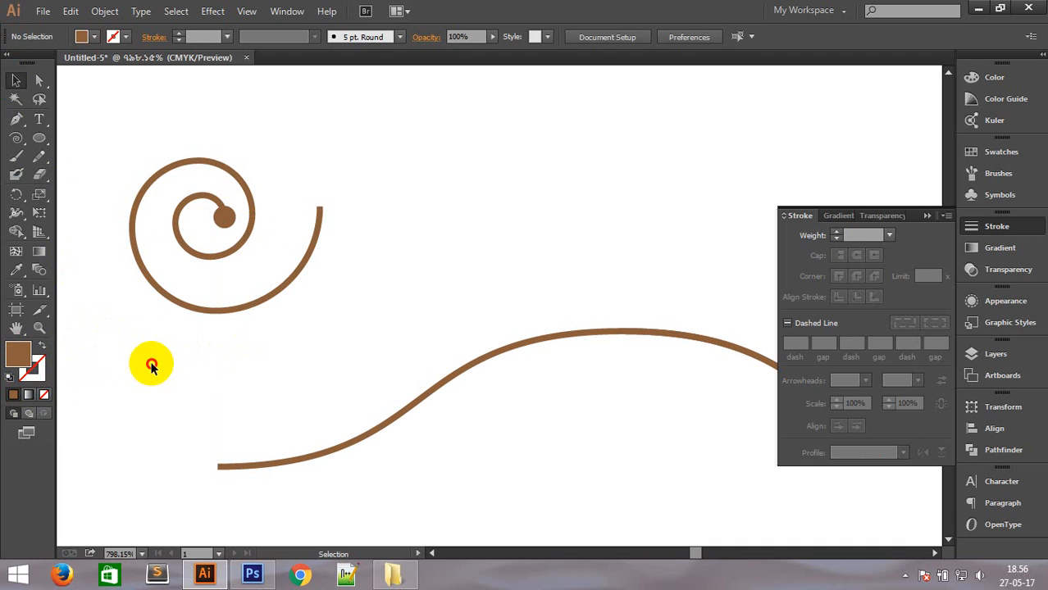
# Nudge the filled circle slightly to the right at the spiral's inner end.
pyautogui.click(220, 224)
pyautogui.hotkey('ctrl', 'space')
pyautogui.moveTo(176, 169); pyautogui.dragTo(342, 257)
pyautogui.moveTo(296, 340); pyautogui.dragTo(302, 339)
# Group the spiral with the filled circle at its inner end.
pyautogui.hotkey('ctrl', 'alt', 'space')
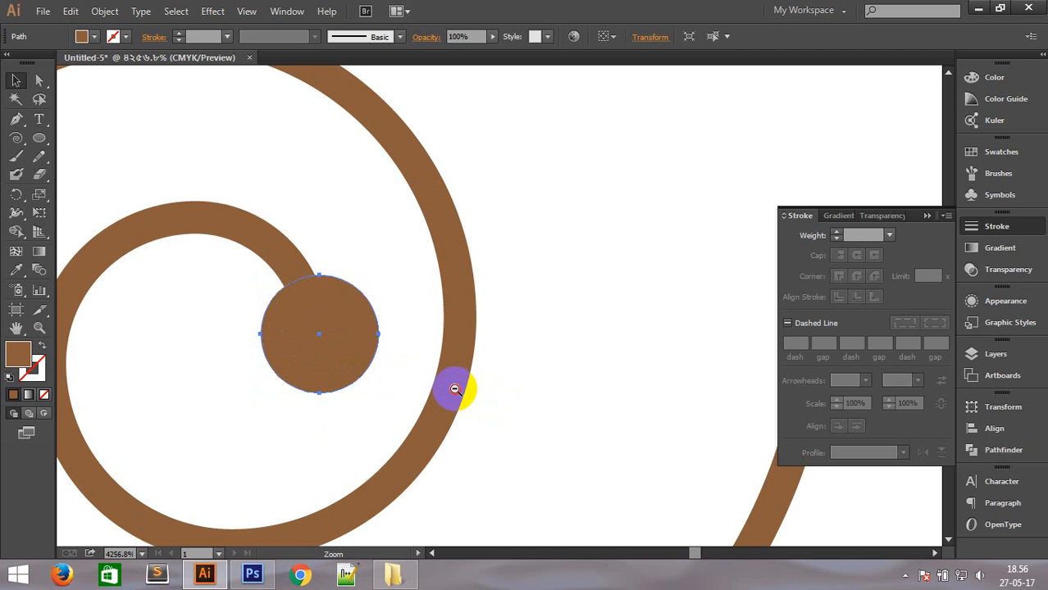
pyautogui.keyDown('ctrl'); pyautogui.keyDown('alt'); pyautogui.click(455, 389); pyautogui.keyUp('alt'); pyautogui.keyUp('ctrl')
pyautogui.keyDown('ctrl'); pyautogui.keyDown('alt'); pyautogui.click(454, 389); pyautogui.keyUp('alt'); pyautogui.keyUp('ctrl')
pyautogui.keyDown('ctrl'); pyautogui.keyDown('alt'); pyautogui.click(454, 389); pyautogui.keyUp('alt'); pyautogui.keyUp('ctrl')
pyautogui.keyDown('ctrl'); pyautogui.keyDown('alt'); pyautogui.click(454, 388); pyautogui.keyUp('alt'); pyautogui.keyUp('ctrl')
pyautogui.keyDown('ctrl'); pyautogui.keyDown('alt'); pyautogui.click(454, 389); pyautogui.keyUp('alt'); pyautogui.keyUp('ctrl')
pyautogui.moveTo(370, 89); pyautogui.dragTo(629, 189)
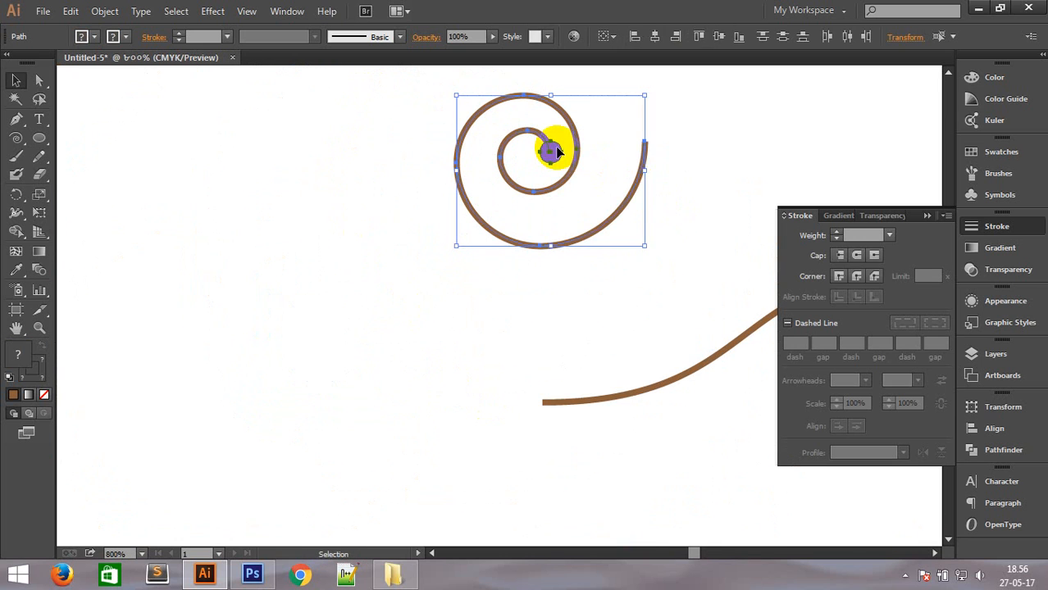
pyautogui.rightClick(552, 150)
pyautogui.click(596, 221)
pyautogui.click(672, 253)
# Rotate the spiral group and attach its outer end to the underside of the wave's first crest.
pyautogui.keyDown('ctrl'); pyautogui.keyDown('alt'); pyautogui.click(674, 253); pyautogui.keyUp('alt'); pyautogui.keyUp('ctrl')
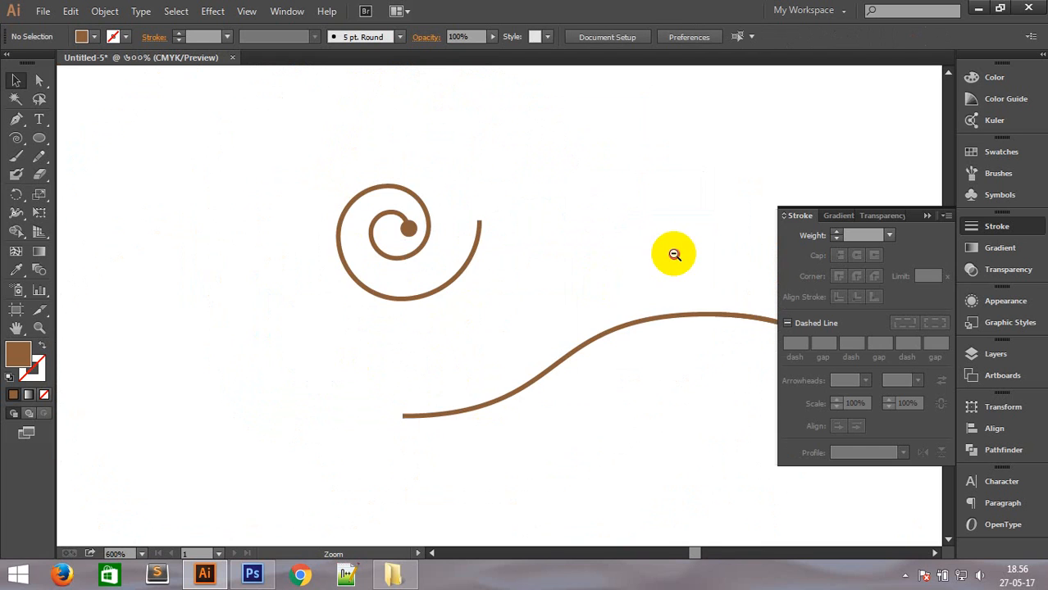
pyautogui.keyDown('ctrl'); pyautogui.keyDown('alt'); pyautogui.click(584, 280); pyautogui.keyUp('alt'); pyautogui.keyUp('ctrl')
pyautogui.moveTo(570, 283); pyautogui.dragTo(497, 190)
pyautogui.moveTo(233, 235); pyautogui.dragTo(400, 337)
pyautogui.moveTo(423, 263); pyautogui.dragTo(373, 213)
pyautogui.click(451, 426)
pyautogui.moveTo(271, 214); pyautogui.dragTo(505, 377)
pyautogui.moveTo(563, 283); pyautogui.dragTo(558, 252)
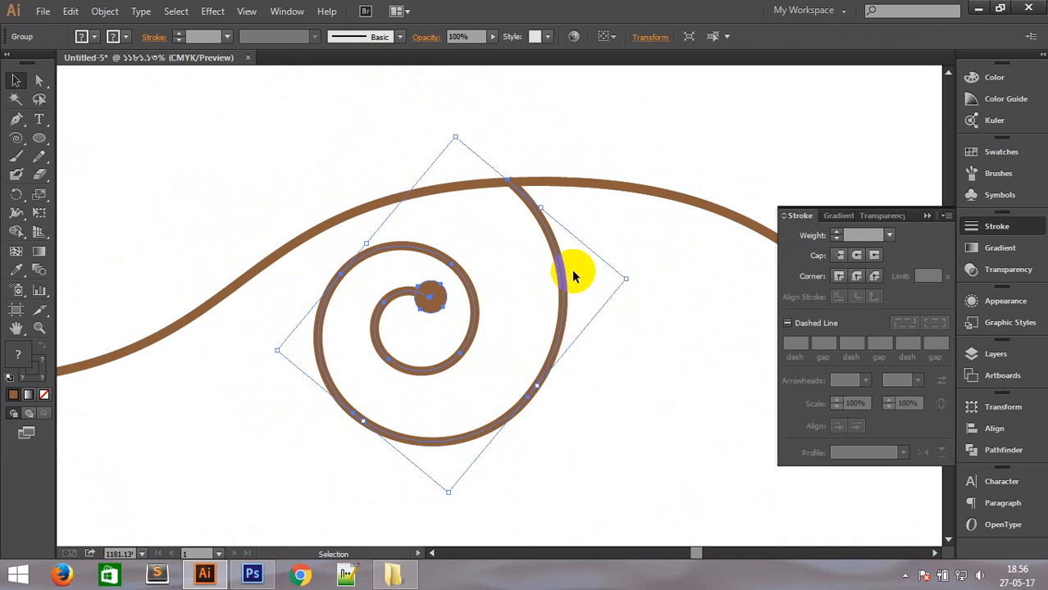
pyautogui.click(643, 363)
# Delete the spiral group attached to the wave's first crest.
pyautogui.keyDown('ctrl'); pyautogui.keyDown('alt'); pyautogui.click(591, 395); pyautogui.keyUp('alt'); pyautogui.keyUp('ctrl')
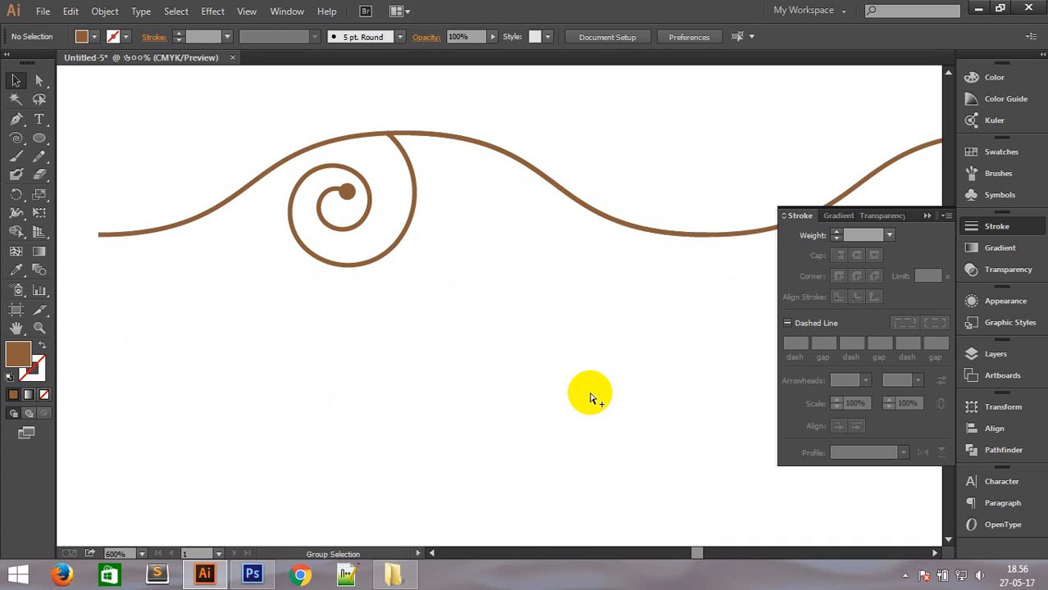
pyautogui.click(343, 194)
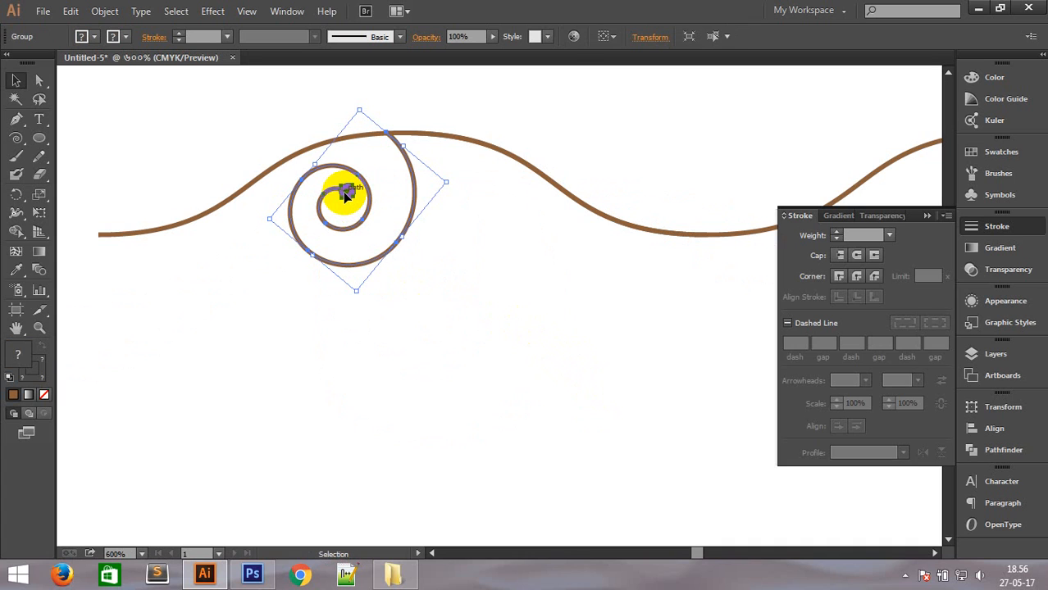
pyautogui.press('Delete')
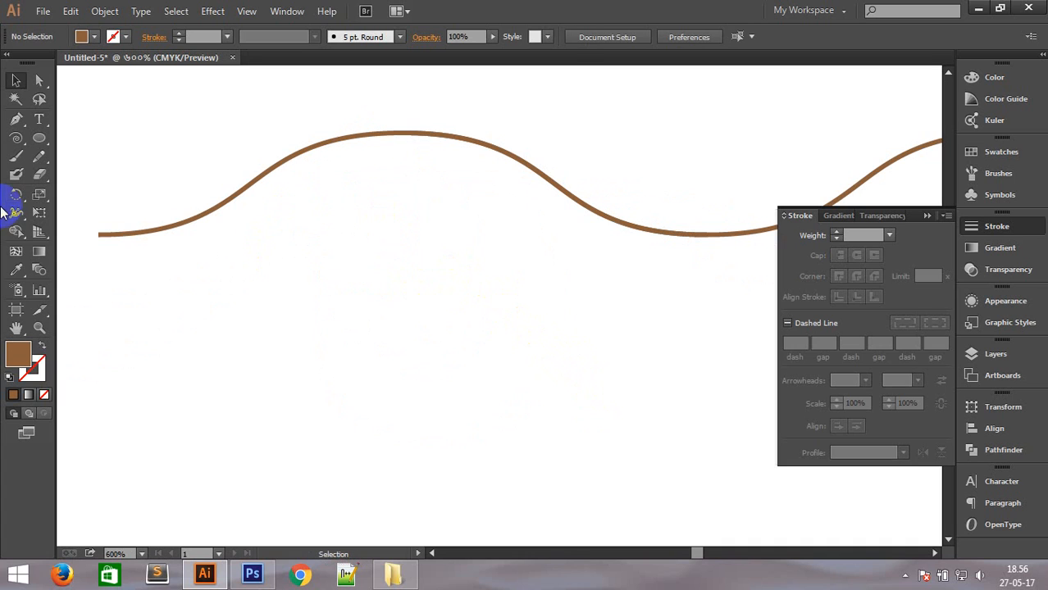
# Create a spiral with 0.2363 in radius, 80% decay and 12 segments below the wave's first crest.
pyautogui.click(16, 137)
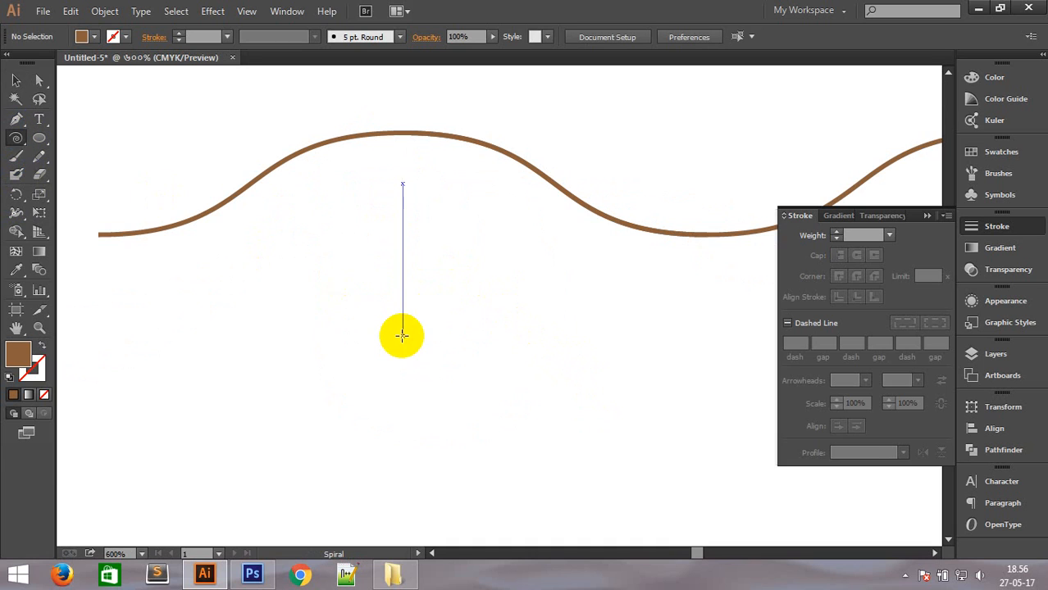
pyautogui.click(402, 338)
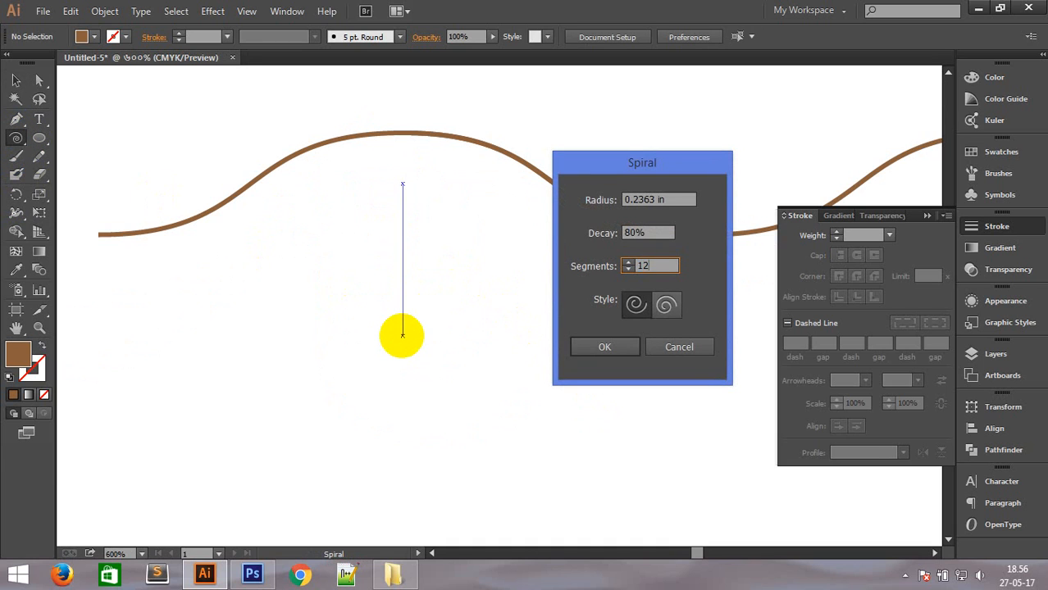
pyautogui.click(596, 346)
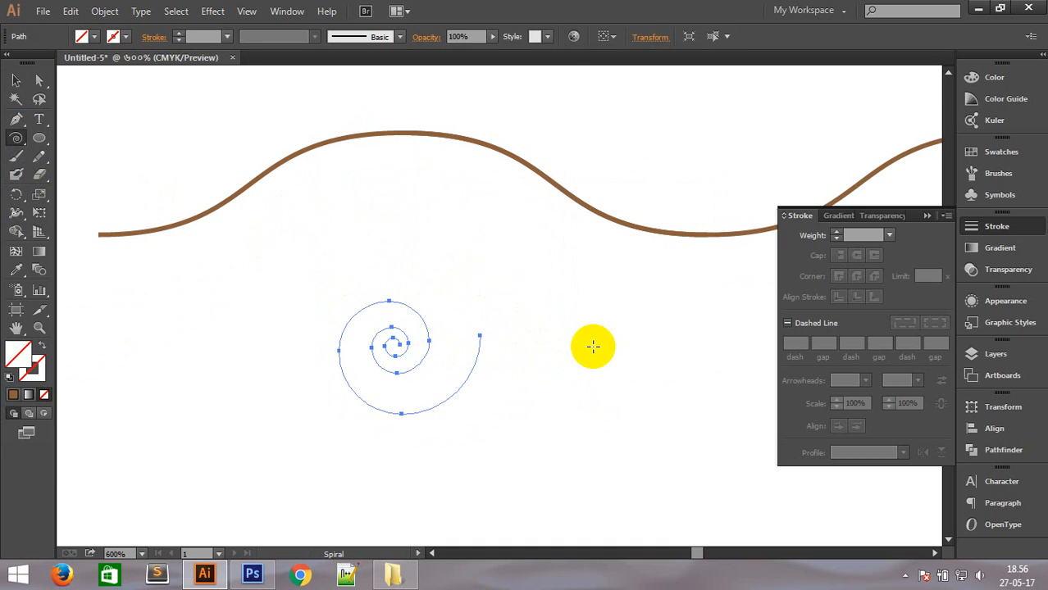
# Copy the wave's brown 1 pt stroke onto the 12-segment spiral.
pyautogui.click(16, 80)
pyautogui.click(15, 270)
pyautogui.click(174, 223)
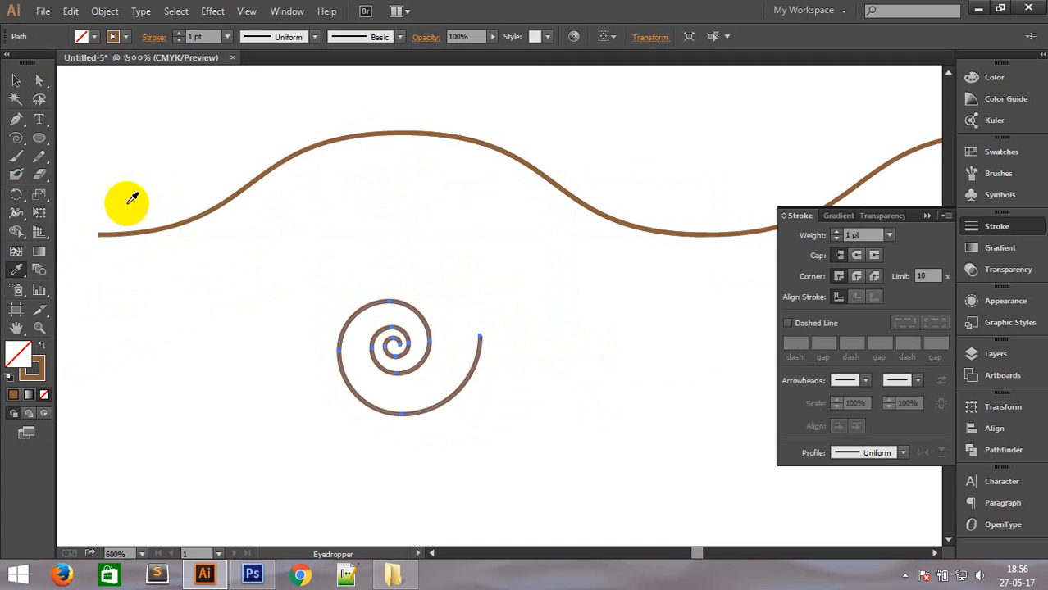
pyautogui.click(15, 80)
# Draw a small circle at the spiral's inner end and turn its brown stroke into a solid fill.
pyautogui.click(40, 139)
pyautogui.click(281, 327)
pyautogui.click(578, 315)
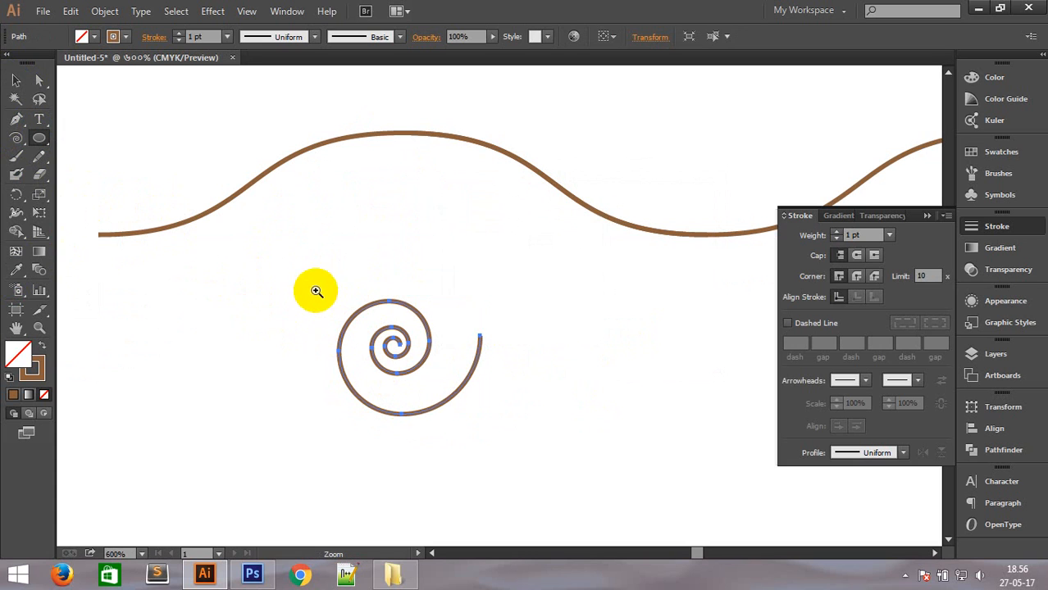
pyautogui.moveTo(315, 289); pyautogui.dragTo(591, 475)
pyautogui.click(14, 81)
pyautogui.click(103, 123)
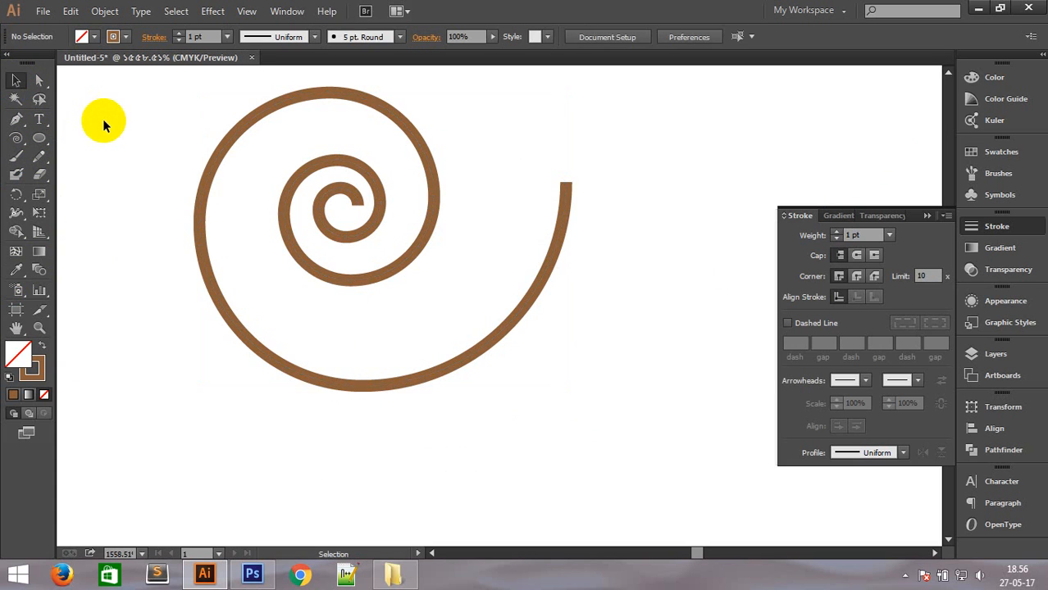
pyautogui.click(36, 144)
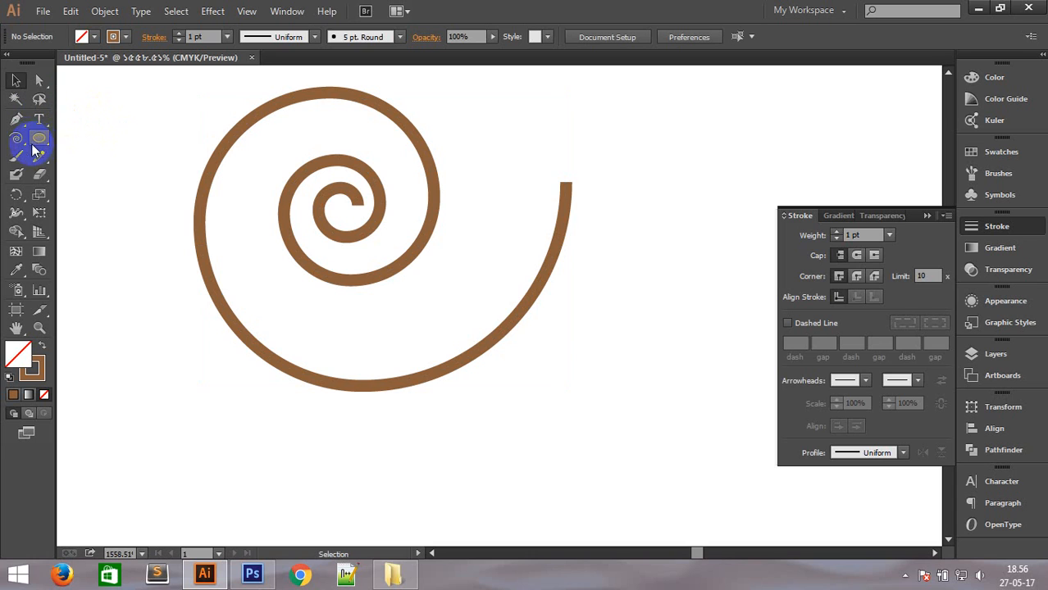
pyautogui.moveTo(358, 203); pyautogui.dragTo(368, 217)
pyautogui.click(15, 80)
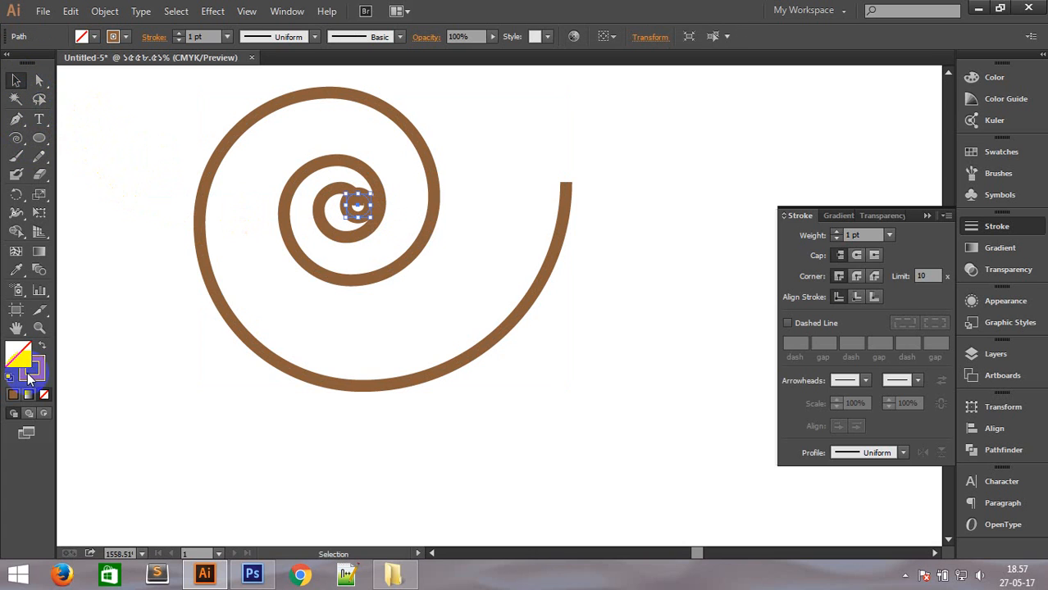
pyautogui.click(44, 346)
# Position the filled circle so it caps the inner end of the 12-segment spiral.
pyautogui.moveTo(222, 133)
pyautogui.mouseDown()
pyautogui.moveTo(529, 292)
pyautogui.moveTo(548, 315)
pyautogui.mouseUp()
pyautogui.moveTo(463, 278); pyautogui.dragTo(469, 256)
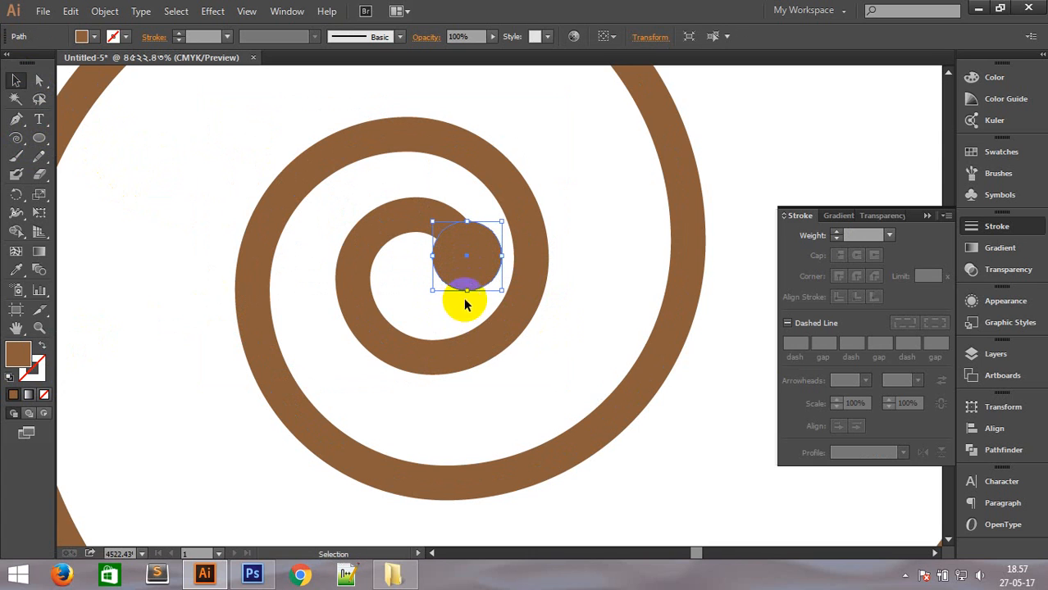
pyautogui.click(593, 374)
pyautogui.keyDown('ctrl'); pyautogui.keyDown('alt'); pyautogui.click(593, 374); pyautogui.keyUp('alt'); pyautogui.keyUp('ctrl')
pyautogui.keyDown('ctrl'); pyautogui.keyDown('alt'); pyautogui.click(593, 374); pyautogui.keyUp('alt'); pyautogui.keyUp('ctrl')
pyautogui.keyDown('ctrl'); pyautogui.keyDown('alt'); pyautogui.click(593, 374); pyautogui.keyUp('alt'); pyautogui.keyUp('ctrl')
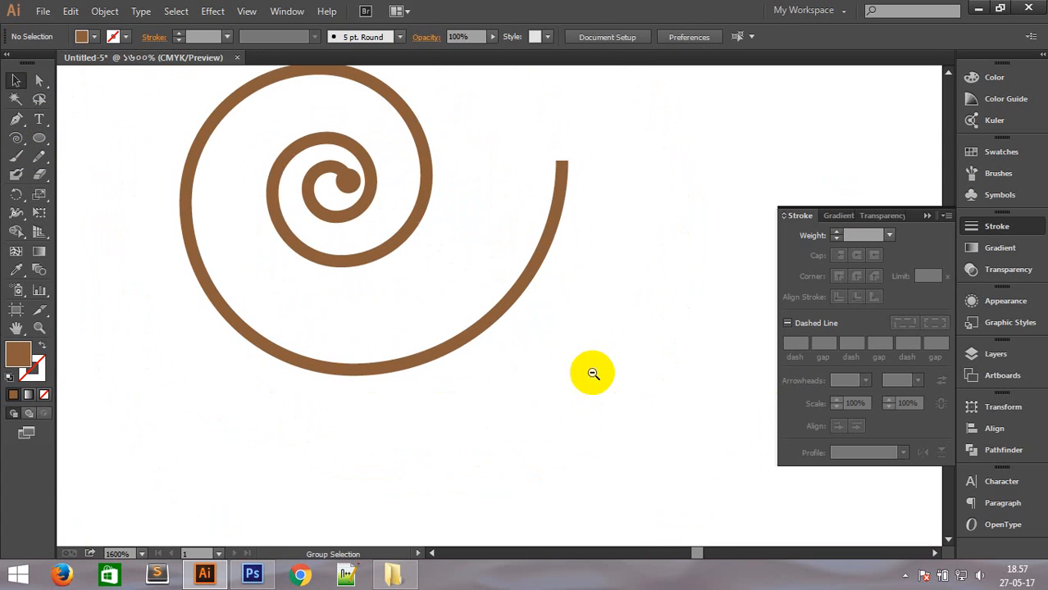
pyautogui.moveTo(346, 186); pyautogui.dragTo(347, 187)
pyautogui.click(341, 373)
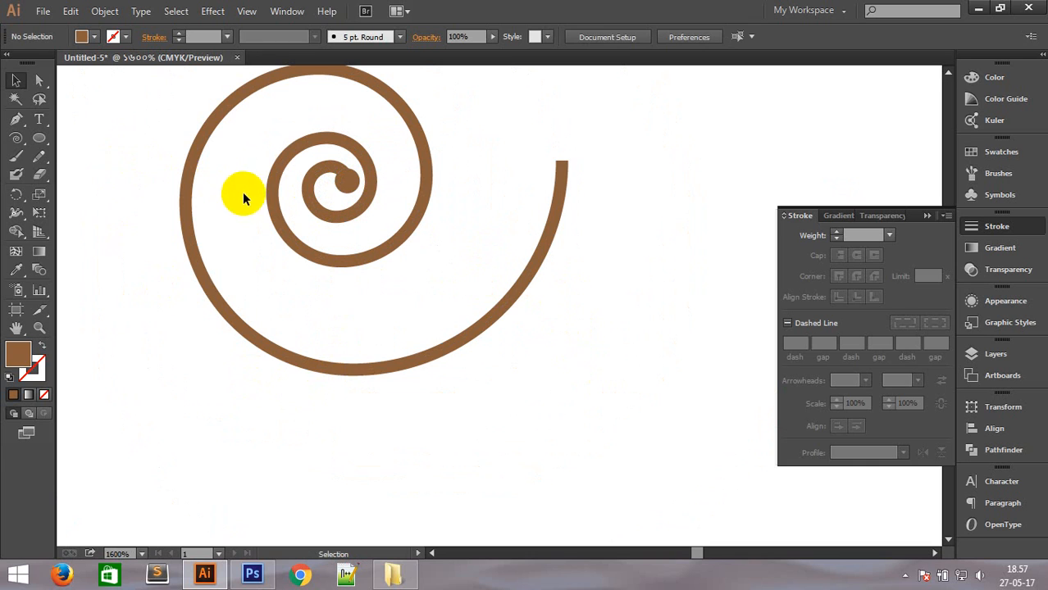
# Delete the 12-segment spiral together with its filled circle.
pyautogui.moveTo(154, 129); pyautogui.dragTo(504, 367)
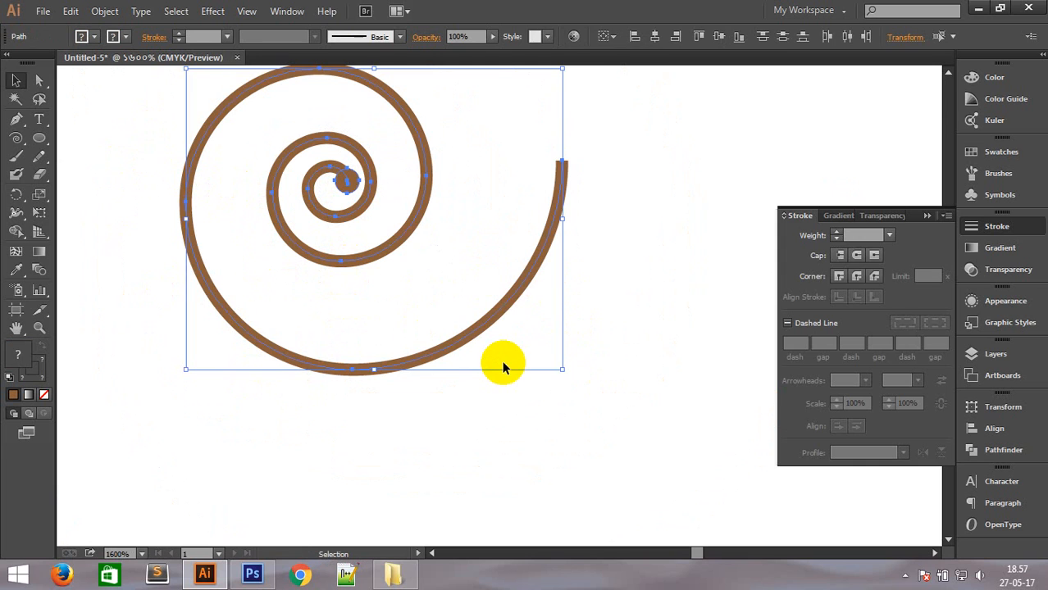
pyautogui.press('Delete')
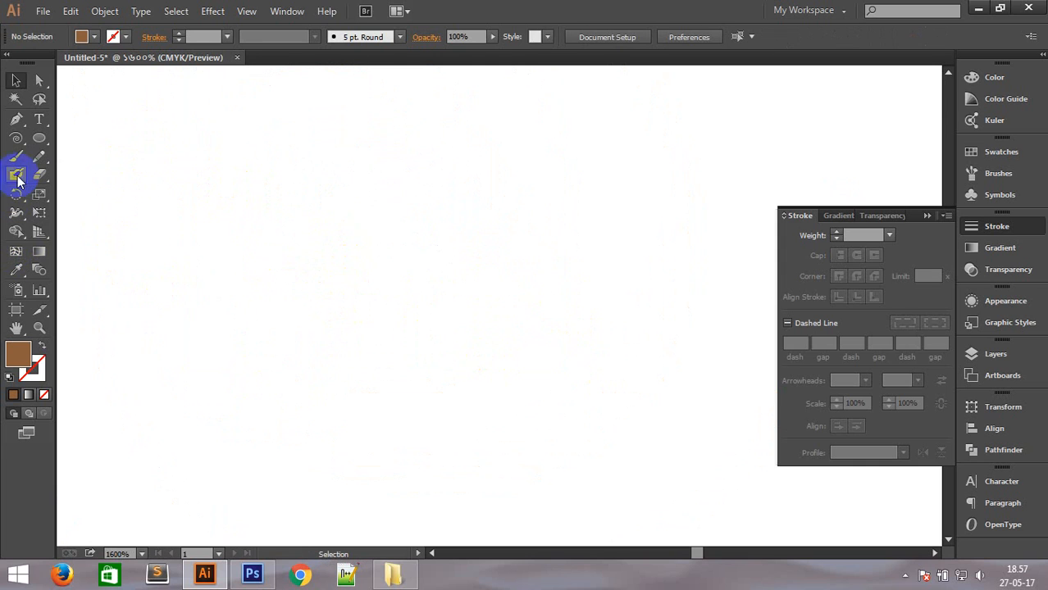
# Try spirals of 0.2363 in radius and 80% decay with 4, 6 and 8 segments, removing each one.
pyautogui.click(16, 138)
pyautogui.click(213, 218)
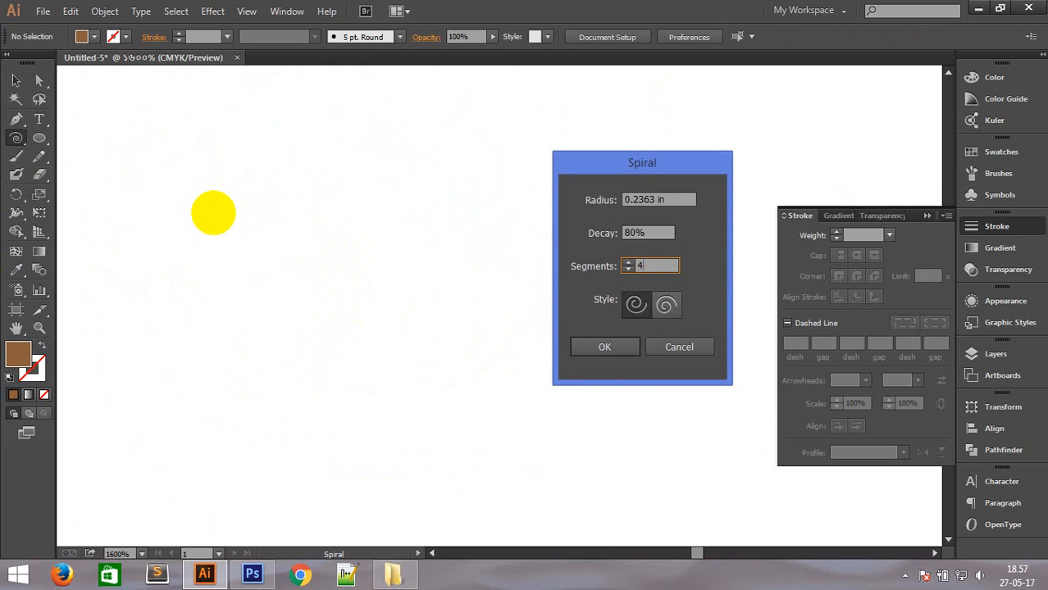
pyautogui.press('Return')
pyautogui.press('Delete')
pyautogui.click(213, 214)
pyautogui.press('Return')
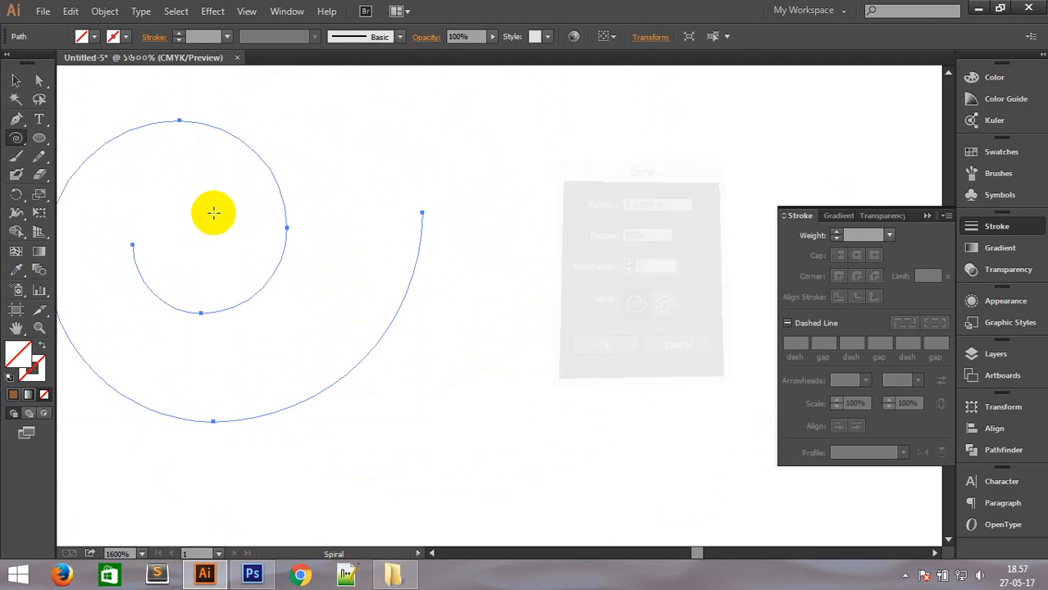
pyautogui.hotkey('ctrl', 'z')
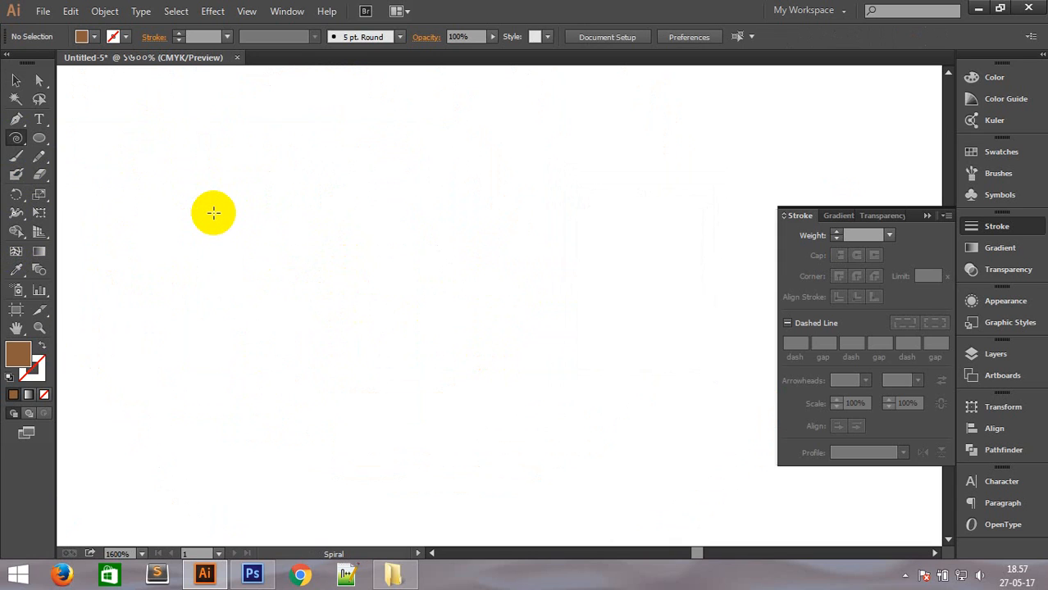
pyautogui.click(213, 212)
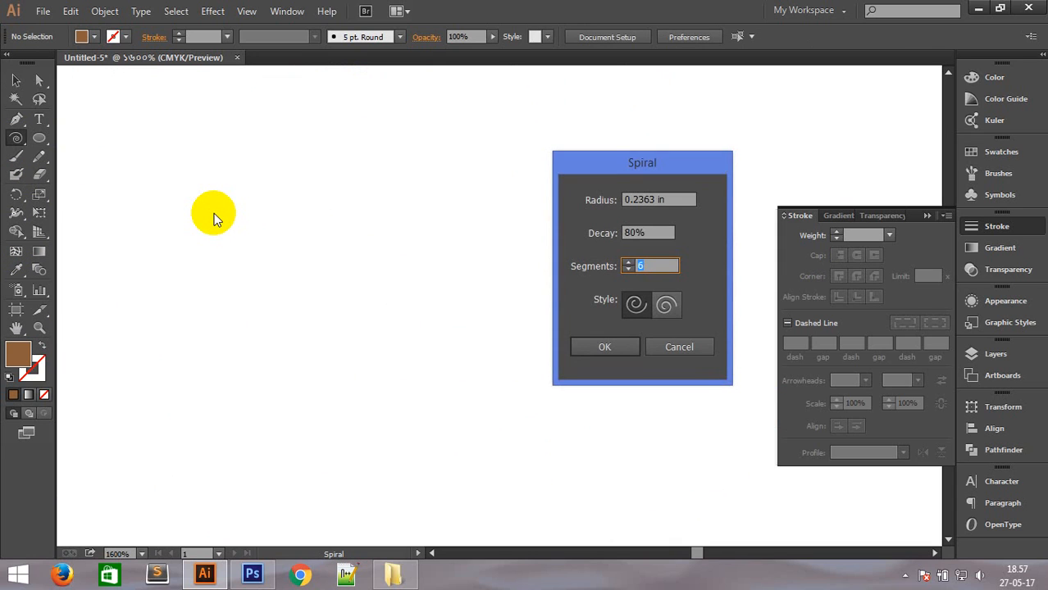
pyautogui.write('8')
pyautogui.press('Return')
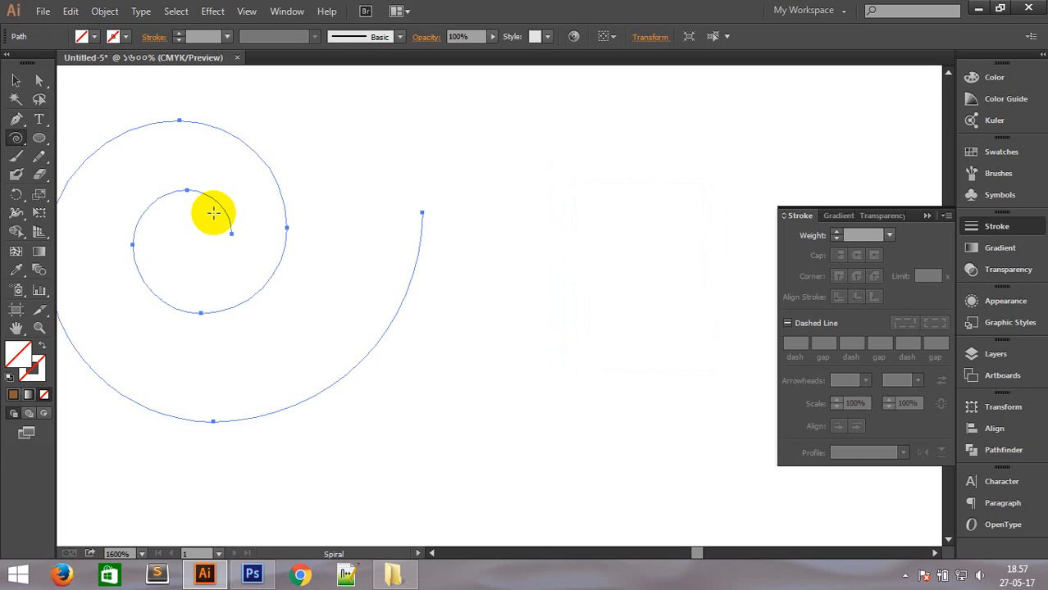
pyautogui.hotkey('ctrl', 'z')
# Create a spiral with 0.2363 in radius, 80% decay and 10 segments below the wave.
pyautogui.click(213, 213)
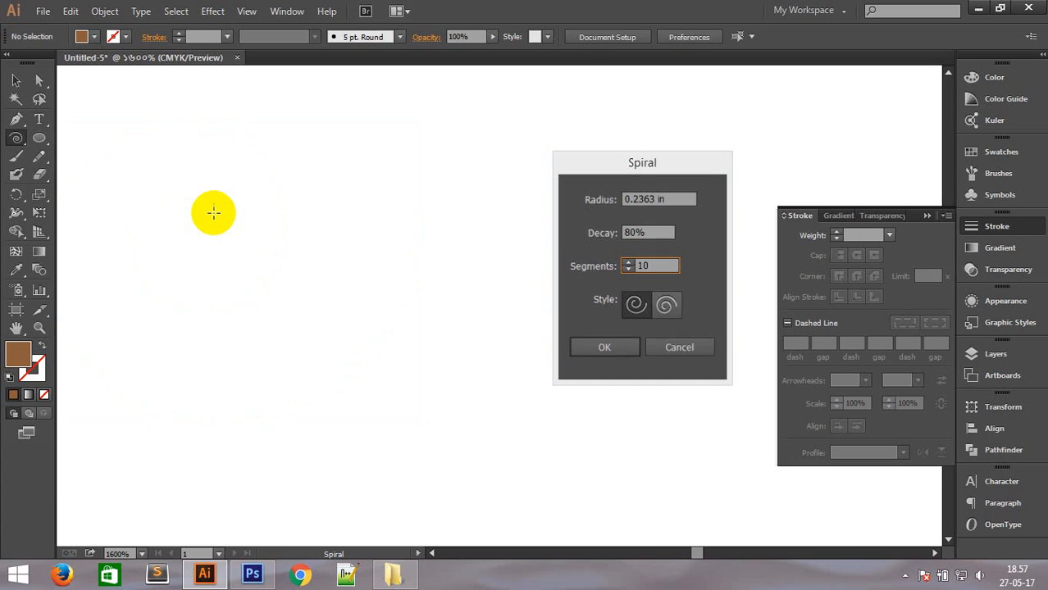
pyautogui.press('Return')
pyautogui.click(15, 81)
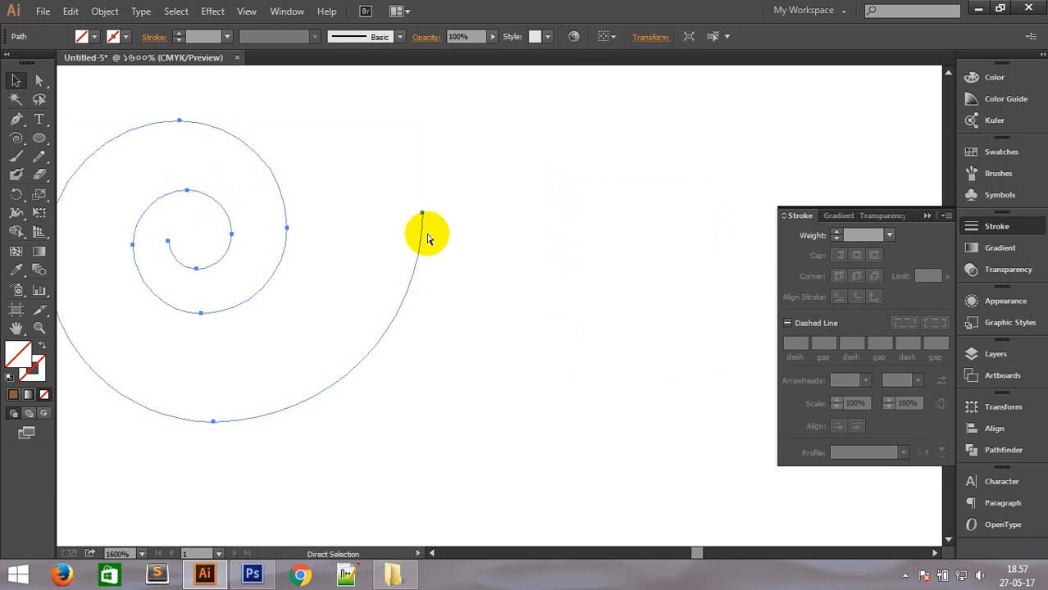
# Apply the wave's brown 1 pt stroke to the 10-segment spiral with the Eyedropper.
pyautogui.hotkey('ctrl', '-')
pyautogui.hotkey('ctrl', '-')
pyautogui.hotkey('ctrl', '-')
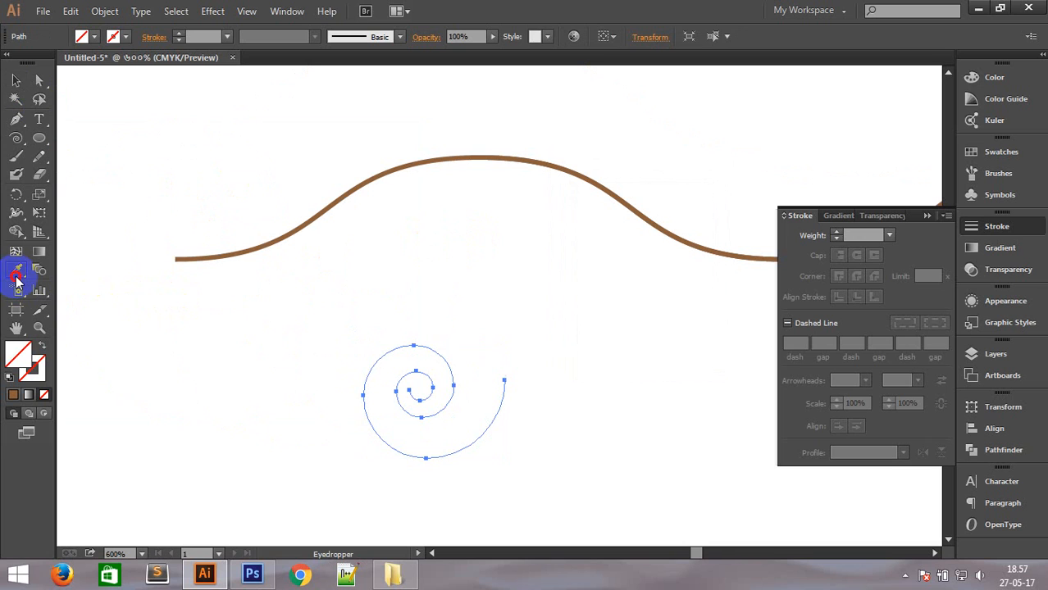
pyautogui.click(251, 251)
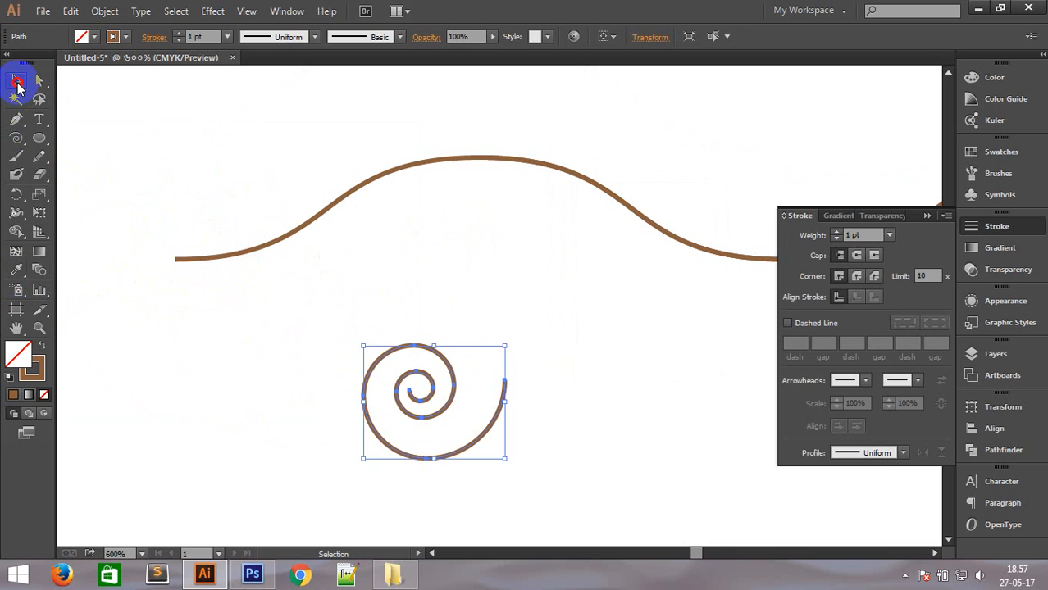
pyautogui.click(94, 147)
# Draw a small circle on the new spiral's inner end and give it a brown fill with no stroke.
pyautogui.click(39, 138)
pyautogui.moveTo(396, 385); pyautogui.dragTo(464, 424)
pyautogui.moveTo(285, 145); pyautogui.dragTo(339, 197)
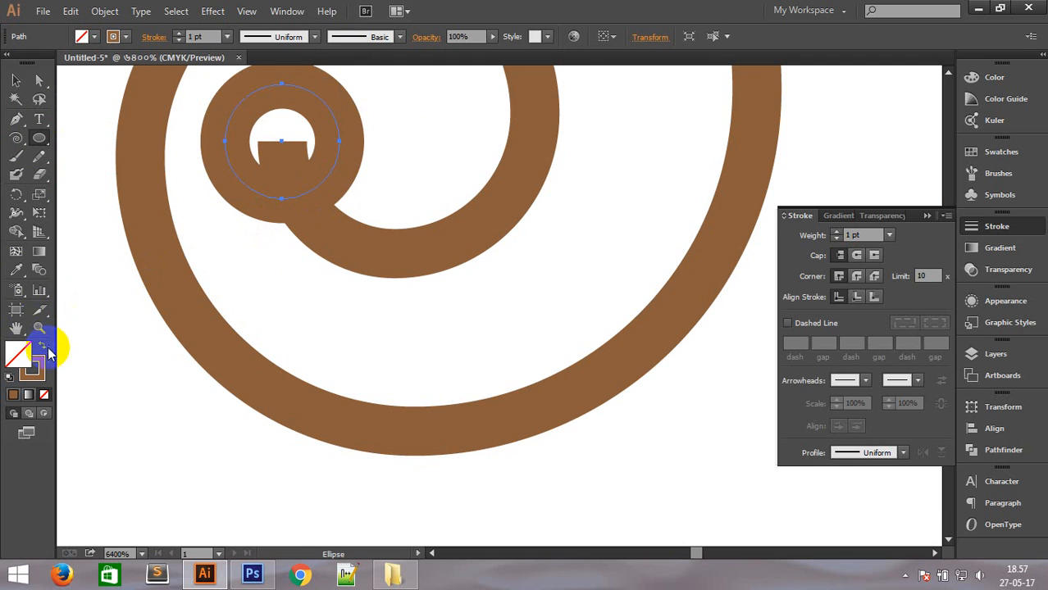
pyautogui.click(42, 349)
# Shift the filled circle over the spiral's inner end and enlarge it slightly to cover the line's tip.
pyautogui.click(16, 79)
pyautogui.moveTo(307, 151); pyautogui.dragTo(293, 154)
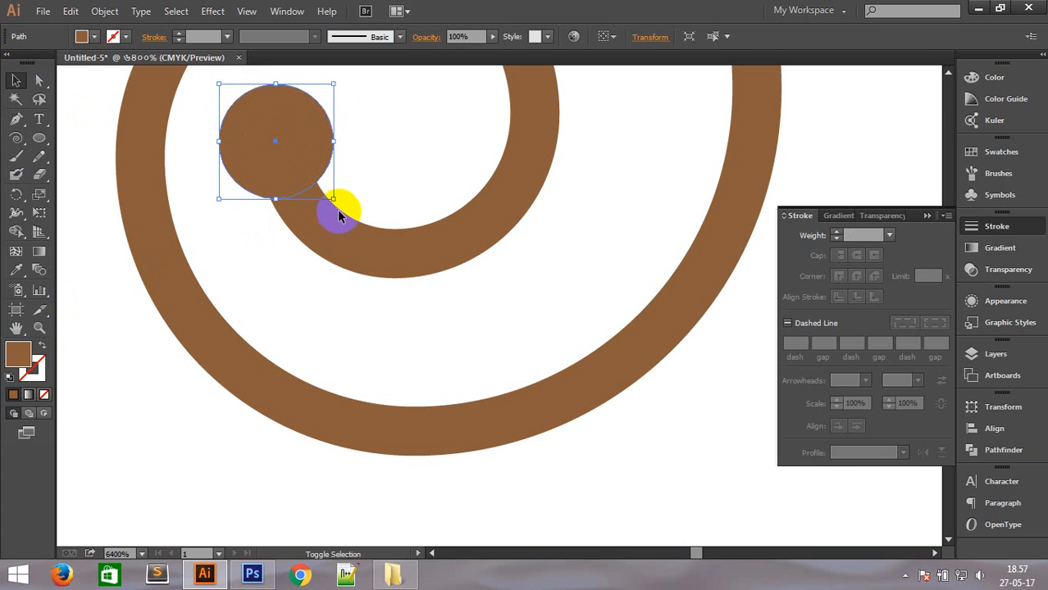
pyautogui.moveTo(333, 200); pyautogui.dragTo(341, 208)
pyautogui.keyDown('ctrl'); pyautogui.keyDown('alt'); pyautogui.click(458, 261); pyautogui.keyUp('alt'); pyautogui.keyUp('ctrl')
pyautogui.keyDown('ctrl'); pyautogui.keyDown('alt'); pyautogui.click(458, 262); pyautogui.keyUp('alt'); pyautogui.keyUp('ctrl')
pyautogui.keyDown('ctrl'); pyautogui.keyDown('alt'); pyautogui.click(554, 308); pyautogui.keyUp('alt'); pyautogui.keyUp('ctrl')
pyautogui.keyDown('ctrl'); pyautogui.keyDown('alt'); pyautogui.click(555, 309); pyautogui.keyUp('alt'); pyautogui.keyUp('ctrl')
pyautogui.keyDown('ctrl'); pyautogui.keyDown('alt'); pyautogui.click(554, 308); pyautogui.keyUp('alt'); pyautogui.keyUp('ctrl')
# Group the 10-segment spiral with its filled circle.
pyautogui.moveTo(306, 177); pyautogui.dragTo(533, 359)
pyautogui.rightClick(408, 300)
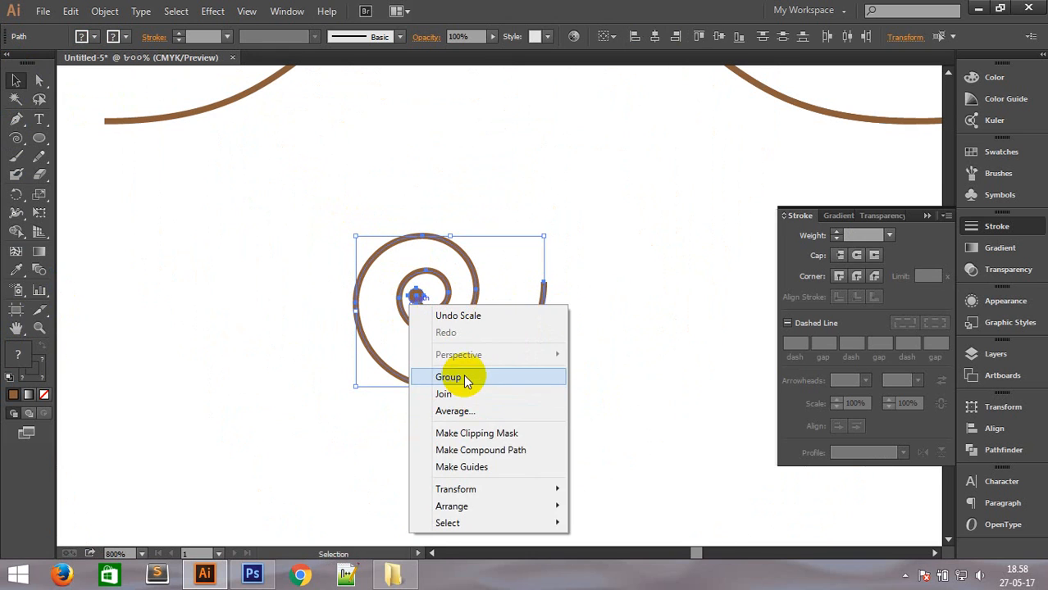
pyautogui.click(463, 376)
# Move the spiral group under the wave's first crest and rotate it counterclockwise towards the line.
pyautogui.keyDown('ctrl'); pyautogui.keyDown('alt'); pyautogui.click(615, 308); pyautogui.keyUp('alt'); pyautogui.keyUp('ctrl')
pyautogui.keyDown('ctrl'); pyautogui.keyDown('alt'); pyautogui.click(615, 308); pyautogui.keyUp('alt'); pyautogui.keyUp('ctrl')
pyautogui.moveTo(379, 328); pyautogui.dragTo(422, 206)
pyautogui.click(390, 274)
pyautogui.moveTo(312, 117); pyautogui.dragTo(393, 178)
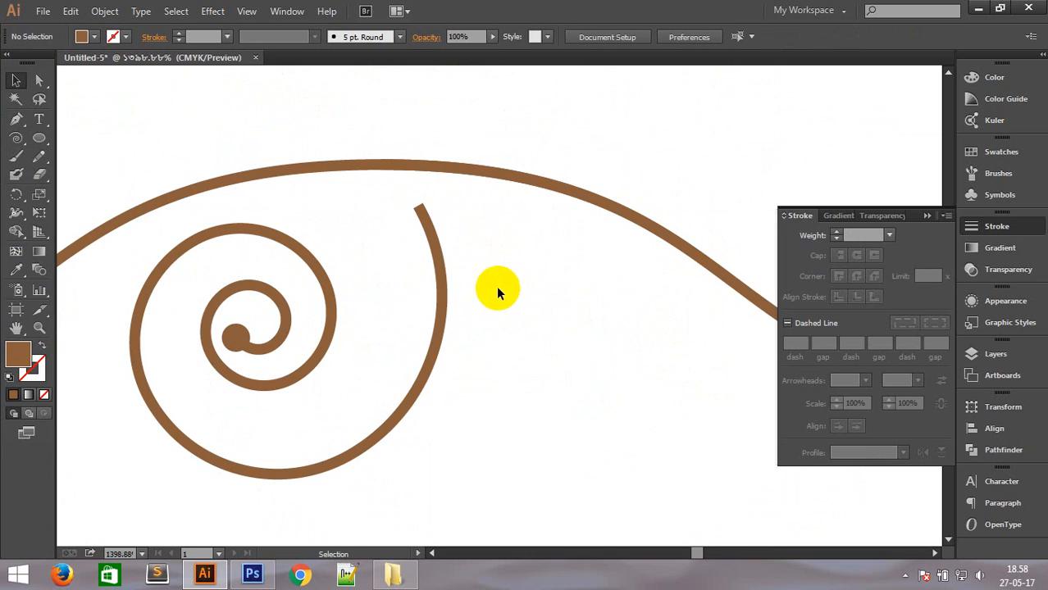
# Rotate the spiral group further and attach its outer end to the underside of the first crest.
pyautogui.click(437, 254)
pyautogui.moveTo(510, 368); pyautogui.dragTo(526, 337)
pyautogui.moveTo(425, 238); pyautogui.dragTo(435, 214)
pyautogui.click(529, 402)
pyautogui.keyDown('ctrl'); pyautogui.keyDown('alt'); pyautogui.click(448, 325); pyautogui.keyUp('alt'); pyautogui.keyUp('ctrl')
pyautogui.keyDown('ctrl'); pyautogui.keyDown('alt'); pyautogui.click(449, 325); pyautogui.keyUp('alt'); pyautogui.keyUp('ctrl')
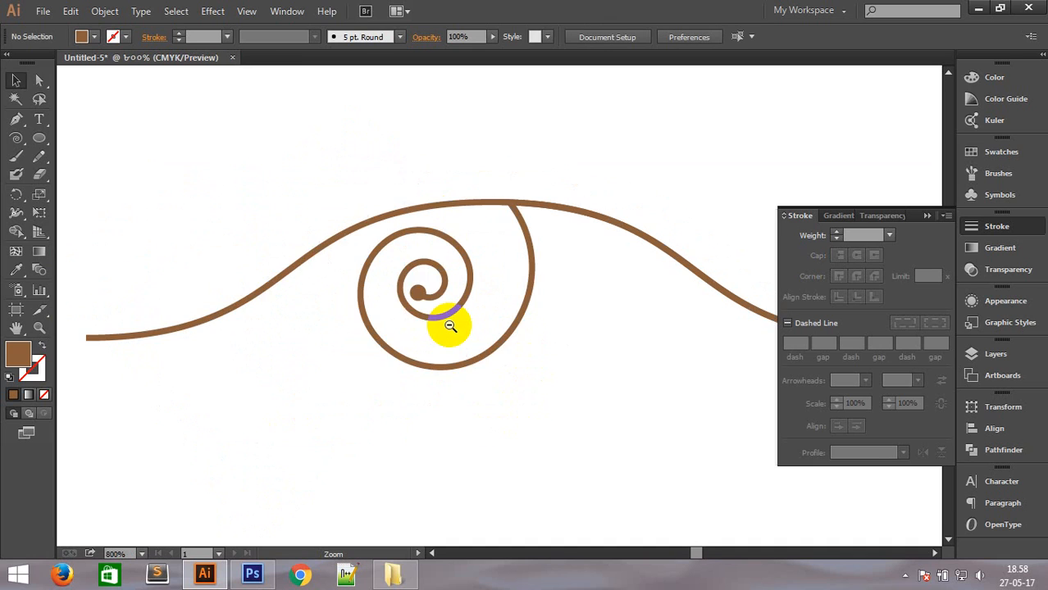
pyautogui.keyDown('ctrl'); pyautogui.keyDown('alt'); pyautogui.click(448, 325); pyautogui.keyUp('alt'); pyautogui.keyUp('ctrl')
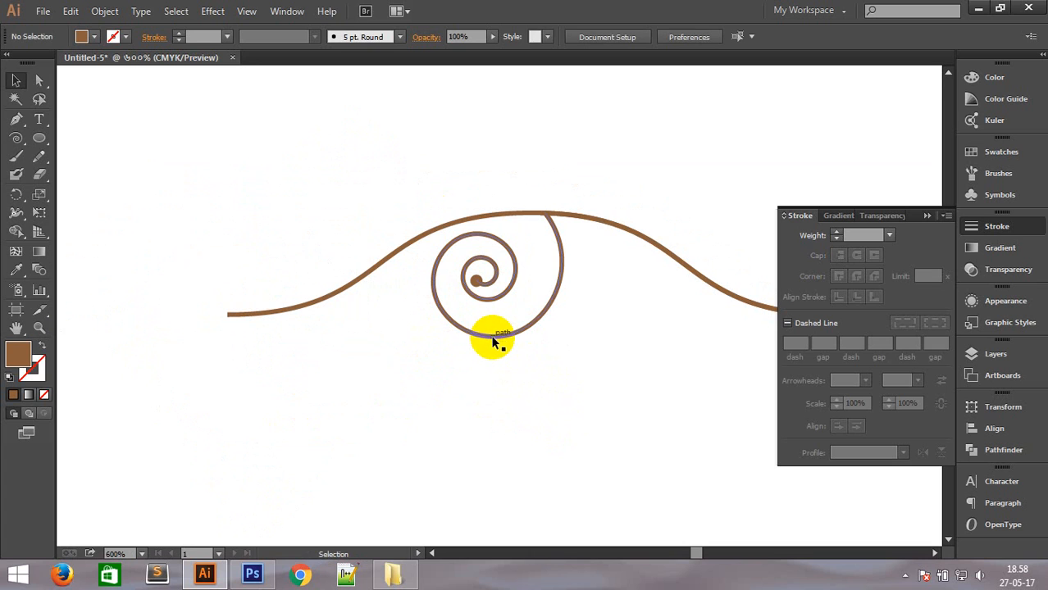
# Scale down the spiral group and reposition it so its outer end sits inside the first crest's line.
pyautogui.click(493, 339)
pyautogui.moveTo(485, 362); pyautogui.dragTo(504, 352)
pyautogui.hotkey('ctrl', 'space')
pyautogui.moveTo(476, 150); pyautogui.dragTo(615, 237)
pyautogui.press('space')
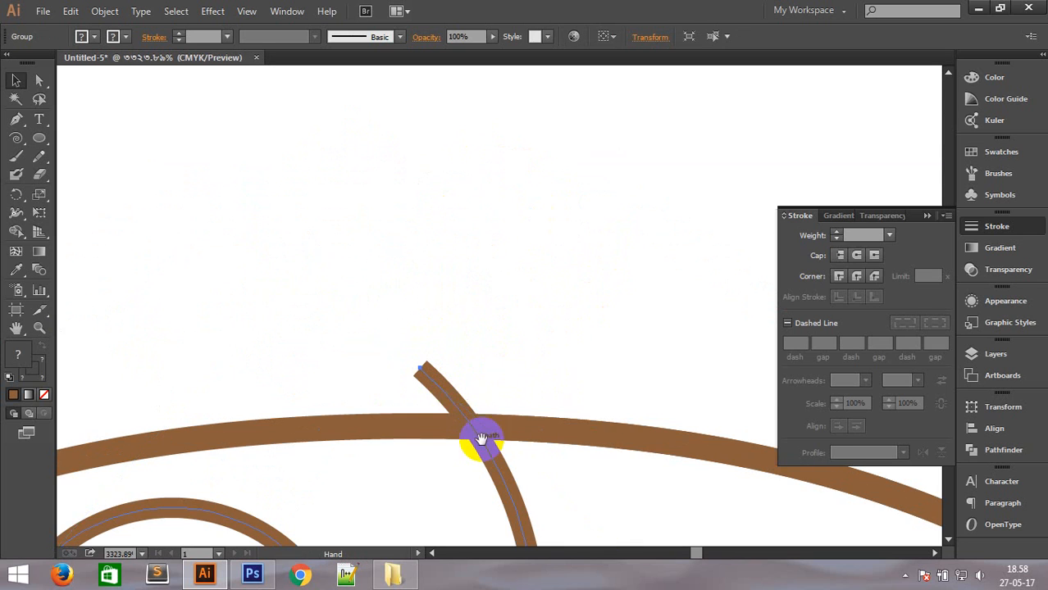
pyautogui.moveTo(482, 439); pyautogui.dragTo(481, 316)
pyautogui.moveTo(449, 281); pyautogui.dragTo(458, 330)
pyautogui.hotkey('ctrl', 'space')
pyautogui.moveTo(365, 226); pyautogui.dragTo(520, 392)
# Duplicate the spiral group and place the copy beside the wave's starting end.
pyautogui.hotkey('ctrl', 'alt', 'space')
pyautogui.keyDown('ctrl'); pyautogui.keyDown('alt'); pyautogui.click(449, 438); pyautogui.keyUp('alt'); pyautogui.keyUp('ctrl')
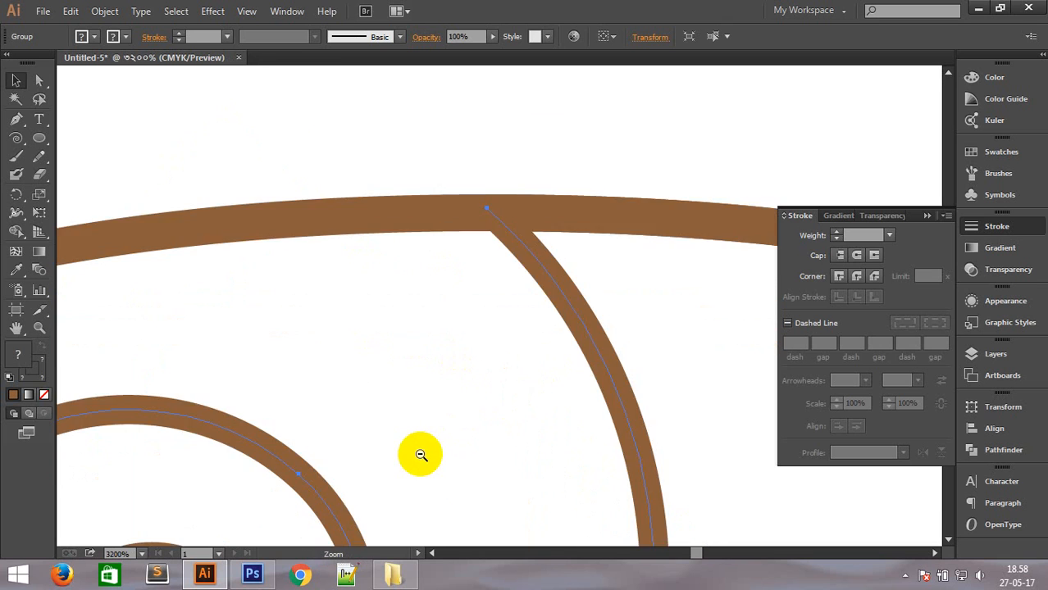
pyautogui.keyDown('ctrl'); pyautogui.keyDown('alt'); pyautogui.click(423, 459); pyautogui.keyUp('alt'); pyautogui.keyUp('ctrl')
pyautogui.keyDown('ctrl'); pyautogui.keyDown('alt'); pyautogui.click(541, 397); pyautogui.keyUp('alt'); pyautogui.keyUp('ctrl')
pyautogui.keyDown('ctrl'); pyautogui.keyDown('alt'); pyautogui.click(542, 395); pyautogui.keyUp('alt'); pyautogui.keyUp('ctrl')
pyautogui.keyDown('ctrl'); pyautogui.keyDown('alt'); pyautogui.click(496, 309); pyautogui.keyUp('alt'); pyautogui.keyUp('ctrl')
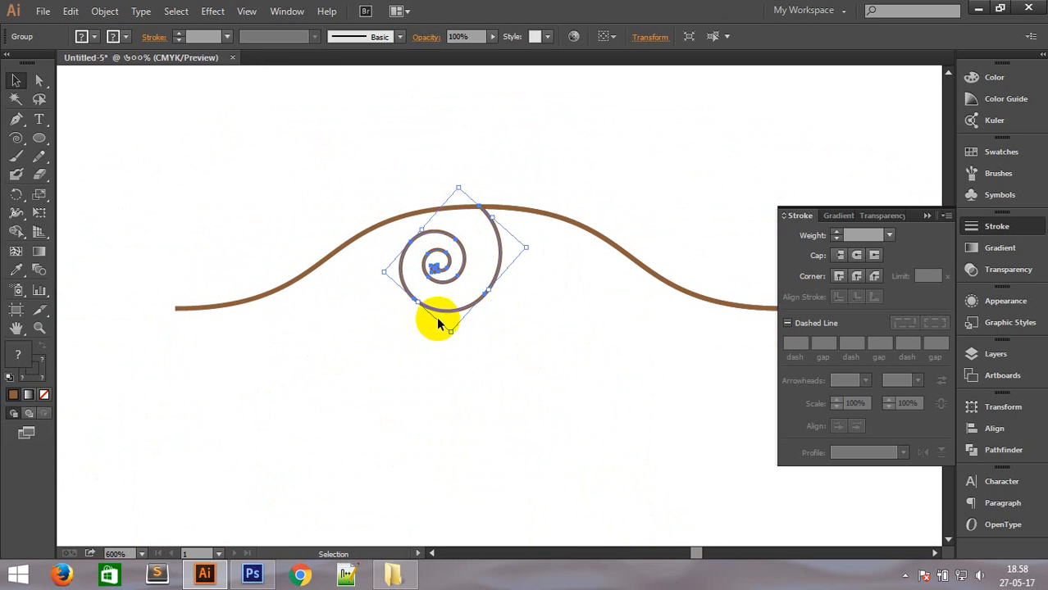
pyautogui.moveTo(461, 315); pyautogui.dragTo(161, 329)
pyautogui.moveTo(338, 364); pyautogui.dragTo(520, 369)
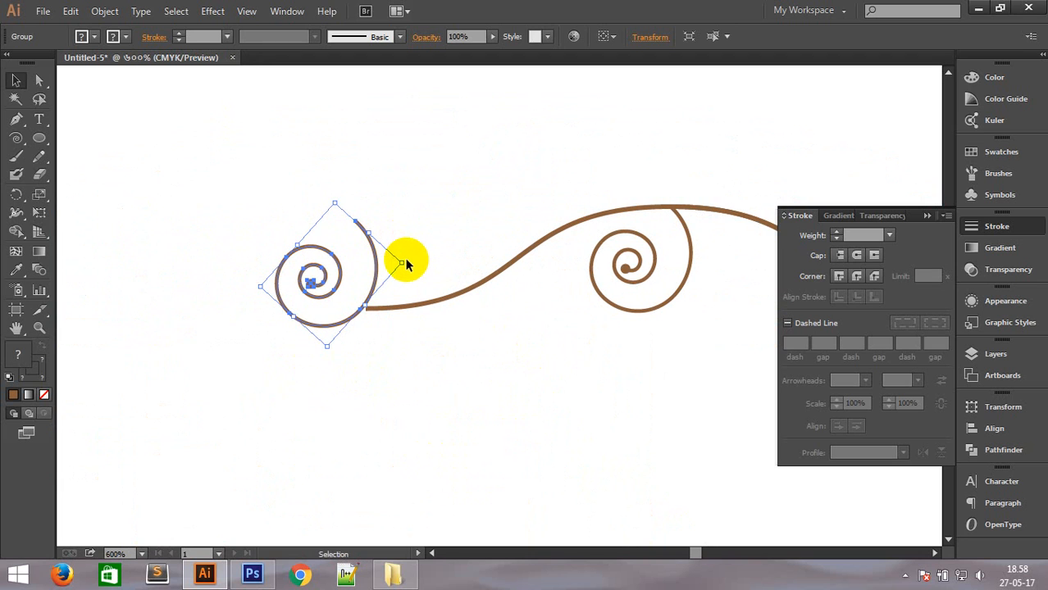
# Rotate the copied spiral so its outer end faces the wave's start, and move it up to meet the line.
pyautogui.moveTo(408, 256); pyautogui.dragTo(304, 370)
pyautogui.click(339, 292)
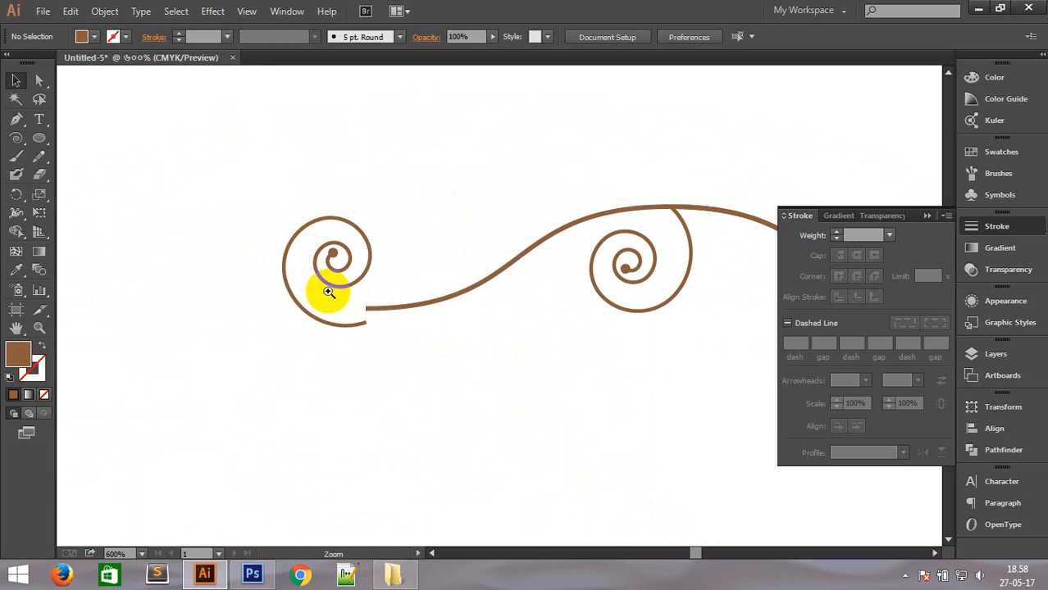
pyautogui.hotkey('ctrl', 'space')
pyautogui.moveTo(209, 220); pyautogui.dragTo(582, 426)
pyautogui.moveTo(234, 183); pyautogui.dragTo(613, 392)
pyautogui.moveTo(461, 336); pyautogui.dragTo(460, 260)
# Fine-tune the copied spiral's rotation and position so its outer end continues smoothly into the wave's starting end.
pyautogui.hotkey('ctrl', 'space')
pyautogui.moveTo(410, 198); pyautogui.dragTo(655, 367)
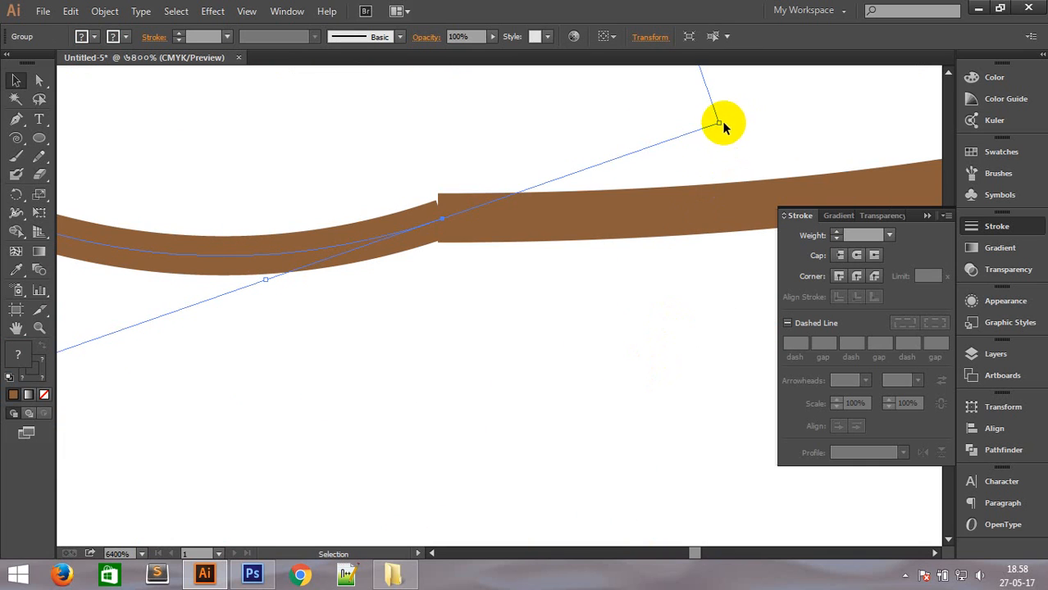
pyautogui.moveTo(725, 119); pyautogui.dragTo(516, 216)
pyautogui.moveTo(734, 162); pyautogui.dragTo(663, 340)
pyautogui.moveTo(280, 278); pyautogui.dragTo(408, 219)
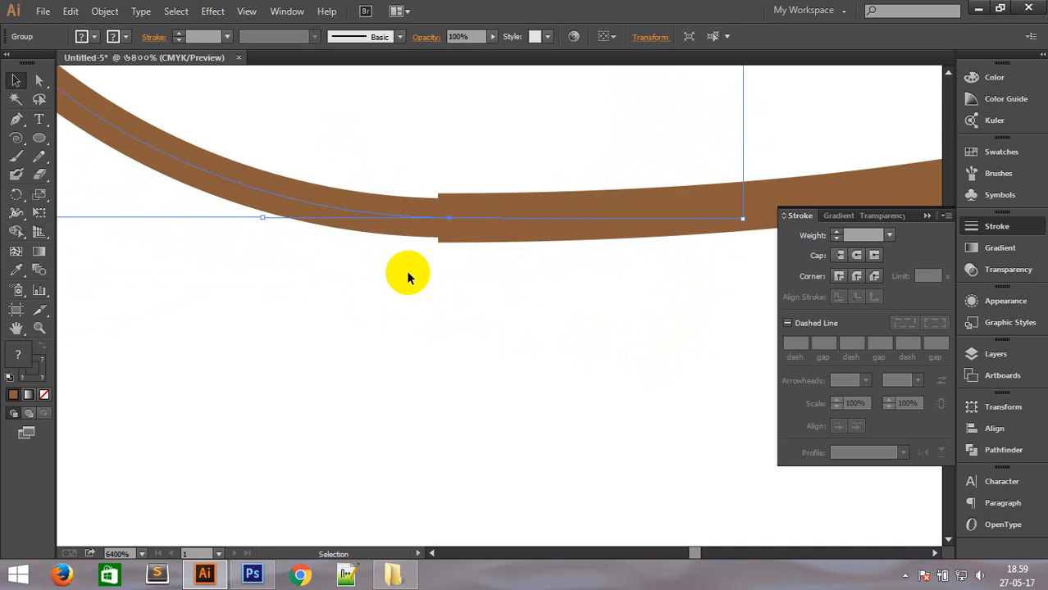
pyautogui.keyDown('ctrl'); pyautogui.keyDown('alt'); pyautogui.click(580, 284); pyautogui.keyUp('alt'); pyautogui.keyUp('ctrl')
pyautogui.keyDown('ctrl'); pyautogui.keyDown('alt'); pyautogui.click(580, 284); pyautogui.keyUp('alt'); pyautogui.keyUp('ctrl')
pyautogui.keyDown('ctrl'); pyautogui.keyDown('alt'); pyautogui.click(581, 284); pyautogui.keyUp('alt'); pyautogui.keyUp('ctrl')
pyautogui.keyDown('ctrl'); pyautogui.keyDown('alt'); pyautogui.click(580, 284); pyautogui.keyUp('alt'); pyautogui.keyUp('ctrl')
pyautogui.keyDown('ctrl'); pyautogui.keyDown('alt'); pyautogui.click(581, 283); pyautogui.keyUp('alt'); pyautogui.keyUp('ctrl')
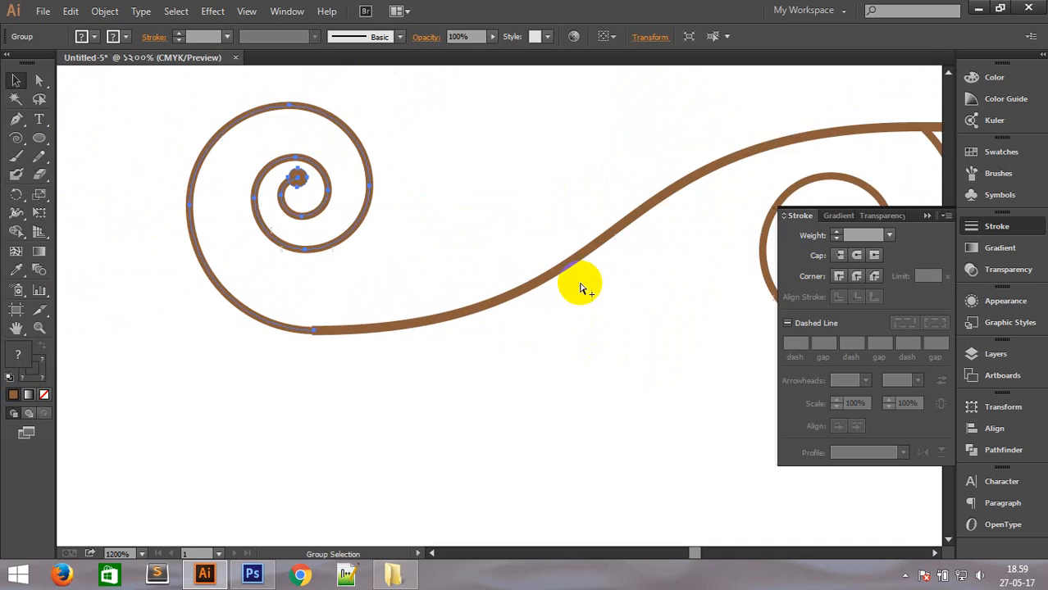
pyautogui.keyDown('ctrl'); pyautogui.keyDown('alt'); pyautogui.click(479, 354); pyautogui.keyUp('alt'); pyautogui.keyUp('ctrl')
pyautogui.click(453, 406)
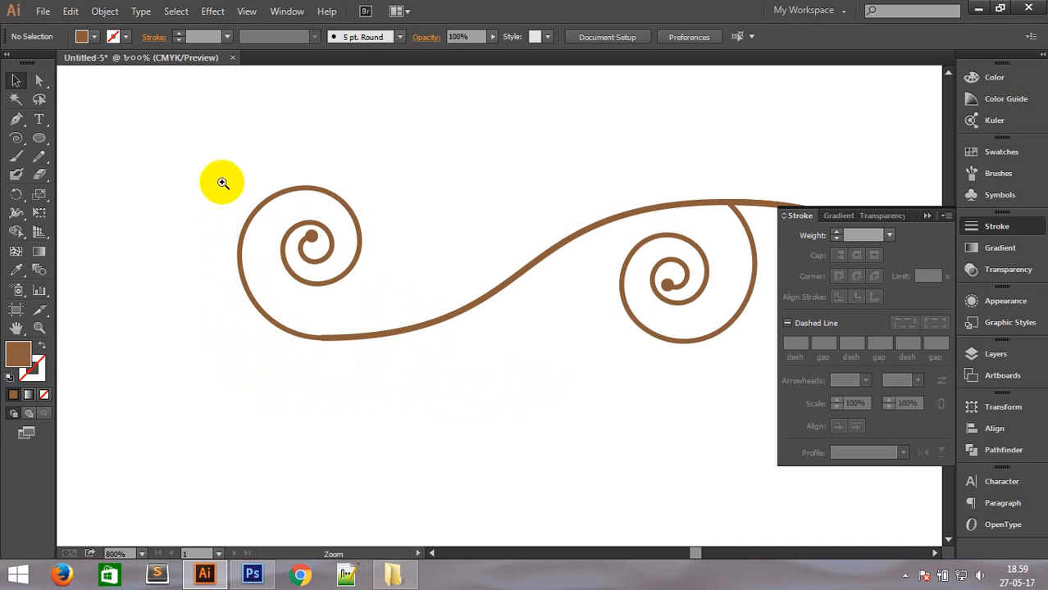
pyautogui.moveTo(222, 174); pyautogui.dragTo(482, 297)
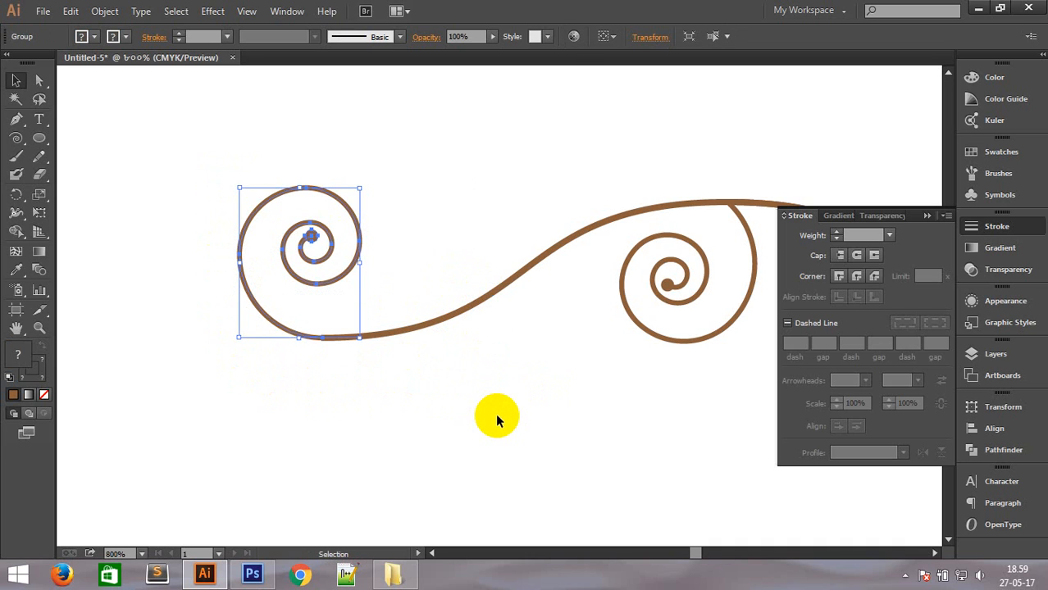
pyautogui.press('Delete')
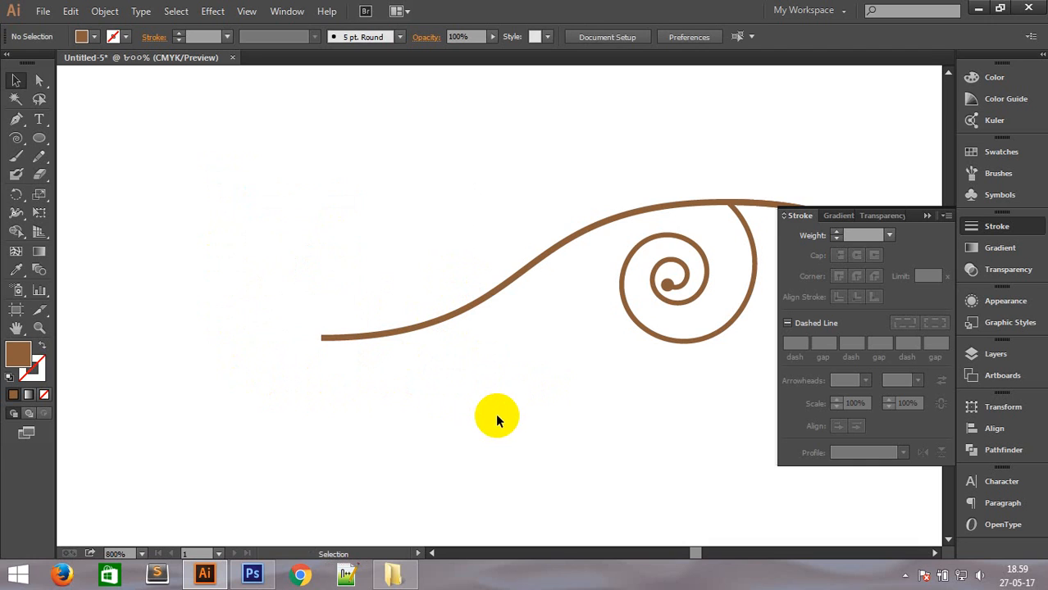
pyautogui.moveTo(602, 255); pyautogui.dragTo(732, 359)
pyautogui.click(680, 399)
pyautogui.keyDown('ctrl'); pyautogui.keyDown('alt'); pyautogui.click(710, 364); pyautogui.keyUp('alt'); pyautogui.keyUp('ctrl')
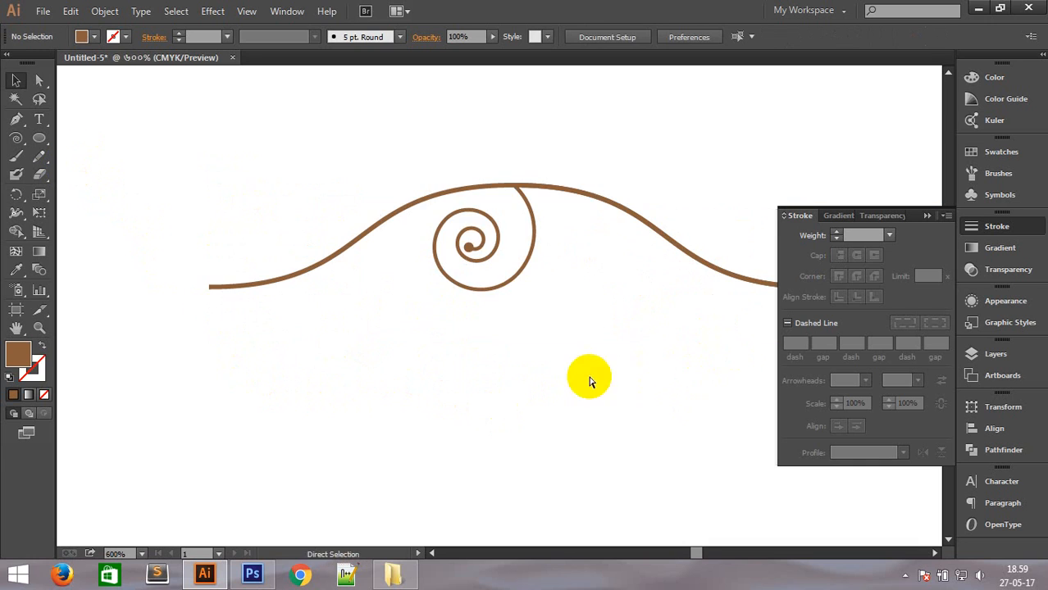
pyautogui.hotkey('ctrl', 'z')
# Examine the joint between the copied spiral and the wave's starting end, comparing the two line thicknesses.
pyautogui.click(287, 431)
pyautogui.hotkey('ctrl', 'space')
pyautogui.moveTo(196, 271); pyautogui.dragTo(249, 319)
pyautogui.click(825, 126)
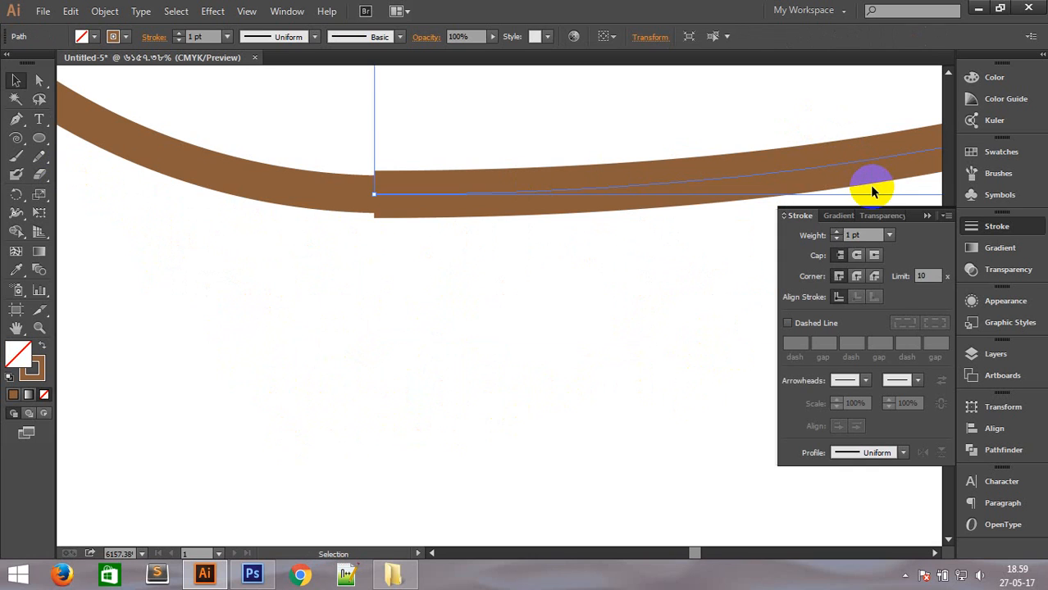
pyautogui.click(425, 390)
pyautogui.moveTo(197, 112); pyautogui.dragTo(276, 286)
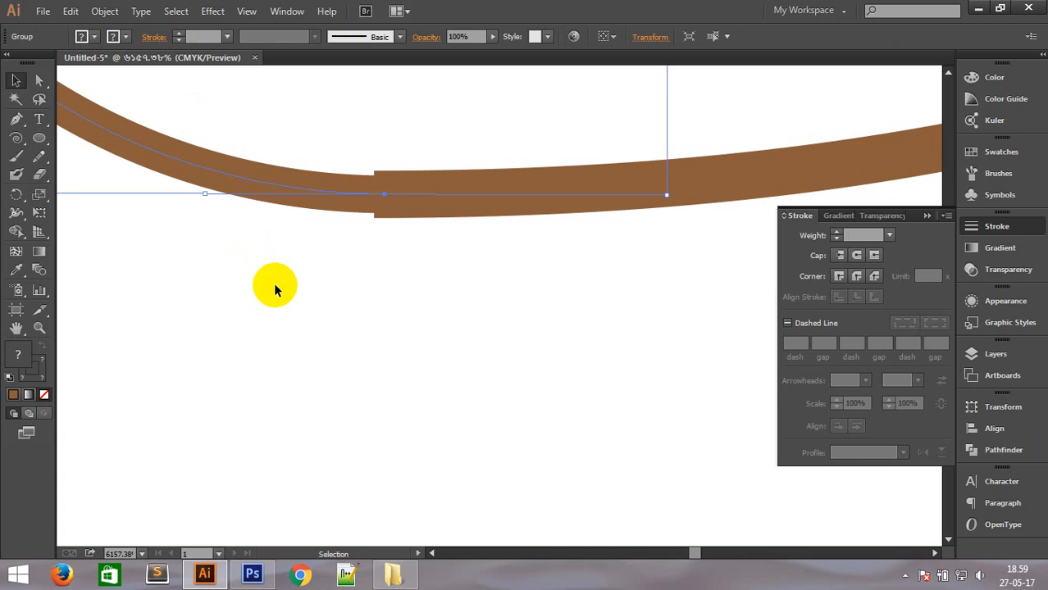
pyautogui.click(237, 185)
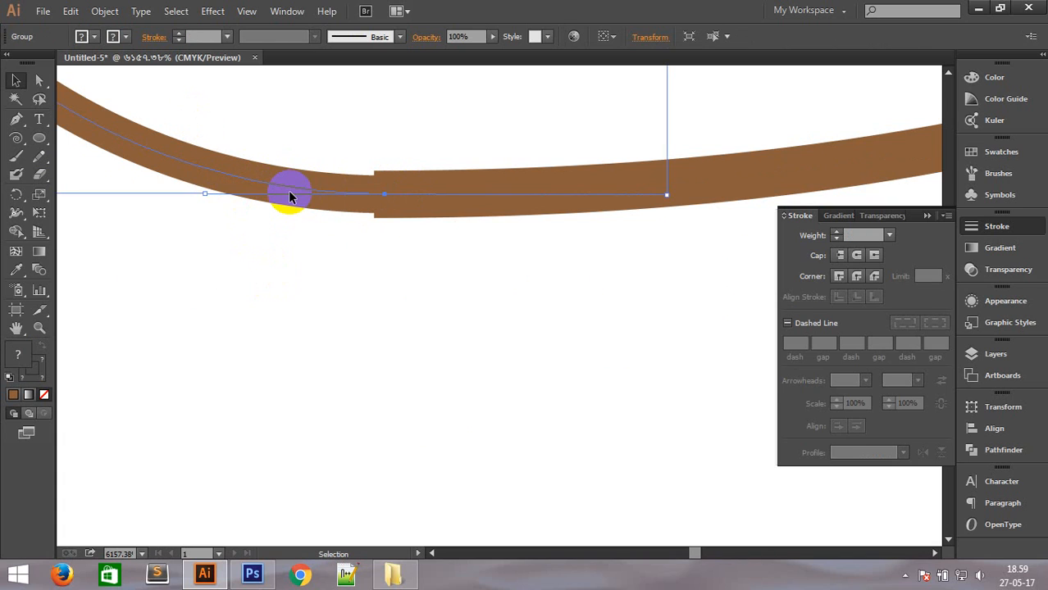
pyautogui.press('a')
pyautogui.keyDown('alt'); pyautogui.click(536, 210); pyautogui.keyUp('alt')
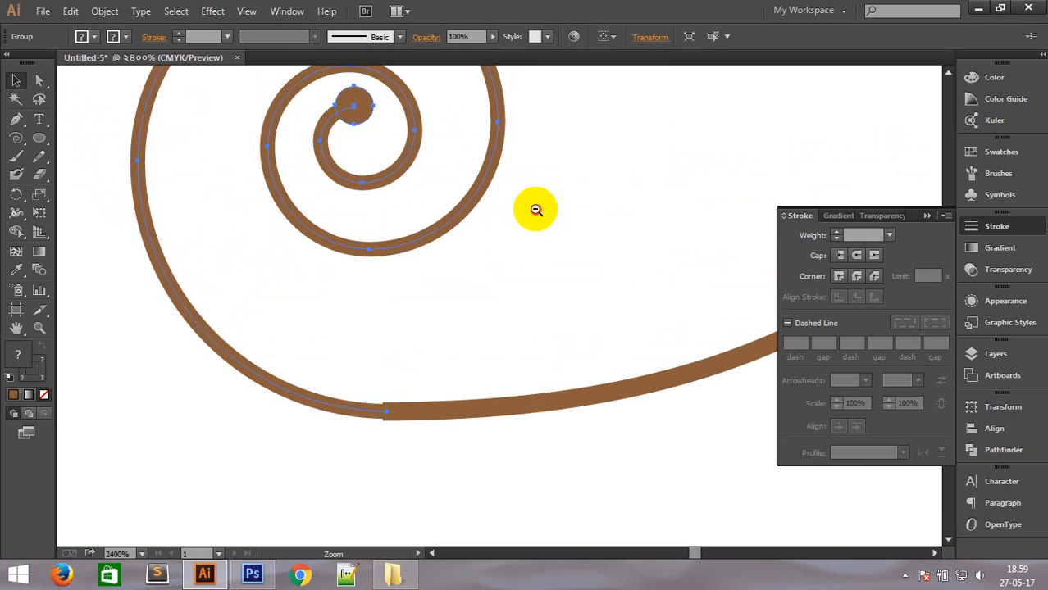
# Delete both spiral groups, the one at the wave's starting end and the one under the first crest.
pyautogui.click(468, 198)
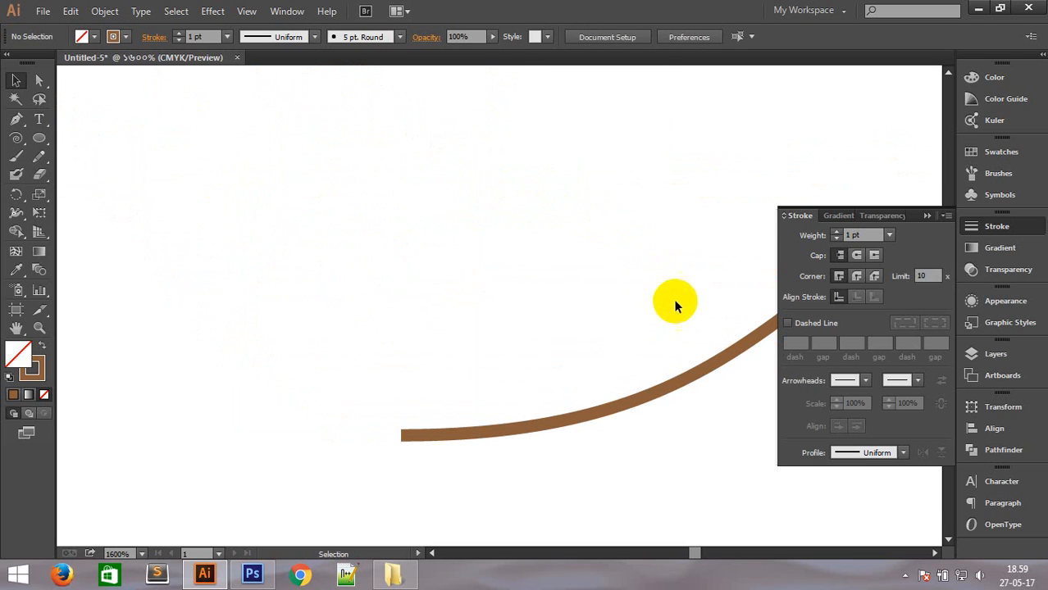
pyautogui.moveTo(675, 303); pyautogui.dragTo(267, 202)
pyautogui.click(716, 259)
pyautogui.press('Delete')
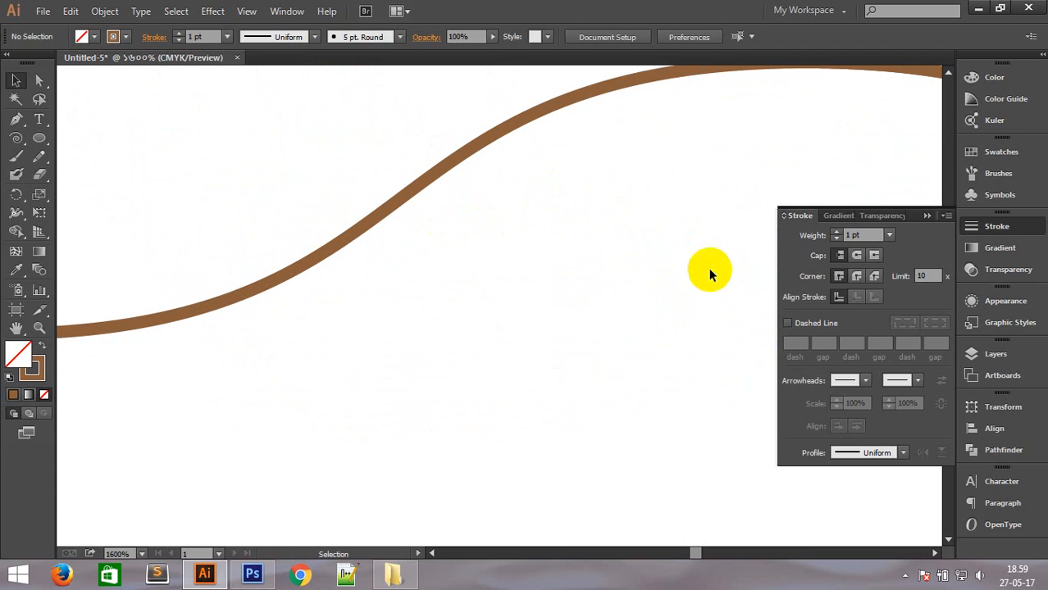
# Draw a spiral with a 0.2363 in radius and 80% decay below the wave, and expand its stroke into a filled shape.
pyautogui.click(459, 361)
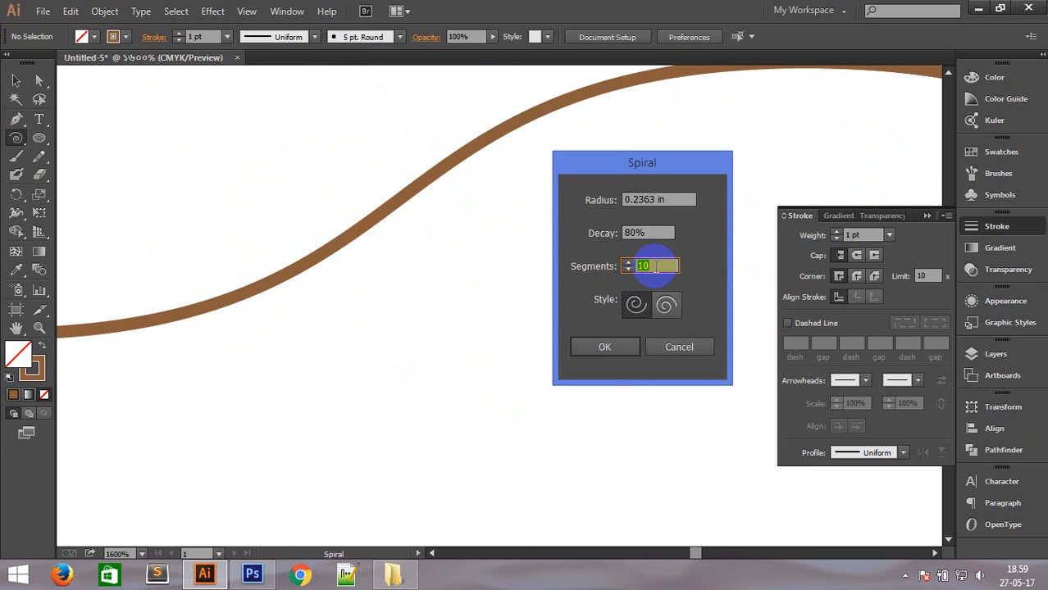
pyautogui.press('Return')
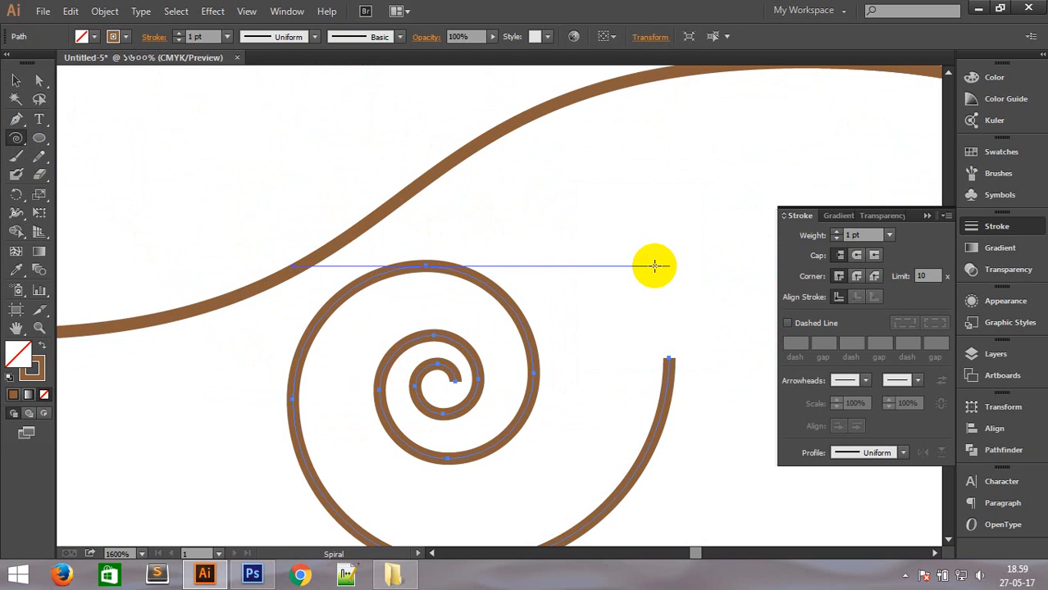
pyautogui.click(15, 79)
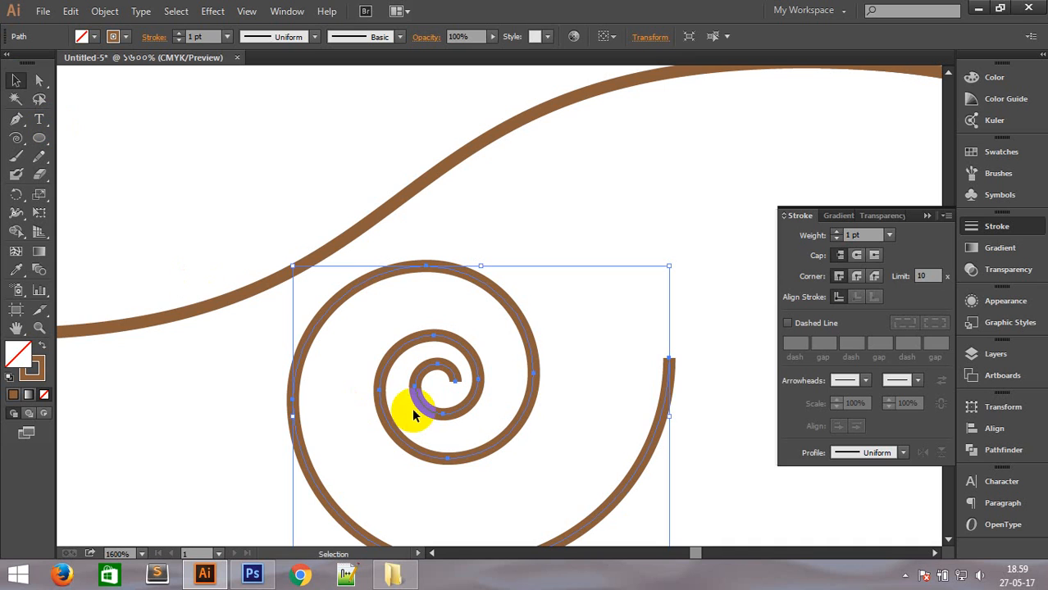
pyautogui.click(105, 11)
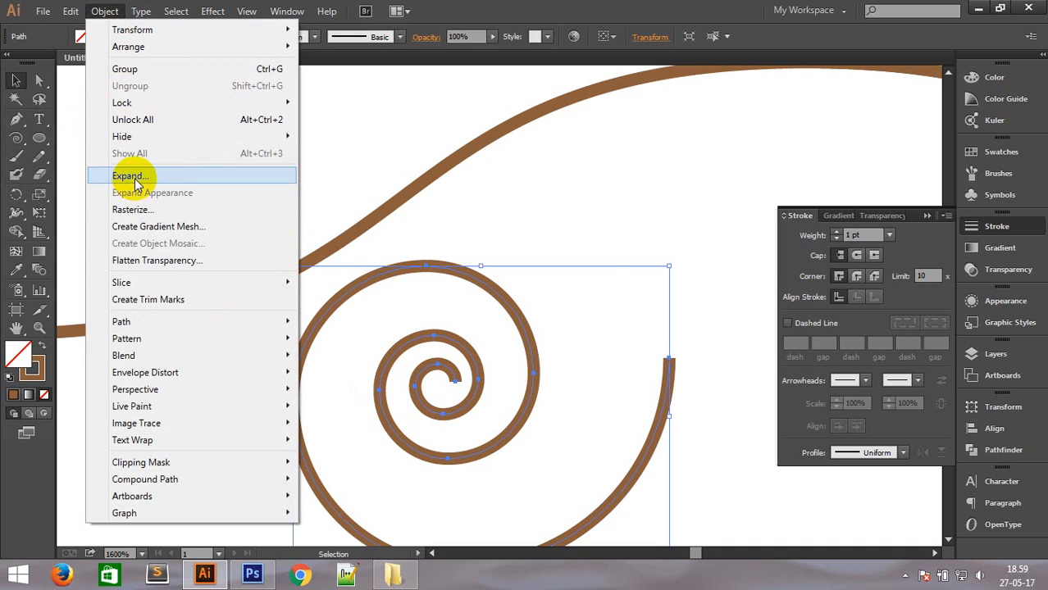
pyautogui.click(135, 178)
pyautogui.click(506, 375)
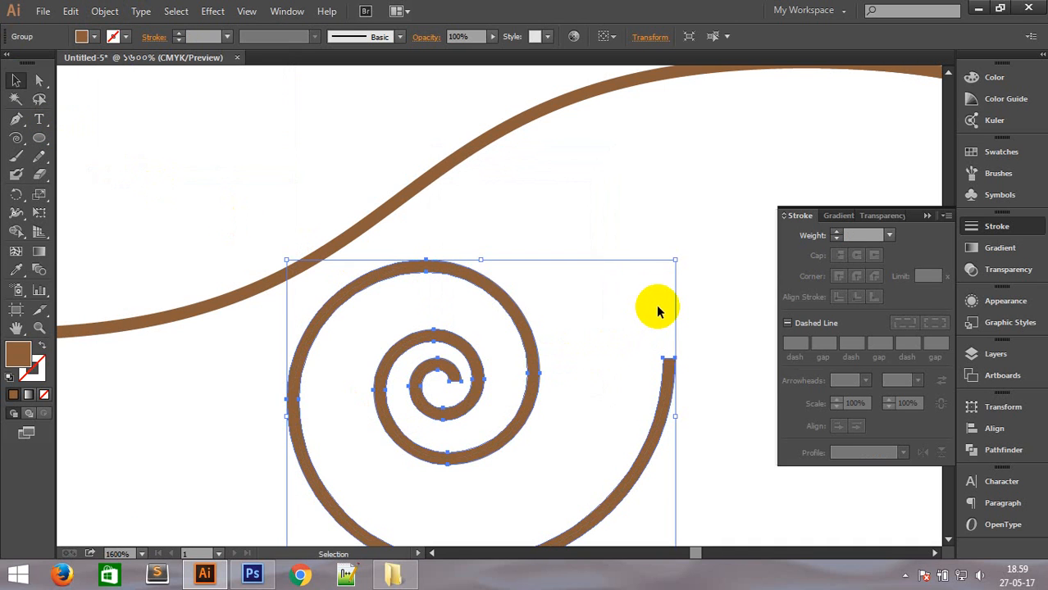
# Rotate the expanded spiral so its outer end points up, move it under the first crest and scale it down.
pyautogui.press('a')
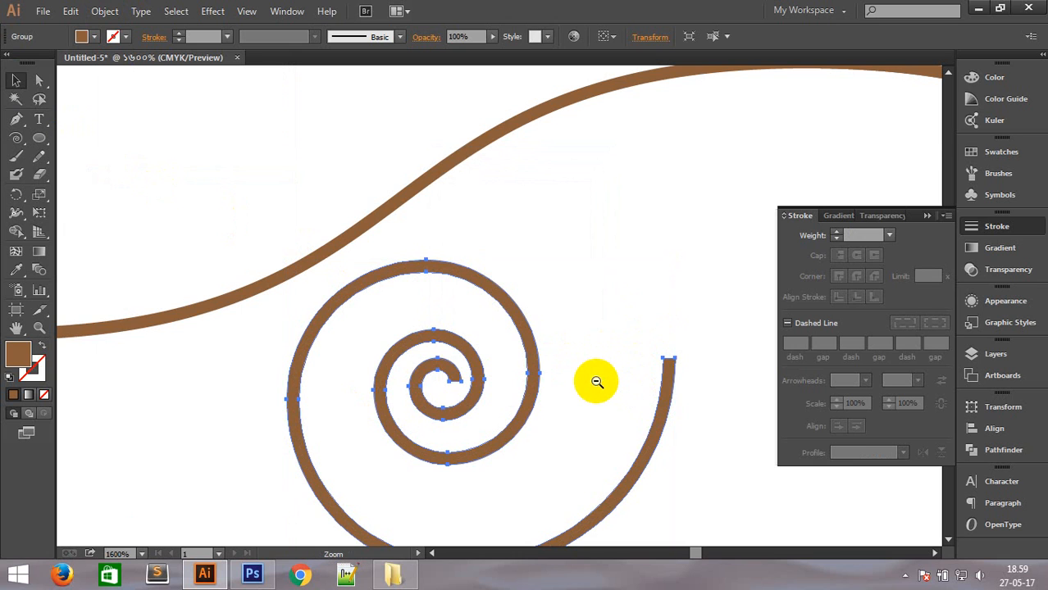
pyautogui.keyDown('ctrl'); pyautogui.keyDown('alt'); pyautogui.click(597, 382); pyautogui.keyUp('alt'); pyautogui.keyUp('ctrl')
pyautogui.moveTo(479, 188); pyautogui.dragTo(409, 159)
pyautogui.moveTo(430, 201); pyautogui.dragTo(523, 124)
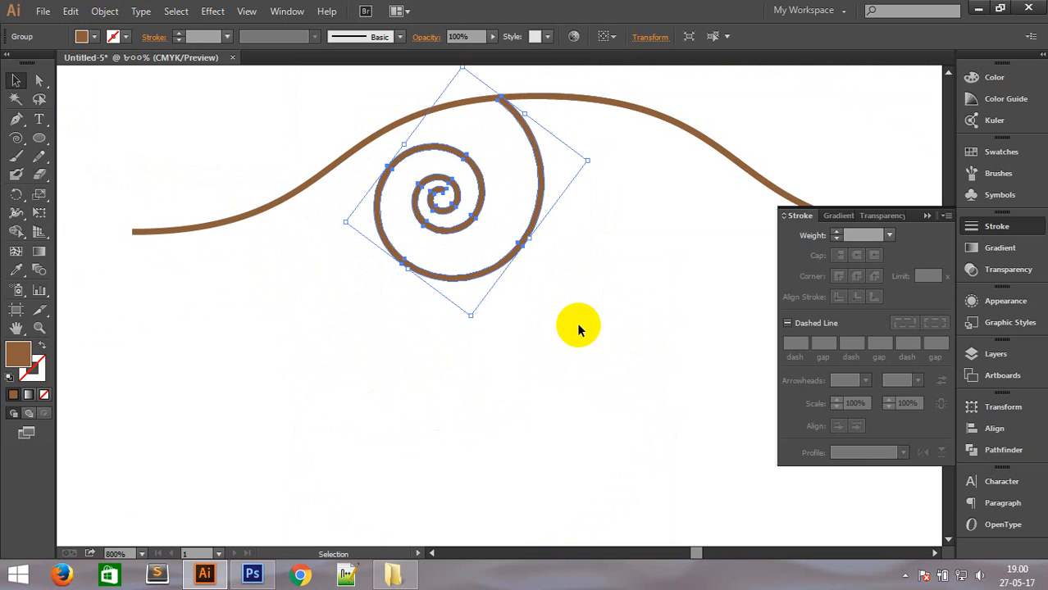
pyautogui.moveTo(472, 317); pyautogui.dragTo(475, 276)
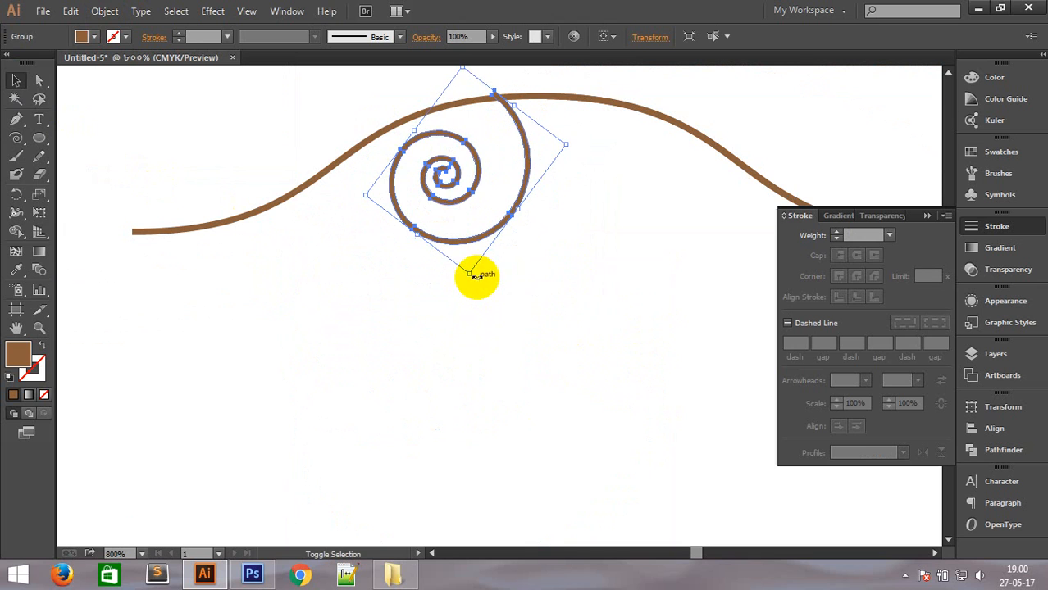
# Adjust the spiral's position so its outer end sits inside the first crest's line.
pyautogui.hotkey('ctrl', 'space')
pyautogui.moveTo(461, 85); pyautogui.dragTo(552, 143)
pyautogui.moveTo(508, 257); pyautogui.dragTo(533, 285)
pyautogui.hotkey('ctrl', 'alt', 'space')
pyautogui.keyDown('ctrl'); pyautogui.keyDown('alt'); pyautogui.click(543, 400); pyautogui.keyUp('alt'); pyautogui.keyUp('ctrl')
pyautogui.keyDown('ctrl'); pyautogui.keyDown('alt'); pyautogui.click(543, 400); pyautogui.keyUp('alt'); pyautogui.keyUp('ctrl')
pyautogui.keyDown('ctrl'); pyautogui.keyDown('alt'); pyautogui.click(543, 400); pyautogui.keyUp('alt'); pyautogui.keyUp('ctrl')
pyautogui.keyDown('ctrl'); pyautogui.keyDown('alt'); pyautogui.click(542, 398); pyautogui.keyUp('alt'); pyautogui.keyUp('ctrl')
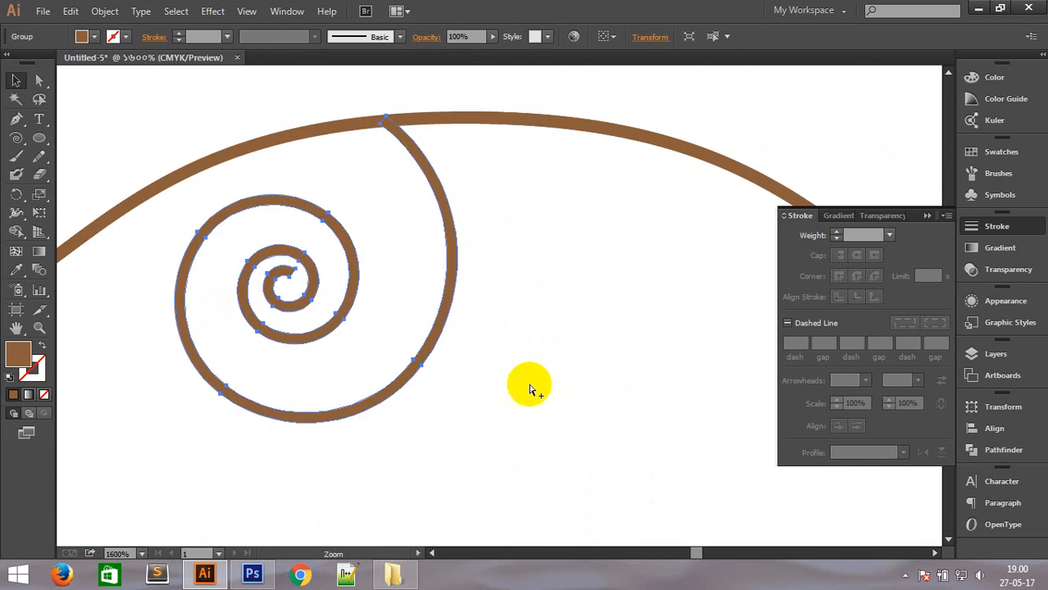
pyautogui.keyDown('ctrl'); pyautogui.keyDown('alt'); pyautogui.click(448, 331); pyautogui.keyUp('alt'); pyautogui.keyUp('ctrl')
pyautogui.keyDown('ctrl'); pyautogui.keyDown('alt'); pyautogui.click(448, 331); pyautogui.keyUp('alt'); pyautogui.keyUp('ctrl')
# Duplicate the crest spiral beside the wave's starting end and rotate the copy upright.
pyautogui.moveTo(433, 285); pyautogui.dragTo(93, 271)
pyautogui.press('space')
pyautogui.moveTo(267, 359); pyautogui.dragTo(447, 346)
pyautogui.moveTo(416, 204); pyautogui.dragTo(410, 316)
pyautogui.moveTo(370, 264); pyautogui.dragTo(267, 328)
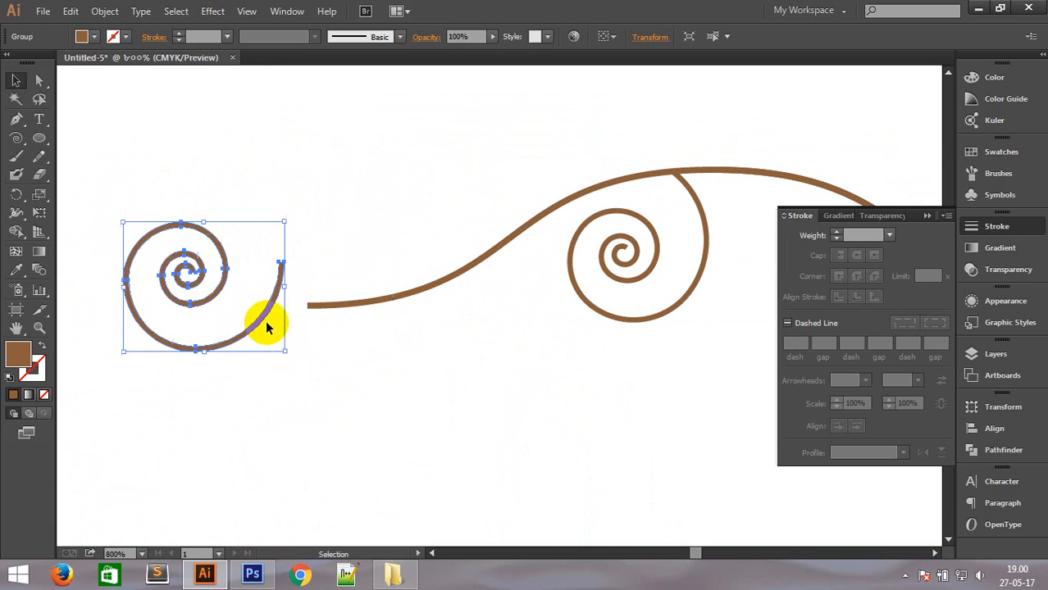
# Try to rotate and move the copied spiral so its outer end lines up with the wave's starting end.
pyautogui.moveTo(359, 357); pyautogui.dragTo(571, 305)
pyautogui.moveTo(434, 162); pyautogui.dragTo(689, 378)
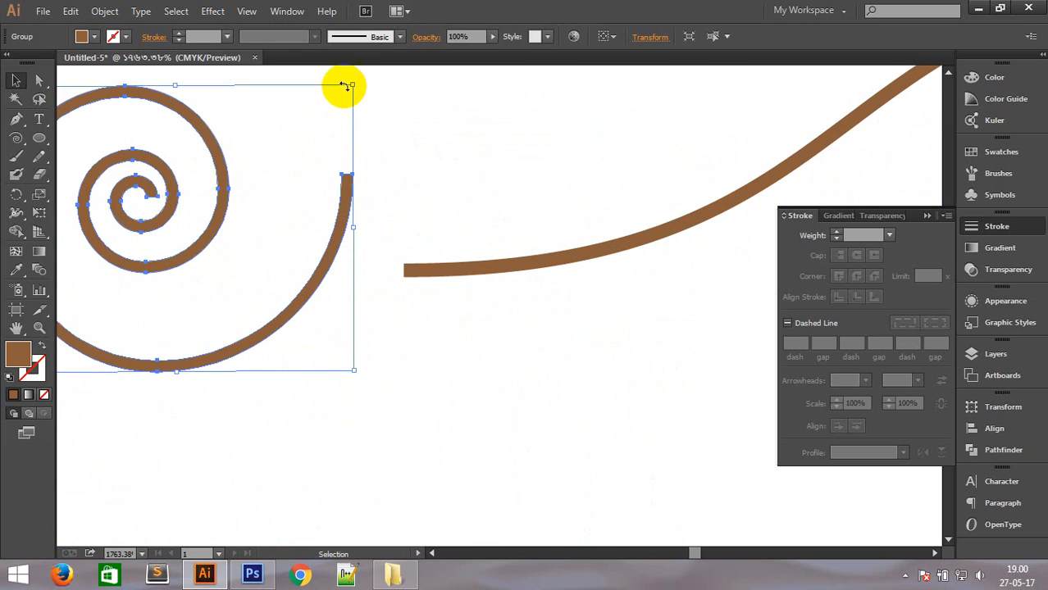
pyautogui.moveTo(355, 78); pyautogui.dragTo(339, 426)
pyautogui.moveTo(214, 397); pyautogui.dragTo(402, 241)
pyautogui.click(397, 377)
pyautogui.scroll(3, 346, 246)
pyautogui.click(376, 317)
pyautogui.hotkey('ctrl', 'z')
pyautogui.keyDown('ctrl'); pyautogui.keyDown('alt'); pyautogui.click(604, 308); pyautogui.keyUp('alt'); pyautogui.keyUp('ctrl')
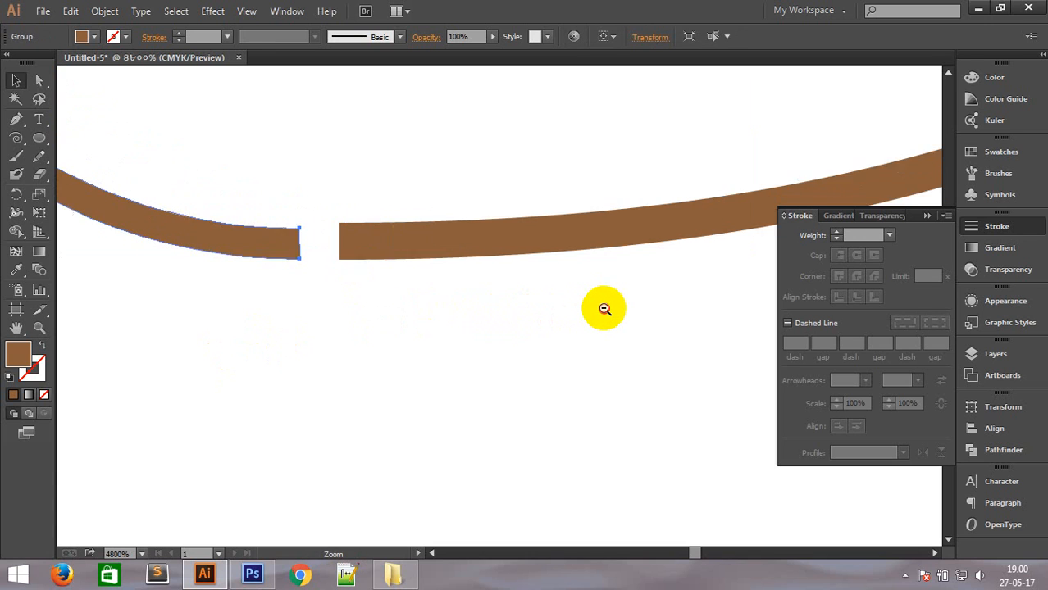
pyautogui.keyDown('ctrl'); pyautogui.keyDown('alt'); pyautogui.click(605, 308); pyautogui.keyUp('alt'); pyautogui.keyUp('ctrl')
pyautogui.keyDown('ctrl'); pyautogui.keyDown('alt'); pyautogui.click(604, 308); pyautogui.keyUp('alt'); pyautogui.keyUp('ctrl')
pyautogui.keyDown('ctrl'); pyautogui.keyDown('alt'); pyautogui.click(604, 308); pyautogui.keyUp('alt'); pyautogui.keyUp('ctrl')
pyautogui.keyDown('ctrl'); pyautogui.keyDown('alt'); pyautogui.click(604, 308); pyautogui.keyUp('alt'); pyautogui.keyUp('ctrl')
pyautogui.keyDown('ctrl'); pyautogui.keyDown('alt'); pyautogui.click(605, 309); pyautogui.keyUp('alt'); pyautogui.keyUp('ctrl')
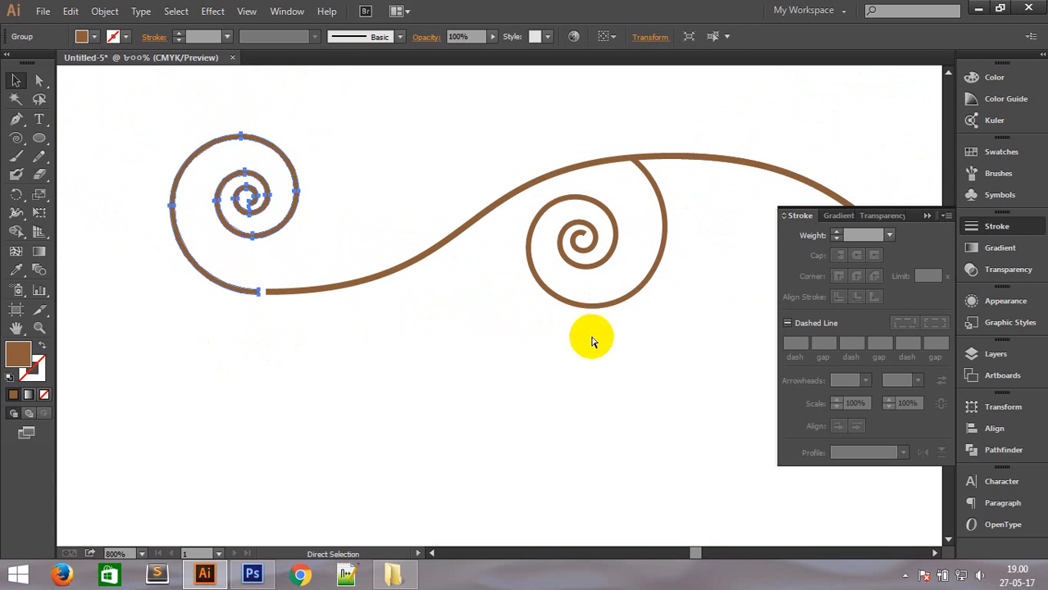
# Undo the copied spiral's moves, rotations and duplication.
pyautogui.hotkey('ctrl', 'z')
pyautogui.hotkey('ctrl', 'z')
pyautogui.hotkey('ctrl', 'z')
pyautogui.hotkey('ctrl', 'z')
pyautogui.hotkey('ctrl', 'z')
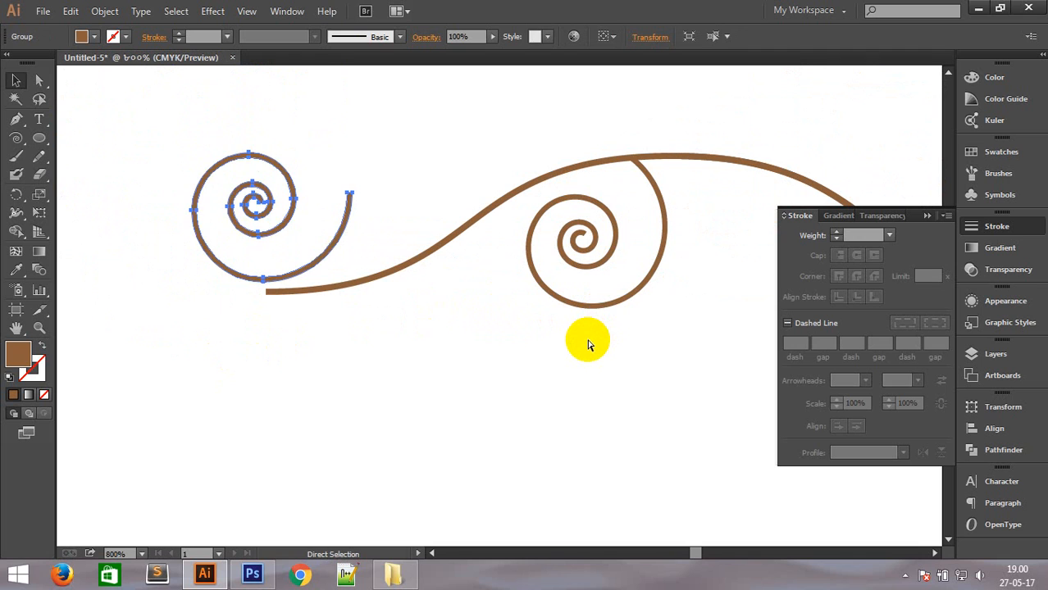
pyautogui.hotkey('ctrl', 'z')
pyautogui.hotkey('ctrl', 'z')
# Duplicate the crest spiral beside the wave's starting end and rotate the copy so its outer end faces the line.
pyautogui.click(393, 372)
pyautogui.click(574, 285)
pyautogui.moveTo(582, 293); pyautogui.dragTo(152, 287)
pyautogui.moveTo(297, 213); pyautogui.dragTo(125, 447)
# Move the copied spiral so its outer end touches the wave's starting end.
pyautogui.hotkey('ctrl', 'space')
pyautogui.moveTo(161, 224); pyautogui.dragTo(312, 332)
pyautogui.scroll(-3, 370, 490)
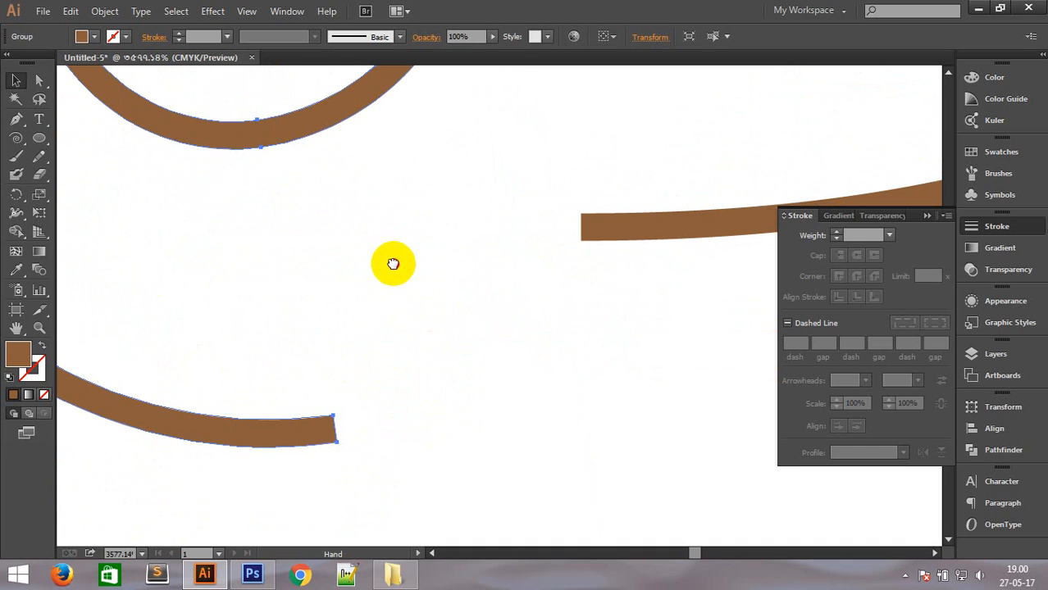
pyautogui.moveTo(312, 418); pyautogui.dragTo(561, 233)
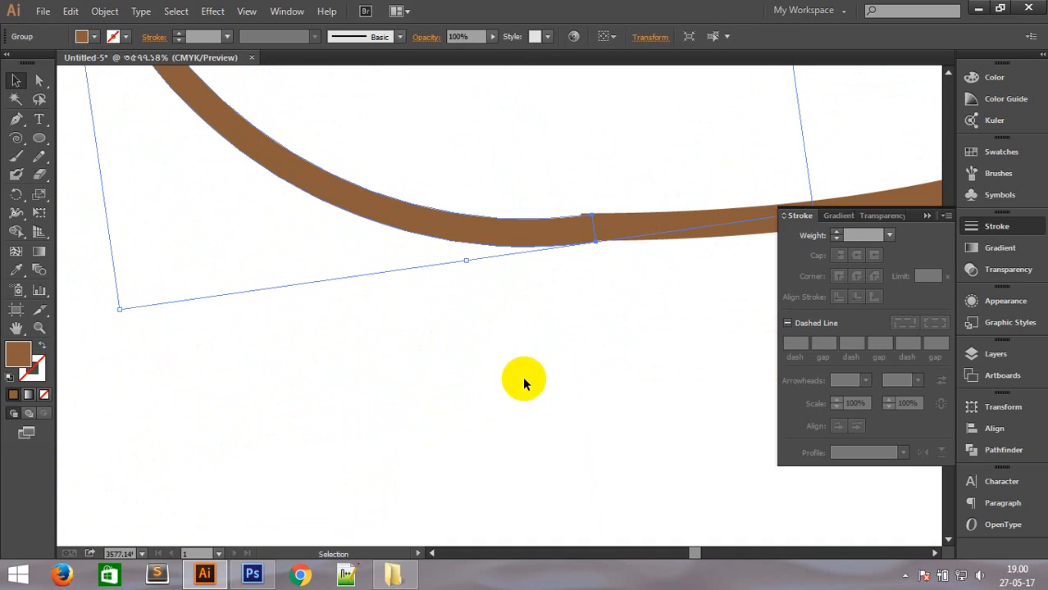
# Rotate the copied spiral slightly and nudge it until its outer end overlaps the wave's start with matching edges.
pyautogui.hscroll(3, 698, 261)
pyautogui.click(642, 228)
pyautogui.moveTo(647, 217); pyautogui.dragTo(614, 303)
pyautogui.moveTo(316, 247); pyautogui.dragTo(373, 223)
pyautogui.click(412, 347)
pyautogui.moveTo(355, 159); pyautogui.dragTo(468, 276)
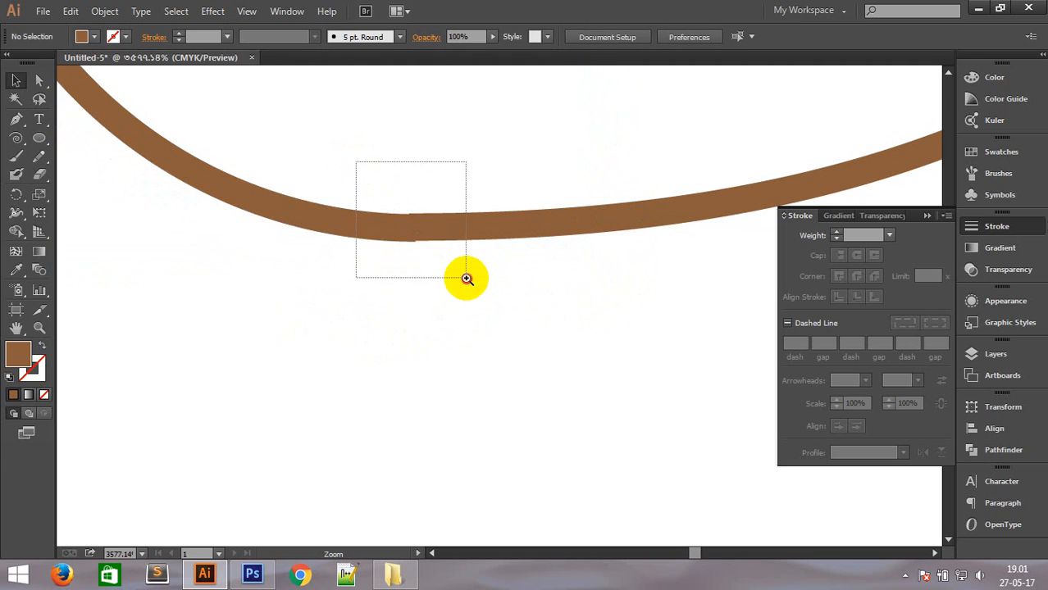
pyautogui.moveTo(389, 227); pyautogui.dragTo(648, 452)
pyautogui.moveTo(459, 334); pyautogui.dragTo(463, 331)
pyautogui.click(500, 407)
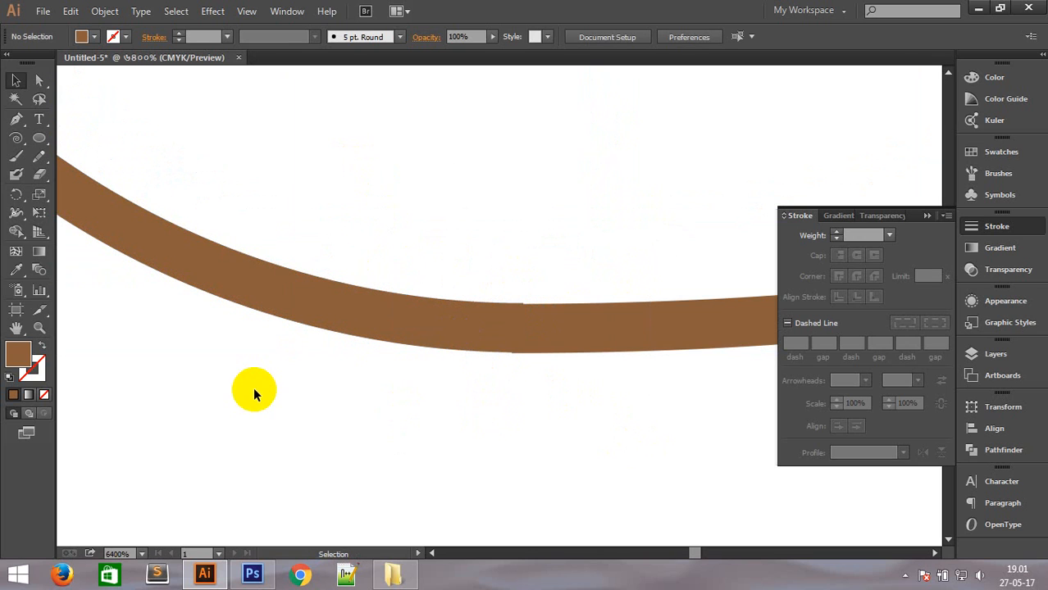
# Check the overlap between the copied spiral and the wave's start in Outline view, and return to Preview.
pyautogui.hotkey('ctrl', 'y')
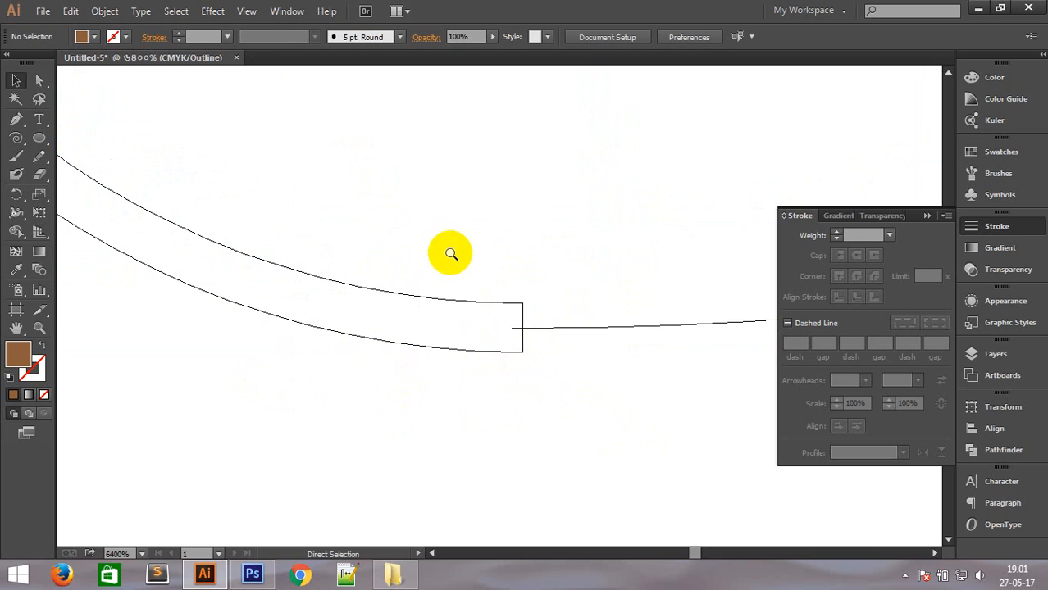
pyautogui.click(516, 354)
pyautogui.hotkey('ctrl', 'y')
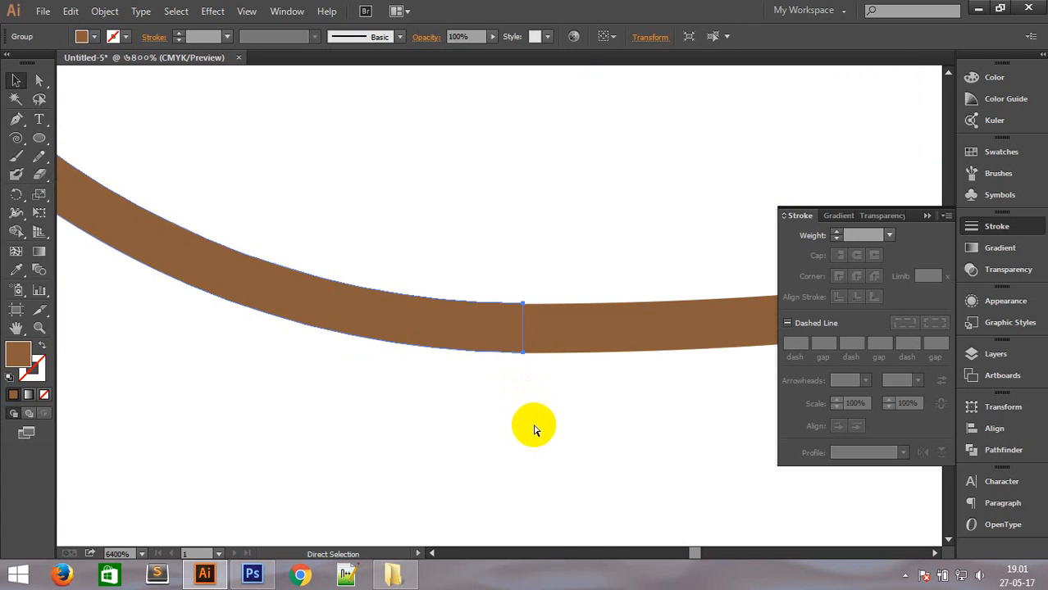
pyautogui.click(540, 433)
pyautogui.keyDown('ctrl'); pyautogui.keyDown('alt'); pyautogui.click(610, 350); pyautogui.keyUp('alt'); pyautogui.keyUp('ctrl')
pyautogui.keyDown('ctrl'); pyautogui.keyDown('alt'); pyautogui.click(610, 350); pyautogui.keyUp('alt'); pyautogui.keyUp('ctrl')
pyautogui.keyDown('ctrl'); pyautogui.keyDown('alt'); pyautogui.click(610, 349); pyautogui.keyUp('alt'); pyautogui.keyUp('ctrl')
pyautogui.keyDown('ctrl'); pyautogui.keyDown('alt'); pyautogui.click(505, 280); pyautogui.keyUp('alt'); pyautogui.keyUp('ctrl')
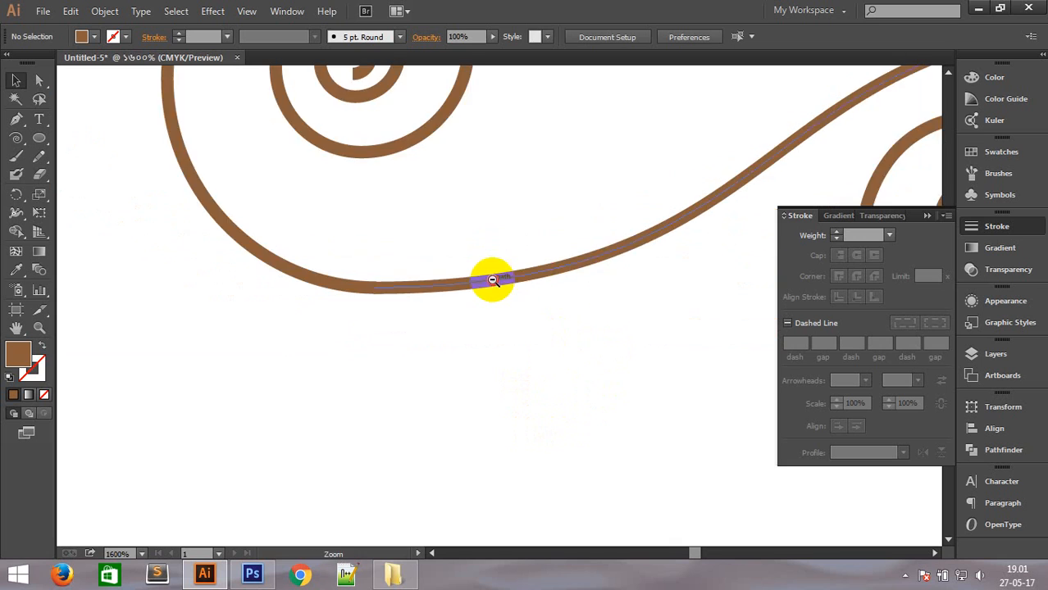
pyautogui.keyDown('ctrl'); pyautogui.keyDown('alt'); pyautogui.click(492, 281); pyautogui.keyUp('alt'); pyautogui.keyUp('ctrl')
pyautogui.keyDown('ctrl'); pyautogui.keyDown('alt'); pyautogui.click(597, 312); pyautogui.keyUp('alt'); pyautogui.keyUp('ctrl')
# Nudge the spiral under the first crest so its outer end sits flush within the crest's line.
pyautogui.moveTo(465, 303); pyautogui.dragTo(523, 328)
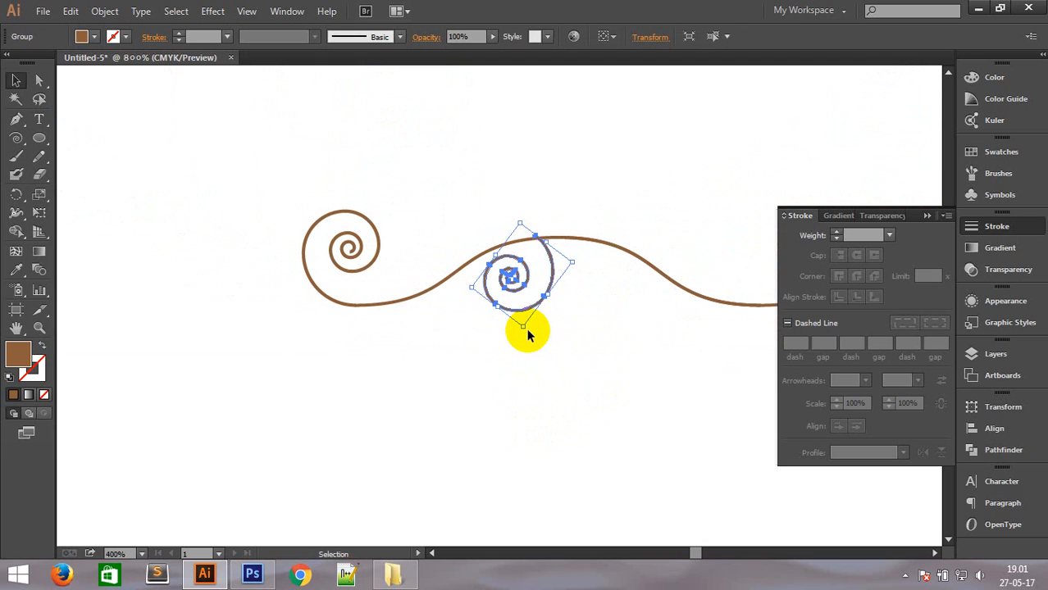
pyautogui.click(620, 341)
pyautogui.moveTo(488, 205); pyautogui.dragTo(630, 343)
pyautogui.moveTo(459, 223)
pyautogui.mouseDown()
pyautogui.moveTo(464, 236)
pyautogui.moveTo(453, 229)
pyautogui.mouseUp()
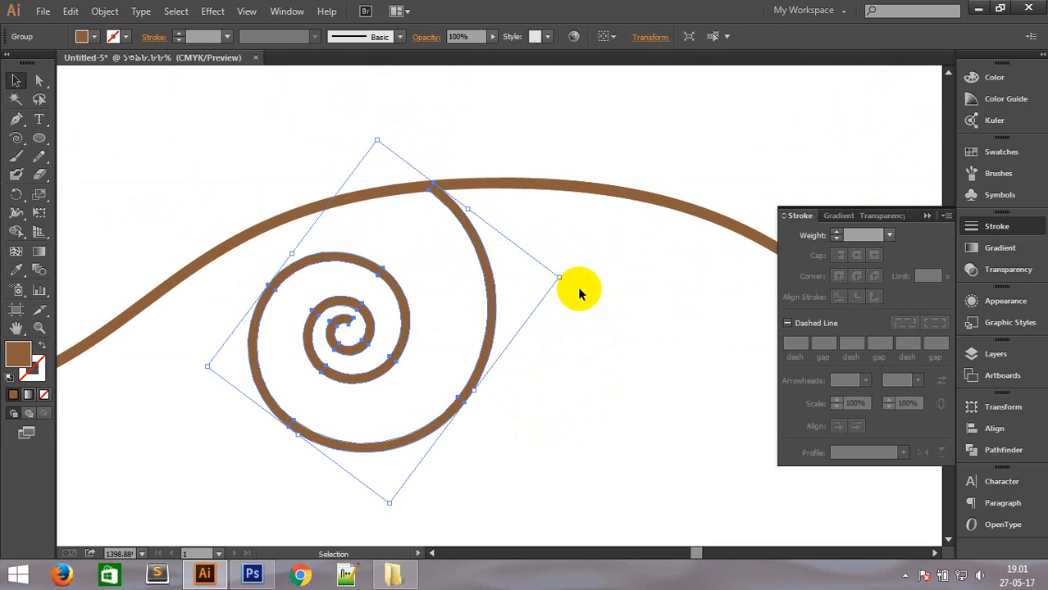
# Reflect the spiral under the first crest across the vertical axis.
pyautogui.rightClick(496, 277)
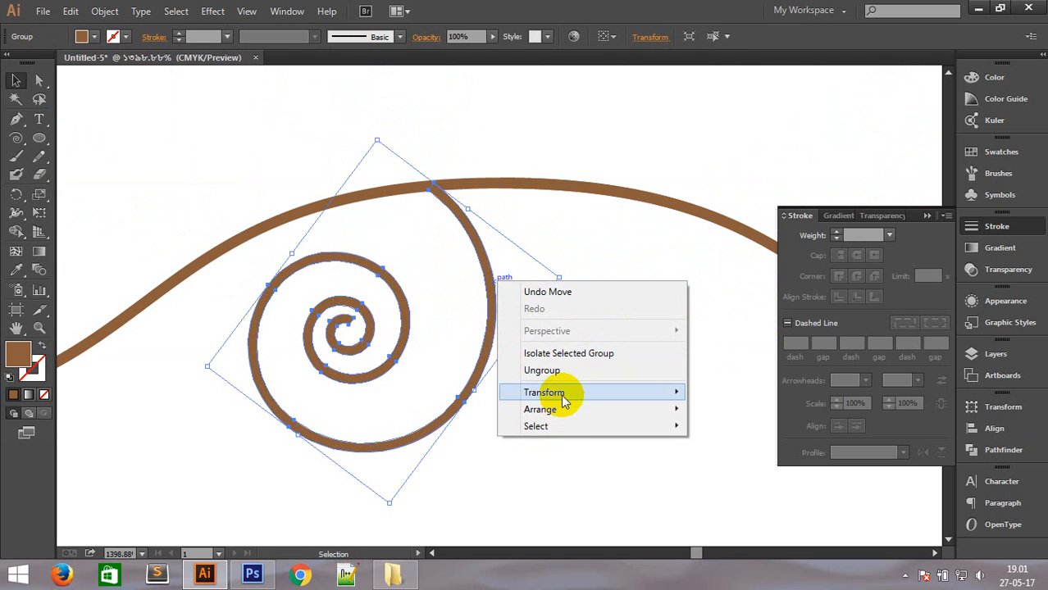
pyautogui.moveTo(564, 400)
pyautogui.click(726, 449)
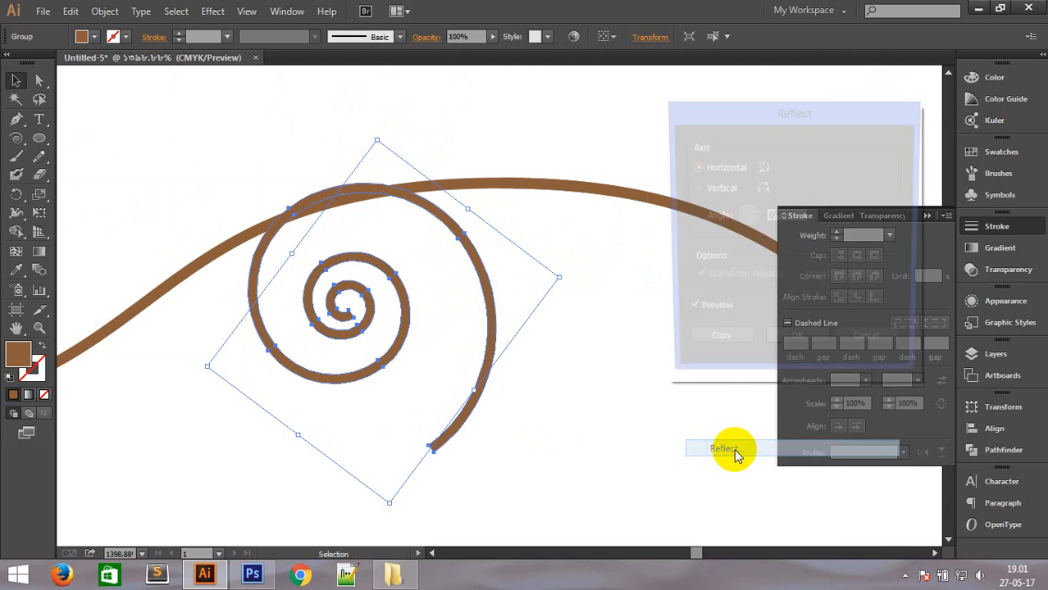
pyautogui.click(694, 188)
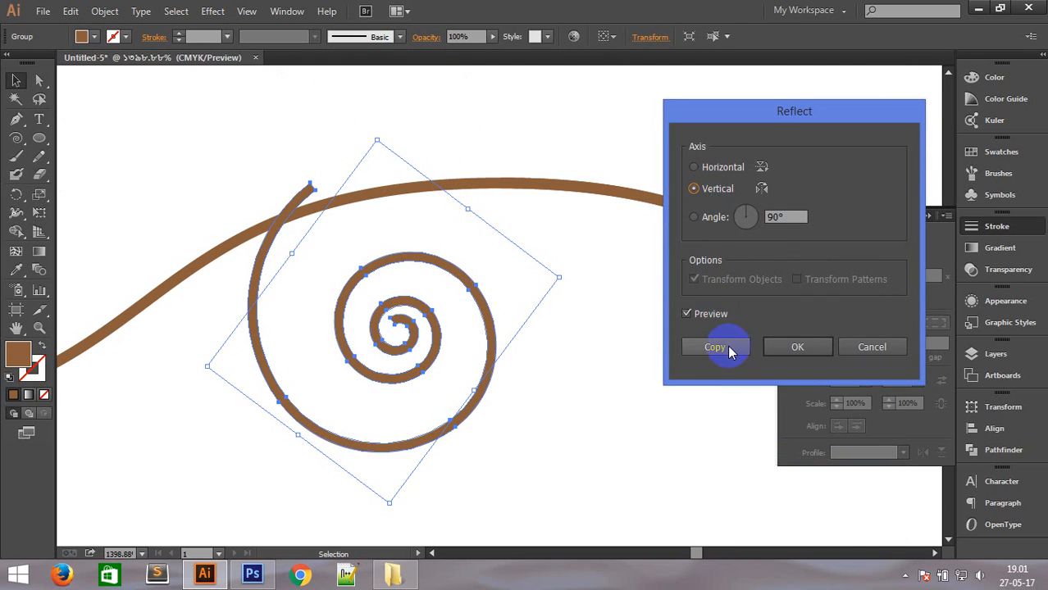
pyautogui.click(783, 359)
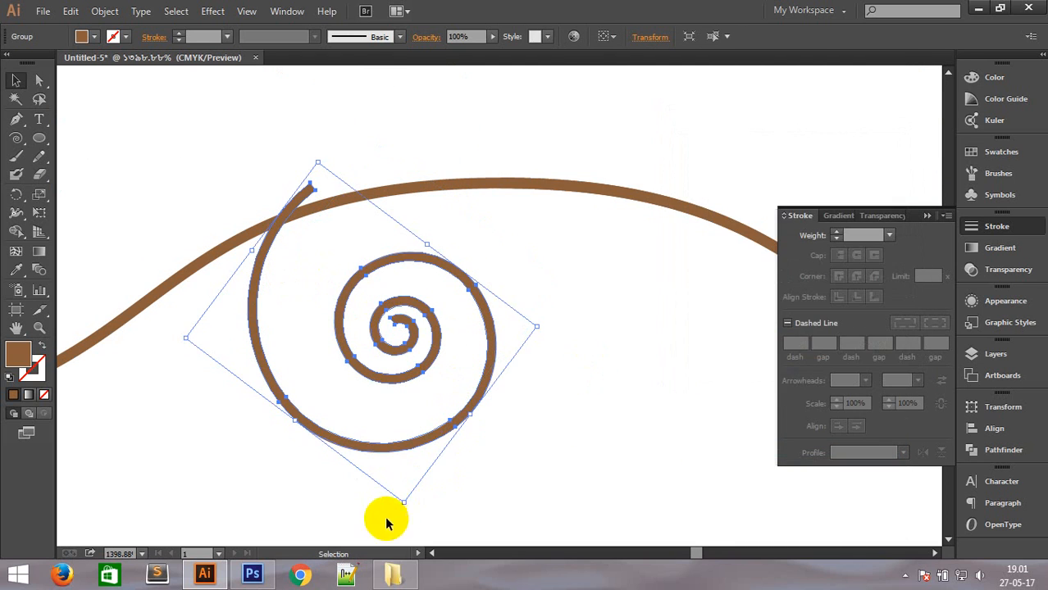
# Rotate the reflected spiral counterclockwise and move it so its outer end meets the wave's rising line just before the first crest.
pyautogui.moveTo(403, 508); pyautogui.dragTo(460, 491)
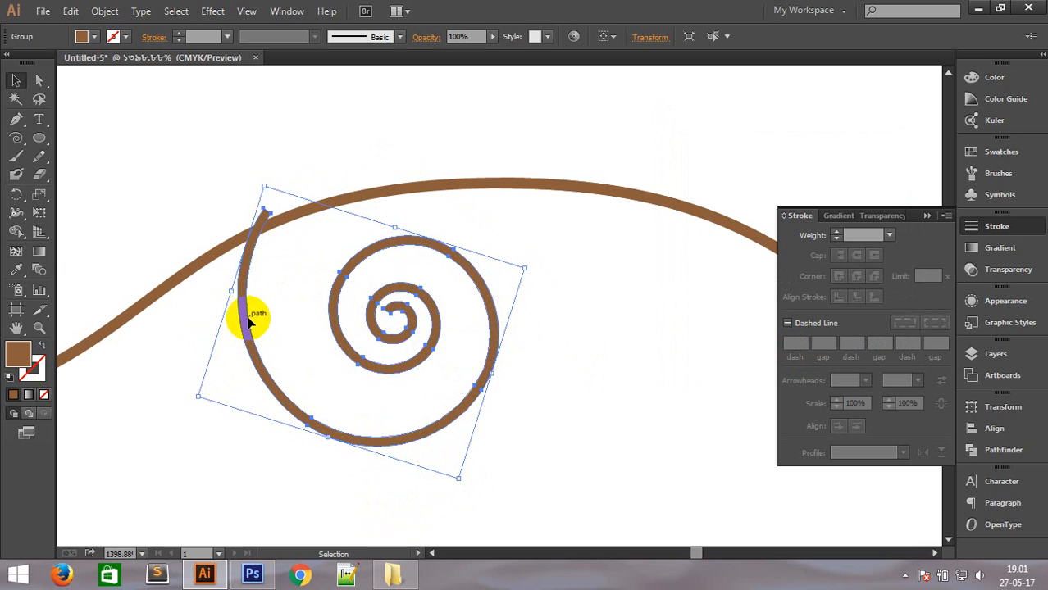
pyautogui.moveTo(250, 313); pyautogui.dragTo(269, 311)
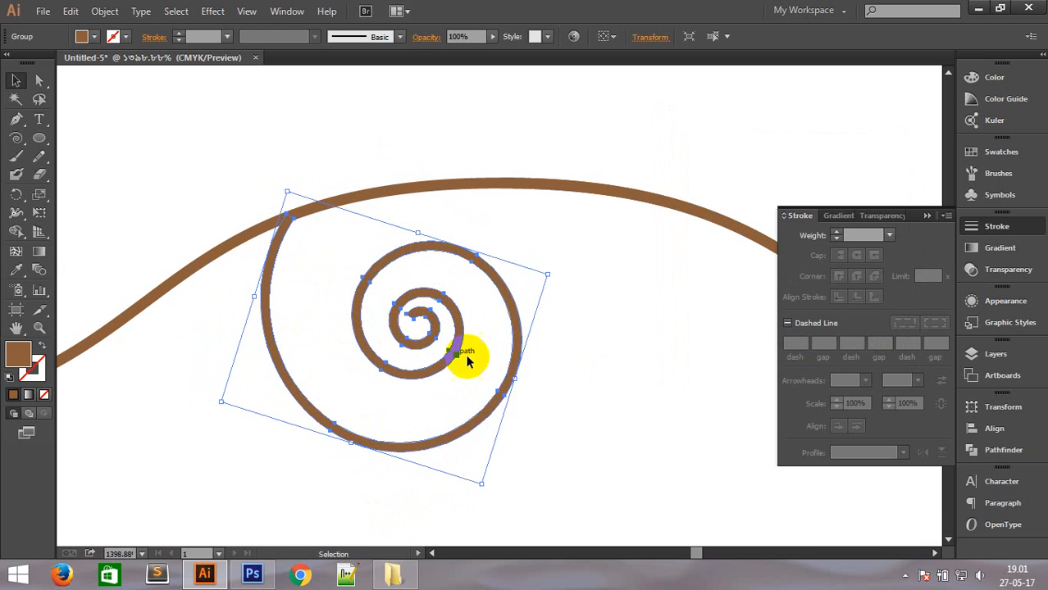
pyautogui.click(610, 396)
# Copy the spiral under the first crest to a spot above that crest.
pyautogui.keyDown('ctrl'); pyautogui.keyDown('alt'); pyautogui.click(589, 284); pyautogui.keyUp('alt'); pyautogui.keyUp('ctrl')
pyautogui.keyDown('ctrl'); pyautogui.keyDown('alt'); pyautogui.click(588, 284); pyautogui.keyUp('alt'); pyautogui.keyUp('ctrl')
pyautogui.keyDown('ctrl'); pyautogui.keyDown('alt'); pyautogui.click(589, 284); pyautogui.keyUp('alt'); pyautogui.keyUp('ctrl')
pyautogui.keyDown('ctrl'); pyautogui.keyDown('alt'); pyautogui.click(589, 284); pyautogui.keyUp('alt'); pyautogui.keyUp('ctrl')
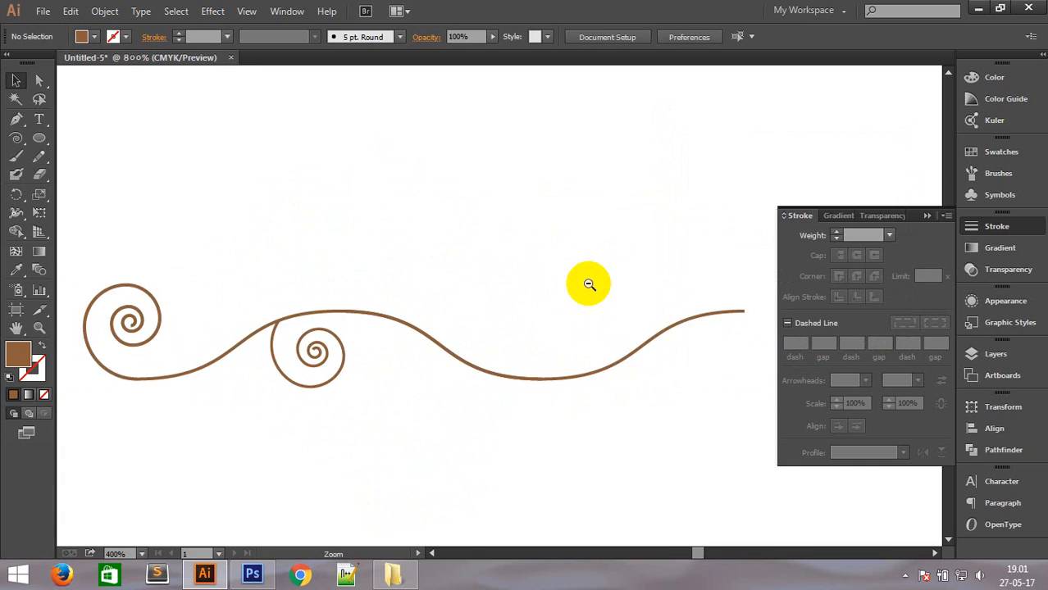
pyautogui.keyDown('ctrl'); pyautogui.keyDown('alt'); pyautogui.click(589, 284); pyautogui.keyUp('alt'); pyautogui.keyUp('ctrl')
pyautogui.click(472, 379)
pyautogui.click(319, 424)
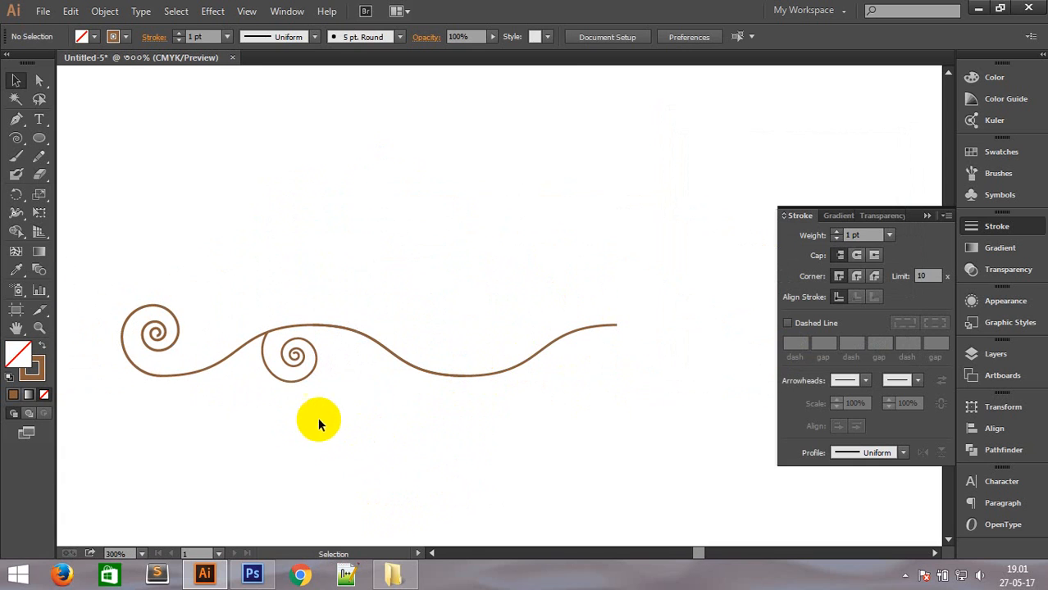
pyautogui.click(297, 388)
pyautogui.moveTo(301, 385); pyautogui.dragTo(315, 308)
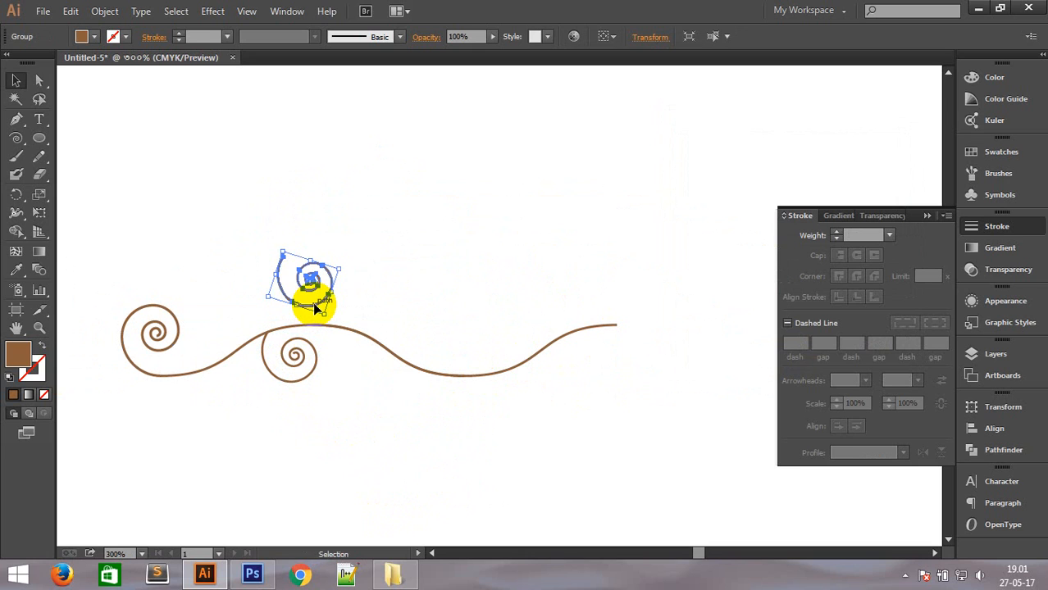
# Reflect the copied spiral above the crest across the vertical axis.
pyautogui.rightClick(307, 302)
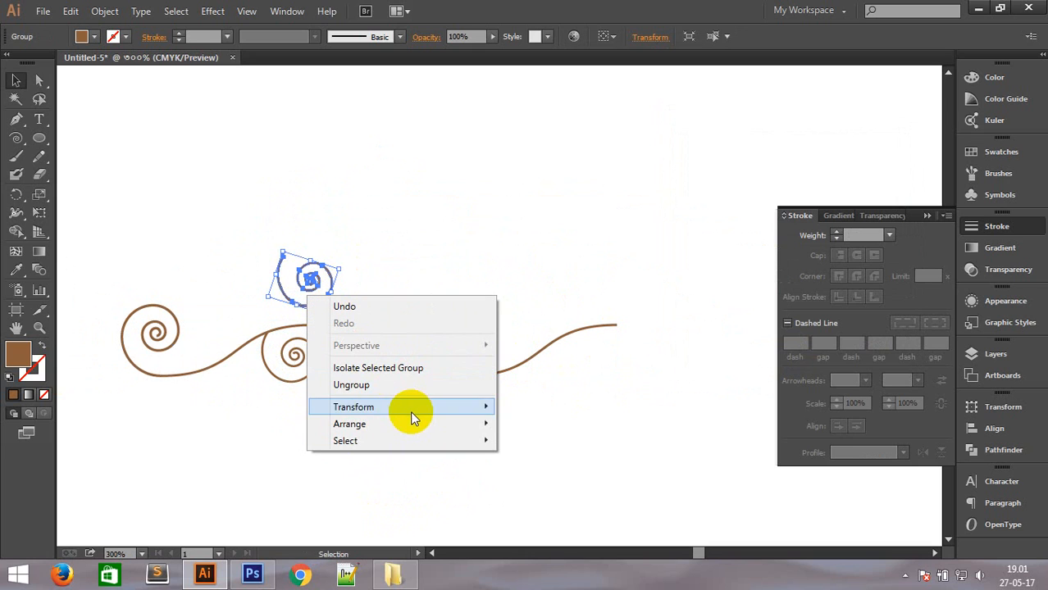
pyautogui.moveTo(409, 422)
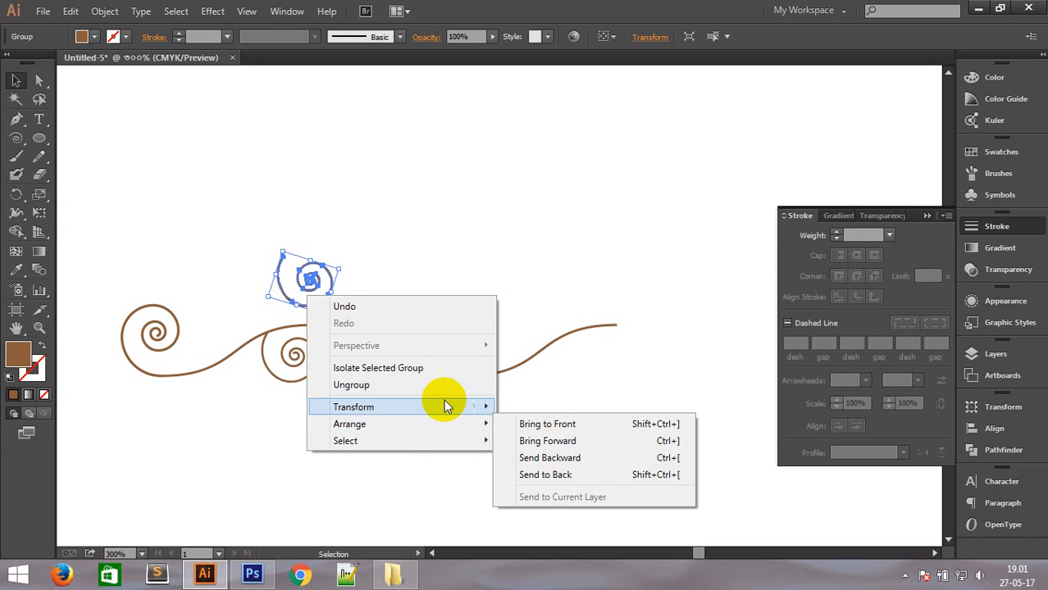
pyautogui.moveTo(443, 402)
pyautogui.click(564, 463)
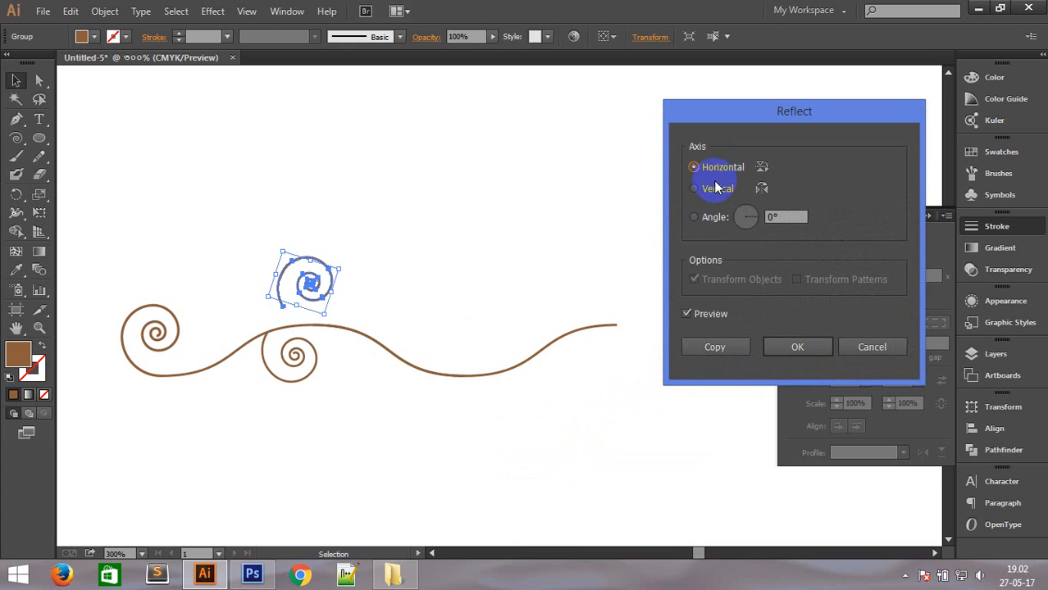
pyautogui.click(715, 190)
pyautogui.click(771, 362)
# Rotate the upper spiral clockwise and move it down until its outer end reaches the top of the first crest.
pyautogui.moveTo(340, 246); pyautogui.dragTo(346, 374)
pyautogui.click(356, 428)
pyautogui.hotkey('ctrl', 'space')
pyautogui.moveTo(231, 220); pyautogui.dragTo(625, 471)
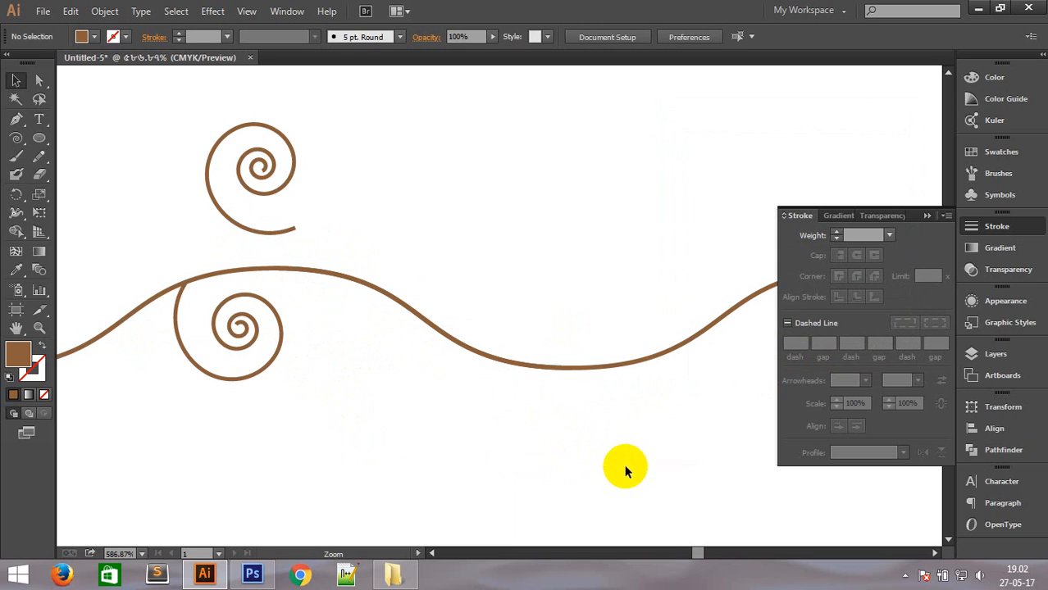
pyautogui.moveTo(277, 235); pyautogui.dragTo(317, 269)
pyautogui.moveTo(379, 189); pyautogui.dragTo(384, 239)
pyautogui.click(330, 382)
# Nudge the upper spiral so its outer end merges smoothly into the crest's line.
pyautogui.hotkey('ctrl', 'space')
pyautogui.moveTo(236, 203); pyautogui.dragTo(386, 312)
pyautogui.moveTo(370, 365); pyautogui.dragTo(379, 351)
pyautogui.click(537, 502)
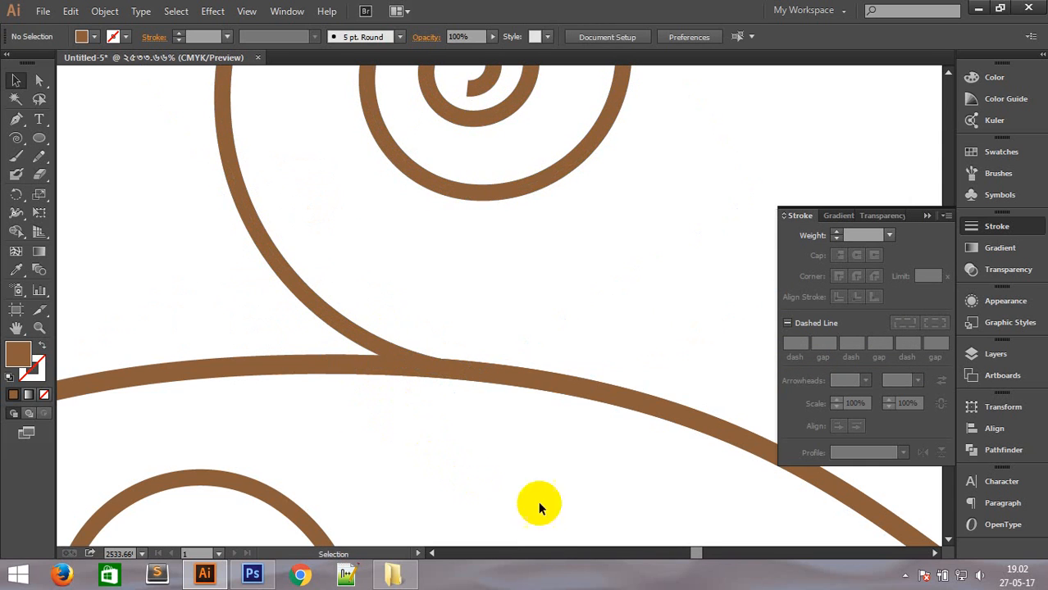
# Try a rotated copy of the upper spiral beneath the wave's first trough, and delete that copy.
pyautogui.keyDown('ctrl'); pyautogui.keyDown('alt'); pyautogui.click(621, 374); pyautogui.keyUp('alt'); pyautogui.keyUp('ctrl')
pyautogui.keyDown('ctrl'); pyautogui.keyDown('alt'); pyautogui.click(621, 374); pyautogui.keyUp('alt'); pyautogui.keyUp('ctrl')
pyautogui.keyDown('ctrl'); pyautogui.keyDown('alt'); pyautogui.click(620, 374); pyautogui.keyUp('alt'); pyautogui.keyUp('ctrl')
pyautogui.keyDown('ctrl'); pyautogui.keyDown('alt'); pyautogui.click(621, 374); pyautogui.keyUp('alt'); pyautogui.keyUp('ctrl')
pyautogui.keyDown('ctrl'); pyautogui.keyDown('alt'); pyautogui.click(491, 314); pyautogui.keyUp('alt'); pyautogui.keyUp('ctrl')
pyautogui.moveTo(341, 326); pyautogui.dragTo(394, 331)
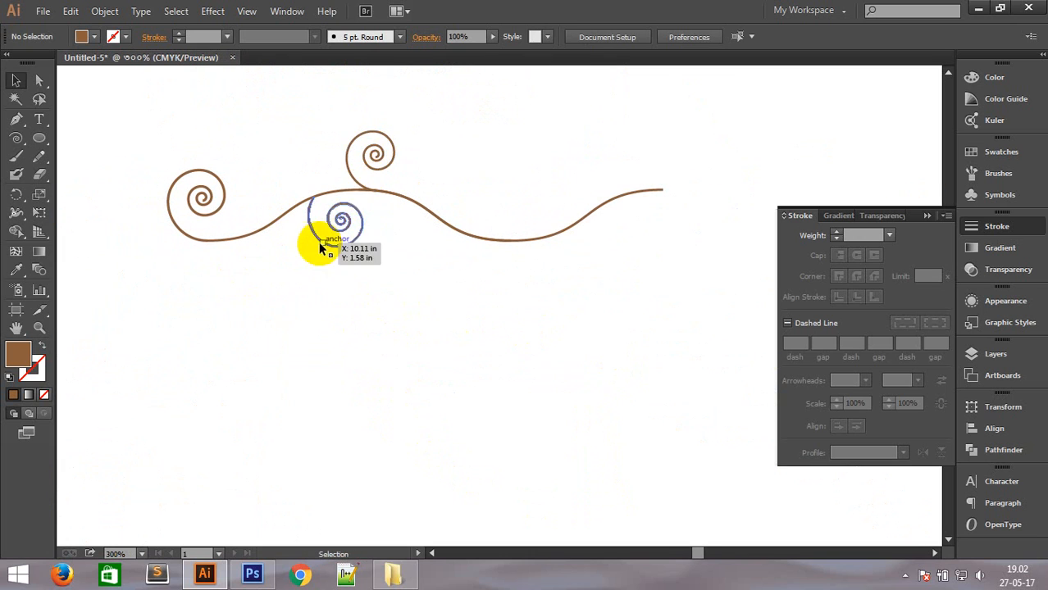
pyautogui.click(360, 135)
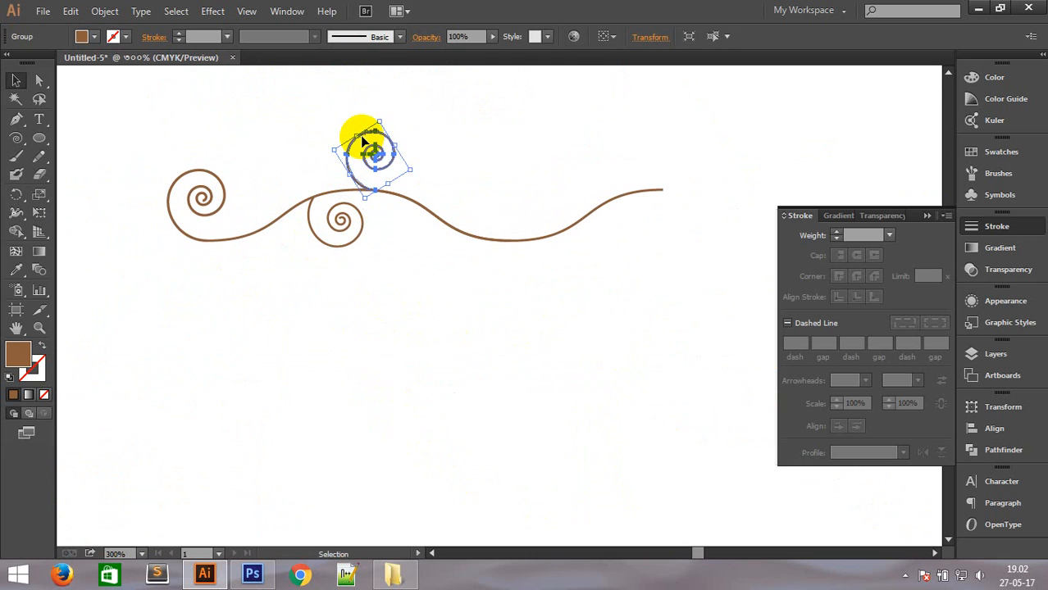
pyautogui.moveTo(363, 139); pyautogui.dragTo(160, 353)
pyautogui.click(275, 399)
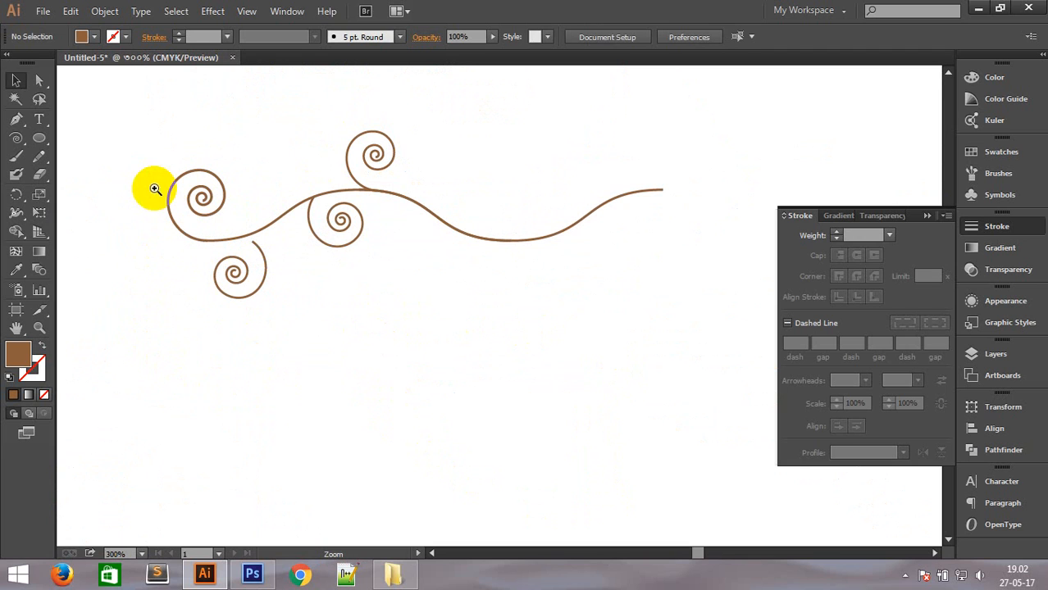
pyautogui.click(237, 287)
pyautogui.moveTo(270, 300); pyautogui.dragTo(278, 271)
pyautogui.click(171, 374)
pyautogui.moveTo(261, 324); pyautogui.dragTo(215, 263)
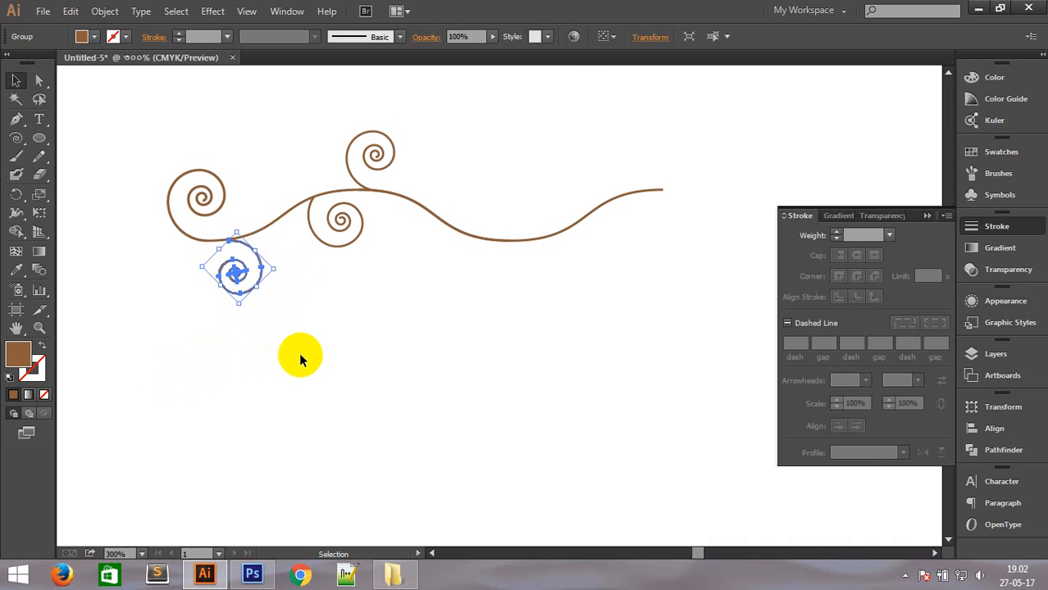
pyautogui.press('Delete')
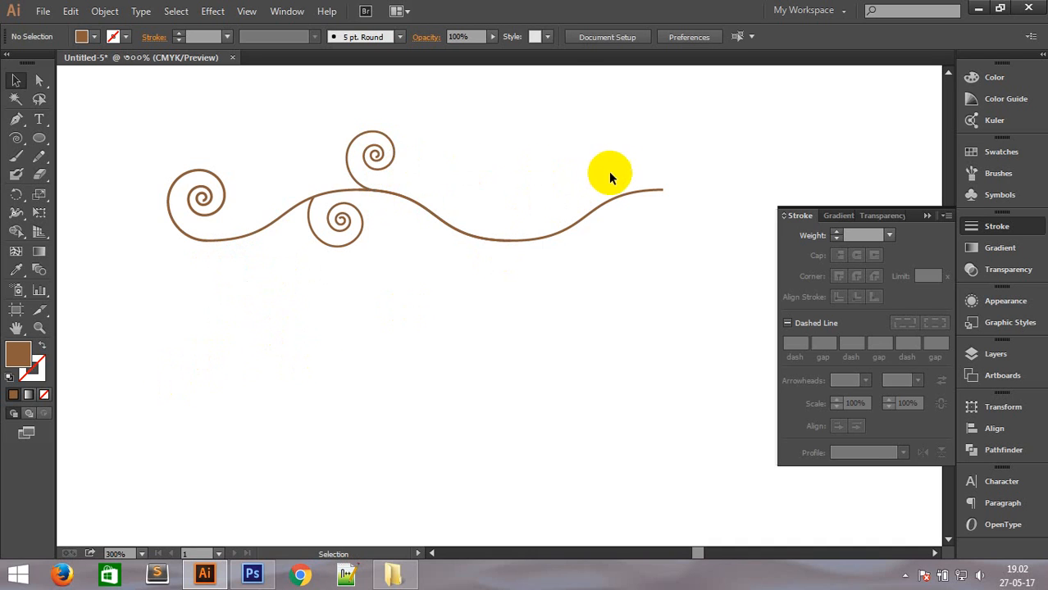
# Group the three spirals together, leaving the wave paths out of the selection.
pyautogui.moveTo(608, 177); pyautogui.dragTo(594, 180)
pyautogui.moveTo(134, 116); pyautogui.dragTo(349, 340)
pyautogui.moveTo(697, 141); pyautogui.dragTo(578, 279)
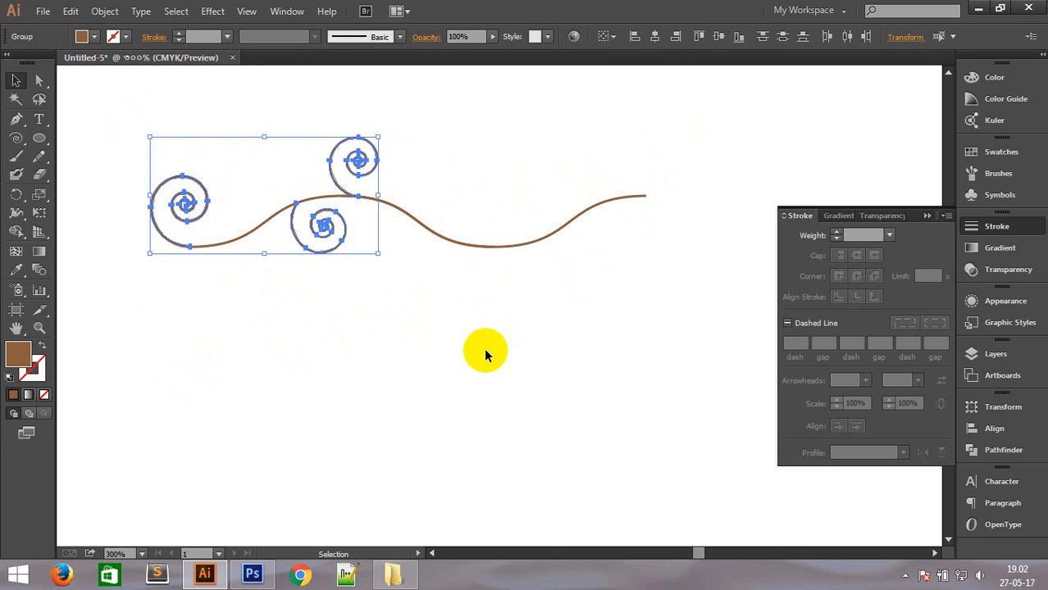
pyautogui.rightClick(343, 159)
pyautogui.click(384, 230)
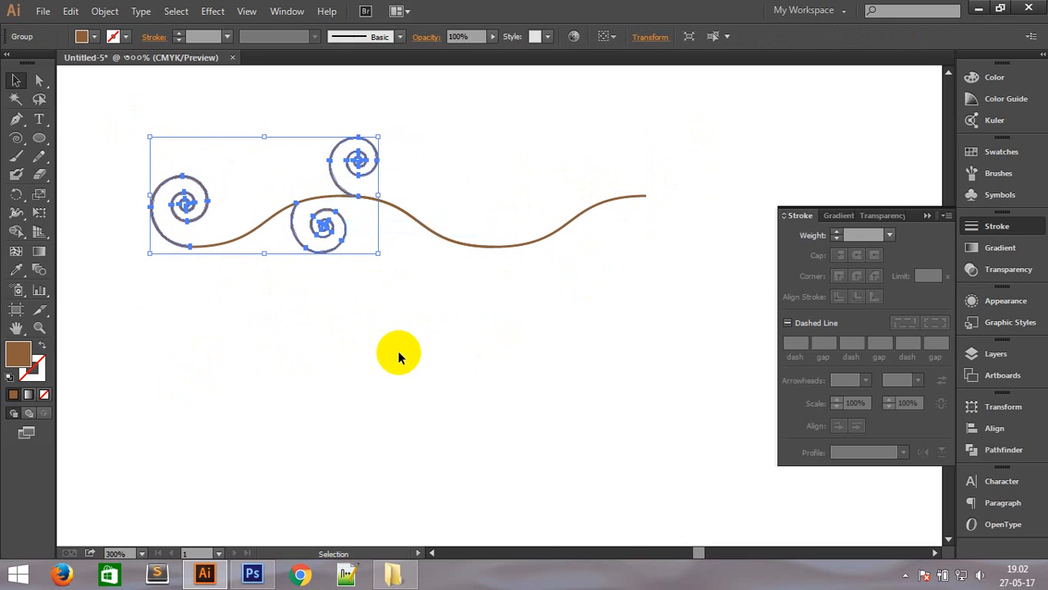
pyautogui.rightClick(338, 202)
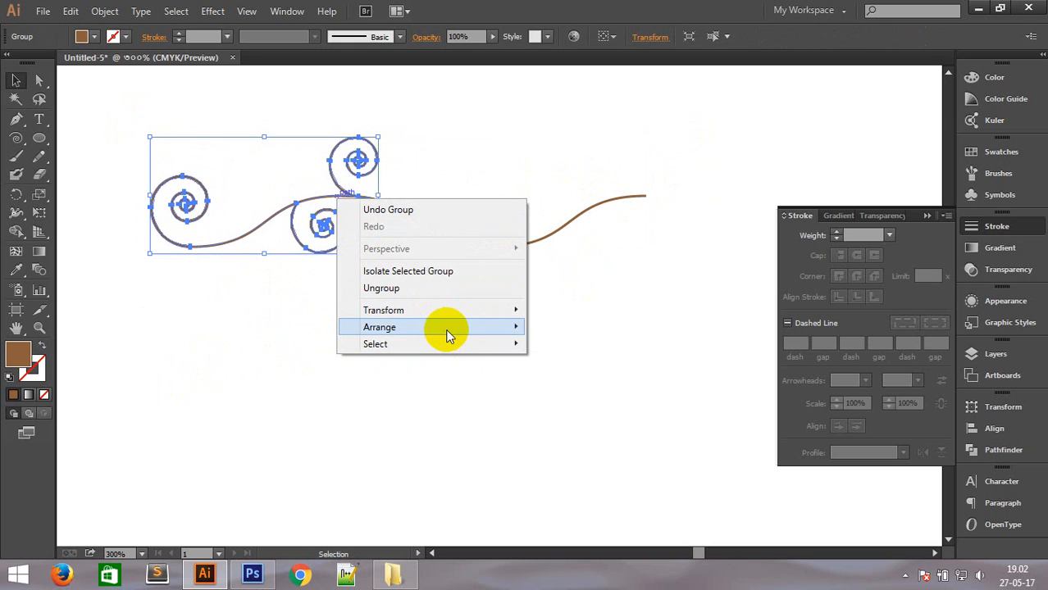
pyautogui.moveTo(450, 314)
pyautogui.click(601, 365)
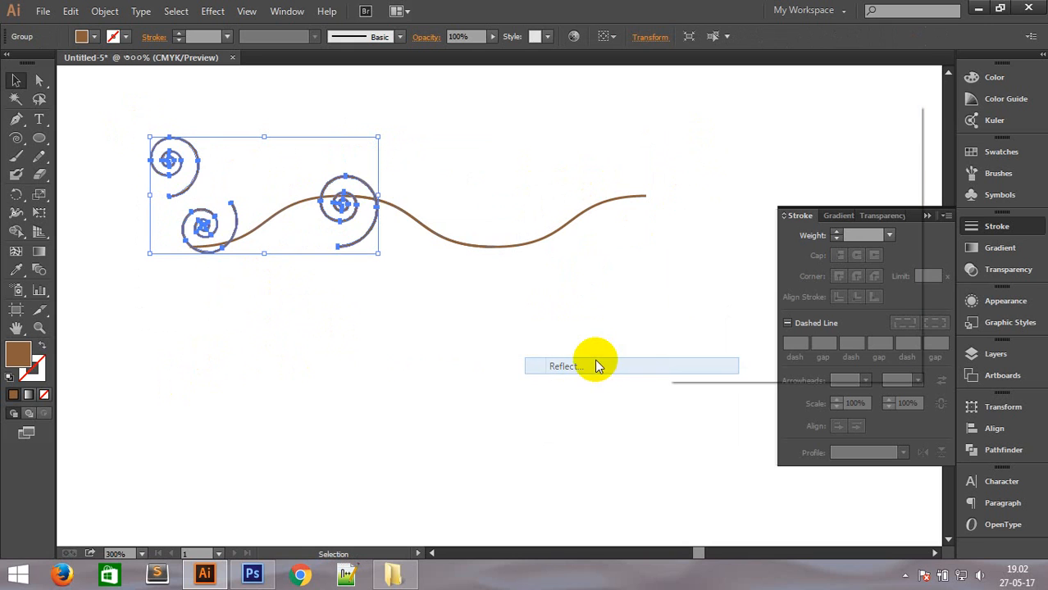
pyautogui.click(872, 347)
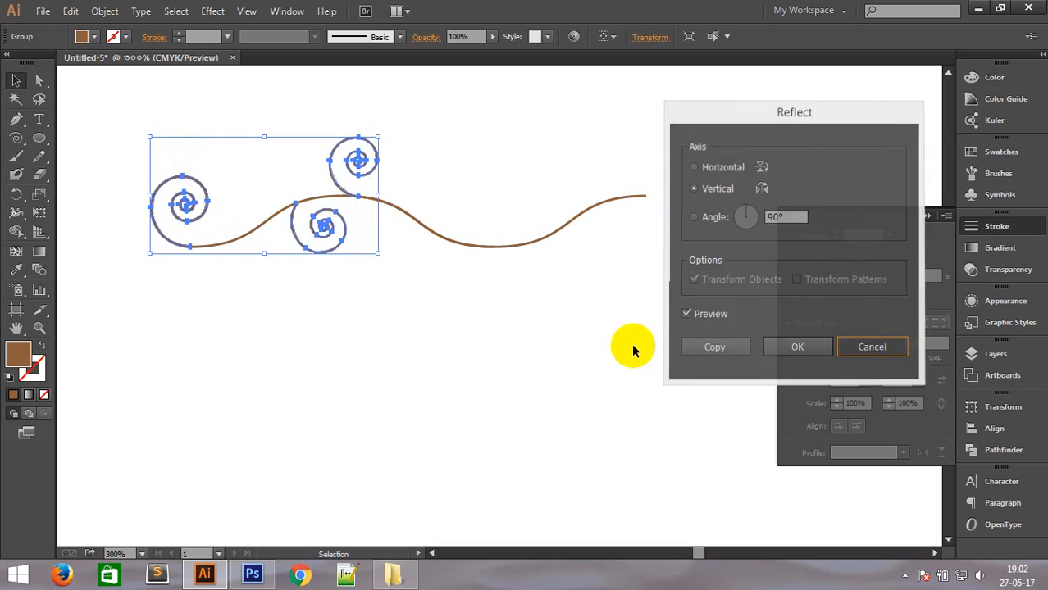
# Group the wave's first path with the grouped spirals.
pyautogui.click(353, 215)
pyautogui.click(250, 237)
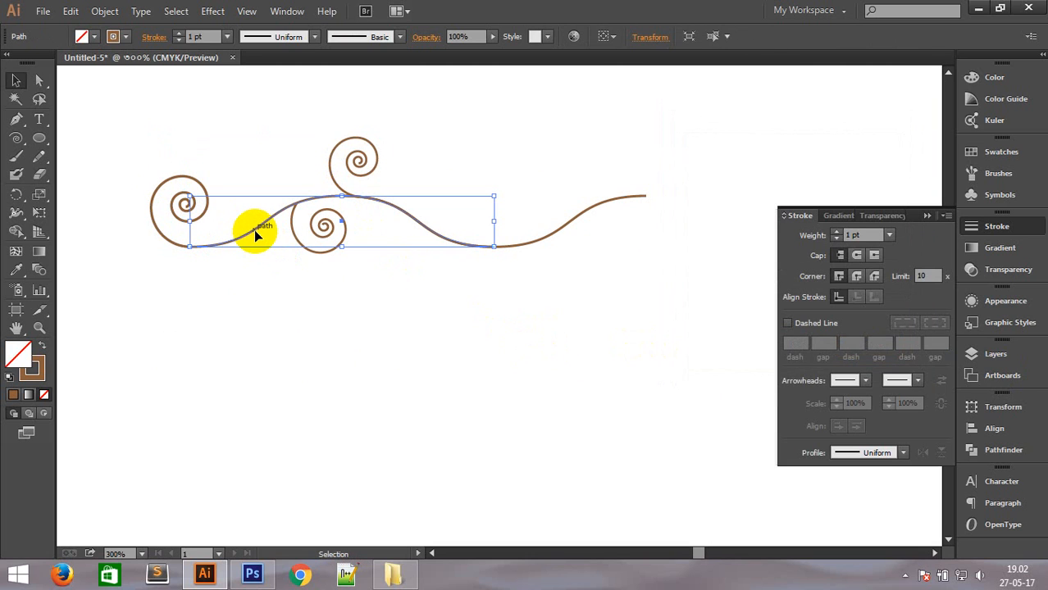
pyautogui.keyDown('shift'); pyautogui.click(367, 162); pyautogui.keyUp('shift')
pyautogui.rightClick(366, 161)
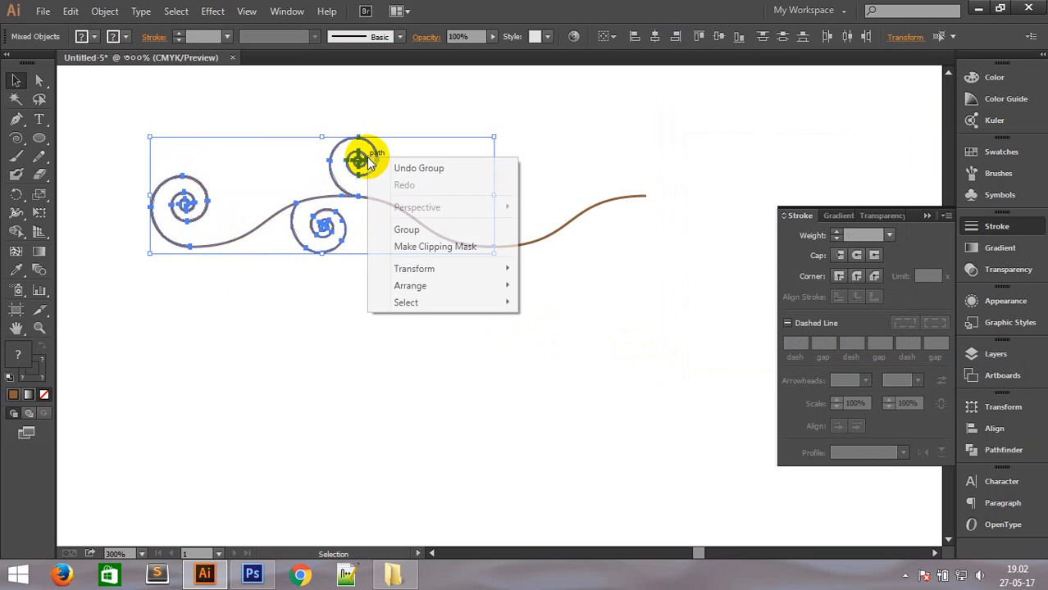
pyautogui.click(422, 230)
# Create a copy of the ornament group reflected across the vertical axis and join it to the original's end at the central trough.
pyautogui.rightClick(312, 194)
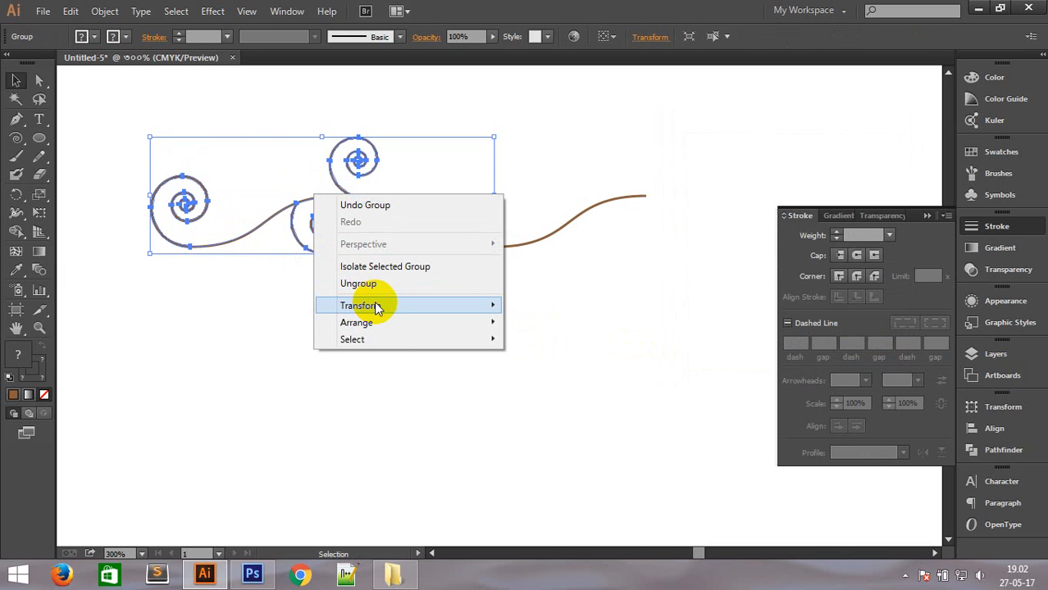
pyautogui.moveTo(374, 305)
pyautogui.click(556, 363)
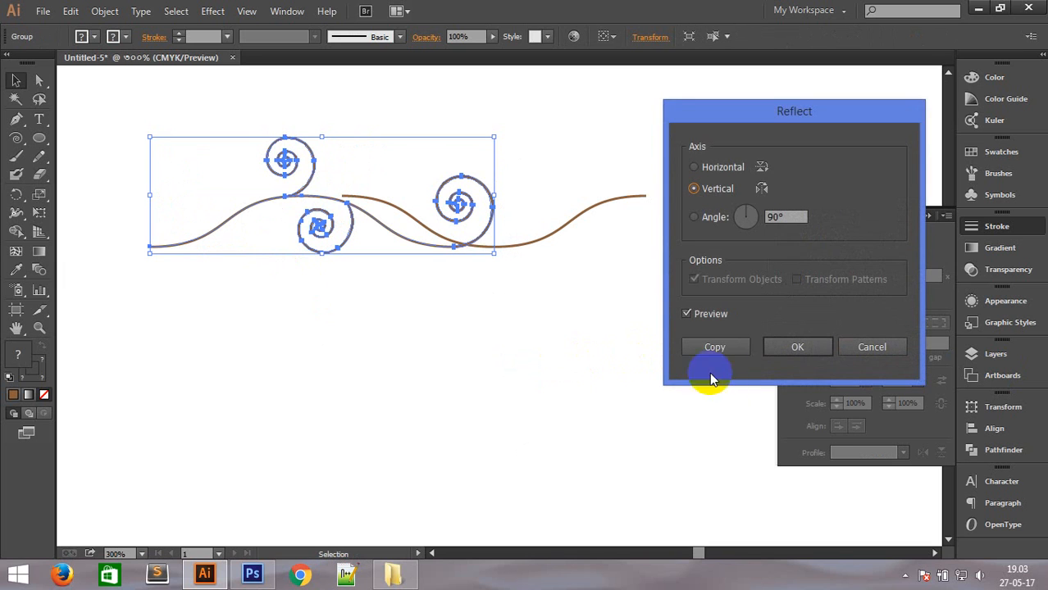
pyautogui.click(715, 347)
pyautogui.moveTo(238, 213); pyautogui.dragTo(584, 207)
pyautogui.click(563, 354)
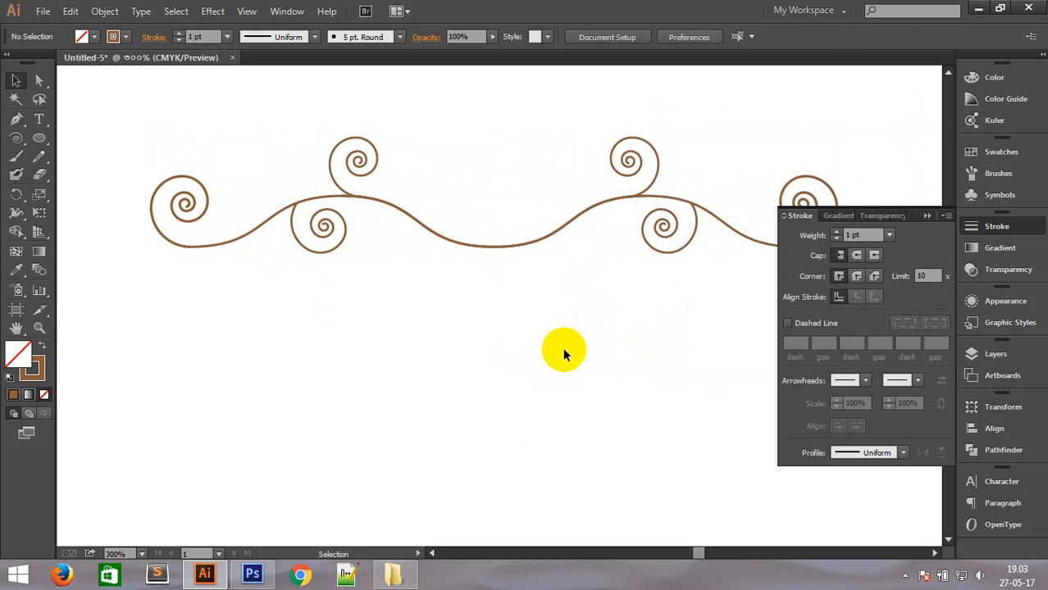
# Check the two ornament halves by moving the mirrored half away from the original, and undo the move.
pyautogui.keyDown('ctrl'); pyautogui.keyDown('alt'); pyautogui.click(596, 317); pyautogui.keyUp('alt'); pyautogui.keyUp('ctrl')
pyautogui.hotkey('ctrl', 'a')
pyautogui.click(429, 271)
pyautogui.click(433, 261)
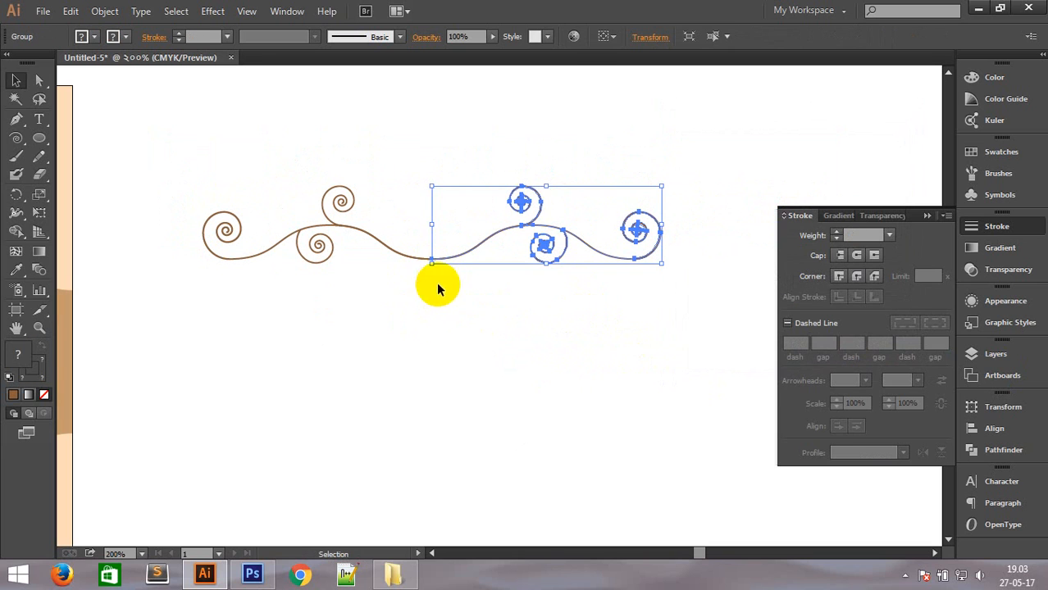
pyautogui.click(407, 257)
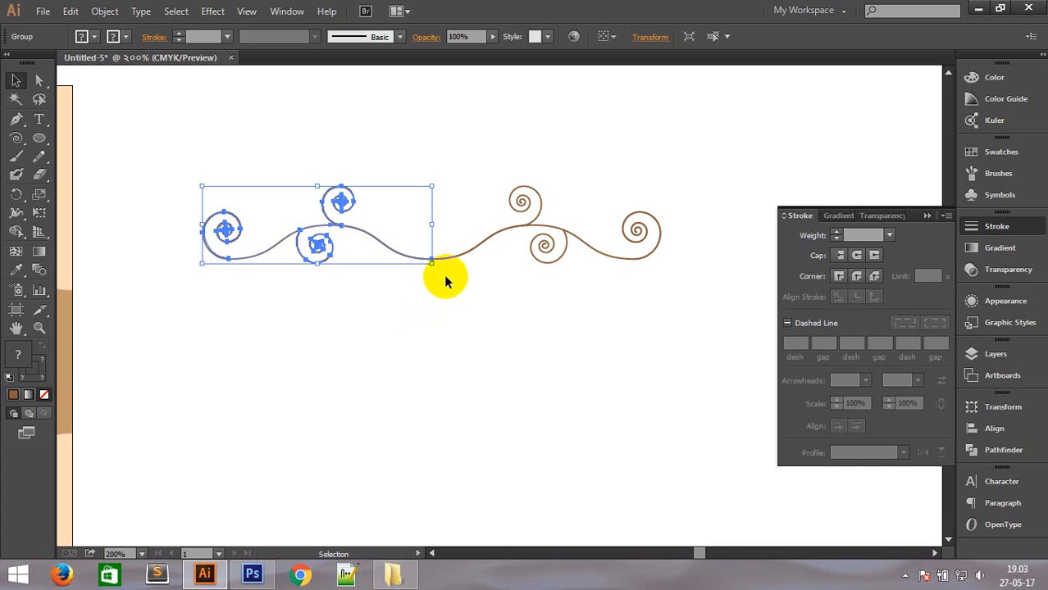
pyautogui.moveTo(455, 261); pyautogui.dragTo(515, 257)
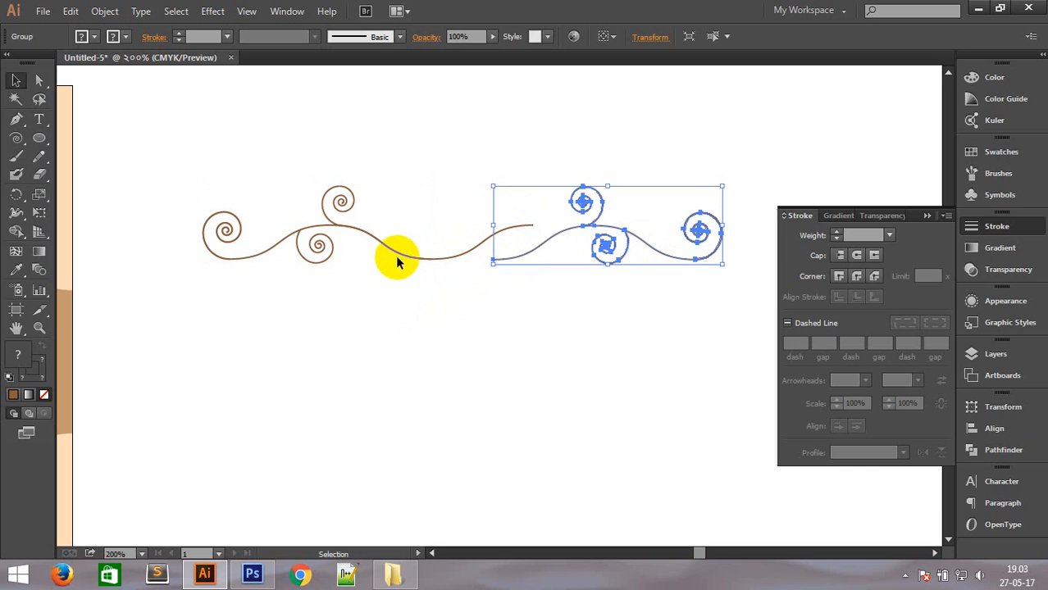
pyautogui.hotkey('ctrl', 'z')
# Group the original and mirrored ornament halves into one object.
pyautogui.keyDown('shift'); pyautogui.click(325, 199); pyautogui.keyUp('shift')
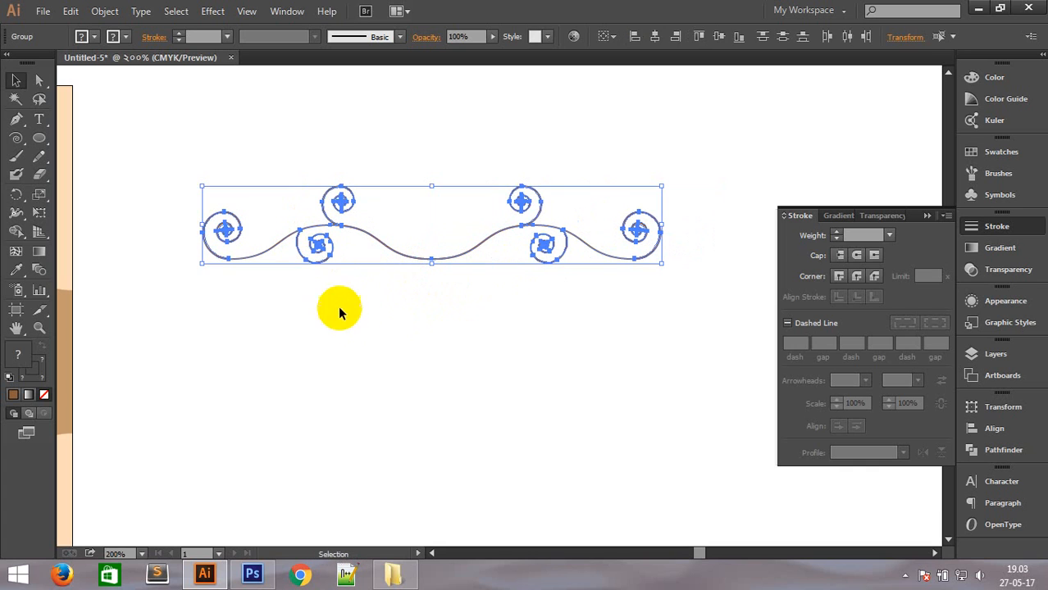
pyautogui.hotkey('ctrl', 'g')
pyautogui.click(355, 322)
# Pull the lowest anchor of the separate middle wave path down to about Y 1.66 in, forming a deeper curve below the central trough.
pyautogui.click(419, 257)
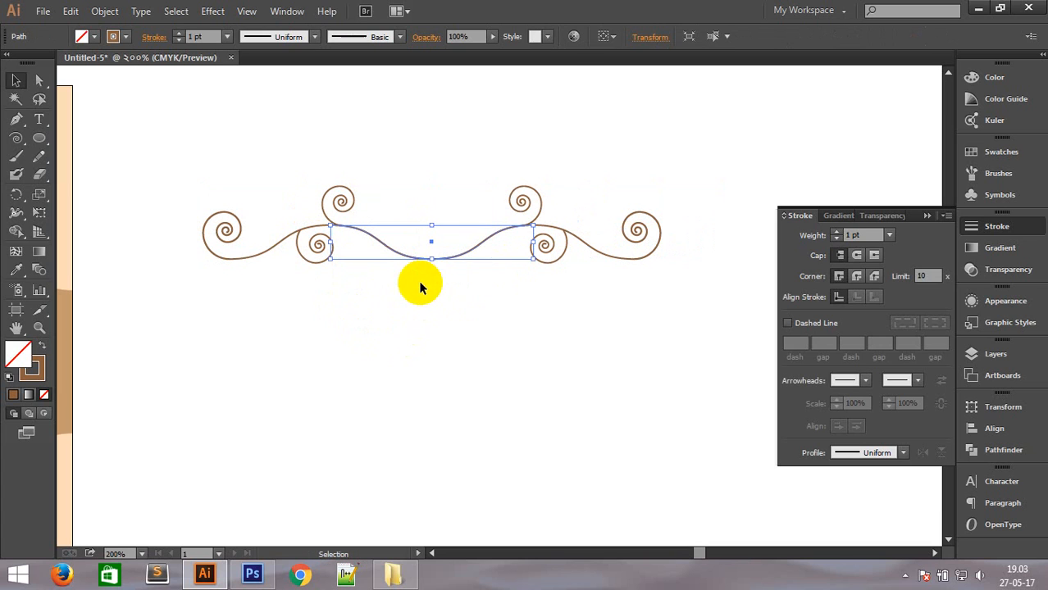
pyautogui.click(39, 80)
pyautogui.click(420, 255)
pyautogui.hotkey('ctrl', 'space')
pyautogui.moveTo(287, 187); pyautogui.dragTo(541, 354)
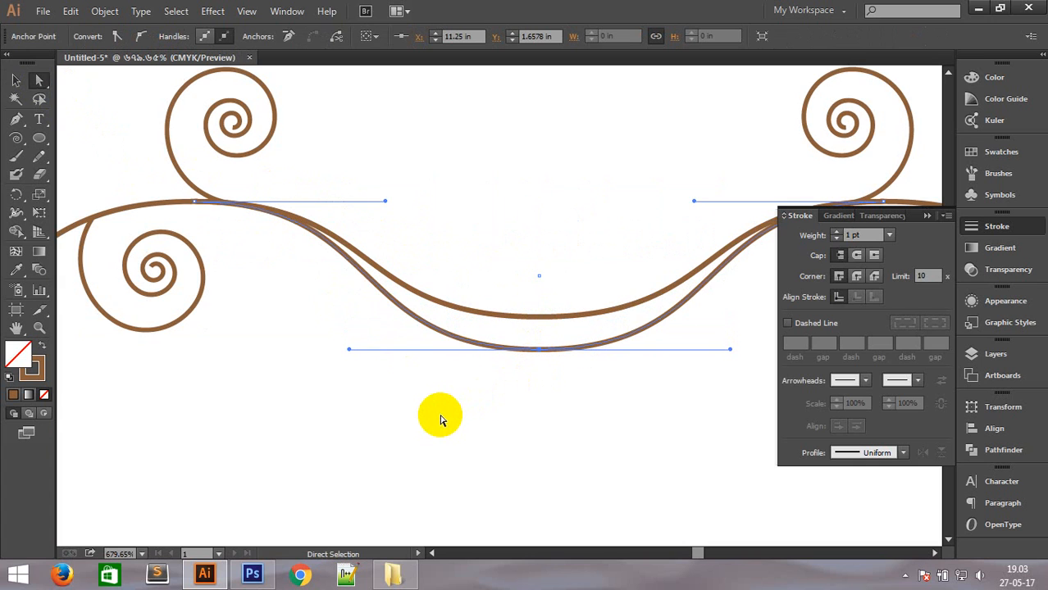
# Undo the deepened trough anchor, try pulling it down to about Y 1.61 in instead, and undo that too.
pyautogui.hotkey('ctrl', 'z')
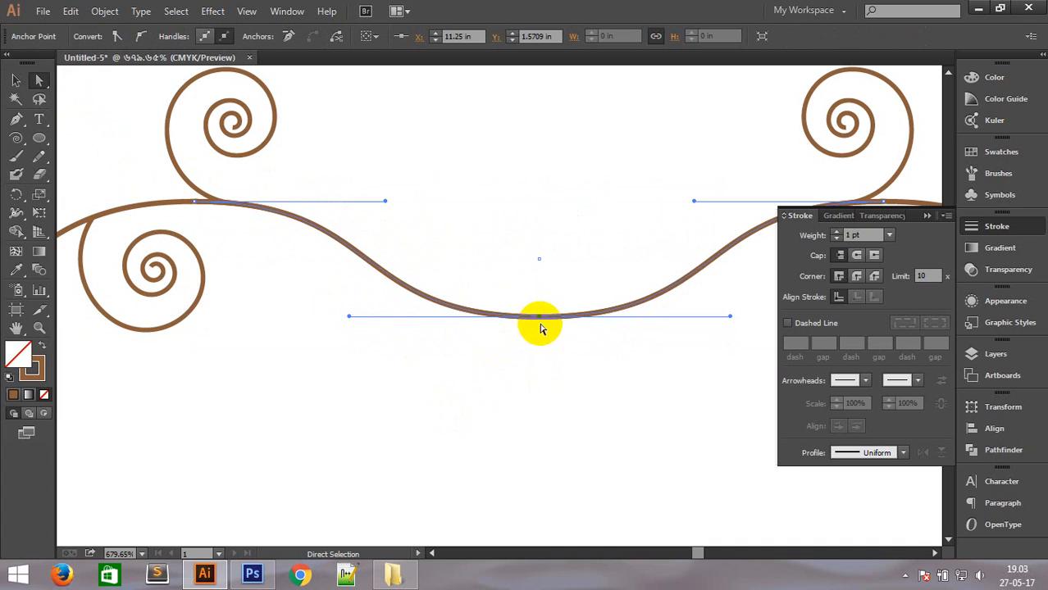
pyautogui.moveTo(539, 321); pyautogui.dragTo(537, 333)
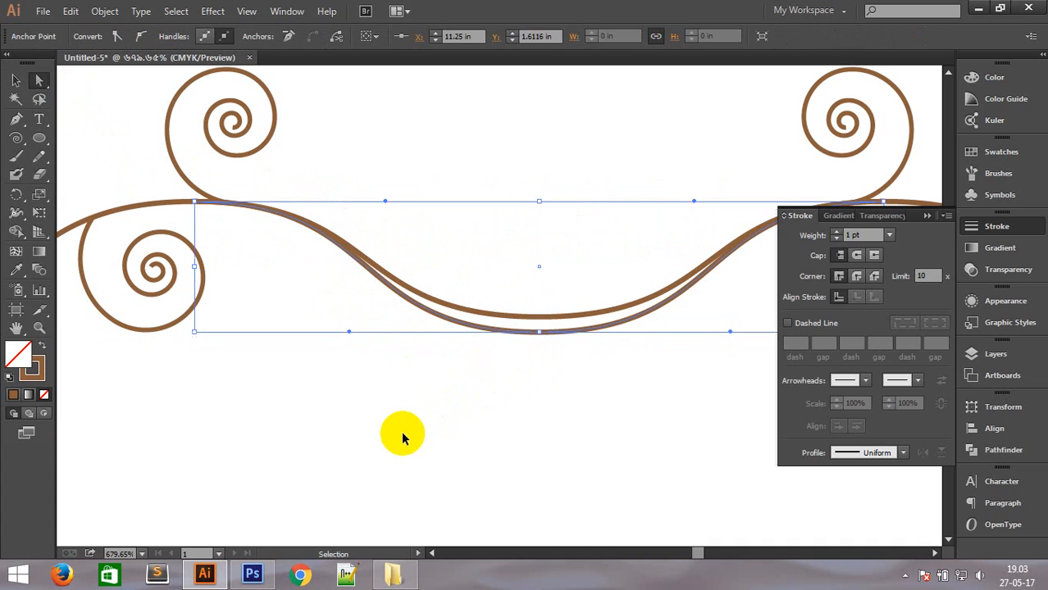
pyautogui.hotkey('ctrl', 'z')
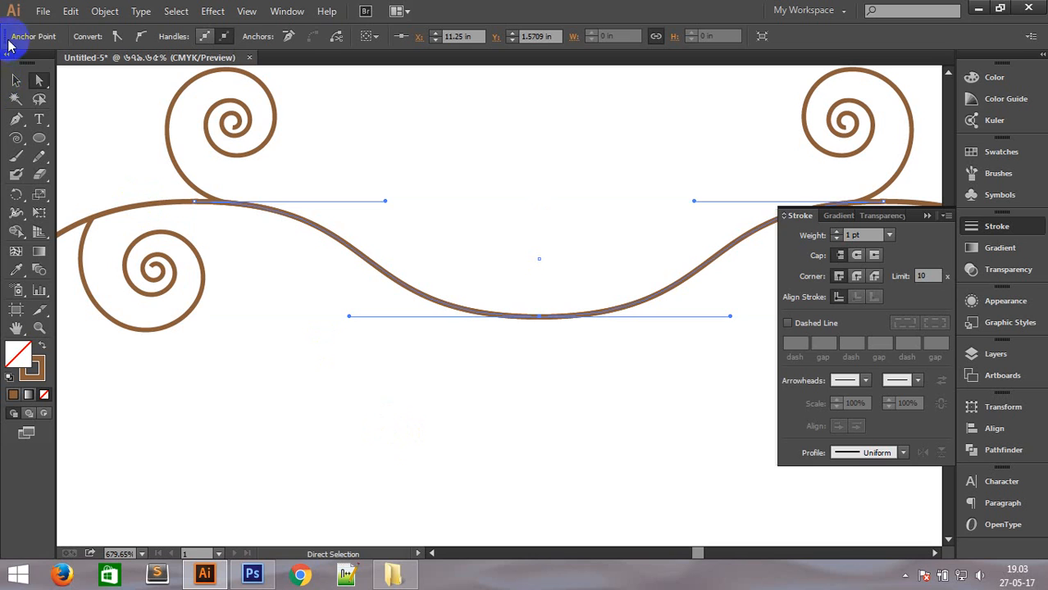
pyautogui.click(16, 80)
pyautogui.click(429, 419)
pyautogui.scroll(-3, 625, 366)
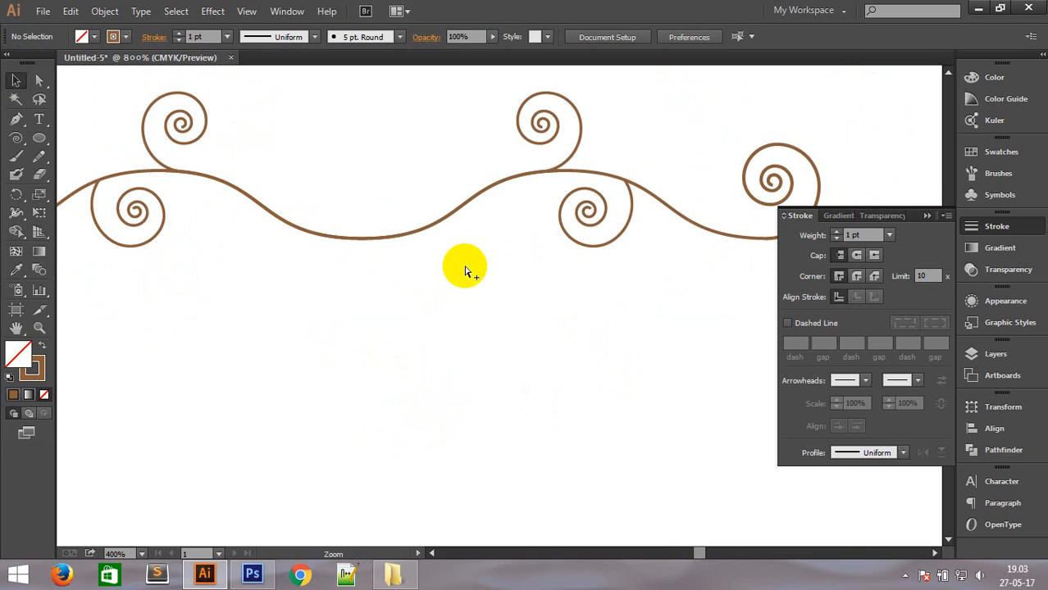
pyautogui.scroll(-1, 496, 328)
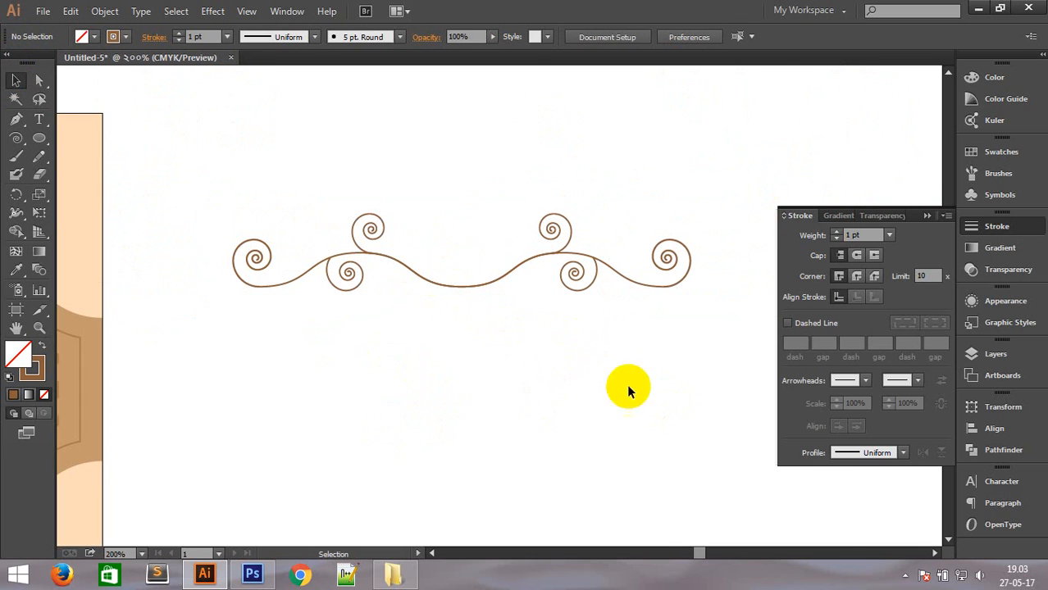
pyautogui.press('a')
pyautogui.hotkey('ctrl', 'a')
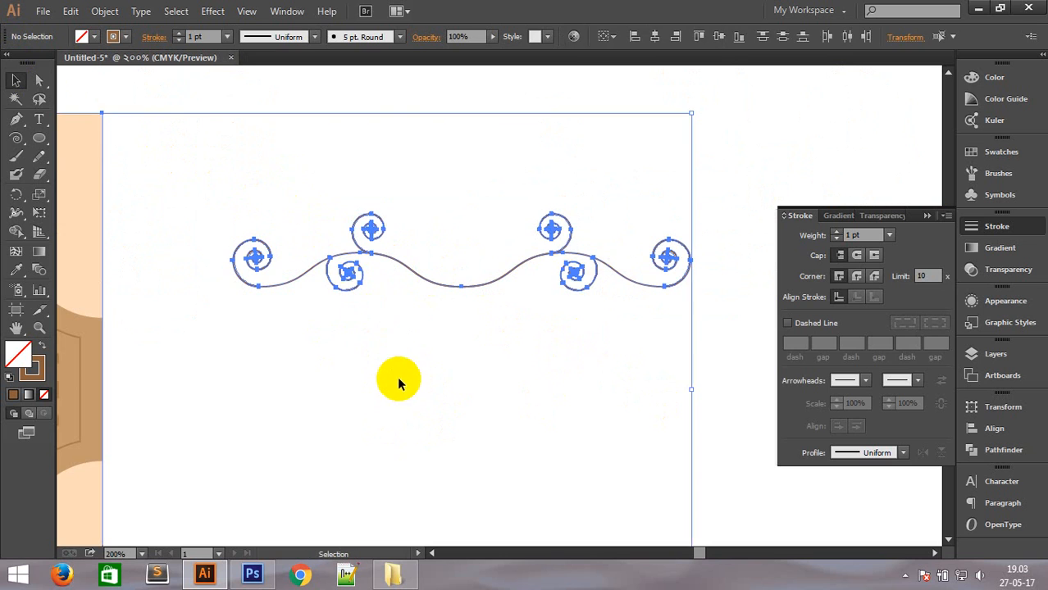
pyautogui.click(398, 378)
pyautogui.keyDown('ctrl'); pyautogui.click(650, 364); pyautogui.keyUp('ctrl')
# Draw a brown outlined circle from its centre just above the ornament's central trough.
pyautogui.moveTo(650, 364); pyautogui.dragTo(544, 458)
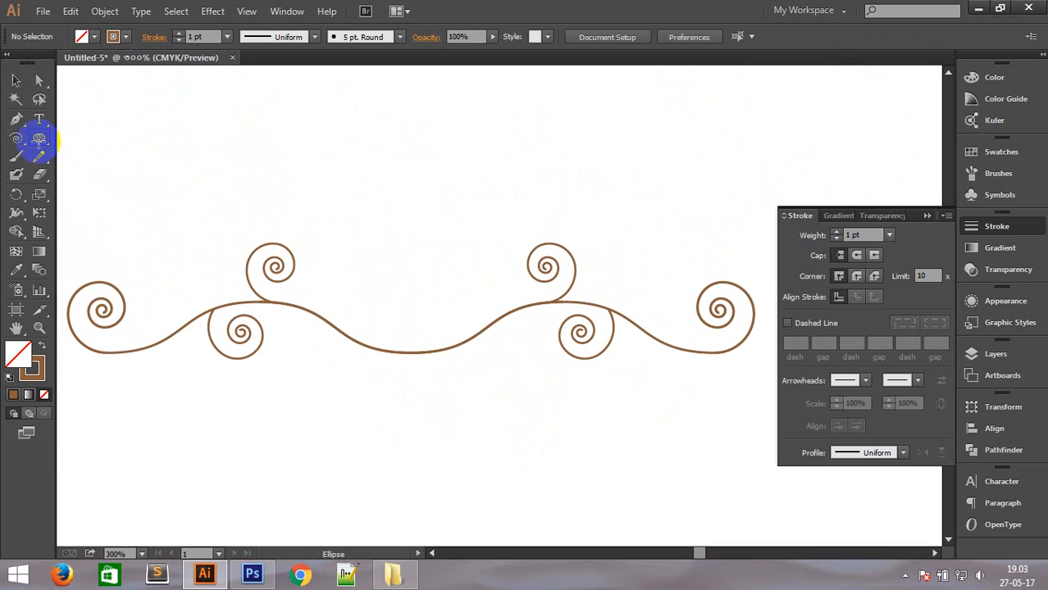
pyautogui.moveTo(401, 273); pyautogui.dragTo(453, 343)
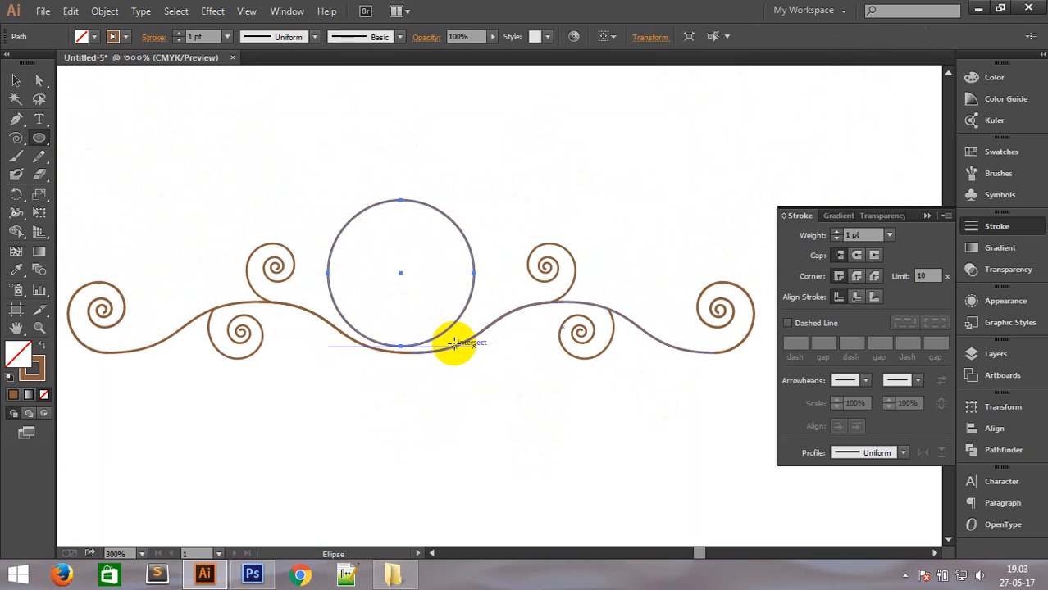
pyautogui.click(15, 80)
pyautogui.click(312, 430)
# Move the circle clear of the ornament and group all the ornament's wave and spiral pieces into one object.
pyautogui.moveTo(181, 215); pyautogui.dragTo(527, 369)
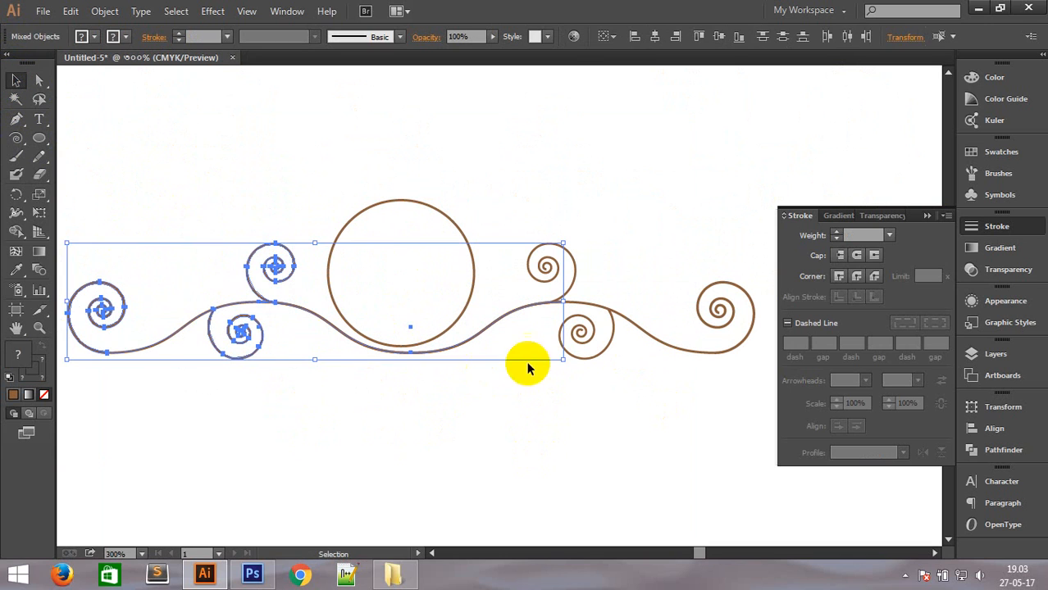
pyautogui.click(418, 493)
pyautogui.moveTo(453, 219); pyautogui.dragTo(497, 78)
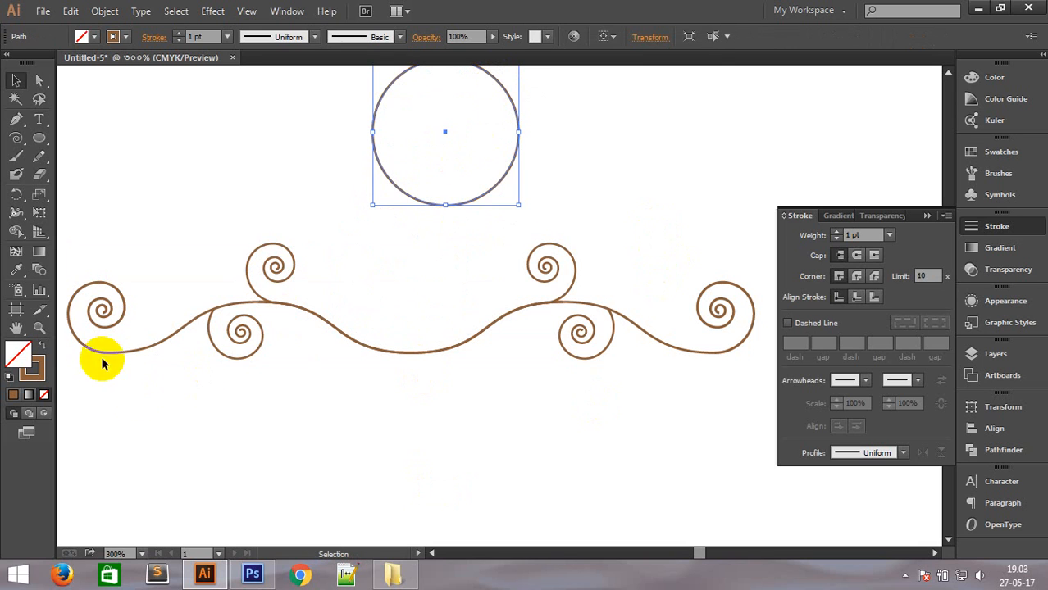
pyautogui.moveTo(699, 428); pyautogui.dragTo(188, 278)
pyautogui.rightClick(260, 276)
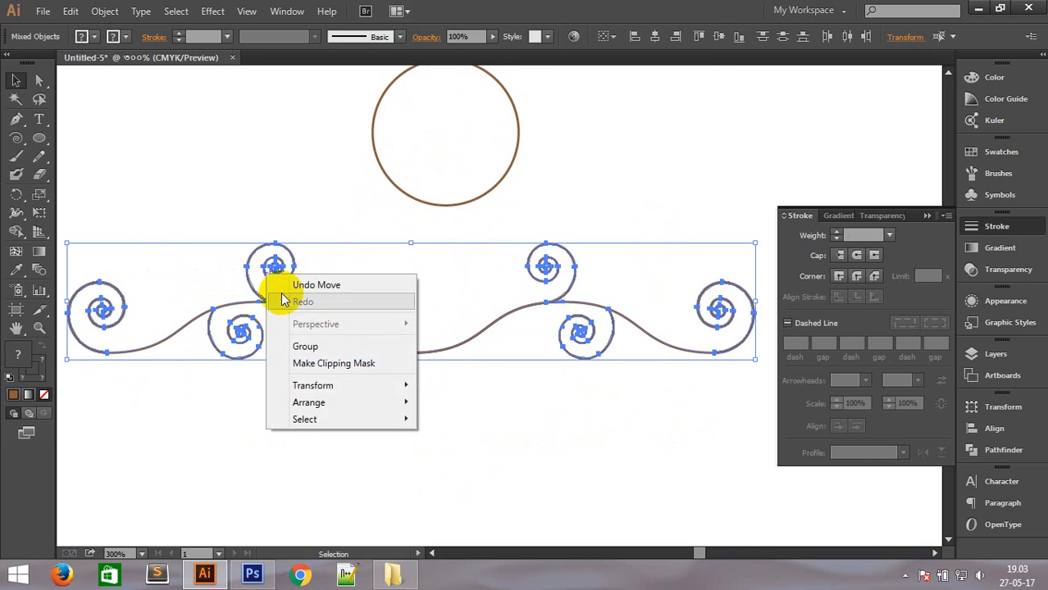
pyautogui.click(305, 347)
pyautogui.click(320, 440)
# Move the circle back onto the central trough and align its horizontal centre with the ornament group.
pyautogui.moveTo(427, 209); pyautogui.dragTo(391, 351)
pyautogui.moveTo(192, 128); pyautogui.dragTo(644, 403)
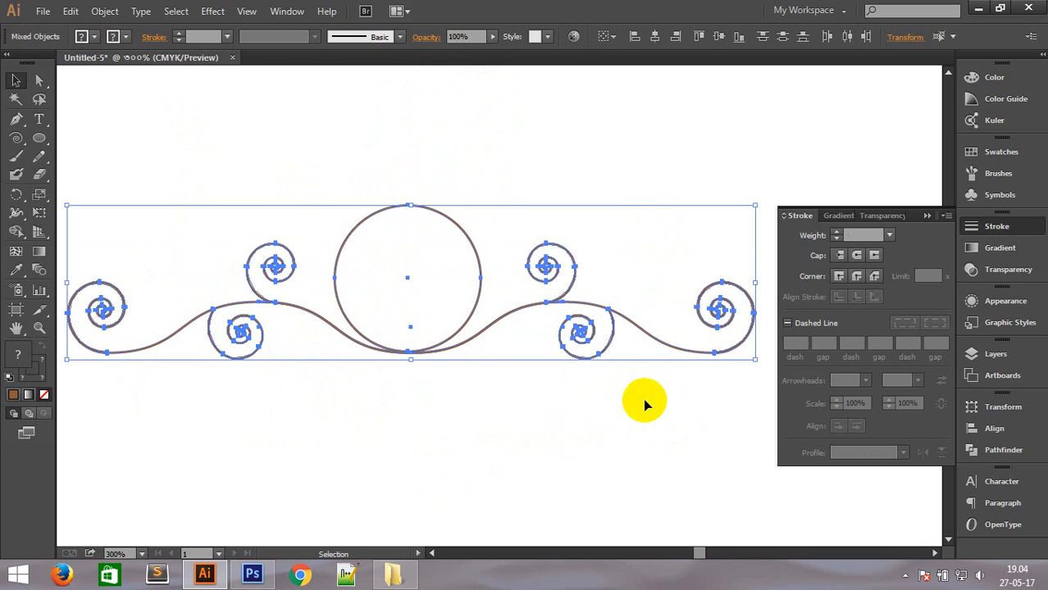
pyautogui.click(656, 45)
pyautogui.click(480, 129)
# Enlarge the central circle slightly about its centre, scaling its stroke to 1.095 pt.
pyautogui.hotkey('ctrl', 'space')
pyautogui.moveTo(271, 210); pyautogui.dragTo(565, 394)
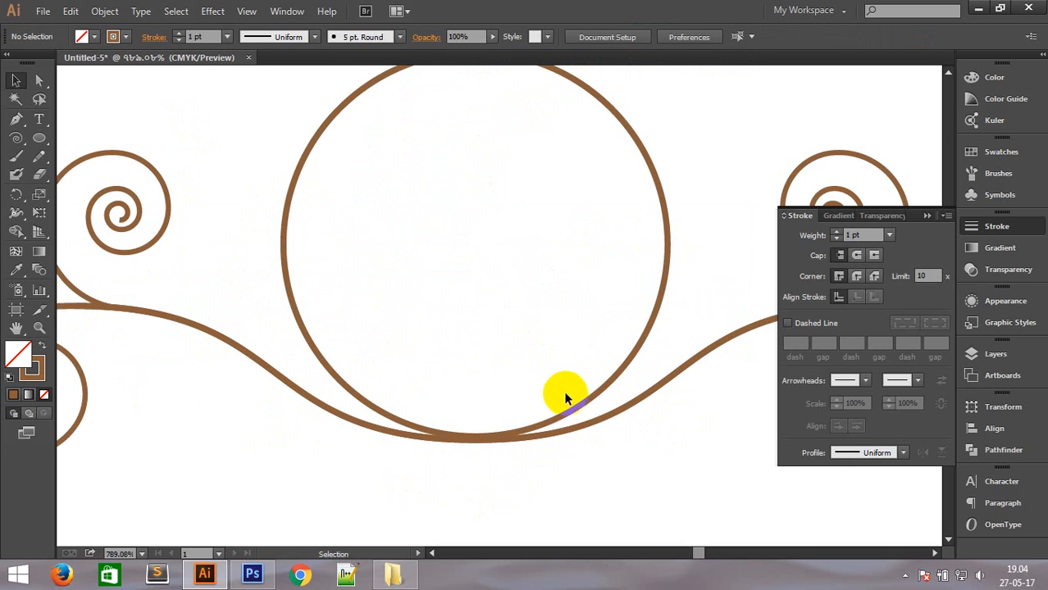
pyautogui.keyDown('ctrl'); pyautogui.keyDown('alt'); pyautogui.click(563, 261); pyautogui.keyUp('alt'); pyautogui.keyUp('ctrl')
pyautogui.click(441, 237)
pyautogui.moveTo(509, 233); pyautogui.dragTo(517, 221)
# Move the enlarged circle straight up so that its lowest point rests on the wave's central trough.
pyautogui.moveTo(312, 320); pyautogui.dragTo(521, 518)
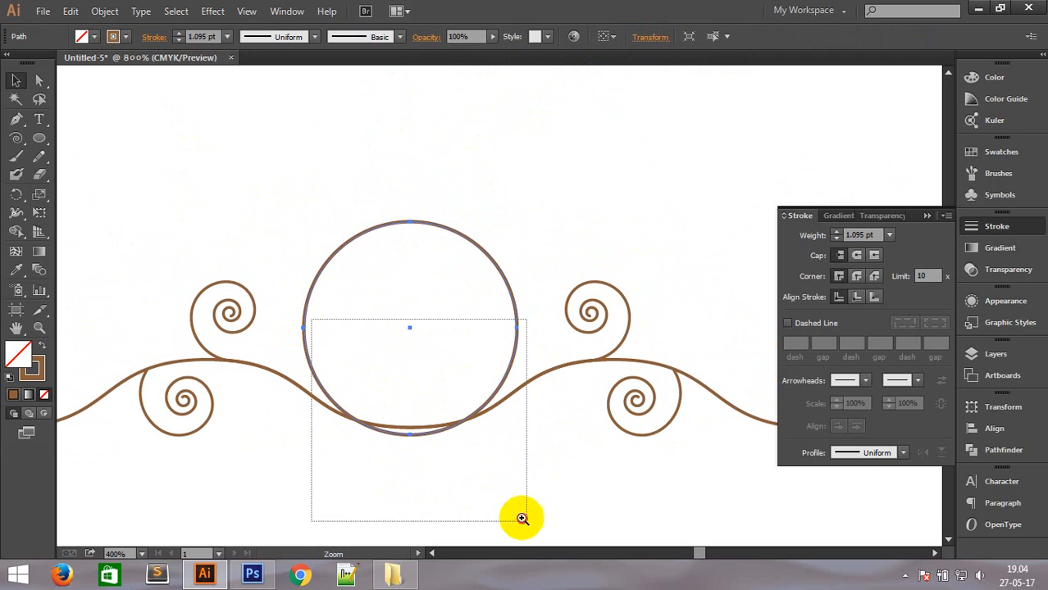
pyautogui.moveTo(466, 337); pyautogui.dragTo(471, 328)
pyautogui.click(485, 403)
# Draw a small circle centred above the large circle and swap its colours to a brown fill without stroke.
pyautogui.keyDown('ctrl'); pyautogui.keyDown('alt'); pyautogui.click(509, 263); pyautogui.keyUp('alt'); pyautogui.keyUp('ctrl')
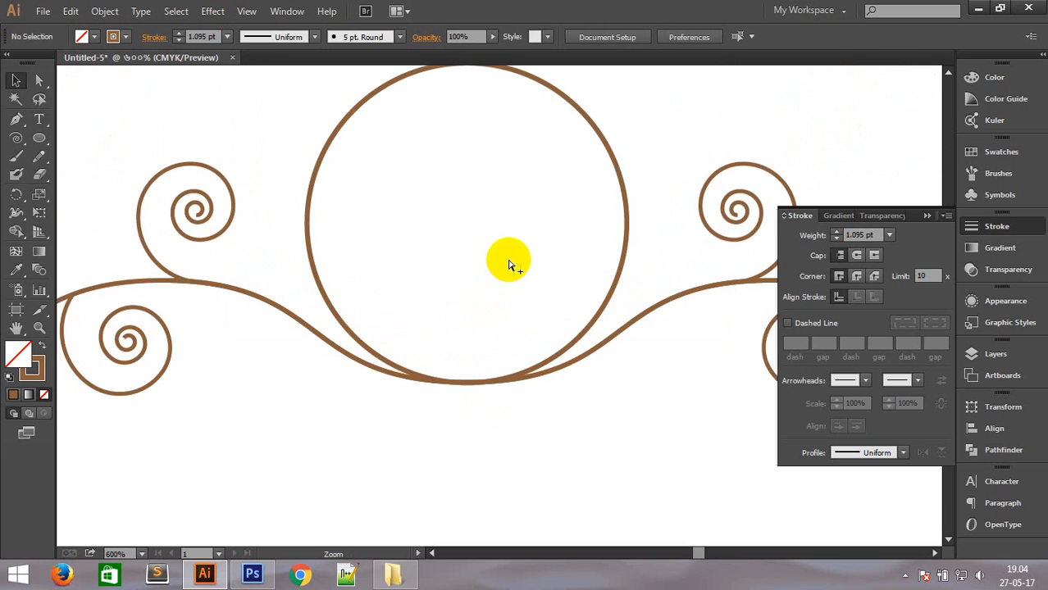
pyautogui.keyDown('ctrl'); pyautogui.keyDown('alt'); pyautogui.click(509, 264); pyautogui.keyUp('alt'); pyautogui.keyUp('ctrl')
pyautogui.keyDown('ctrl'); pyautogui.keyDown('alt'); pyautogui.click(518, 303); pyautogui.keyUp('alt'); pyautogui.keyUp('ctrl')
pyautogui.keyDown('ctrl'); pyautogui.keyDown('alt'); pyautogui.click(574, 302); pyautogui.keyUp('alt'); pyautogui.keyUp('ctrl')
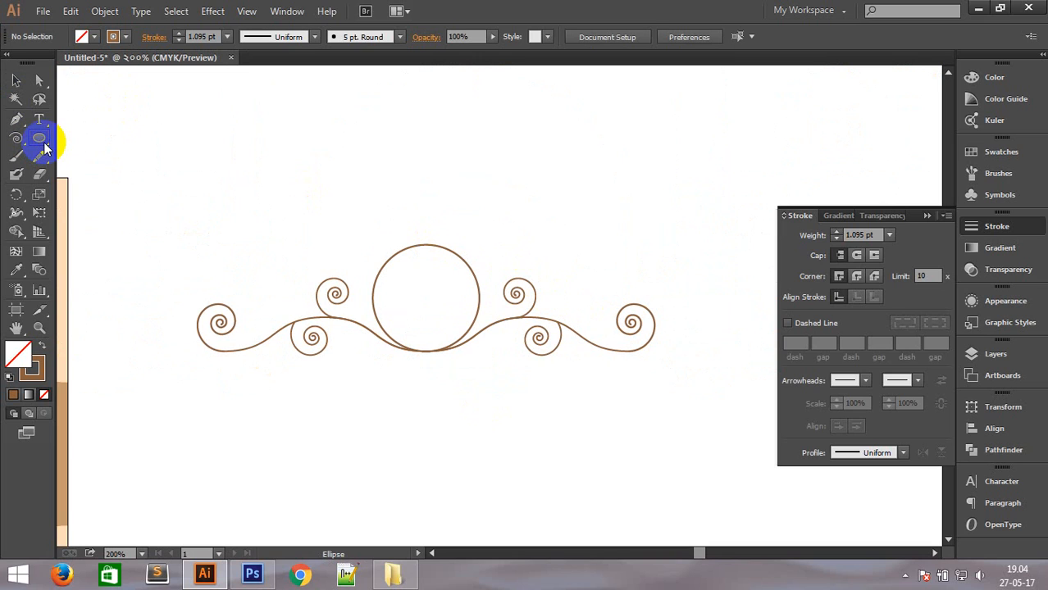
pyautogui.moveTo(426, 197); pyautogui.dragTo(432, 207)
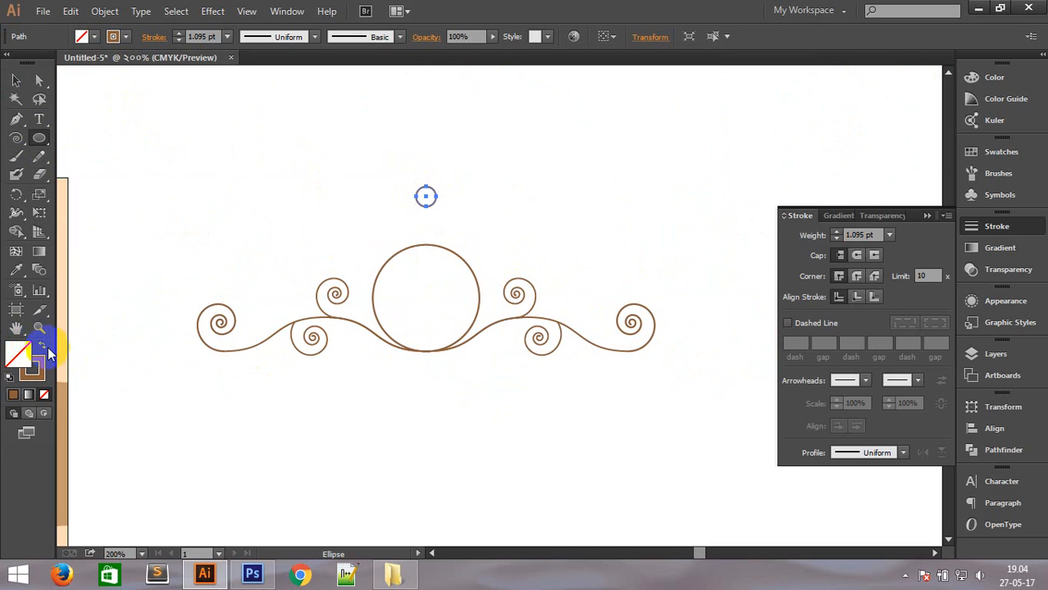
pyautogui.click(42, 349)
pyautogui.click(15, 80)
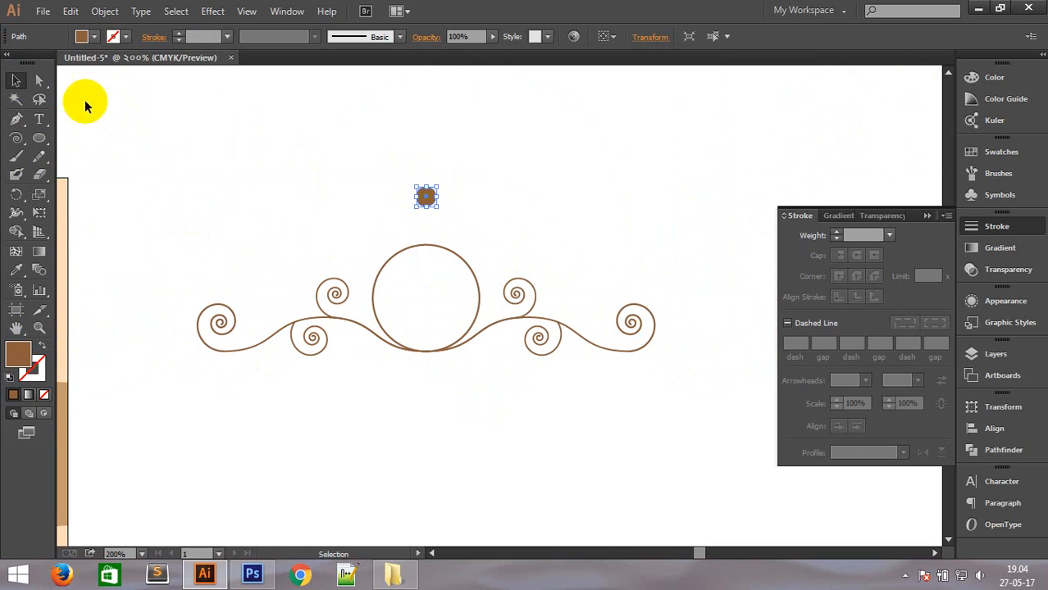
pyautogui.click(263, 191)
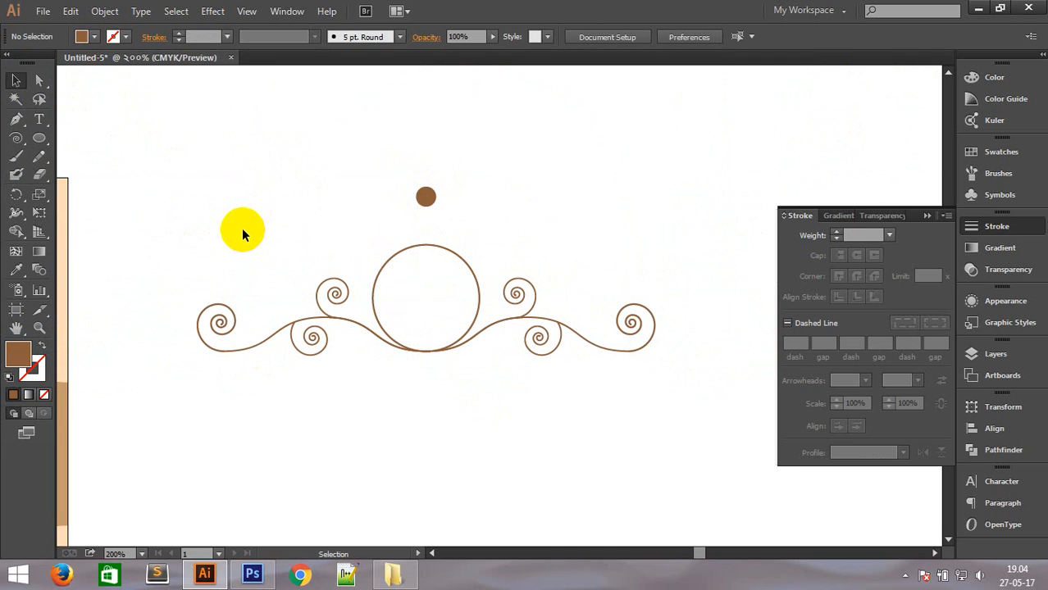
# Move the brown dot down close above the large circle and shrink it to roughly two-thirds of its size.
pyautogui.moveTo(423, 198); pyautogui.dragTo(415, 223)
pyautogui.click(484, 429)
pyautogui.click(424, 224)
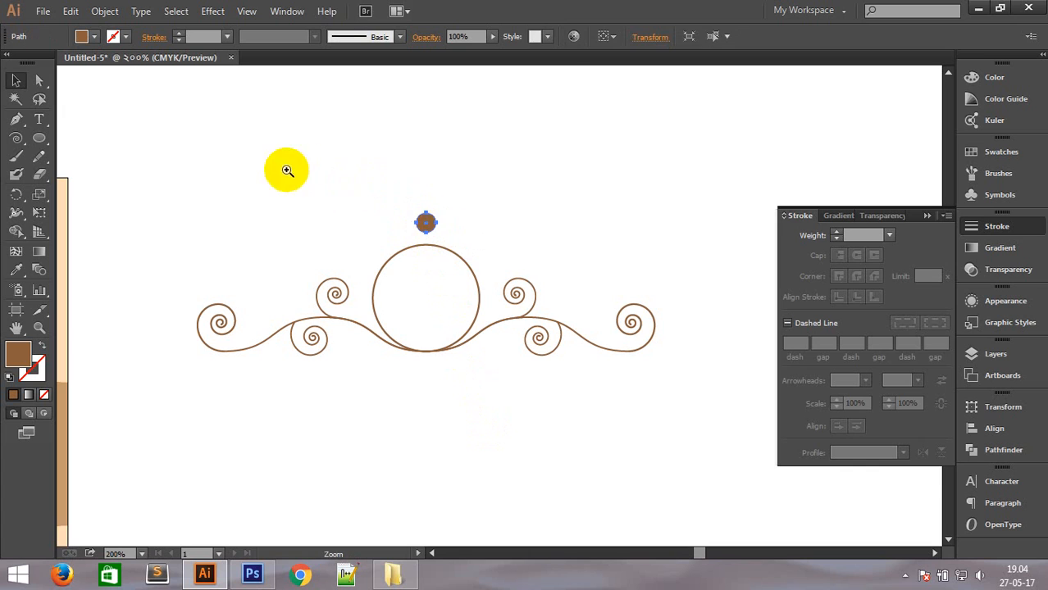
pyautogui.moveTo(283, 168); pyautogui.dragTo(636, 452)
pyautogui.moveTo(446, 171)
pyautogui.mouseDown()
pyautogui.moveTo(428, 163)
pyautogui.moveTo(432, 170)
pyautogui.mouseUp()
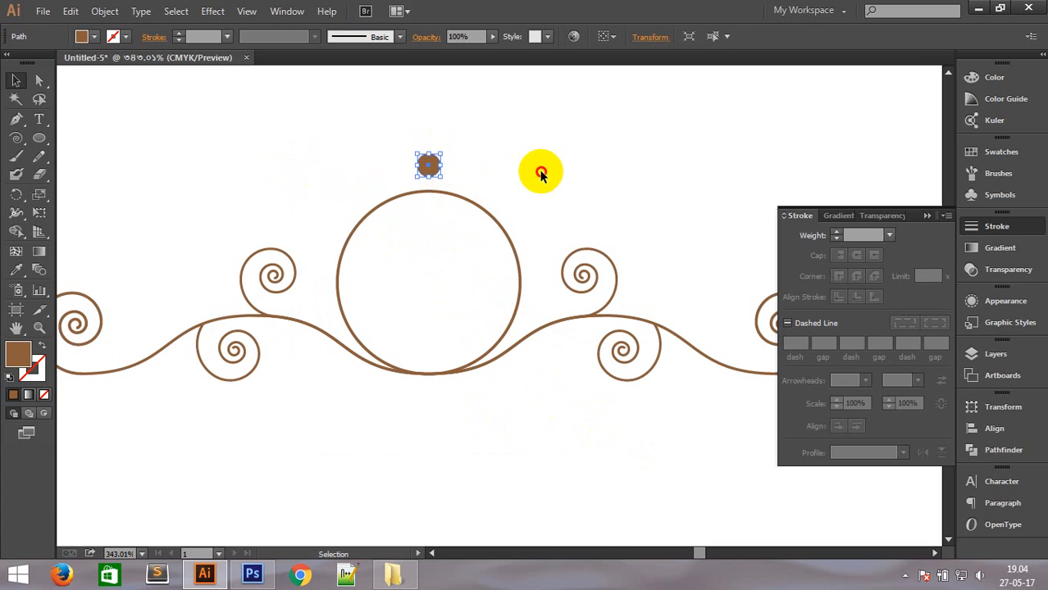
pyautogui.click(540, 171)
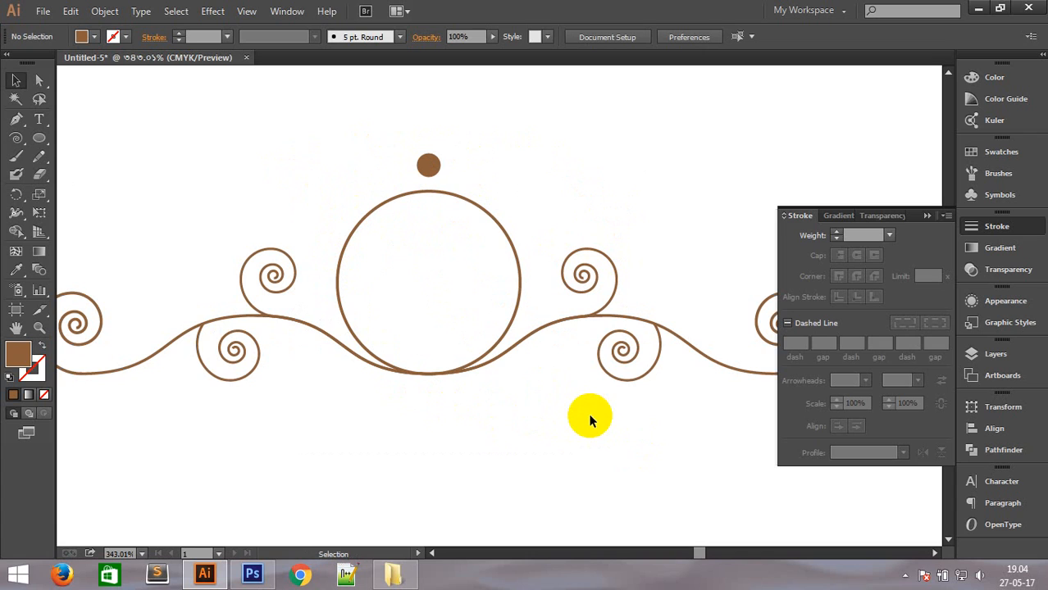
pyautogui.click(428, 165)
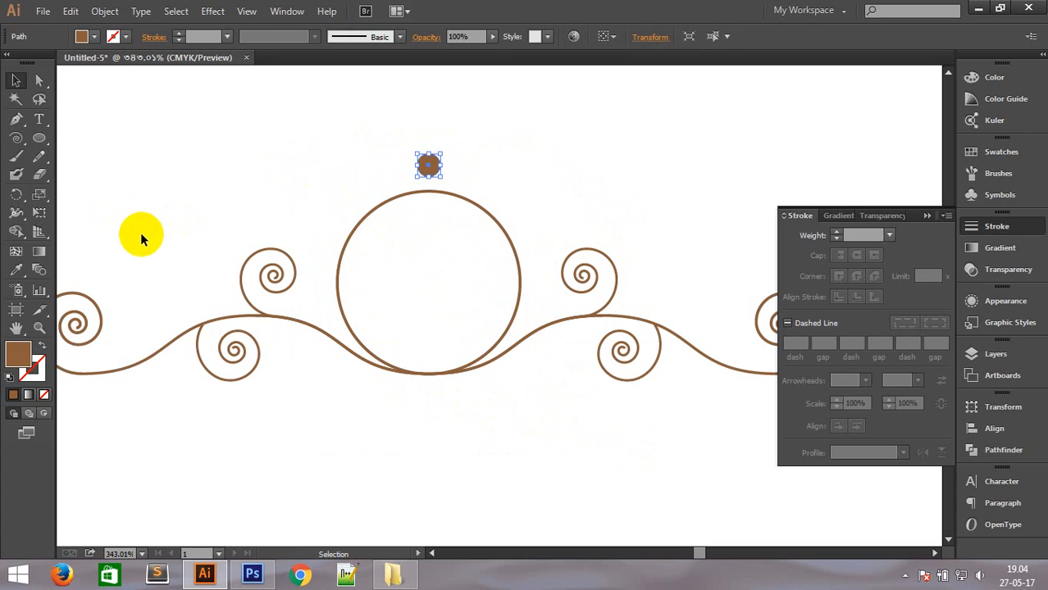
pyautogui.click(17, 195)
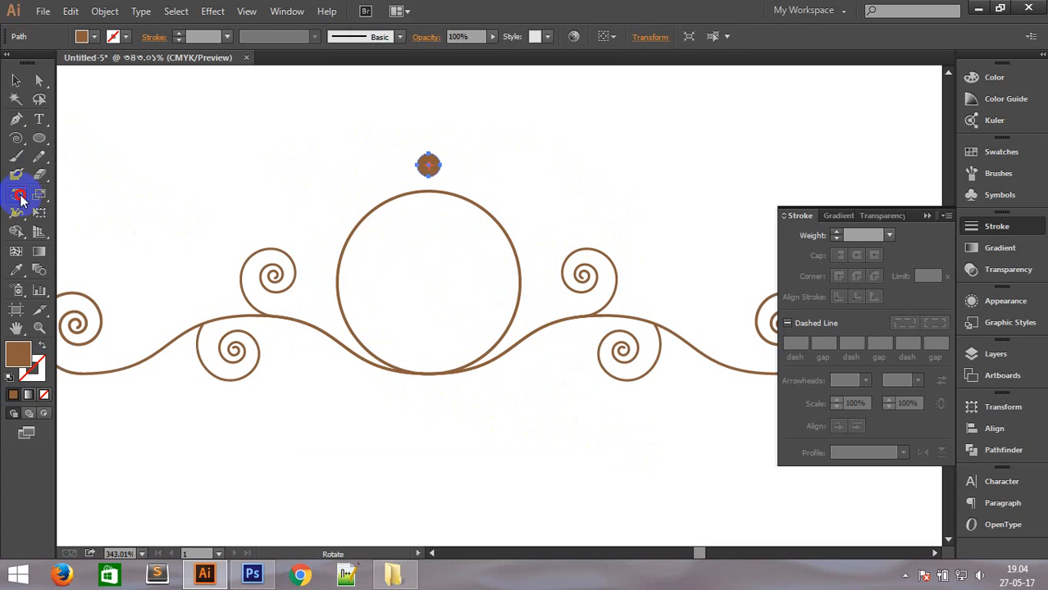
pyautogui.moveTo(428, 165); pyautogui.dragTo(430, 284)
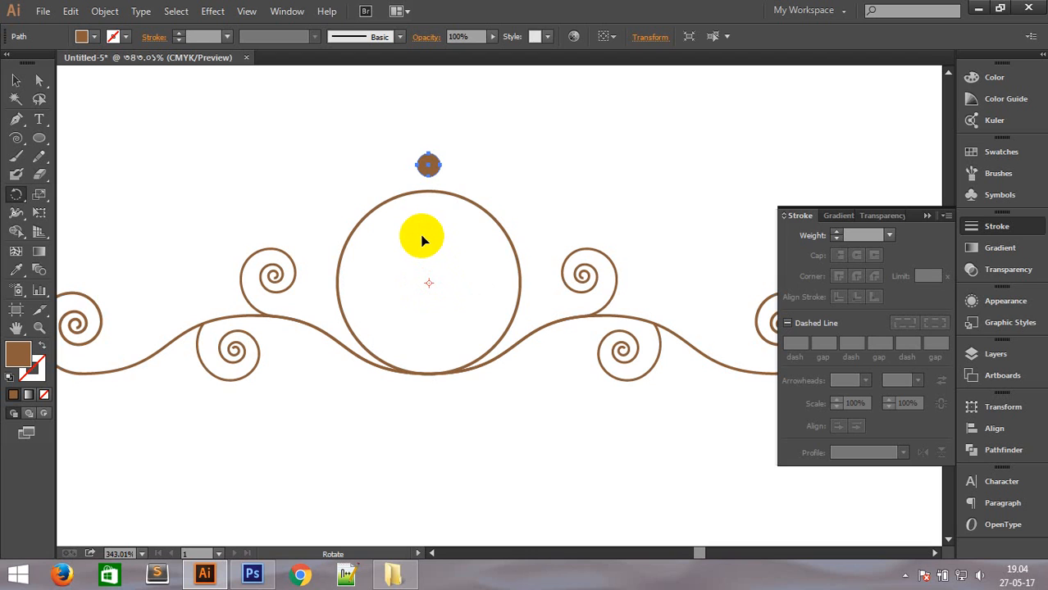
pyautogui.keyDown('alt'); pyautogui.click(429, 282); pyautogui.keyUp('alt')
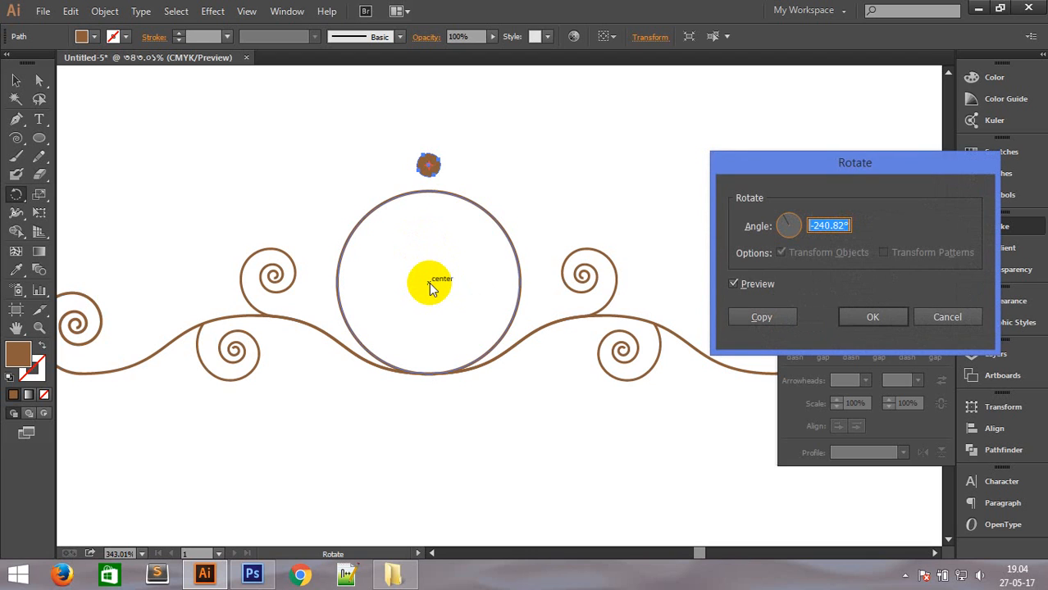
pyautogui.click(940, 316)
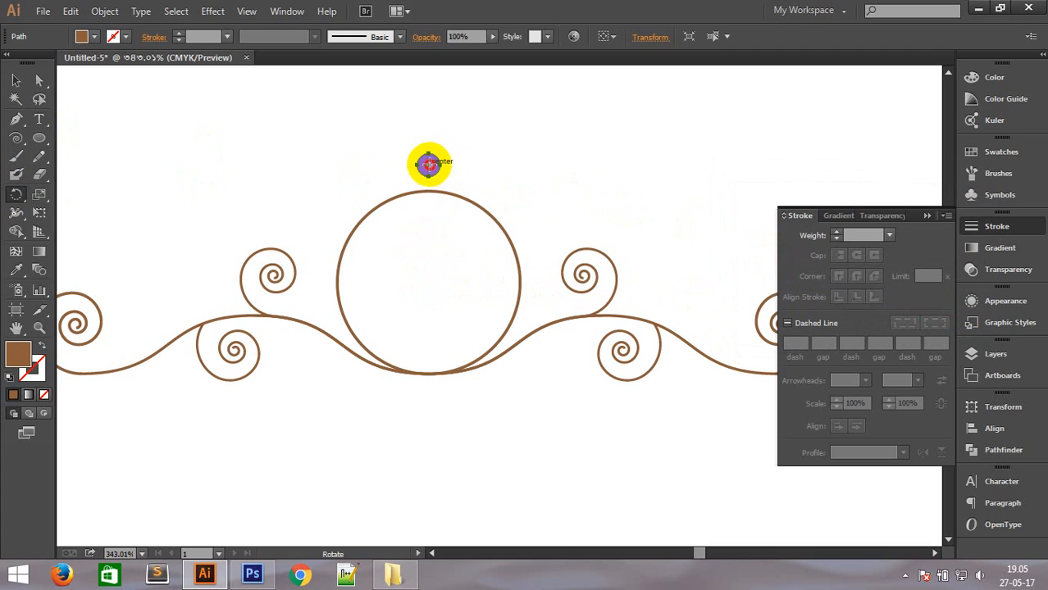
# Try rotating the dot about the large circle's centre with previewed angles of 5° and 10°, and cancel the rotation.
pyautogui.moveTo(428, 165); pyautogui.dragTo(428, 283)
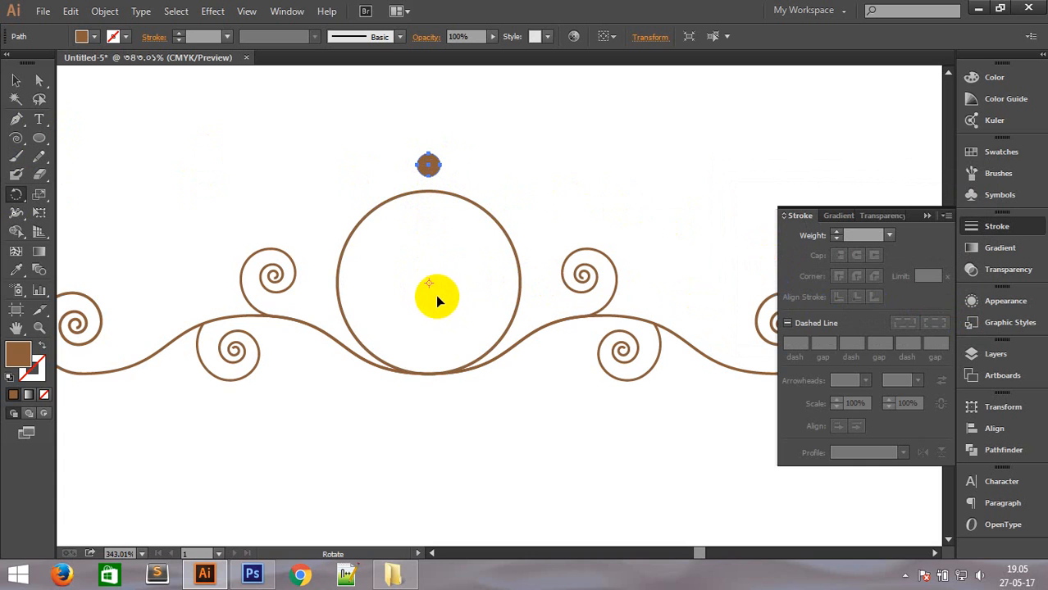
pyautogui.click(429, 283)
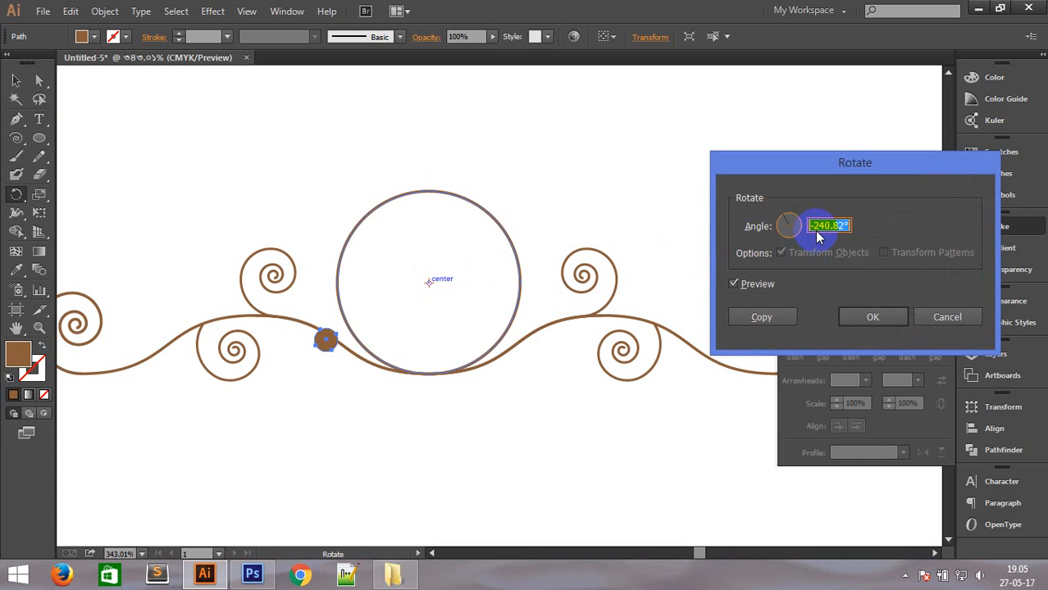
pyautogui.write('5')
pyautogui.click(735, 284)
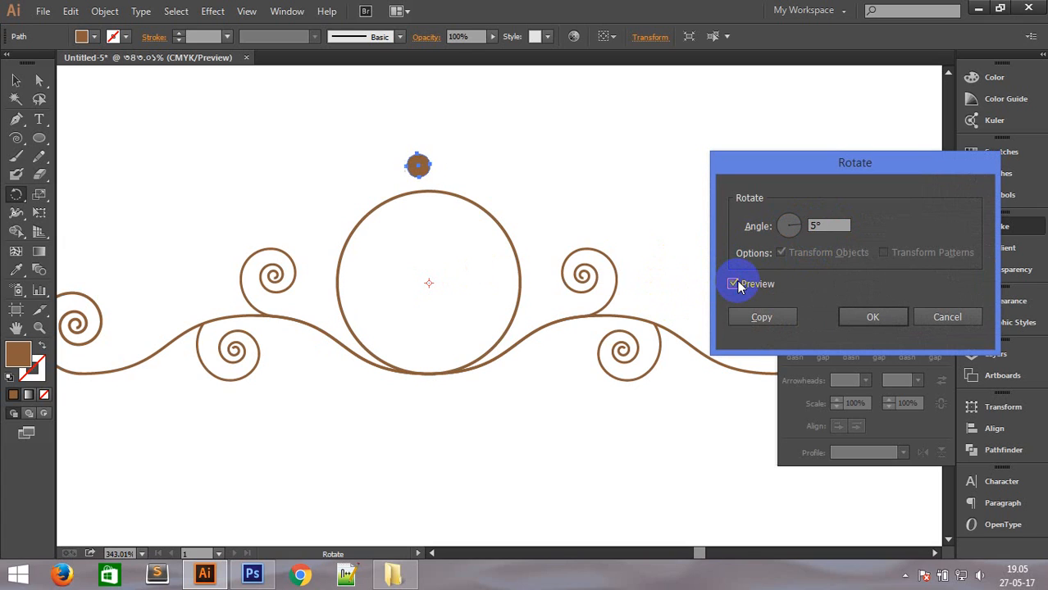
pyautogui.doubleClick(812, 225)
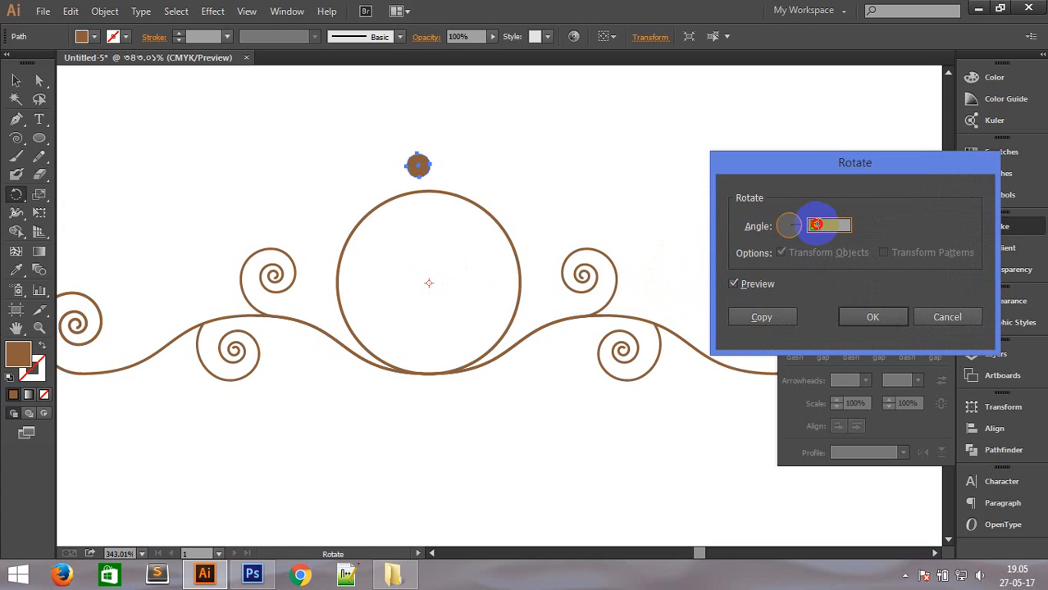
pyautogui.click(735, 284)
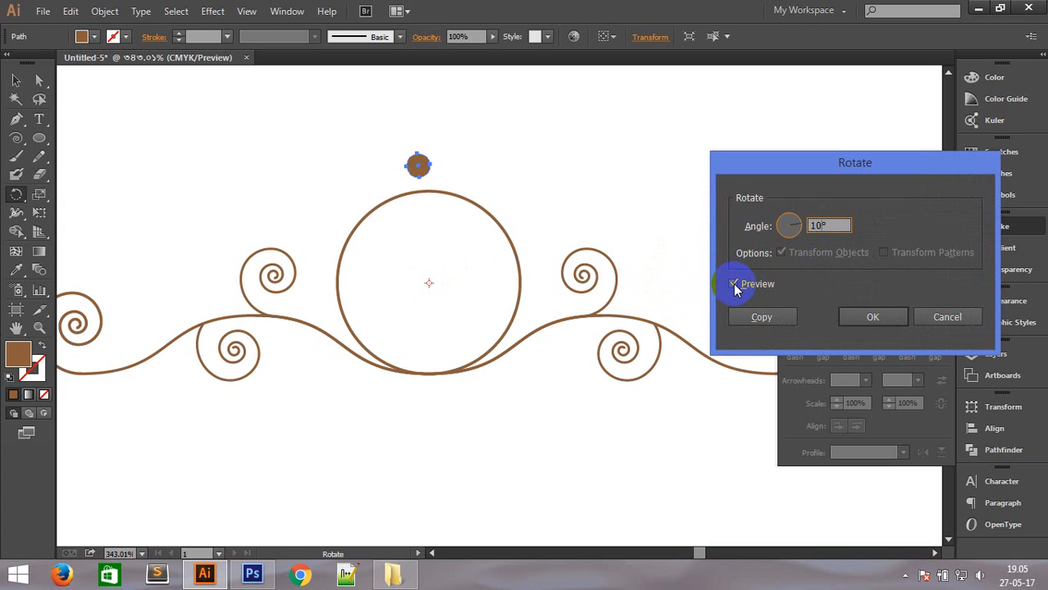
pyautogui.click(735, 284)
pyautogui.click(734, 284)
pyautogui.click(735, 284)
pyautogui.click(944, 317)
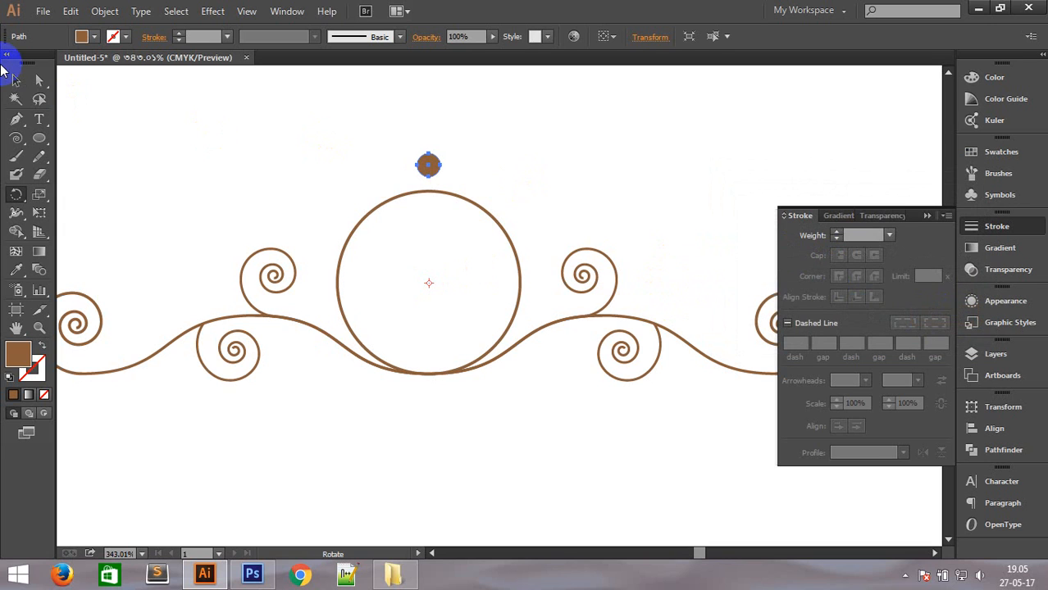
# Shrink the brown dot slightly, keeping it centred above the large circle.
pyautogui.click(13, 80)
pyautogui.moveTo(398, 143); pyautogui.dragTo(427, 176)
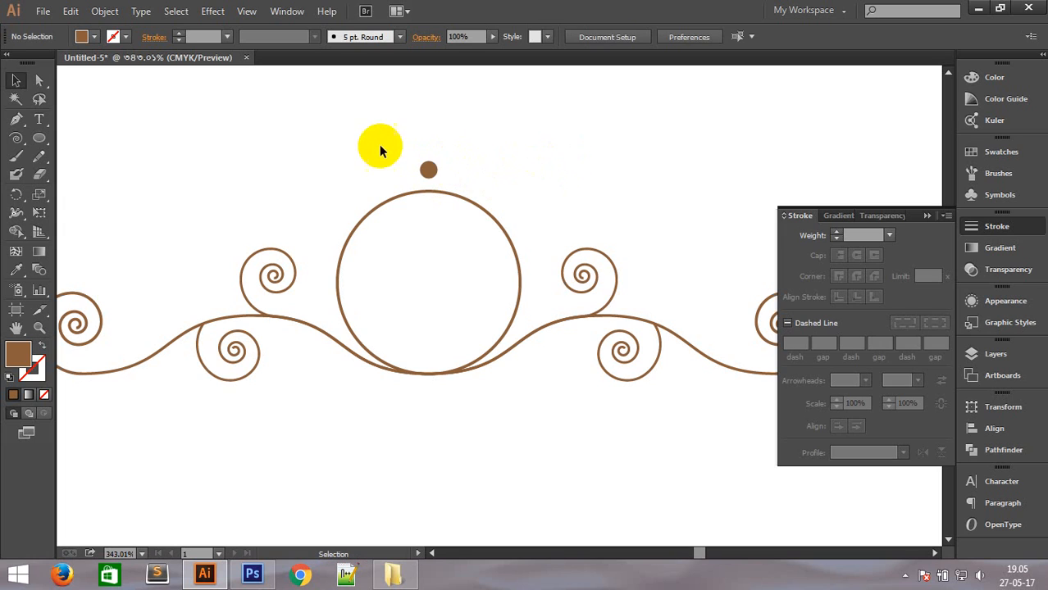
# Open the rotation settings for the resized dot with the pivot at the large circle's centre.
pyautogui.click(16, 196)
pyautogui.click(428, 169)
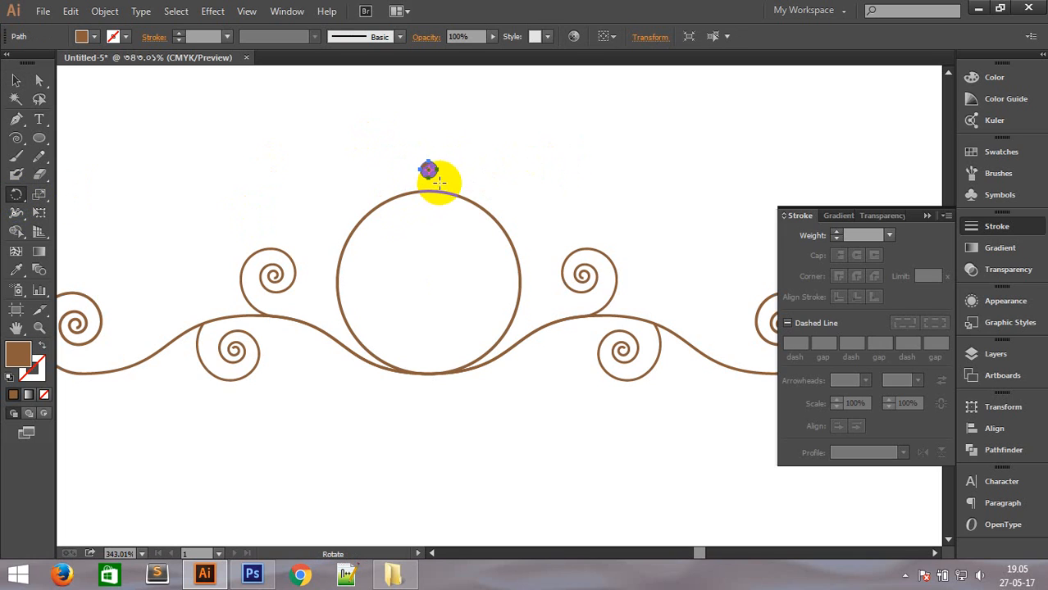
pyautogui.moveTo(428, 169); pyautogui.dragTo(429, 283)
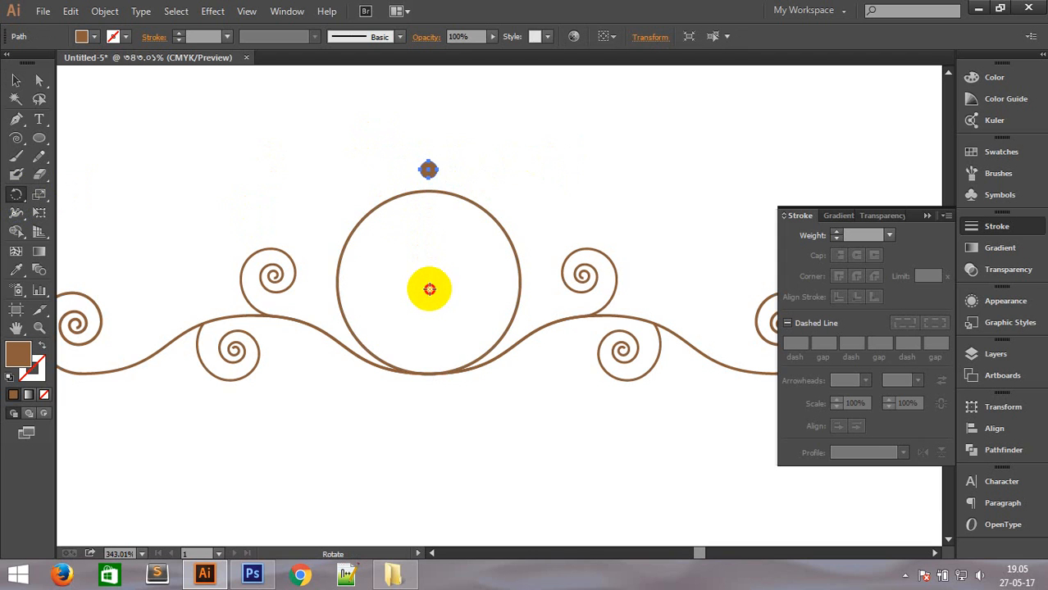
pyautogui.keyDown('alt'); pyautogui.click(428, 286); pyautogui.keyUp('alt')
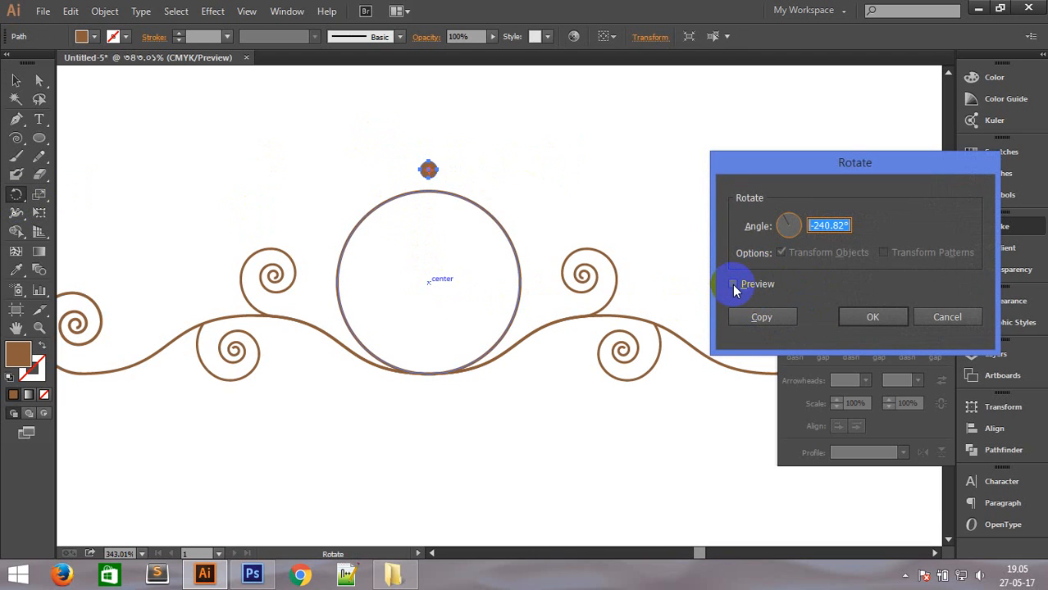
pyautogui.click(733, 284)
pyautogui.click(928, 315)
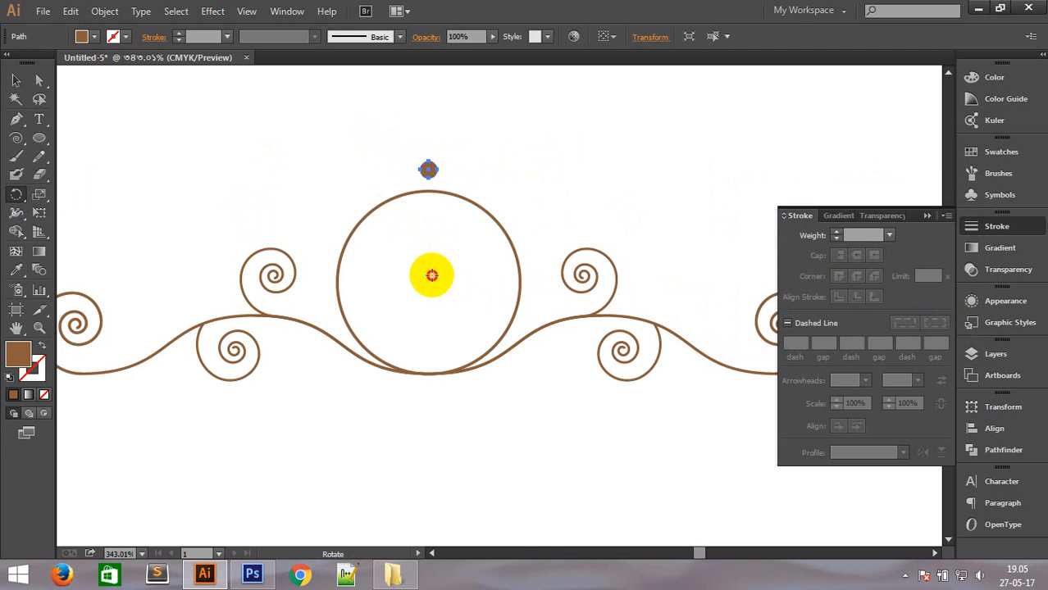
pyautogui.keyDown('alt'); pyautogui.click(427, 281); pyautogui.keyUp('alt')
pyautogui.click(961, 325)
pyautogui.click(16, 80)
pyautogui.click(480, 161)
pyautogui.moveTo(392, 138)
pyautogui.mouseDown()
pyautogui.moveTo(453, 177)
pyautogui.moveTo(425, 217)
pyautogui.moveTo(427, 285)
pyautogui.mouseUp()
pyautogui.click(16, 195)
pyautogui.keyDown('alt'); pyautogui.click(429, 283); pyautogui.keyUp('alt')
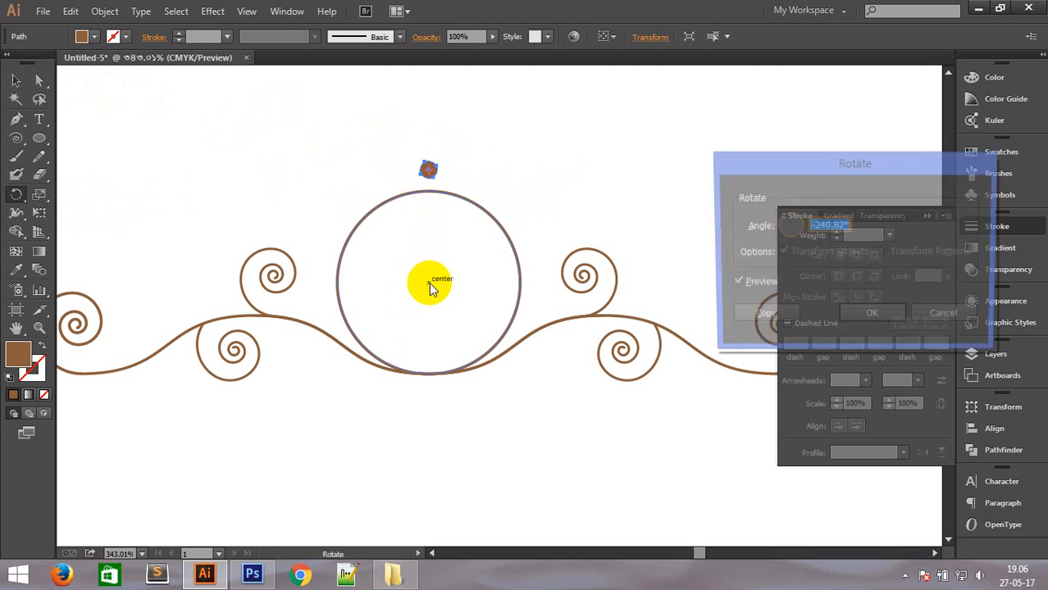
pyautogui.click(957, 317)
# Try to place the small dot's rotation pivot inside the large circle, and undo the last change.
pyautogui.click(16, 79)
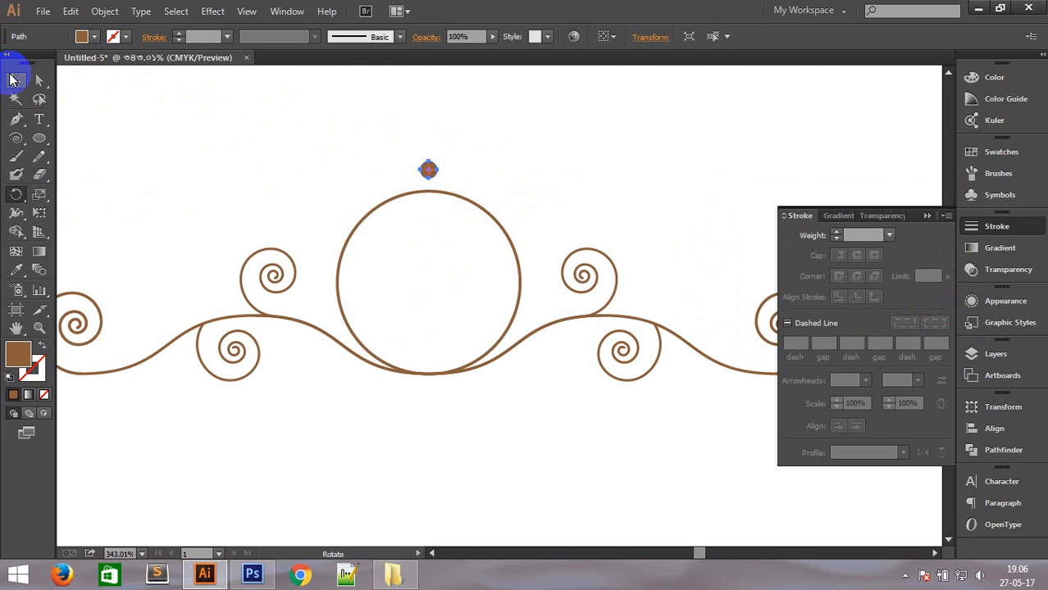
pyautogui.click(264, 138)
pyautogui.press('z')
pyautogui.moveTo(250, 130); pyautogui.dragTo(672, 462)
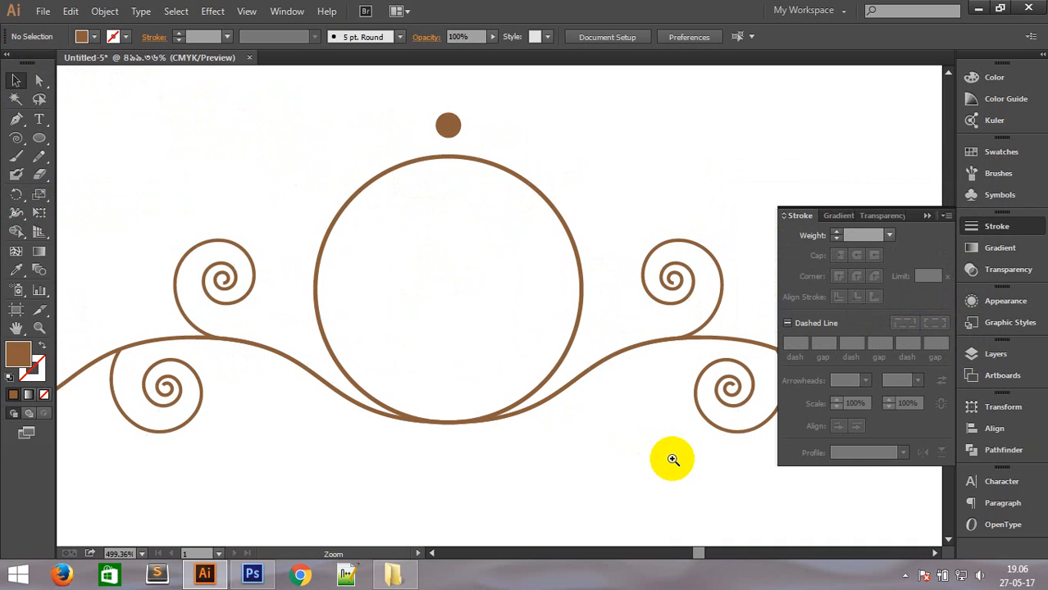
pyautogui.click(631, 332)
pyautogui.press('space')
pyautogui.moveTo(411, 156); pyautogui.dragTo(508, 221)
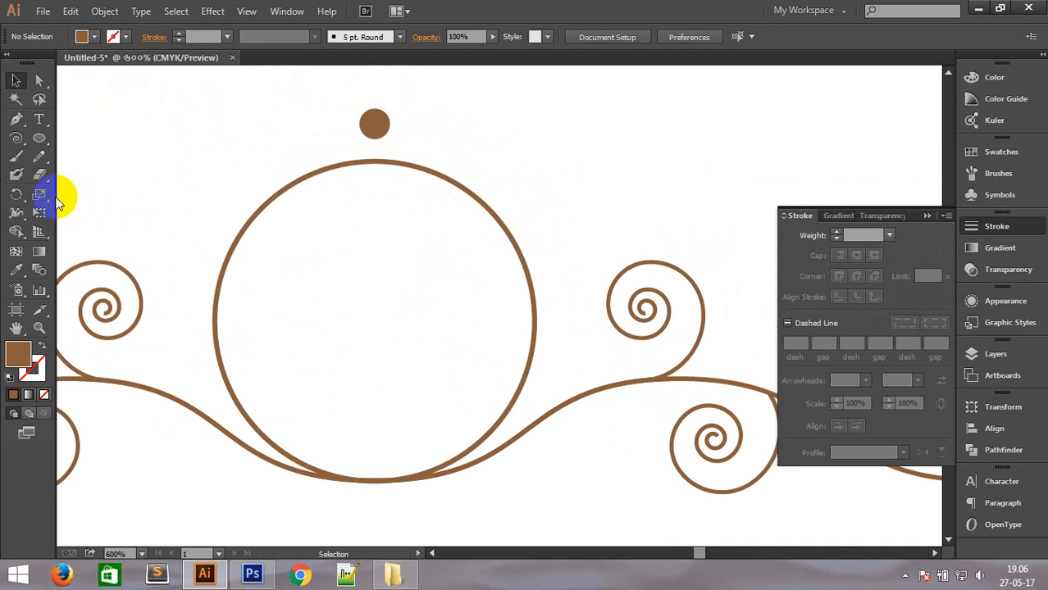
pyautogui.click(16, 194)
pyautogui.click(18, 79)
pyautogui.click(375, 123)
pyautogui.click(15, 195)
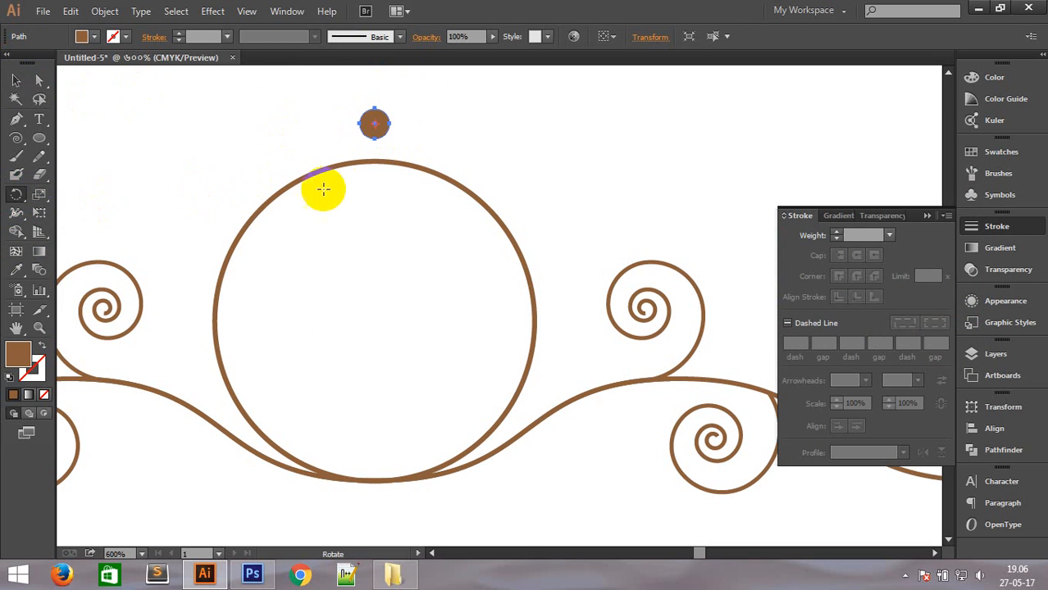
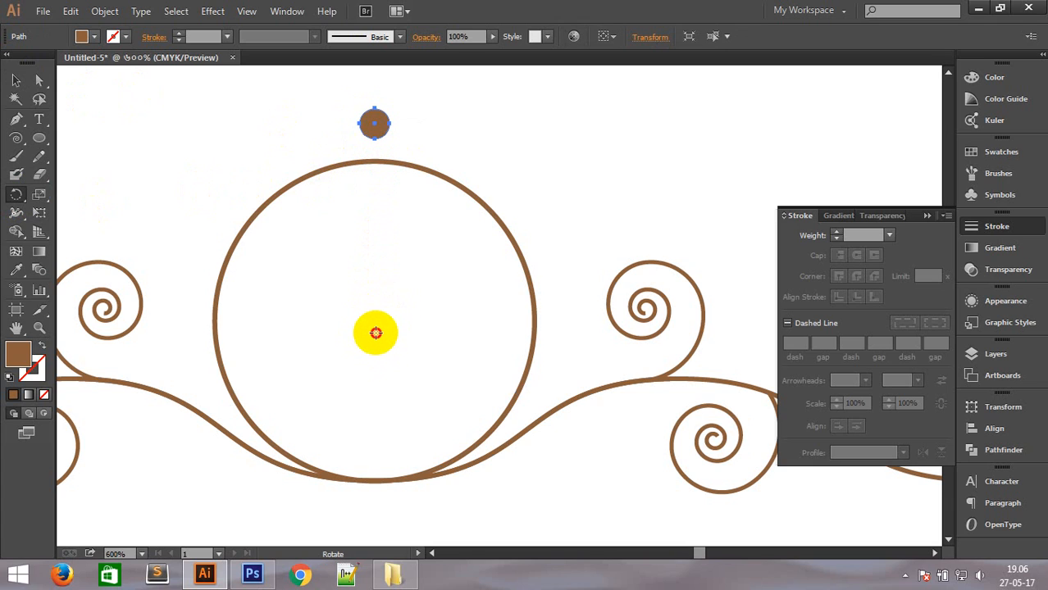
pyautogui.click(380, 358)
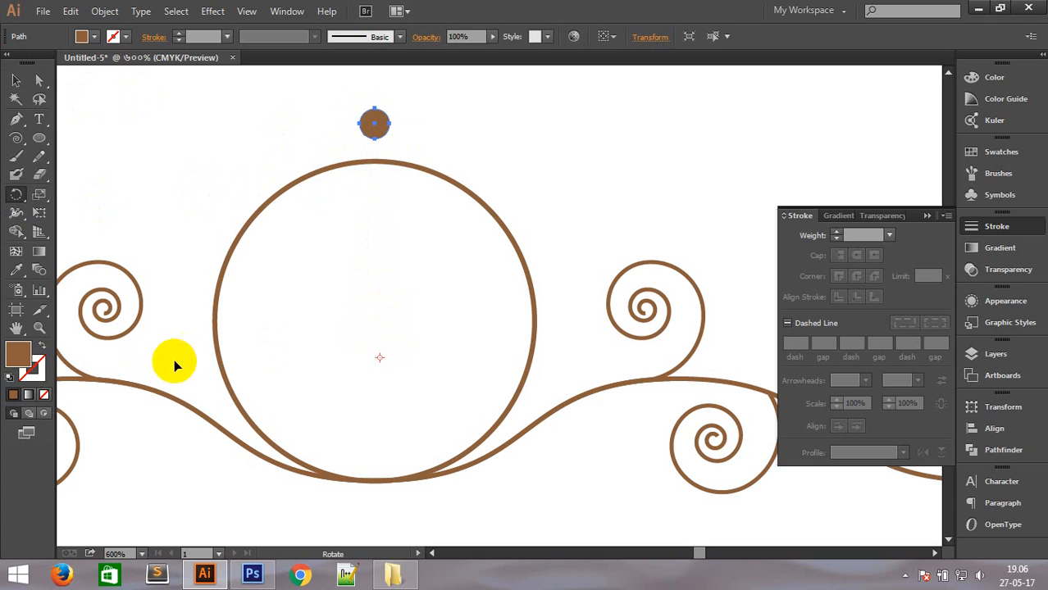
pyautogui.hotkey('ctrl', 'z')
# Show the rulers and add a vertical and a horizontal guide crossing at the centre of the large circle.
pyautogui.click(15, 79)
pyautogui.moveTo(236, 184); pyautogui.dragTo(339, 276)
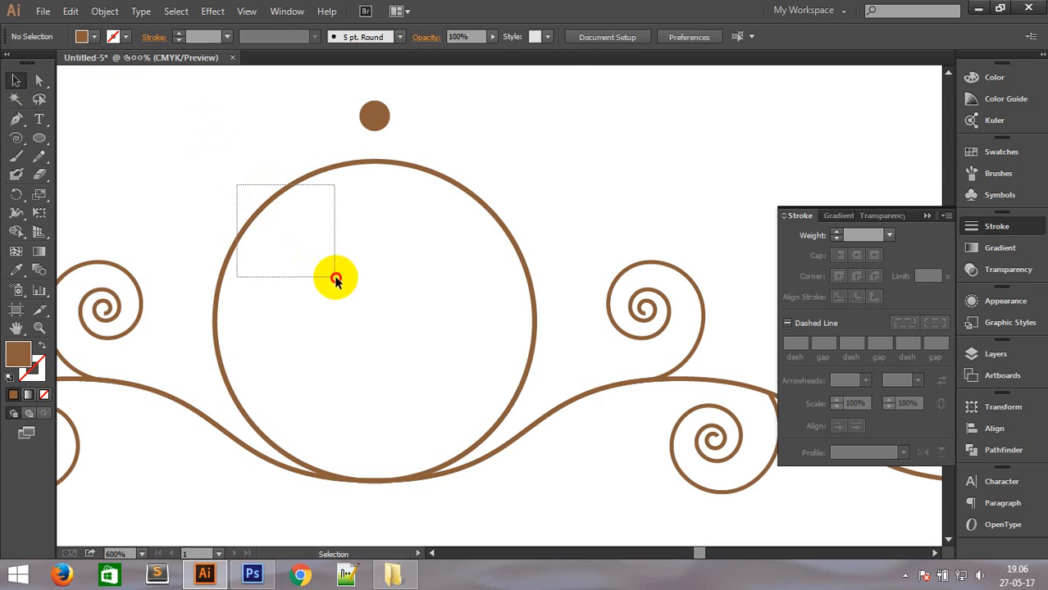
pyautogui.hotkey('ctrl', 'r')
pyautogui.moveTo(64, 213); pyautogui.dragTo(375, 299)
pyautogui.moveTo(514, 78); pyautogui.dragTo(510, 324)
pyautogui.moveTo(344, 99)
pyautogui.mouseDown()
pyautogui.moveTo(374, 93)
pyautogui.moveTo(444, 150)
pyautogui.moveTo(436, 150)
pyautogui.mouseUp()
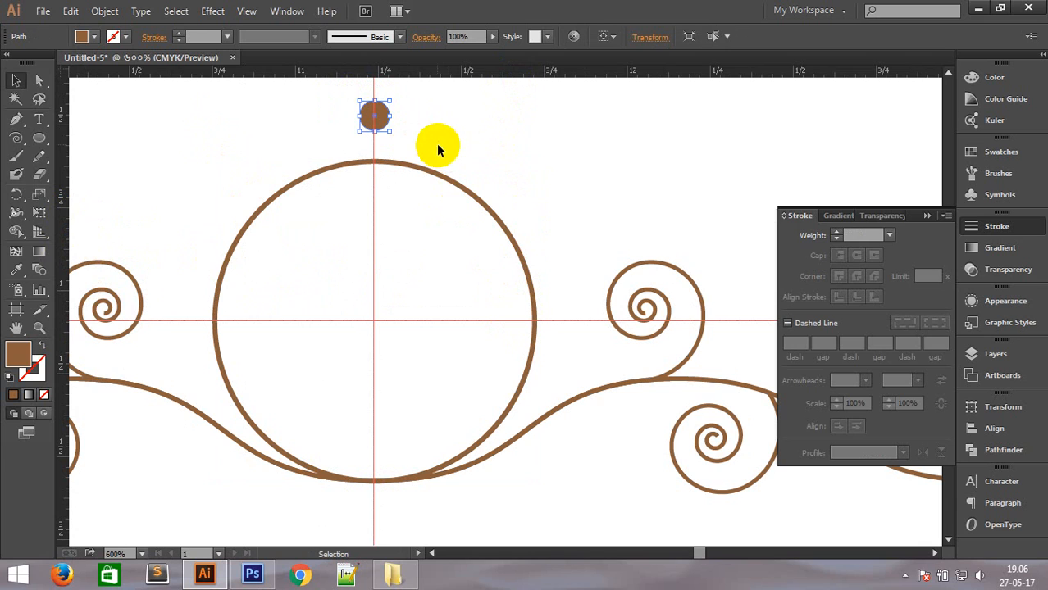
pyautogui.click(16, 194)
pyautogui.click(374, 115)
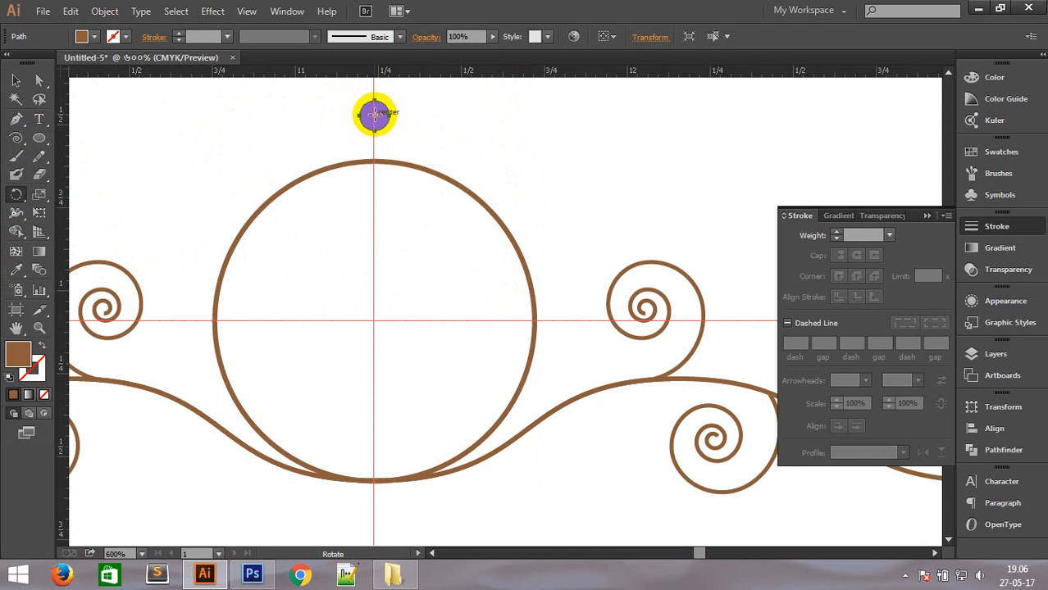
pyautogui.keyDown('alt'); pyautogui.click(377, 327); pyautogui.keyUp('alt')
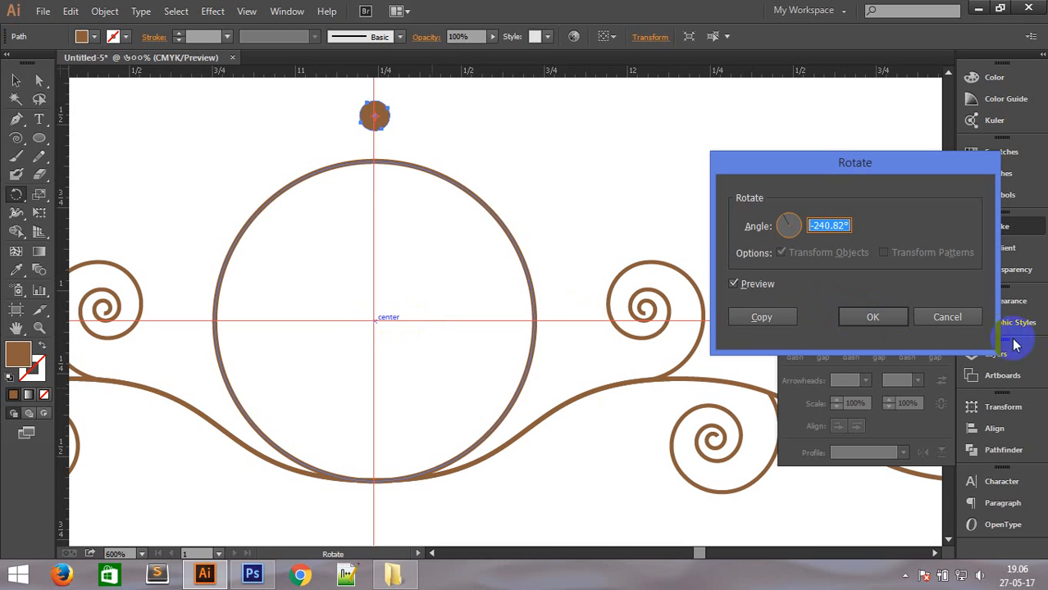
pyautogui.click(941, 320)
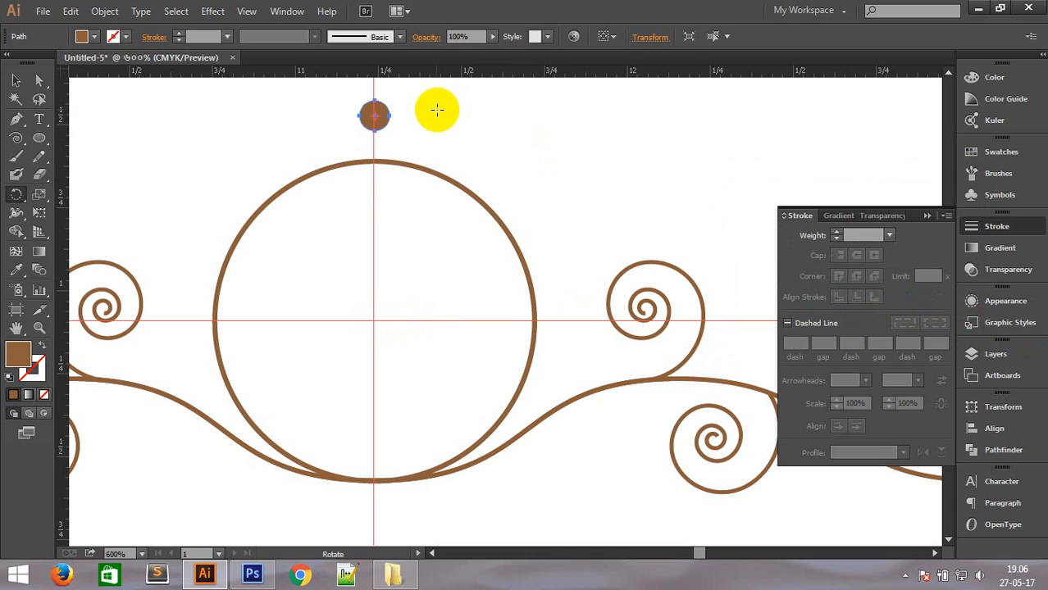
pyautogui.click(375, 115)
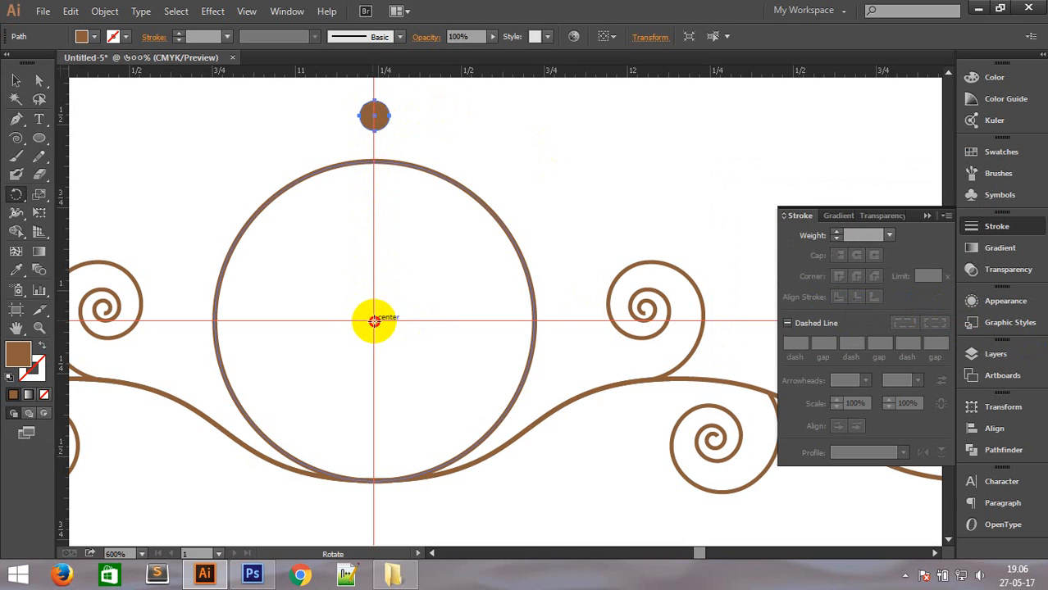
pyautogui.keyDown('alt'); pyautogui.click(375, 321); pyautogui.keyUp('alt')
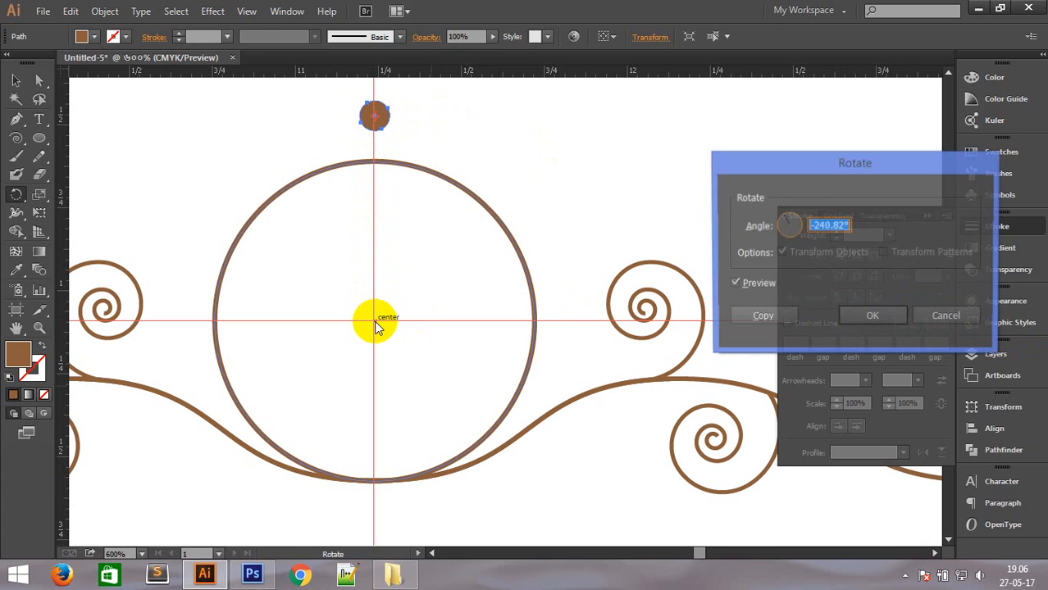
pyautogui.click(943, 321)
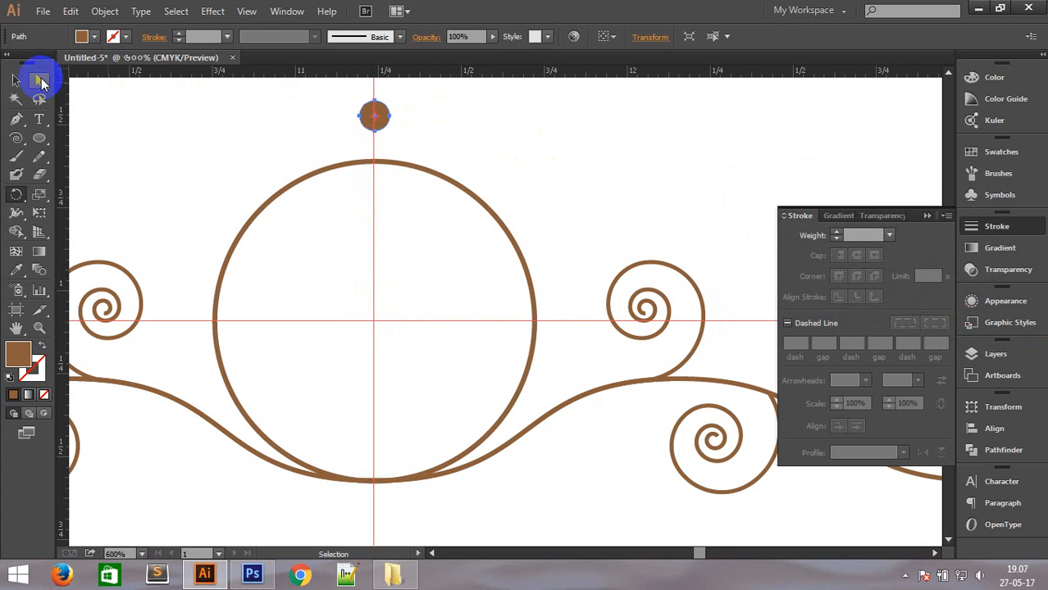
# Create a copy of the small dot rotated 10° about the centre of the large circle.
pyautogui.click(13, 85)
pyautogui.click(249, 104)
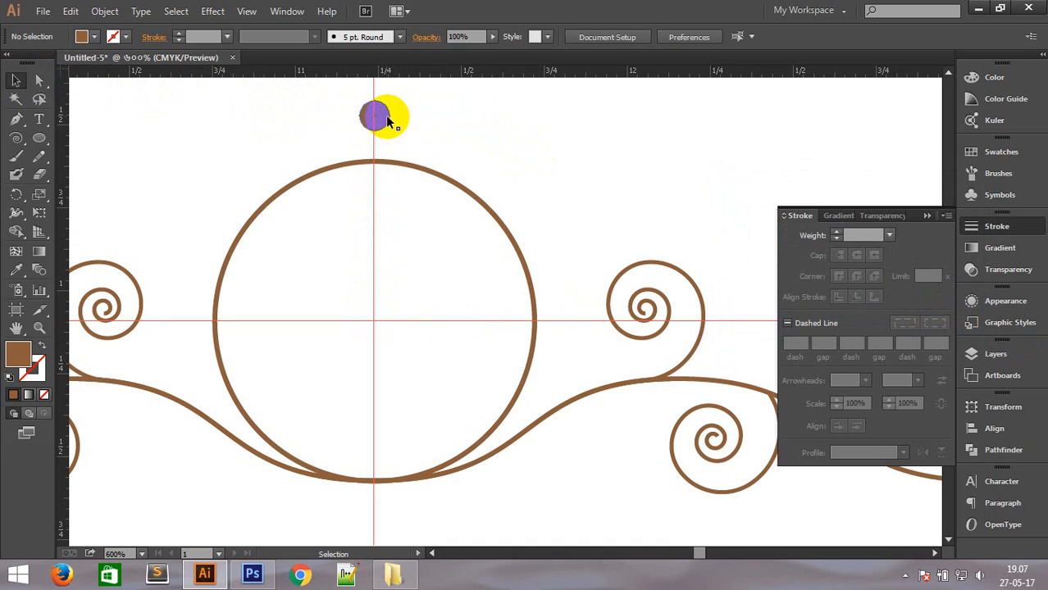
pyautogui.click(381, 115)
pyautogui.click(16, 195)
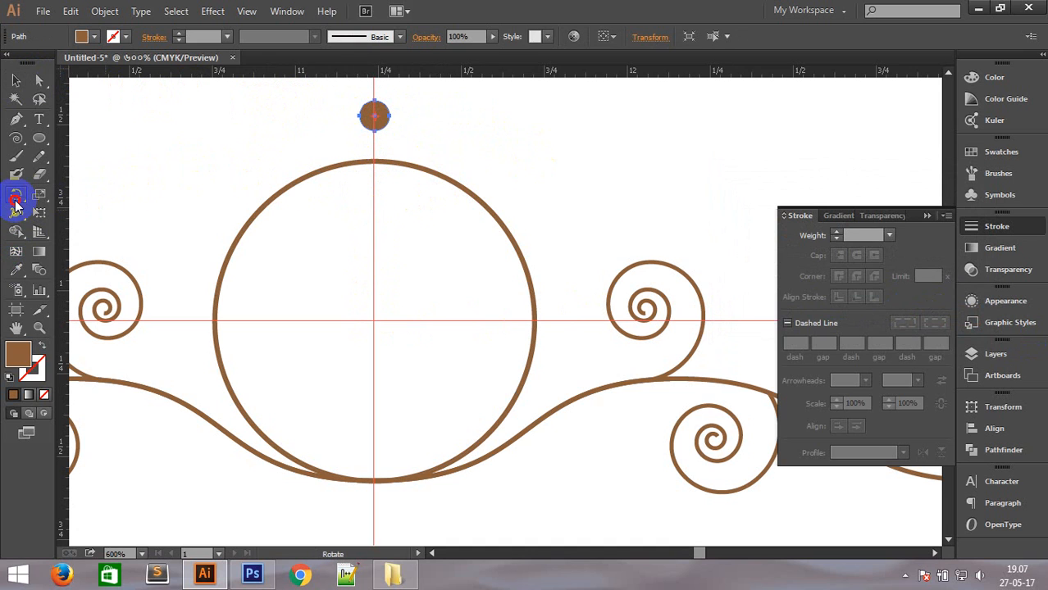
pyautogui.moveTo(313, 136); pyautogui.dragTo(527, 134)
pyautogui.scroll(-3, 480, 246)
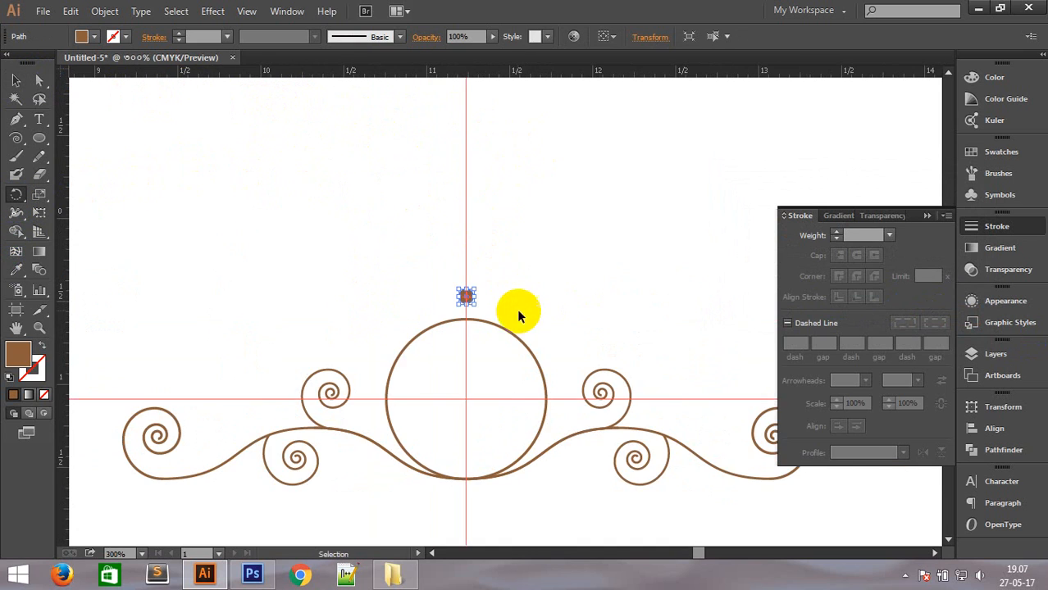
pyautogui.moveTo(572, 338); pyautogui.dragTo(544, 255)
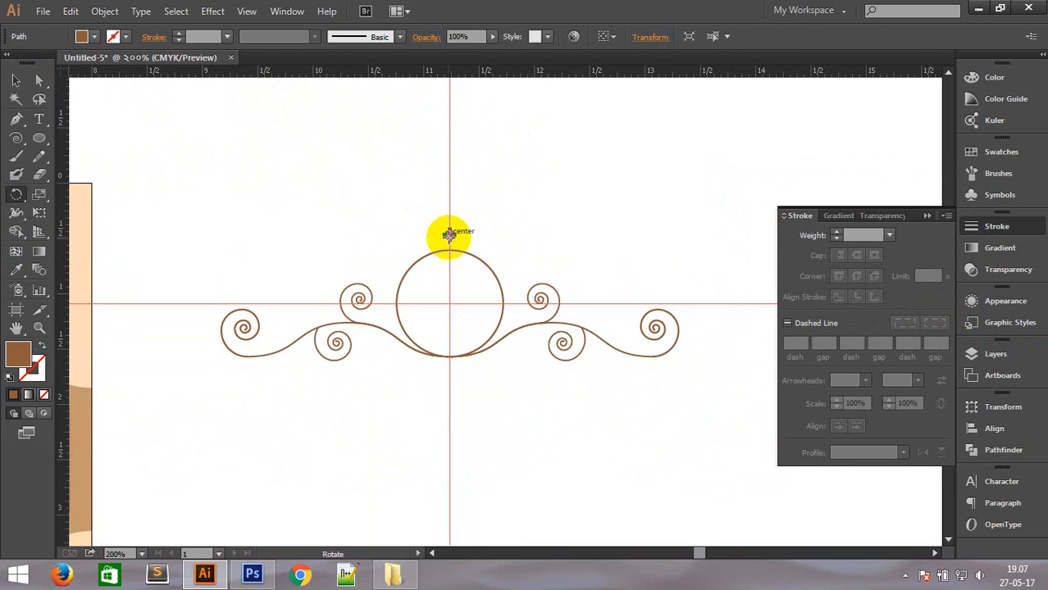
pyautogui.moveTo(449, 235); pyautogui.dragTo(451, 305)
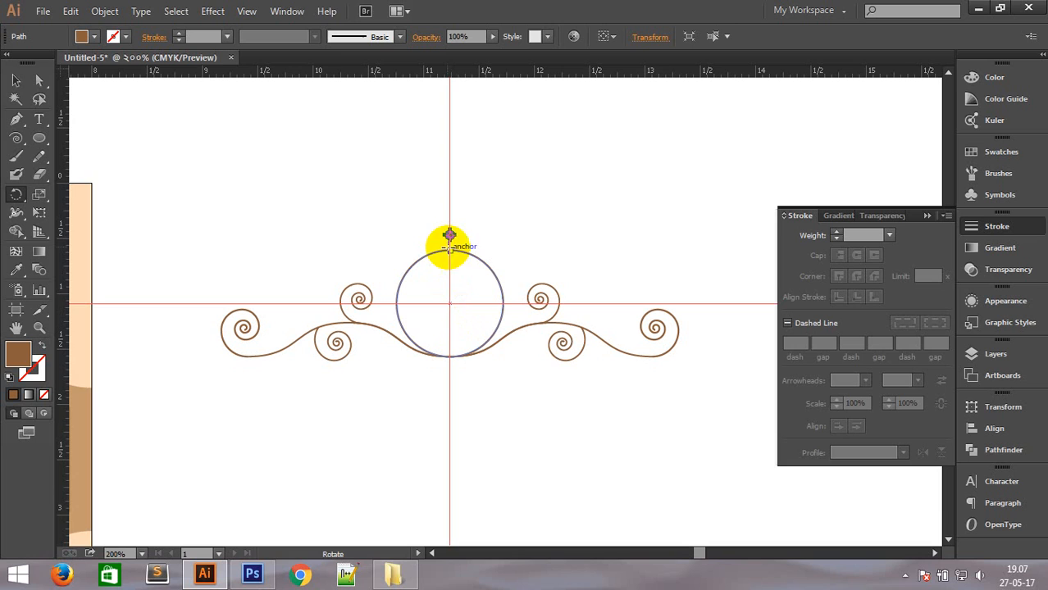
pyautogui.moveTo(450, 234); pyautogui.dragTo(451, 303)
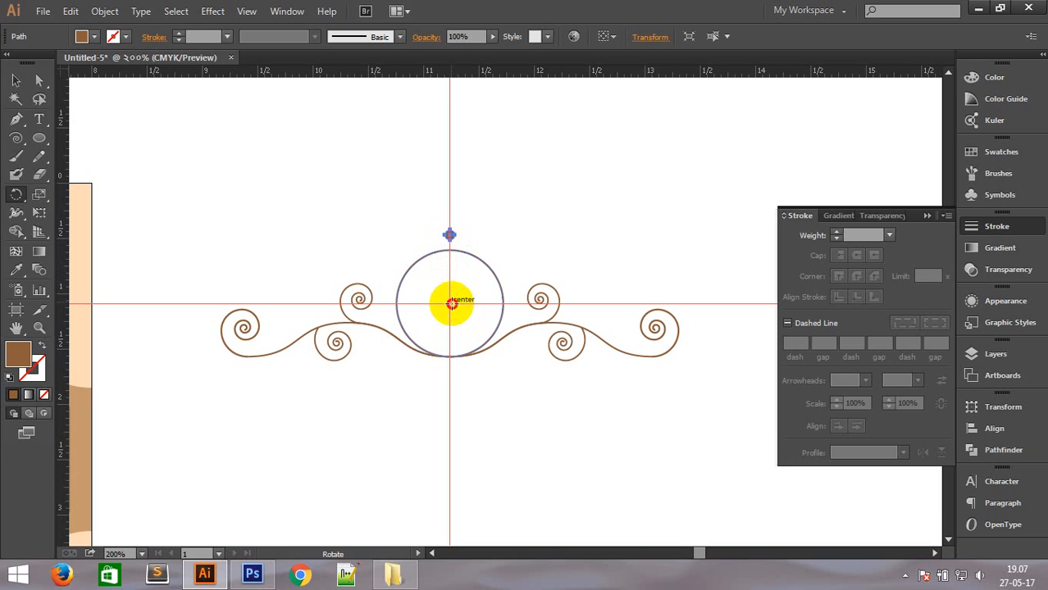
pyautogui.keyDown('alt'); pyautogui.click(449, 302); pyautogui.keyUp('alt')
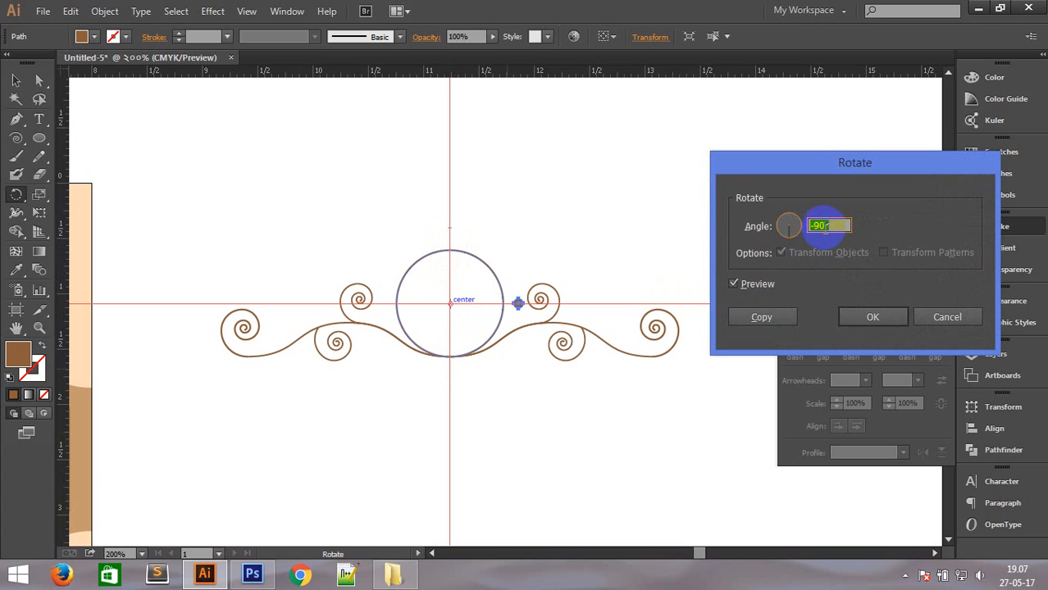
pyautogui.click(733, 284)
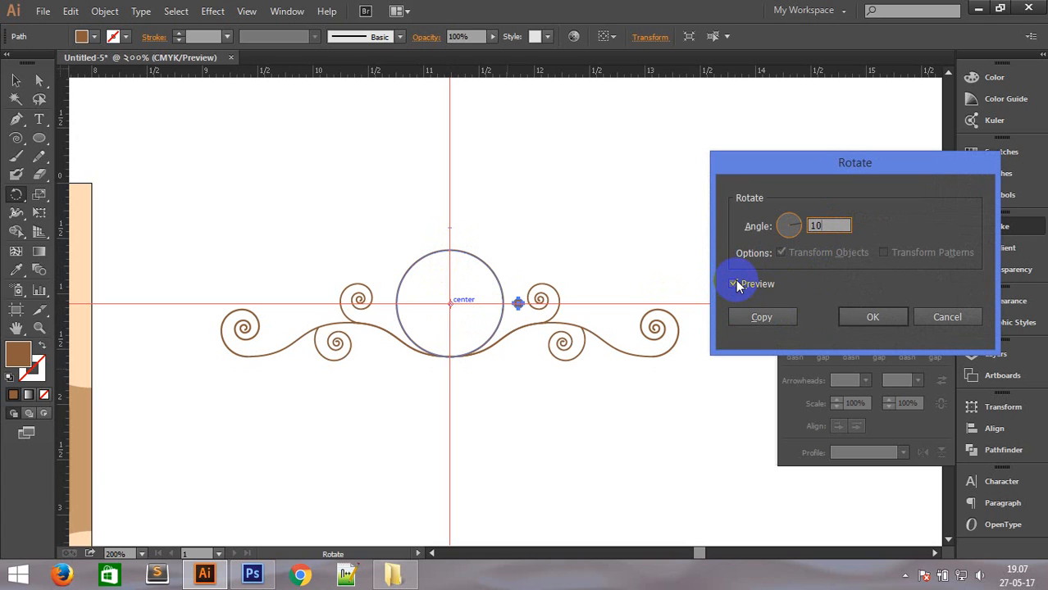
pyautogui.click(771, 318)
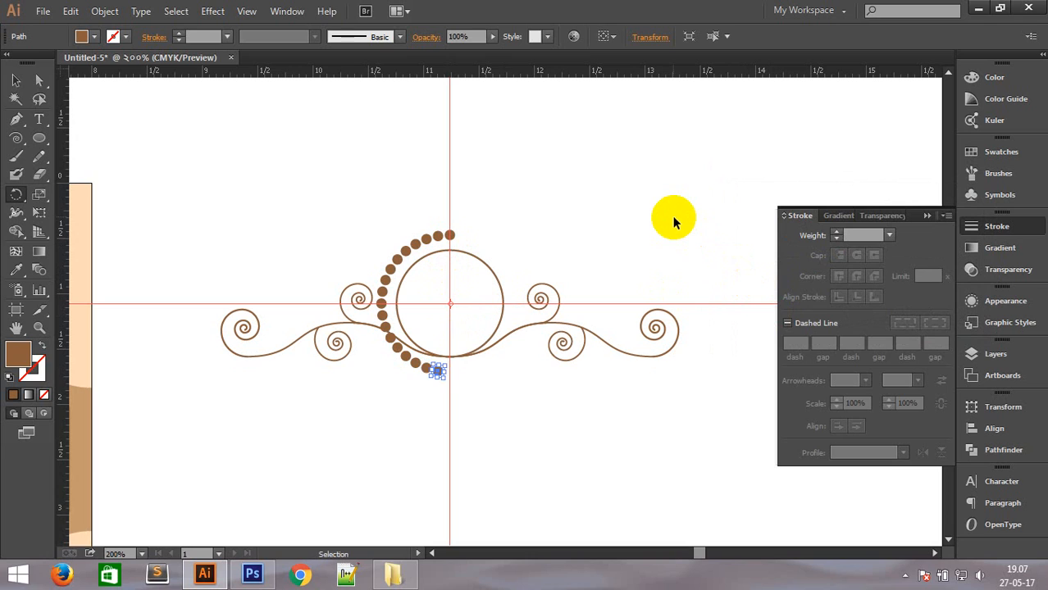
# Repeat the rotated copy until the dots form a full ring around the large circle.
pyautogui.hotkey('ctrl', 'd')
pyautogui.hotkey('ctrl', 'd')
pyautogui.hotkey('ctrl', 'd')
pyautogui.hotkey('ctrl', 'd')
pyautogui.hotkey('ctrl', 'd')
pyautogui.hotkey('ctrl', 'd')
pyautogui.hotkey('ctrl', 'd')
pyautogui.hotkey('ctrl', 'd')
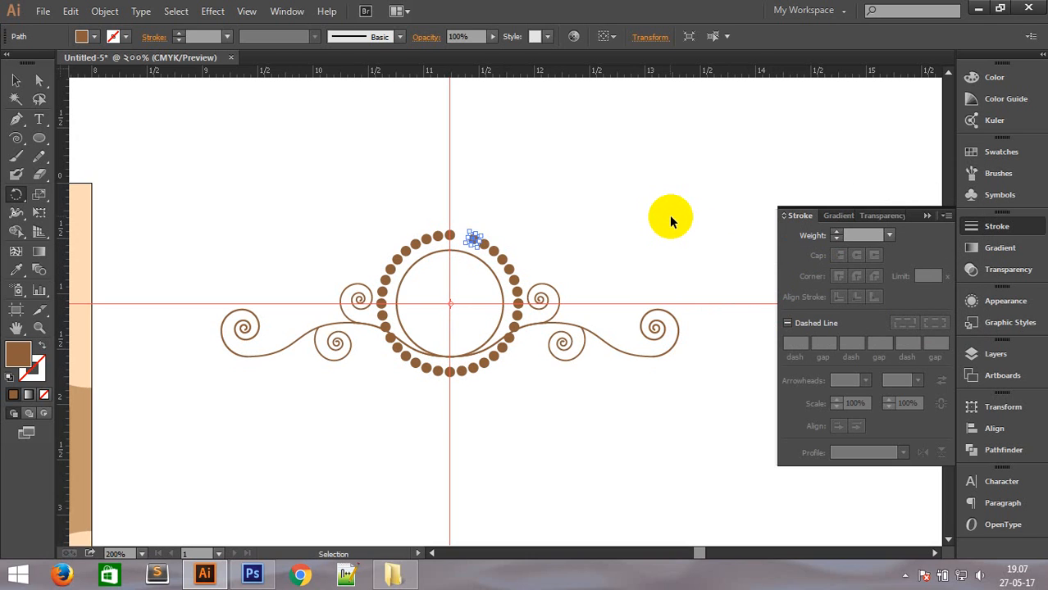
pyautogui.hotkey('ctrl', 'd')
# Try to delete the upper dots of the ring, and undo back to the single original dot.
pyautogui.click(16, 83)
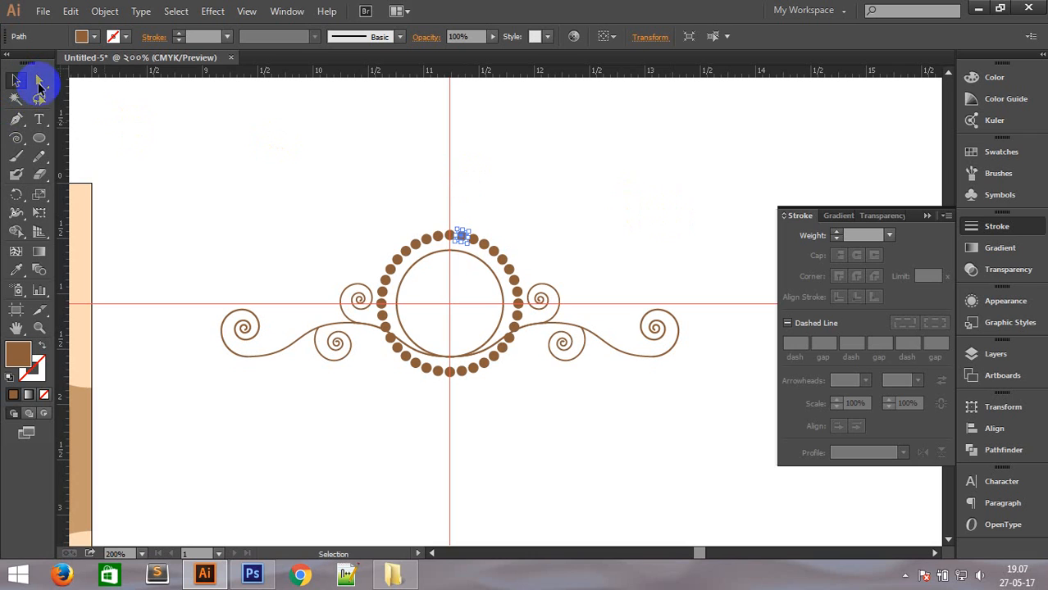
pyautogui.moveTo(383, 192); pyautogui.dragTo(519, 246)
pyautogui.press('Delete')
pyautogui.hotkey('ctrl', 'z')
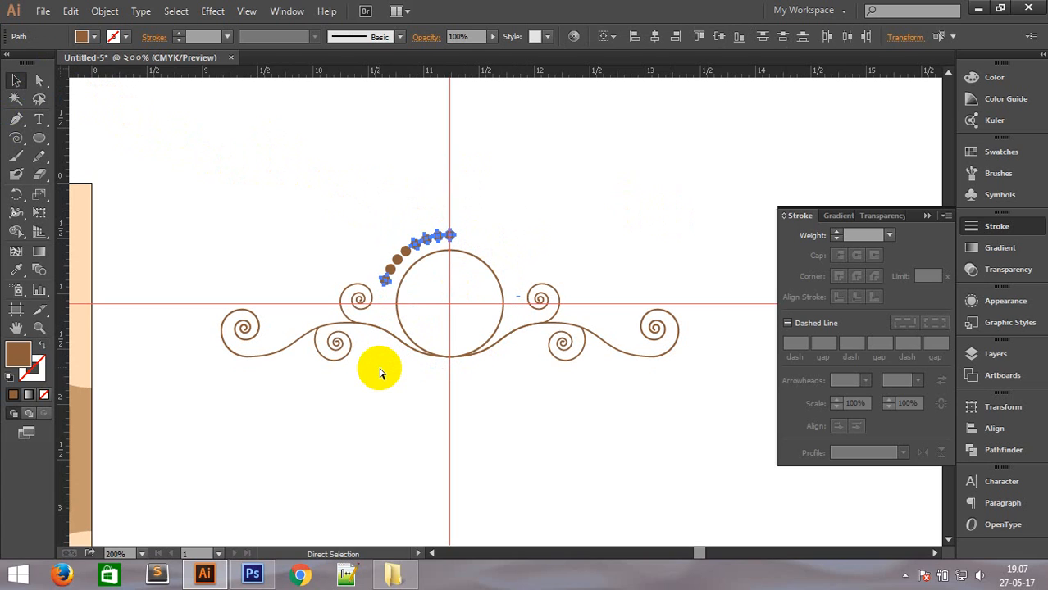
pyautogui.press('v')
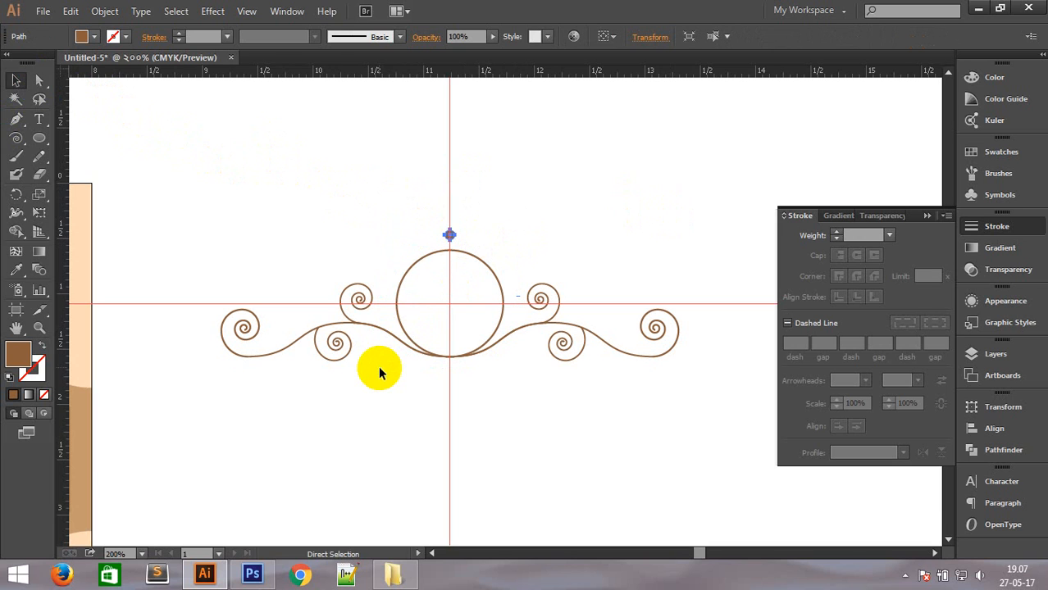
# Move the small dot higher above the large circle along the vertical guide and scale it down.
pyautogui.moveTo(426, 217); pyautogui.dragTo(519, 281)
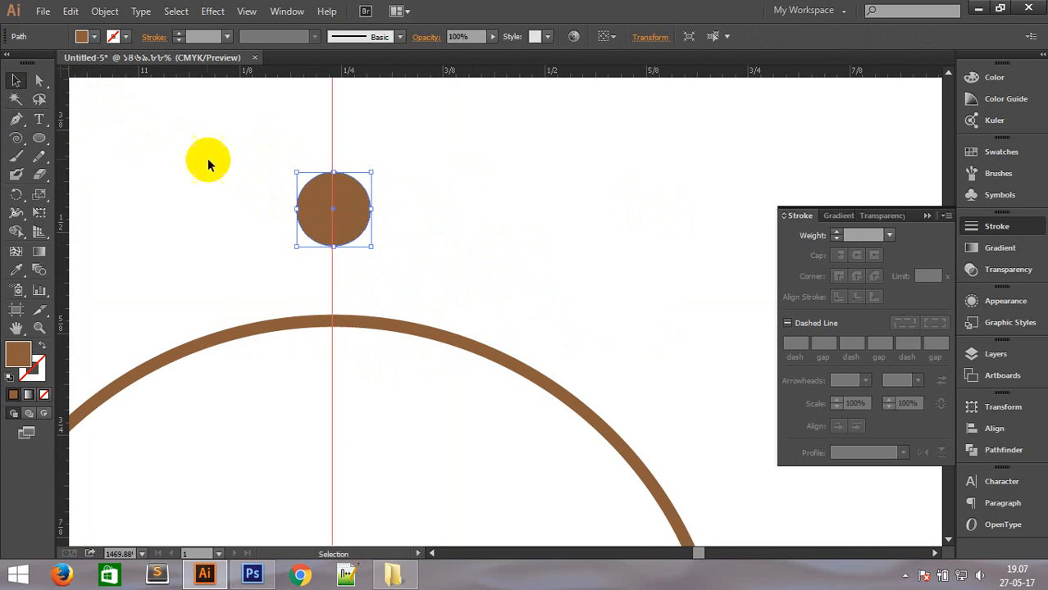
pyautogui.hotkey('ctrl', '-')
pyautogui.hotkey('ctrl', '-')
pyautogui.hotkey('ctrl', '-')
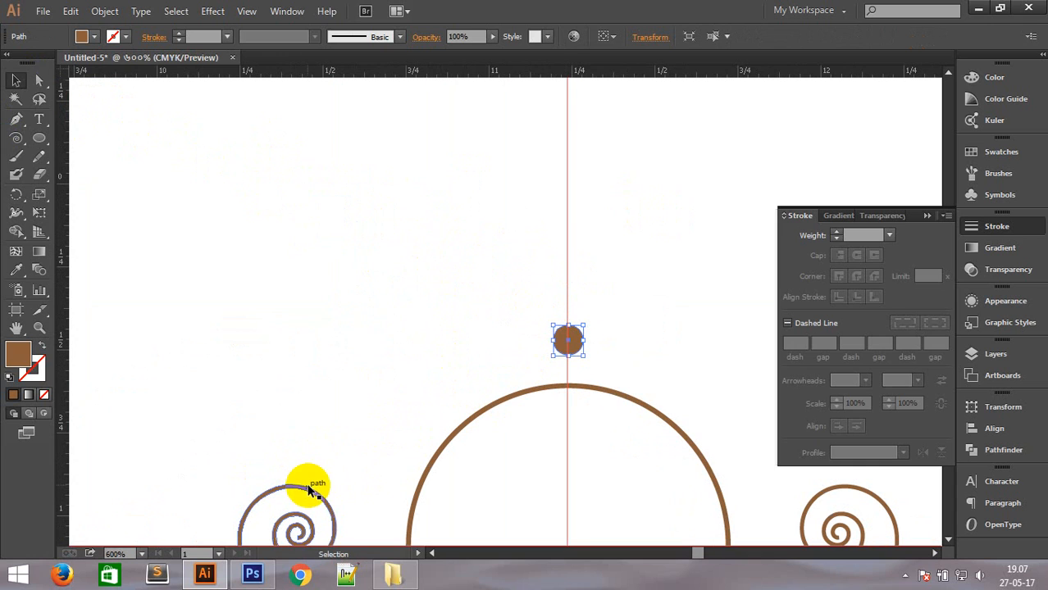
pyautogui.moveTo(565, 338); pyautogui.dragTo(563, 272)
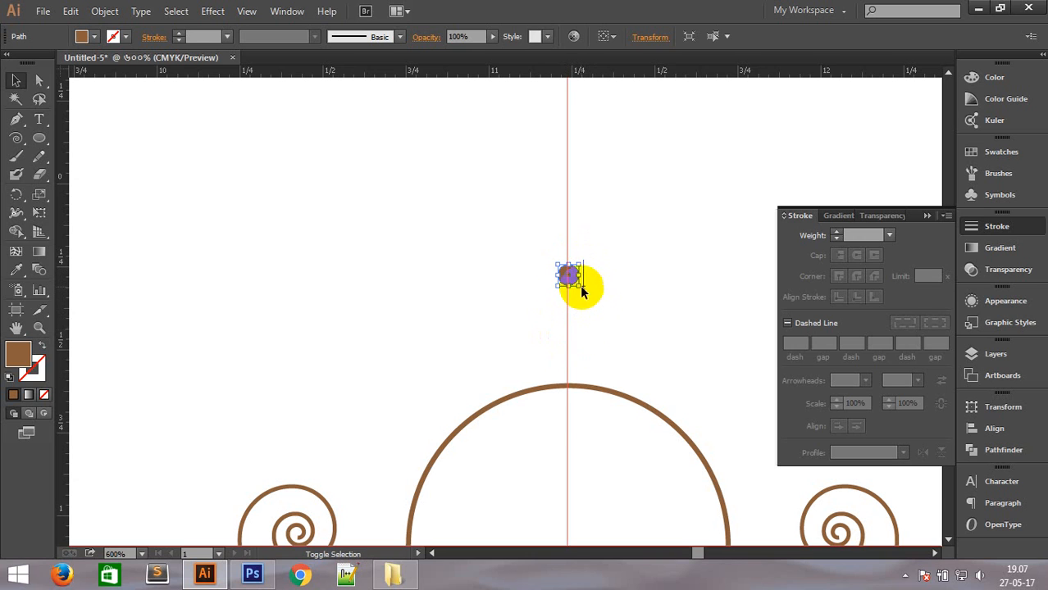
# Create a copy of the resized dot rotated 10° about the centre of the large circle.
pyautogui.hotkey('ctrl', '-')
pyautogui.hotkey('ctrl', '-')
pyautogui.click(16, 194)
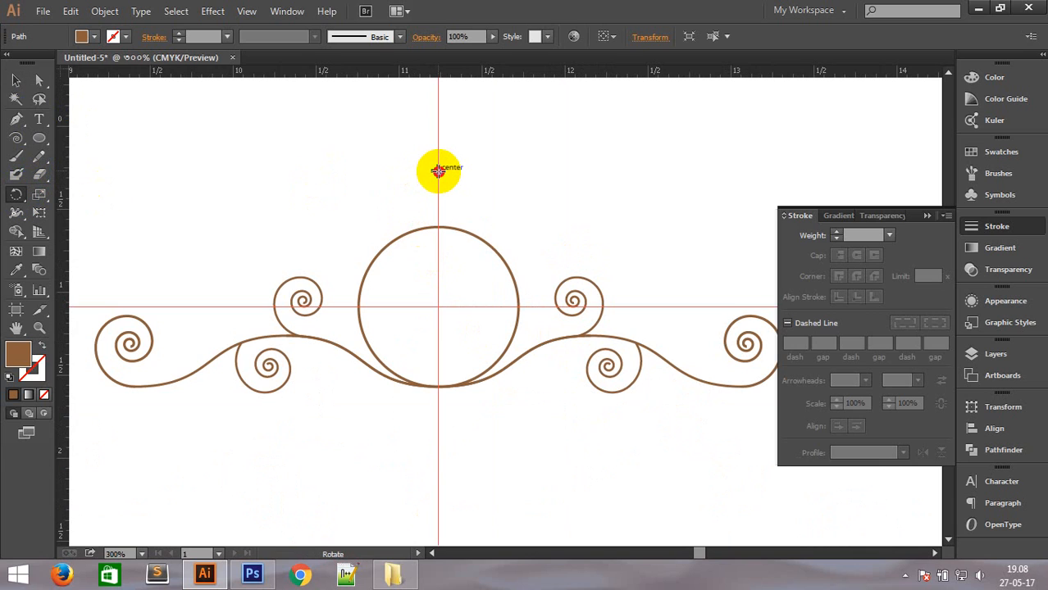
pyautogui.click(438, 171)
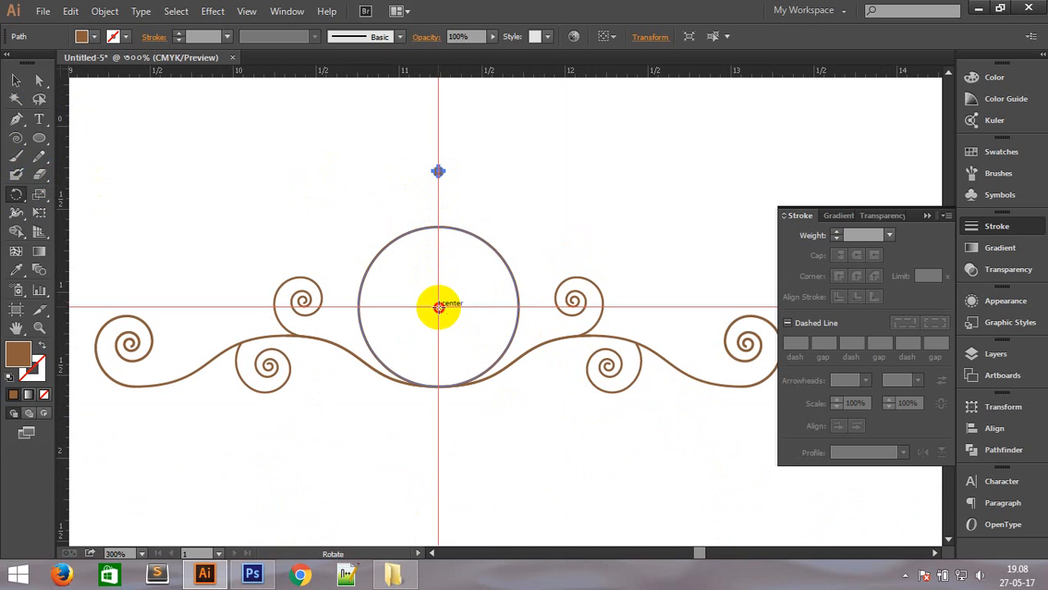
pyautogui.keyDown('alt'); pyautogui.click(439, 307); pyautogui.keyUp('alt')
pyautogui.write('1')
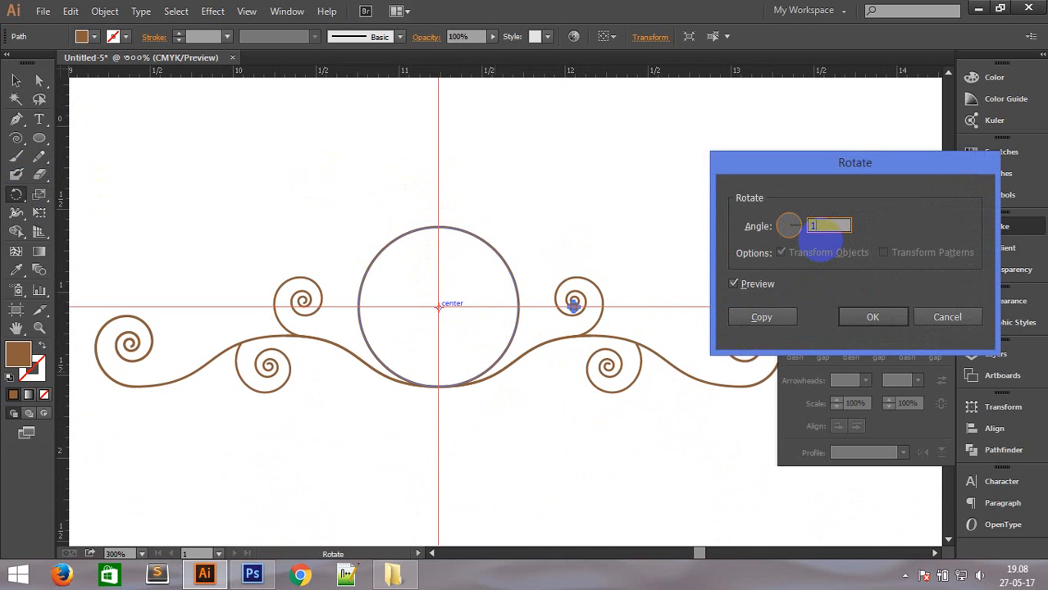
pyautogui.write('0')
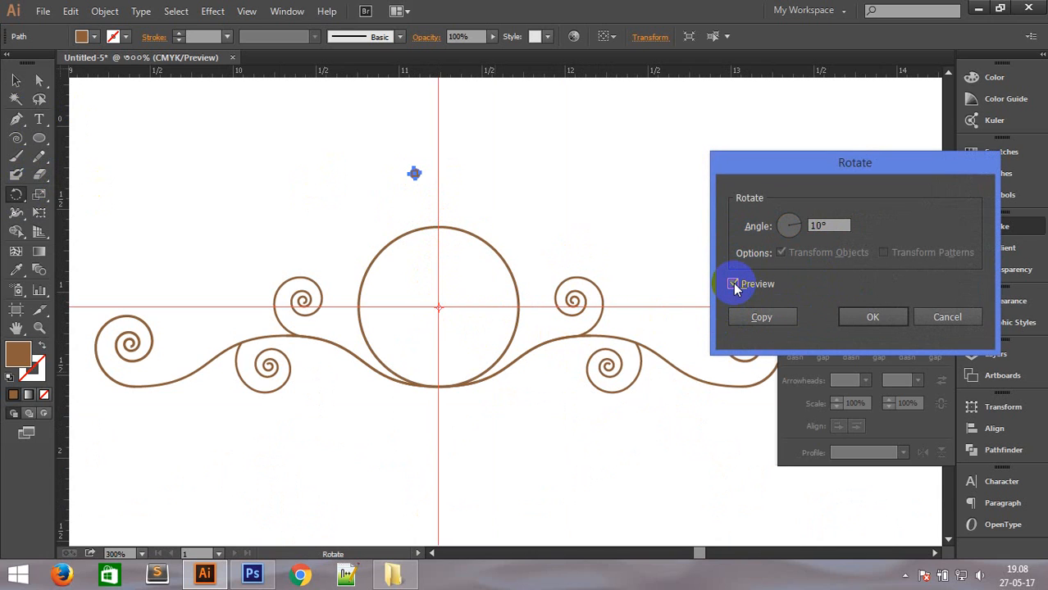
pyautogui.click(783, 316)
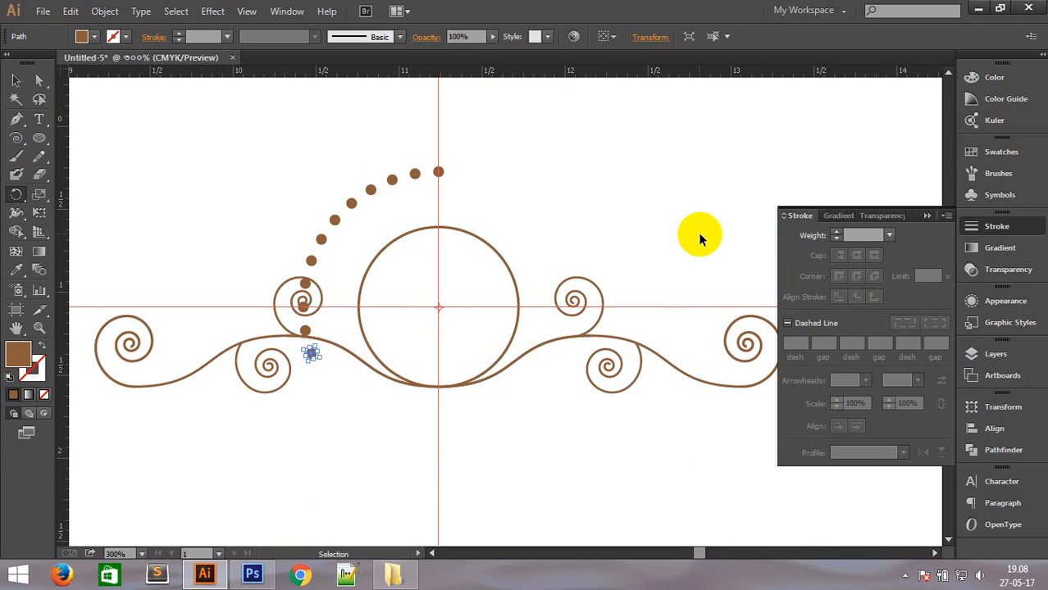
# Repeat the rotated copy until the dots form a complete ring around the large circle, and deselect them.
pyautogui.hotkey('ctrl', 'd')
pyautogui.hotkey('ctrl', 'd')
pyautogui.hotkey('ctrl', 'd')
pyautogui.hotkey('ctrl', 'd')
pyautogui.hotkey('ctrl', 'd')
pyautogui.hotkey('ctrl', 'd')
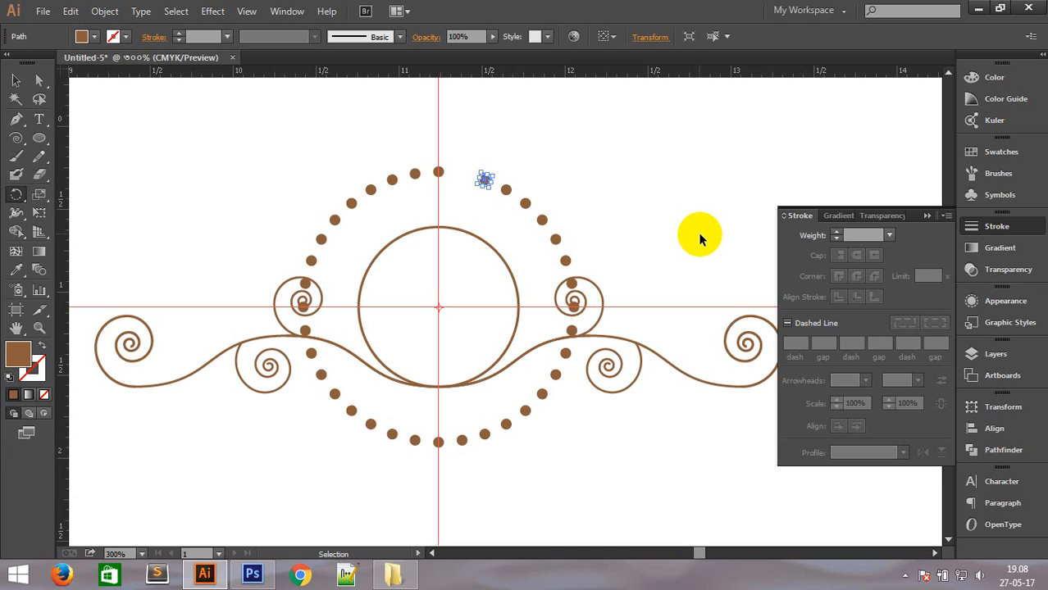
pyautogui.click(16, 79)
pyautogui.click(207, 190)
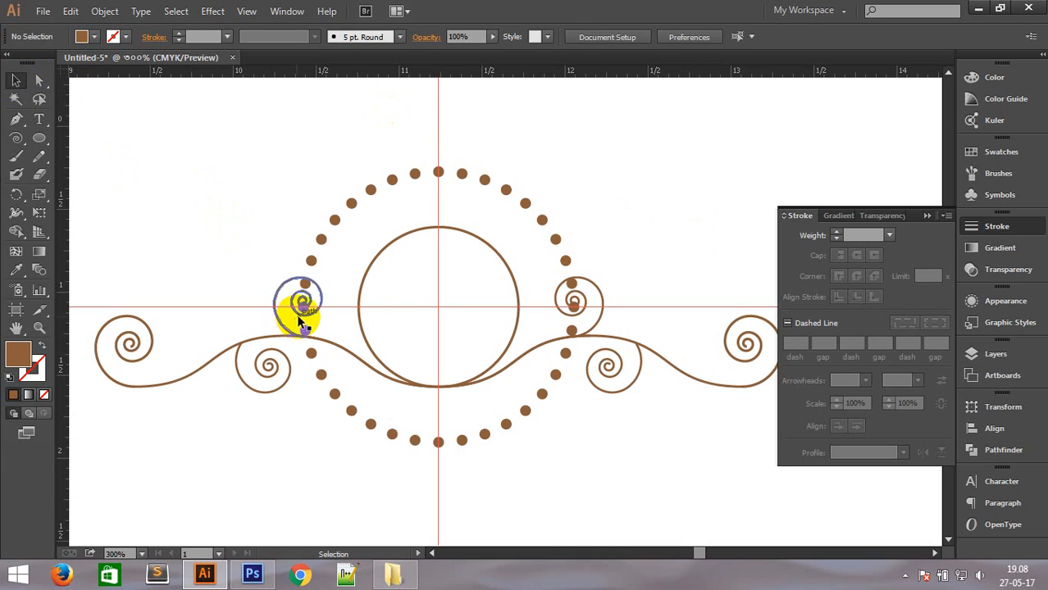
# Delete the three ring dots that overlap the upper spiral on the left of the circle.
pyautogui.click(307, 283)
pyautogui.keyDown('shift'); pyautogui.click(308, 318); pyautogui.keyUp('shift')
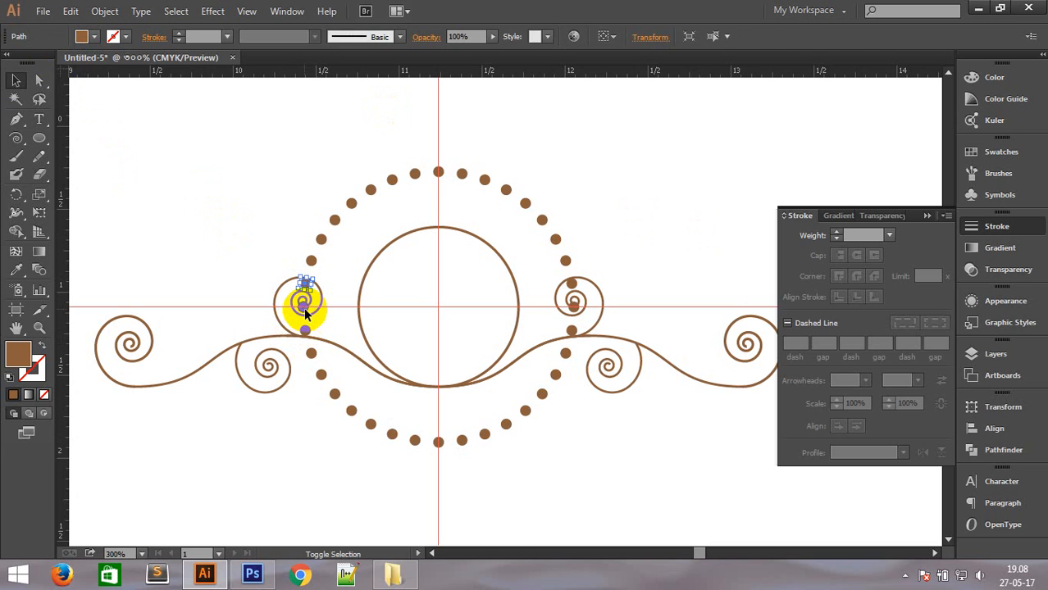
pyautogui.keyDown('shift'); pyautogui.click(304, 329); pyautogui.keyUp('shift')
pyautogui.press('Delete')
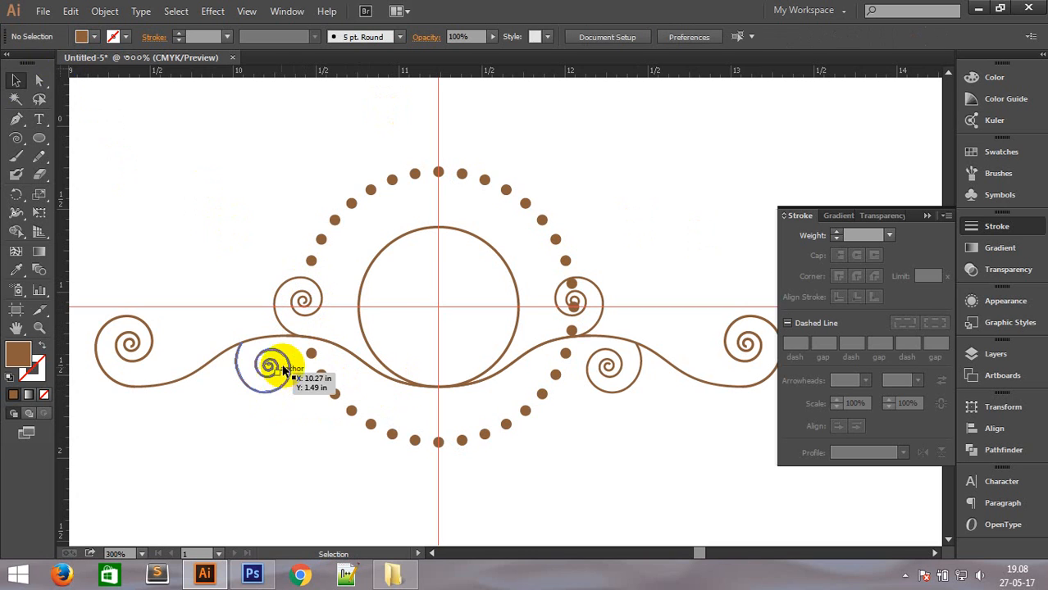
# Delete the ring dots below the swirl on the left and along the bottom of the ring.
pyautogui.click(312, 355)
pyautogui.press('Delete')
pyautogui.moveTo(329, 412); pyautogui.dragTo(344, 435)
pyautogui.press('Delete')
pyautogui.moveTo(507, 477); pyautogui.dragTo(346, 412)
pyautogui.press('Delete')
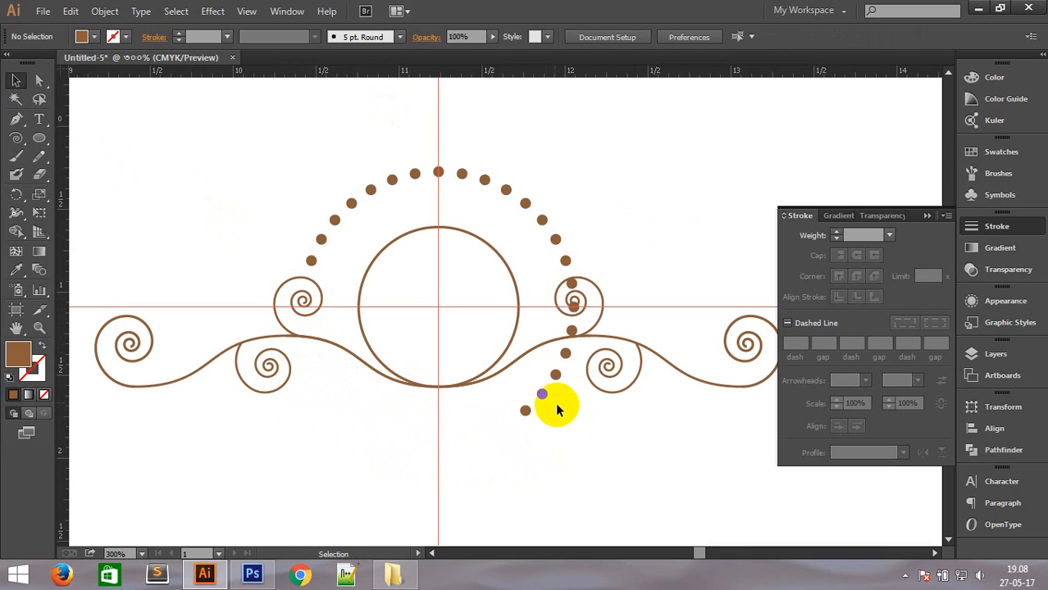
# Delete the remaining lower-right ring dots and the ones overlapping the upper right spiral, leaving only the arch above the circle.
pyautogui.moveTo(524, 402); pyautogui.dragTo(520, 392)
pyautogui.press('Delete')
pyautogui.click(565, 352)
pyautogui.press('Delete')
pyautogui.click(573, 329)
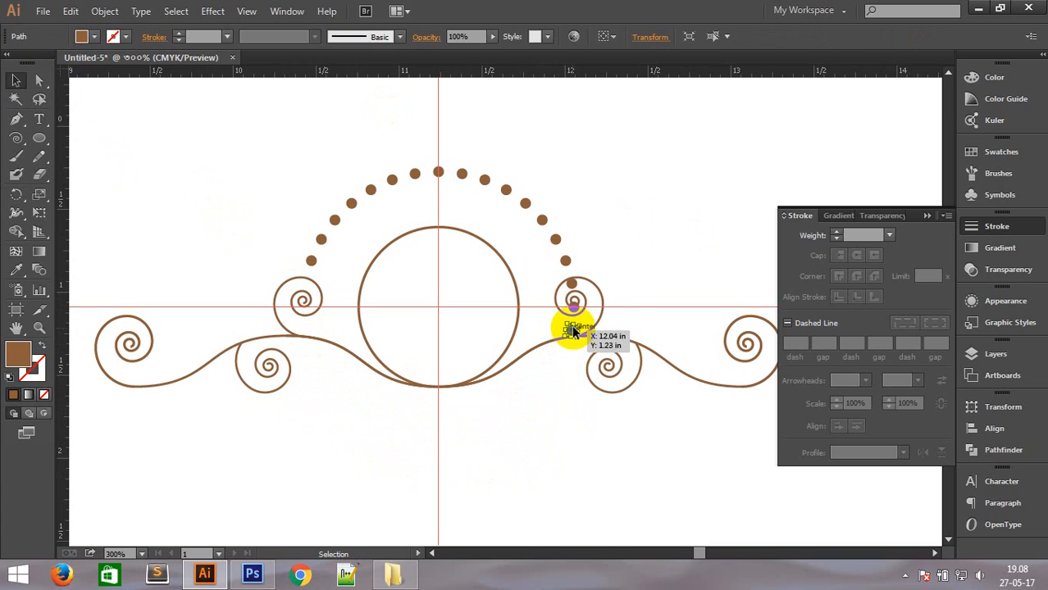
pyautogui.press('Delete')
pyautogui.click(573, 285)
pyautogui.press('Delete')
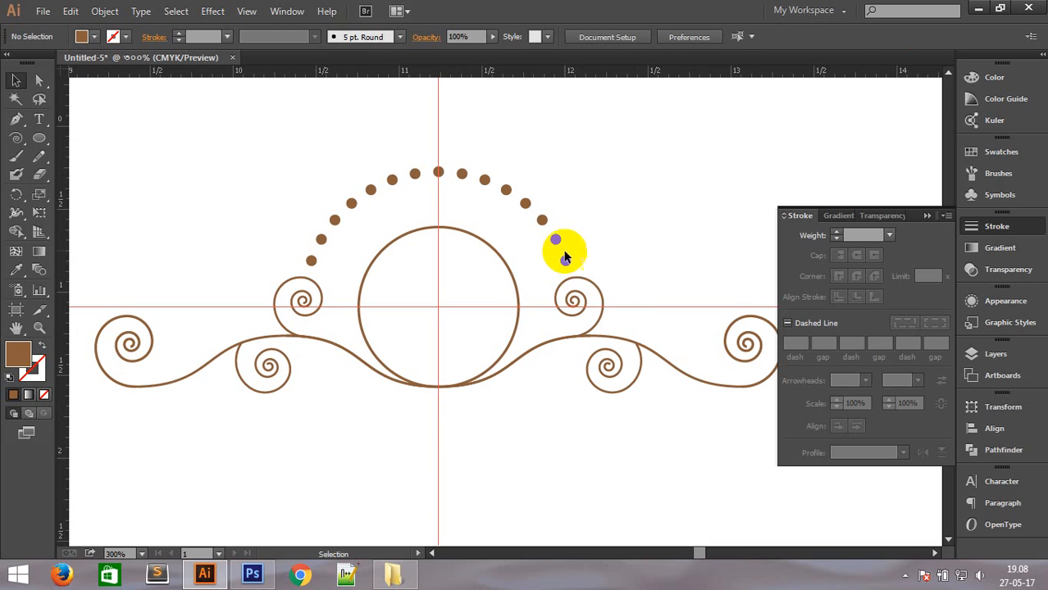
# Enlarge the central circle proportionally about its centre and move it up so its bottom meets the swirl curve.
pyautogui.click(389, 246)
pyautogui.moveTo(358, 228); pyautogui.dragTo(348, 217)
pyautogui.moveTo(426, 395); pyautogui.dragTo(427, 370)
# Nudge the circle down so its bottom stroke overlaps the lowest point of the swirl curve at the vertical guide.
pyautogui.hotkey('ctrl', 'space')
pyautogui.moveTo(363, 351); pyautogui.dragTo(578, 443)
pyautogui.moveTo(308, 337); pyautogui.dragTo(480, 450)
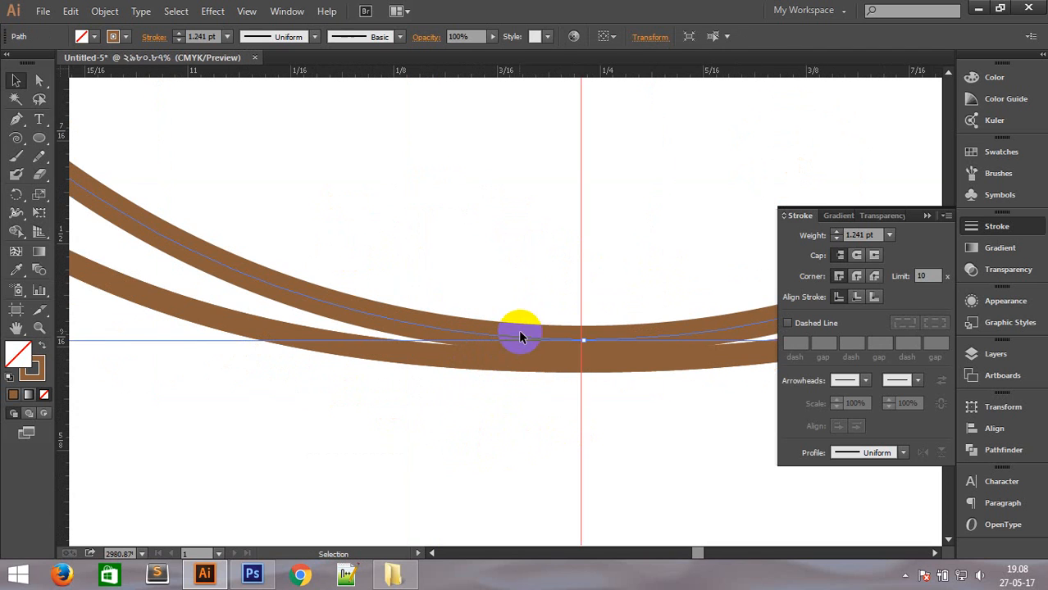
pyautogui.moveTo(515, 344); pyautogui.dragTo(514, 365)
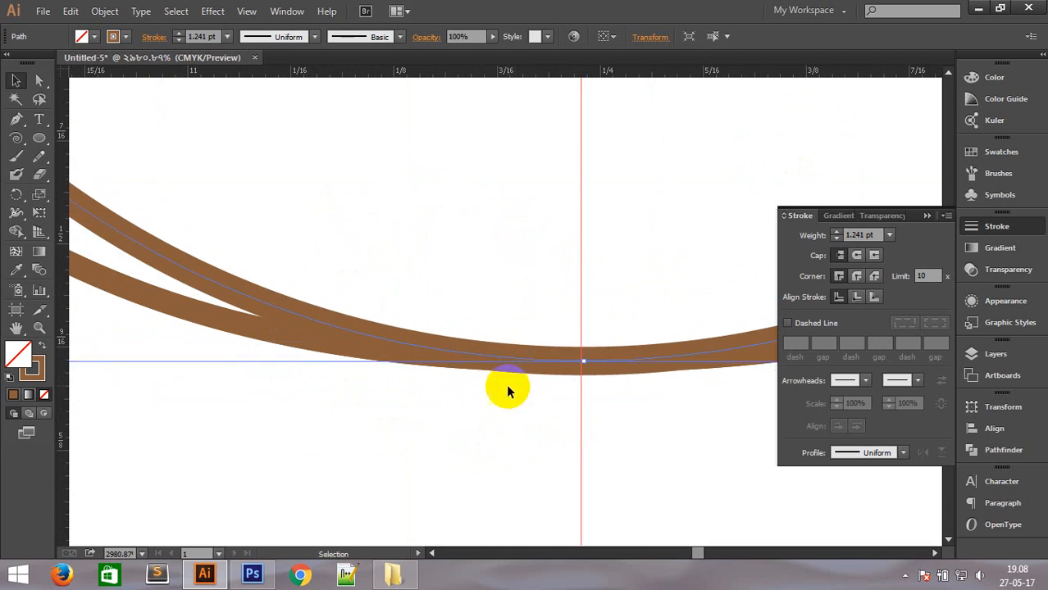
pyautogui.click(521, 456)
# Group the circle, the dot arch and all swirls into one ornament.
pyautogui.keyDown('ctrl'); pyautogui.keyDown('alt'); pyautogui.click(570, 396); pyautogui.keyUp('alt'); pyautogui.keyUp('ctrl')
pyautogui.keyDown('ctrl'); pyautogui.keyDown('alt'); pyautogui.click(569, 391); pyautogui.keyUp('alt'); pyautogui.keyUp('ctrl')
pyautogui.keyDown('ctrl'); pyautogui.keyDown('alt'); pyautogui.click(530, 305); pyautogui.keyUp('alt'); pyautogui.keyUp('ctrl')
pyautogui.keyDown('ctrl'); pyautogui.keyDown('alt'); pyautogui.click(528, 304); pyautogui.keyUp('alt'); pyautogui.keyUp('ctrl')
pyautogui.keyDown('ctrl'); pyautogui.keyDown('alt'); pyautogui.click(528, 304); pyautogui.keyUp('alt'); pyautogui.keyUp('ctrl')
pyautogui.keyDown('ctrl'); pyautogui.keyDown('alt'); pyautogui.click(528, 304); pyautogui.keyUp('alt'); pyautogui.keyUp('ctrl')
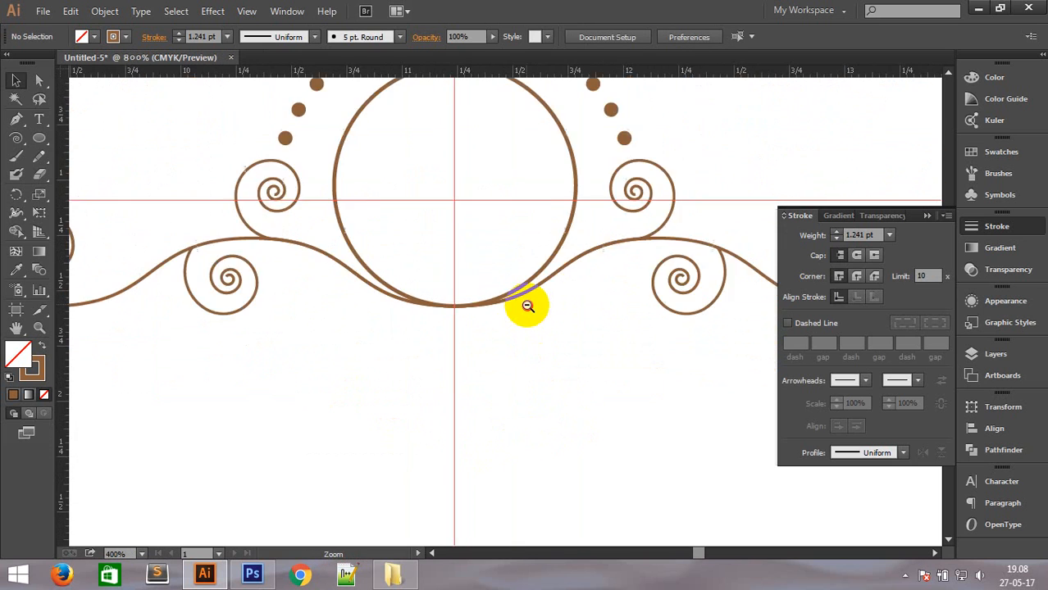
pyautogui.keyDown('ctrl'); pyautogui.keyDown('alt'); pyautogui.doubleClick(527, 305); pyautogui.keyUp('alt'); pyautogui.keyUp('ctrl')
pyautogui.keyDown('ctrl'); pyautogui.keyDown('alt'); pyautogui.click(521, 402); pyautogui.keyUp('alt'); pyautogui.keyUp('ctrl')
pyautogui.moveTo(278, 113); pyautogui.dragTo(680, 315)
pyautogui.rightClick(459, 170)
pyautogui.click(488, 237)
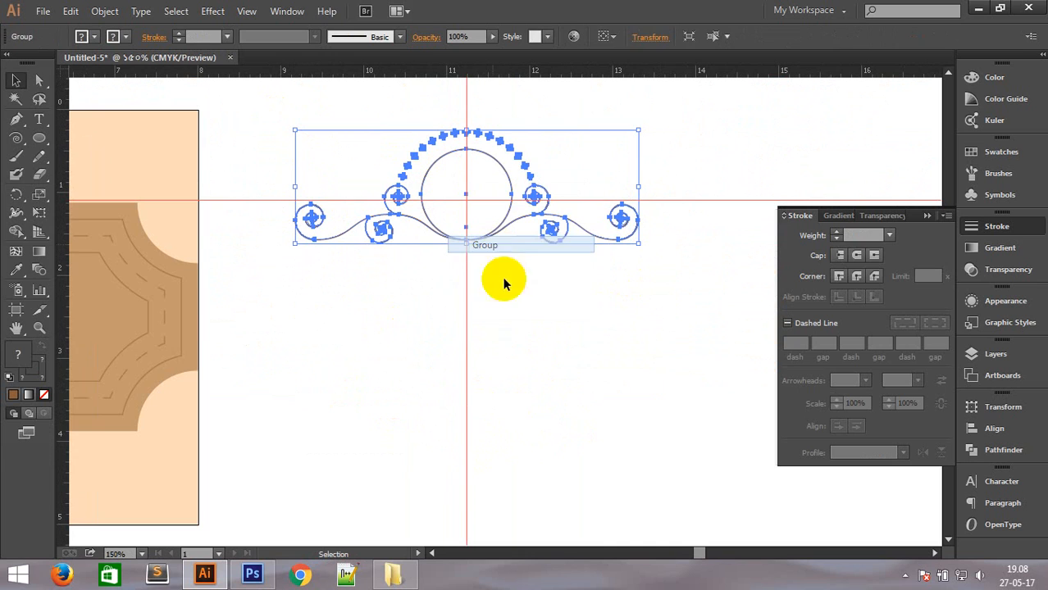
pyautogui.click(492, 340)
# Place vertical guides at both outer ends of the ornament and draw a horizontal line between them just below it.
pyautogui.moveTo(61, 235); pyautogui.dragTo(295, 281)
pyautogui.moveTo(61, 235); pyautogui.dragTo(639, 318)
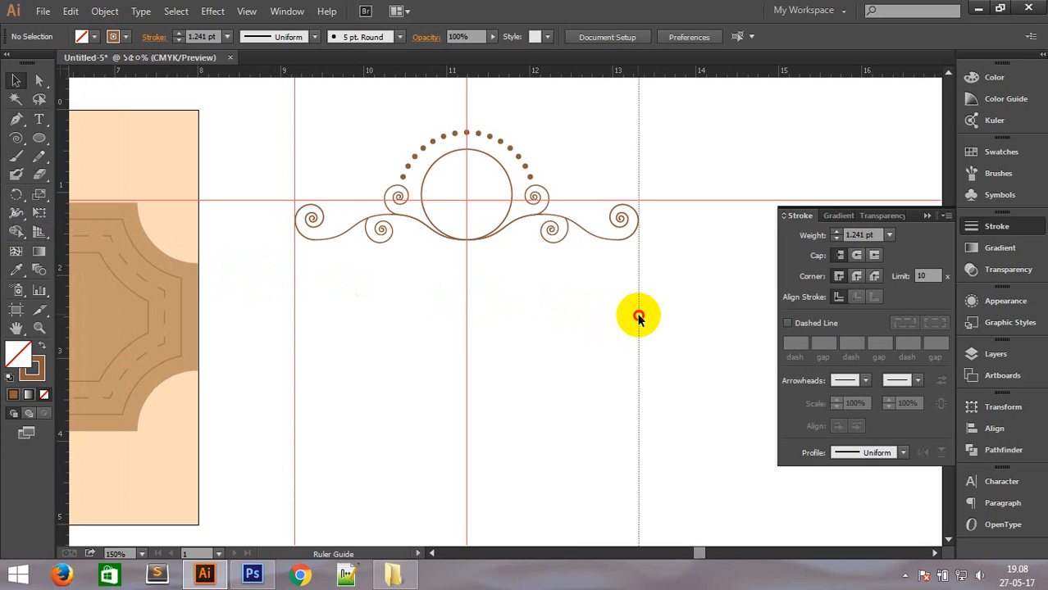
pyautogui.click(15, 139)
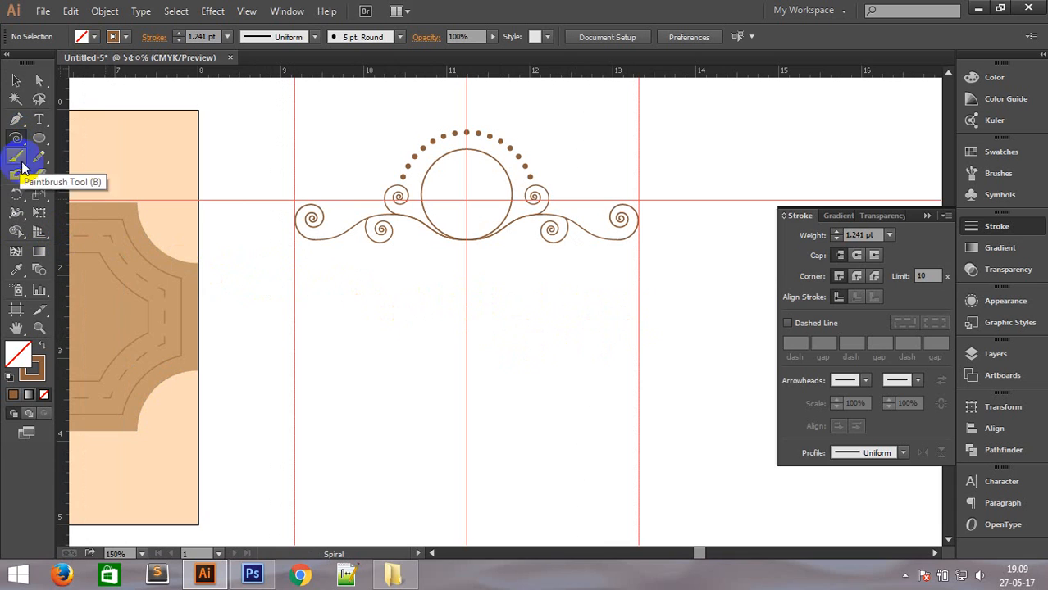
pyautogui.moveTo(15, 138); pyautogui.dragTo(121, 140)
pyautogui.moveTo(311, 219)
pyautogui.mouseDown()
pyautogui.moveTo(310, 263)
pyautogui.moveTo(295, 266)
pyautogui.mouseUp()
pyautogui.moveTo(624, 220)
pyautogui.mouseDown()
pyautogui.moveTo(627, 287)
pyautogui.moveTo(644, 280)
pyautogui.mouseUp()
pyautogui.click(15, 81)
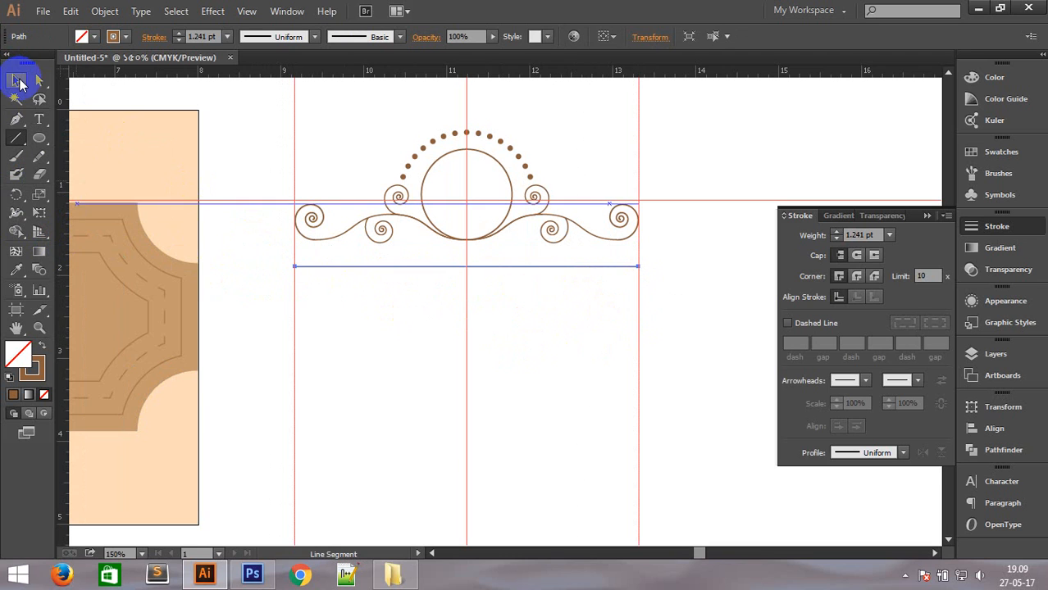
pyautogui.click(367, 330)
# Draw a 12-segment spiral with a 0.2363 in radius and try placing it against the line's left end.
pyautogui.hotkey('ctrl', 'space')
pyautogui.moveTo(231, 151); pyautogui.dragTo(739, 384)
pyautogui.moveTo(16, 136); pyautogui.dragTo(78, 173)
pyautogui.click(282, 360)
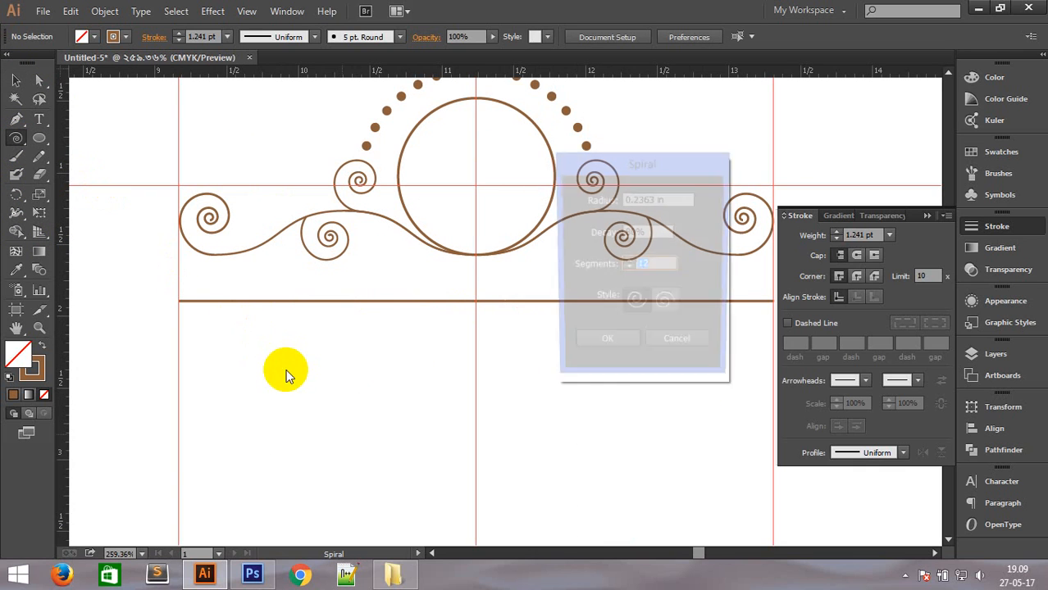
pyautogui.click(677, 353)
pyautogui.click(613, 347)
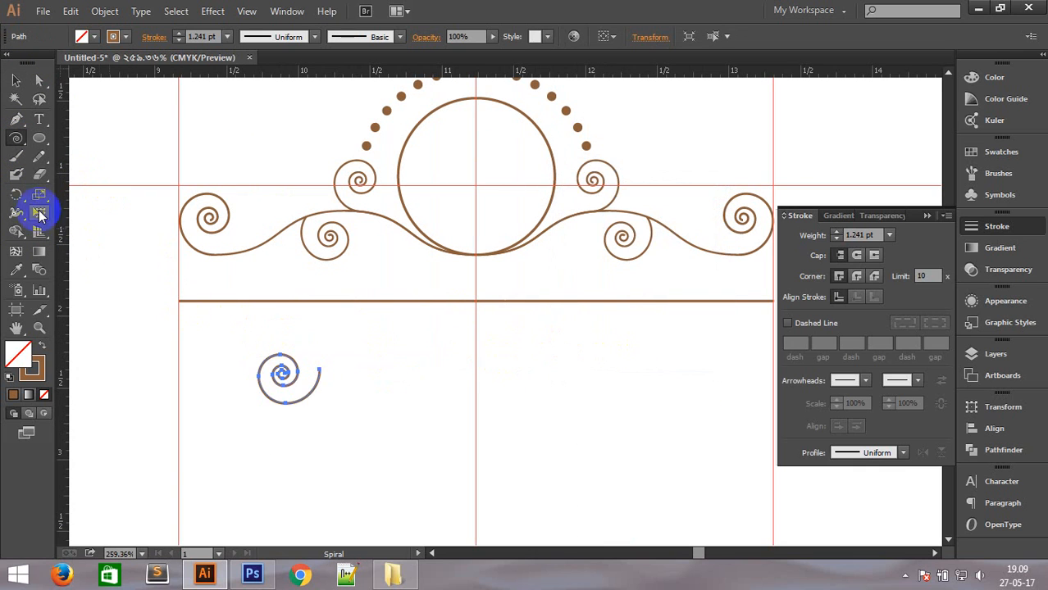
pyautogui.click(15, 81)
pyautogui.moveTo(302, 398); pyautogui.dragTo(157, 309)
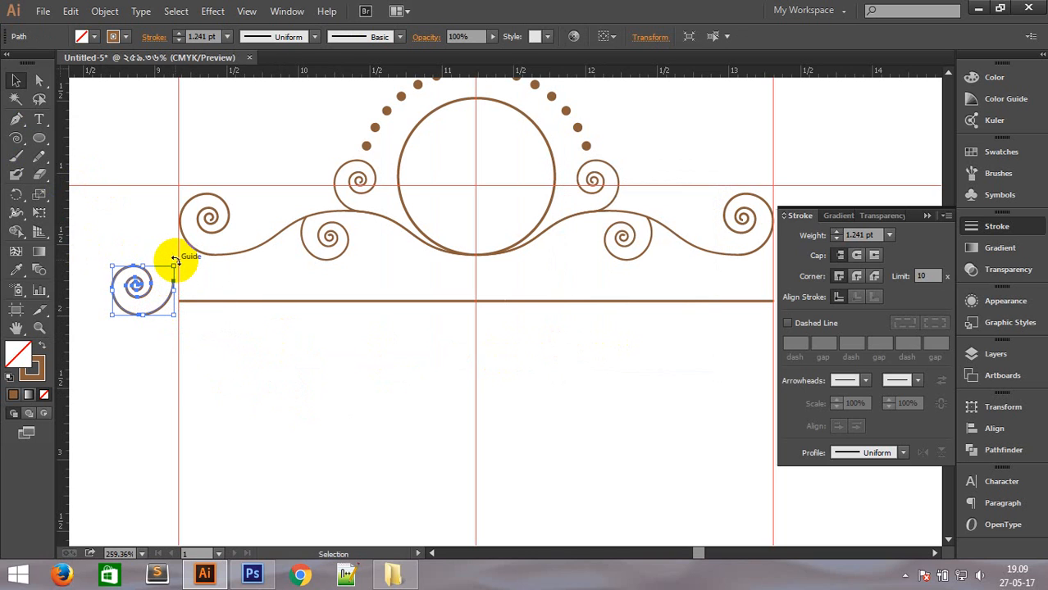
pyautogui.click(176, 266)
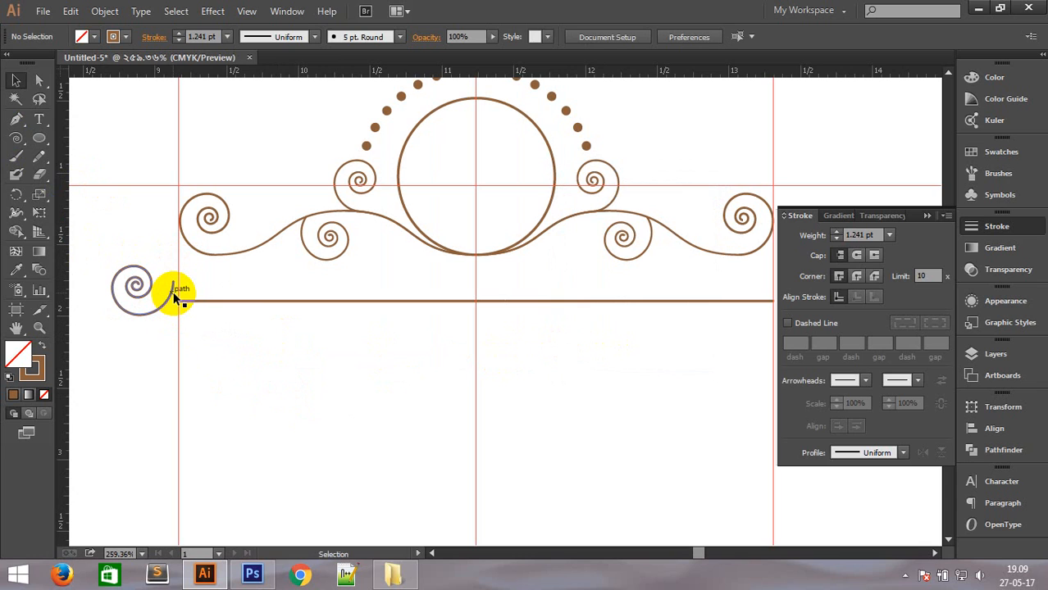
# Delete the small spiral, then try two freehand spirals below the line and undo both.
pyautogui.click(173, 291)
pyautogui.press('Delete')
pyautogui.click(15, 138)
pyautogui.moveTo(370, 431); pyautogui.dragTo(422, 484)
pyautogui.hotkey('ctrl', 'z')
pyautogui.moveTo(380, 427); pyautogui.dragTo(374, 452)
pyautogui.hotkey('ctrl', 'z')
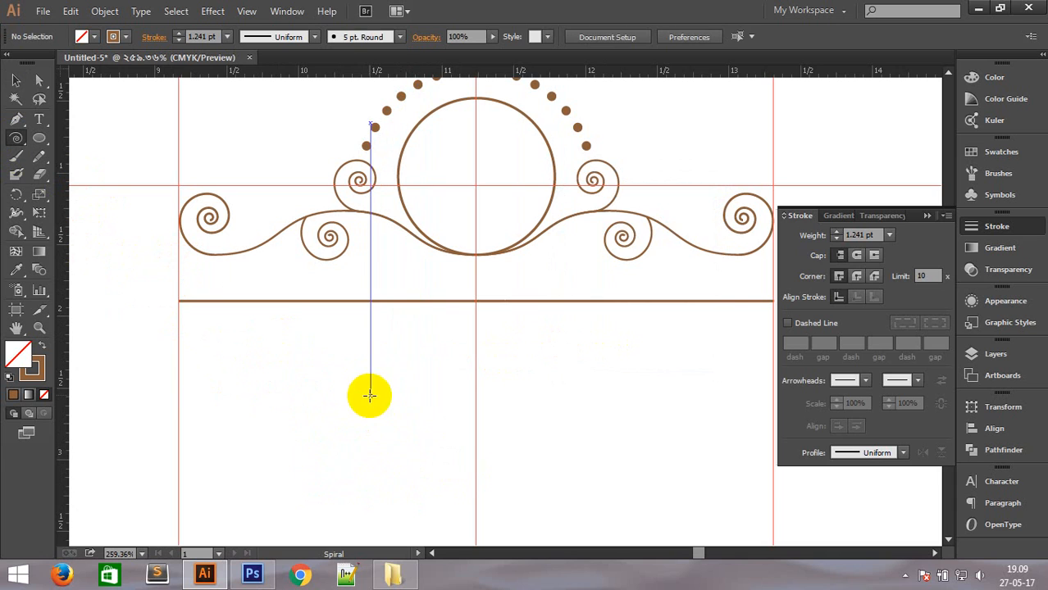
# Draw a spiral below the line with a 0.5195 in radius, 80% decay and 10 segments.
pyautogui.click(370, 394)
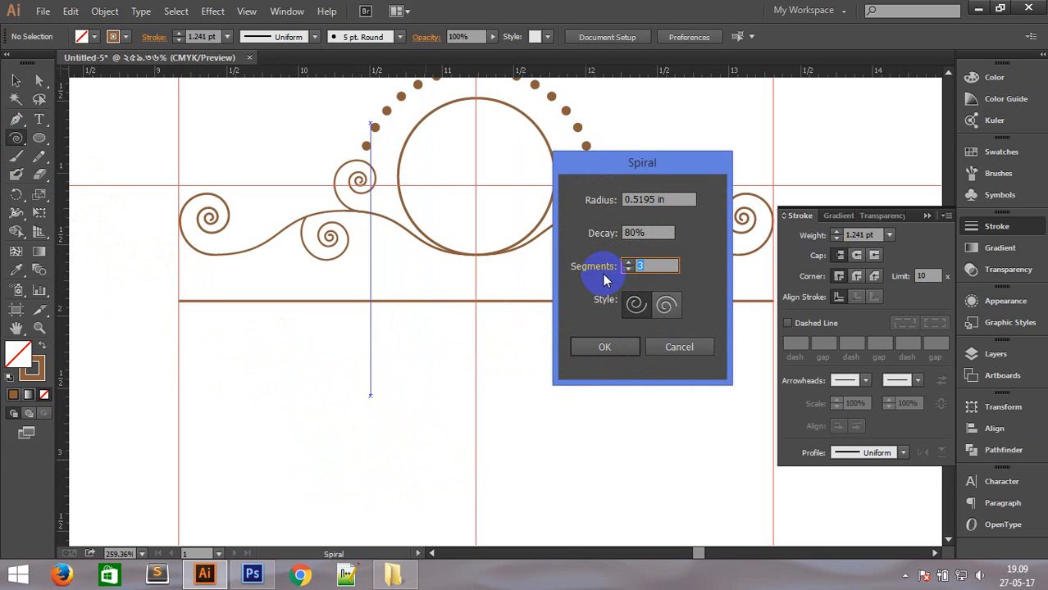
pyautogui.write('10')
pyautogui.press('Return')
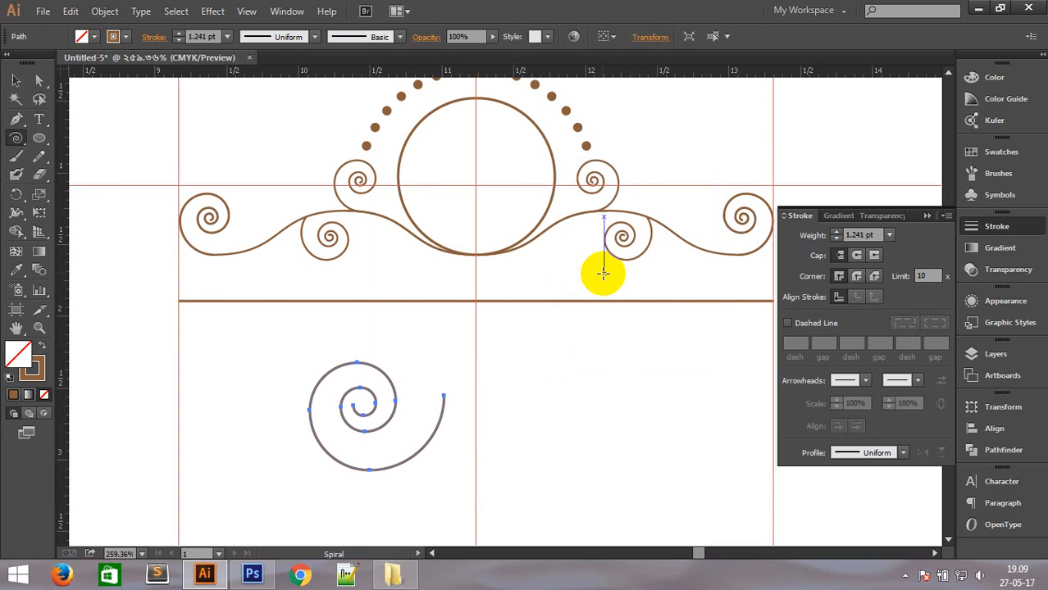
# Rotate the new spiral and move it so its outer end meets the left end of the horizontal line.
pyautogui.click(16, 79)
pyautogui.moveTo(387, 426); pyautogui.dragTo(128, 285)
pyautogui.moveTo(190, 215); pyautogui.dragTo(209, 401)
pyautogui.click(164, 415)
pyautogui.moveTo(140, 329); pyautogui.dragTo(173, 305)
pyautogui.click(293, 370)
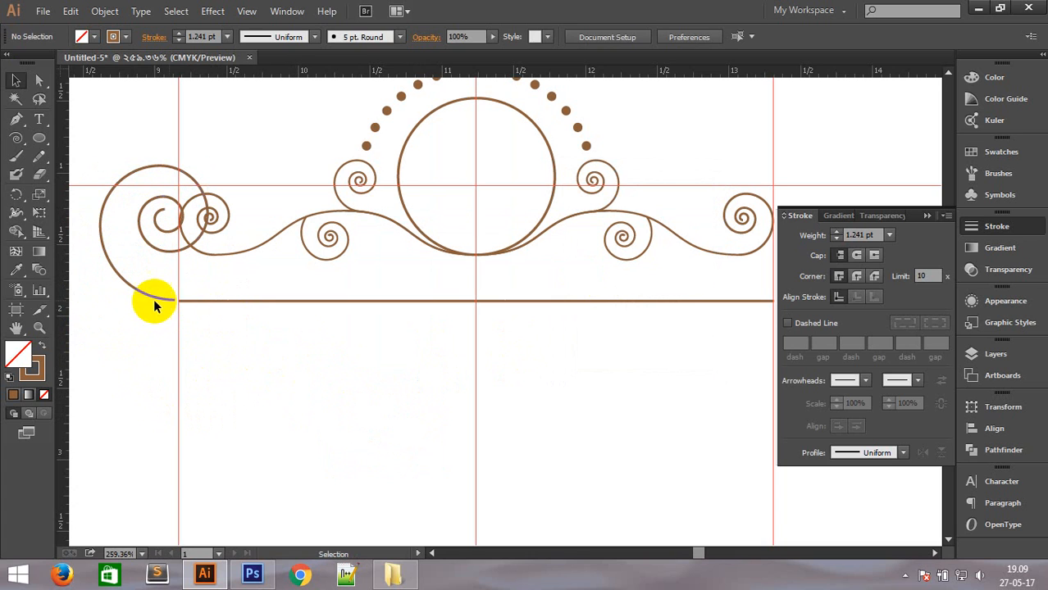
pyautogui.click(152, 297)
pyautogui.click(105, 11)
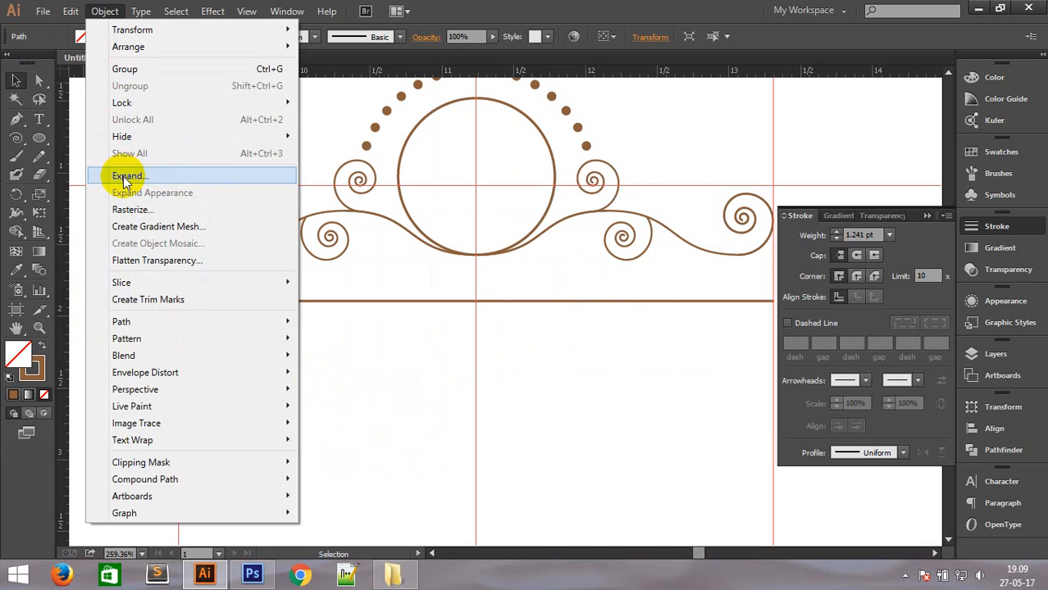
pyautogui.click(497, 400)
# Lengthen the horizontal line equally on both sides so it extends past the outer vertical guides.
pyautogui.press('z')
pyautogui.click(393, 361)
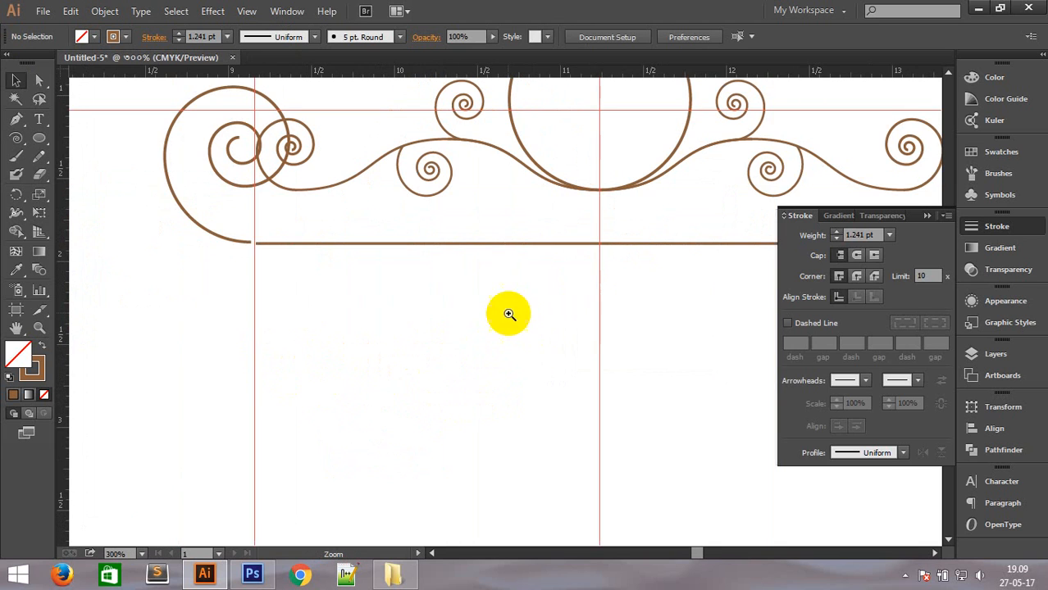
pyautogui.keyDown('ctrl'); pyautogui.keyDown('alt'); pyautogui.click(538, 330); pyautogui.keyUp('alt'); pyautogui.keyUp('ctrl')
pyautogui.keyDown('ctrl'); pyautogui.keyDown('alt'); pyautogui.click(538, 330); pyautogui.keyUp('alt'); pyautogui.keyUp('ctrl')
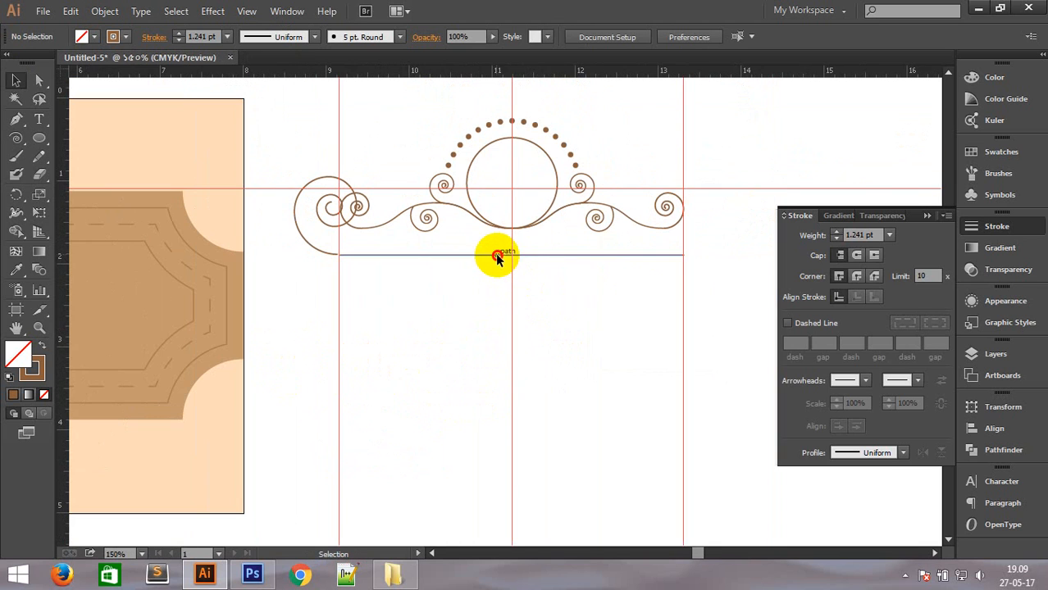
pyautogui.click(497, 255)
pyautogui.moveTo(686, 259); pyautogui.dragTo(720, 255)
pyautogui.click(346, 342)
# Move the large spiral to the extended line's left end so its outer end overlaps the line.
pyautogui.moveTo(216, 120); pyautogui.dragTo(615, 385)
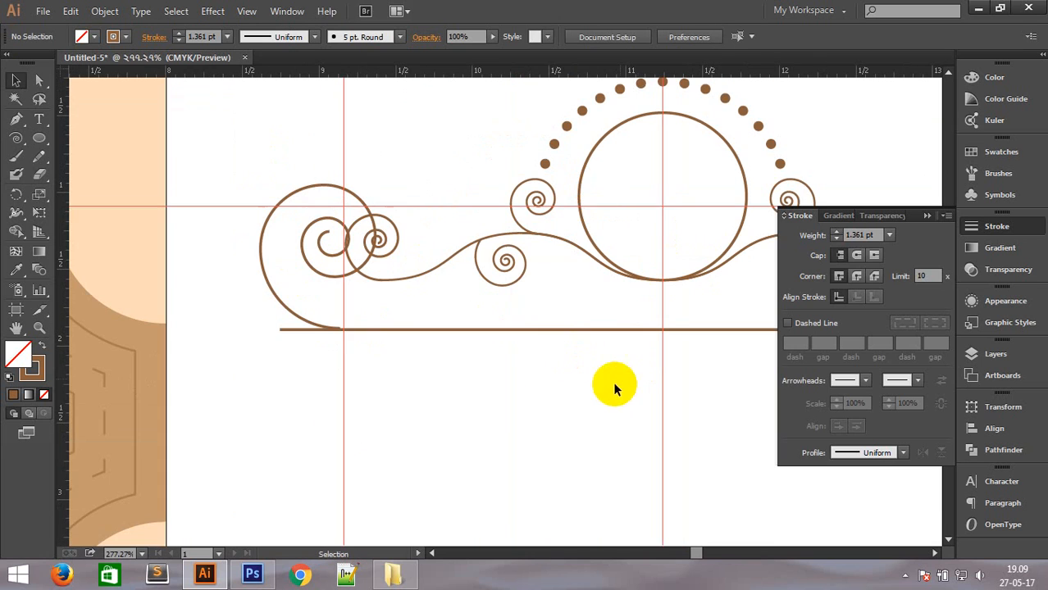
pyautogui.moveTo(305, 324); pyautogui.dragTo(341, 352)
pyautogui.click(352, 413)
pyautogui.hotkey('ctrl', 'space')
pyautogui.moveTo(391, 258); pyautogui.dragTo(617, 403)
pyautogui.moveTo(452, 300)
pyautogui.mouseDown()
pyautogui.moveTo(277, 367)
pyautogui.moveTo(238, 401)
pyautogui.moveTo(250, 397)
pyautogui.mouseUp()
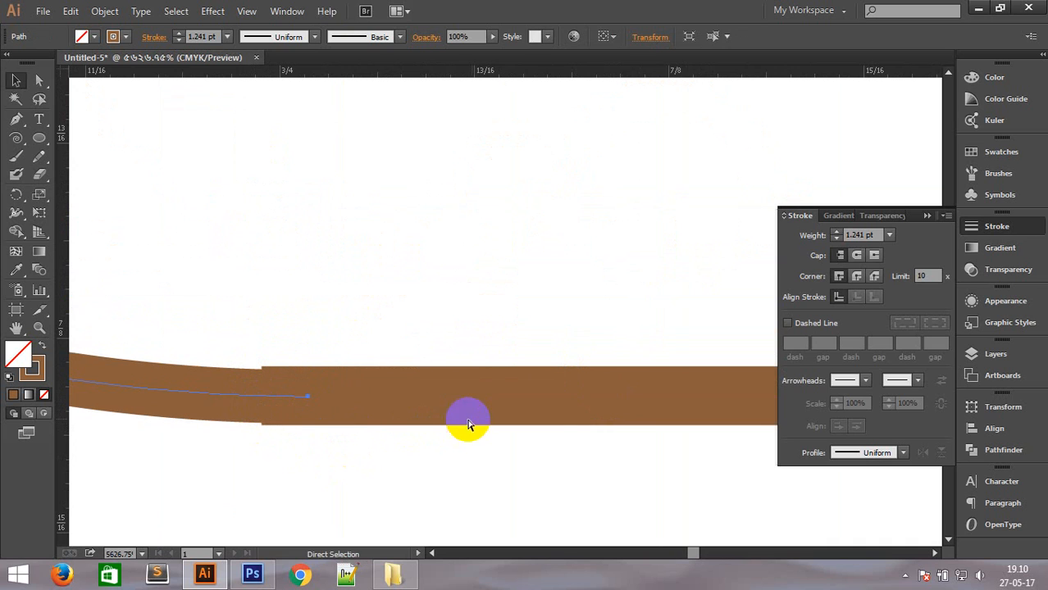
# Set the stroke weight of the horizontal line and of the large spiral to 1 pt.
pyautogui.keyDown('ctrl'); pyautogui.keyDown('alt'); pyautogui.click(564, 428); pyautogui.keyUp('alt'); pyautogui.keyUp('ctrl')
pyautogui.keyDown('ctrl'); pyautogui.keyDown('alt'); pyautogui.click(565, 428); pyautogui.keyUp('alt'); pyautogui.keyUp('ctrl')
pyautogui.keyDown('ctrl'); pyautogui.keyDown('alt'); pyautogui.click(509, 319); pyautogui.keyUp('alt'); pyautogui.keyUp('ctrl')
pyautogui.moveTo(664, 223); pyautogui.dragTo(688, 246)
pyautogui.click(190, 37)
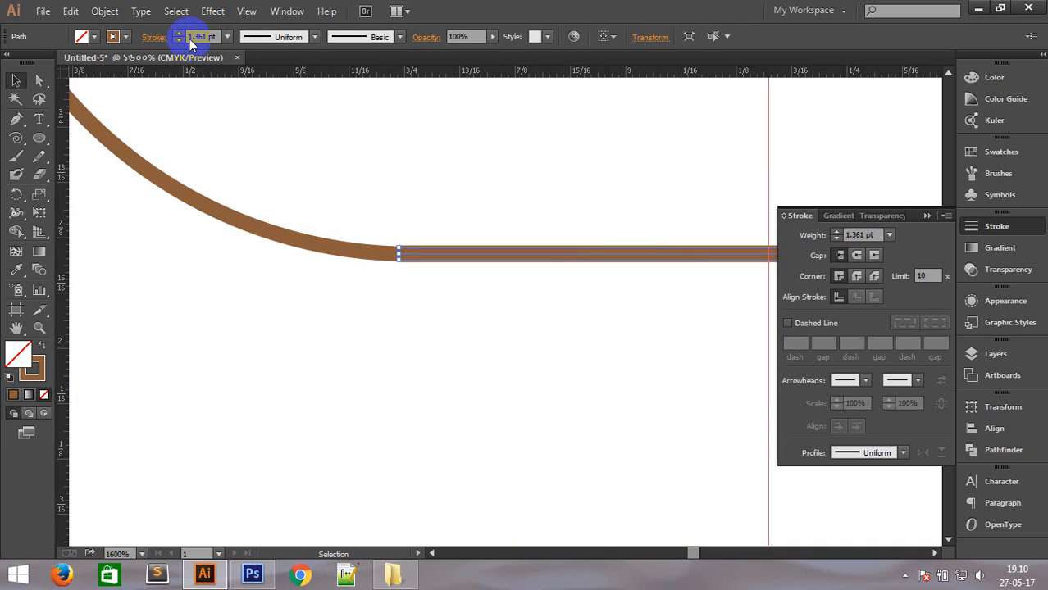
pyautogui.click(180, 40)
pyautogui.click(355, 279)
pyautogui.click(332, 240)
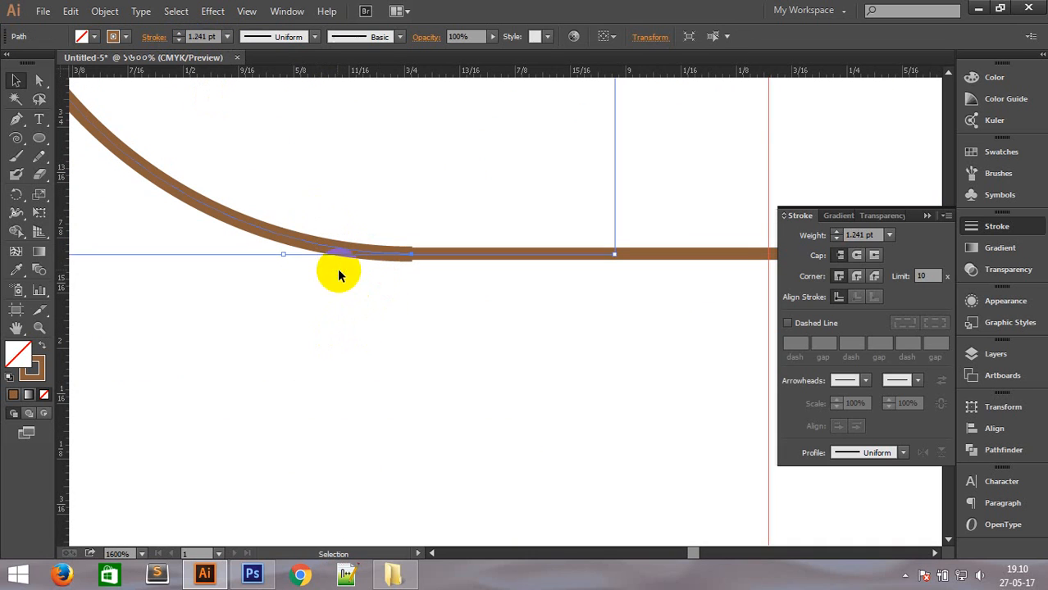
pyautogui.click(298, 314)
# Nudge the large left spiral vertically until its outer end lines up with the horizontal line's stroke.
pyautogui.moveTo(364, 226); pyautogui.dragTo(467, 297)
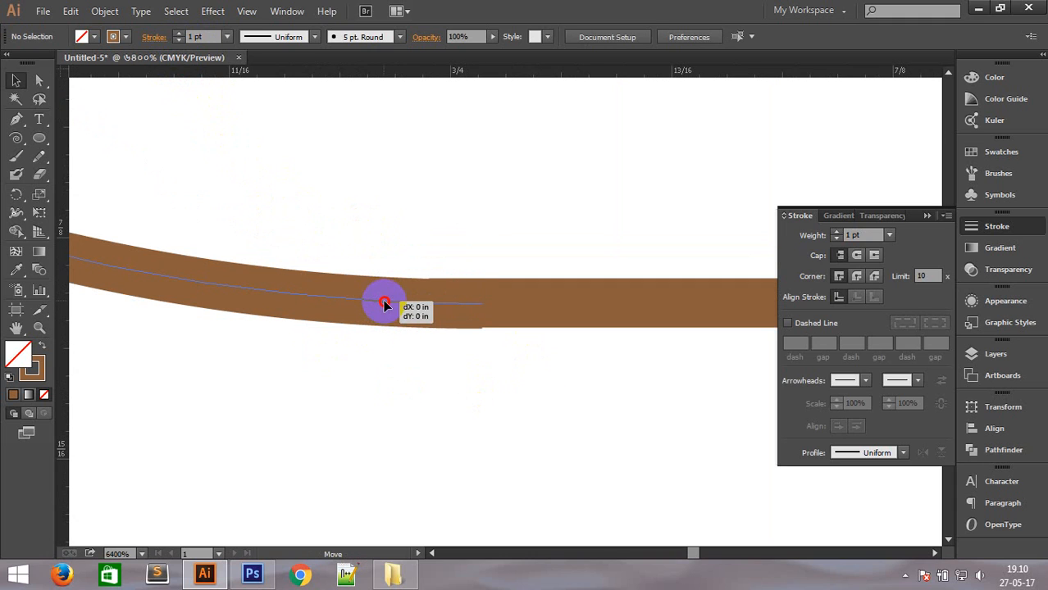
pyautogui.click(384, 302)
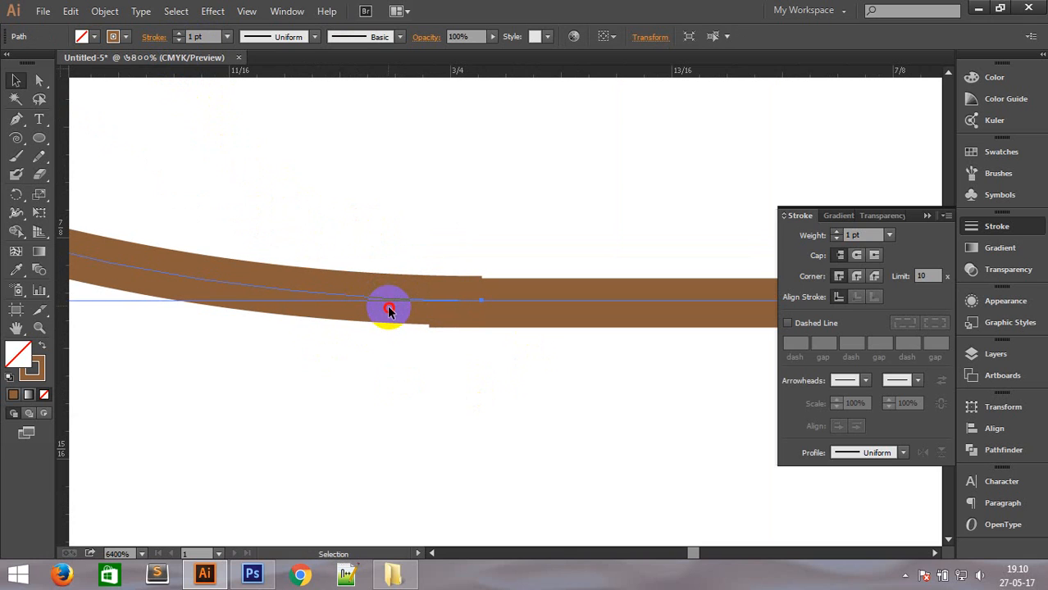
pyautogui.click(253, 239)
pyautogui.click(308, 302)
pyautogui.moveTo(306, 306); pyautogui.dragTo(308, 309)
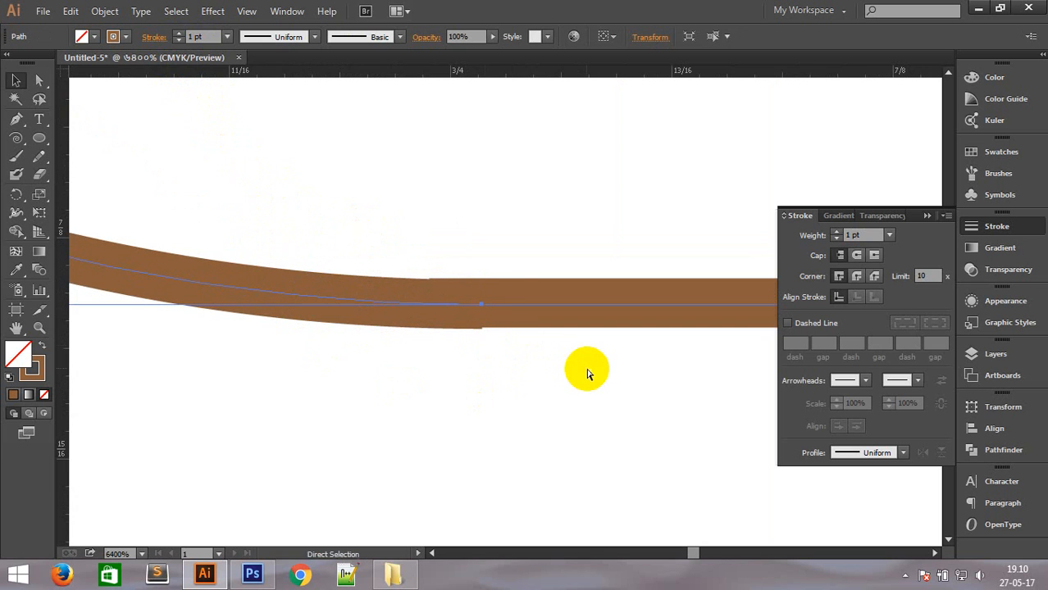
# Move the large spiral horizontally so its outer end butts exactly against the left end of the horizontal line.
pyautogui.keyDown('ctrl'); pyautogui.keyDown('alt'); pyautogui.click(567, 352); pyautogui.keyUp('alt'); pyautogui.keyUp('ctrl')
pyautogui.keyDown('ctrl'); pyautogui.keyDown('alt'); pyautogui.click(567, 351); pyautogui.keyUp('alt'); pyautogui.keyUp('ctrl')
pyautogui.keyDown('ctrl'); pyautogui.keyDown('alt'); pyautogui.click(567, 351); pyautogui.keyUp('alt'); pyautogui.keyUp('ctrl')
pyautogui.keyDown('ctrl'); pyautogui.keyDown('alt'); pyautogui.click(520, 270); pyautogui.keyUp('alt'); pyautogui.keyUp('ctrl')
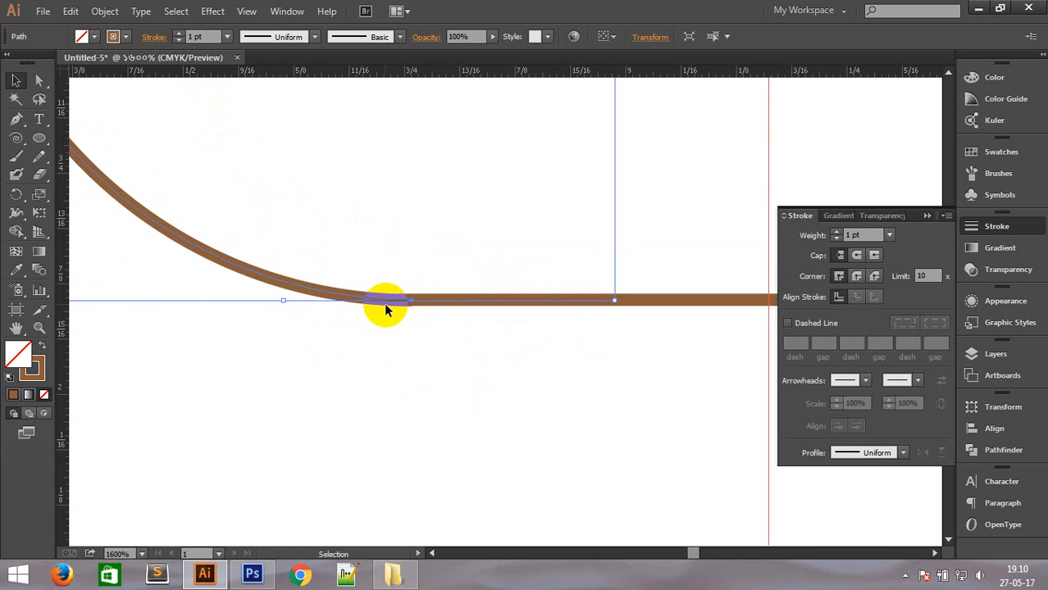
pyautogui.moveTo(386, 306); pyautogui.dragTo(517, 357)
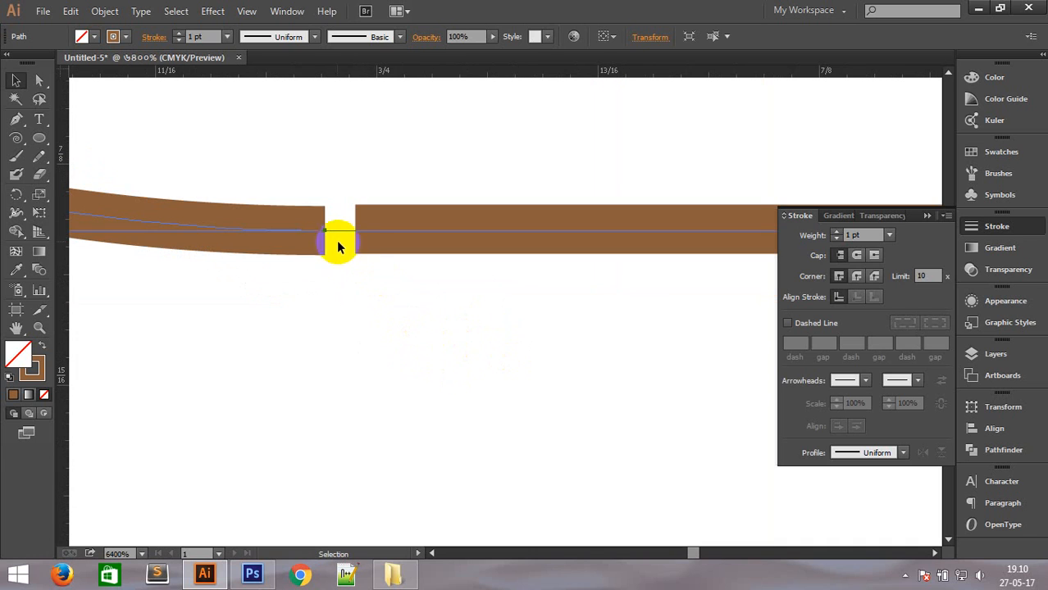
pyautogui.moveTo(324, 234); pyautogui.dragTo(355, 229)
pyautogui.click(476, 382)
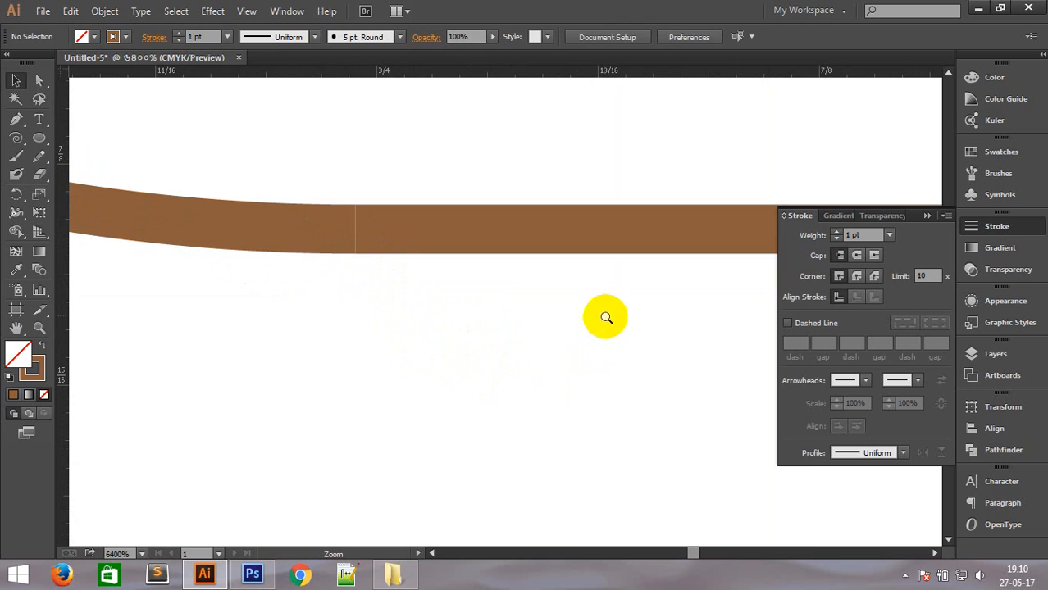
# Create a reflected copy of the large left spiral across the vertical axis.
pyautogui.keyDown('ctrl'); pyautogui.keyDown('alt'); pyautogui.click(537, 356); pyautogui.keyUp('alt'); pyautogui.keyUp('ctrl')
pyautogui.keyDown('ctrl'); pyautogui.keyDown('alt'); pyautogui.click(535, 344); pyautogui.keyUp('alt'); pyautogui.keyUp('ctrl')
pyautogui.keyDown('ctrl'); pyautogui.keyDown('alt'); pyautogui.click(533, 326); pyautogui.keyUp('alt'); pyautogui.keyUp('ctrl')
pyautogui.keyDown('ctrl'); pyautogui.keyDown('alt'); pyautogui.click(533, 320); pyautogui.keyUp('alt'); pyautogui.keyUp('ctrl')
pyautogui.keyDown('ctrl'); pyautogui.keyDown('alt'); pyautogui.click(533, 312); pyautogui.keyUp('alt'); pyautogui.keyUp('ctrl')
pyautogui.keyDown('ctrl'); pyautogui.keyDown('alt'); pyautogui.click(534, 311); pyautogui.keyUp('alt'); pyautogui.keyUp('ctrl')
pyautogui.keyDown('ctrl'); pyautogui.keyDown('alt'); pyautogui.click(534, 310); pyautogui.keyUp('alt'); pyautogui.keyUp('ctrl')
pyautogui.keyDown('ctrl'); pyautogui.keyDown('alt'); pyautogui.click(651, 327); pyautogui.keyUp('alt'); pyautogui.keyUp('ctrl')
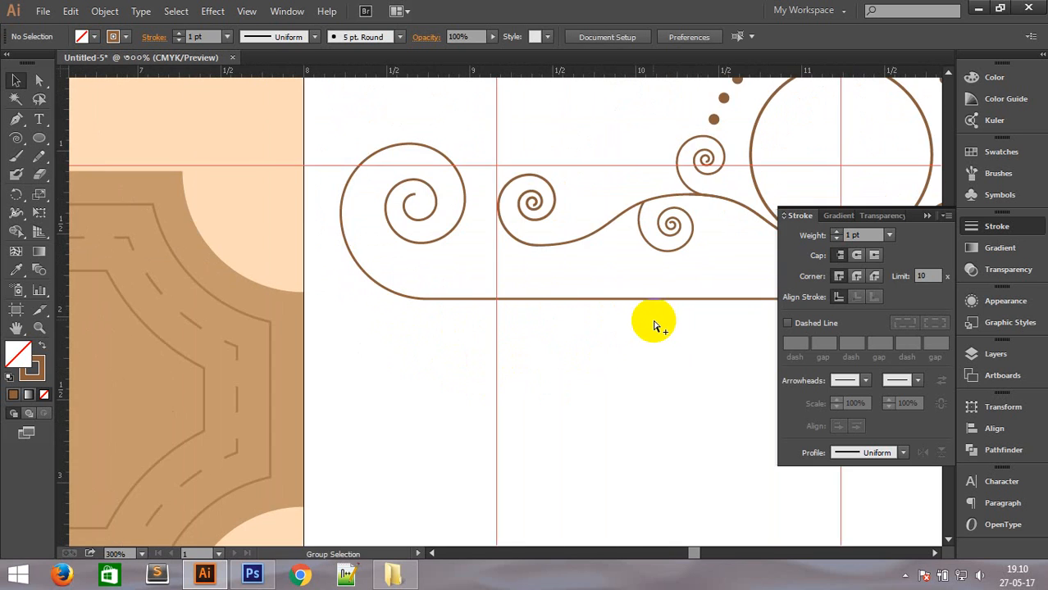
pyautogui.keyDown('ctrl'); pyautogui.keyDown('alt'); pyautogui.click(659, 328); pyautogui.keyUp('alt'); pyautogui.keyUp('ctrl')
pyautogui.keyDown('ctrl'); pyautogui.keyDown('alt'); pyautogui.click(660, 328); pyautogui.keyUp('alt'); pyautogui.keyUp('ctrl')
pyautogui.click(270, 243)
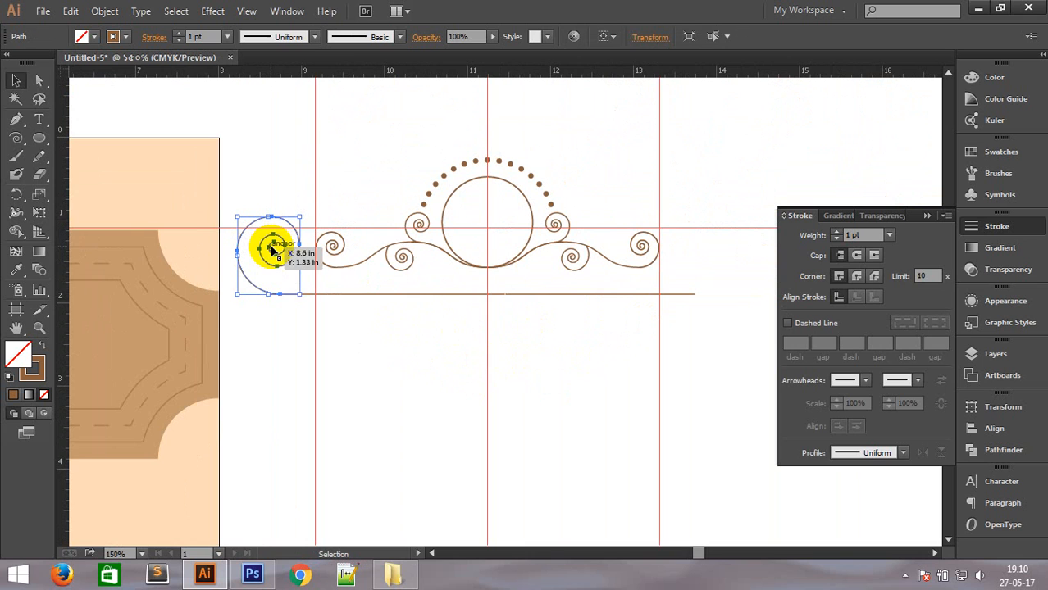
pyautogui.rightClick(271, 245)
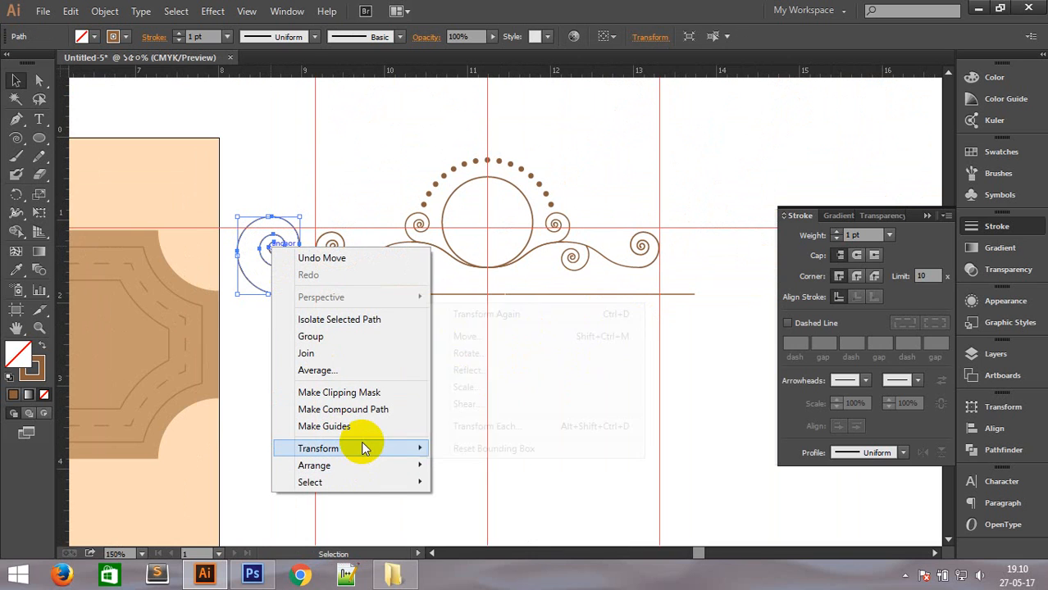
pyautogui.moveTo(361, 447)
pyautogui.click(525, 371)
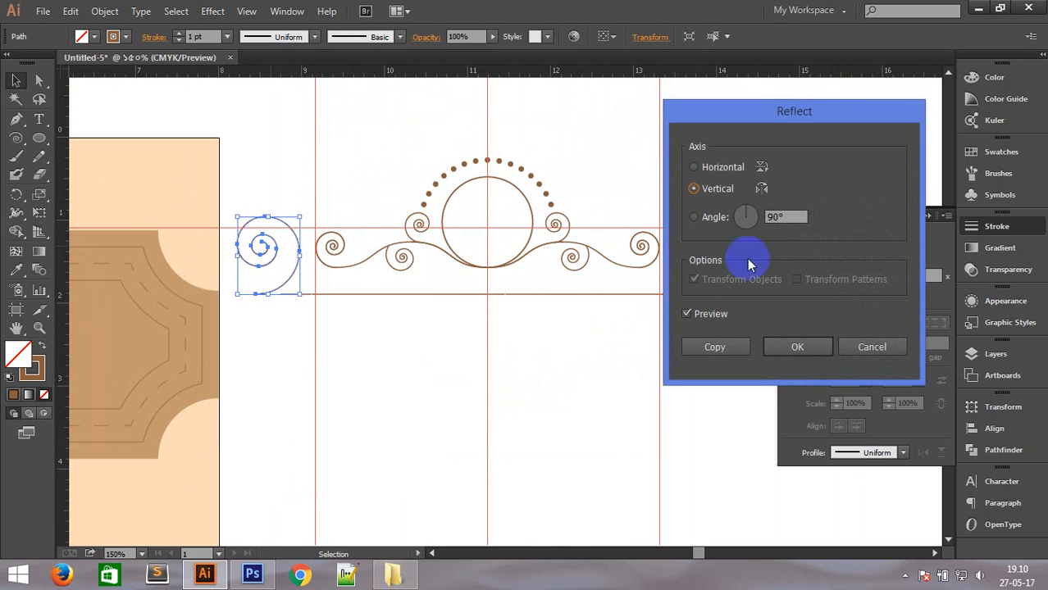
pyautogui.click(707, 349)
# Move the mirrored spiral copy to the right end of the horizontal line so its outer end meets the line.
pyautogui.moveTo(294, 282); pyautogui.dragTo(730, 267)
pyautogui.click(692, 358)
pyautogui.moveTo(666, 260); pyautogui.dragTo(761, 352)
# Select the entire ornament and expand it with Object Expand into filled shapes.
pyautogui.keyDown('alt'); pyautogui.click(437, 271); pyautogui.keyUp('alt')
pyautogui.keyDown('alt'); pyautogui.click(437, 272); pyautogui.keyUp('alt')
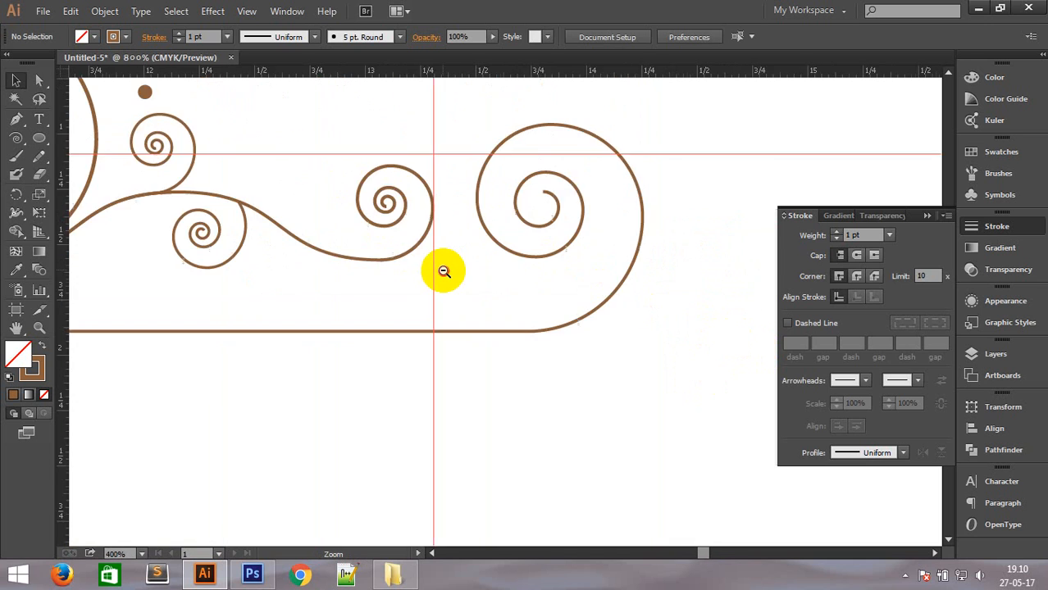
pyautogui.keyDown('alt'); pyautogui.click(439, 271); pyautogui.keyUp('alt')
pyautogui.moveTo(168, 262); pyautogui.dragTo(671, 453)
pyautogui.click(123, 13)
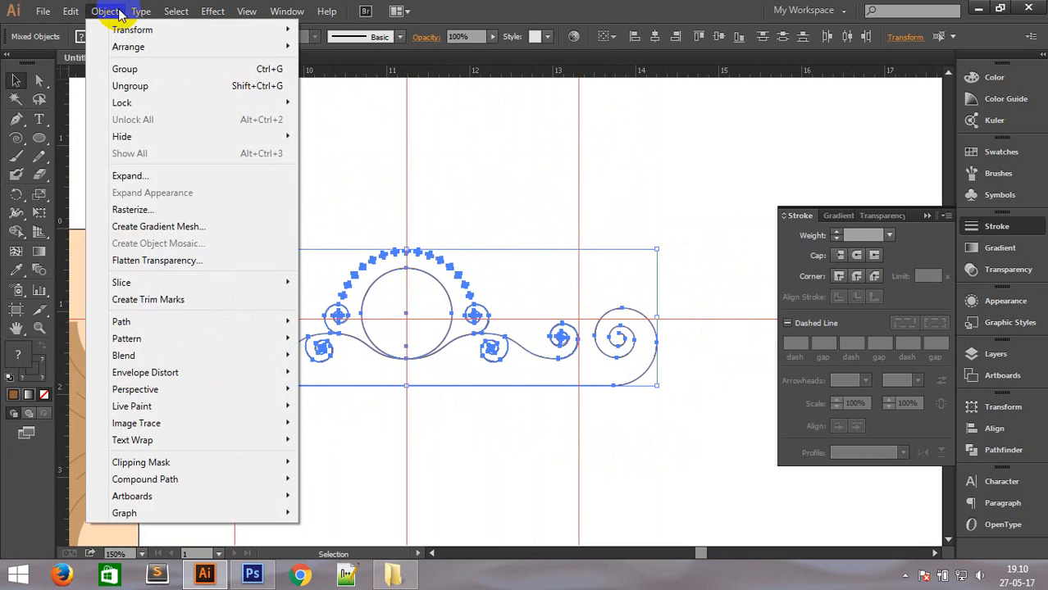
pyautogui.click(145, 173)
pyautogui.click(492, 375)
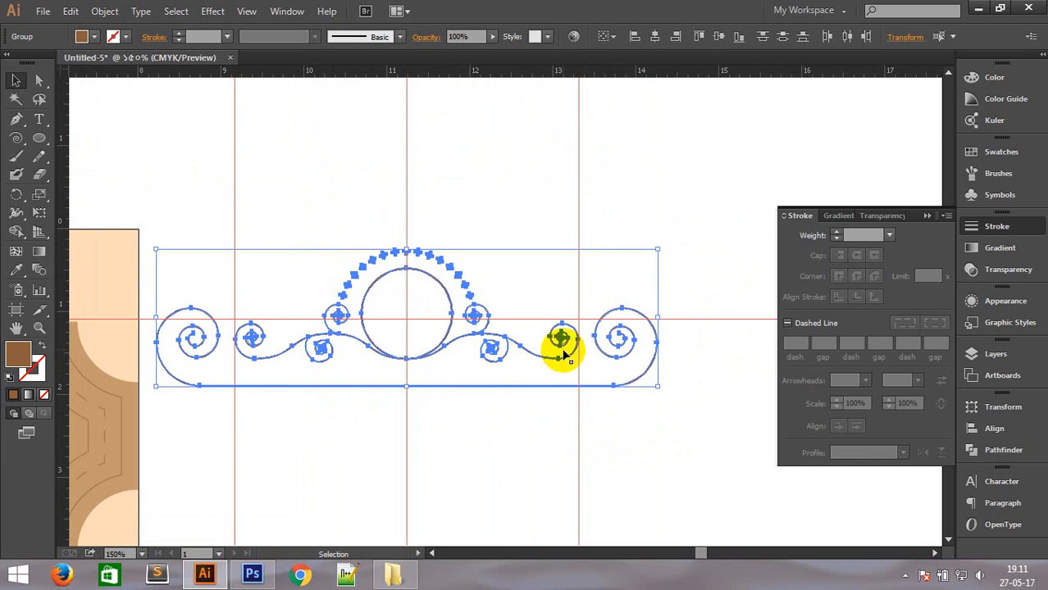
# Group the whole expanded ornament.
pyautogui.keyDown('ctrl'); pyautogui.keyDown('alt'); pyautogui.click(414, 328); pyautogui.keyUp('alt'); pyautogui.keyUp('ctrl')
pyautogui.keyDown('ctrl'); pyautogui.keyDown('alt'); pyautogui.click(413, 328); pyautogui.keyUp('alt'); pyautogui.keyUp('ctrl')
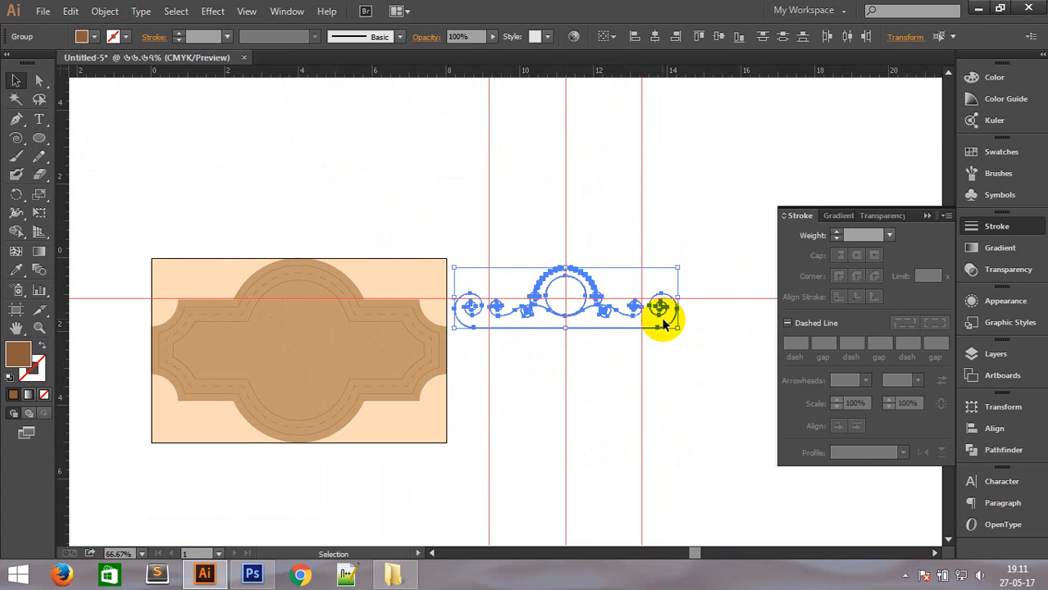
pyautogui.rightClick(578, 300)
pyautogui.click(624, 366)
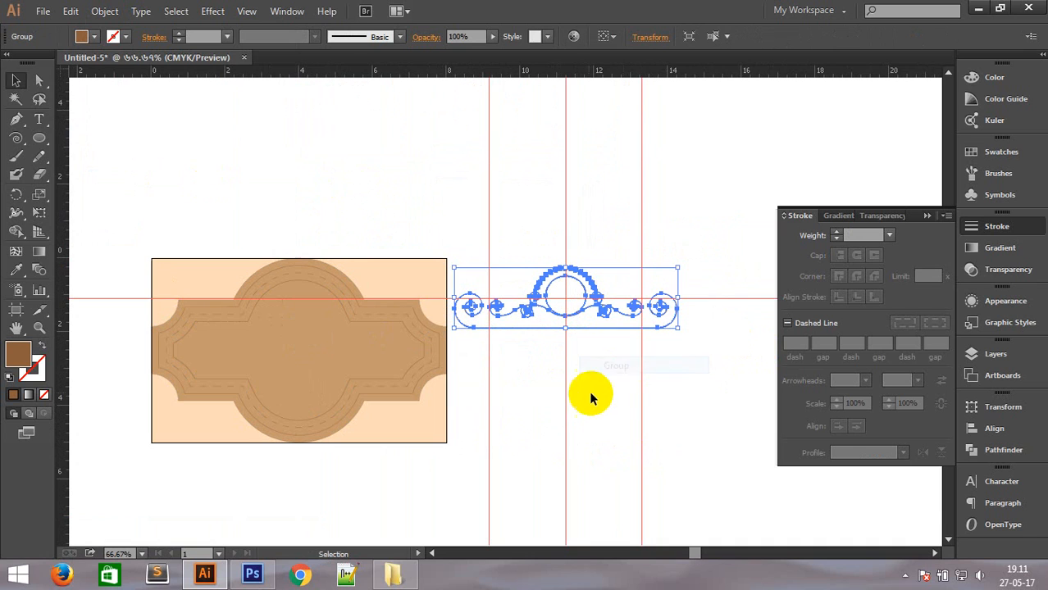
pyautogui.click(582, 410)
# Ungroup the ornament and slightly enlarge its inner part, the circle with the dotted arch and small swirls.
pyautogui.keyDown('ctrl'); pyautogui.click(480, 398); pyautogui.keyUp('ctrl')
pyautogui.press('space')
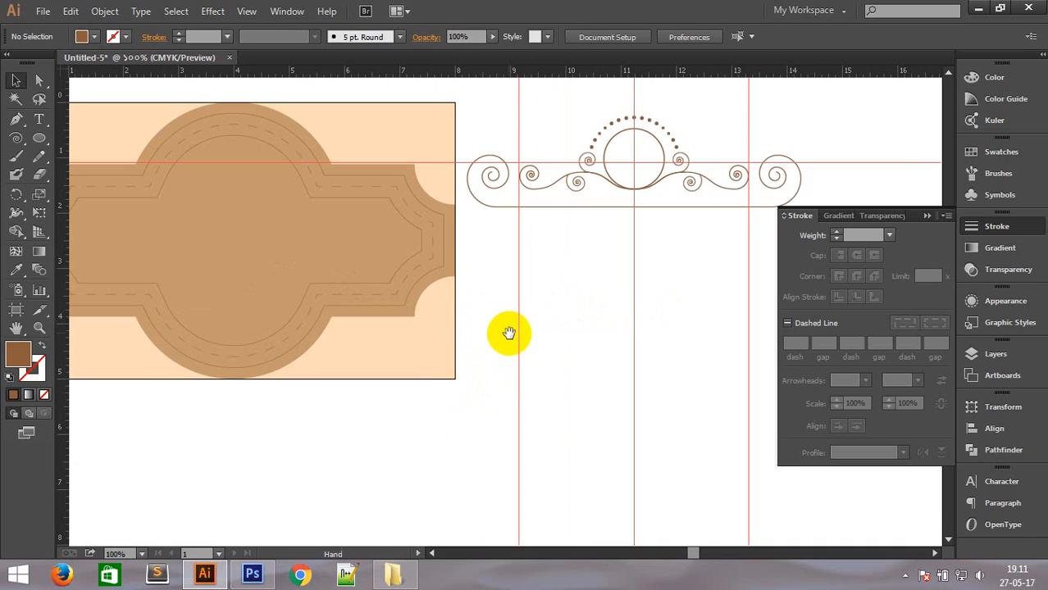
pyautogui.rightClick(605, 182)
pyautogui.click(615, 269)
pyautogui.click(620, 297)
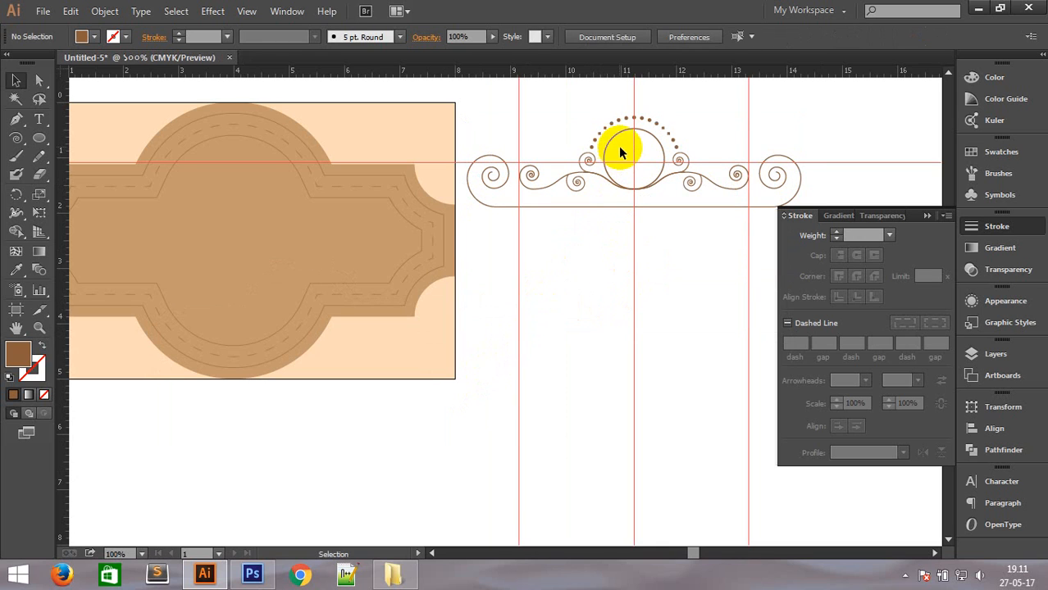
pyautogui.click(620, 139)
pyautogui.moveTo(750, 191); pyautogui.dragTo(754, 197)
pyautogui.click(654, 279)
# Select the enlarged inner part together with the base line and large spirals and group them again.
pyautogui.moveTo(474, 82); pyautogui.dragTo(775, 217)
pyautogui.rightClick(644, 145)
pyautogui.click(689, 218)
pyautogui.click(607, 323)
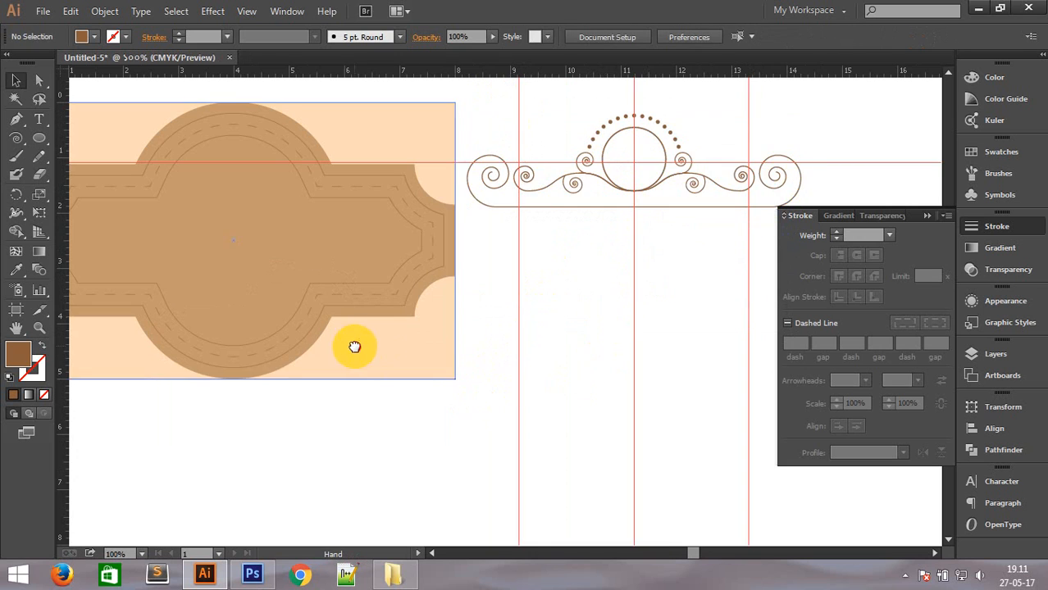
# Draw a thin brown horizontal rectangle across the label's middle, spanning the innermost outline from side to side.
pyautogui.moveTo(356, 346); pyautogui.dragTo(612, 368)
pyautogui.keyDown('ctrl'); pyautogui.click(470, 289); pyautogui.keyUp('ctrl')
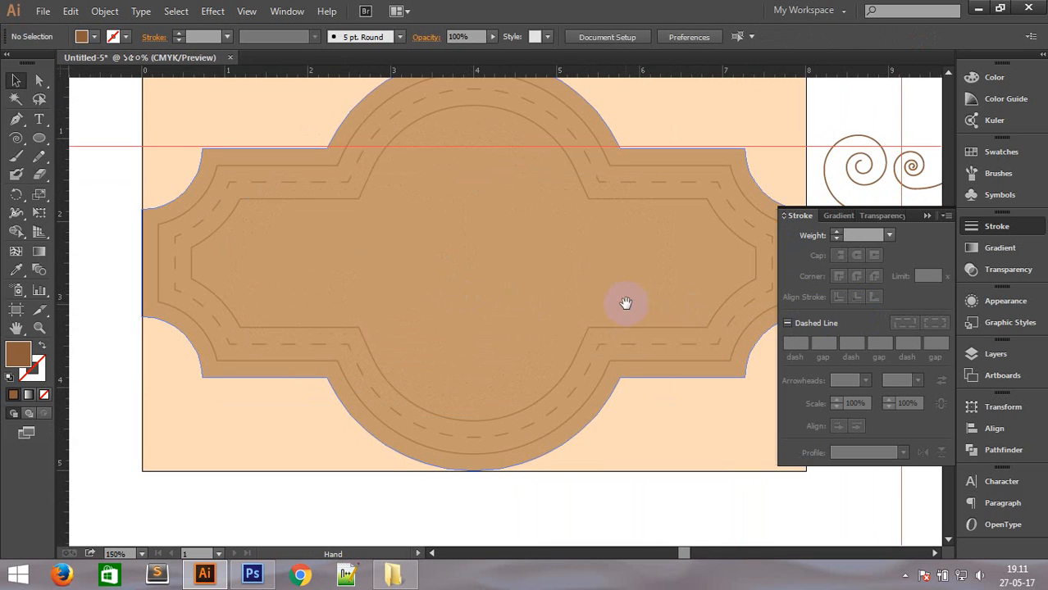
pyautogui.moveTo(627, 305); pyautogui.dragTo(616, 295)
pyautogui.moveTo(40, 138); pyautogui.dragTo(119, 141)
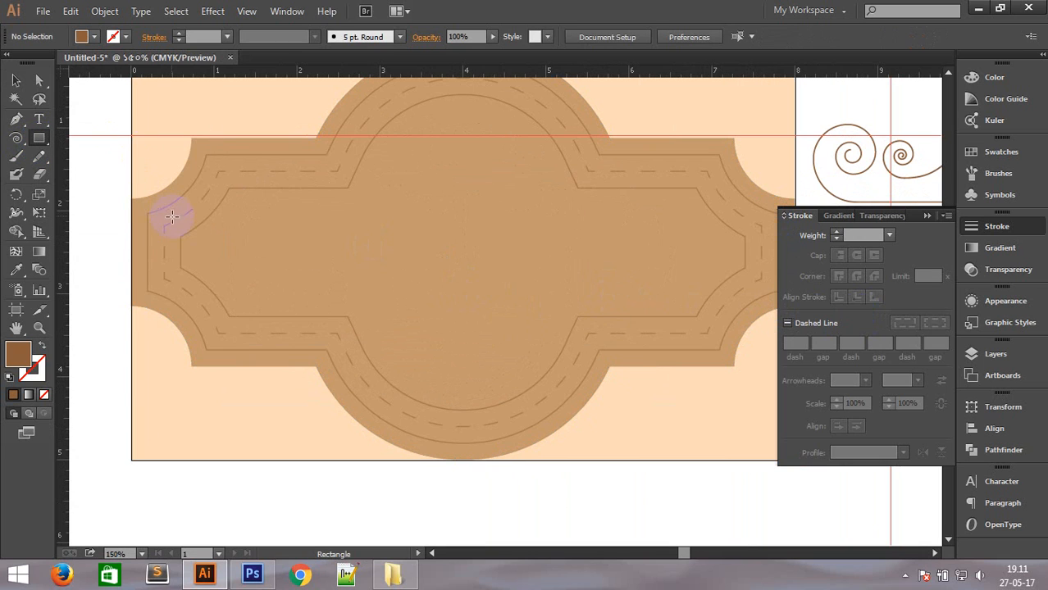
pyautogui.moveTo(181, 235); pyautogui.dragTo(745, 269)
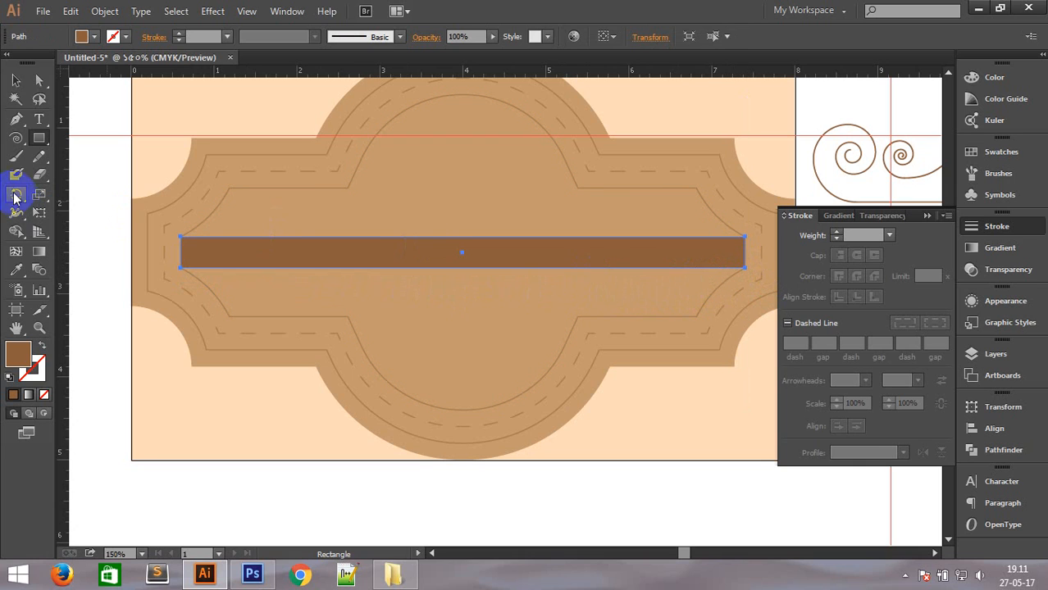
# Shorten the rectangle equally on both sides and add vertical guides at the innermost outline's left and right corners.
pyautogui.click(15, 82)
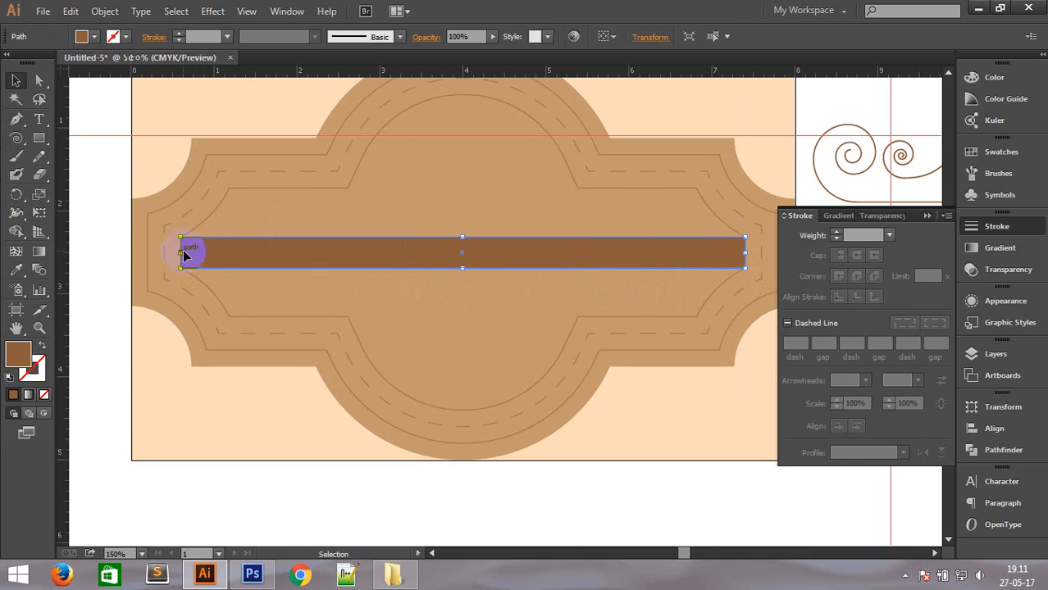
pyautogui.moveTo(185, 255); pyautogui.dragTo(220, 251)
pyautogui.click(102, 226)
pyautogui.moveTo(62, 228); pyautogui.dragTo(229, 260)
pyautogui.moveTo(62, 256); pyautogui.dragTo(695, 319)
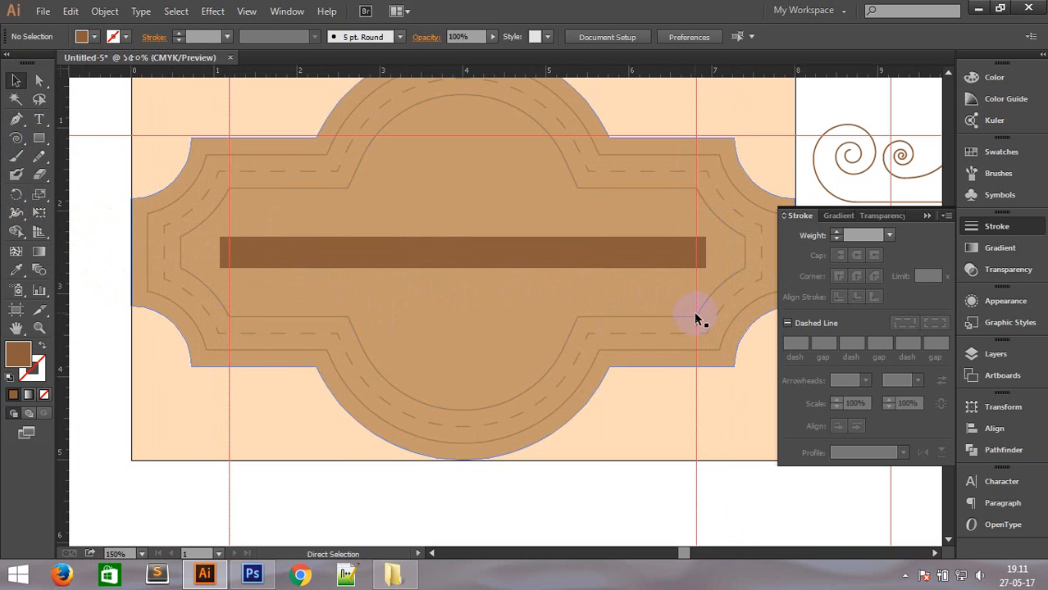
# Move the rectangle's left edge inward to the left vertical guide.
pyautogui.hotkey('ctrl', 'space')
pyautogui.moveTo(157, 219); pyautogui.dragTo(393, 304)
pyautogui.click(400, 280)
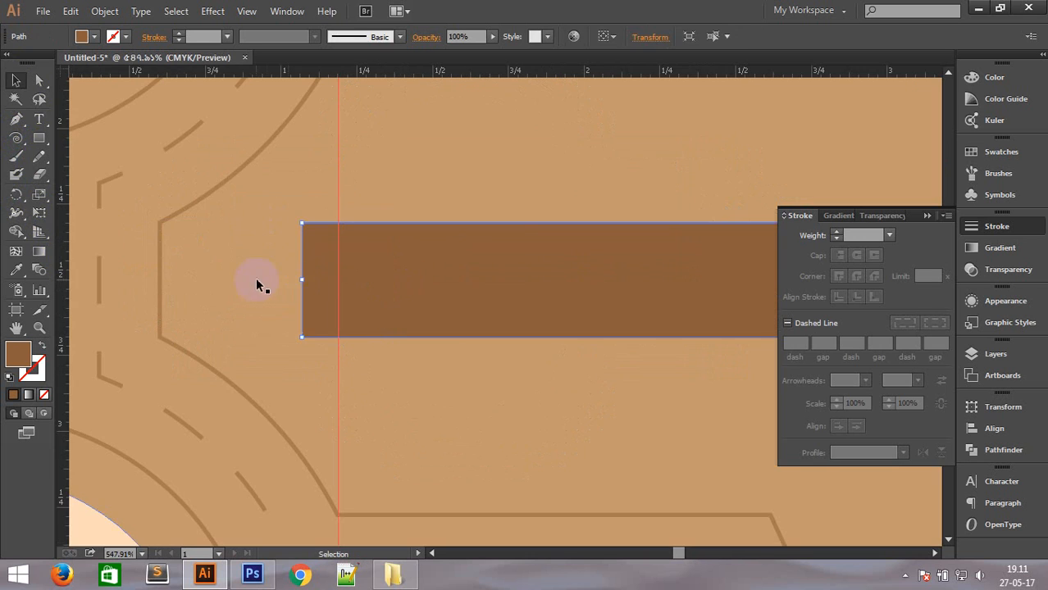
pyautogui.click(302, 280)
pyautogui.moveTo(303, 280); pyautogui.dragTo(339, 281)
# Move the rectangle's right edge inward to the right vertical guide.
pyautogui.hotkey('ctrl', 'alt', 'space')
pyautogui.keyDown('ctrl'); pyautogui.keyDown('alt'); pyautogui.click(595, 320); pyautogui.keyUp('alt'); pyautogui.keyUp('ctrl')
pyautogui.keyDown('ctrl'); pyautogui.keyDown('alt'); pyautogui.click(594, 321); pyautogui.keyUp('alt'); pyautogui.keyUp('ctrl')
pyautogui.keyDown('ctrl'); pyautogui.keyDown('alt'); pyautogui.click(595, 322); pyautogui.keyUp('alt'); pyautogui.keyUp('ctrl')
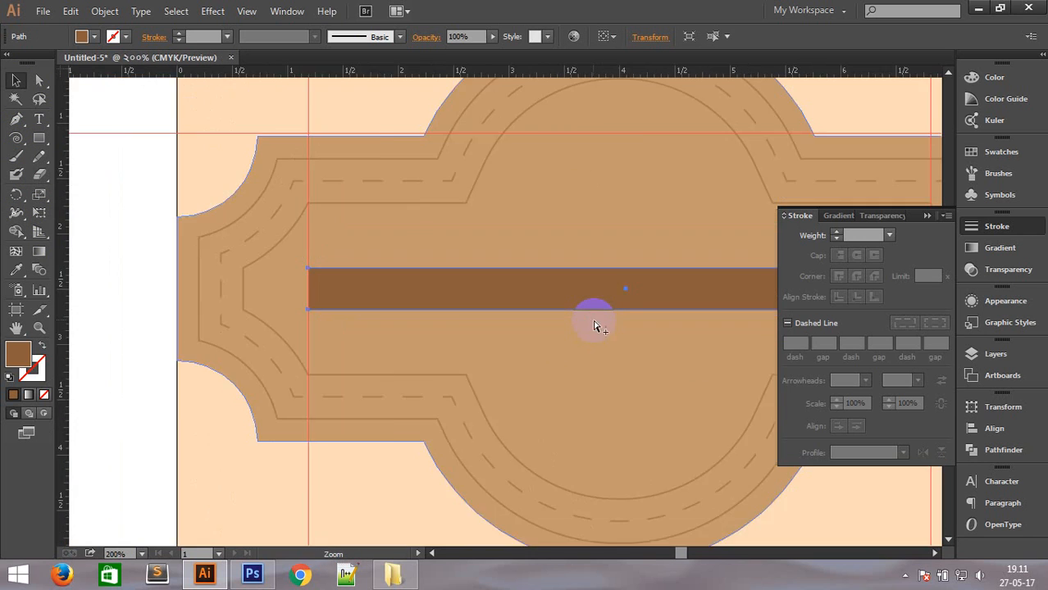
pyautogui.keyDown('ctrl'); pyautogui.keyDown('alt'); pyautogui.click(595, 323); pyautogui.keyUp('alt'); pyautogui.keyUp('ctrl')
pyautogui.keyDown('ctrl'); pyautogui.keyDown('alt'); pyautogui.click(597, 323); pyautogui.keyUp('alt'); pyautogui.keyUp('ctrl')
pyautogui.hotkey('ctrl', 'space')
pyautogui.moveTo(651, 306); pyautogui.dragTo(651, 307)
pyautogui.click(461, 366)
pyautogui.moveTo(461, 369); pyautogui.dragTo(389, 366)
# Increase the rectangle's height equally above and below its center to about 0.8 in.
pyautogui.keyDown('ctrl'); pyautogui.keyDown('alt'); pyautogui.click(361, 366); pyautogui.keyUp('alt'); pyautogui.keyUp('ctrl')
pyautogui.keyDown('ctrl'); pyautogui.keyDown('alt'); pyautogui.click(332, 365); pyautogui.keyUp('alt'); pyautogui.keyUp('ctrl')
pyautogui.keyDown('ctrl'); pyautogui.keyDown('alt'); pyautogui.click(369, 344); pyautogui.keyUp('alt'); pyautogui.keyUp('ctrl')
pyautogui.keyDown('ctrl'); pyautogui.keyDown('alt'); pyautogui.click(397, 327); pyautogui.keyUp('alt'); pyautogui.keyUp('ctrl')
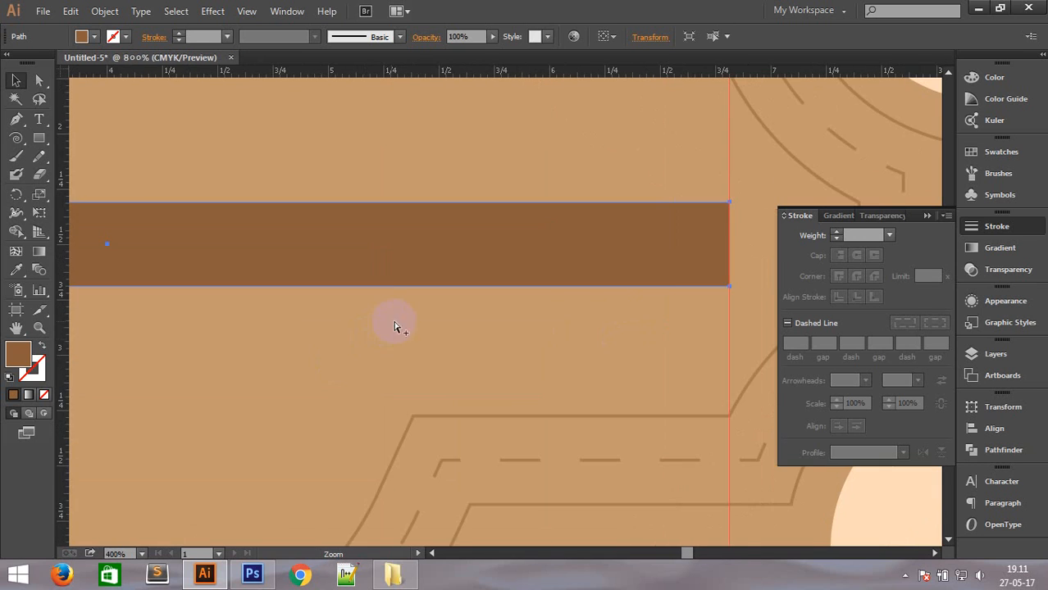
pyautogui.keyDown('ctrl'); pyautogui.keyDown('alt'); pyautogui.click(437, 323); pyautogui.keyUp('alt'); pyautogui.keyUp('ctrl')
pyautogui.keyDown('ctrl'); pyautogui.keyDown('alt'); pyautogui.click(492, 328); pyautogui.keyUp('alt'); pyautogui.keyUp('ctrl')
pyautogui.keyDown('ctrl'); pyautogui.keyDown('alt'); pyautogui.click(529, 334); pyautogui.keyUp('alt'); pyautogui.keyUp('ctrl')
pyautogui.moveTo(660, 288); pyautogui.dragTo(537, 308)
pyautogui.click(250, 302)
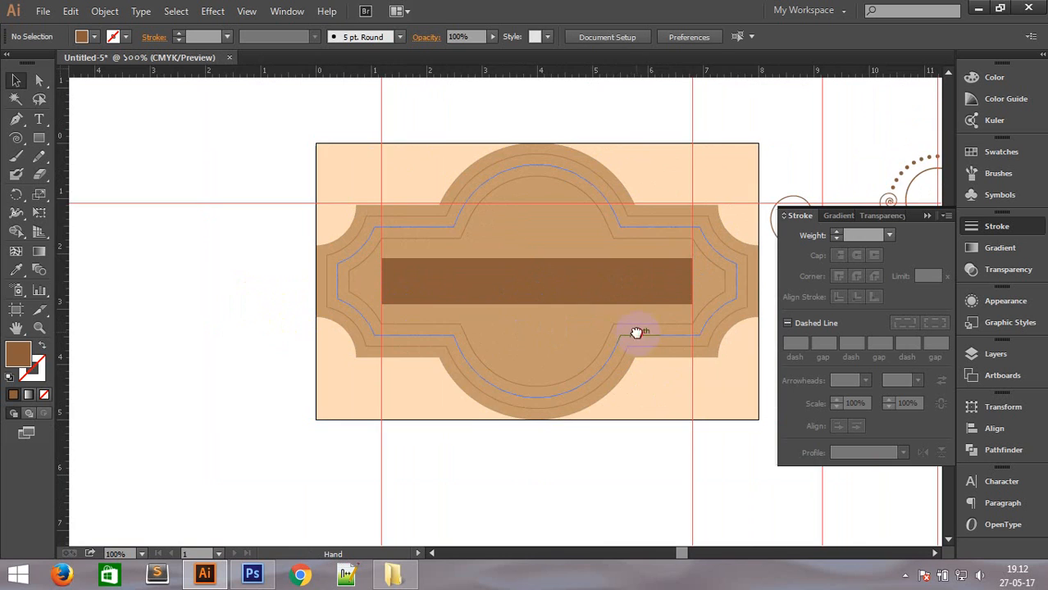
# Select the tan label shape and examine its fill color among the swatches.
pyautogui.moveTo(599, 271); pyautogui.dragTo(460, 259)
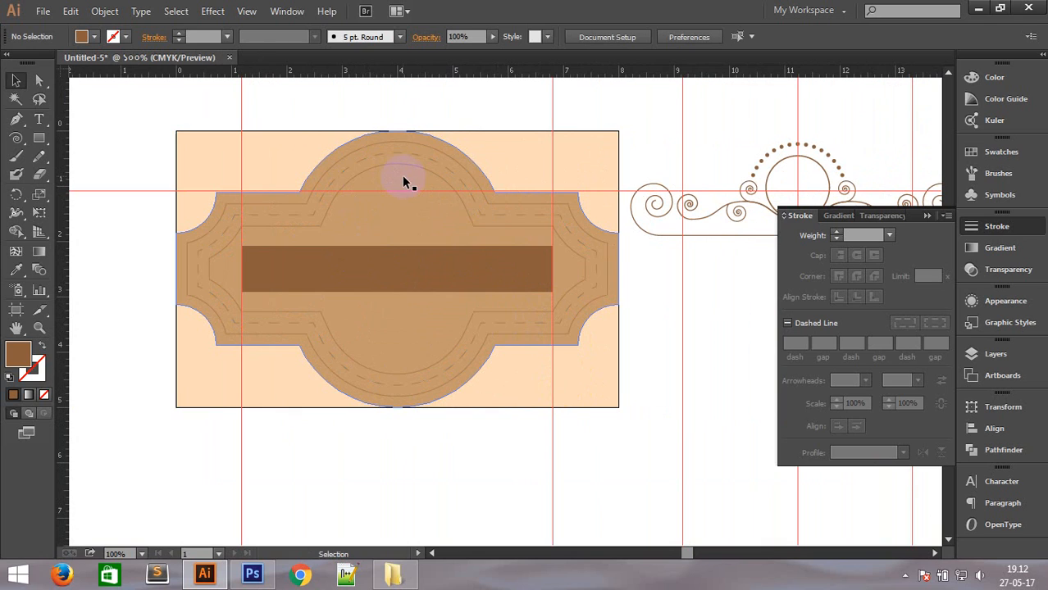
pyautogui.click(358, 279)
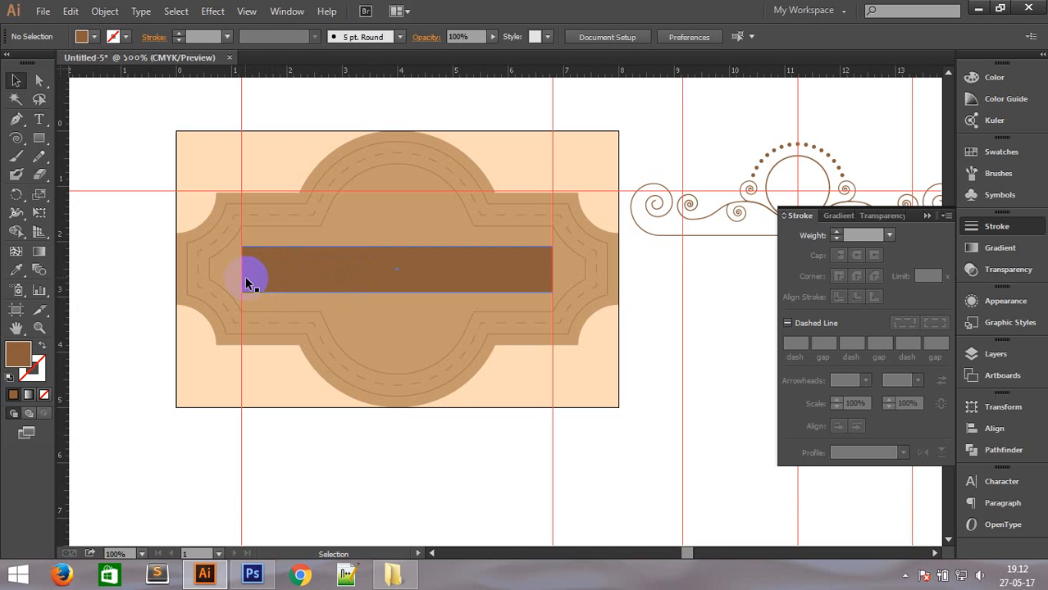
pyautogui.click(399, 201)
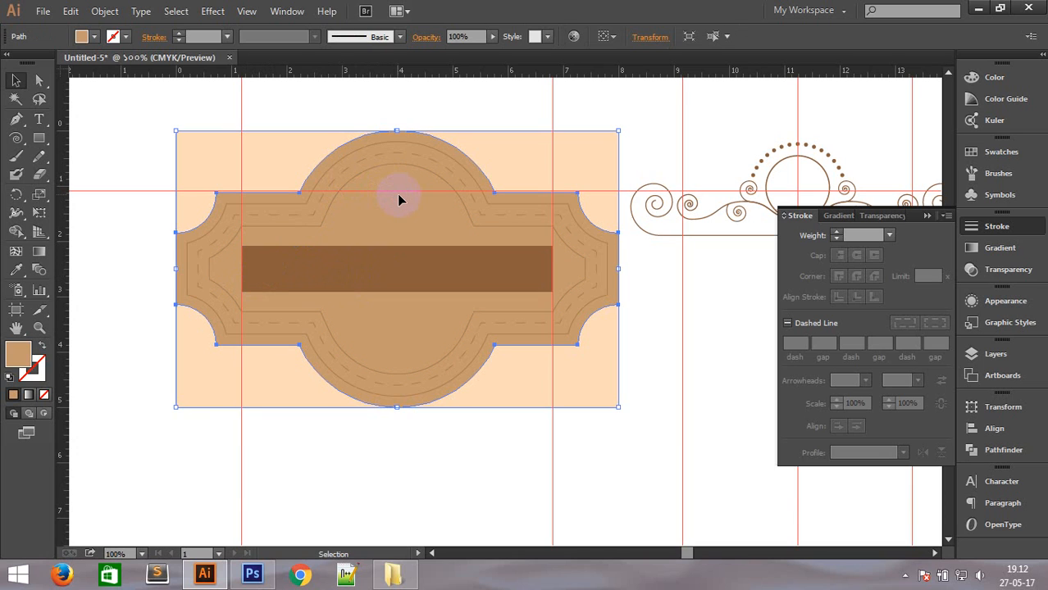
pyautogui.click(95, 36)
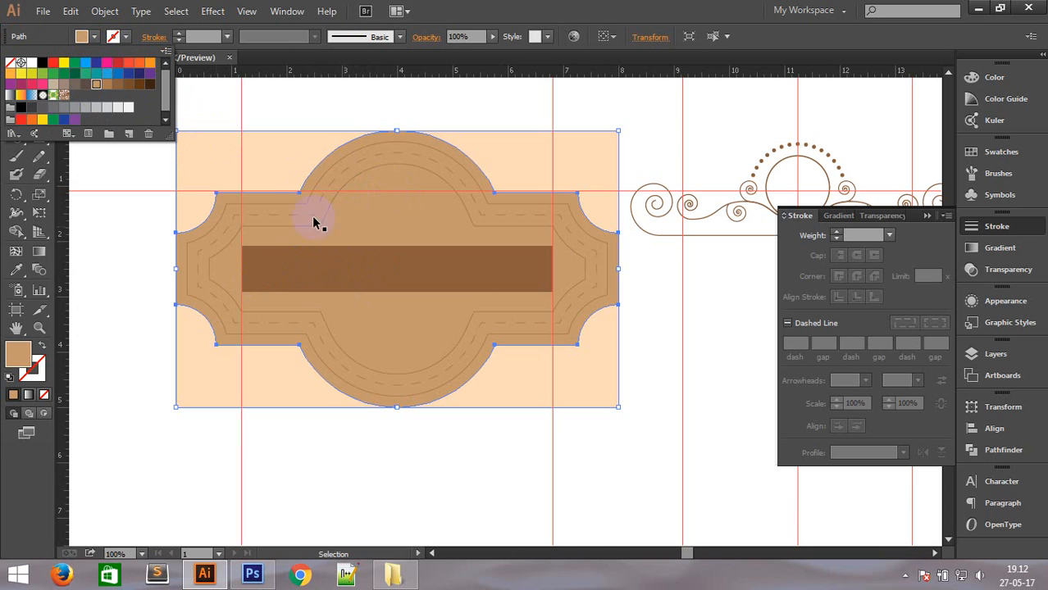
pyautogui.click(96, 86)
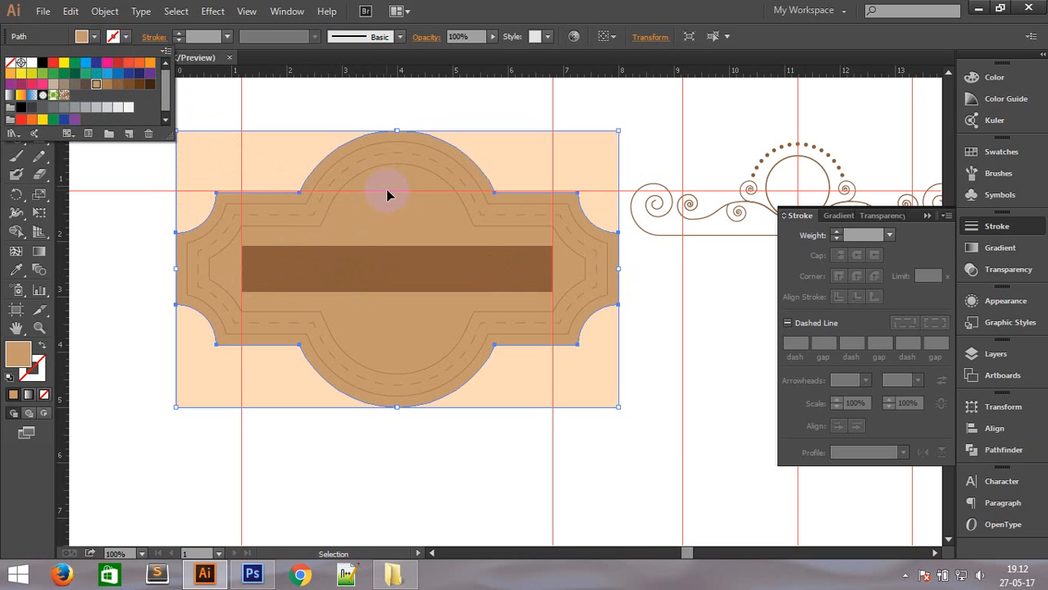
pyautogui.click(449, 451)
# Select the brown rectangle and apply a linear gradient fill at 0° to it.
pyautogui.click(402, 254)
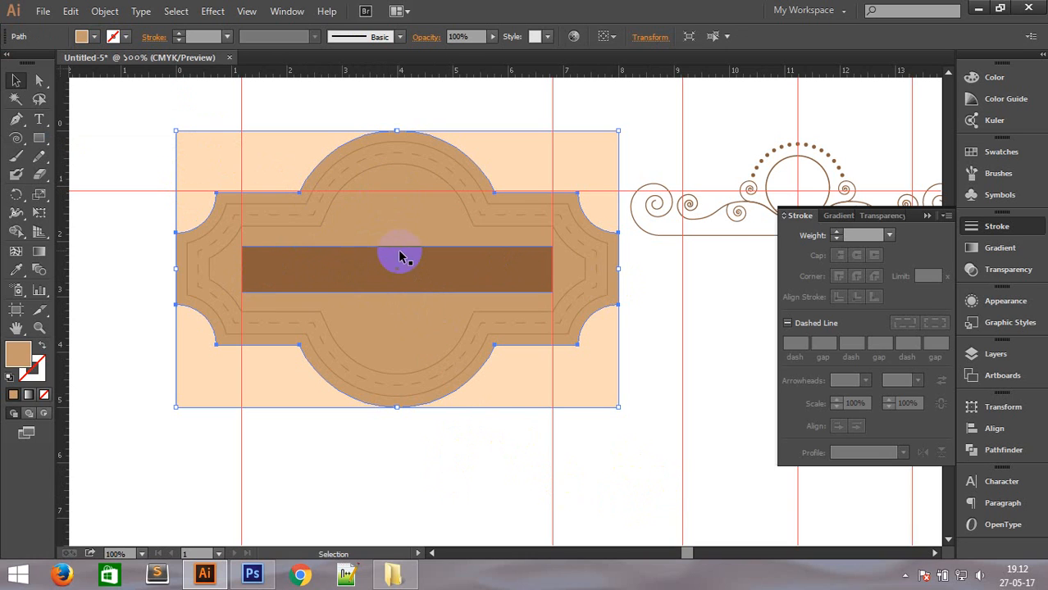
pyautogui.click(996, 261)
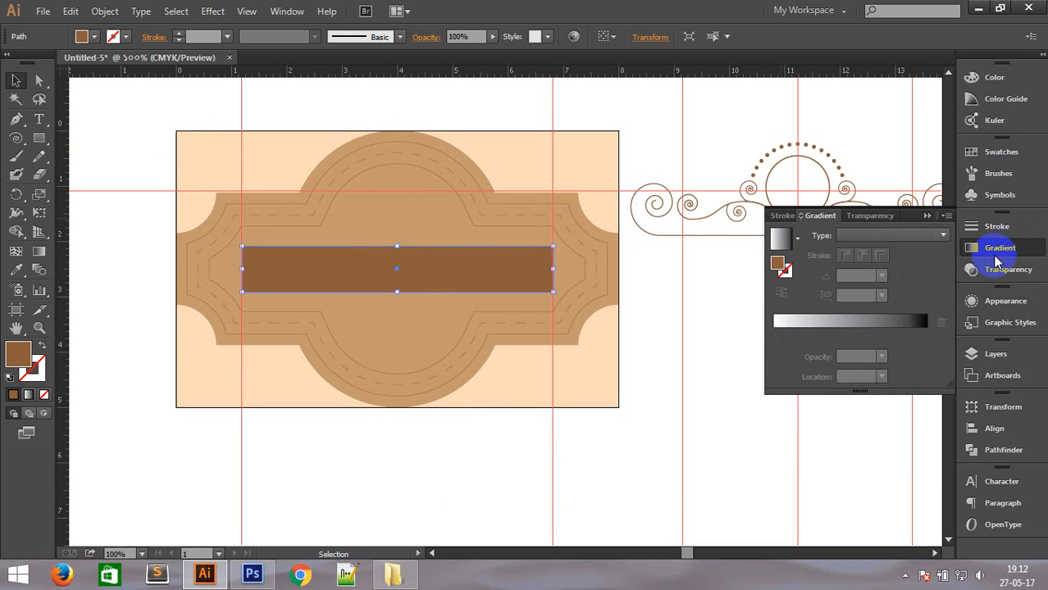
pyautogui.click(863, 329)
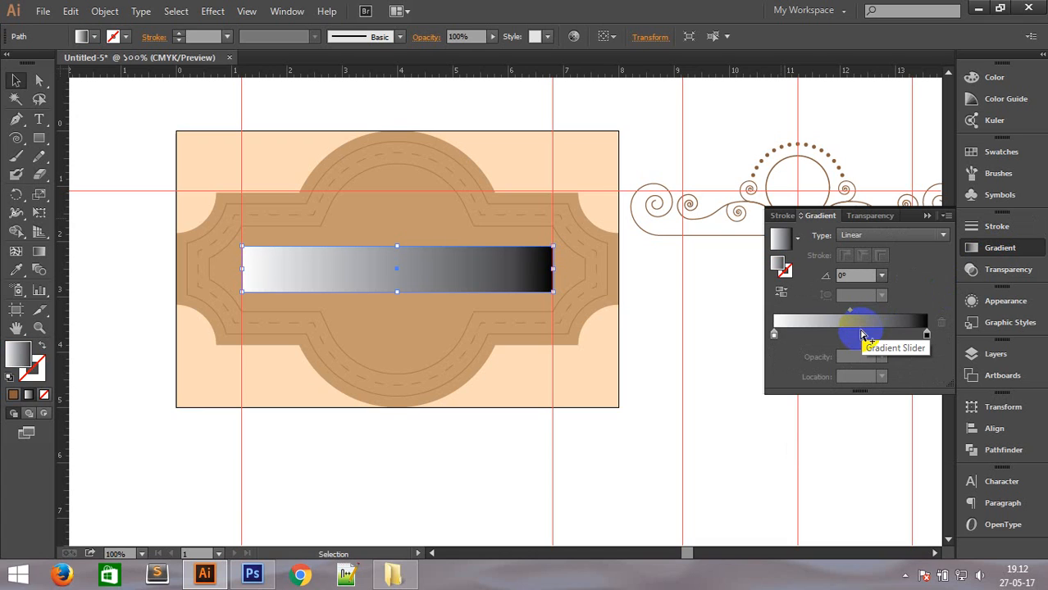
# Add a middle color stop to the band's linear gradient and set its location to 50%.
pyautogui.click(854, 333)
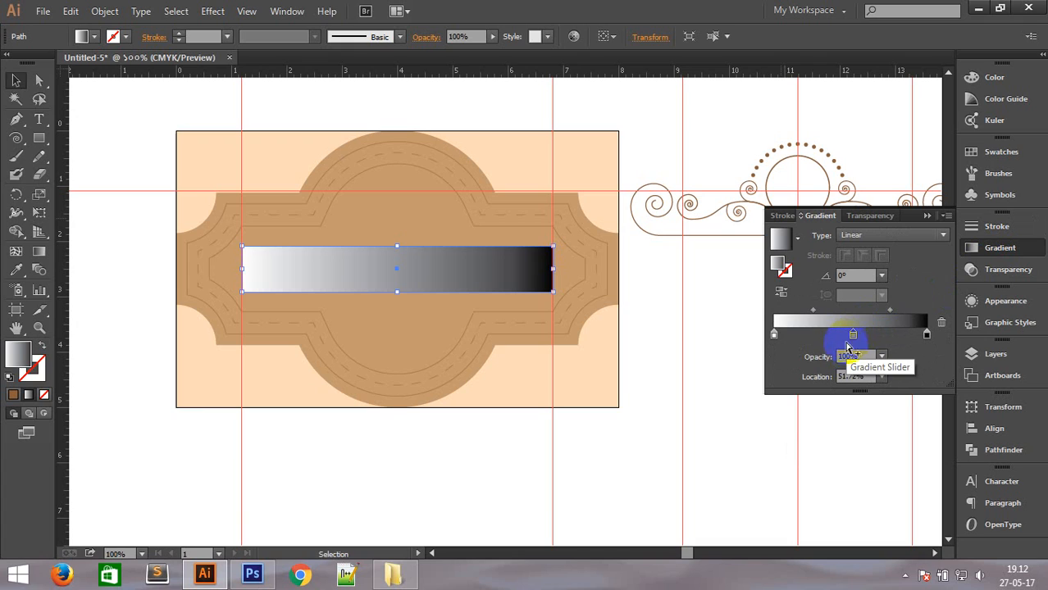
pyautogui.click(842, 377)
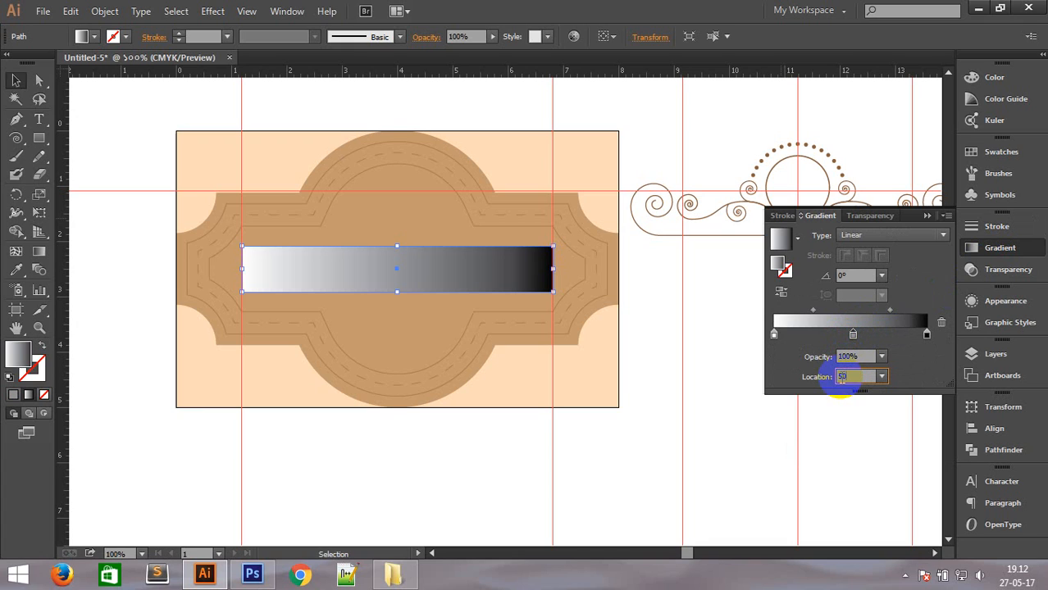
pyautogui.write('50')
pyautogui.press('Return')
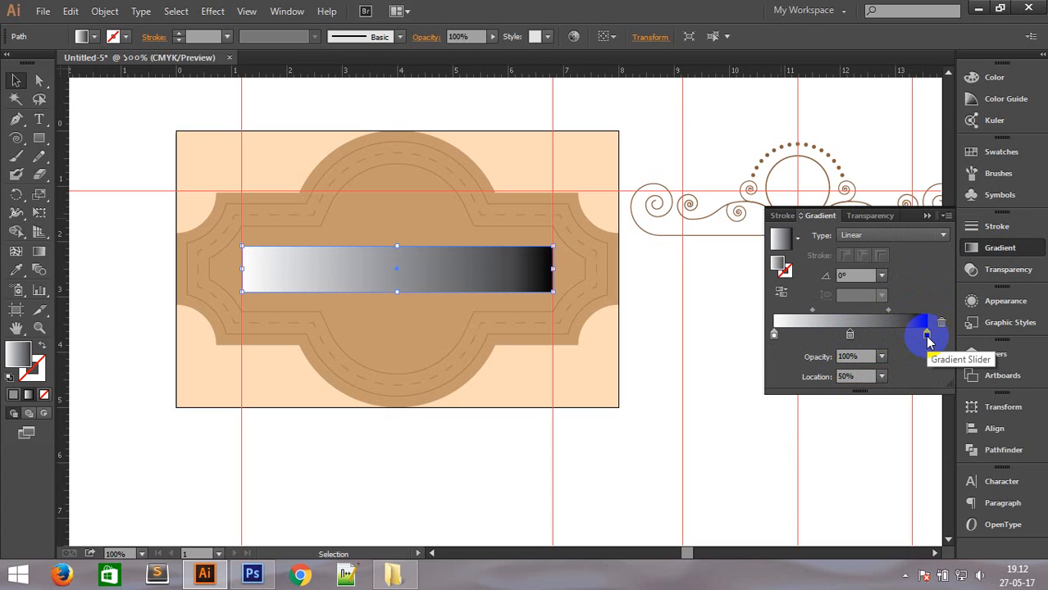
# Recolor the gradient's right and left end stops with the light tan swatch so they match the label.
pyautogui.doubleClick(927, 337)
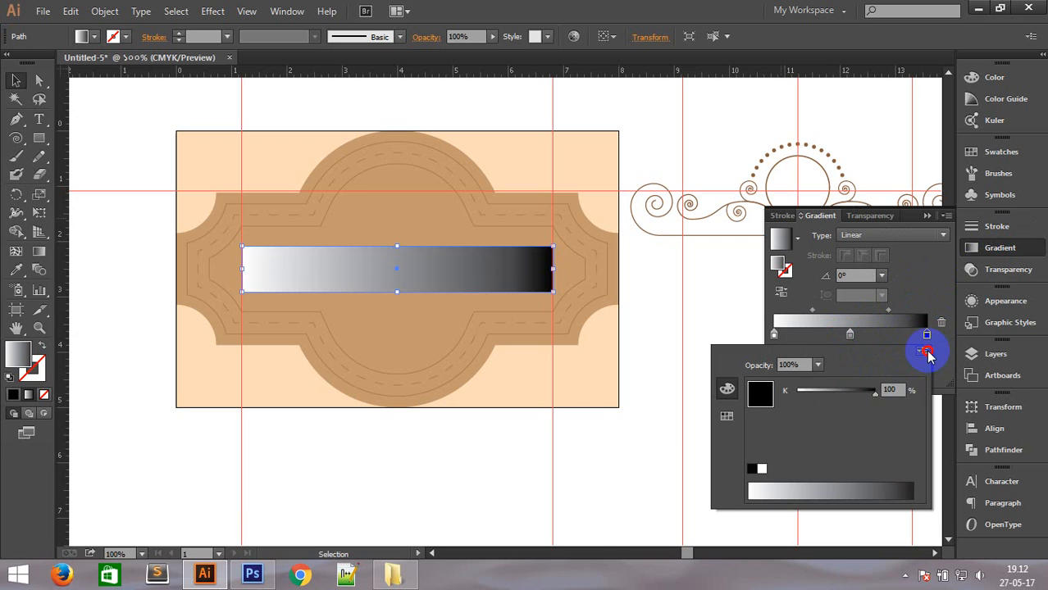
pyautogui.click(925, 350)
pyautogui.click(865, 404)
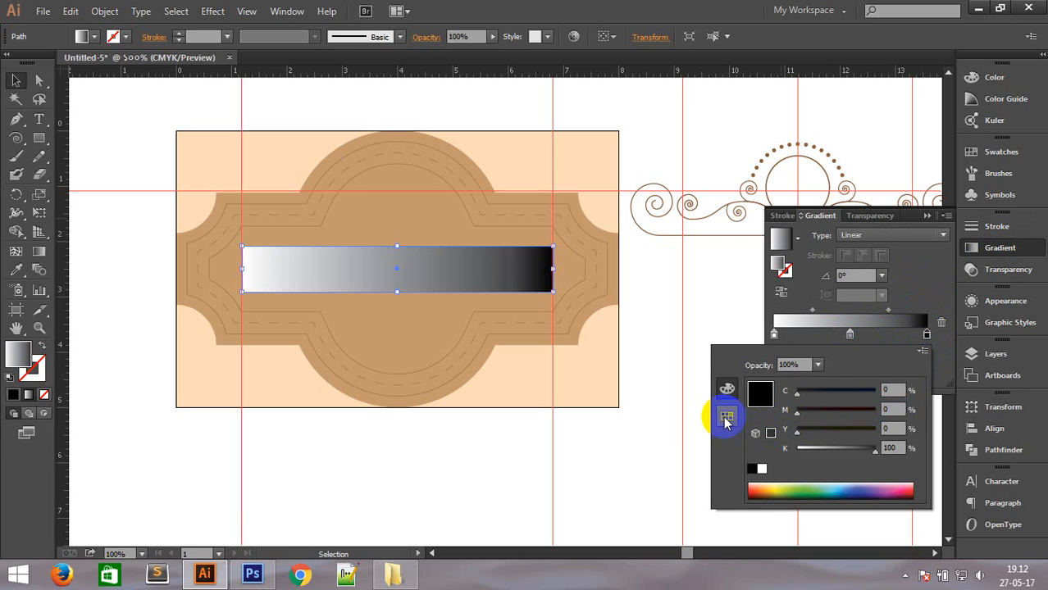
pyautogui.click(725, 418)
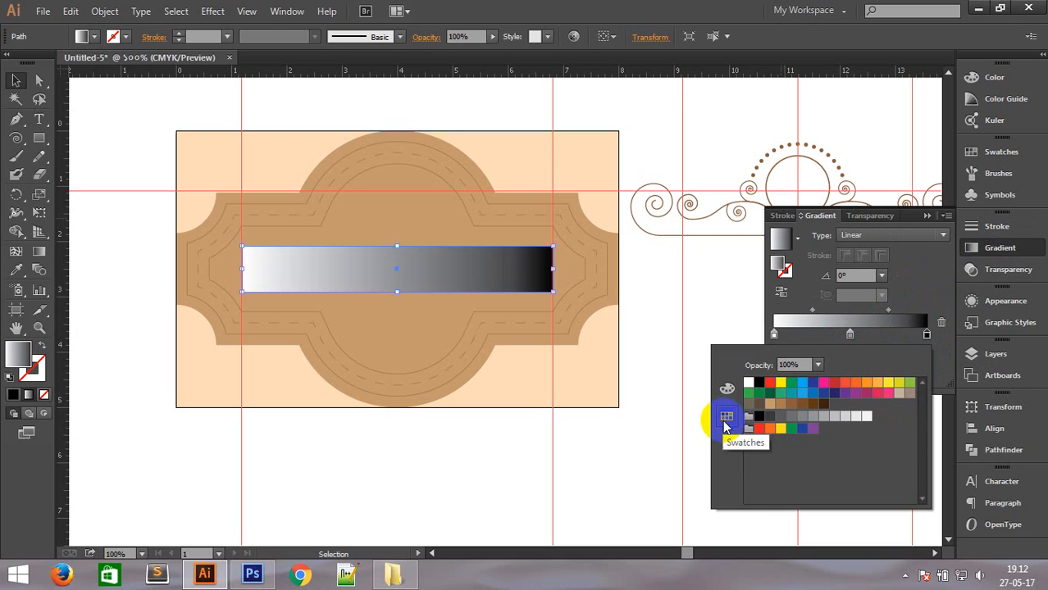
pyautogui.click(778, 407)
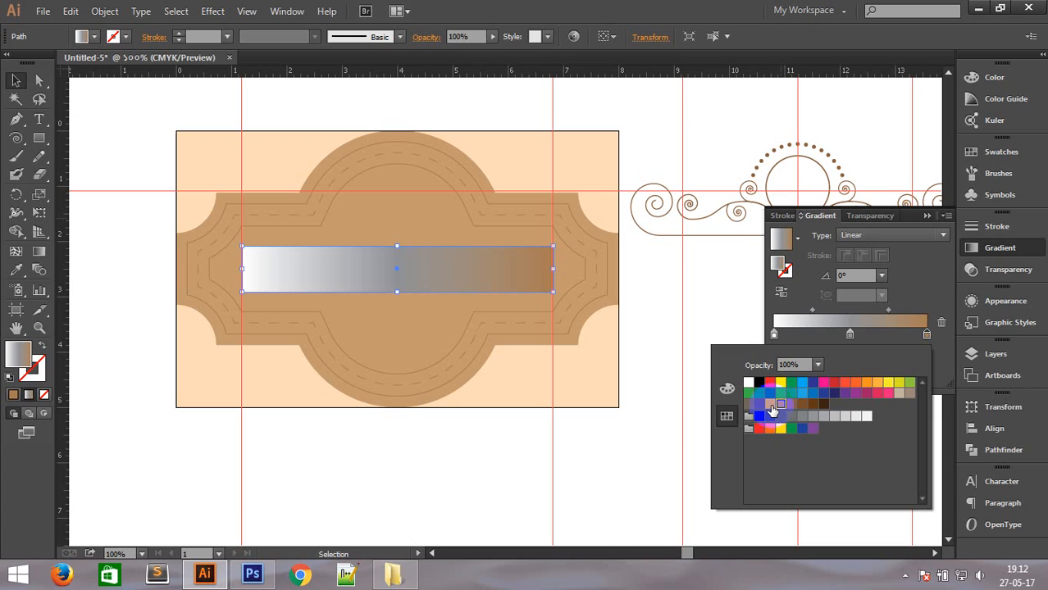
pyautogui.click(770, 407)
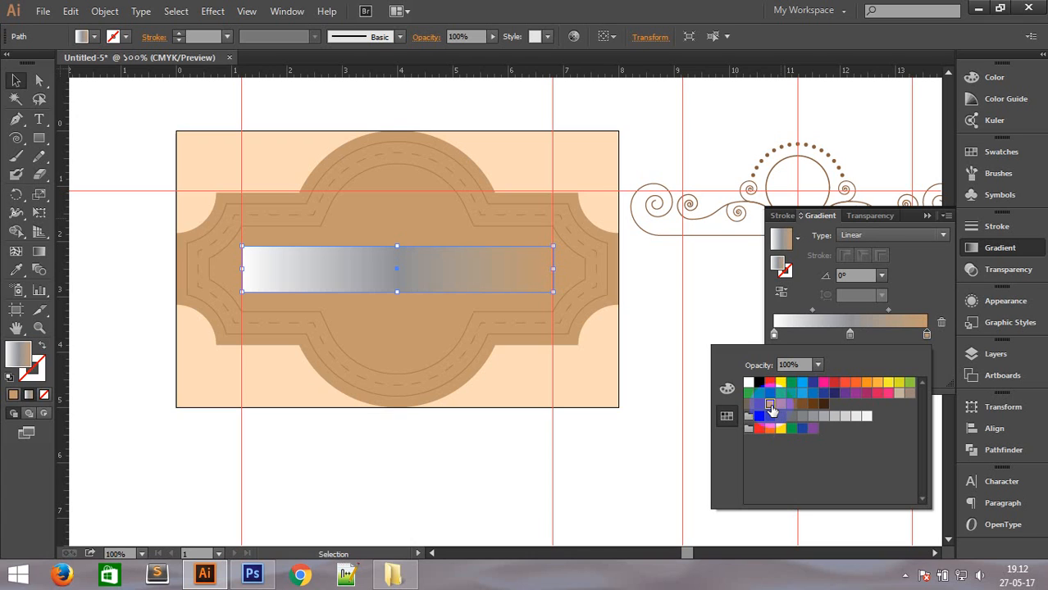
pyautogui.click(774, 334)
pyautogui.doubleClick(774, 335)
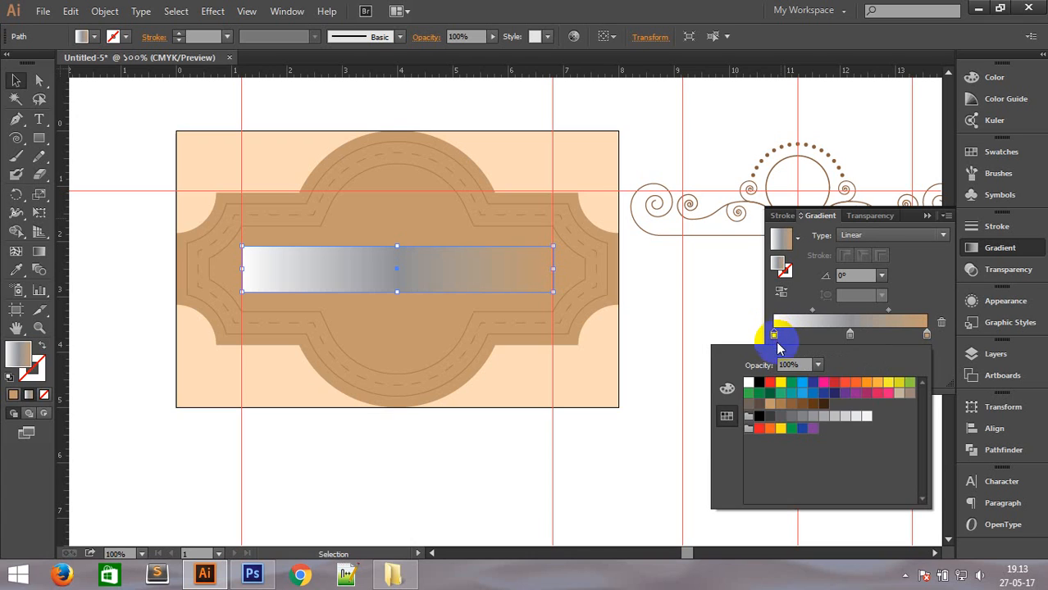
pyautogui.click(769, 403)
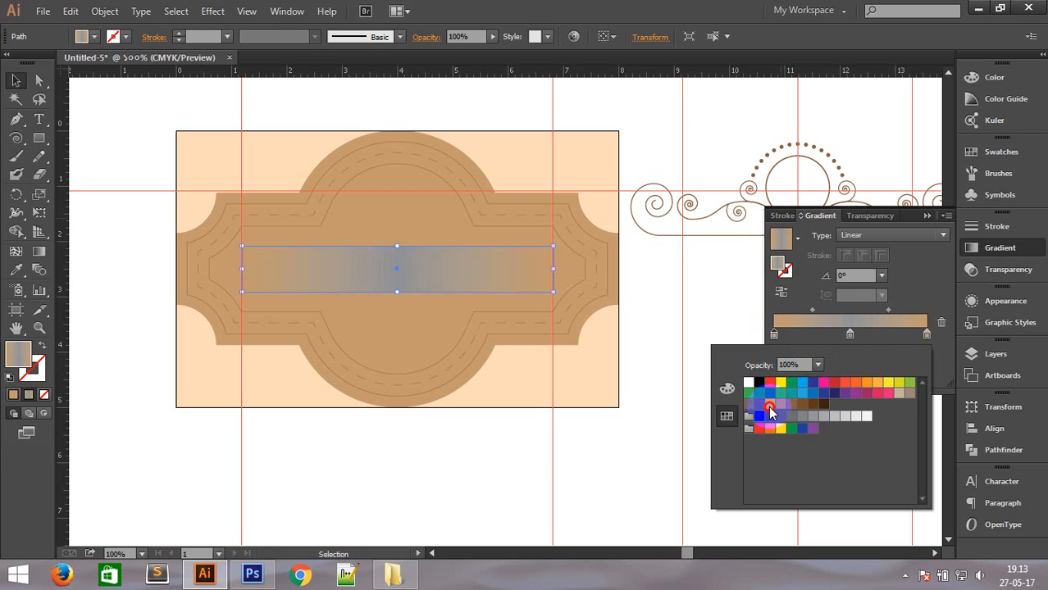
# Recolor the gradient's middle stop with the brown swatch C=30 M=50 Y=75 K=10 and deselect the band.
pyautogui.doubleClick(850, 336)
pyautogui.click(782, 406)
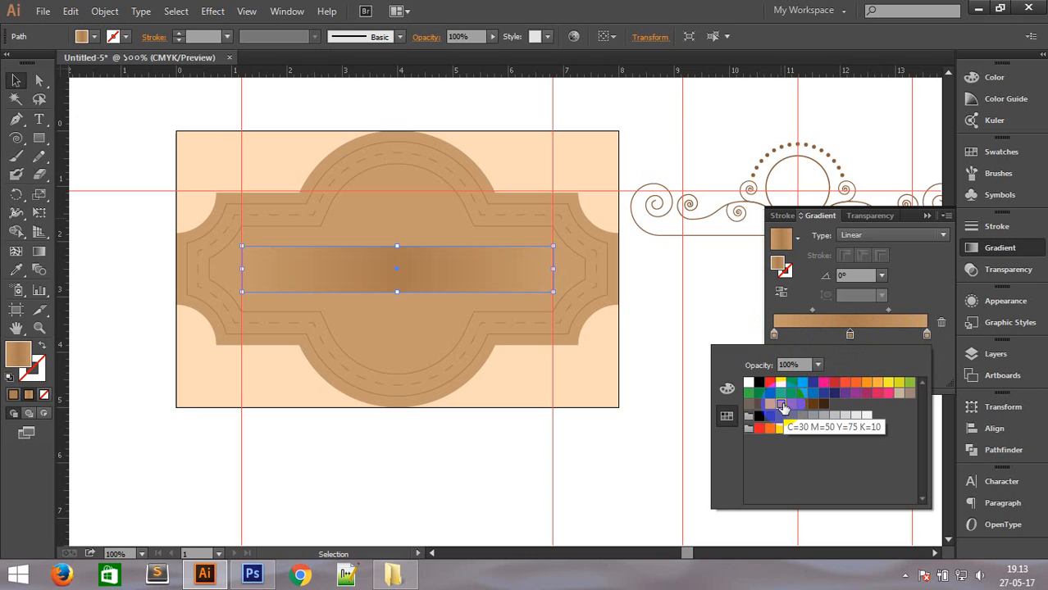
pyautogui.click(792, 405)
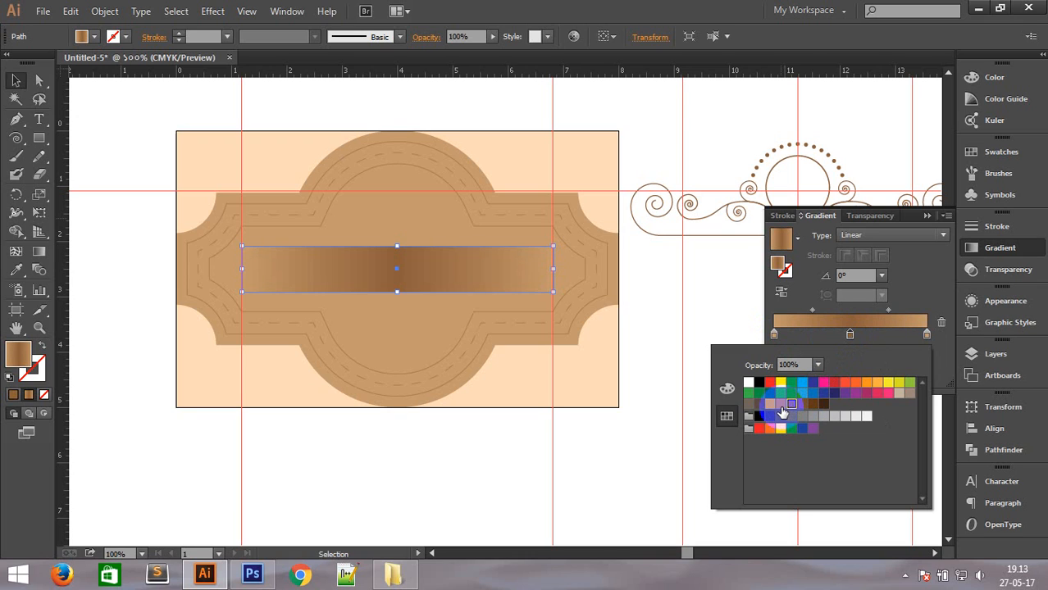
pyautogui.click(781, 405)
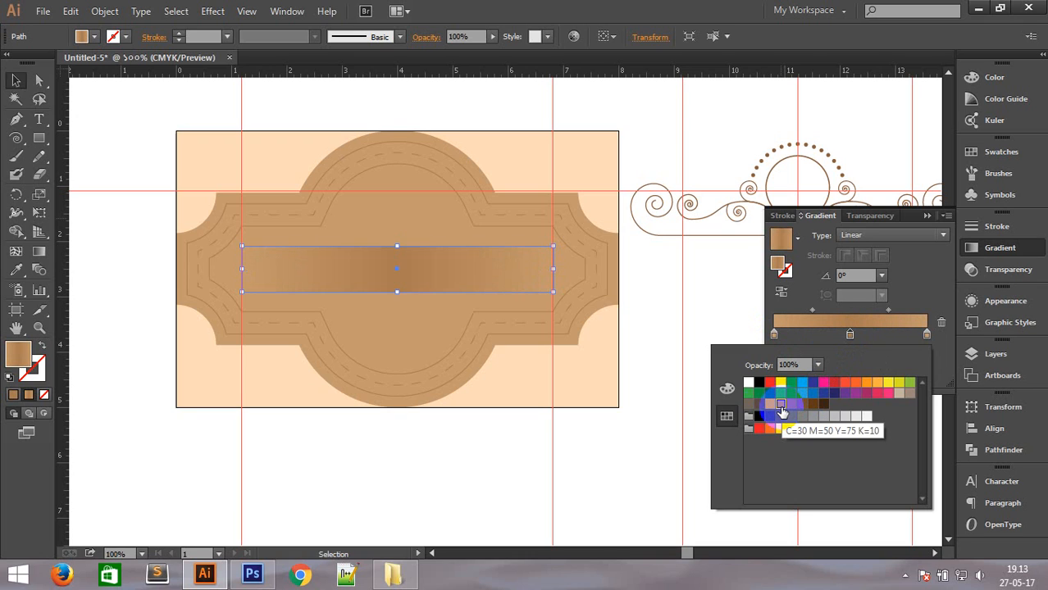
pyautogui.click(628, 440)
# Reselect the gradient band and set the location of the gradient's left midpoint to 60%.
pyautogui.hotkey('ctrl', 'space')
pyautogui.moveTo(188, 160); pyautogui.dragTo(742, 396)
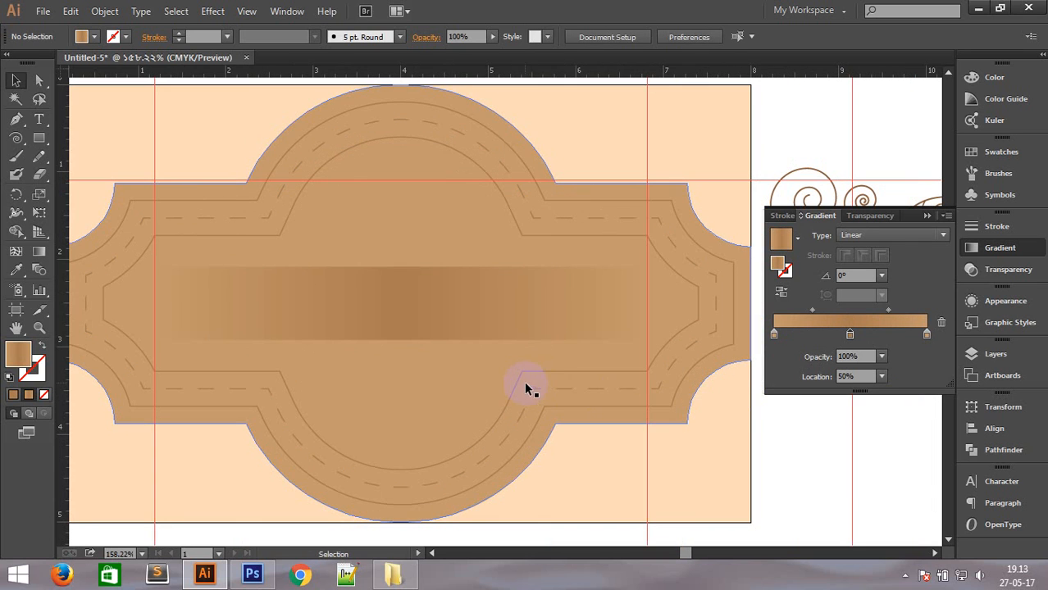
pyautogui.keyDown('ctrl'); pyautogui.click(527, 368); pyautogui.keyUp('ctrl')
pyautogui.keyDown('ctrl'); pyautogui.keyDown('alt'); pyautogui.click(475, 351); pyautogui.keyUp('alt'); pyautogui.keyUp('ctrl')
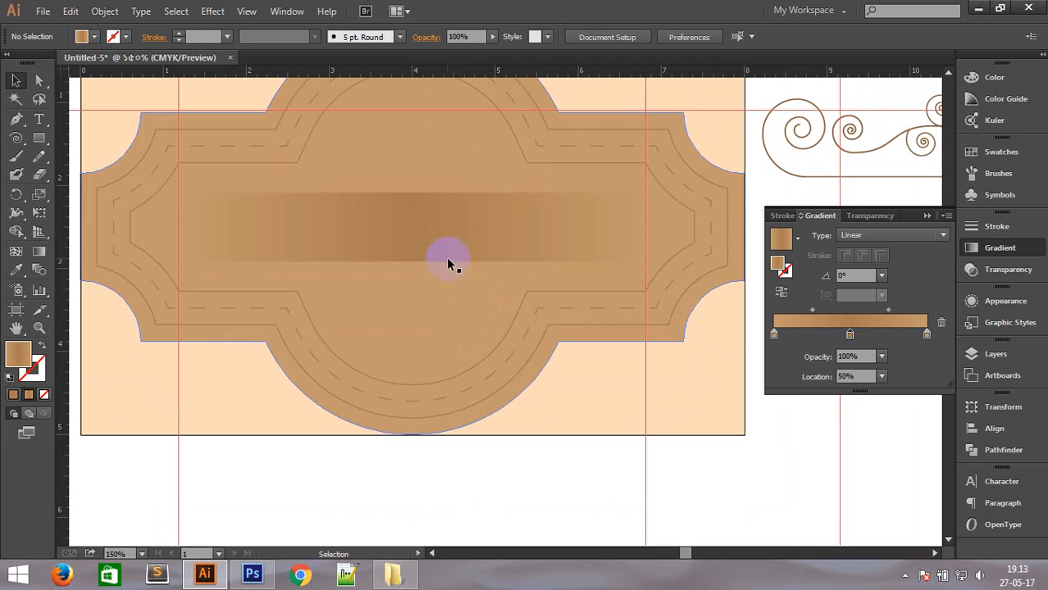
pyautogui.click(436, 243)
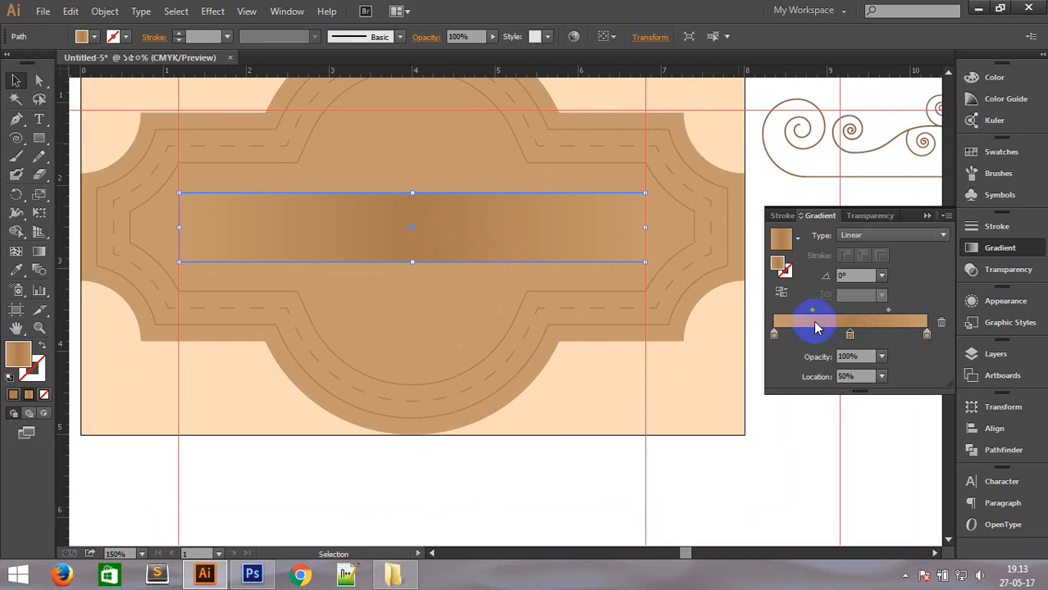
pyautogui.click(815, 315)
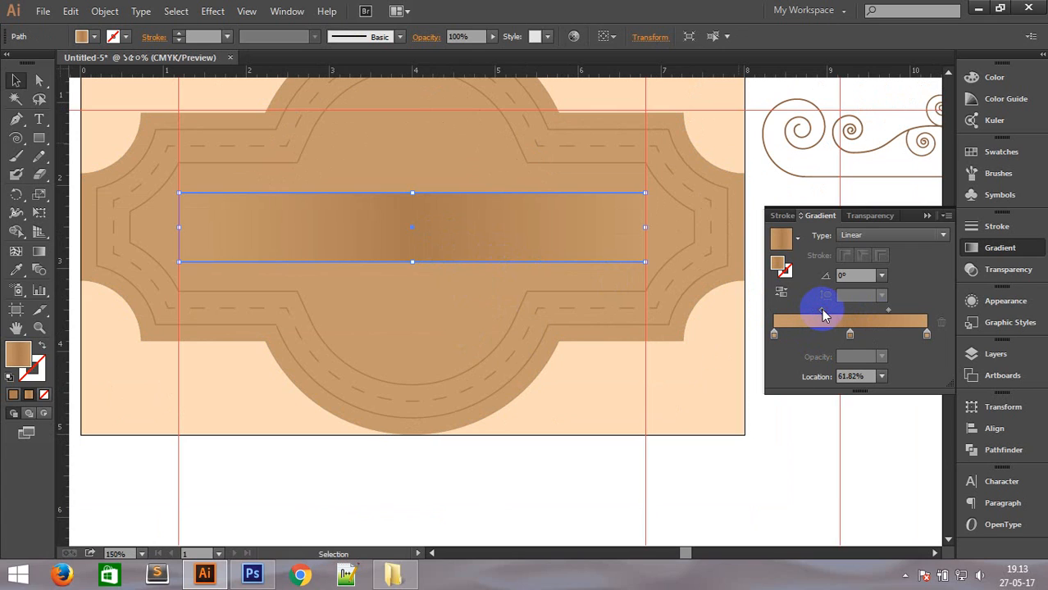
pyautogui.click(849, 377)
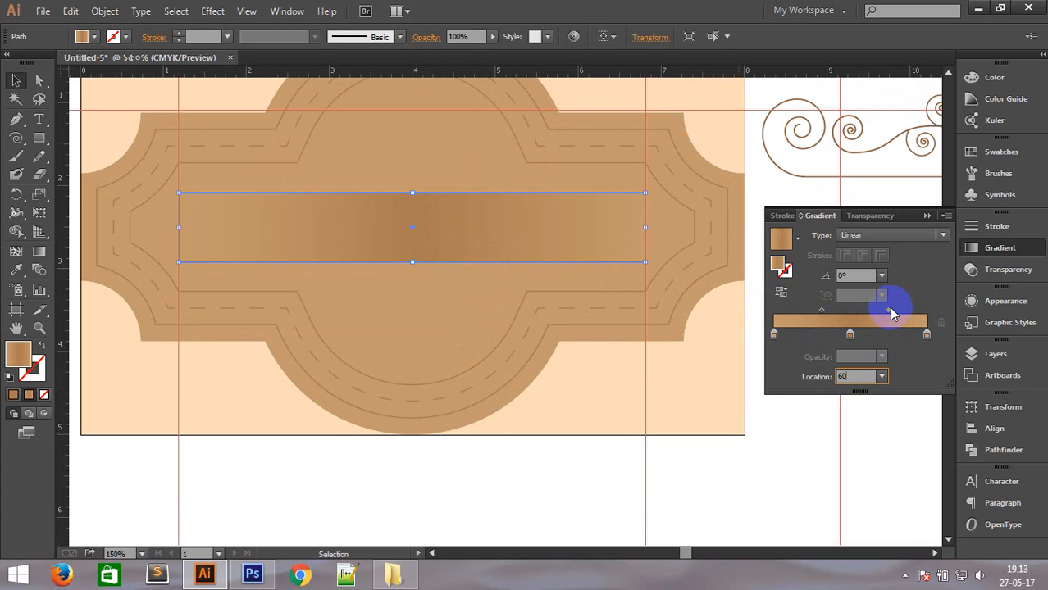
# Set the location of the gradient's right midpoint to 40% and deselect the band.
pyautogui.click(891, 311)
pyautogui.click(845, 376)
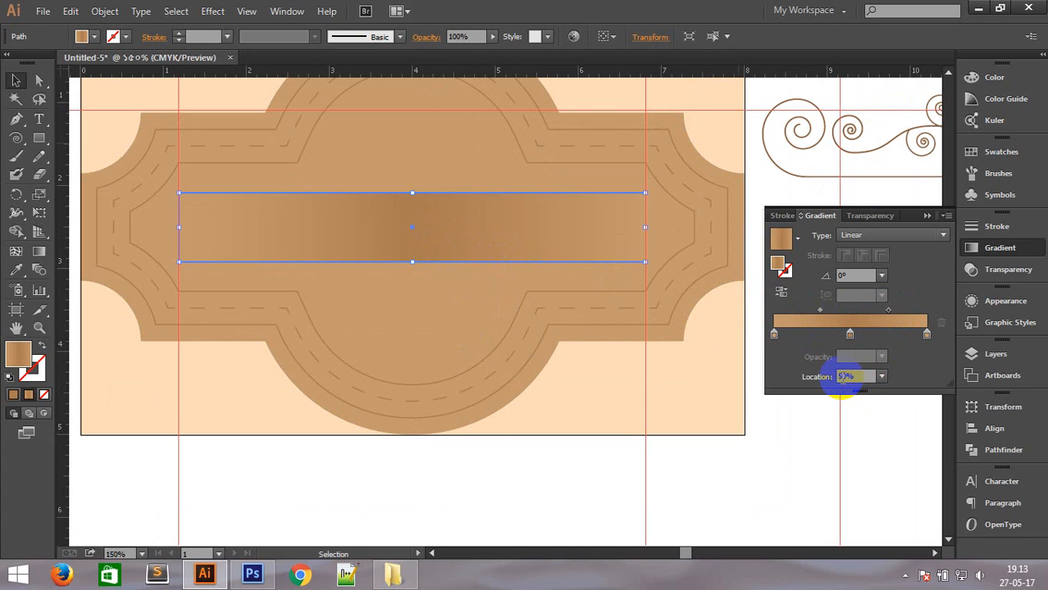
pyautogui.write('87')
pyautogui.press('Return')
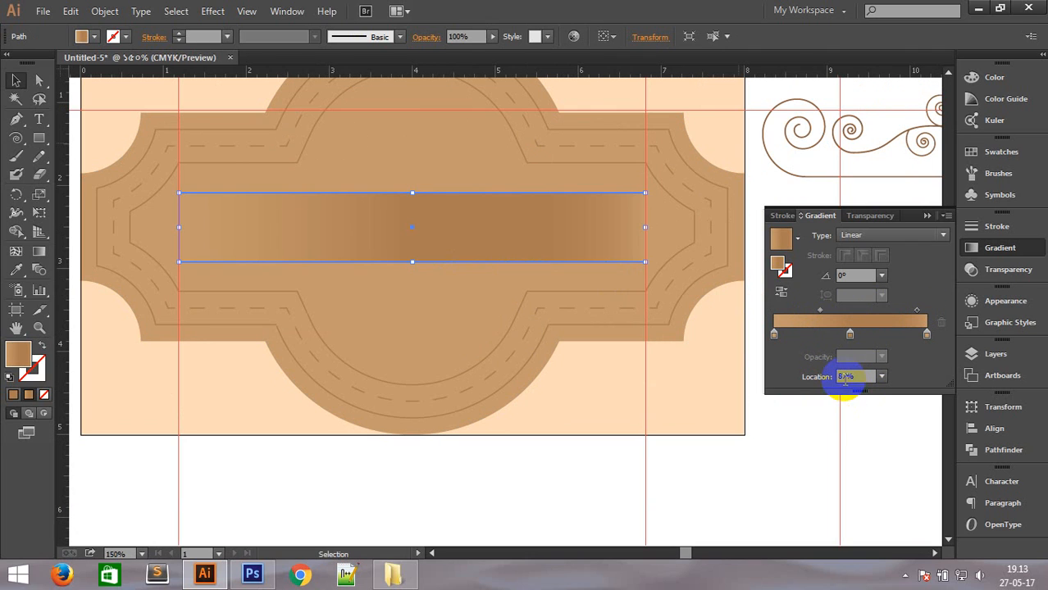
pyautogui.write('40')
pyautogui.press('Return')
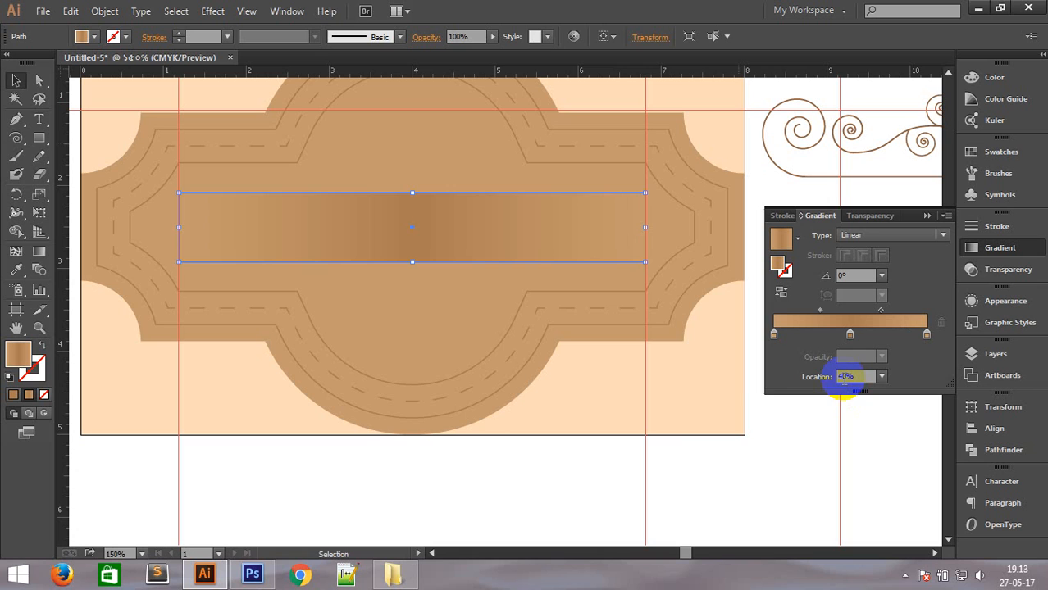
pyautogui.click(617, 477)
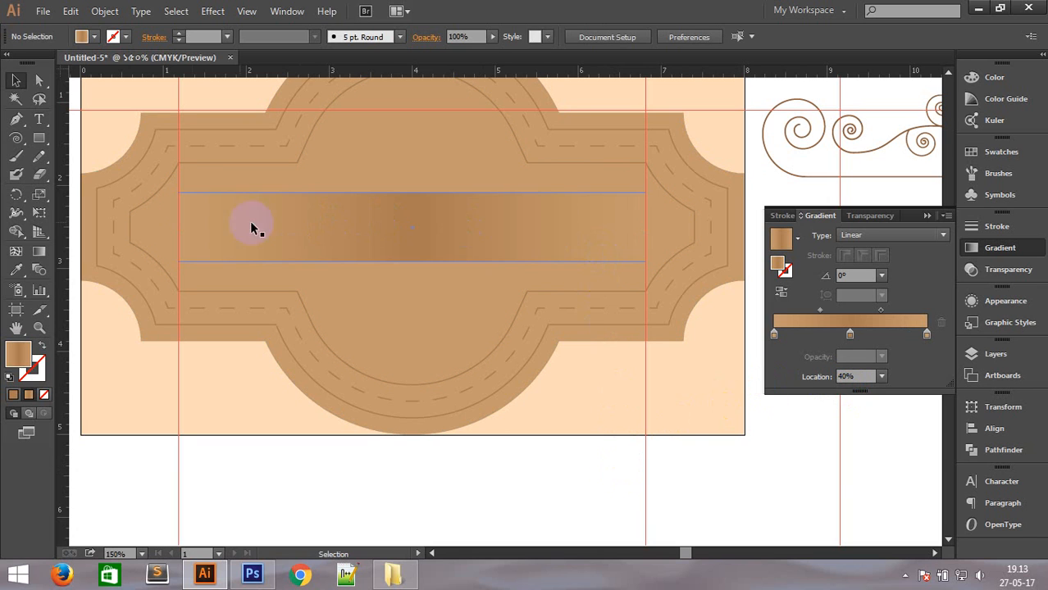
# Move the grouped swirl ornament onto the label above the gradient band and bring it to the front.
pyautogui.hotkey('ctrl', '-')
pyautogui.hotkey('ctrl', '-')
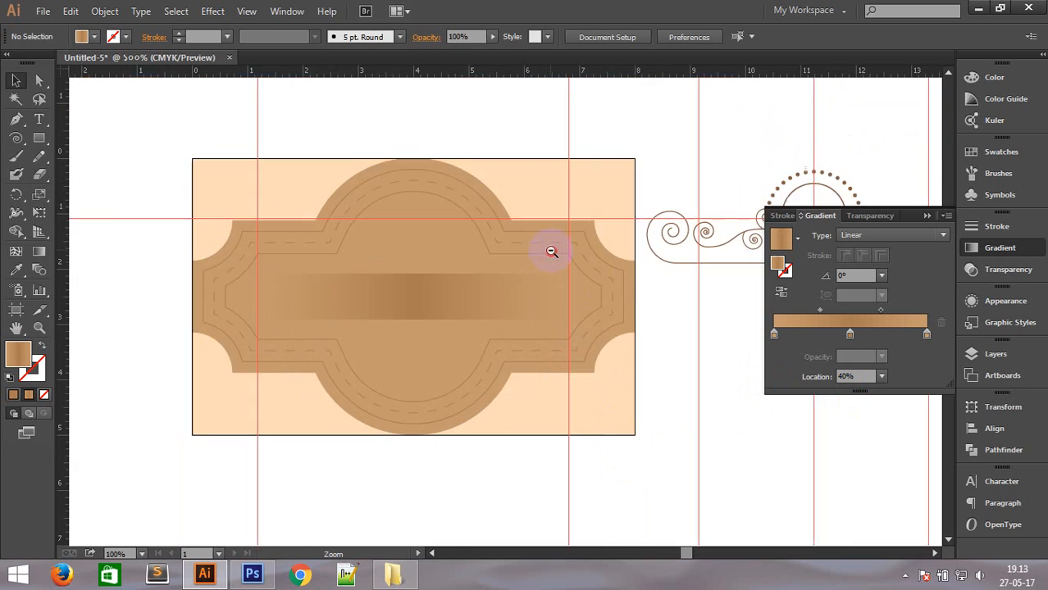
pyautogui.click(672, 299)
pyautogui.moveTo(673, 300); pyautogui.dragTo(403, 322)
pyautogui.rightClick(405, 319)
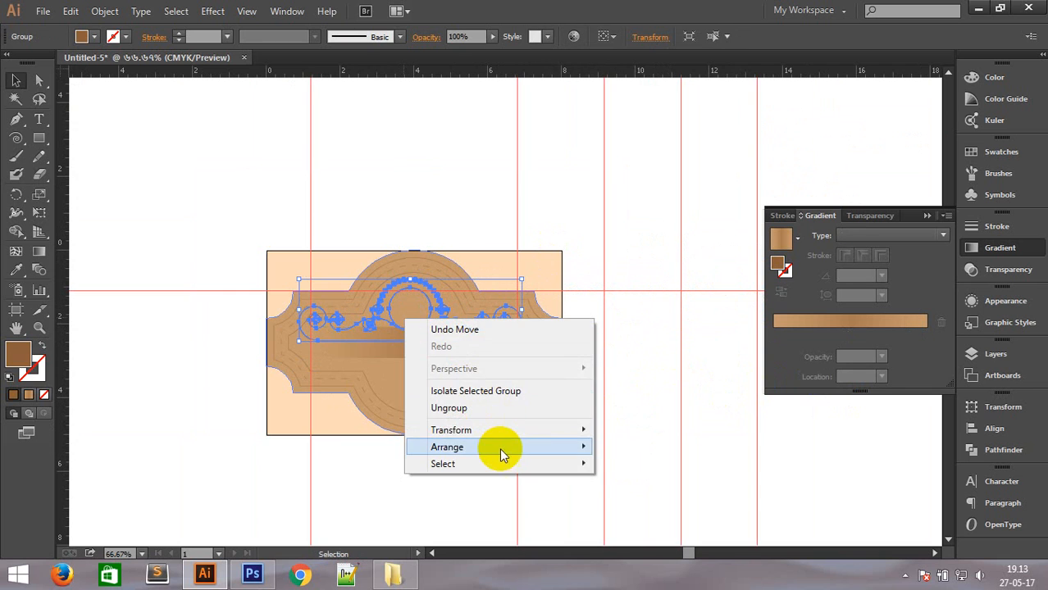
pyautogui.moveTo(505, 448)
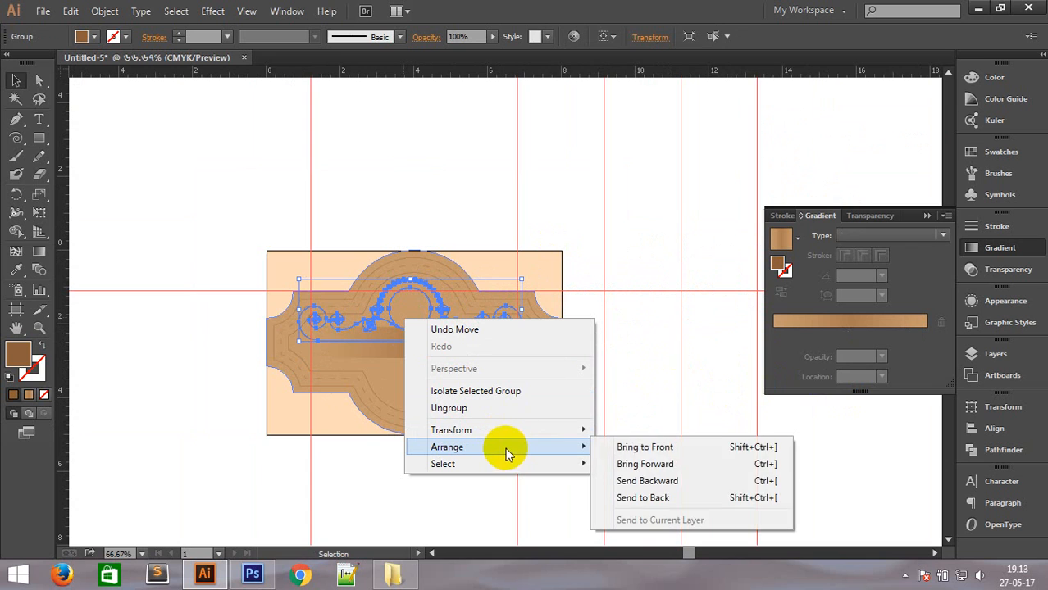
pyautogui.click(660, 449)
# Scale the swirl ornament down proportionally about its center to about 4.1 in wide.
pyautogui.press('z')
pyautogui.moveTo(211, 243); pyautogui.dragTo(632, 400)
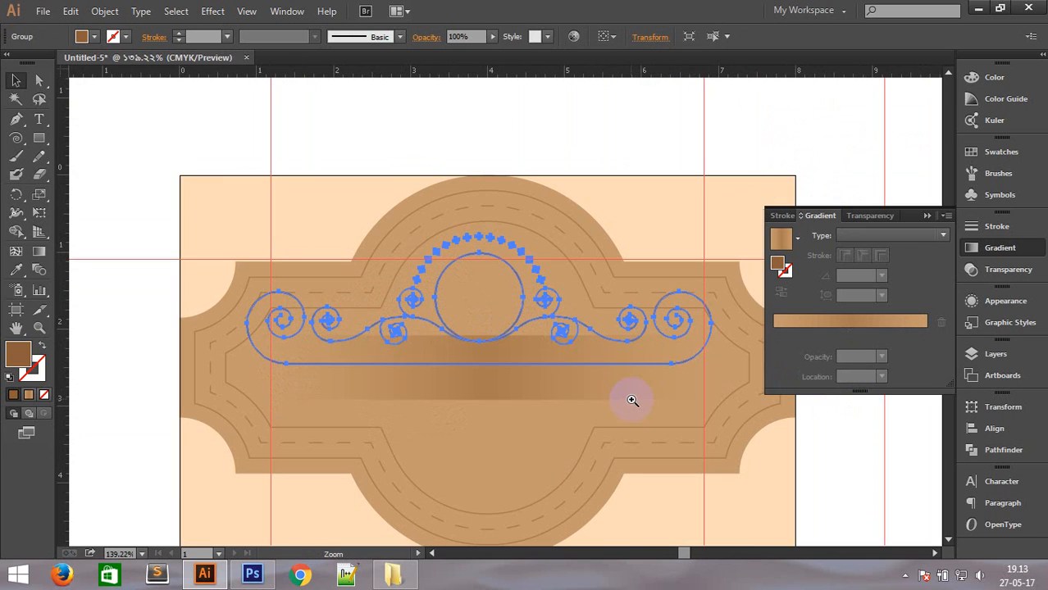
pyautogui.keyDown('ctrl'); pyautogui.click(677, 370); pyautogui.keyUp('ctrl')
pyautogui.keyDown('ctrl'); pyautogui.keyDown('alt'); pyautogui.click(398, 314); pyautogui.keyUp('alt'); pyautogui.keyUp('ctrl')
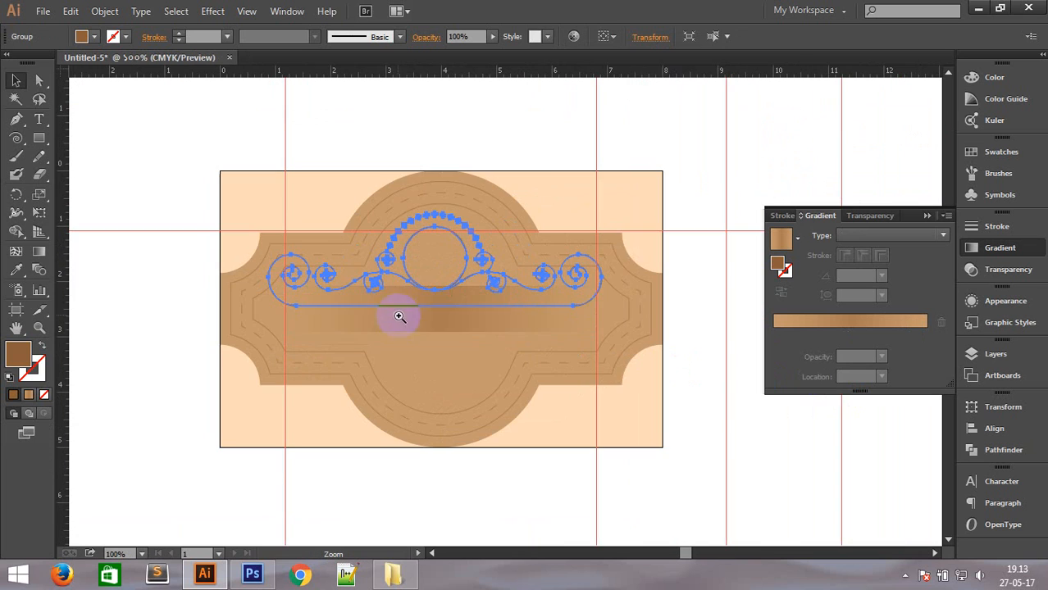
pyautogui.click(676, 168)
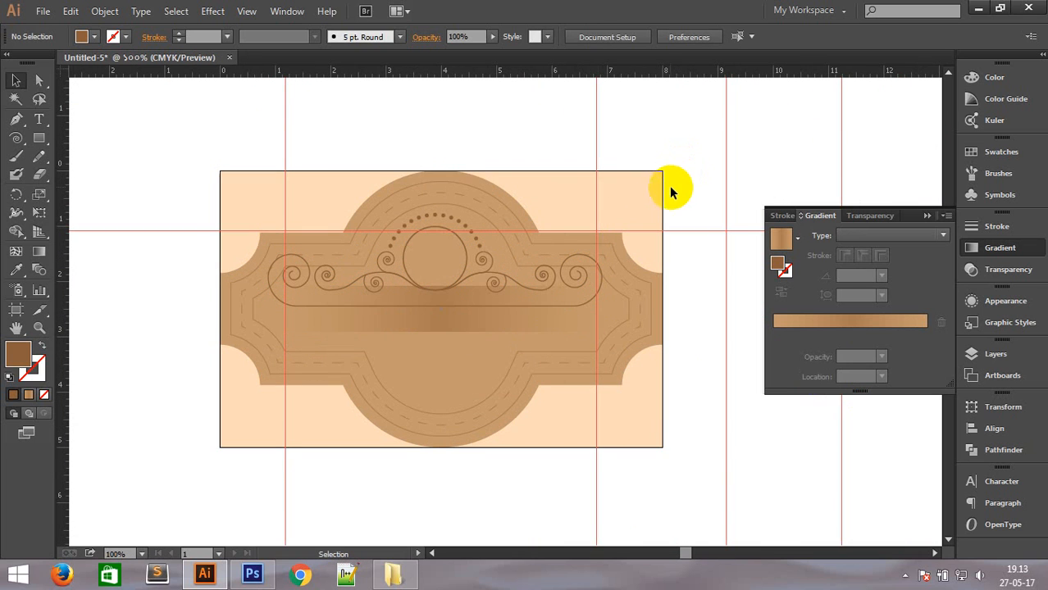
pyautogui.click(434, 292)
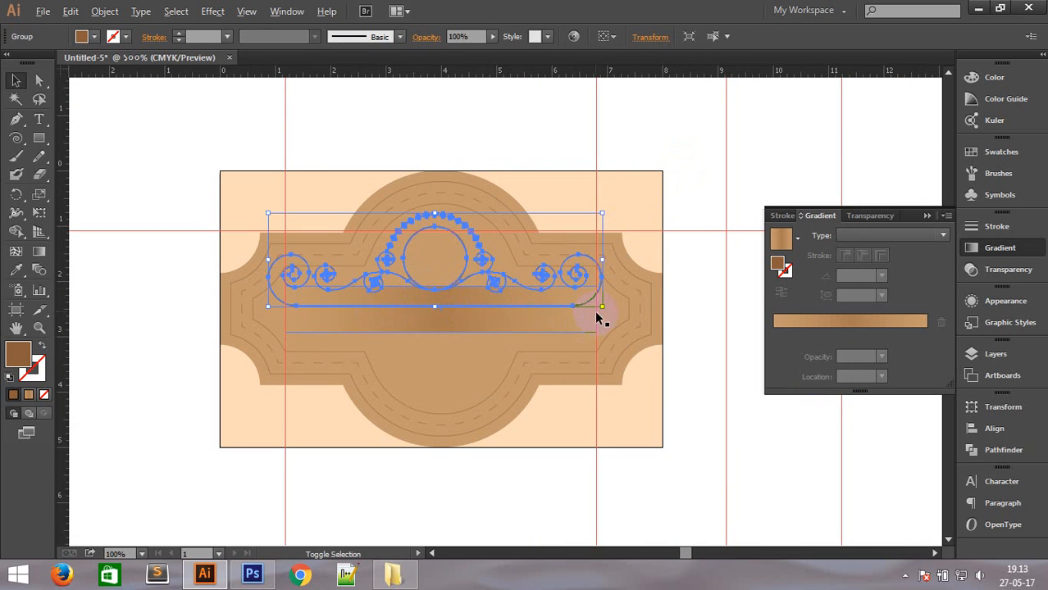
pyautogui.moveTo(606, 310); pyautogui.dragTo(571, 300)
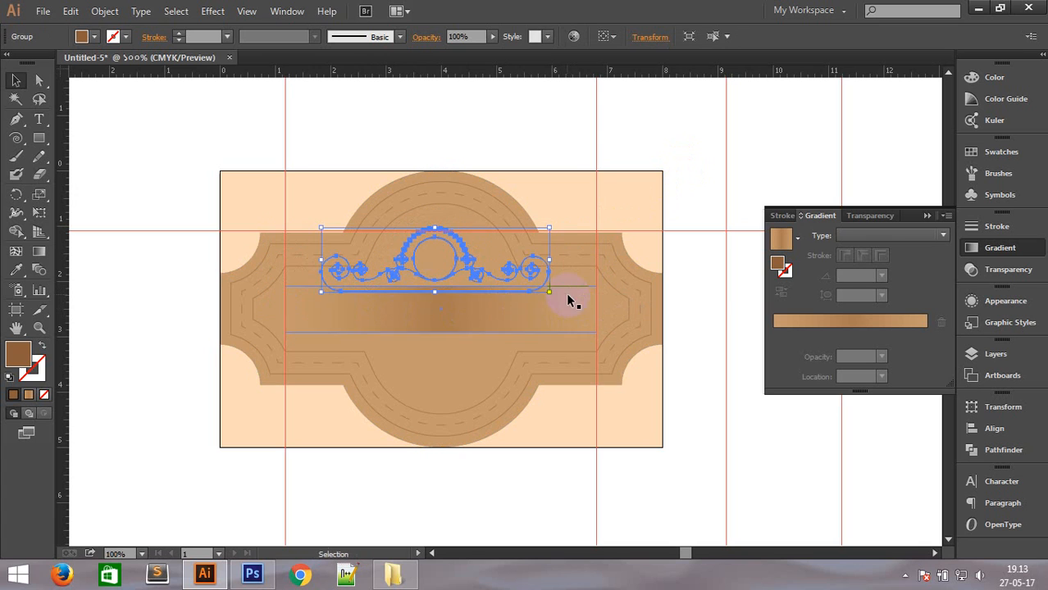
pyautogui.click(619, 171)
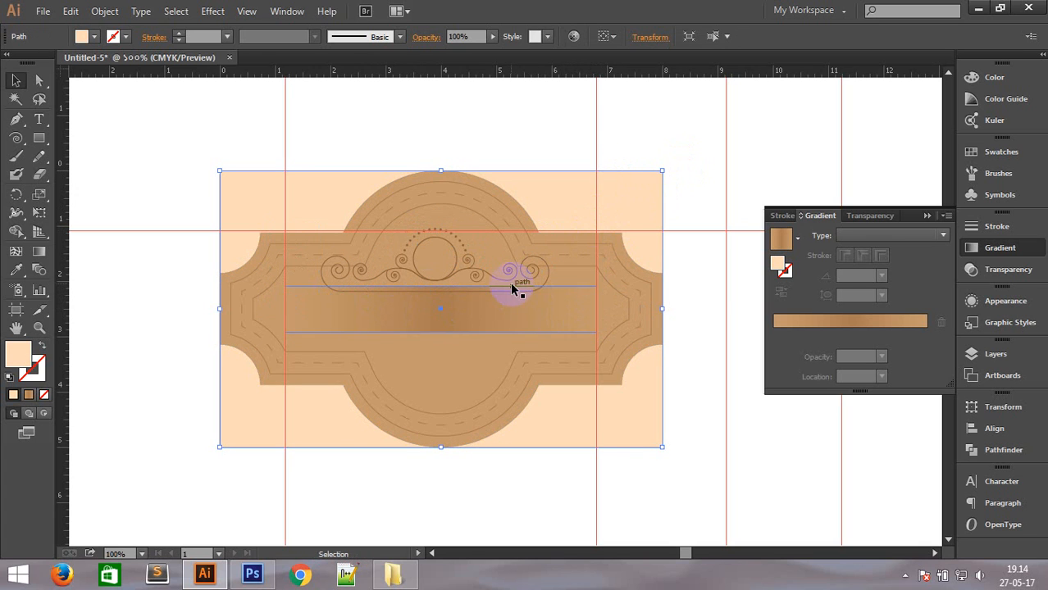
pyautogui.click(704, 467)
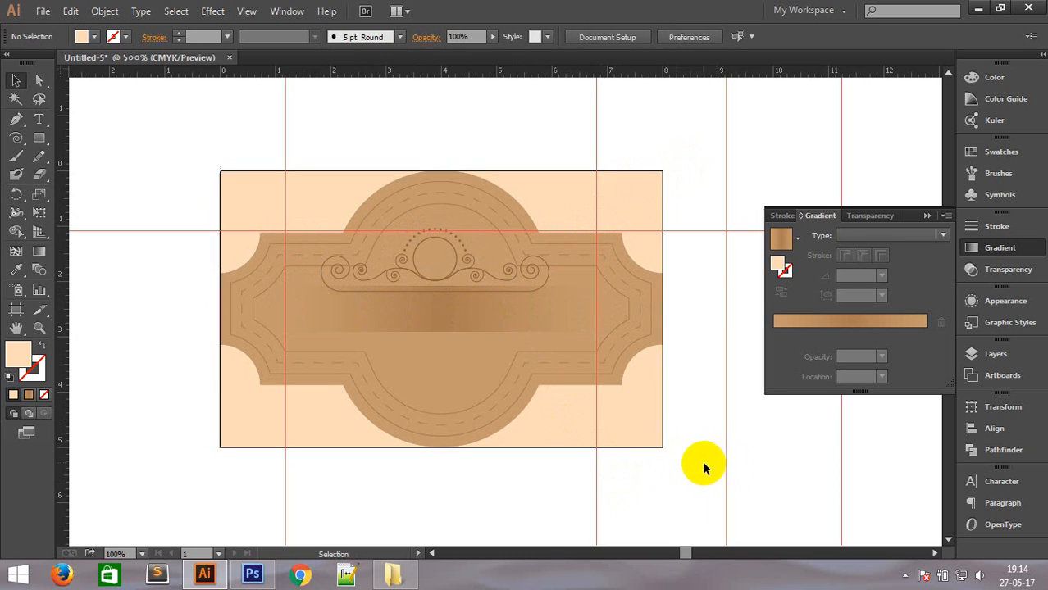
# Move the swirl ornament slightly up and shrink it proportionally about its center to about 2.3 in wide.
pyautogui.hotkey('ctrl', 'space')
pyautogui.moveTo(225, 161); pyautogui.dragTo(727, 315)
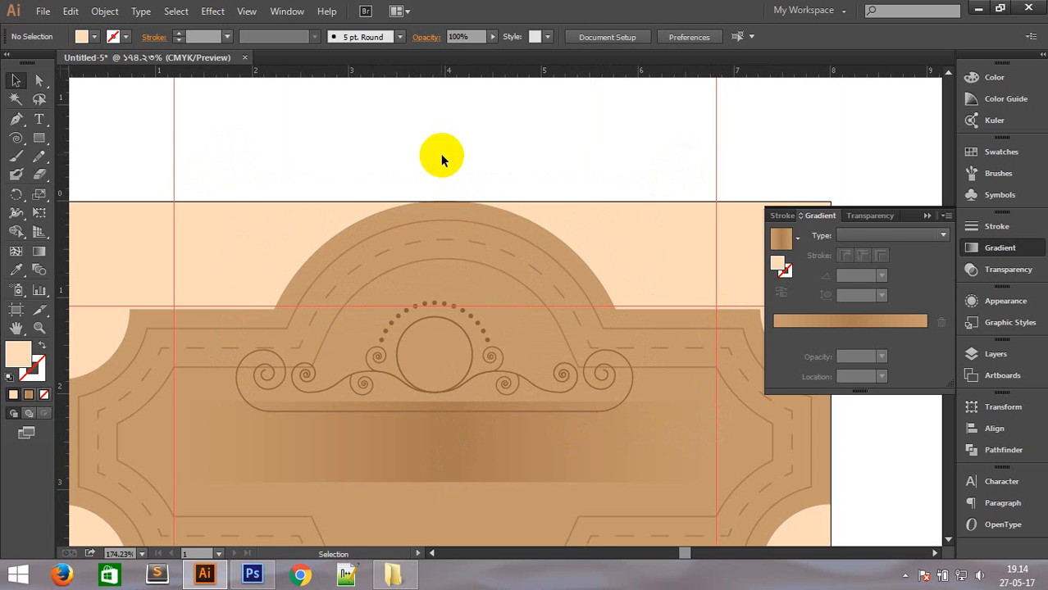
pyautogui.moveTo(444, 395); pyautogui.dragTo(444, 383)
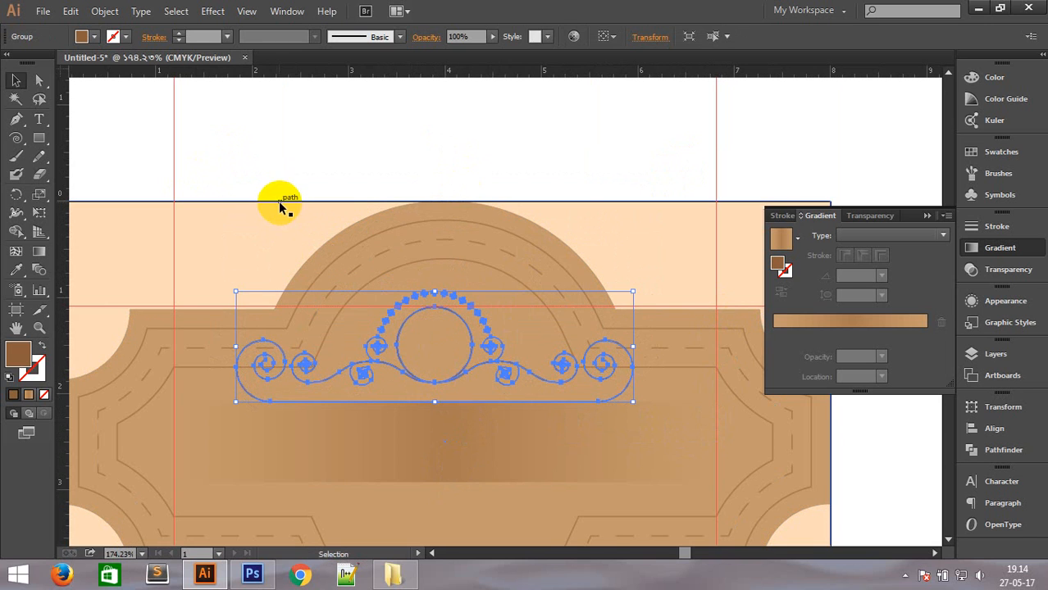
pyautogui.moveTo(236, 292); pyautogui.dragTo(322, 314)
pyautogui.click(230, 195)
pyautogui.moveTo(234, 235); pyautogui.dragTo(771, 496)
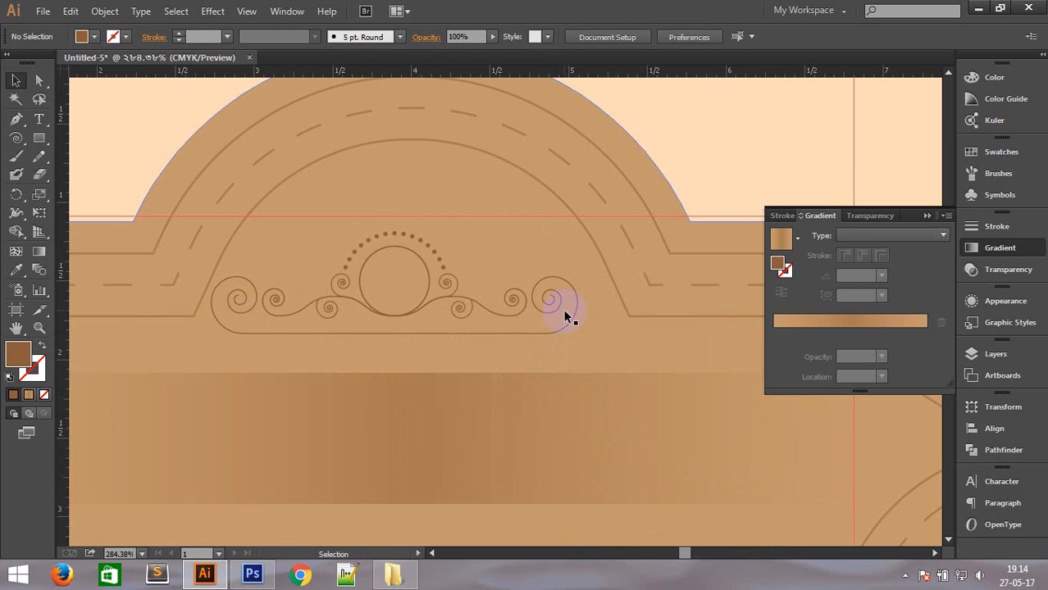
# Select the swirl ornament and the gradient band, align their horizontal centers with the band, and deselect them.
pyautogui.keyDown('ctrl'); pyautogui.keyDown('alt'); pyautogui.click(542, 393); pyautogui.keyUp('alt'); pyautogui.keyUp('ctrl')
pyautogui.keyDown('ctrl'); pyautogui.keyDown('alt'); pyautogui.click(542, 393); pyautogui.keyUp('alt'); pyautogui.keyUp('ctrl')
pyautogui.keyDown('ctrl'); pyautogui.keyDown('alt'); pyautogui.click(542, 393); pyautogui.keyUp('alt'); pyautogui.keyUp('ctrl')
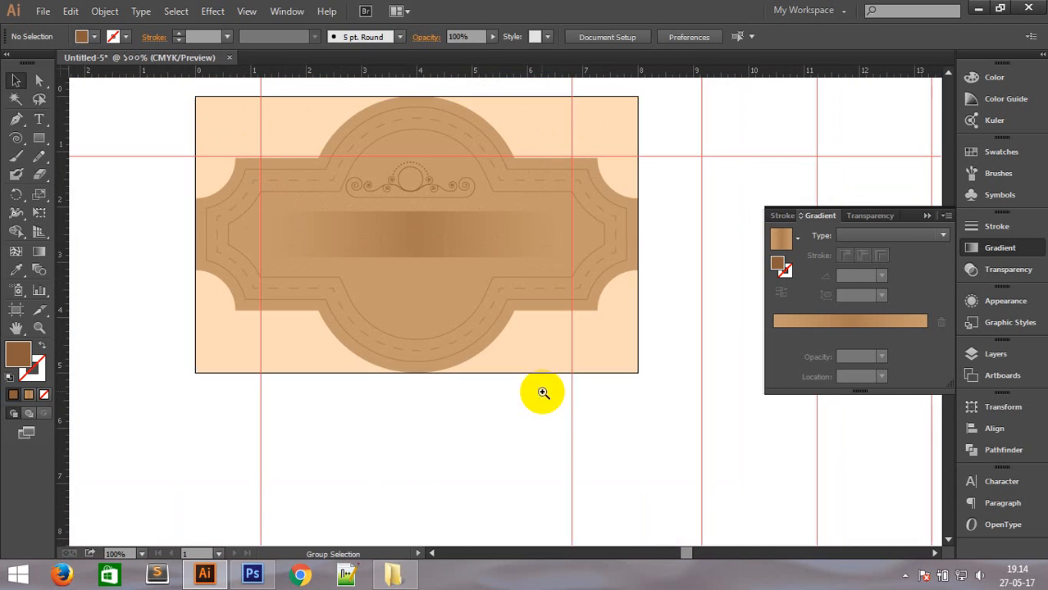
pyautogui.click(424, 181)
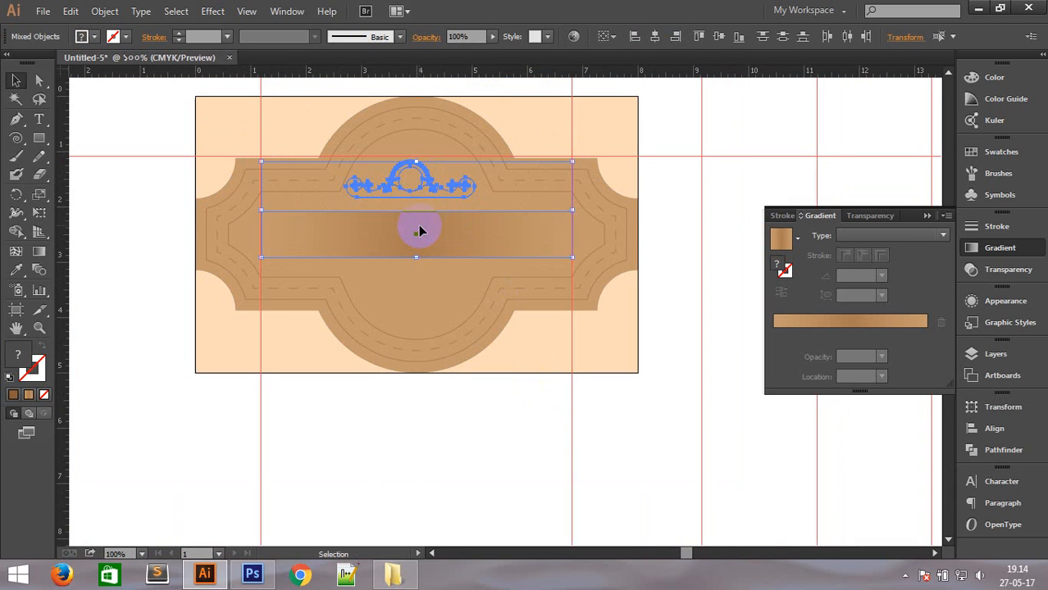
pyautogui.click(655, 38)
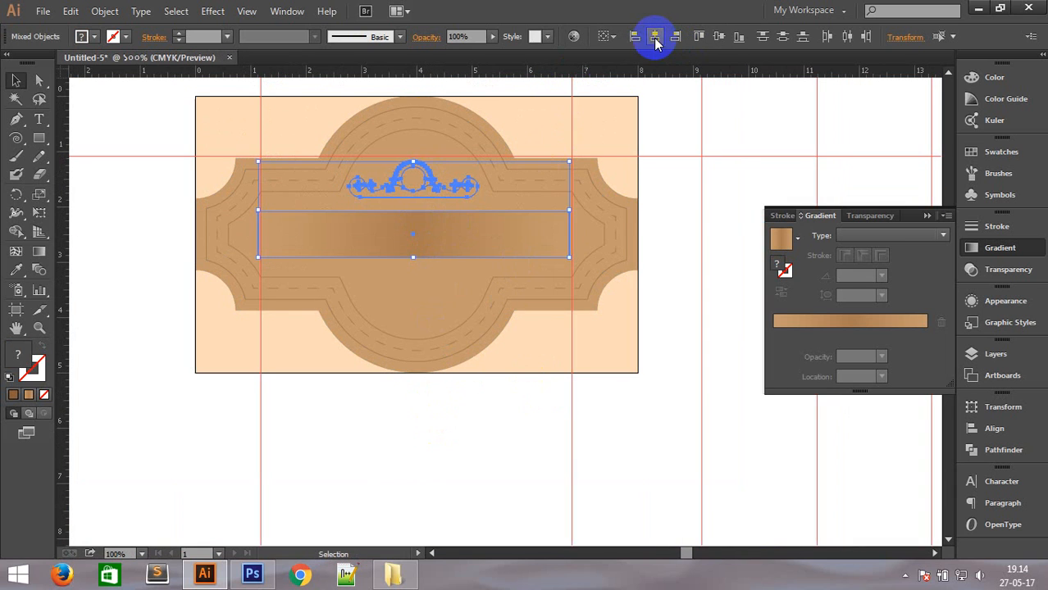
pyautogui.press('z')
pyautogui.moveTo(475, 319); pyautogui.dragTo(475, 319)
pyautogui.moveTo(299, 248); pyautogui.dragTo(308, 243)
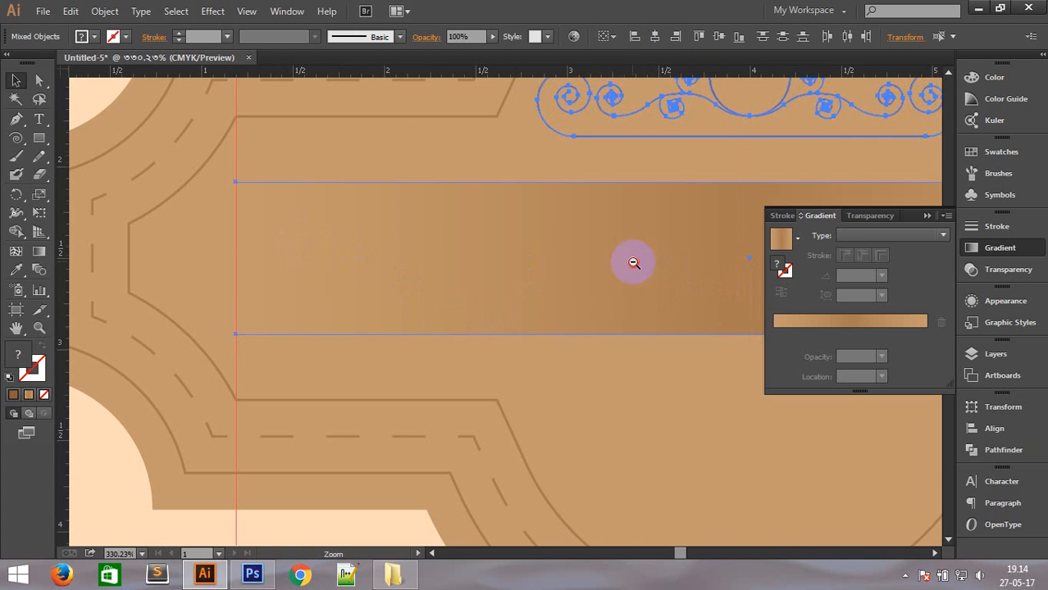
pyautogui.keyDown('ctrl'); pyautogui.keyDown('alt'); pyautogui.click(634, 263); pyautogui.keyUp('alt'); pyautogui.keyUp('ctrl')
pyautogui.keyDown('ctrl'); pyautogui.keyDown('alt'); pyautogui.click(634, 263); pyautogui.keyUp('alt'); pyautogui.keyUp('ctrl')
pyautogui.keyDown('ctrl'); pyautogui.keyDown('alt'); pyautogui.click(634, 263); pyautogui.keyUp('alt'); pyautogui.keyUp('ctrl')
pyautogui.click(584, 197)
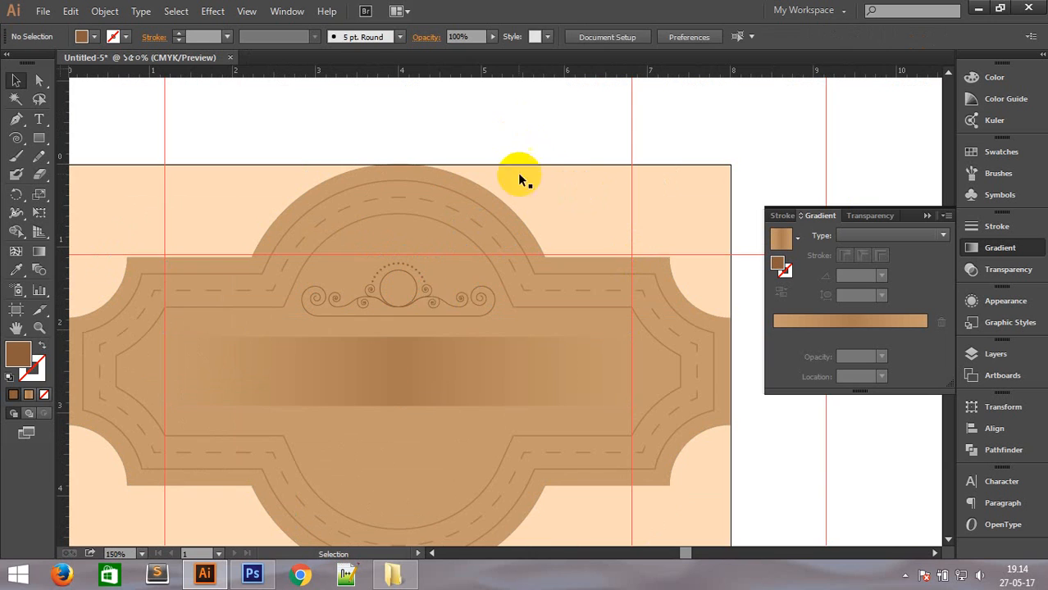
# Enlarge the swirl ornament proportionally about its center to about 2.6 in wide and deselect it.
pyautogui.click(409, 302)
pyautogui.moveTo(494, 319); pyautogui.dragTo(507, 324)
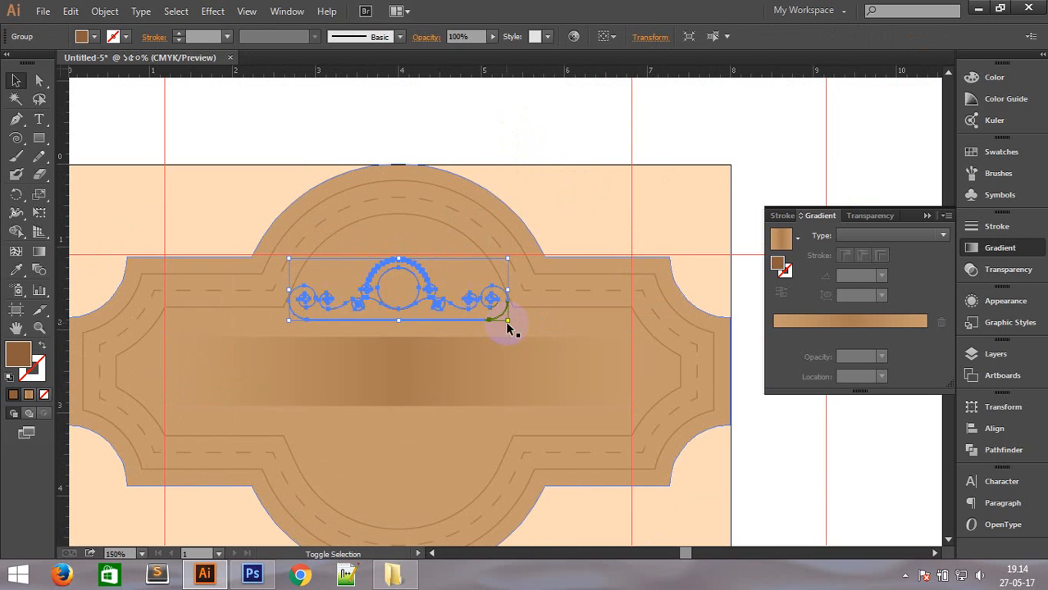
pyautogui.click(387, 334)
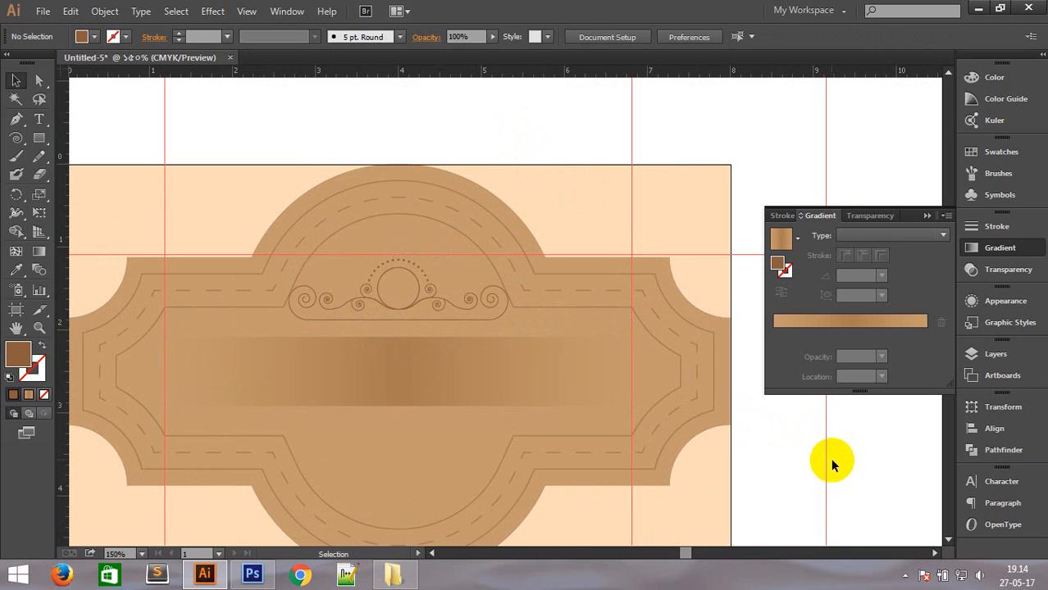
# Move the swirl ornament straight down to the gradient band's top edge and inspect the junction in outline view.
pyautogui.moveTo(188, 172); pyautogui.dragTo(687, 418)
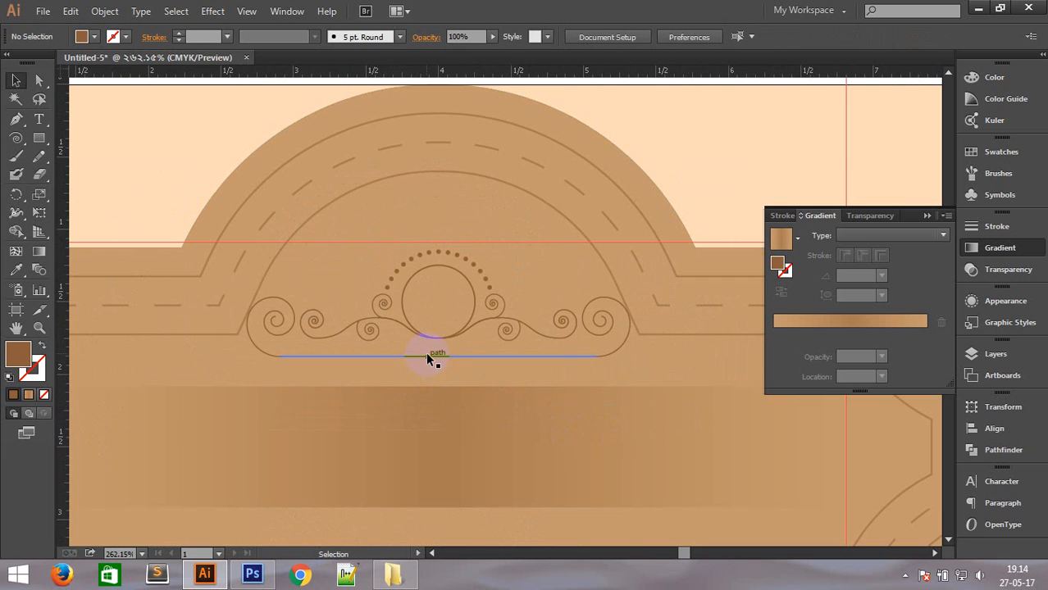
pyautogui.moveTo(425, 355); pyautogui.dragTo(426, 391)
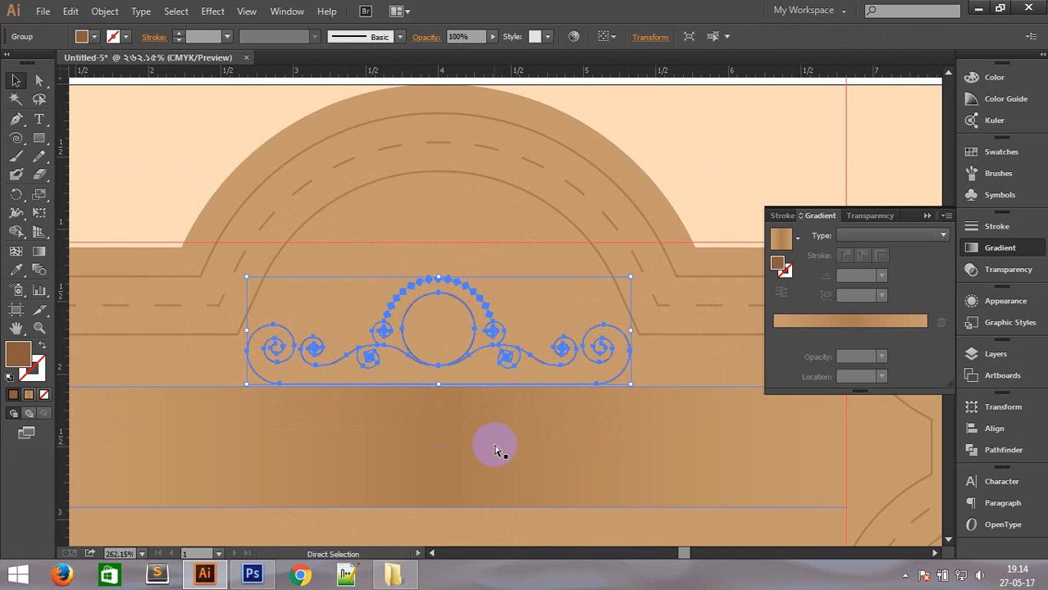
pyautogui.hotkey('ctrl', 'y')
pyautogui.moveTo(278, 343); pyautogui.dragTo(689, 453)
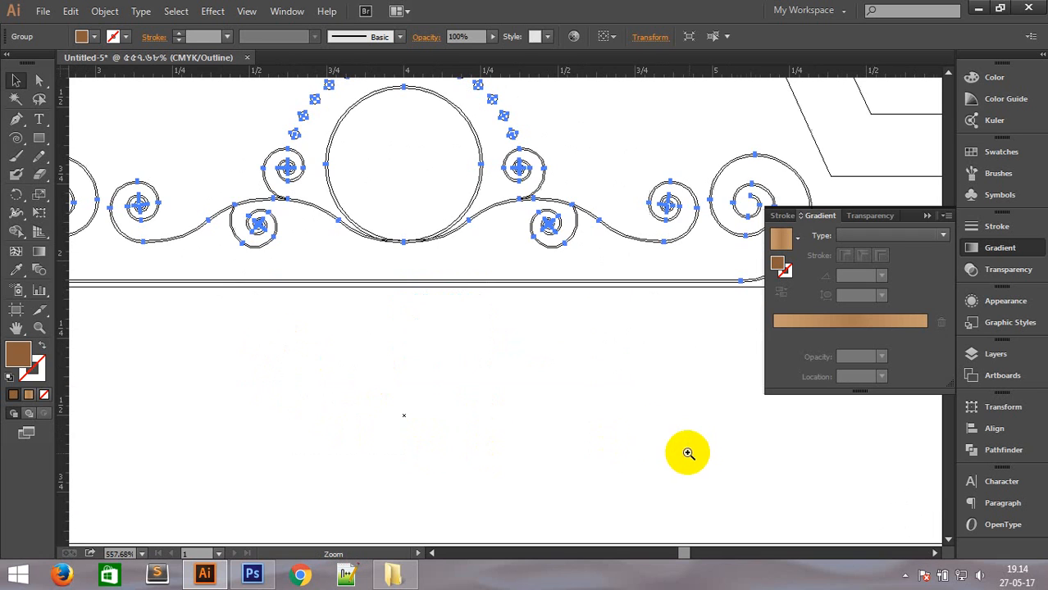
pyautogui.moveTo(277, 220); pyautogui.dragTo(630, 374)
pyautogui.moveTo(37, 80); pyautogui.dragTo(74, 100)
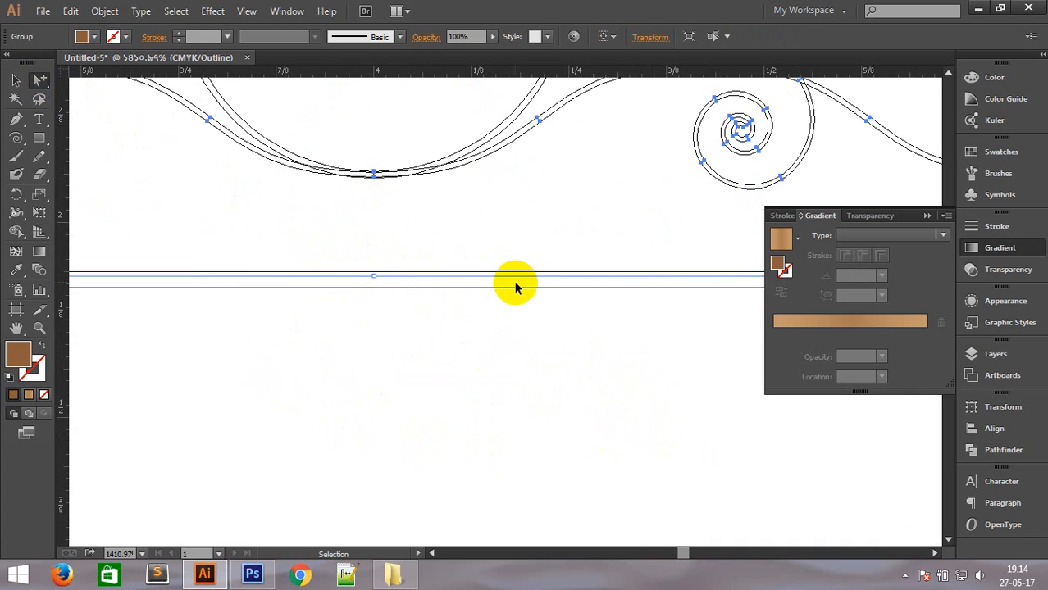
# Nudge the swirl ornament down in outline view so its base line meets the band's top edge, and return to preview.
pyautogui.hotkey('ctrl', 'y')
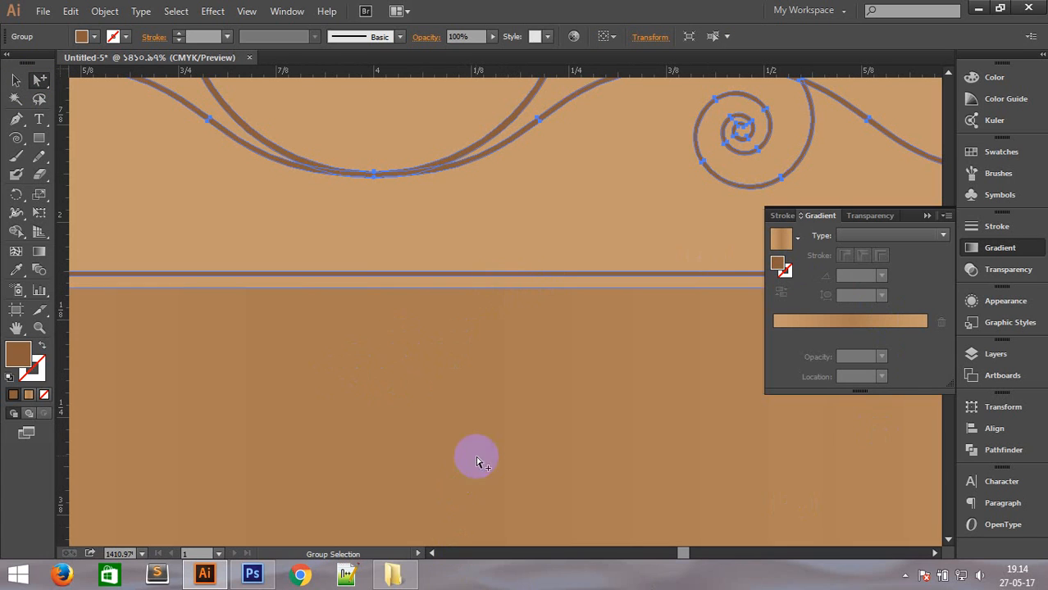
pyautogui.hotkey('ctrl', 'alt', 'space')
pyautogui.hotkey('ctrl', 'y')
pyautogui.moveTo(377, 278); pyautogui.dragTo(382, 286)
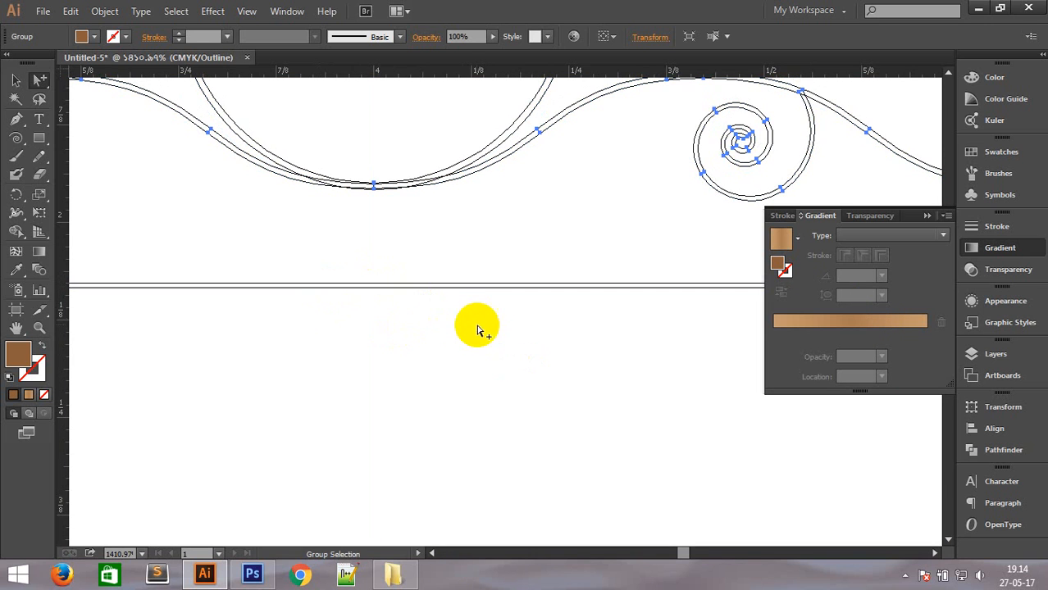
pyautogui.keyDown('ctrl'); pyautogui.keyDown('alt'); pyautogui.click(515, 331); pyautogui.keyUp('alt'); pyautogui.keyUp('ctrl')
pyautogui.keyDown('ctrl'); pyautogui.keyDown('alt'); pyautogui.click(515, 332); pyautogui.keyUp('alt'); pyautogui.keyUp('ctrl')
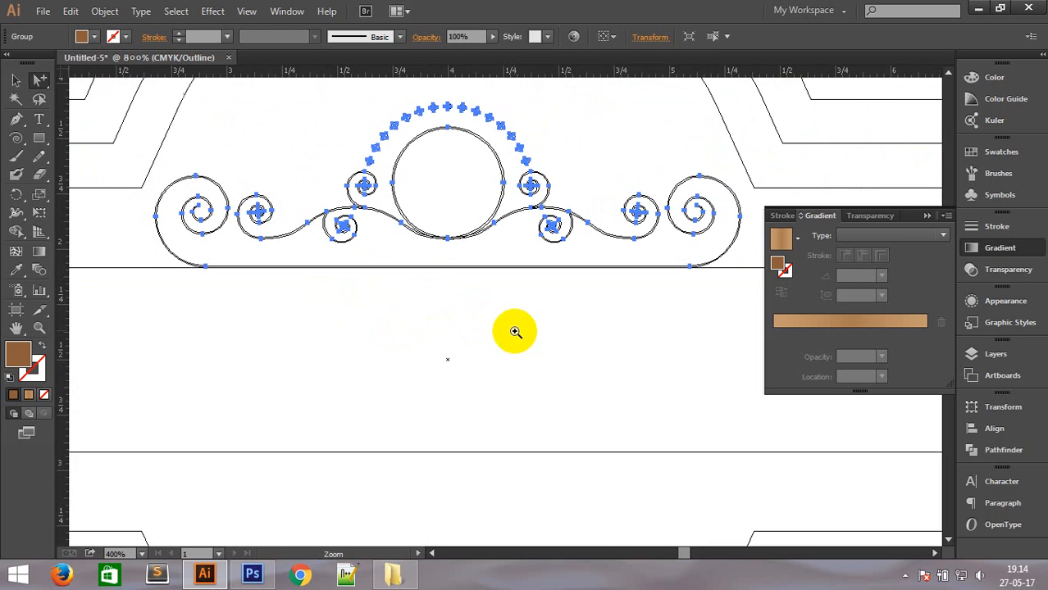
pyautogui.hotkey('ctrl', 'y')
pyautogui.keyDown('ctrl'); pyautogui.keyDown('alt'); pyautogui.click(534, 363); pyautogui.keyUp('alt'); pyautogui.keyUp('ctrl')
pyautogui.keyDown('ctrl'); pyautogui.keyDown('alt'); pyautogui.click(540, 344); pyautogui.keyUp('alt'); pyautogui.keyUp('ctrl')
pyautogui.keyDown('ctrl'); pyautogui.keyDown('alt'); pyautogui.click(543, 345); pyautogui.keyUp('alt'); pyautogui.keyUp('ctrl')
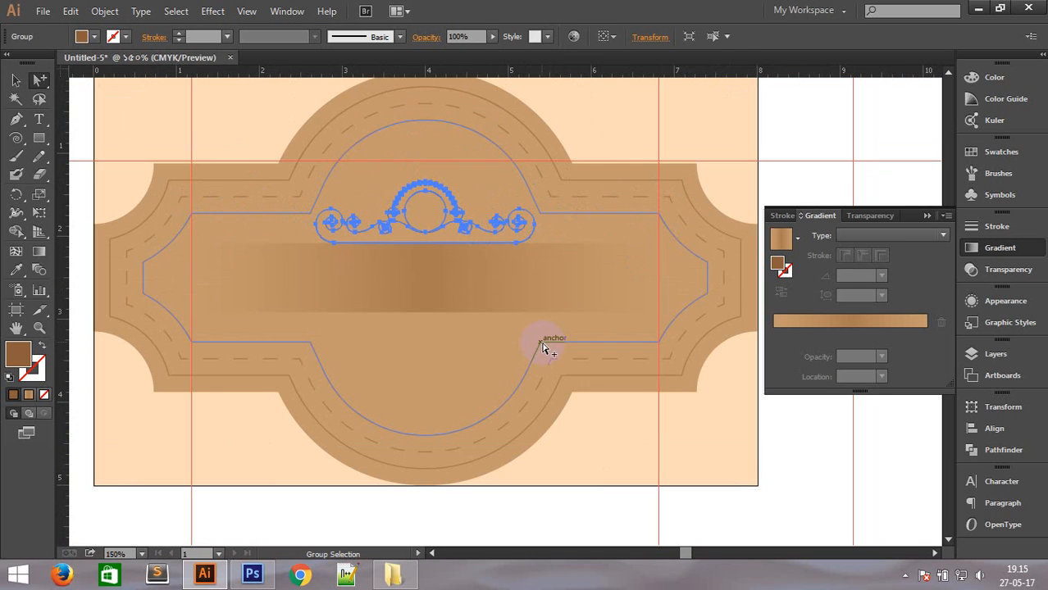
# Enlarge the swirl ornament proportionally about its center to about 2.85 in wide.
pyautogui.click(18, 81)
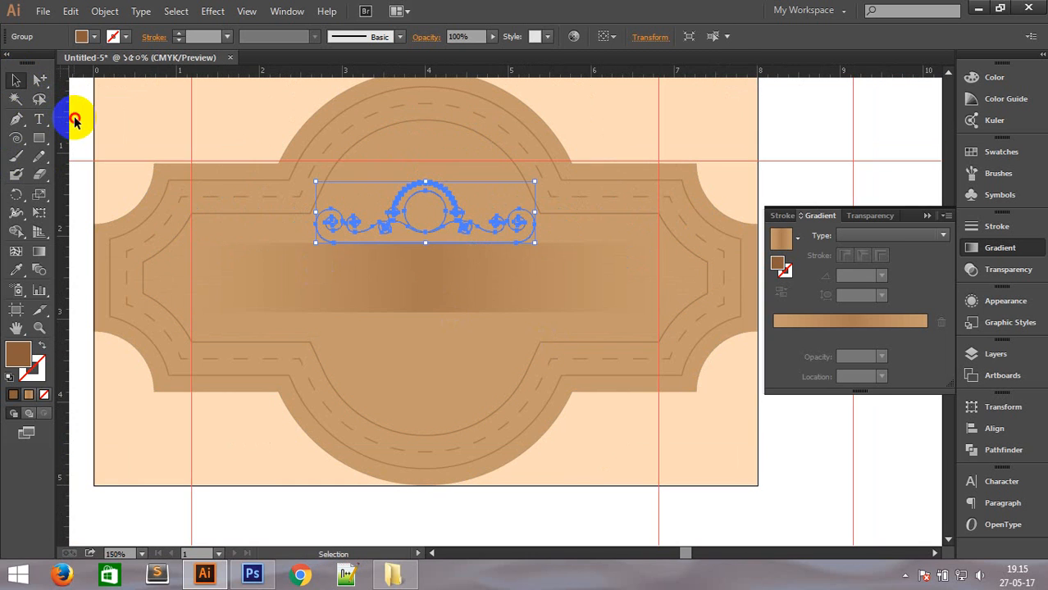
pyautogui.click(398, 225)
pyautogui.click(408, 225)
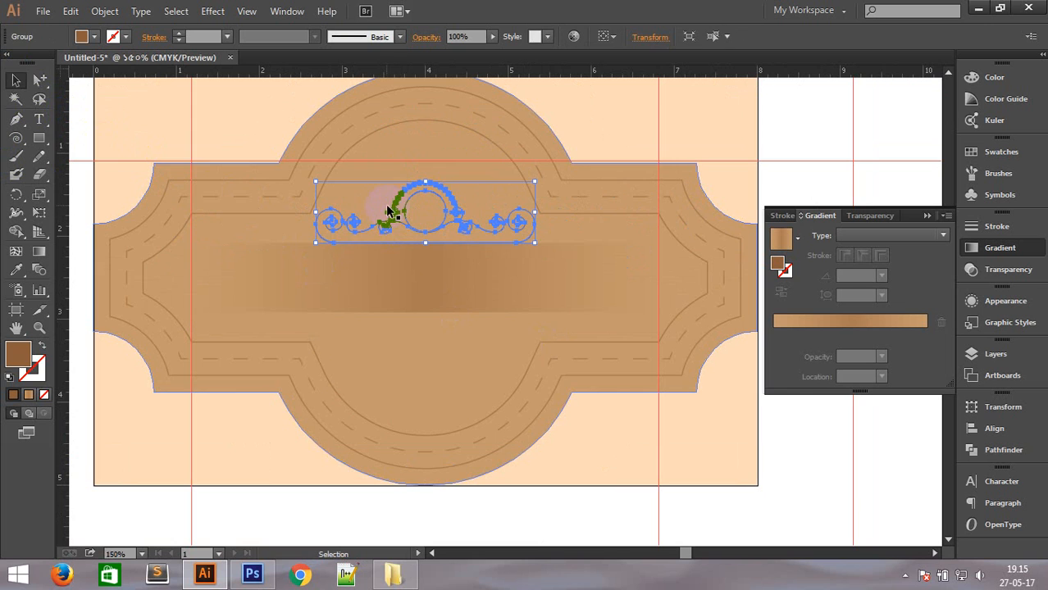
pyautogui.moveTo(314, 180); pyautogui.dragTo(310, 178)
pyautogui.hotkey('ctrl', 'space')
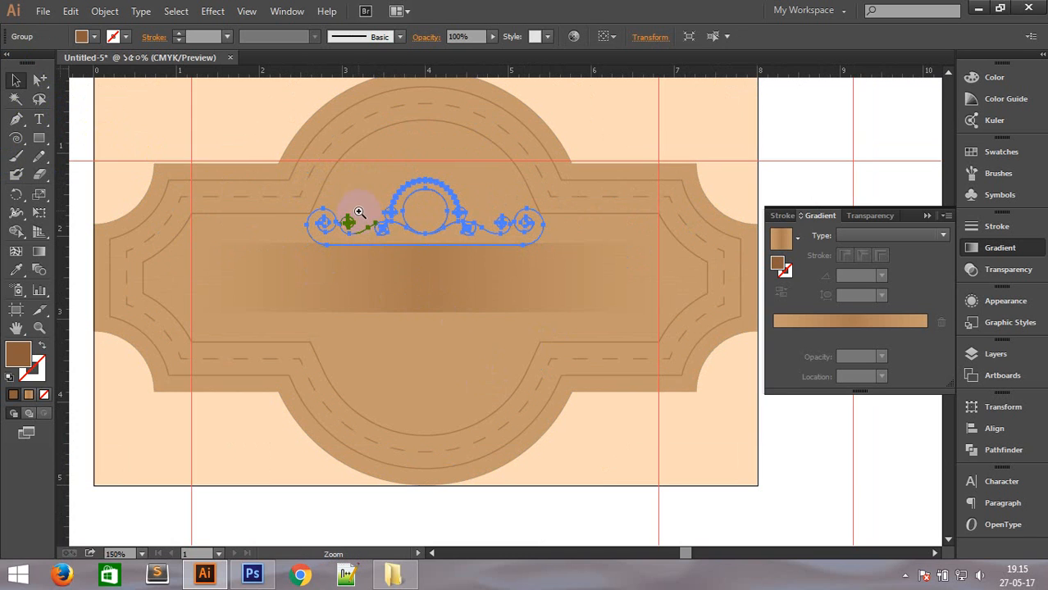
# Move the enlarged swirl ornament slightly up so its base line rests on the gradient band's top edge.
pyautogui.moveTo(494, 274); pyautogui.dragTo(495, 276)
pyautogui.moveTo(407, 355); pyautogui.dragTo(408, 343)
pyautogui.hotkey('ctrl', '-')
pyautogui.hotkey('ctrl', '-')
pyautogui.hotkey('ctrl', '-')
pyautogui.hotkey('ctrl', '-')
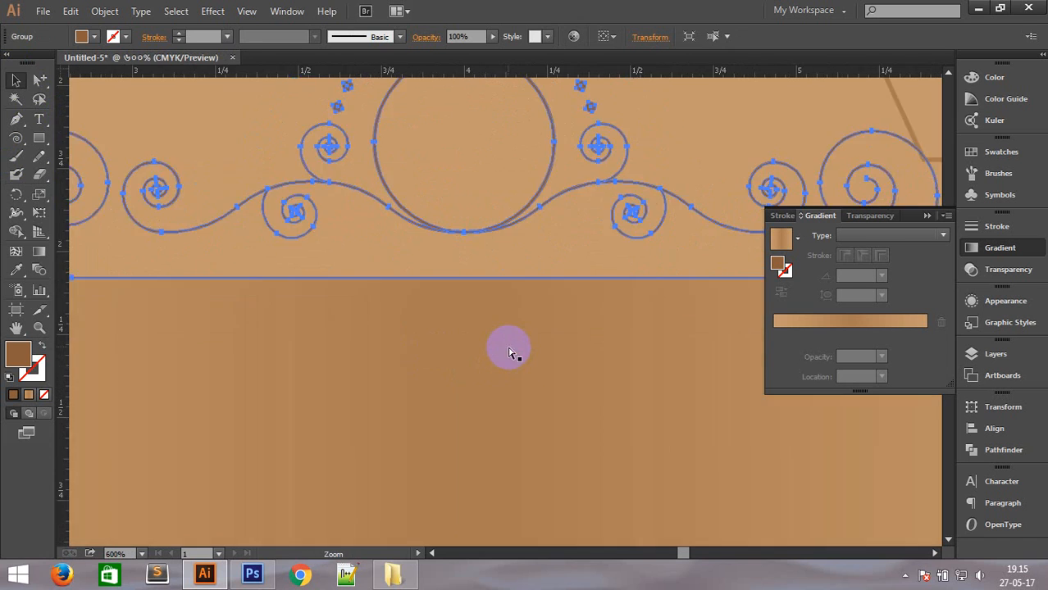
pyautogui.hotkey('ctrl', '-')
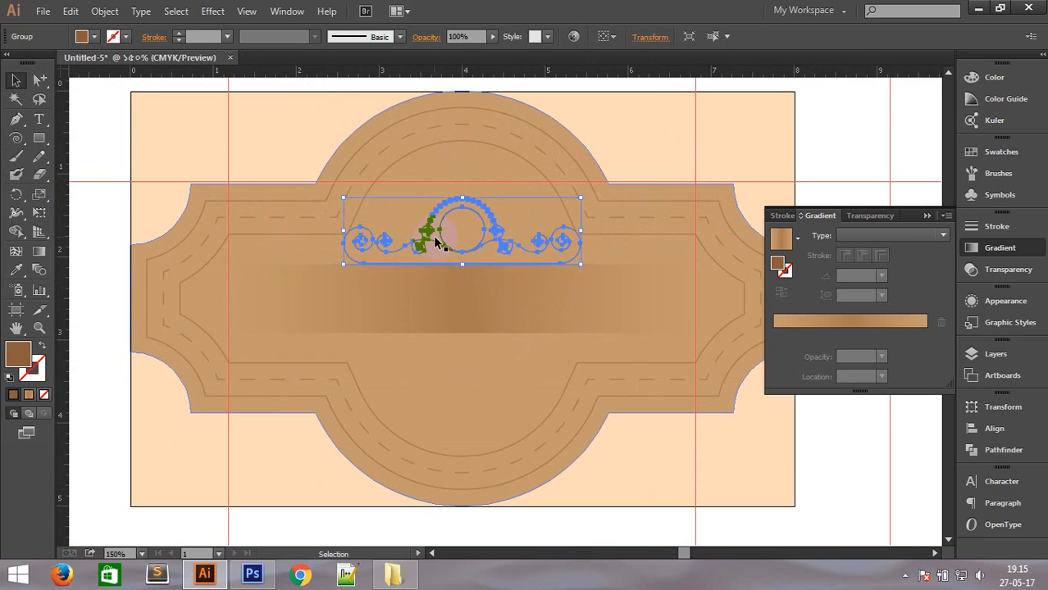
# Create a reflected copy of the swirl ornament across the horizontal axis.
pyautogui.rightClick(436, 239)
pyautogui.moveTo(502, 351)
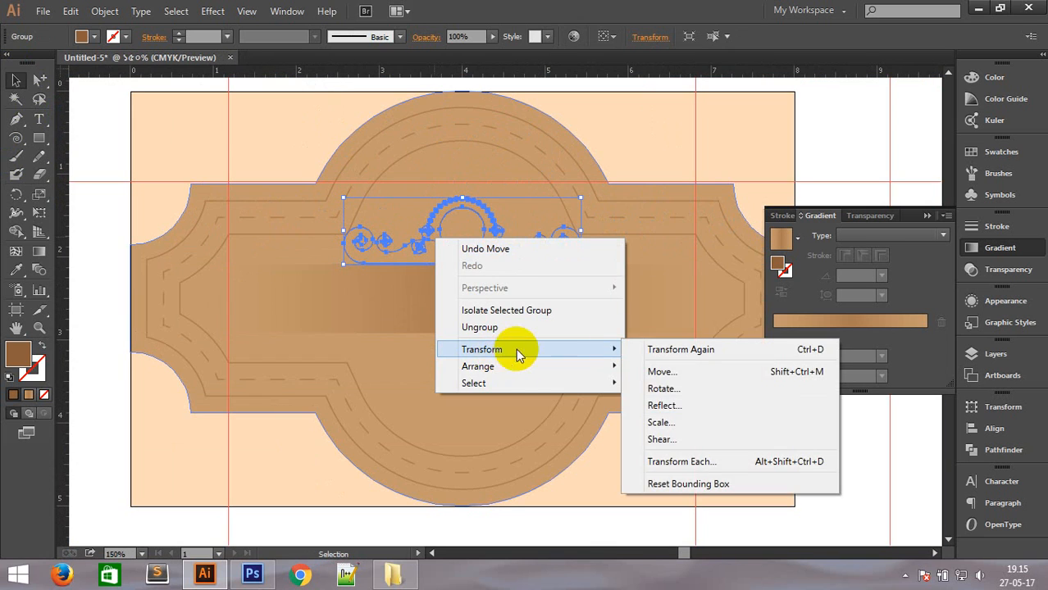
pyautogui.click(679, 404)
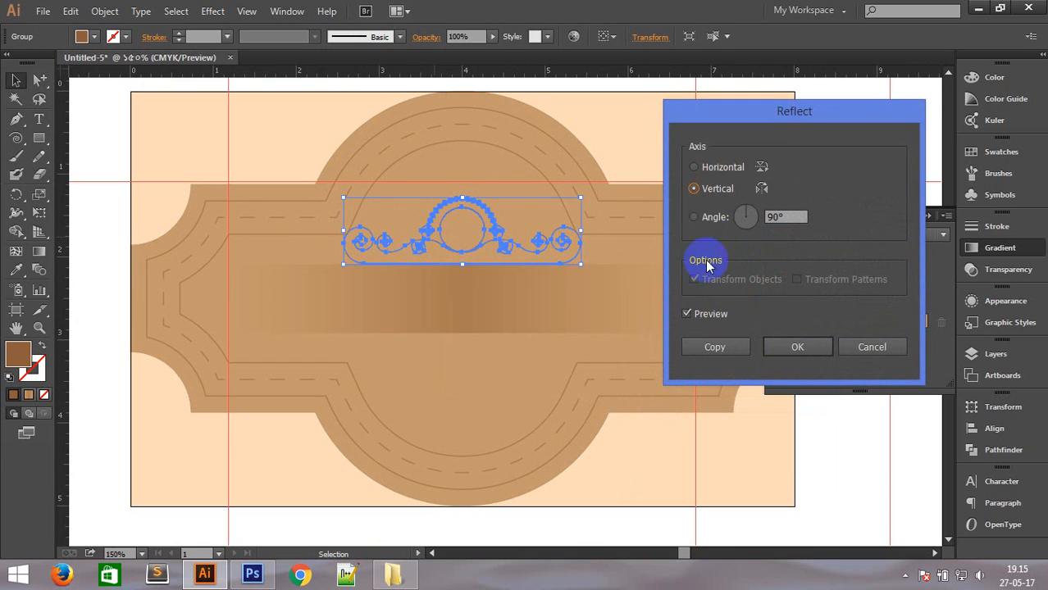
pyautogui.click(719, 172)
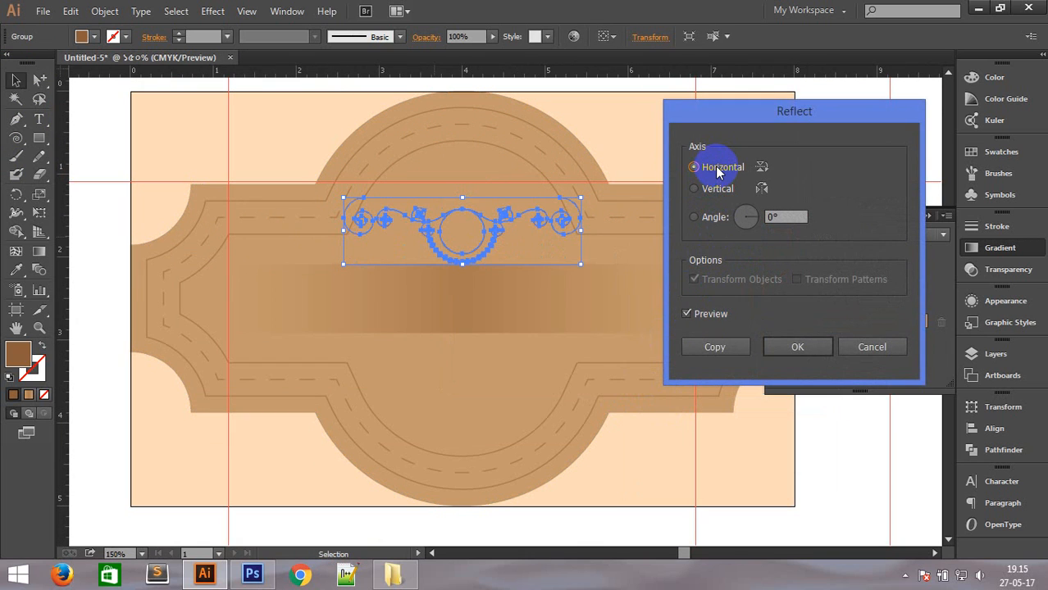
pyautogui.click(715, 348)
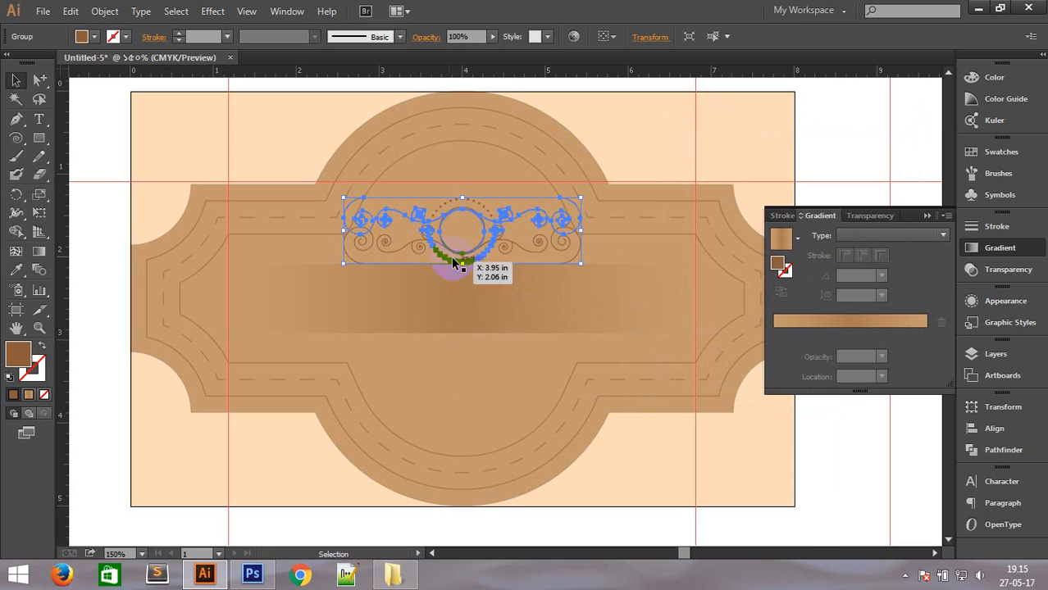
# Move the reflected ornament copy straight down to meet the gradient band's bottom edge and deselect it.
pyautogui.moveTo(456, 215); pyautogui.dragTo(455, 354)
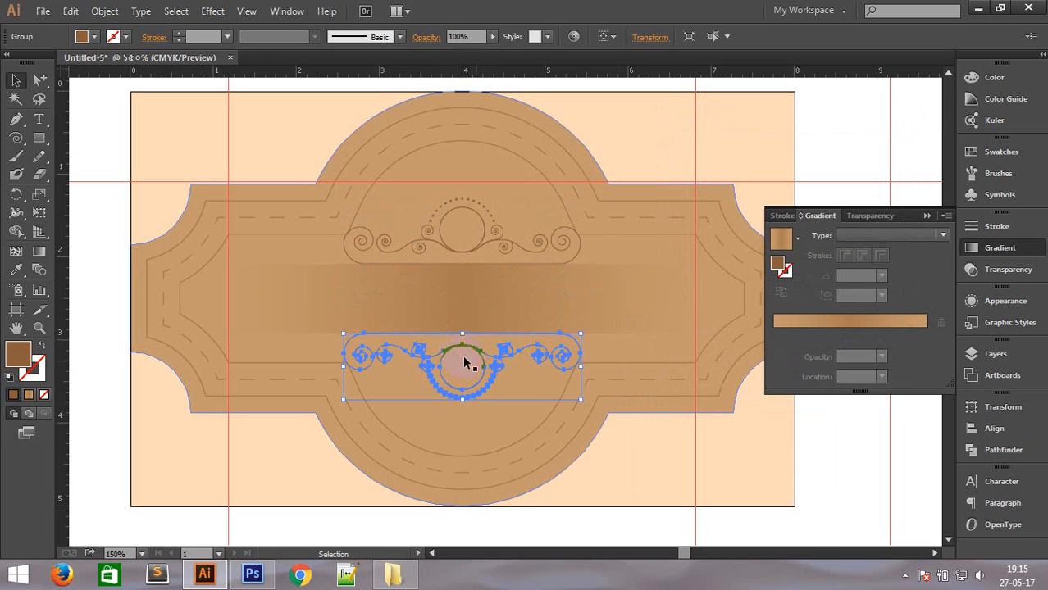
pyautogui.click(843, 487)
pyautogui.keyDown('ctrl'); pyautogui.keyDown('alt'); pyautogui.click(648, 381); pyautogui.keyUp('alt'); pyautogui.keyUp('ctrl')
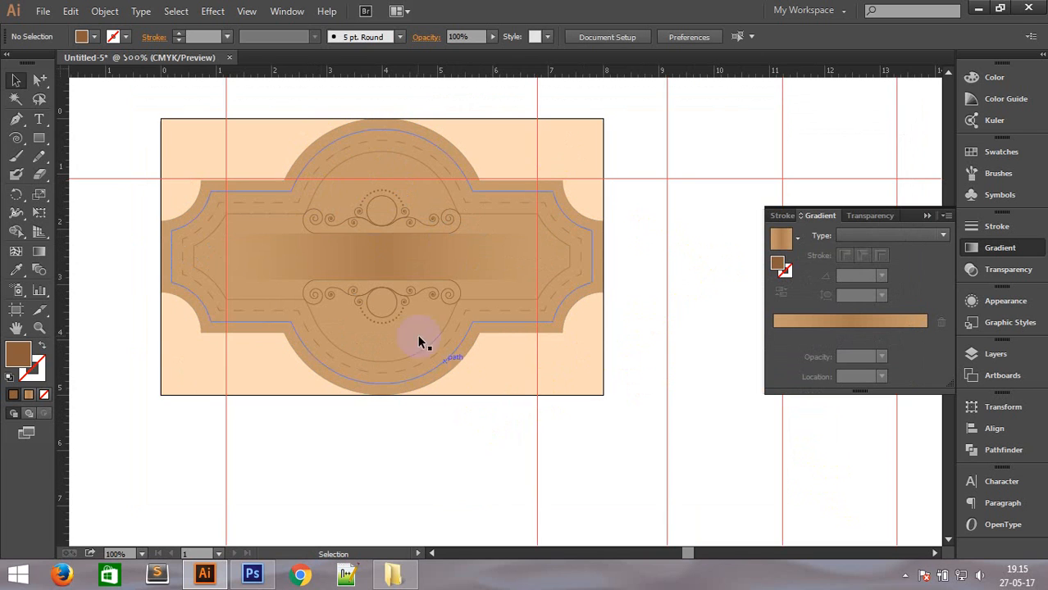
pyautogui.moveTo(206, 140); pyautogui.dragTo(701, 428)
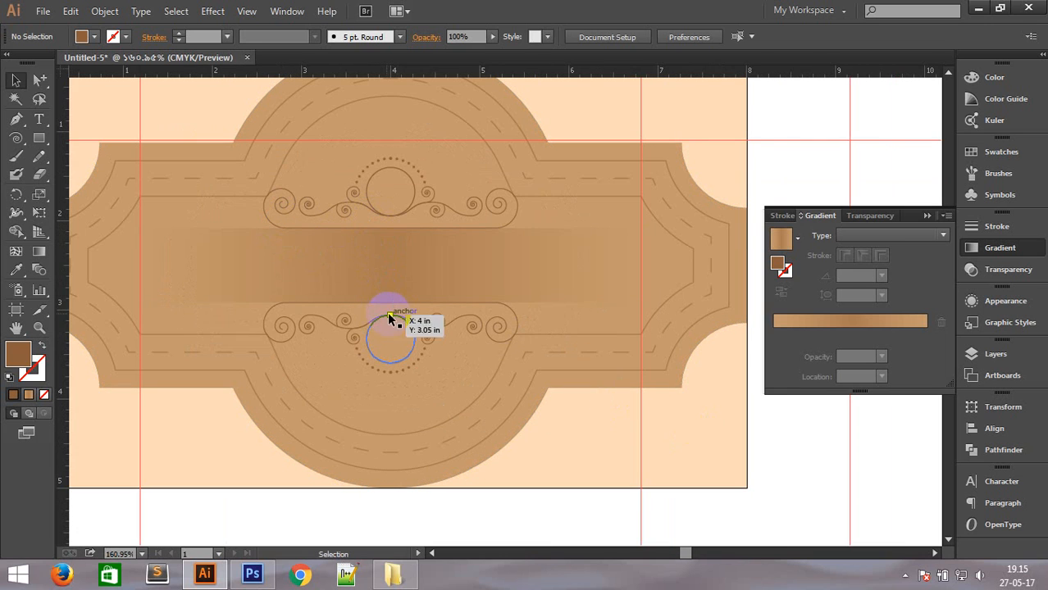
pyautogui.hotkey('ctrl', '-')
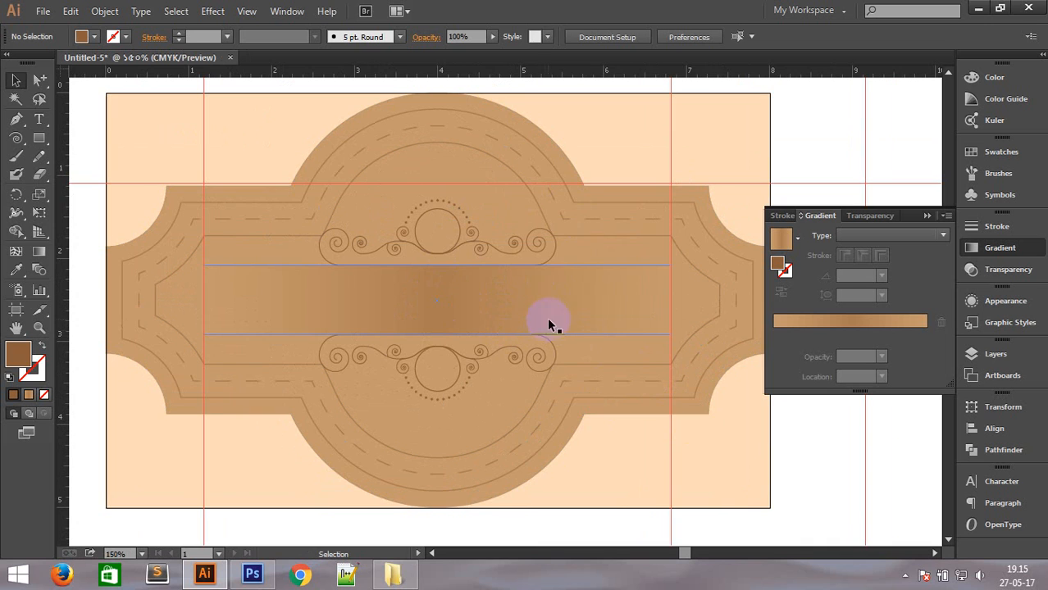
pyautogui.hotkey('ctrl', 'space')
pyautogui.click(564, 386)
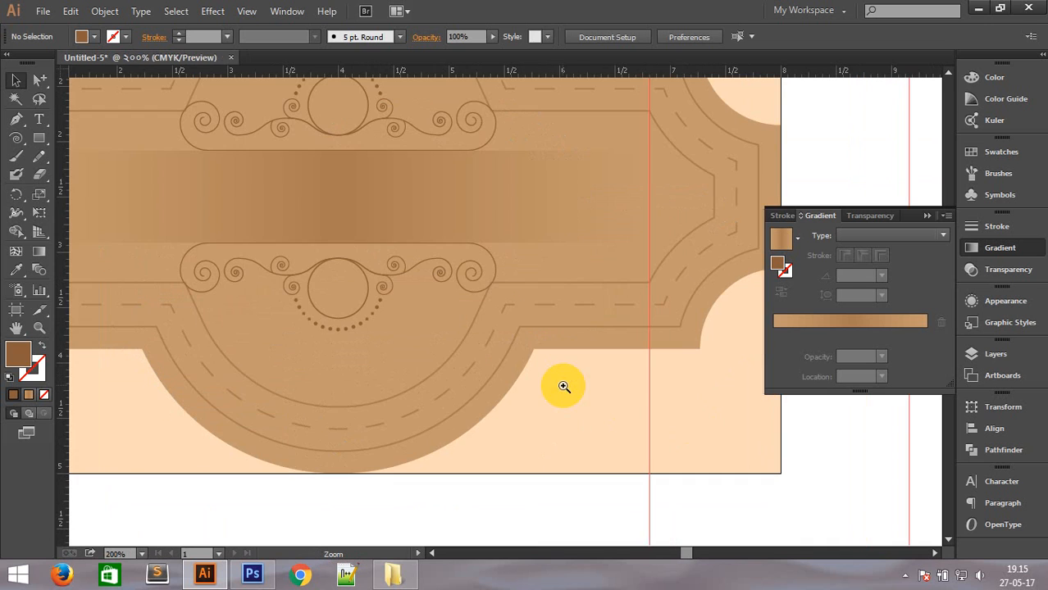
pyautogui.keyDown('alt'); pyautogui.click(465, 288); pyautogui.keyUp('alt')
pyautogui.keyDown('alt'); pyautogui.click(467, 293); pyautogui.keyUp('alt')
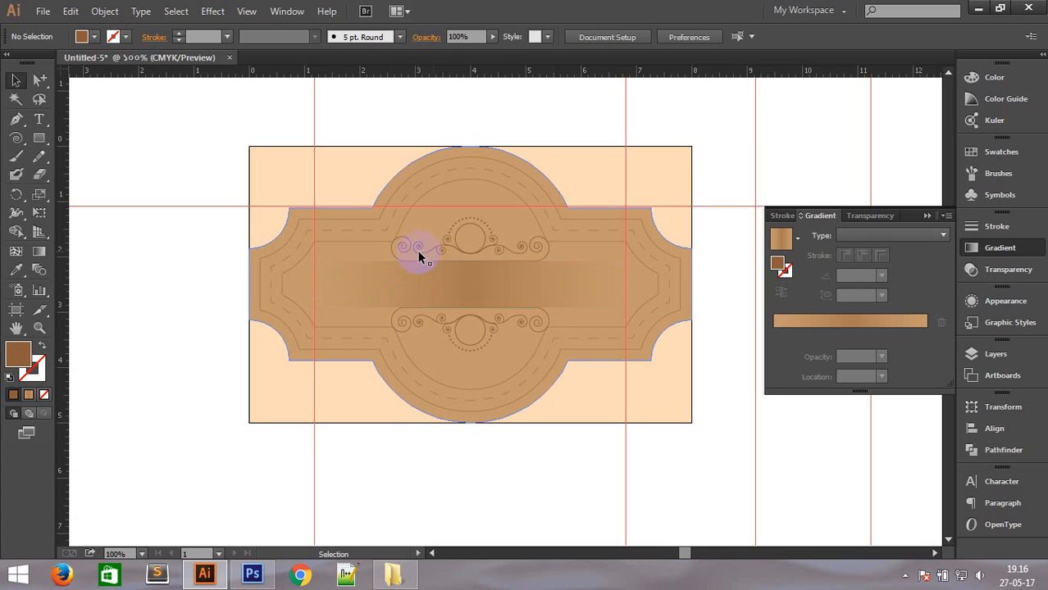
# Enlarge the upper swirl ornament proportionally about its center to about 5.8 in wide.
pyautogui.click(477, 253)
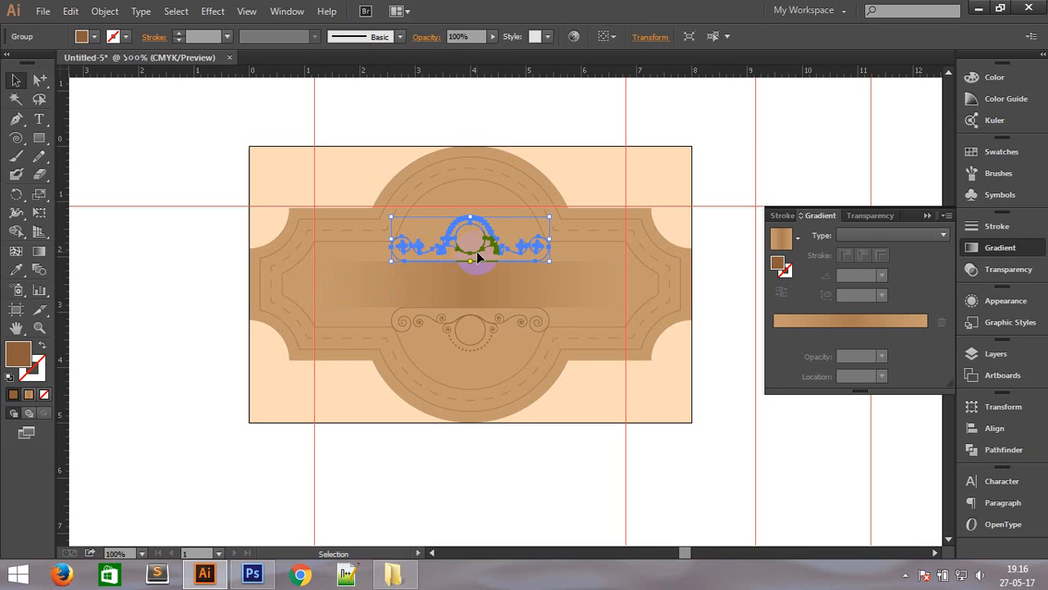
pyautogui.click(478, 327)
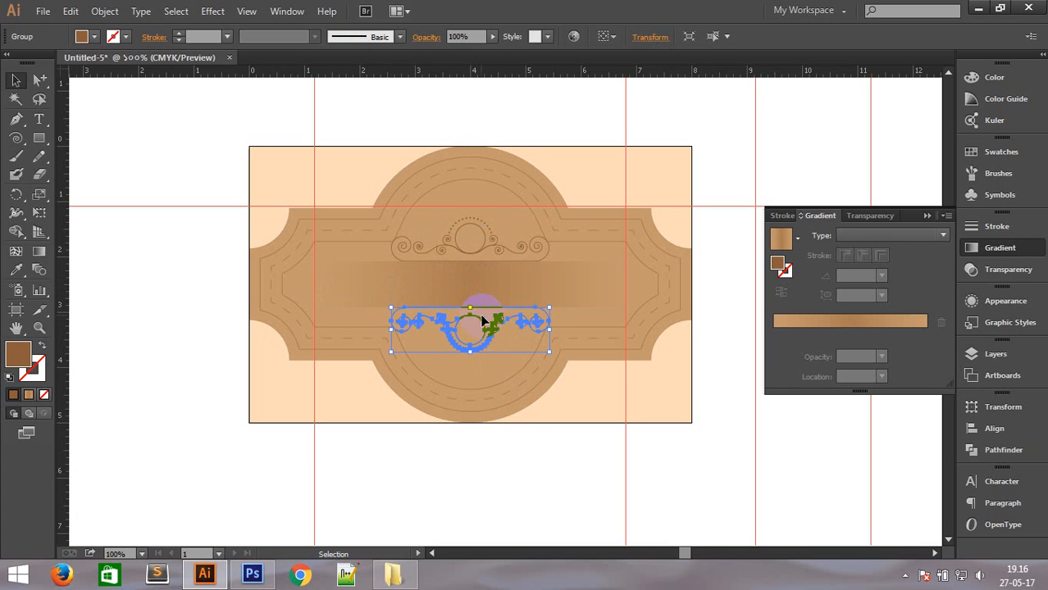
pyautogui.click(487, 255)
pyautogui.moveTo(549, 260); pyautogui.dragTo(633, 329)
# Move the enlarged upper ornament straight up so its base line rests on the gradient band's top edge.
pyautogui.hotkey('ctrl', 'space')
pyautogui.moveTo(206, 161); pyautogui.dragTo(678, 383)
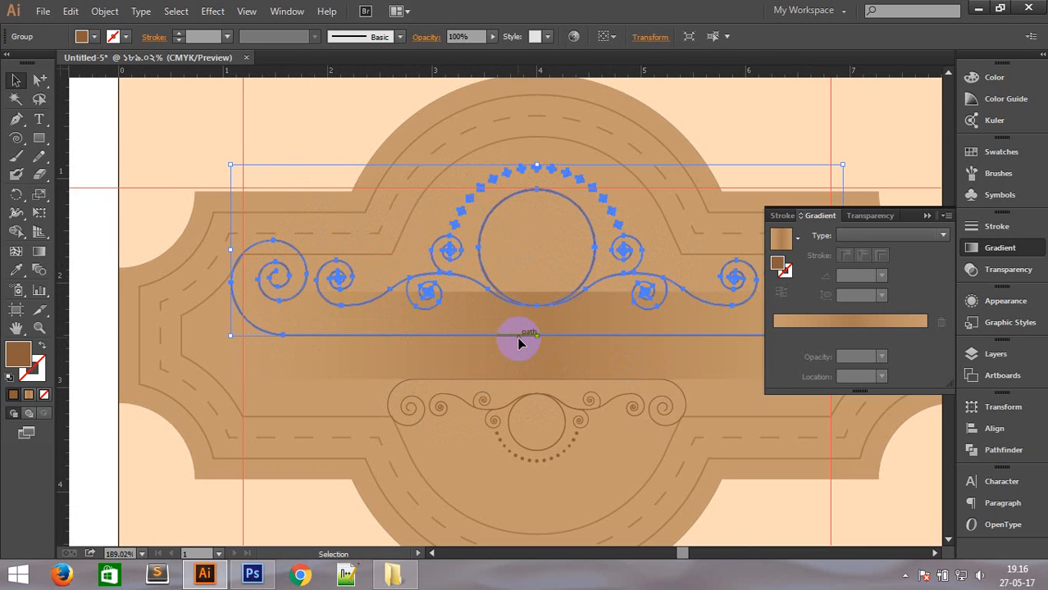
pyautogui.moveTo(518, 337); pyautogui.dragTo(518, 299)
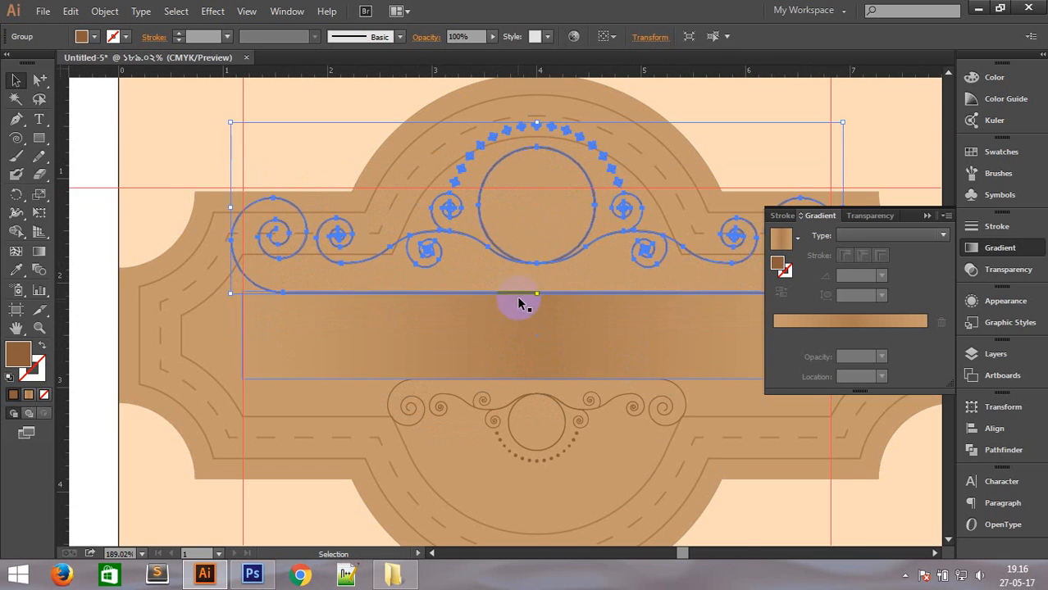
pyautogui.hotkey('ctrl', '1')
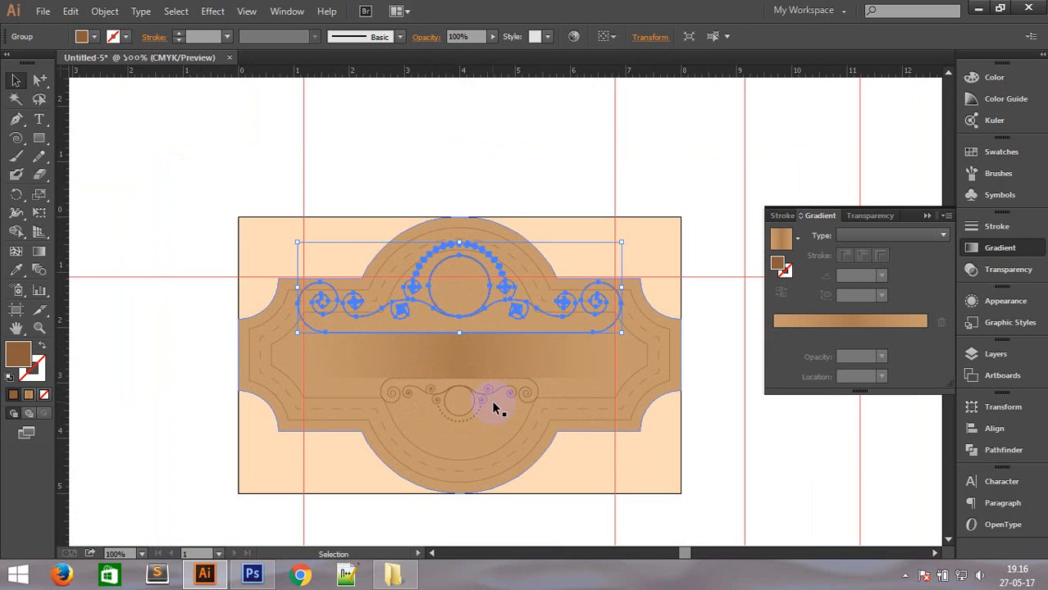
# Undo the last move and enlargement of the upper swirl ornament and deselect it.
pyautogui.click(176, 227)
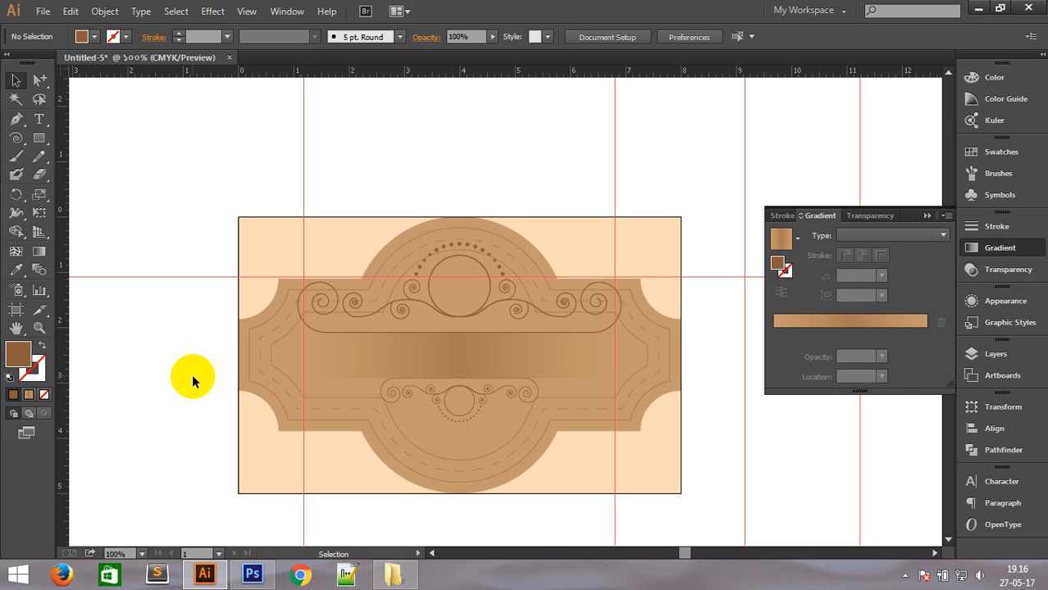
pyautogui.hotkey('ctrl', 'z')
pyautogui.hotkey('ctrl', 'z')
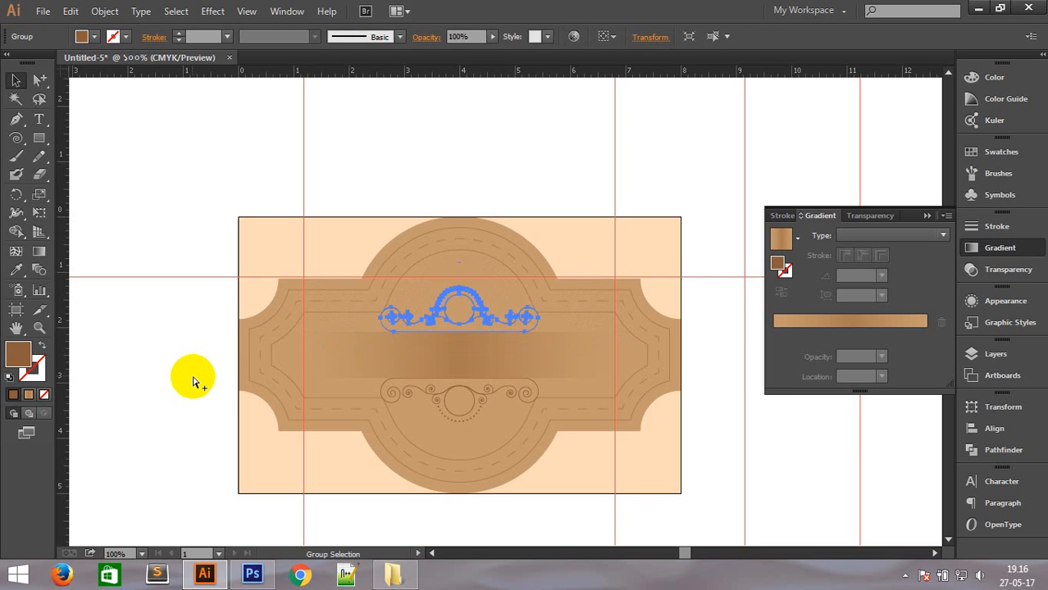
pyautogui.click(179, 242)
# Add a line of point text reading "Wedding Card" just below the artboard.
pyautogui.keyDown('ctrl'); pyautogui.click(576, 397); pyautogui.keyUp('ctrl')
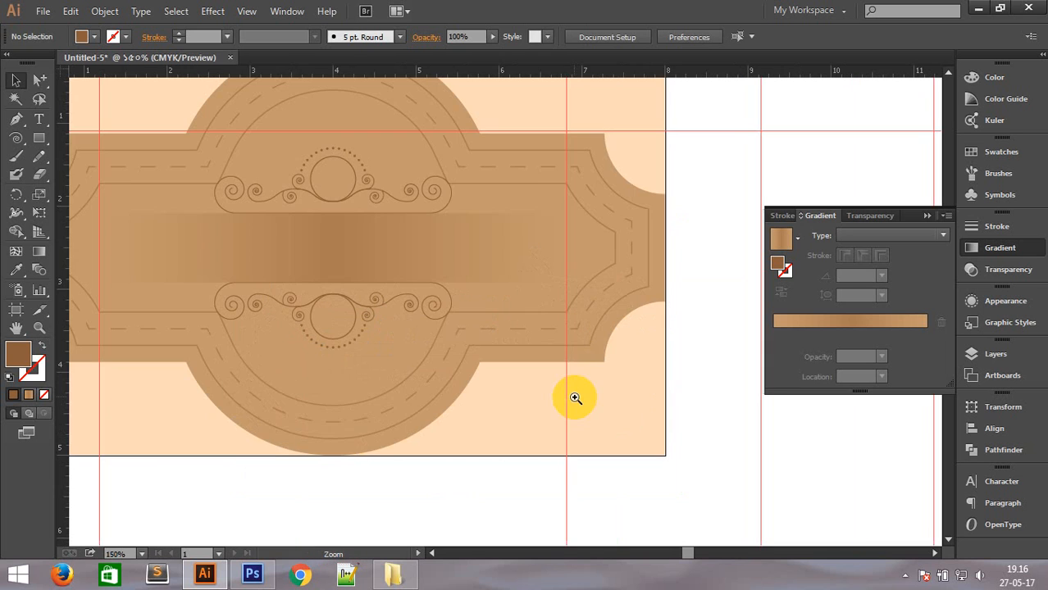
pyautogui.keyDown('ctrl'); pyautogui.keyDown('alt'); pyautogui.click(455, 339); pyautogui.keyUp('alt'); pyautogui.keyUp('ctrl')
pyautogui.click(38, 119)
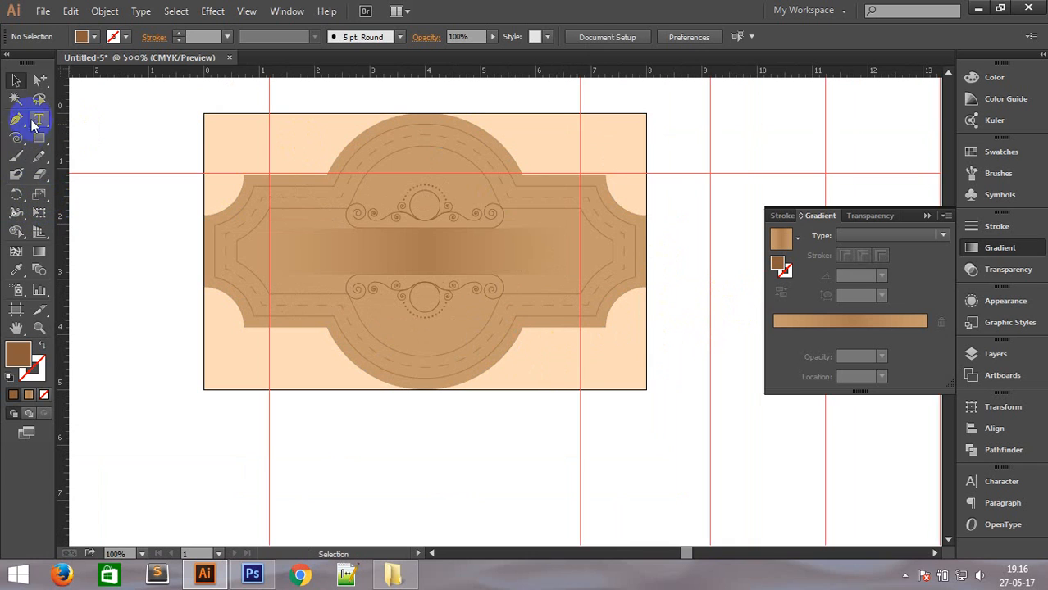
pyautogui.click(371, 421)
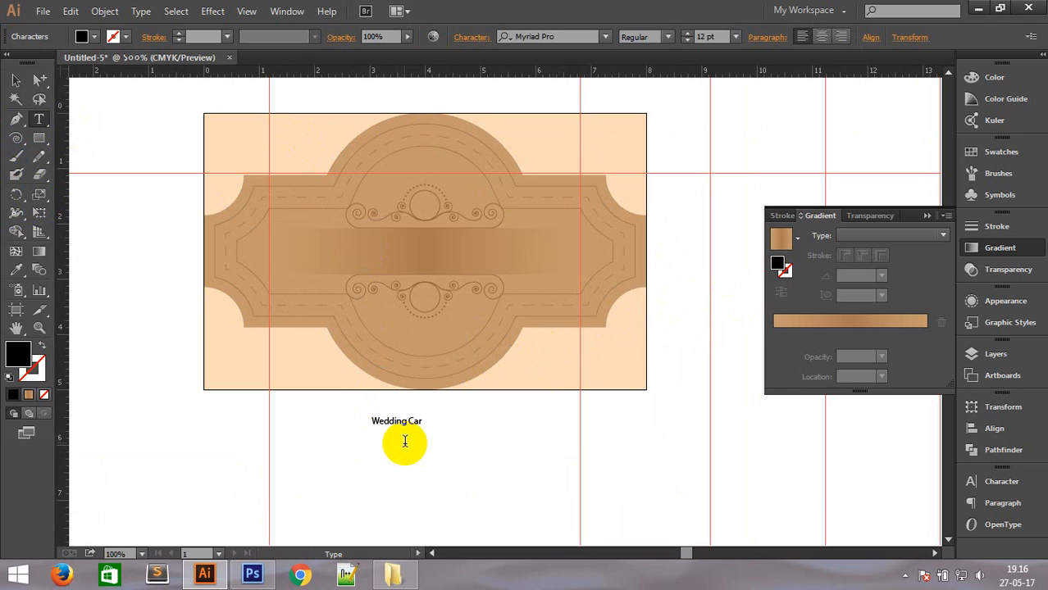
pyautogui.moveTo(428, 421); pyautogui.dragTo(264, 410)
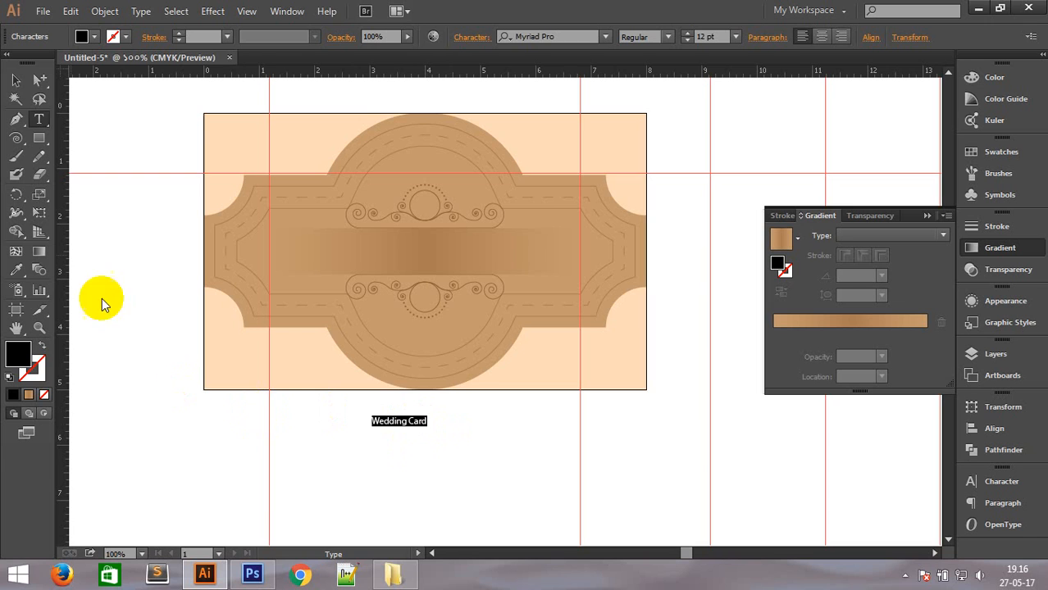
# Set the "Wedding Card" text's font to Motion Picture Personal Use.
pyautogui.click(14, 79)
pyautogui.click(643, 39)
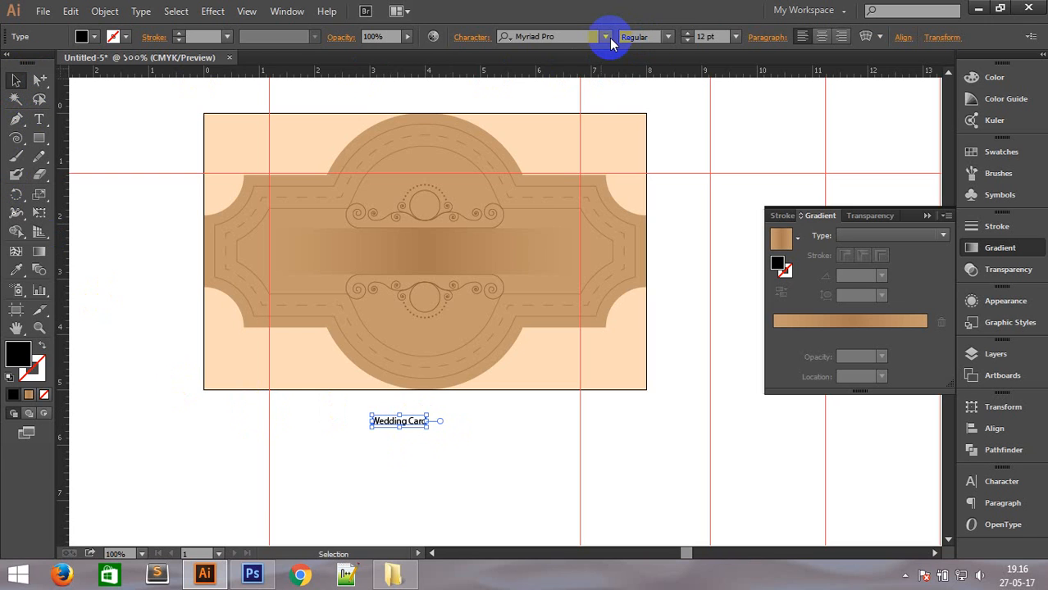
pyautogui.click(606, 37)
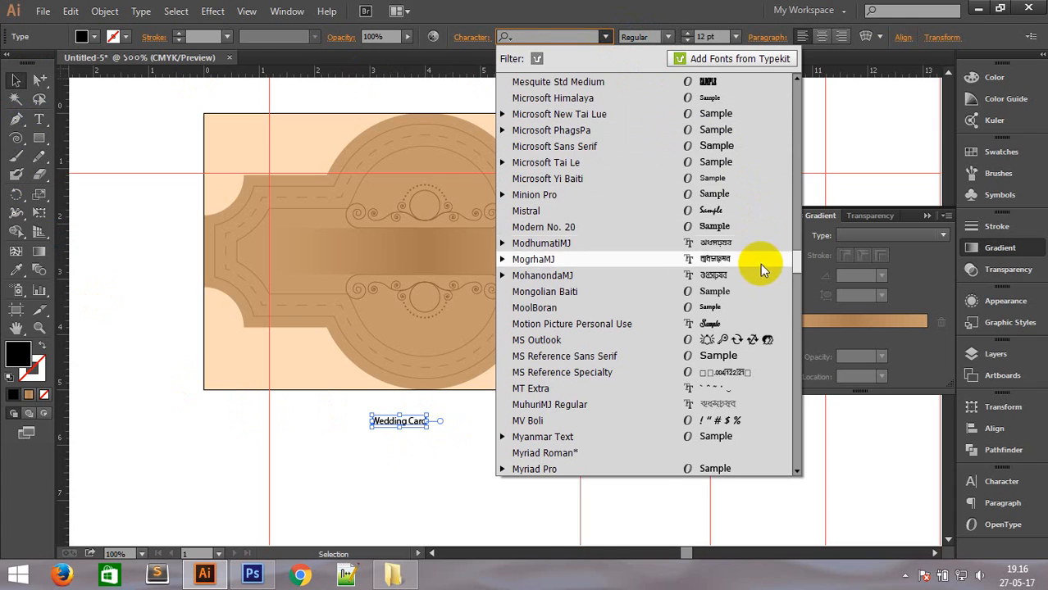
pyautogui.click(572, 324)
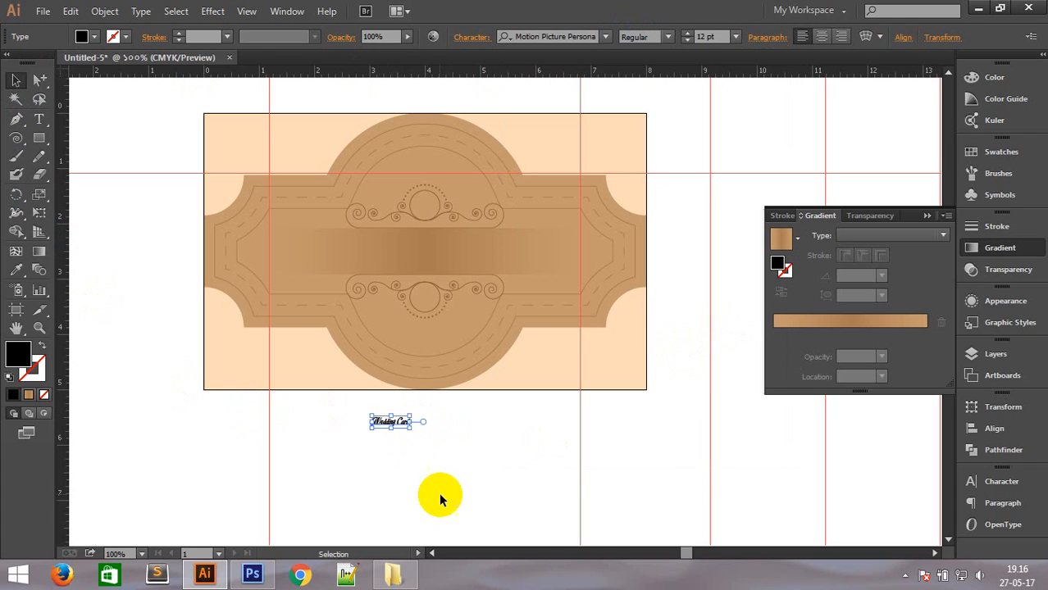
# Enlarge the "Wedding Card" text to 82 pt.
pyautogui.hotkey('ctrl', 'shift', '.')
pyautogui.hotkey('ctrl', 'shift', '.')
pyautogui.hotkey('ctrl', 'shift', '.')
pyautogui.hotkey('ctrl', 'shift', '.')
pyautogui.hotkey('ctrl', 'shift', '.')
pyautogui.hotkey('ctrl', 'shift', '.')
pyautogui.hotkey('ctrl', 'shift', '.')
pyautogui.hotkey('ctrl', 'shift', '.')
pyautogui.hotkey('ctrl', 'shift', '.')
pyautogui.hotkey('ctrl', 'shift', '.')
pyautogui.hotkey('ctrl', 'shift', '.')
pyautogui.hotkey('ctrl', 'shift', '.')
pyautogui.hotkey('ctrl', 'shift', '.')
pyautogui.hotkey('ctrl', 'shift', '.')
pyautogui.hotkey('ctrl', 'shift', '.')
pyautogui.hotkey('ctrl', 'shift', '.')
pyautogui.hotkey('ctrl', 'shift', '.')
pyautogui.hotkey('ctrl', 'shift', '.')
pyautogui.hotkey('ctrl', 'shift', '.')
pyautogui.hotkey('ctrl', 'shift', '.')
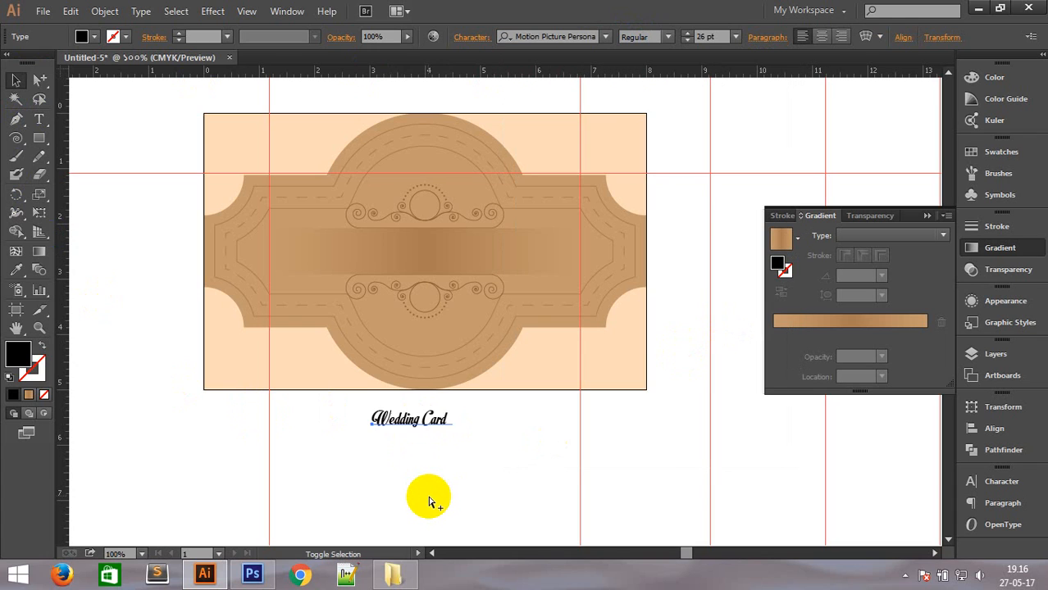
pyautogui.hotkey('ctrl', 'shift', '.')
pyautogui.hotkey('ctrl', 'shift', '.')
pyautogui.hotkey('ctrl', 'shift', '.')
pyautogui.hotkey('ctrl', 'shift', '.')
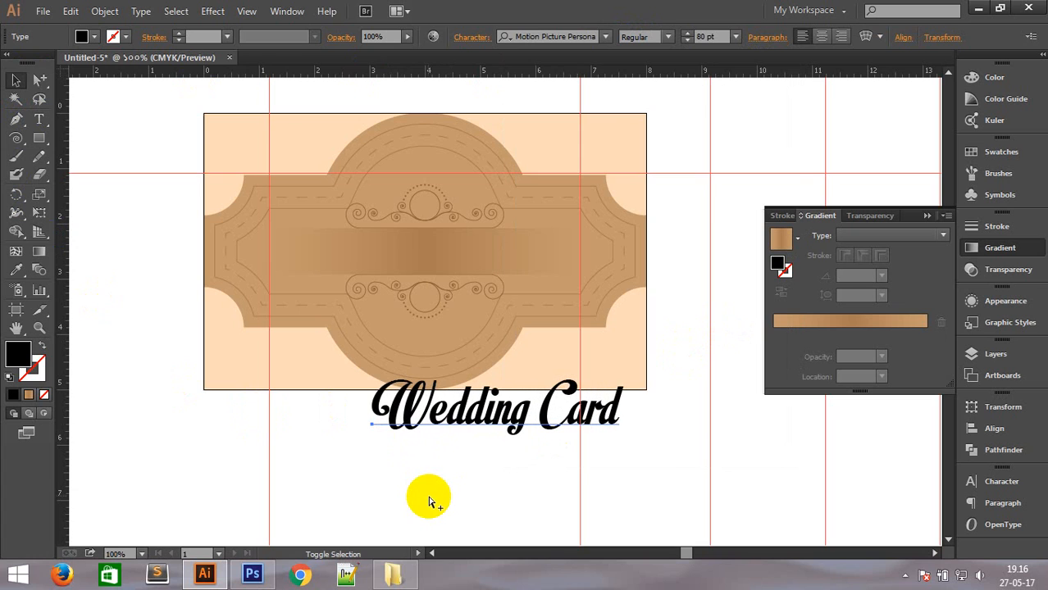
# Change both capital initials to lowercase so the text reads "wedding card".
pyautogui.press('t')
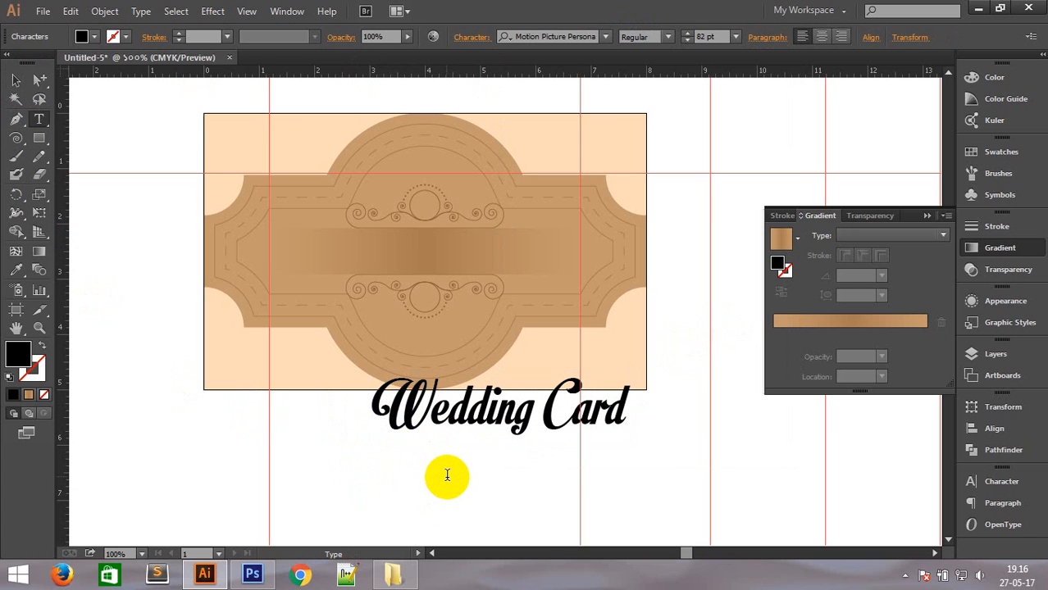
pyautogui.hotkey('shift', 'Left')
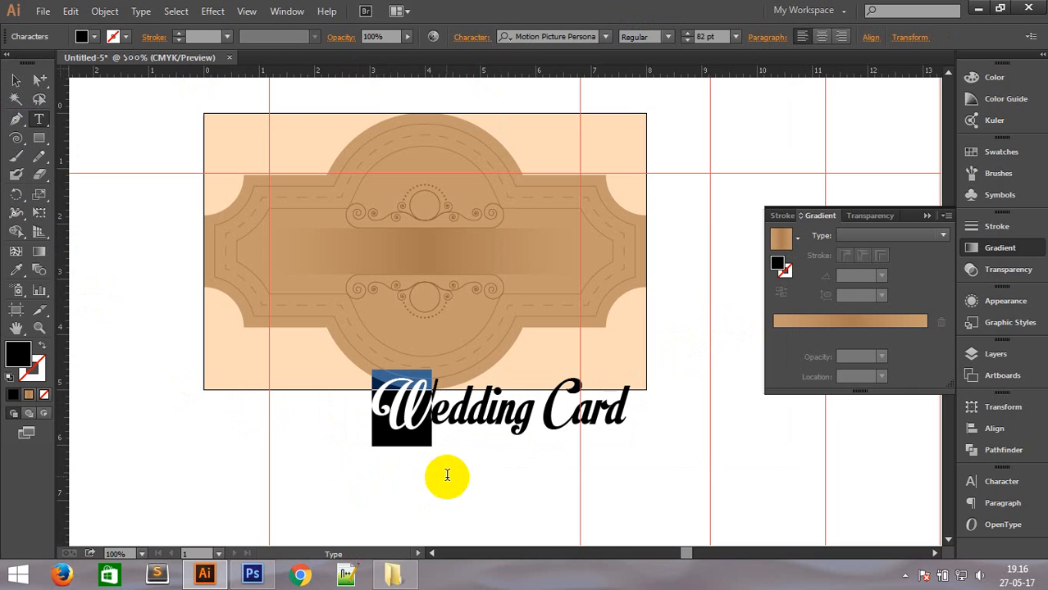
pyautogui.write('w')
pyautogui.hotkey('shift', 'Right')
pyautogui.write('c')
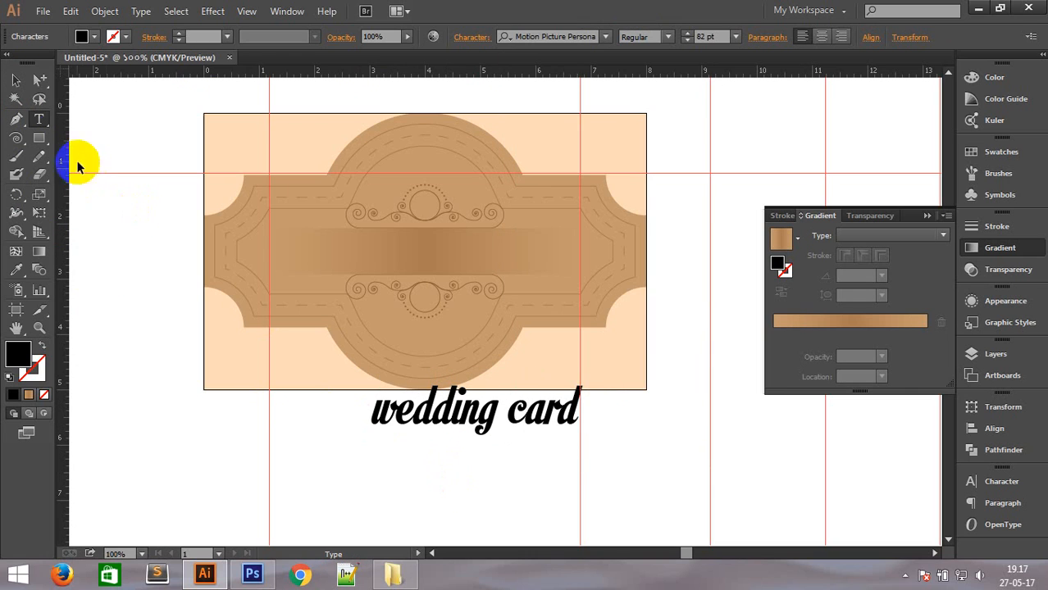
# Move the "wedding card" text onto the central gradient band and nudge it slightly to the right.
pyautogui.click(15, 80)
pyautogui.moveTo(453, 412); pyautogui.dragTo(392, 258)
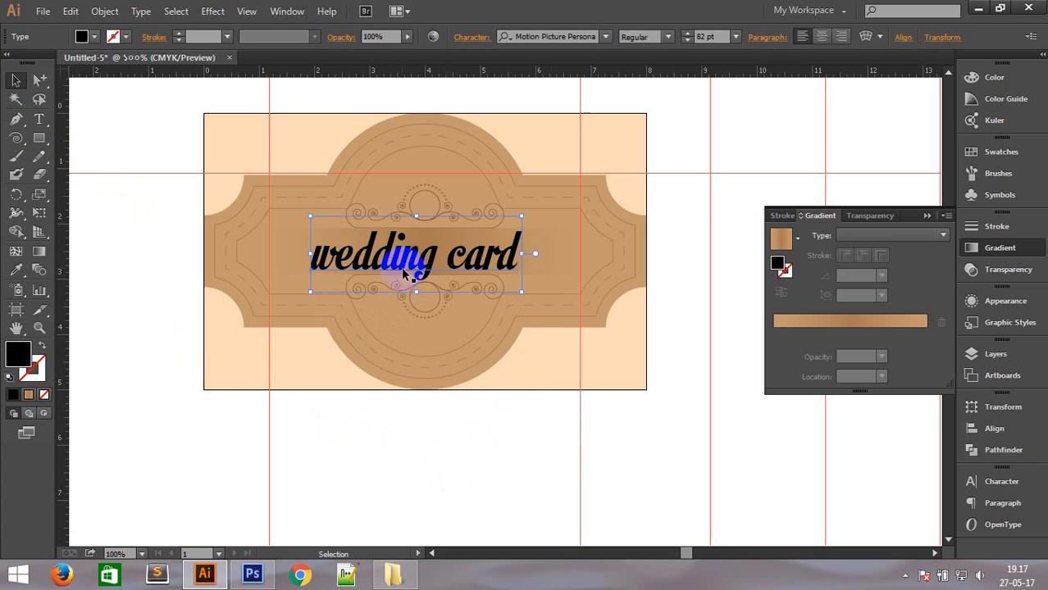
pyautogui.press('Right')
pyautogui.press('Right')
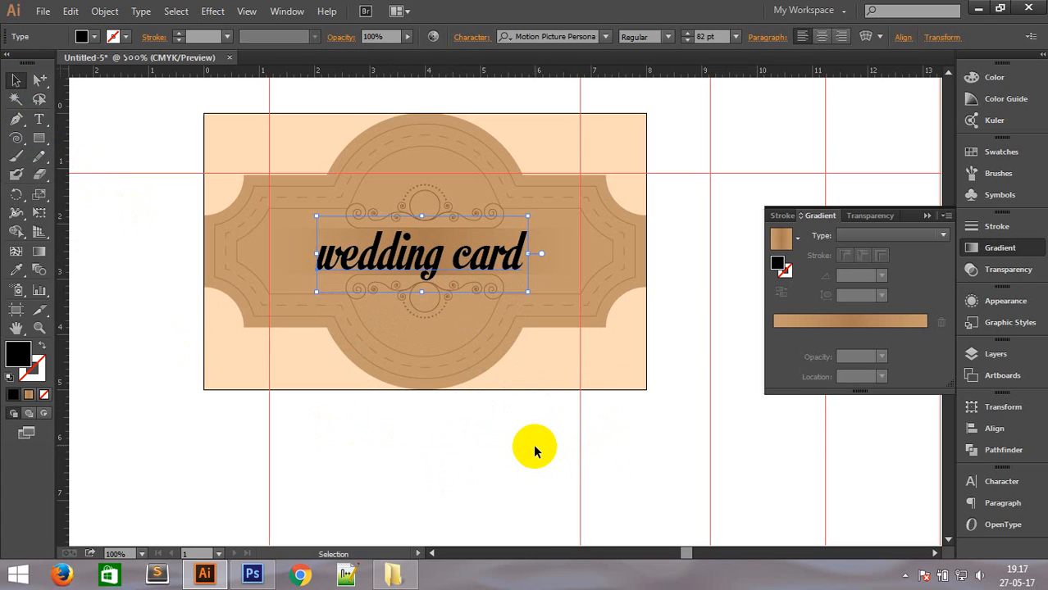
# Reduce the "wedding card" text to 72 pt.
pyautogui.hotkey('ctrl', 'shift', ',')
pyautogui.hotkey('ctrl', 'shift', ',')
pyautogui.hotkey('ctrl', 'shift', ',')
pyautogui.hotkey('ctrl', 'shift', ',')
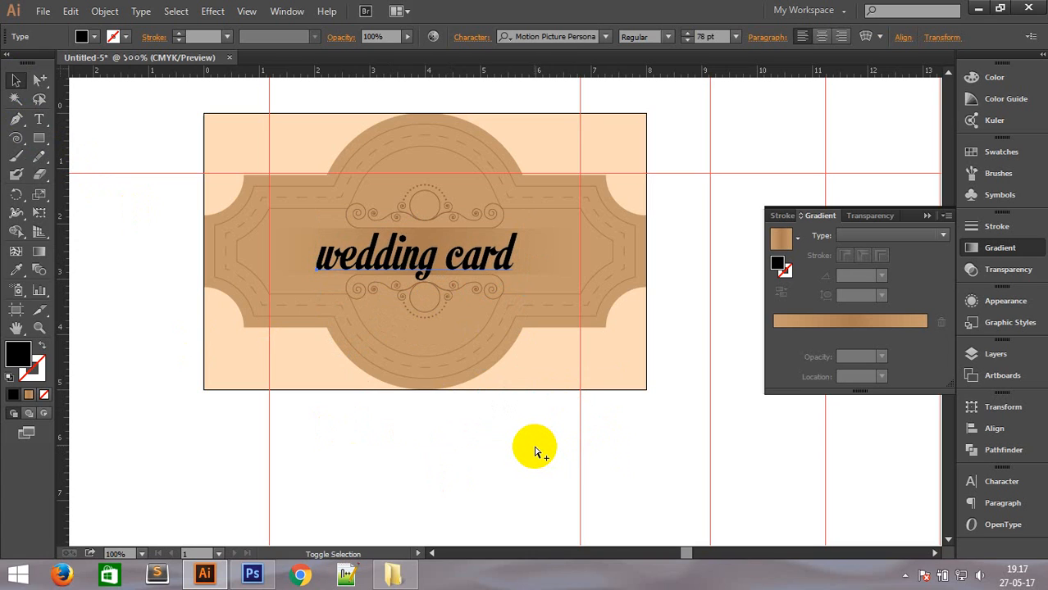
pyautogui.hotkey('ctrl', 'shift', ',')
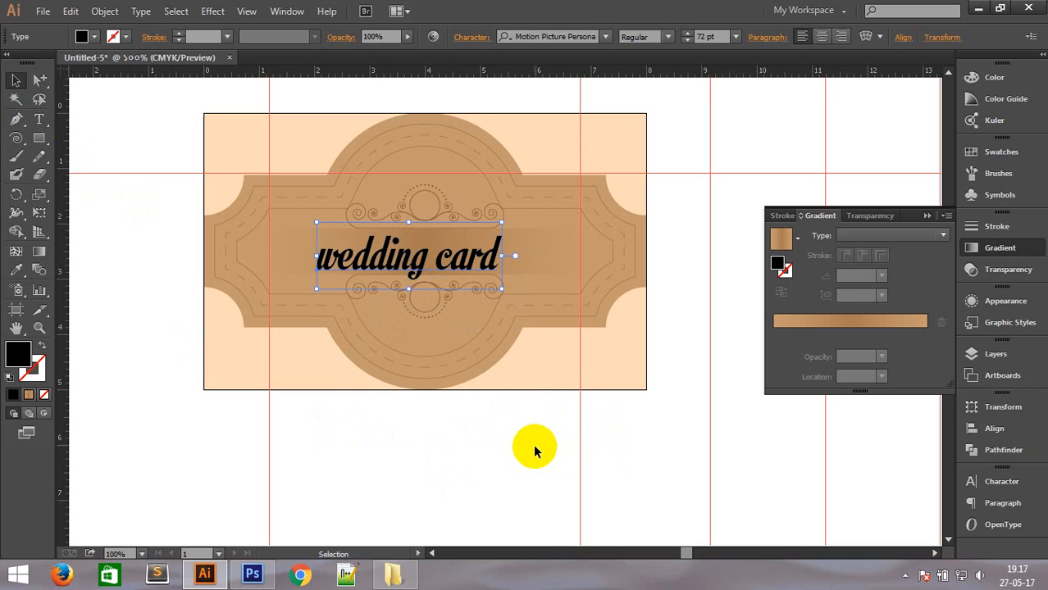
# Nudge the text up and to the right to center it on the gradient band between the swirl ornaments.
pyautogui.press('Up')
pyautogui.press('Up')
pyautogui.press('Right')
pyautogui.press('Right')
pyautogui.press('Right')
pyautogui.press('Right')
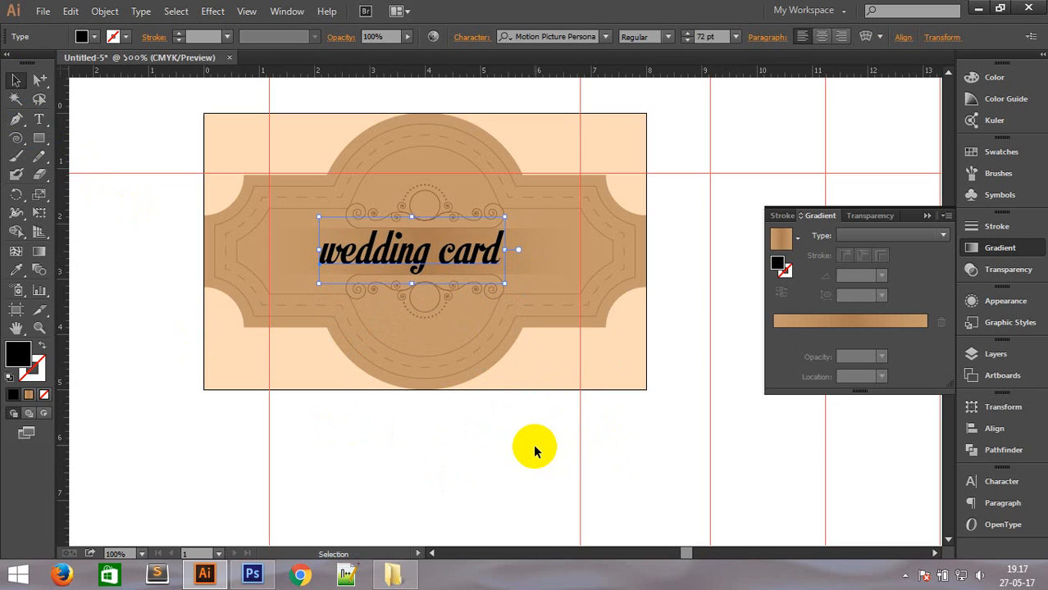
pyautogui.press('Right')
pyautogui.press('Right')
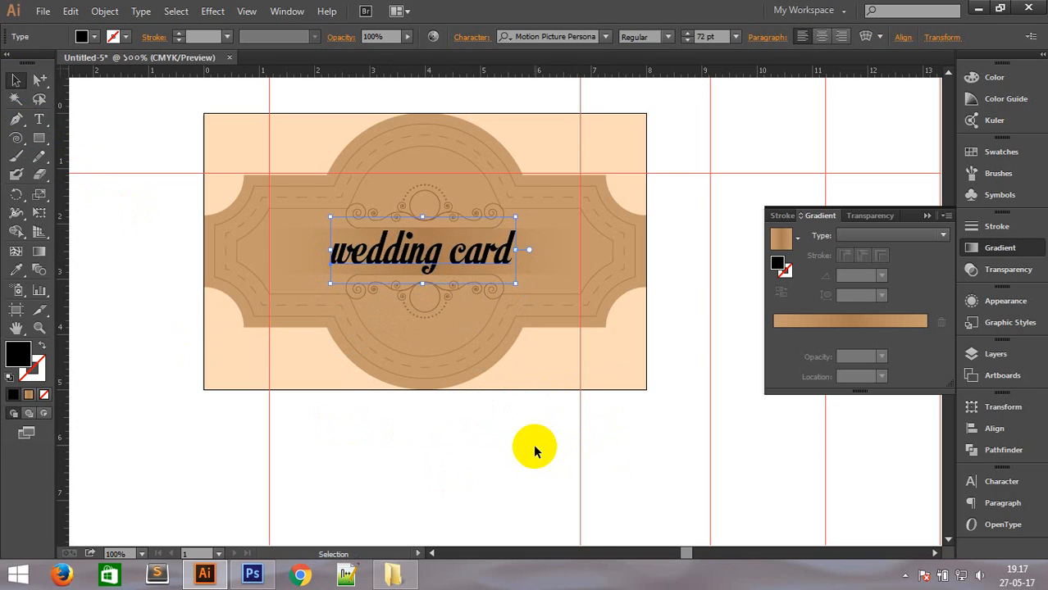
# Try orange and brown fills on the "wedding card" text, settle on the light orange swatch and deselect it.
pyautogui.click(82, 36)
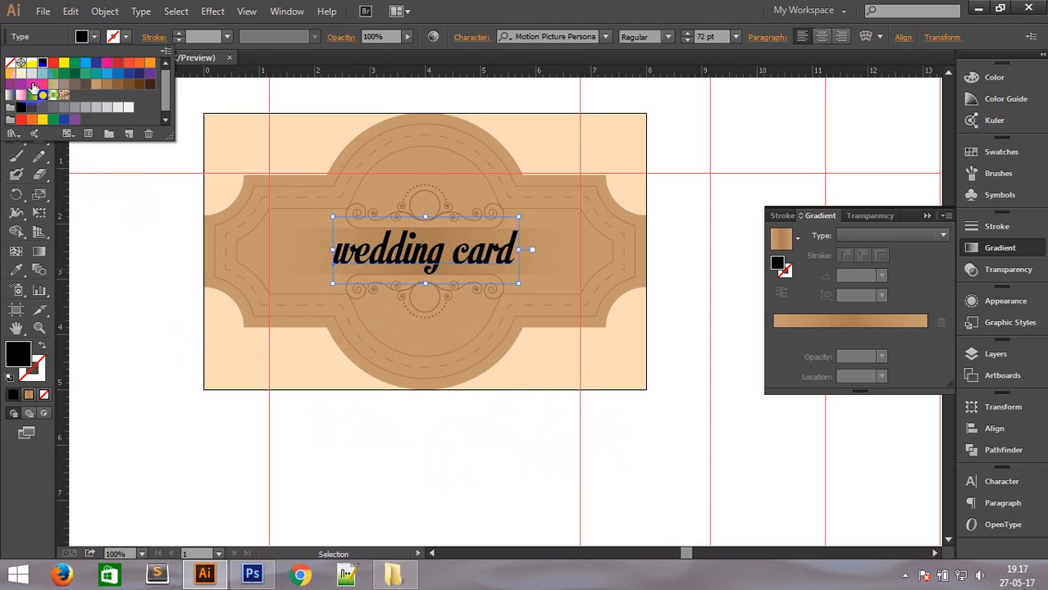
pyautogui.click(10, 76)
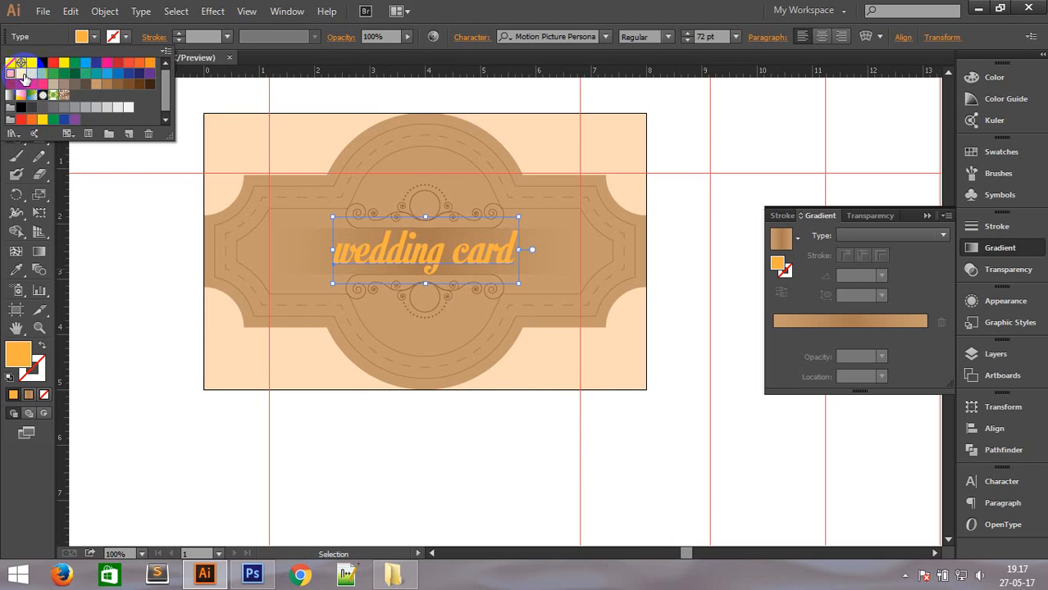
pyautogui.click(106, 88)
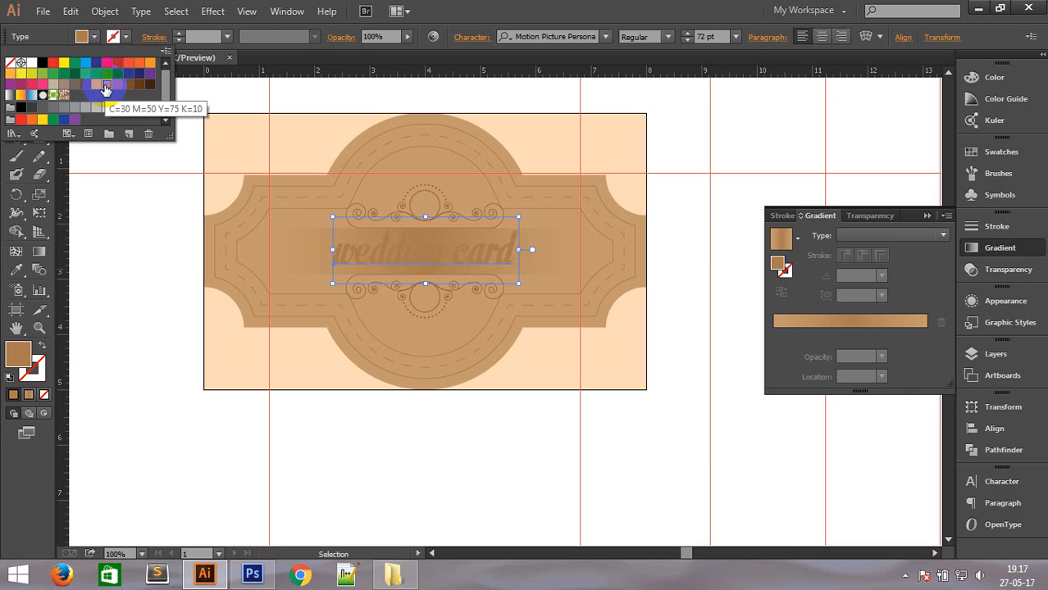
pyautogui.click(140, 85)
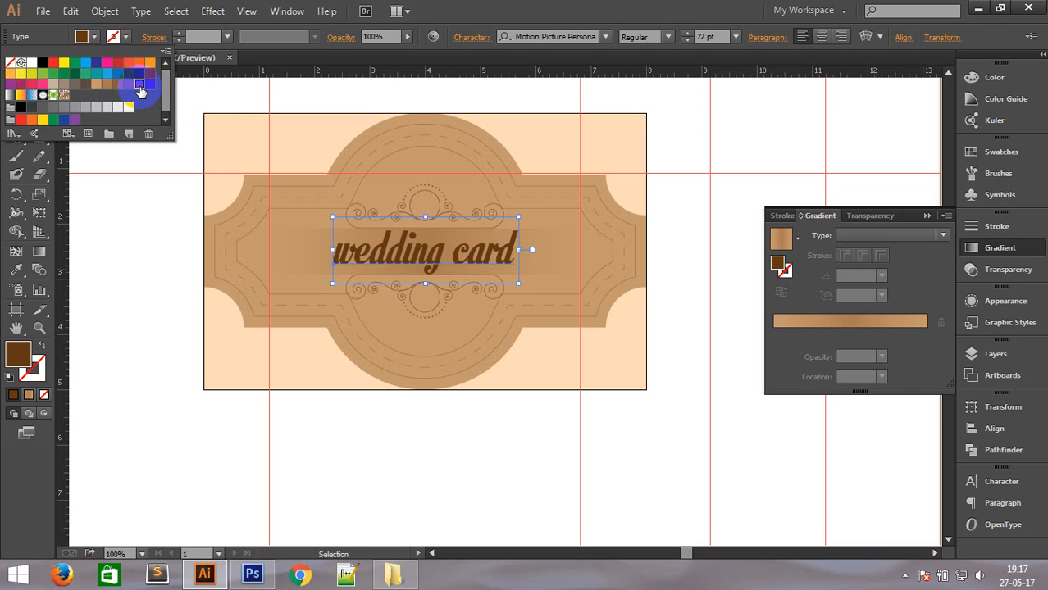
pyautogui.click(10, 76)
pyautogui.click(134, 241)
pyautogui.click(382, 399)
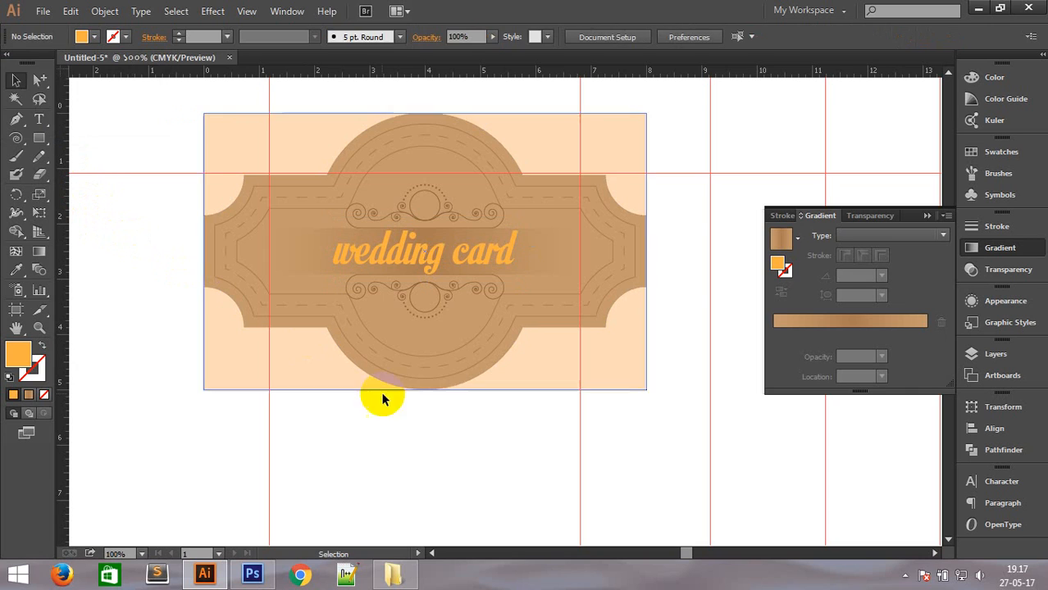
pyautogui.click(390, 264)
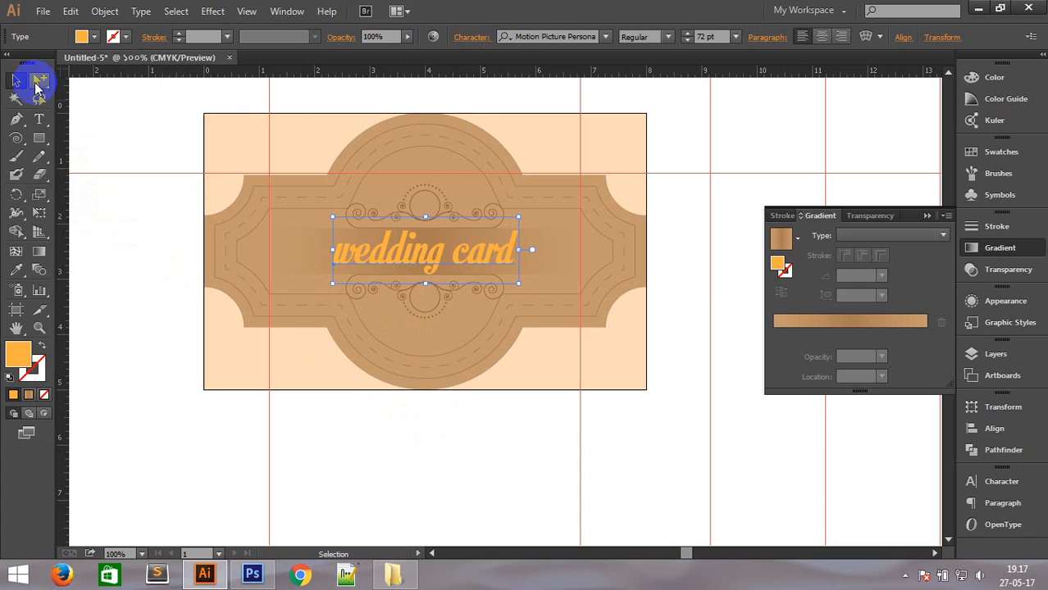
pyautogui.click(105, 12)
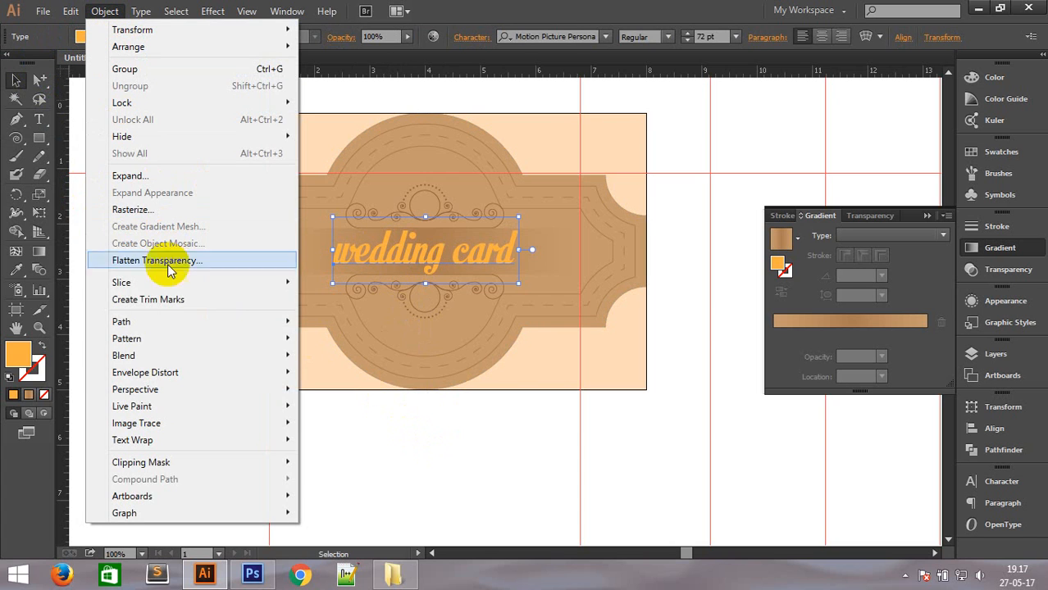
pyautogui.moveTo(150, 327)
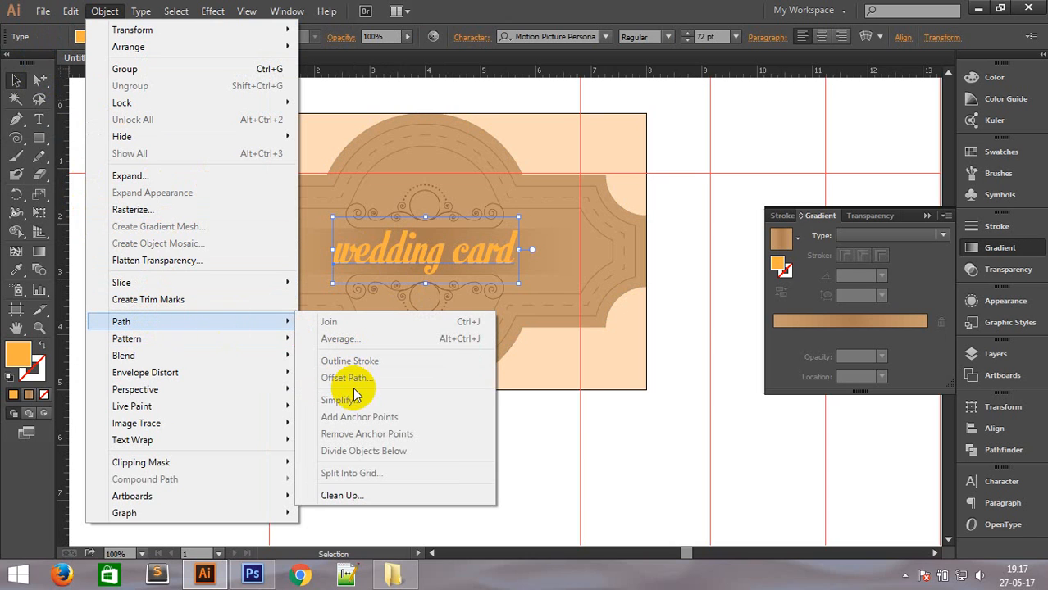
pyautogui.click(666, 455)
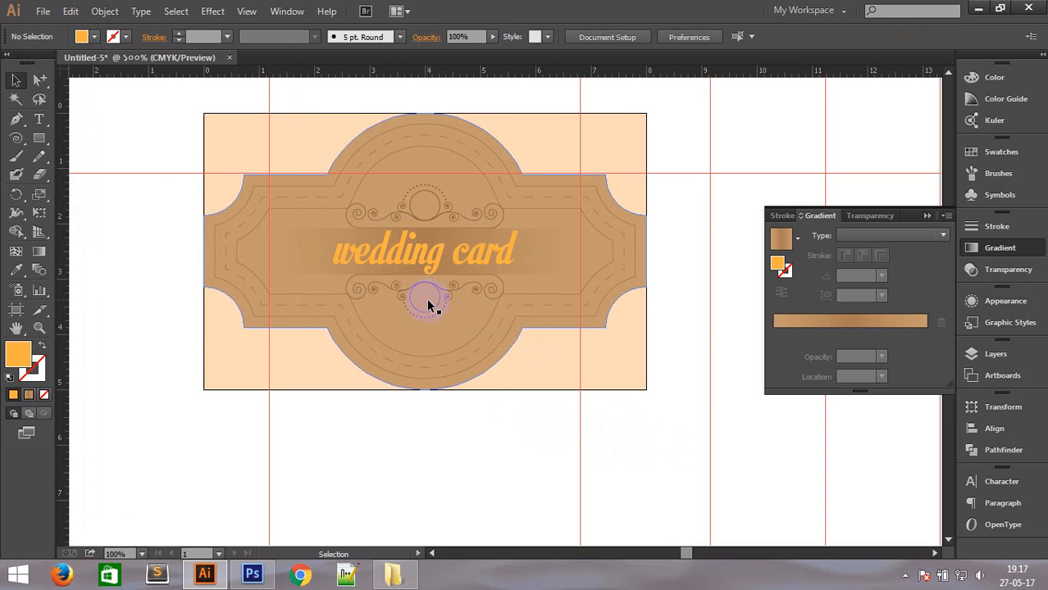
pyautogui.click(376, 261)
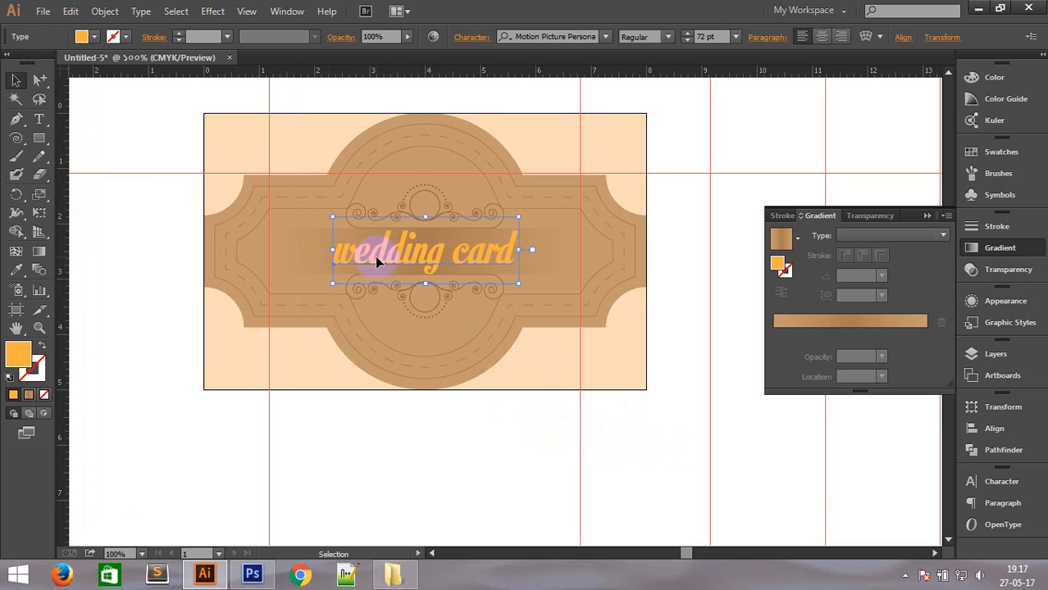
pyautogui.click(106, 12)
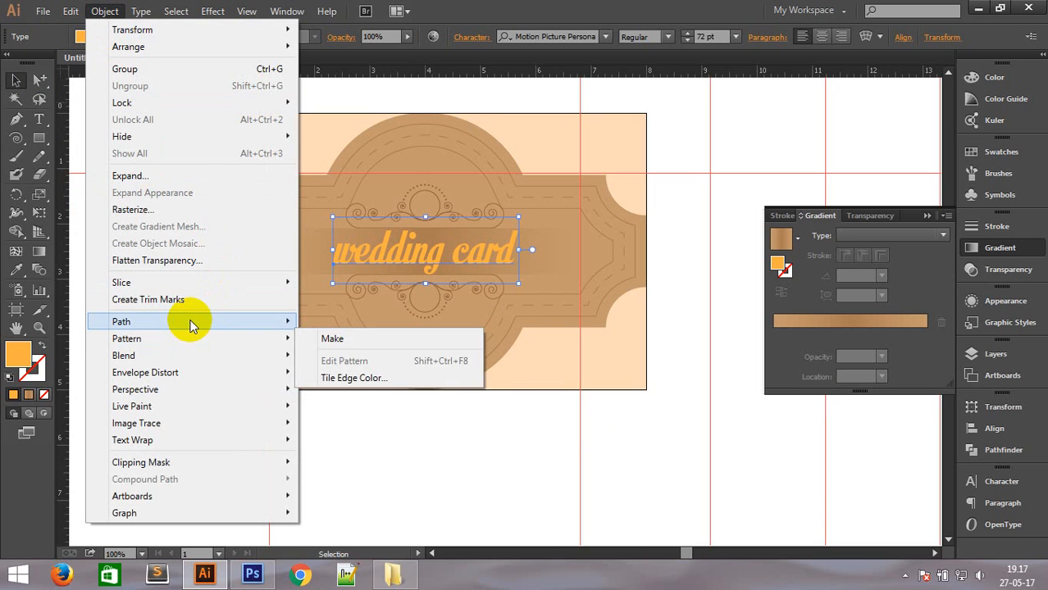
pyautogui.moveTo(287, 323)
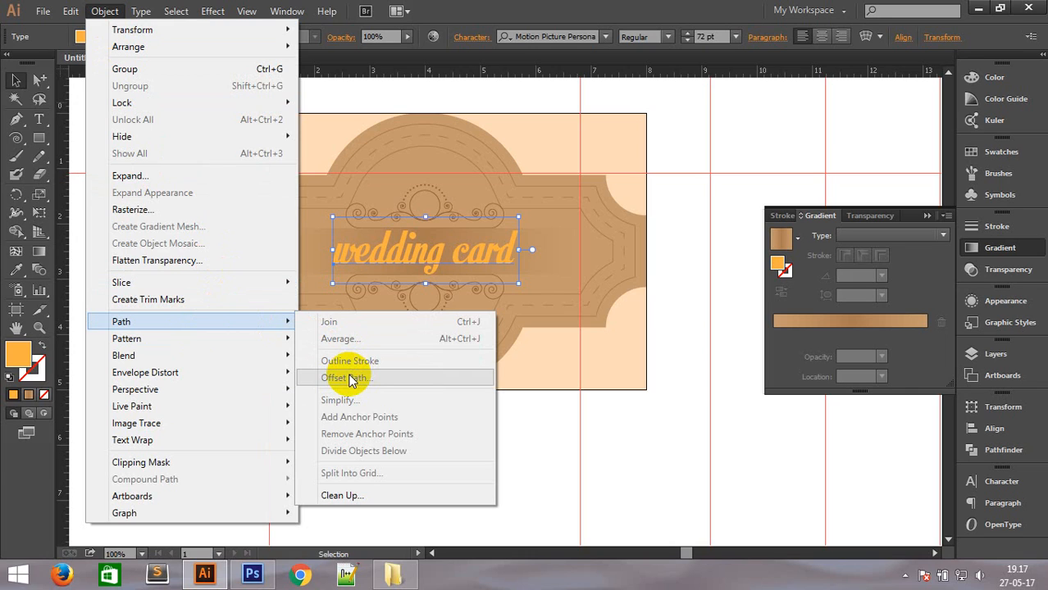
pyautogui.click(720, 238)
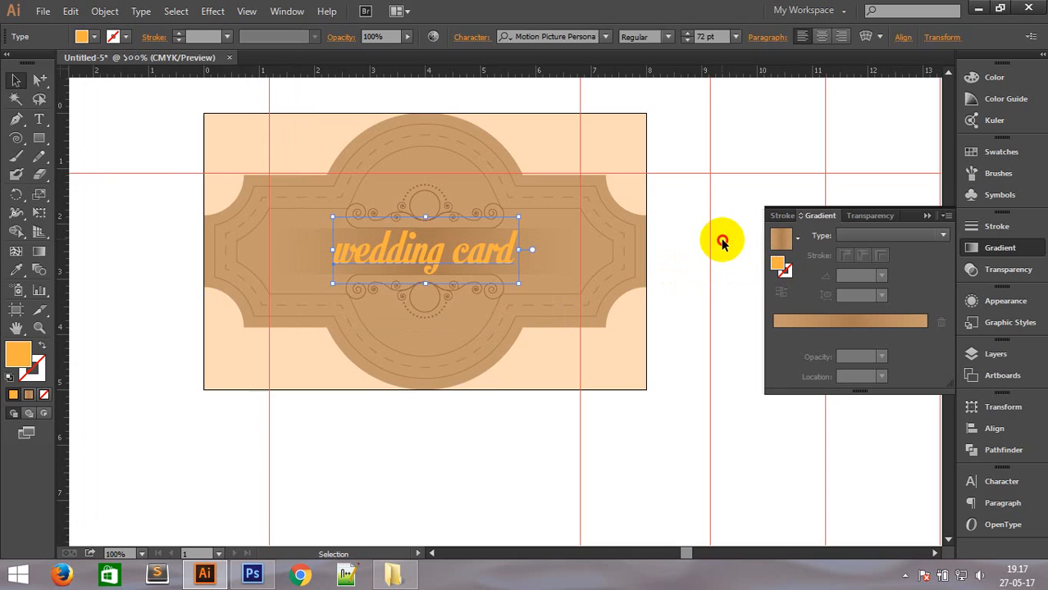
# Convert the "wedding card" text on the gradient band to outlines.
pyautogui.click(426, 256)
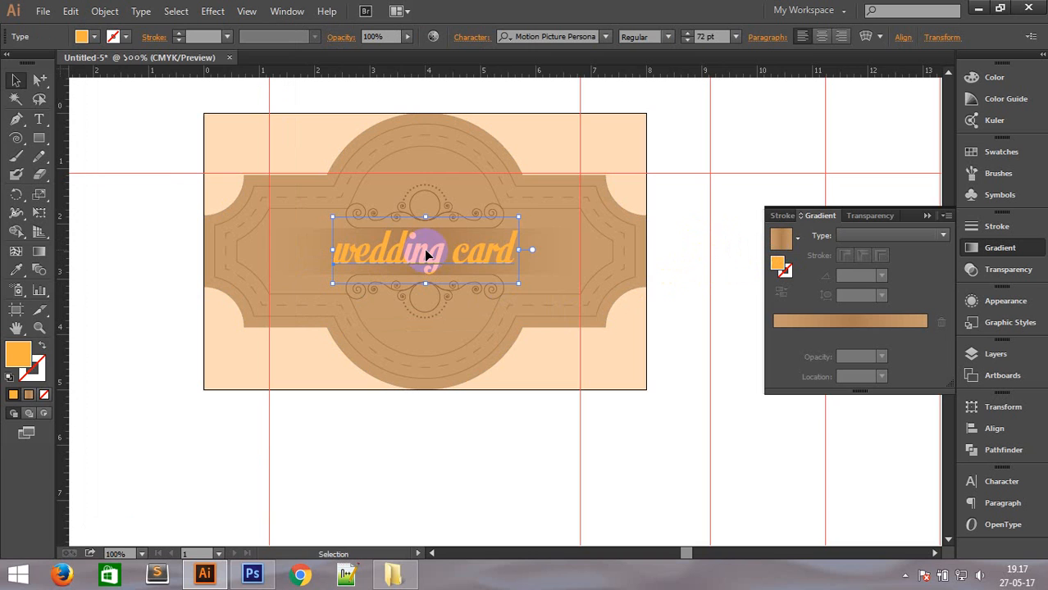
pyautogui.click(141, 12)
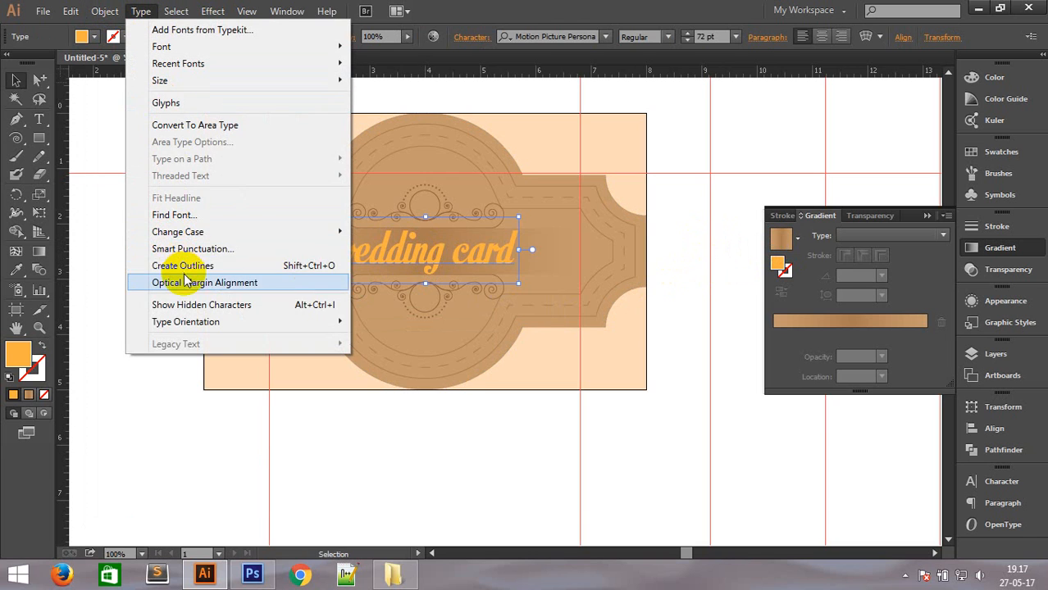
pyautogui.click(177, 265)
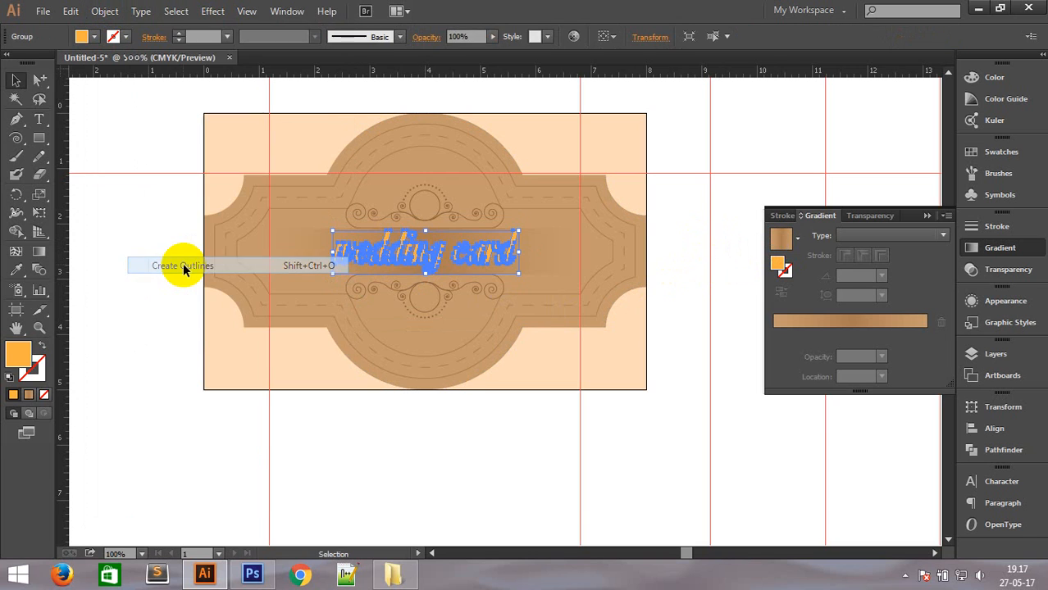
pyautogui.click(108, 14)
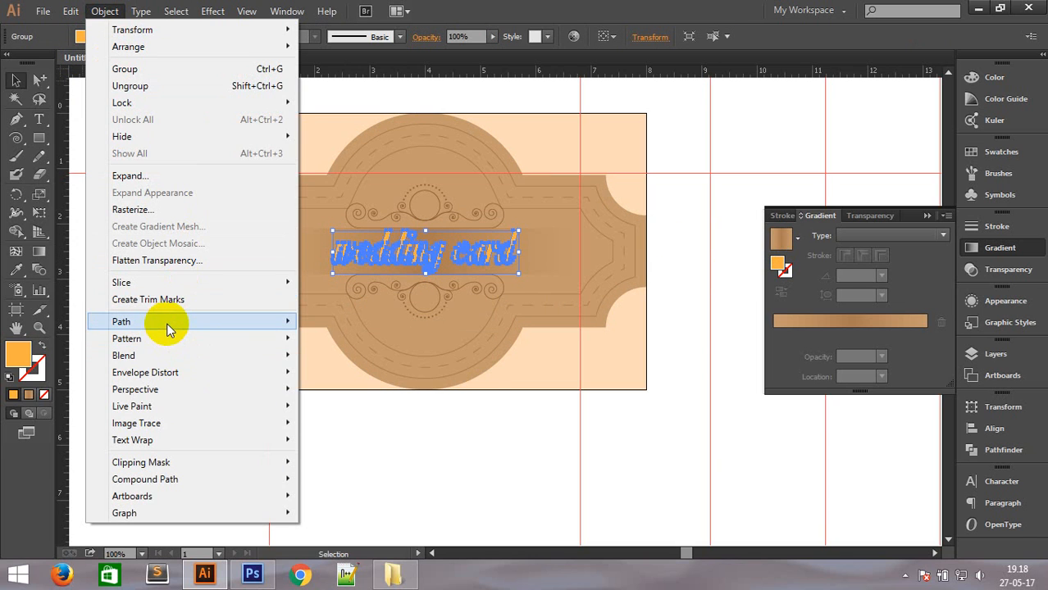
pyautogui.click(358, 380)
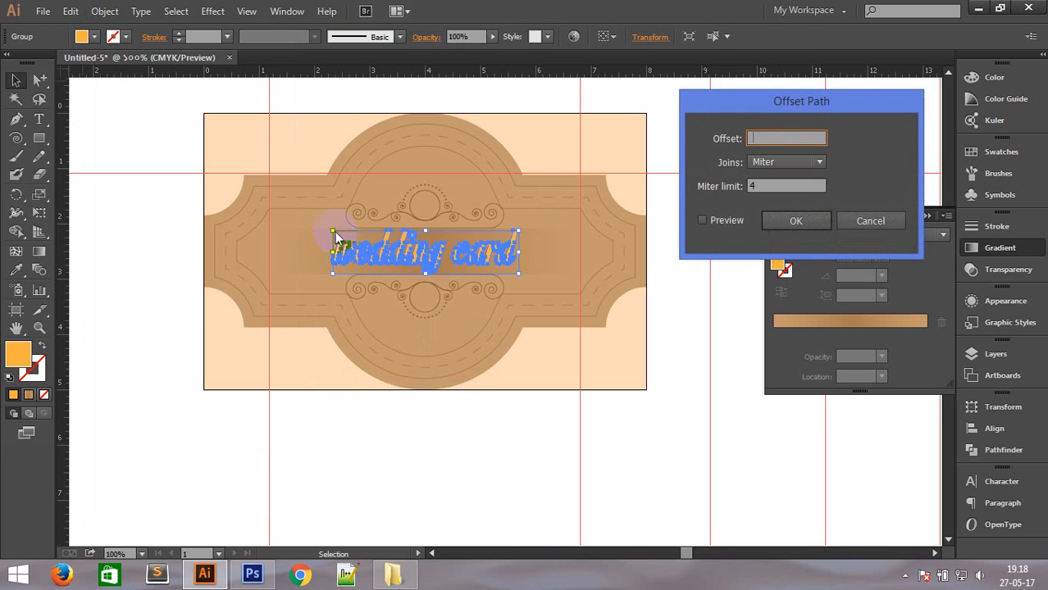
pyautogui.click(870, 221)
# Start an Offset Path on the outlined "wedding card" lettering and preview an offset of 0.2 in.
pyautogui.press('z')
pyautogui.moveTo(451, 316); pyautogui.dragTo(642, 382)
pyautogui.press('v')
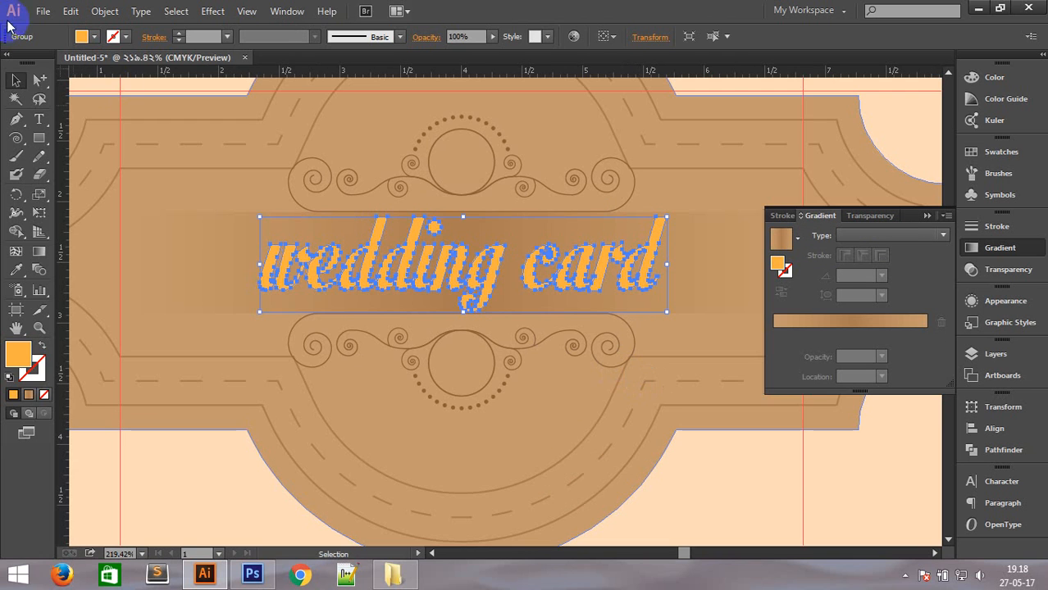
pyautogui.click(105, 12)
pyautogui.moveTo(178, 321)
pyautogui.click(349, 378)
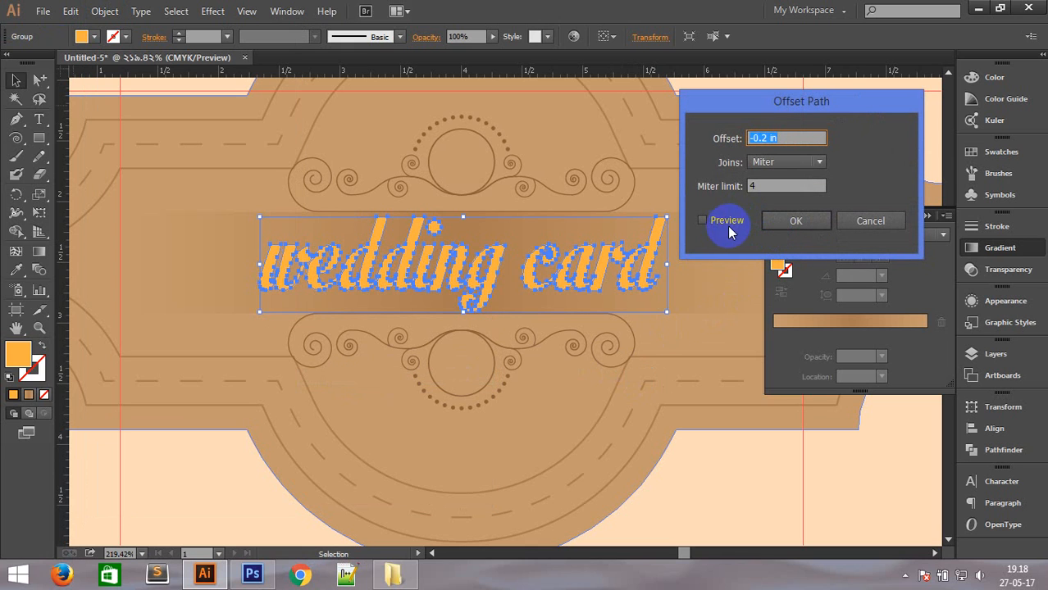
pyautogui.click(717, 221)
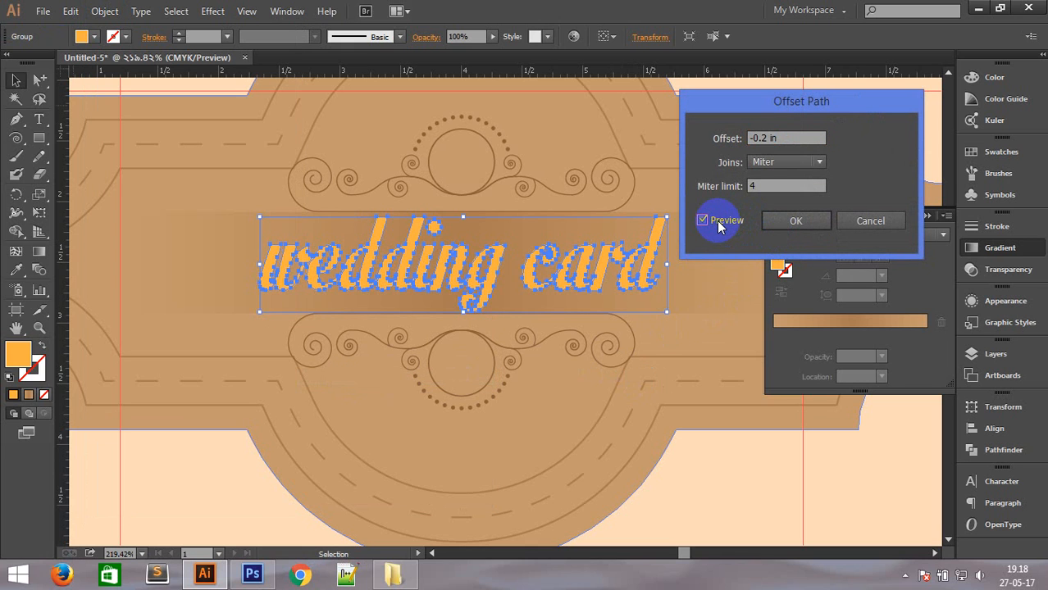
pyautogui.click(703, 222)
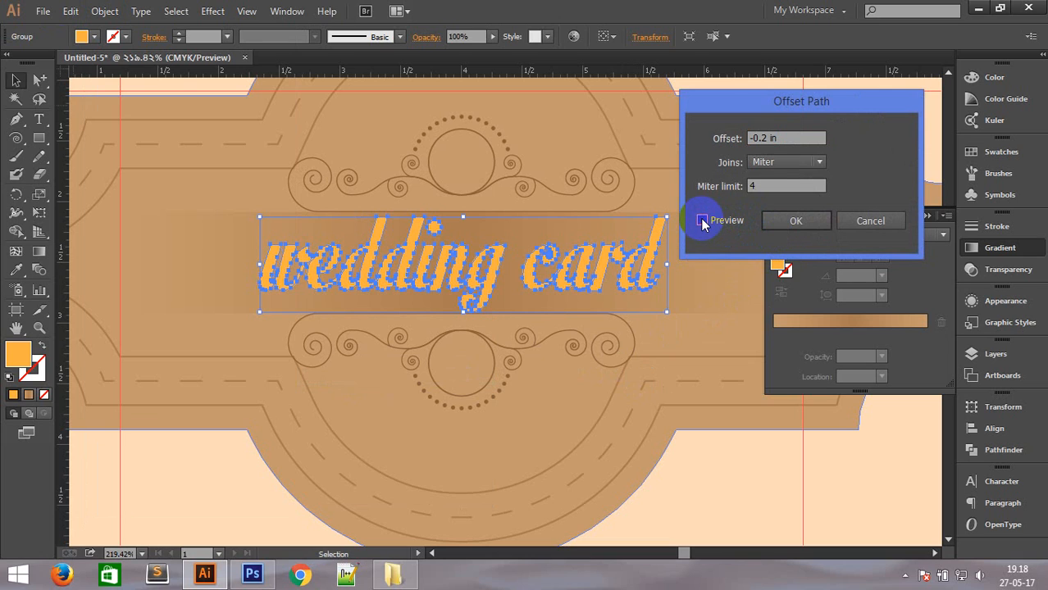
pyautogui.click(703, 221)
pyautogui.click(763, 138)
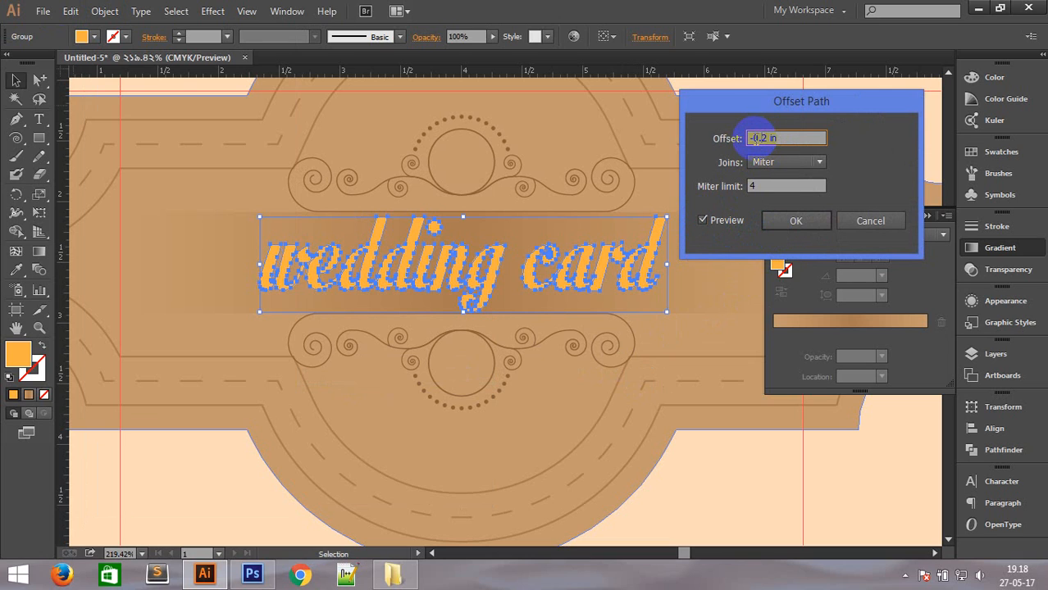
pyautogui.moveTo(753, 138); pyautogui.dragTo(722, 146)
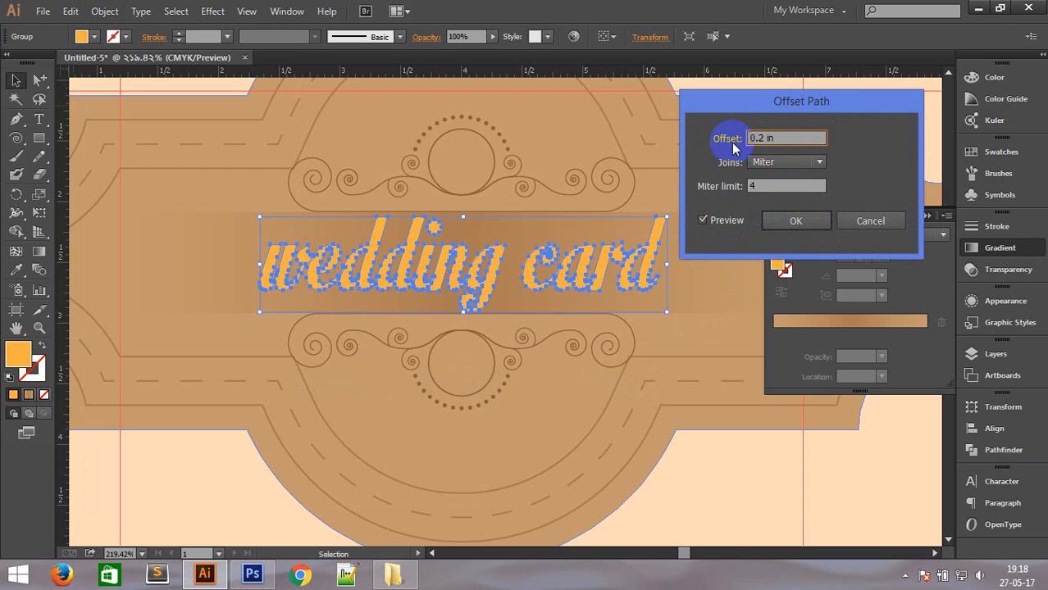
pyautogui.click(703, 221)
pyautogui.click(702, 221)
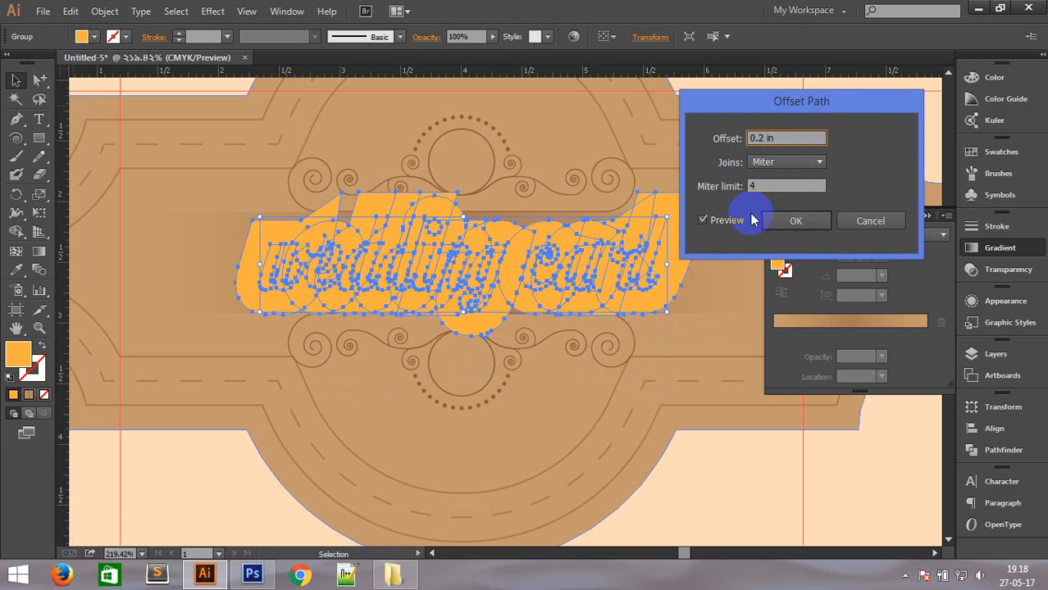
# Reduce the offset to 0.02 in, keep Miter joins, check the preview and apply it to the lettering.
pyautogui.click(703, 221)
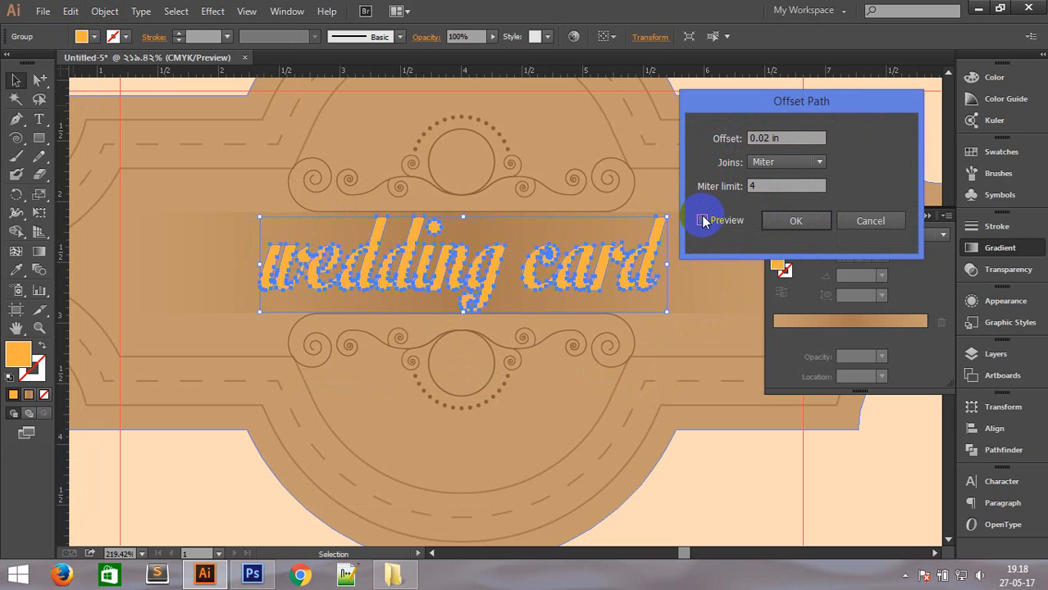
pyautogui.click(702, 221)
pyautogui.click(749, 140)
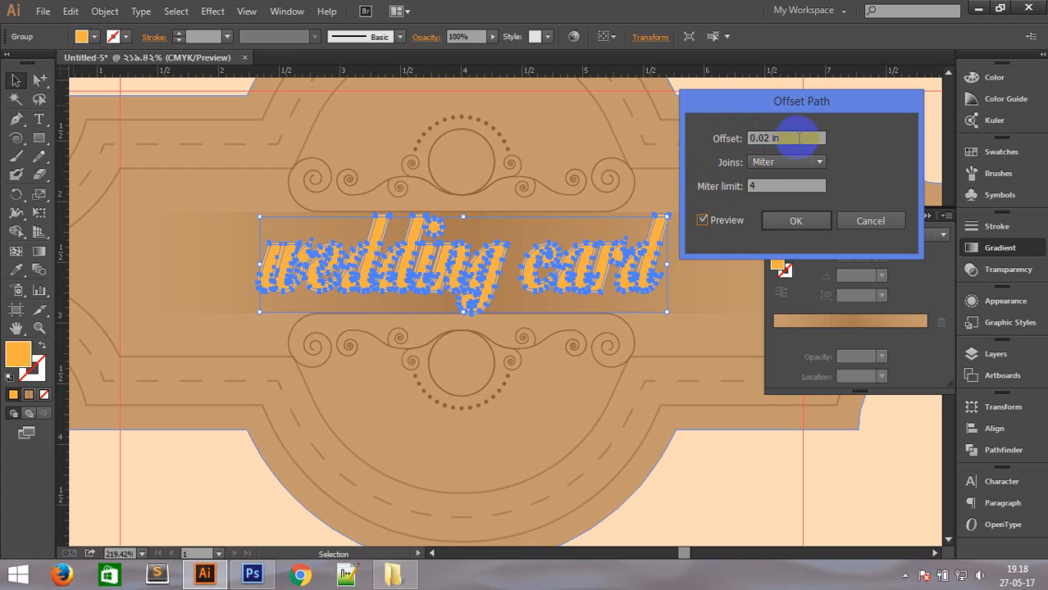
pyautogui.click(795, 220)
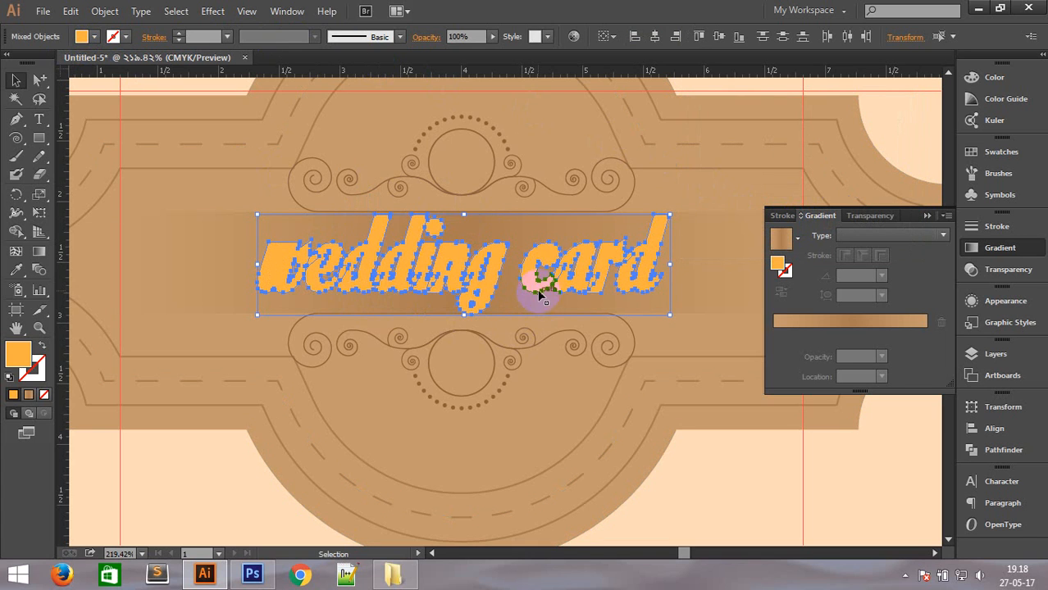
# Fill the offset shape behind the "wedding card" lettering with white, then deselect it and leave isolation mode.
pyautogui.click(775, 275)
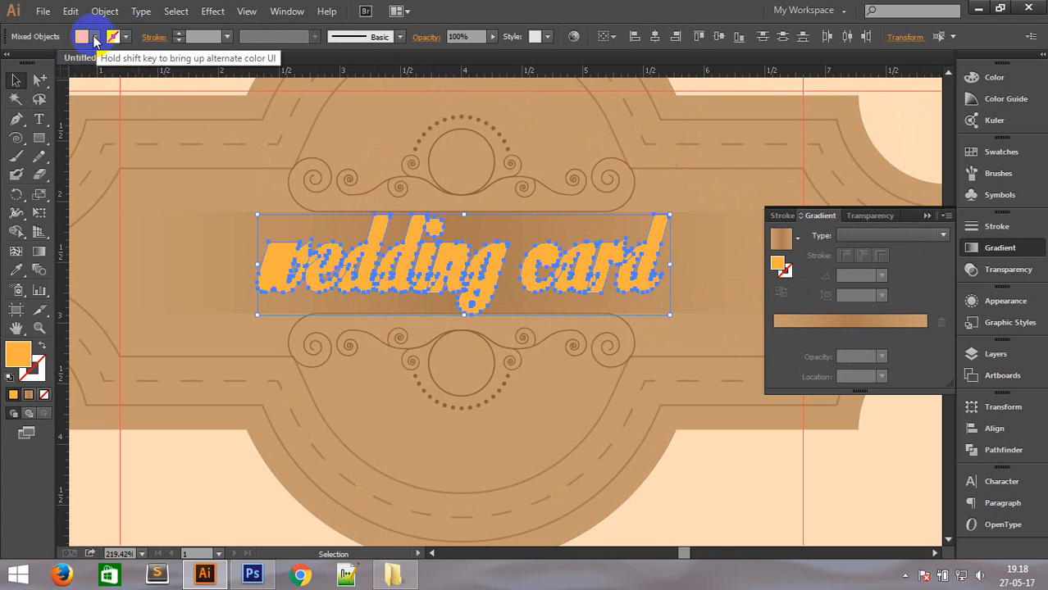
pyautogui.click(82, 36)
pyautogui.click(32, 66)
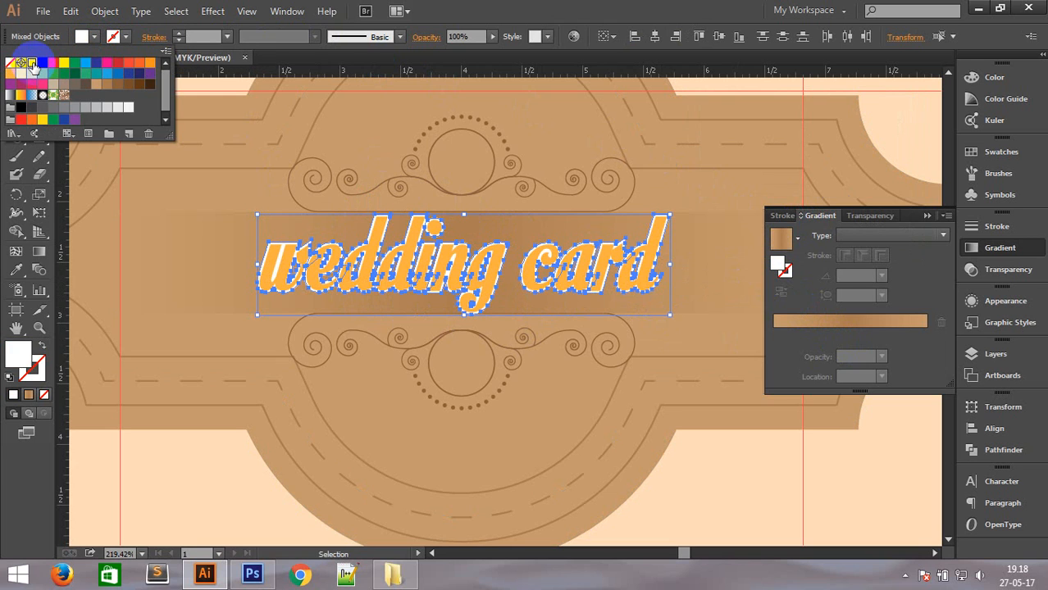
pyautogui.doubleClick(740, 470)
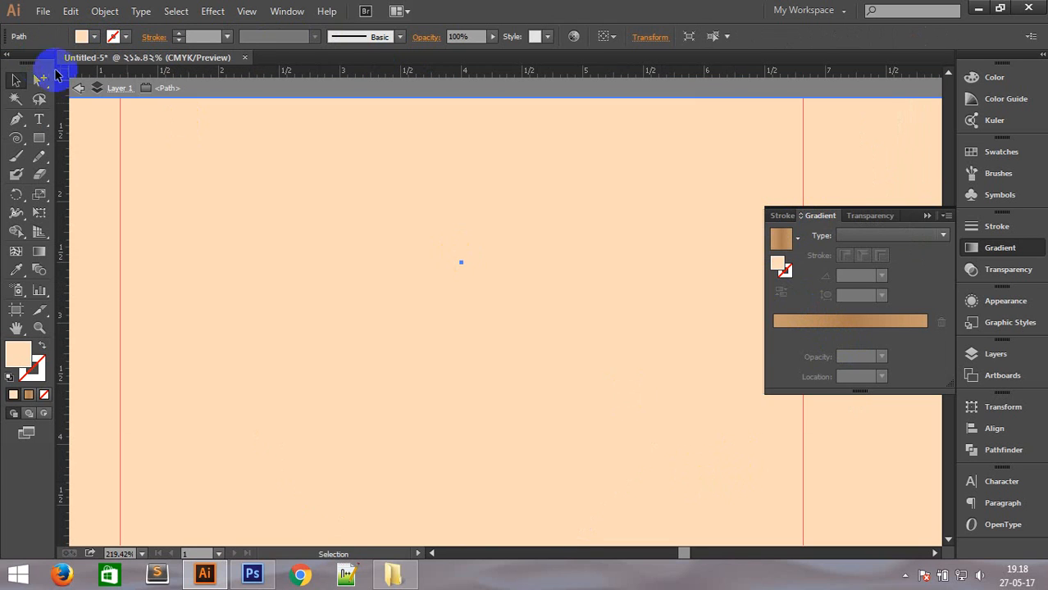
pyautogui.click(79, 88)
# Draw a rectangle about 6 by 2.6 in on the empty canvas to the right of the card artboard.
pyautogui.keyDown('ctrl'); pyautogui.keyDown('alt'); pyautogui.click(619, 351); pyautogui.keyUp('alt'); pyautogui.keyUp('ctrl')
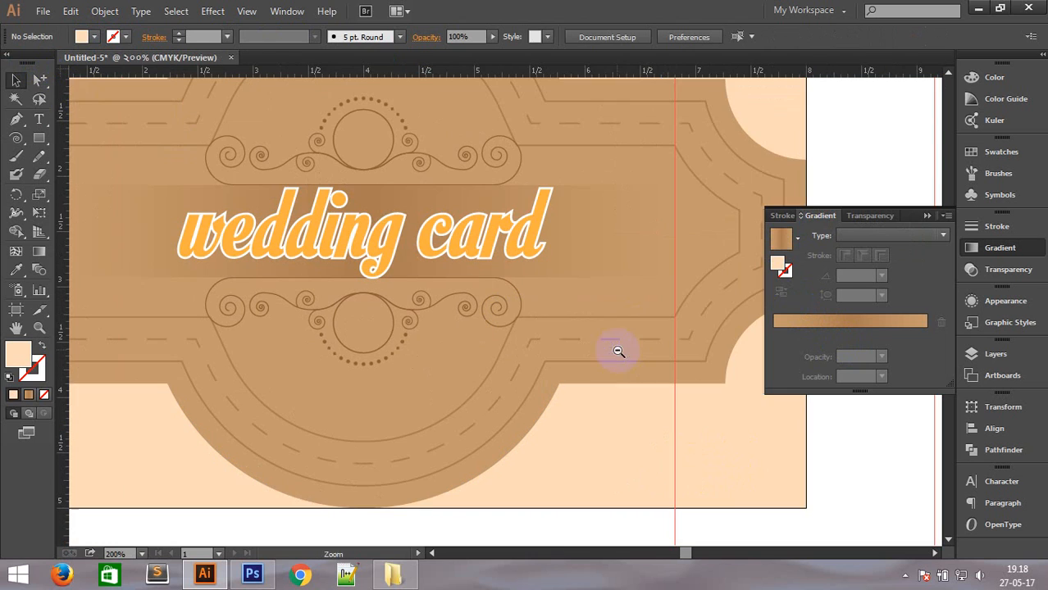
pyautogui.keyDown('ctrl'); pyautogui.keyDown('alt'); pyautogui.click(582, 339); pyautogui.keyUp('alt'); pyautogui.keyUp('ctrl')
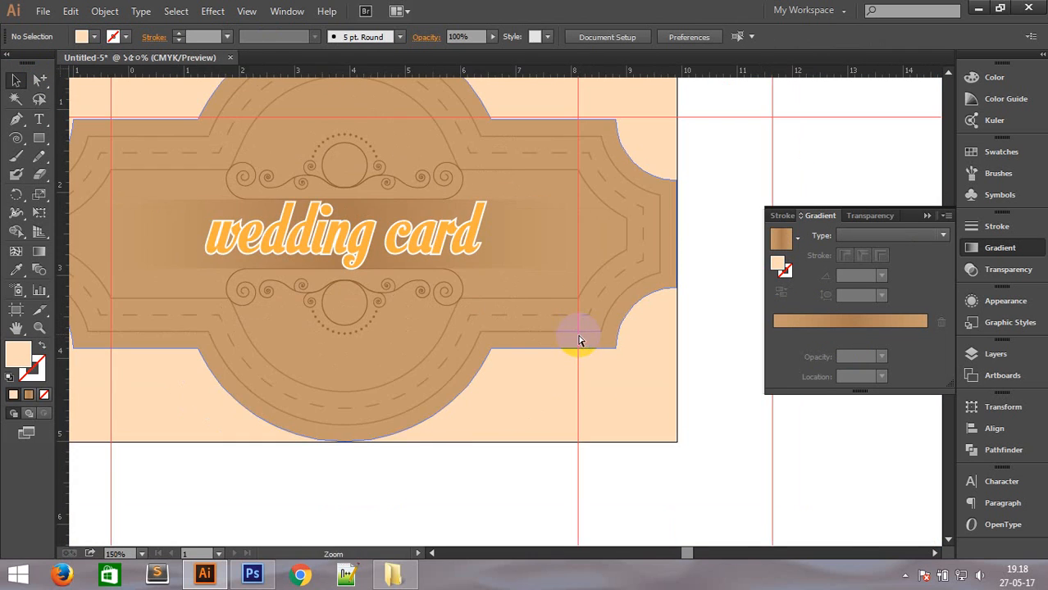
pyautogui.keyDown('ctrl'); pyautogui.keyDown('alt'); pyautogui.click(578, 339); pyautogui.keyUp('alt'); pyautogui.keyUp('ctrl')
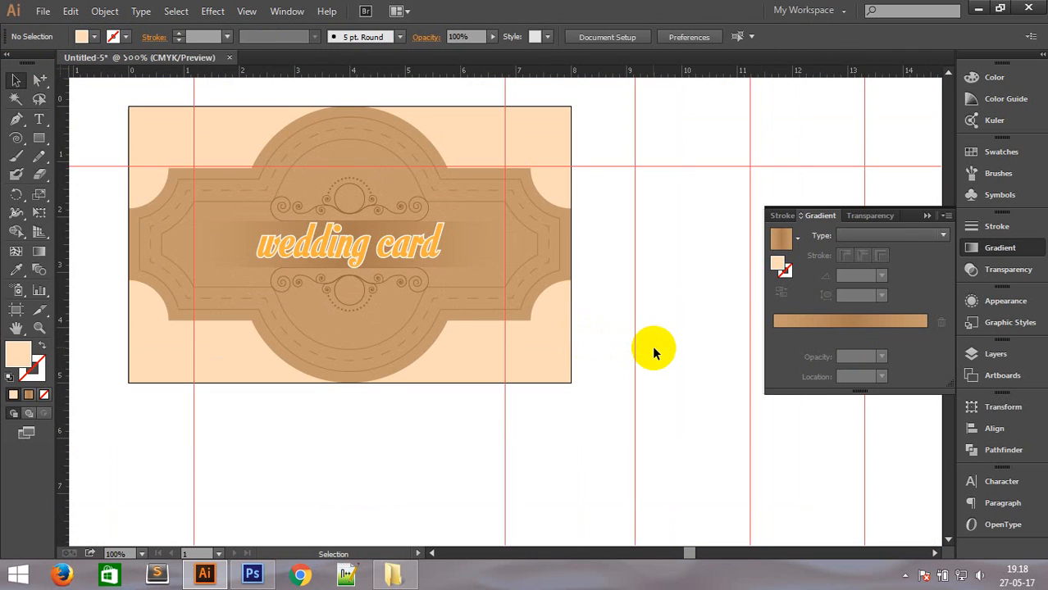
pyautogui.moveTo(697, 323); pyautogui.dragTo(387, 280)
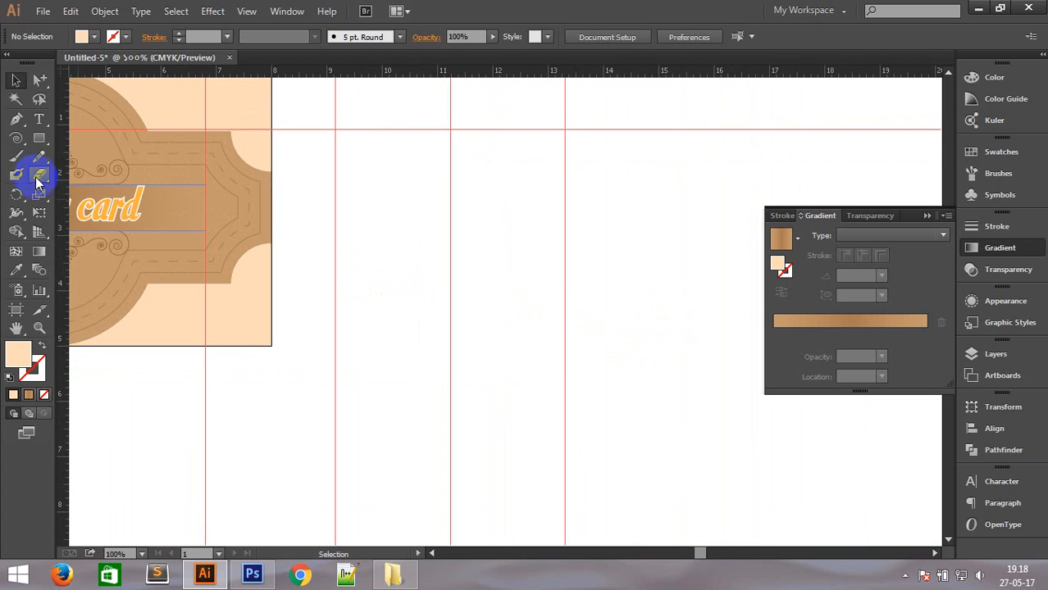
pyautogui.click(36, 119)
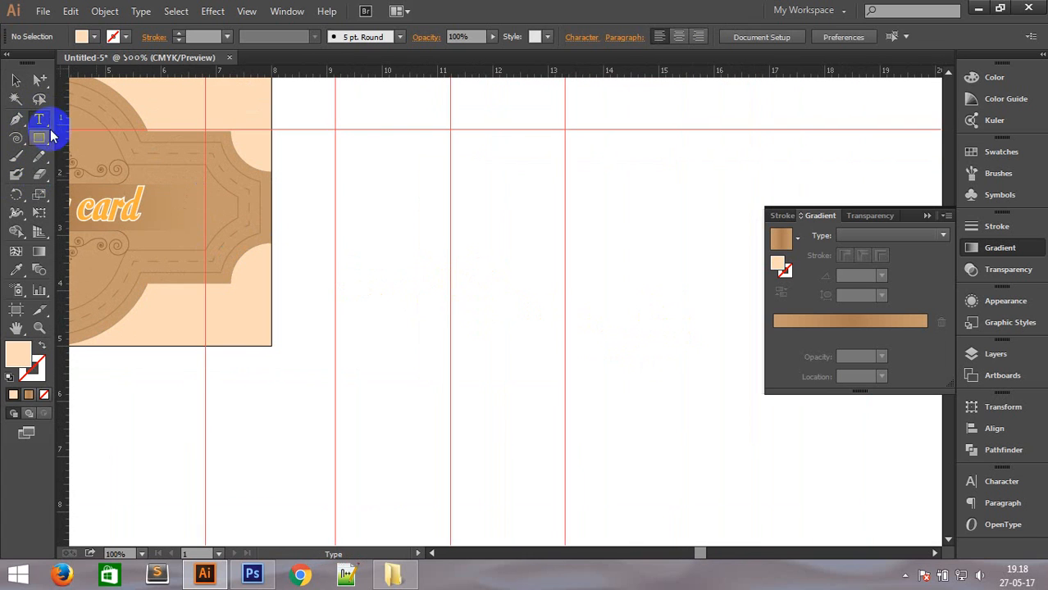
pyautogui.click(39, 137)
pyautogui.moveTo(441, 230)
pyautogui.mouseDown()
pyautogui.moveTo(772, 369)
pyautogui.moveTo(764, 375)
pyautogui.mouseUp()
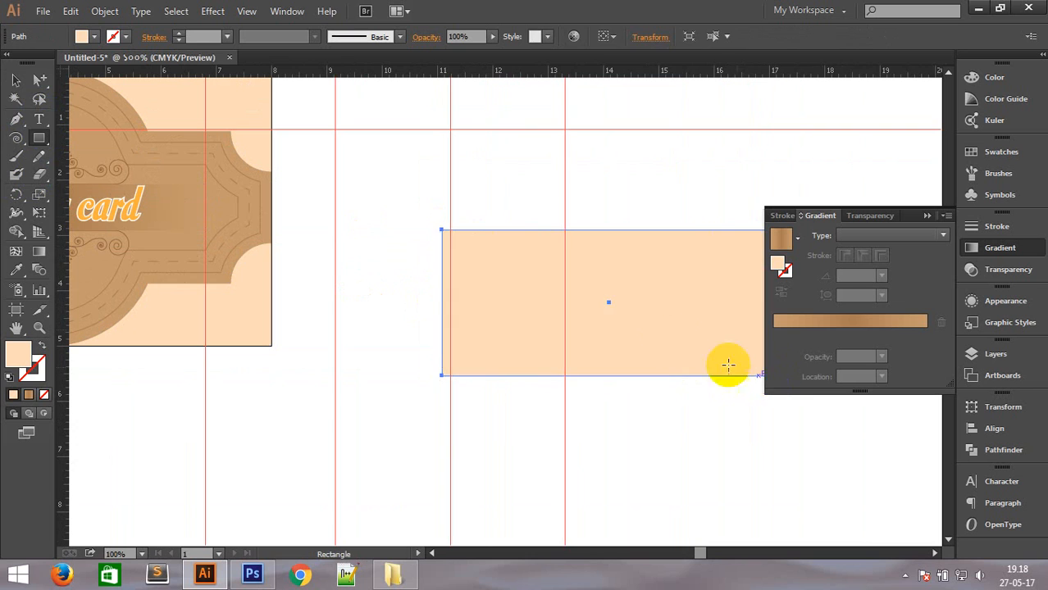
# Fill the new rectangle beside the artboard with the dark blue swatch and deselect it.
pyautogui.click(11, 82)
pyautogui.click(82, 36)
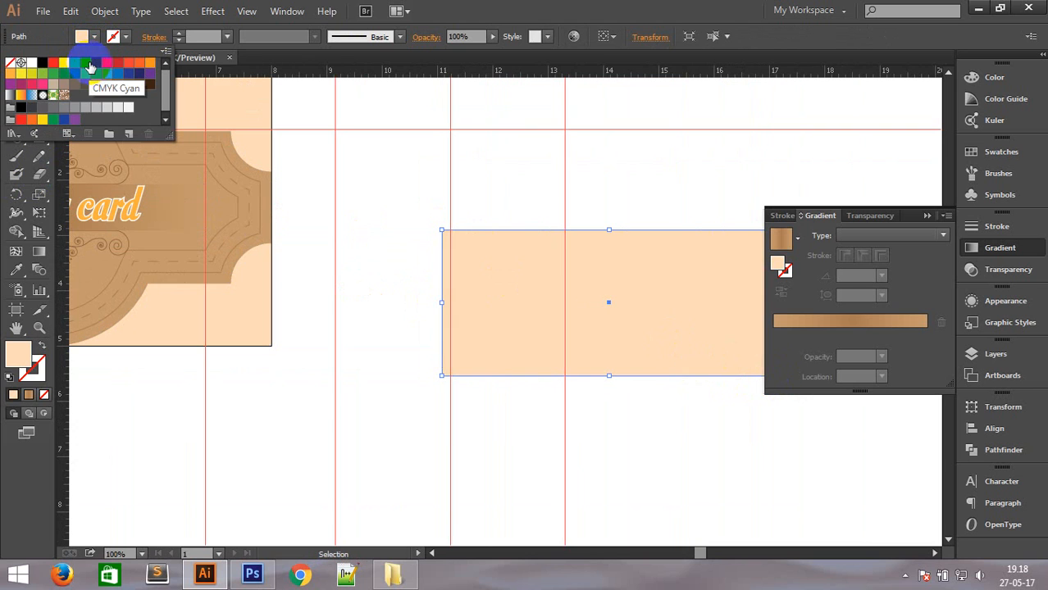
pyautogui.click(96, 62)
pyautogui.click(491, 159)
pyautogui.hscroll(2, 258, 159)
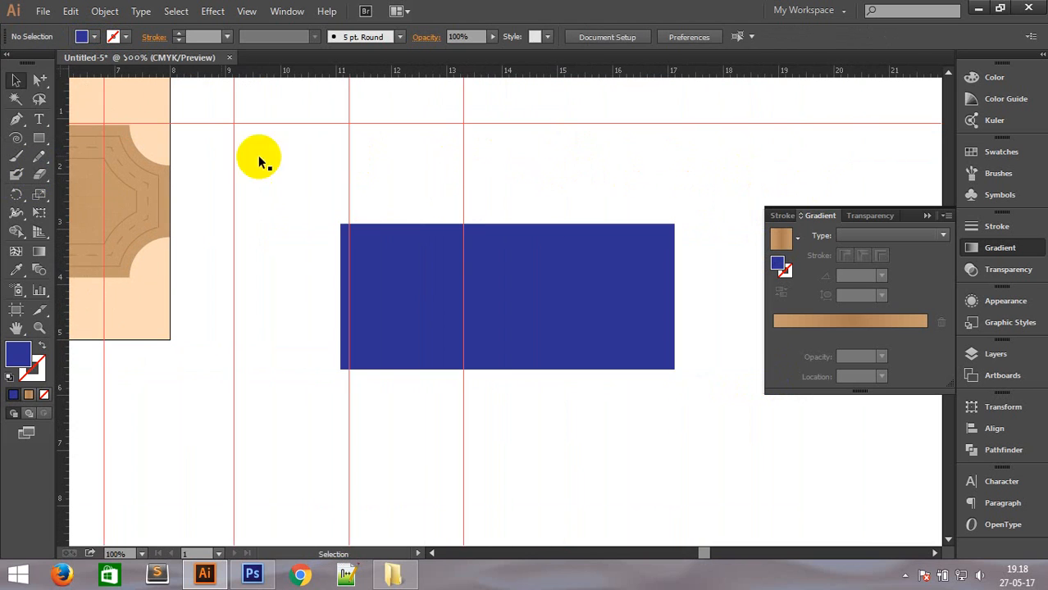
# Add the text "graphics" over the blue rectangle and fill it with white.
pyautogui.click(39, 119)
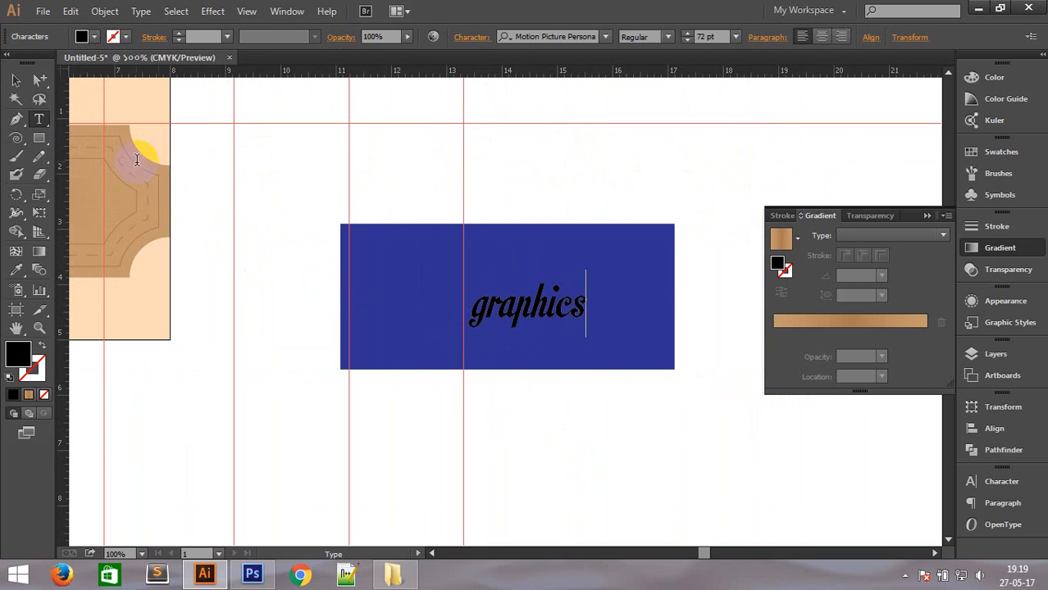
pyautogui.click(16, 80)
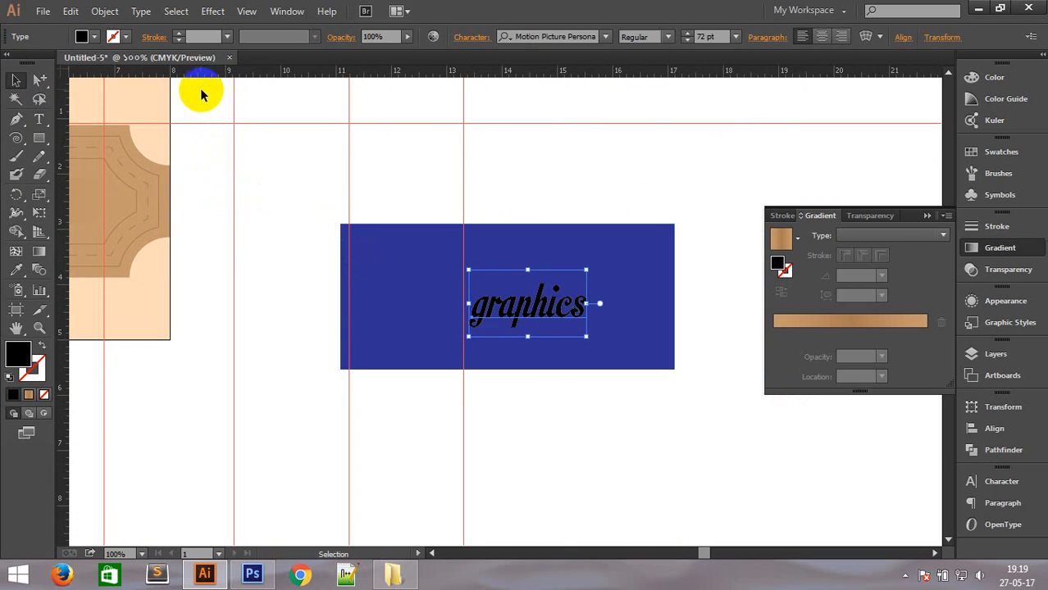
pyautogui.click(94, 38)
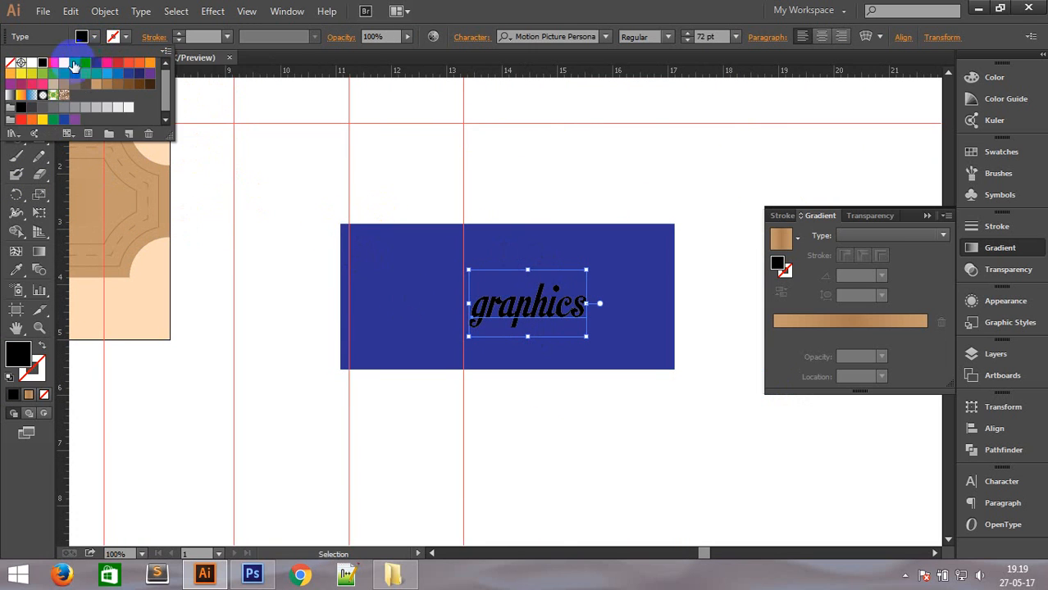
pyautogui.click(32, 64)
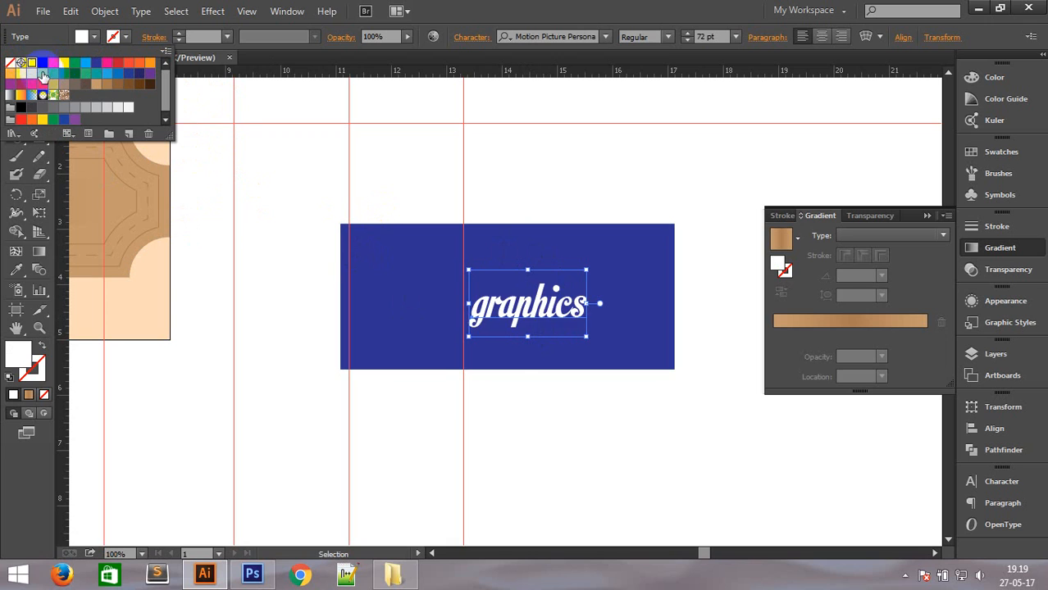
# Enlarge the "graphics" text step by step to 110 pt.
pyautogui.click(507, 391)
pyautogui.hotkey('ctrl', 'shift', '.')
pyautogui.hotkey('ctrl', 'shift', '.')
pyautogui.hotkey('ctrl', 'shift', '.')
pyautogui.hotkey('ctrl', 'shift', '.')
pyautogui.hotkey('ctrl', 'shift', '.')
pyautogui.hotkey('ctrl', 'shift', '.')
pyautogui.hotkey('ctrl', 'shift', '.')
pyautogui.hotkey('ctrl', 'shift', '.')
pyautogui.hotkey('ctrl', 'shift', '.')
pyautogui.hotkey('ctrl', 'shift', '.')
pyautogui.hotkey('ctrl', 'shift', '.')
pyautogui.hotkey('ctrl', 'shift', '.')
pyautogui.hotkey('ctrl', 'shift', '.')
pyautogui.hotkey('ctrl', 'shift', '.')
pyautogui.hotkey('ctrl', 'shift', '.')
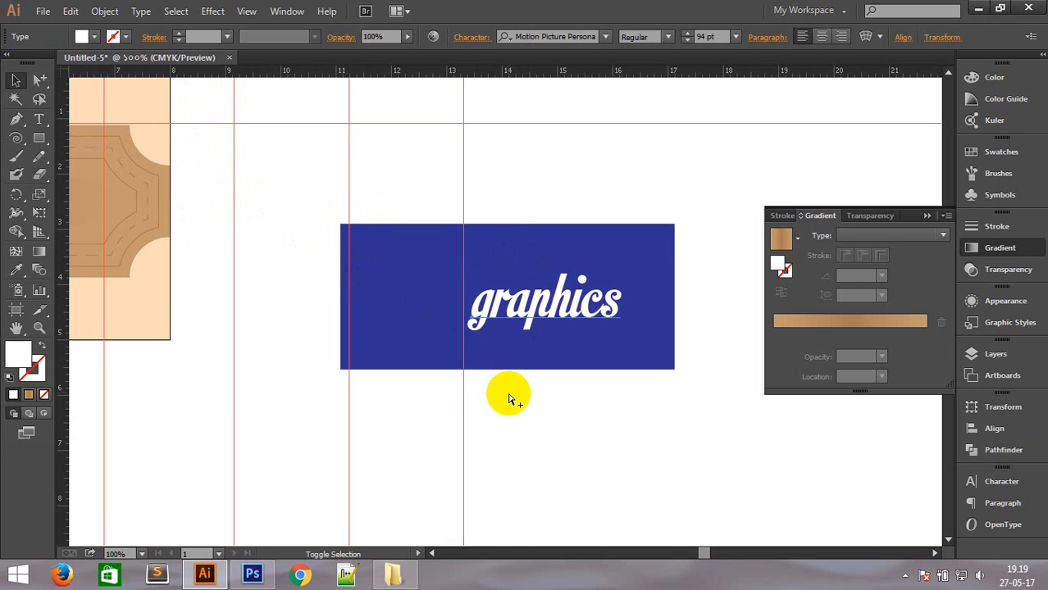
pyautogui.hotkey('ctrl', 'shift', '.')
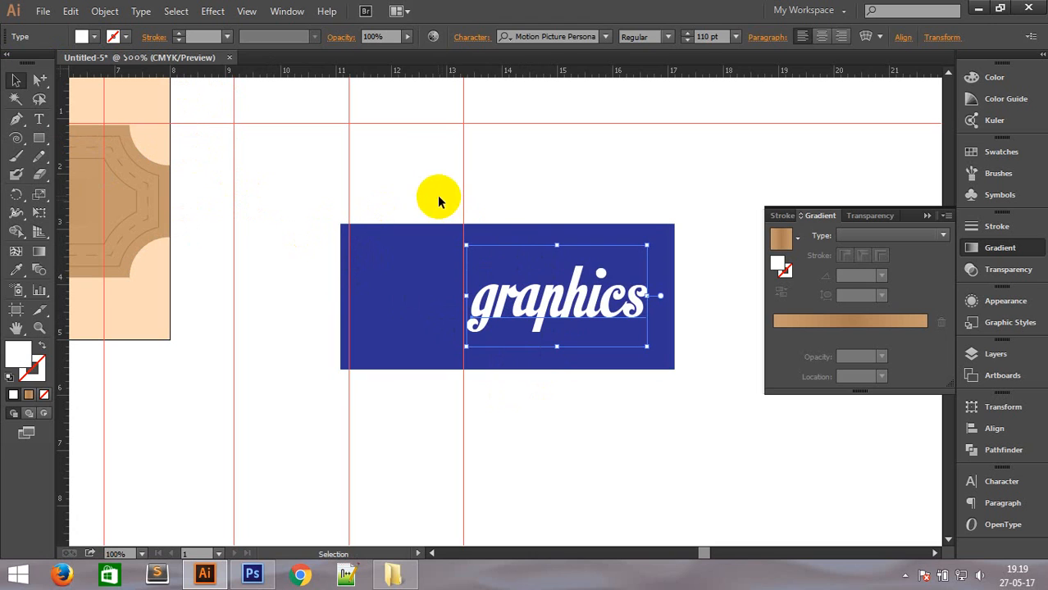
# Center the "graphics" text and the blue rectangle on each other vertically and horizontally, then deselect them.
pyautogui.moveTo(438, 197); pyautogui.dragTo(560, 304)
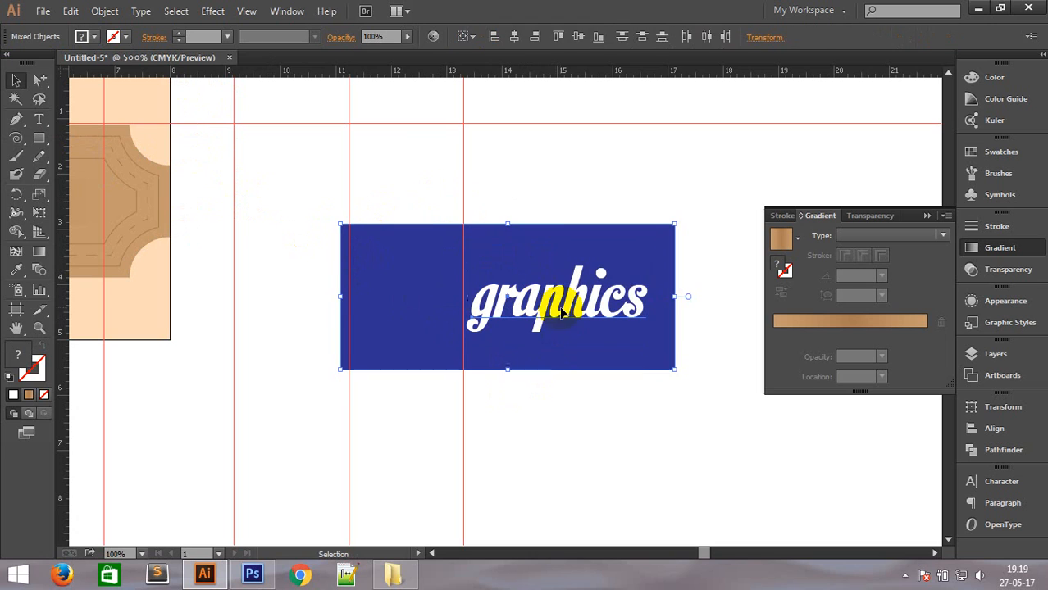
pyautogui.click(579, 37)
pyautogui.click(515, 37)
pyautogui.click(529, 157)
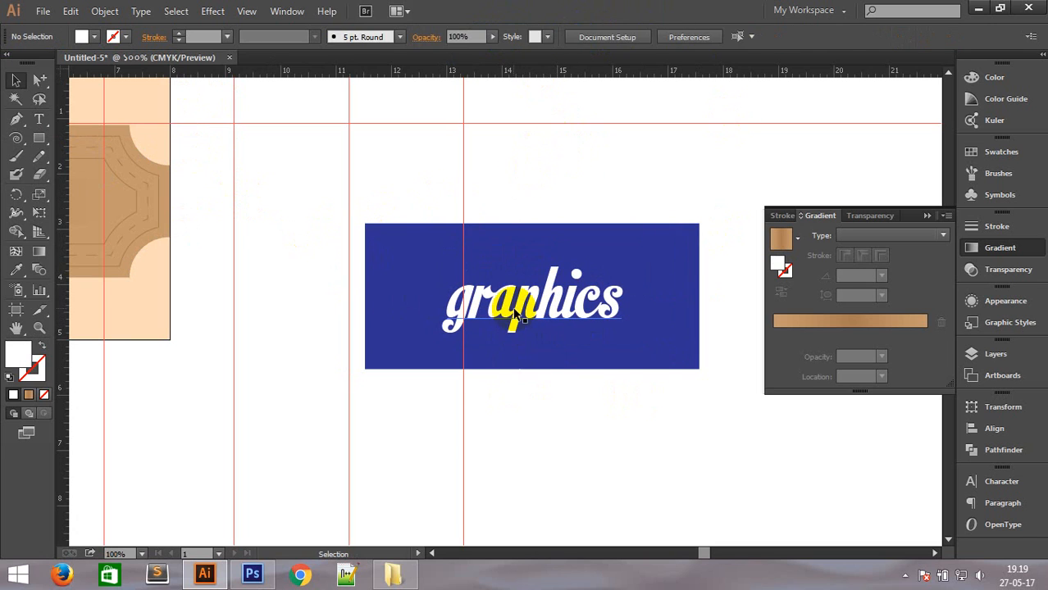
# Select the "graphics" text, show its character settings and hide the guides.
pyautogui.click(510, 302)
pyautogui.hotkey('ctrl', 't')
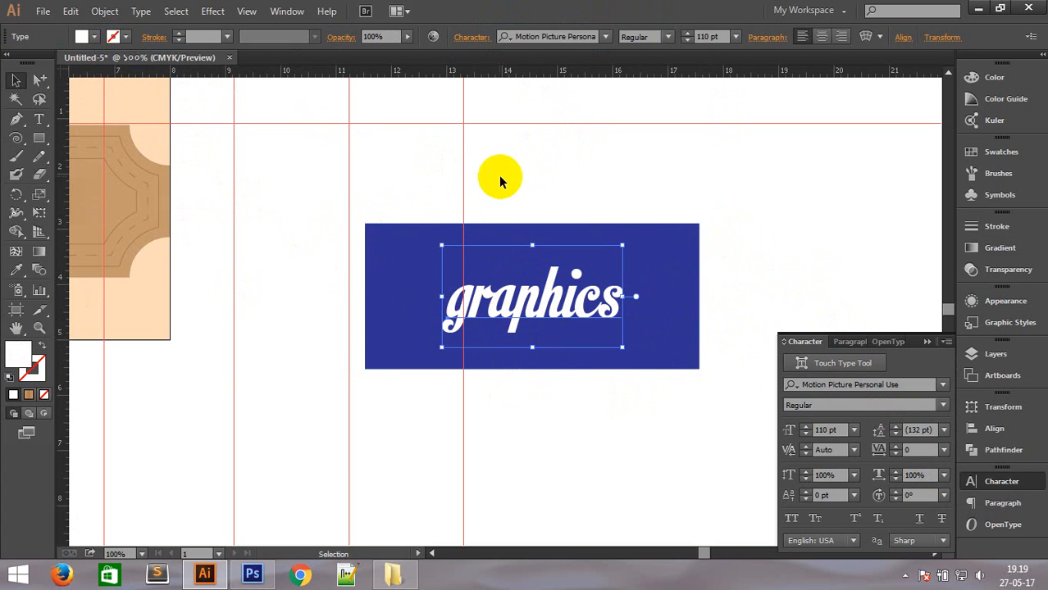
pyautogui.hotkey('ctrl', ';')
pyautogui.hotkey('ctrl', 'space')
pyautogui.moveTo(308, 169); pyautogui.dragTo(751, 452)
pyautogui.click(506, 281)
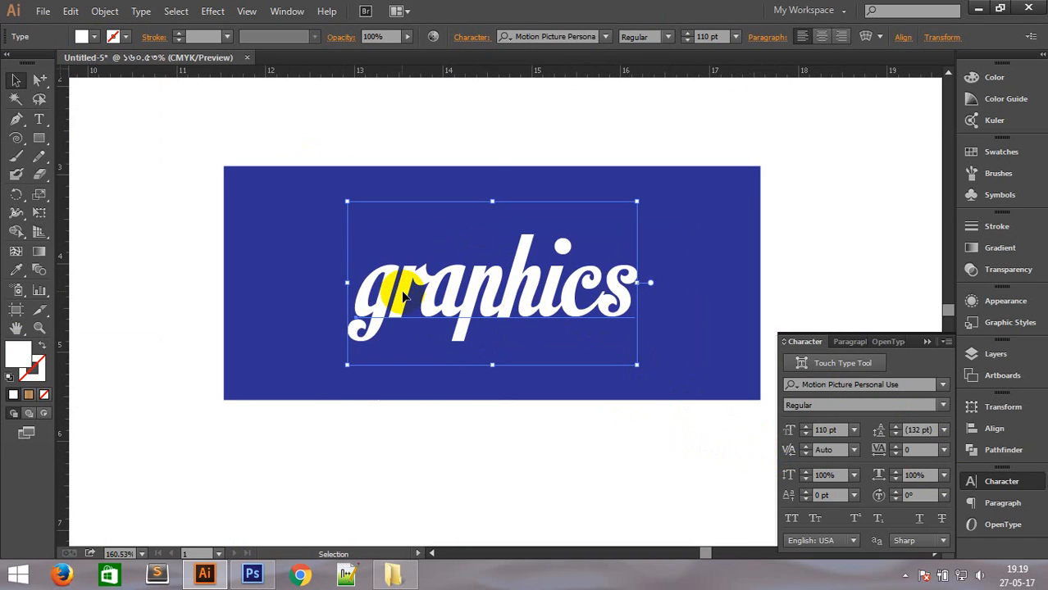
# Add a black stroke to the "graphics" text and thicken it step by step to 5 pt.
pyautogui.click(114, 38)
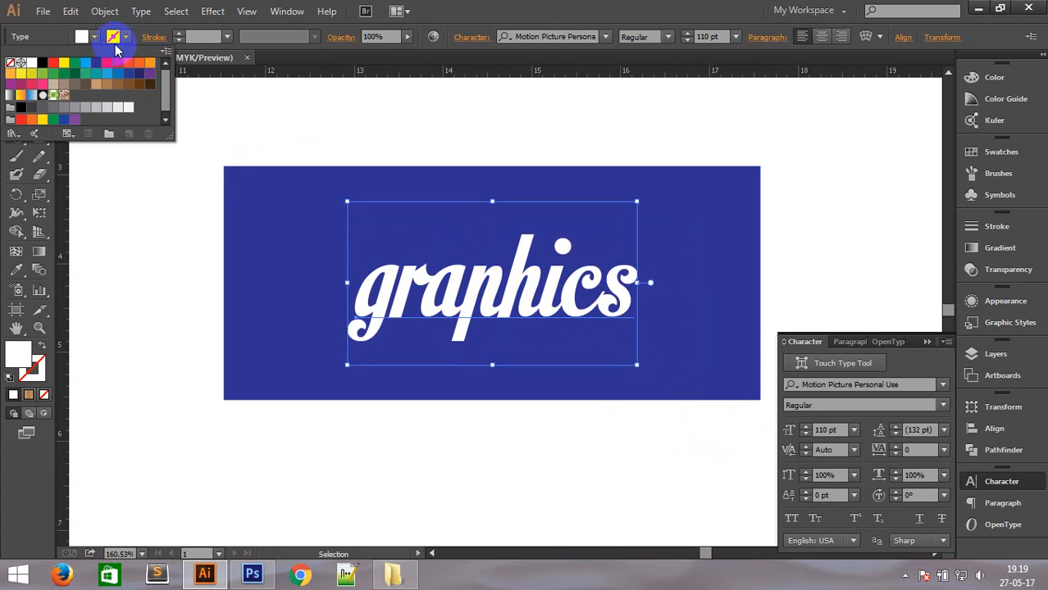
pyautogui.click(42, 63)
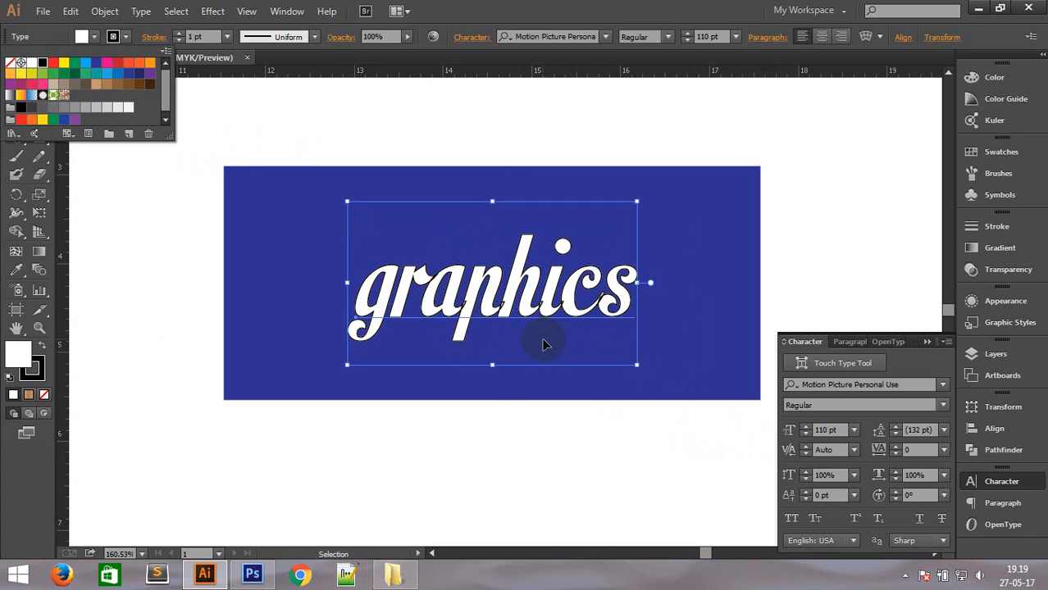
pyautogui.click(179, 38)
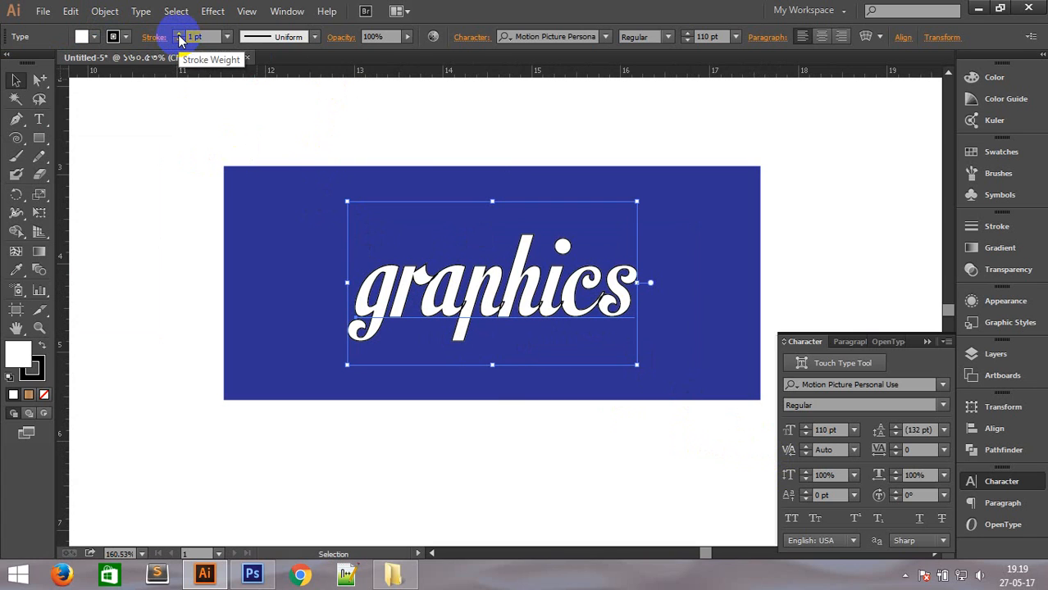
pyautogui.click(178, 34)
pyautogui.click(178, 34)
pyautogui.click(178, 34)
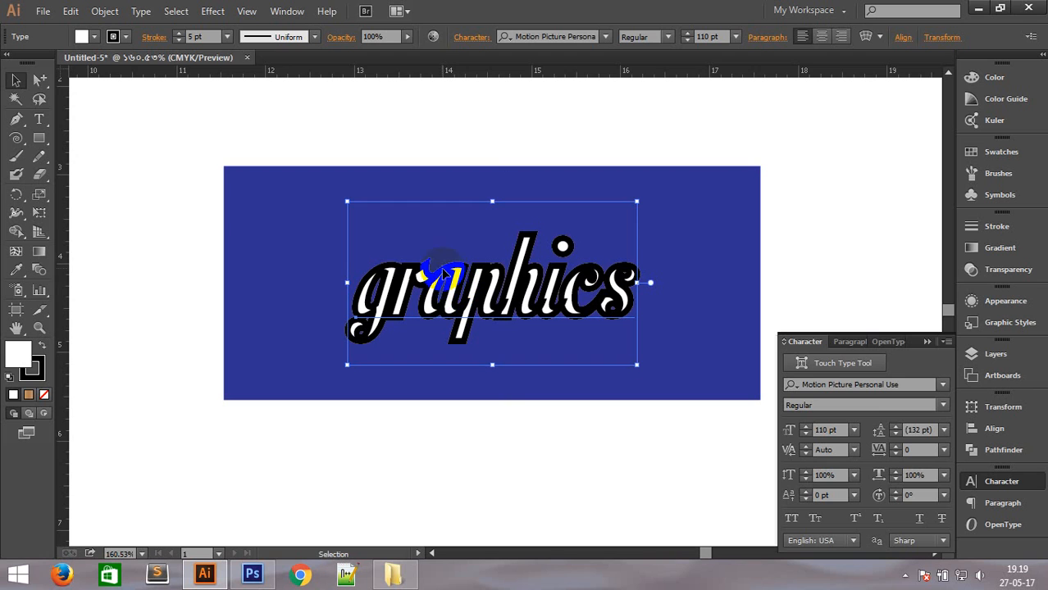
# Examine the outline of the "wedding card" lettering up close for comparison and return to the "graphics" text.
pyautogui.keyDown('ctrl'); pyautogui.keyDown('alt'); pyautogui.click(214, 420); pyautogui.keyUp('alt'); pyautogui.keyUp('ctrl')
pyautogui.keyDown('ctrl'); pyautogui.keyDown('alt'); pyautogui.click(215, 420); pyautogui.keyUp('alt'); pyautogui.keyUp('ctrl')
pyautogui.keyDown('ctrl'); pyautogui.keyDown('alt'); pyautogui.click(215, 420); pyautogui.keyUp('alt'); pyautogui.keyUp('ctrl')
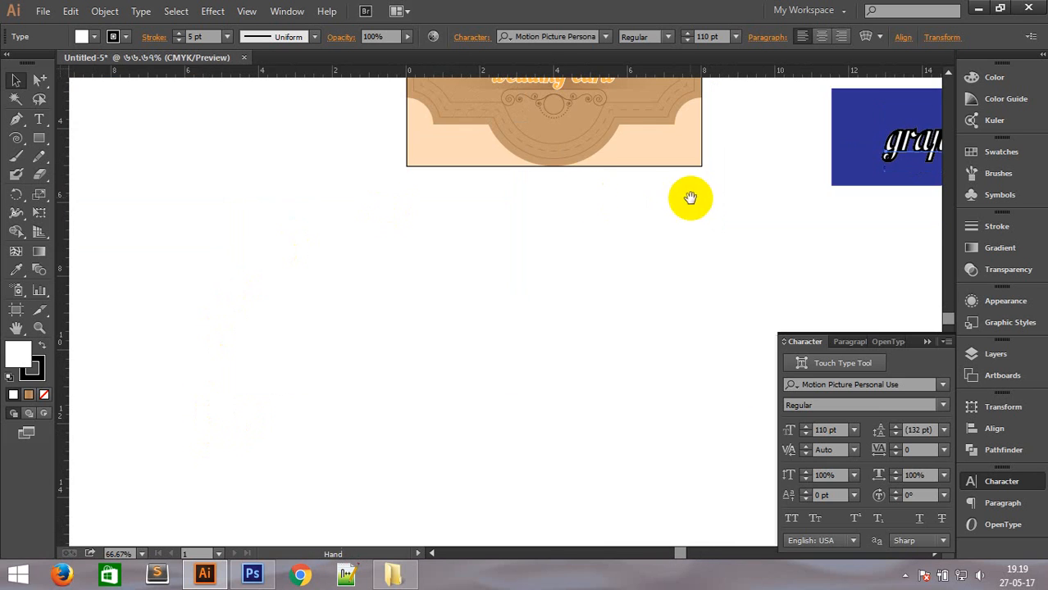
pyautogui.moveTo(658, 178); pyautogui.dragTo(518, 306)
pyautogui.moveTo(291, 154); pyautogui.dragTo(543, 253)
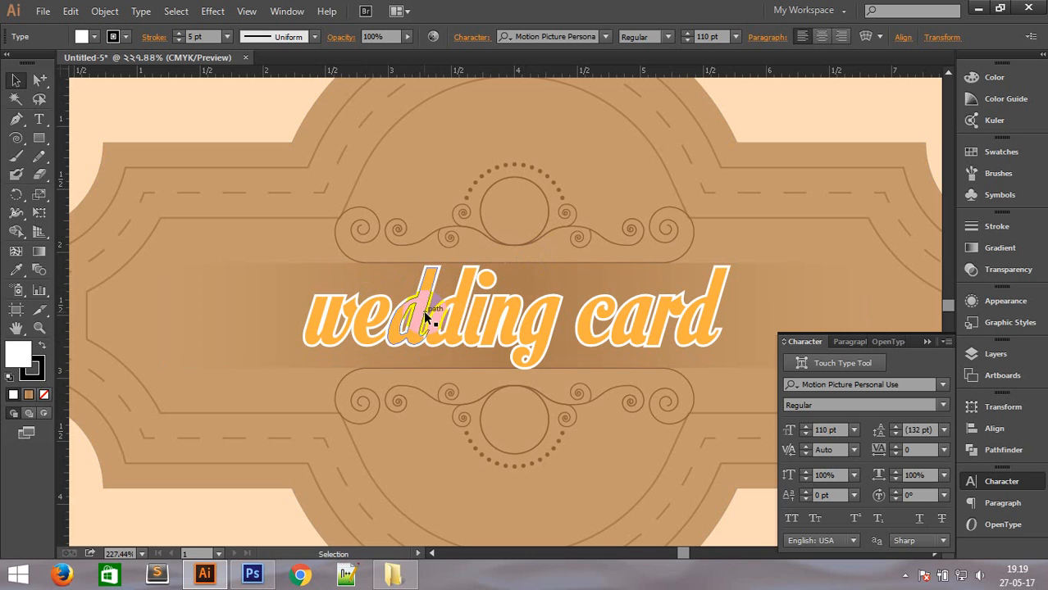
pyautogui.press('space')
pyautogui.moveTo(678, 327); pyautogui.dragTo(134, 296)
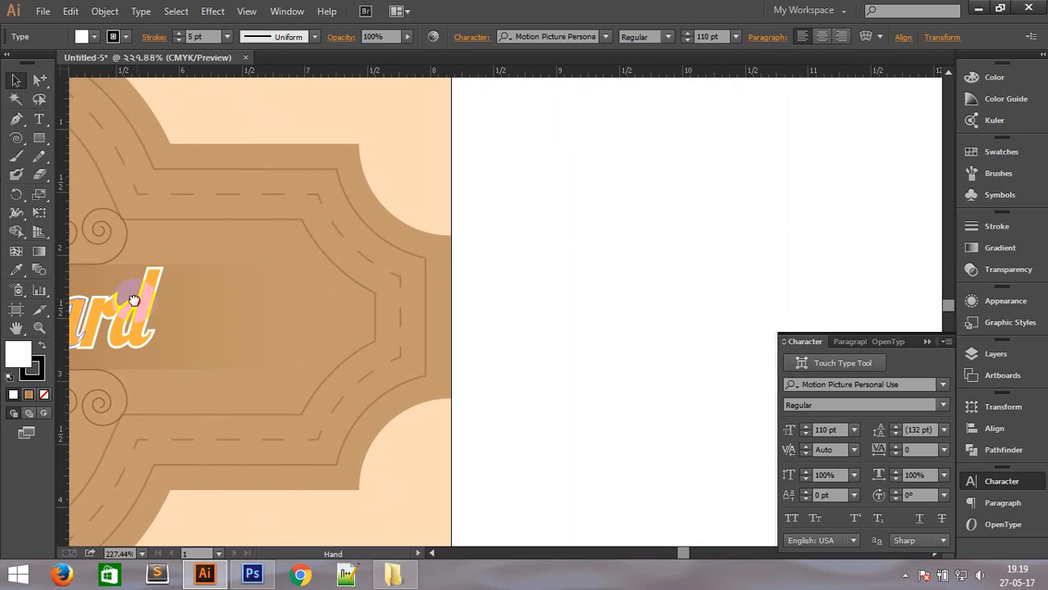
pyautogui.moveTo(552, 277); pyautogui.dragTo(145, 231)
pyautogui.moveTo(529, 255); pyautogui.dragTo(353, 150)
pyautogui.moveTo(445, 250); pyautogui.dragTo(392, 209)
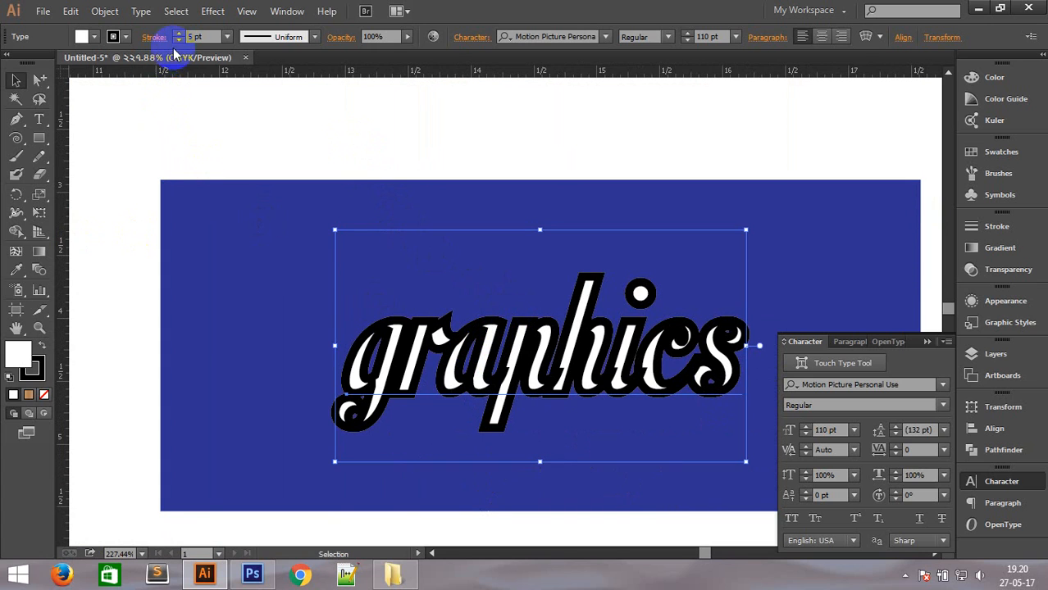
# Remove the stroke from the "graphics" text and paste a copy of the text directly behind it.
pyautogui.click(128, 37)
pyautogui.click(11, 64)
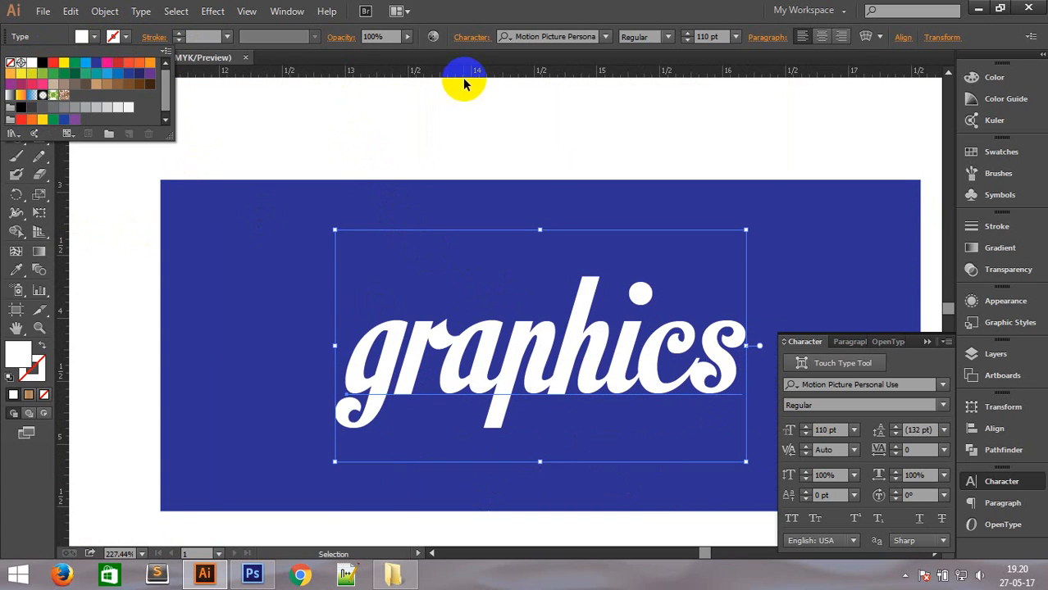
pyautogui.click(408, 115)
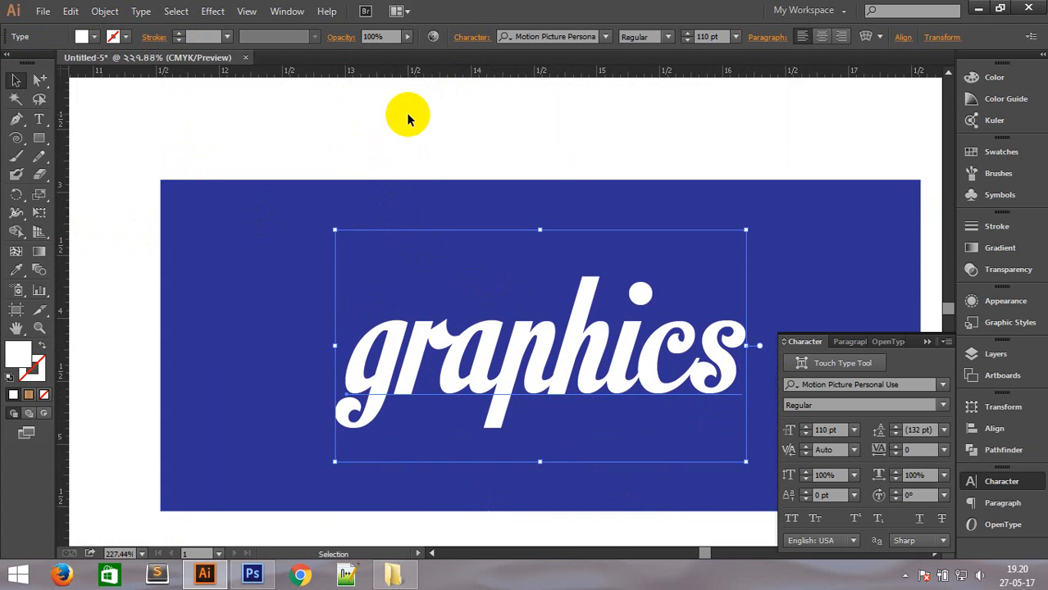
pyautogui.click(71, 11)
pyautogui.click(99, 86)
pyautogui.click(70, 12)
pyautogui.click(118, 137)
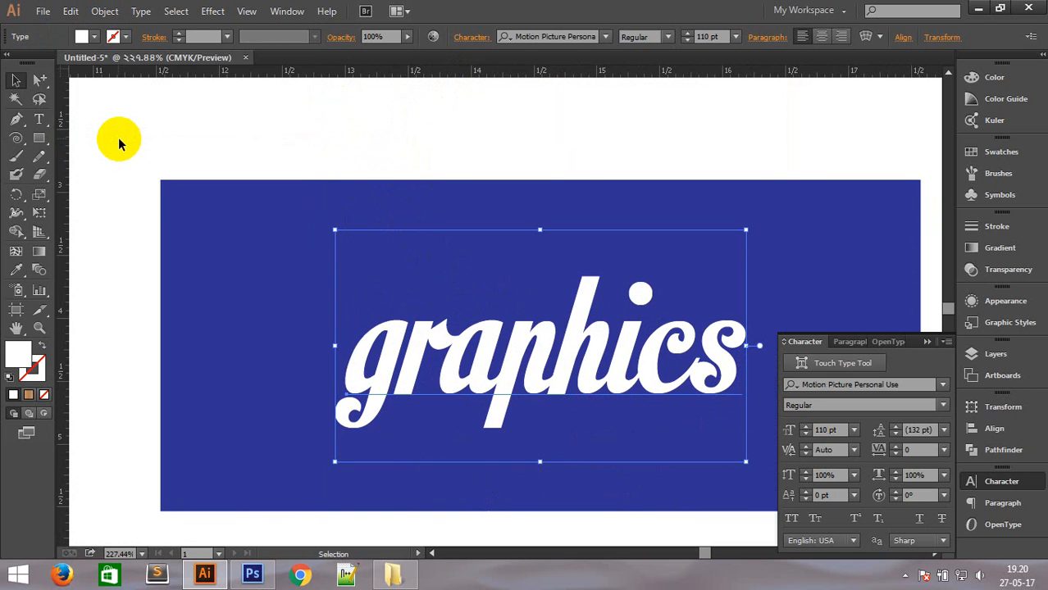
# Give the rear copy of the "graphics" text a black stroke and set its weight to 6 pt.
pyautogui.click(114, 36)
pyautogui.click(41, 65)
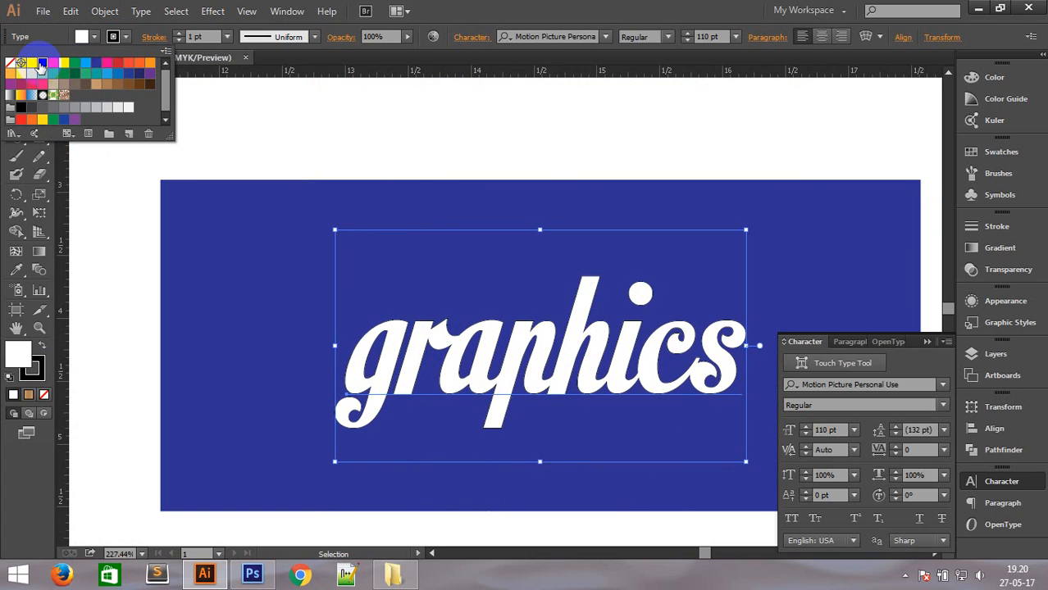
pyautogui.click(229, 38)
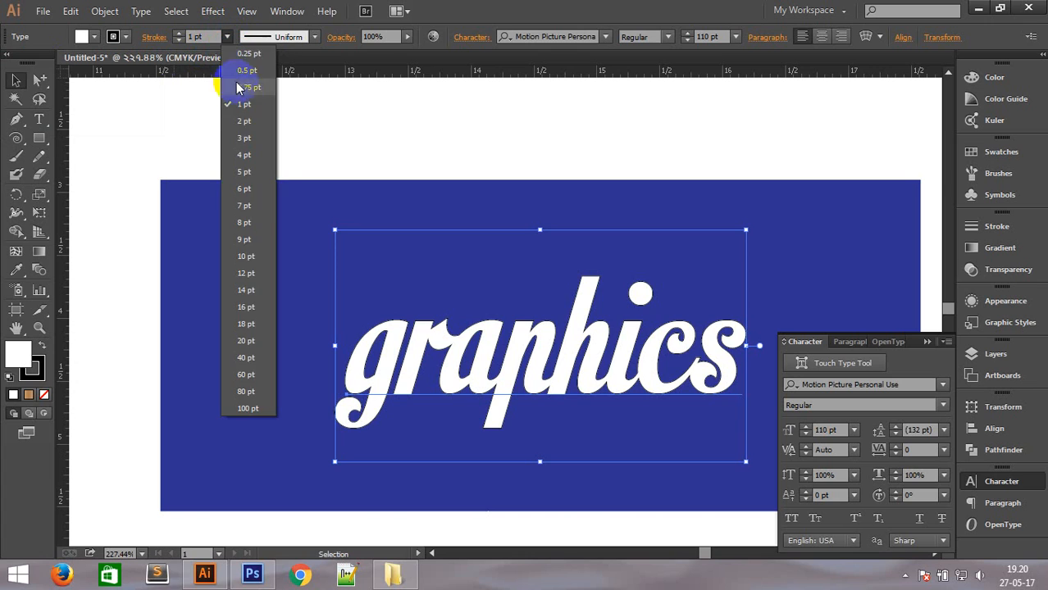
pyautogui.click(247, 134)
pyautogui.click(227, 38)
pyautogui.click(246, 189)
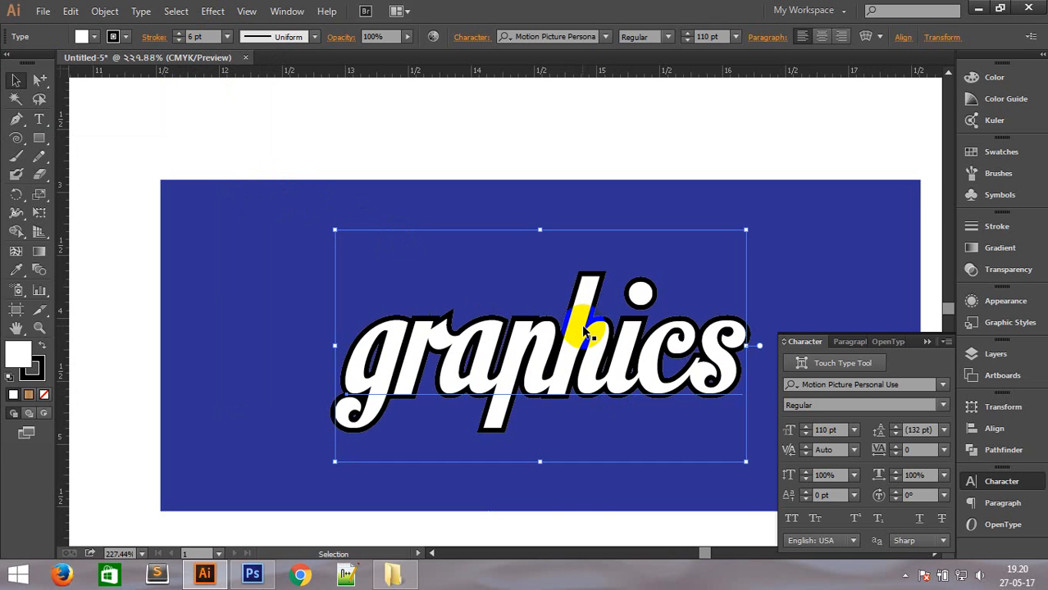
# Delete the whole "graphics" sample together with its blue rectangle.
pyautogui.hotkey('ctrl', '-')
pyautogui.hotkey('ctrl', '-')
pyautogui.hotkey('ctrl', '-')
pyautogui.hotkey('ctrl', '-')
pyautogui.hotkey('ctrl', '-')
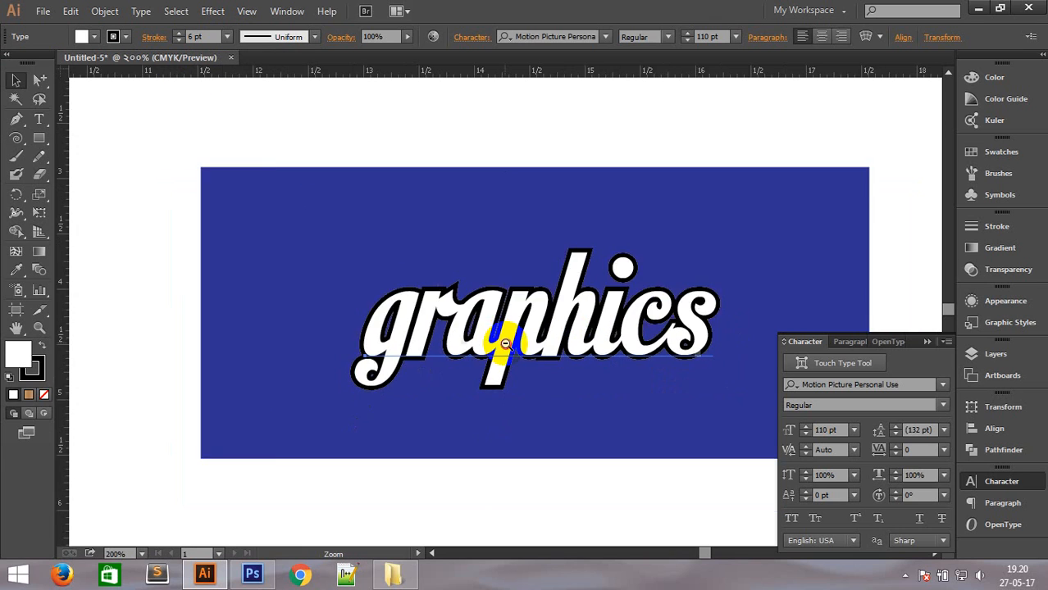
pyautogui.moveTo(409, 183); pyautogui.dragTo(719, 391)
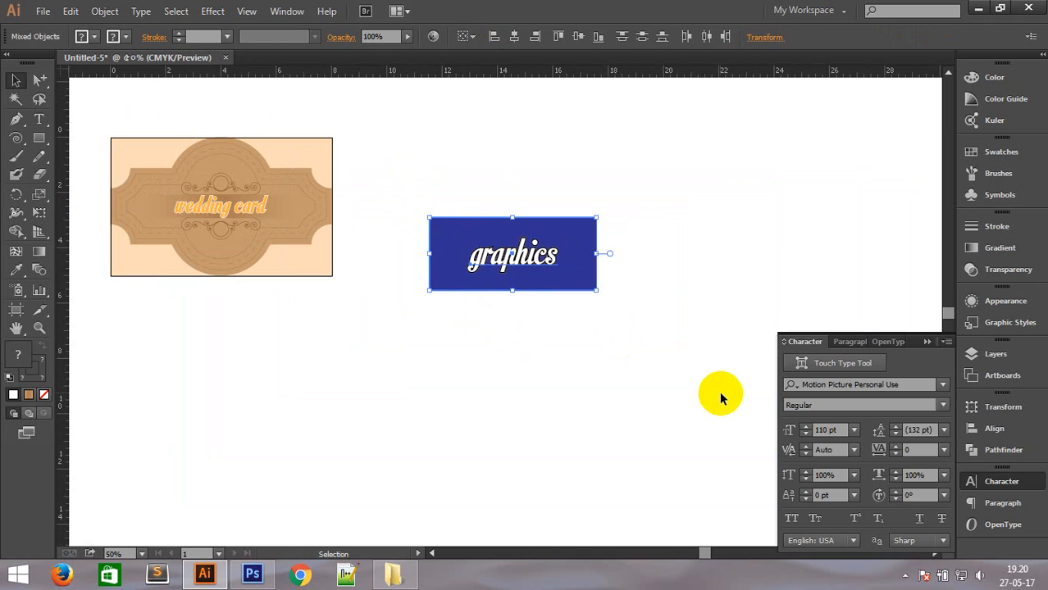
pyautogui.press('Delete')
pyautogui.click(906, 579)
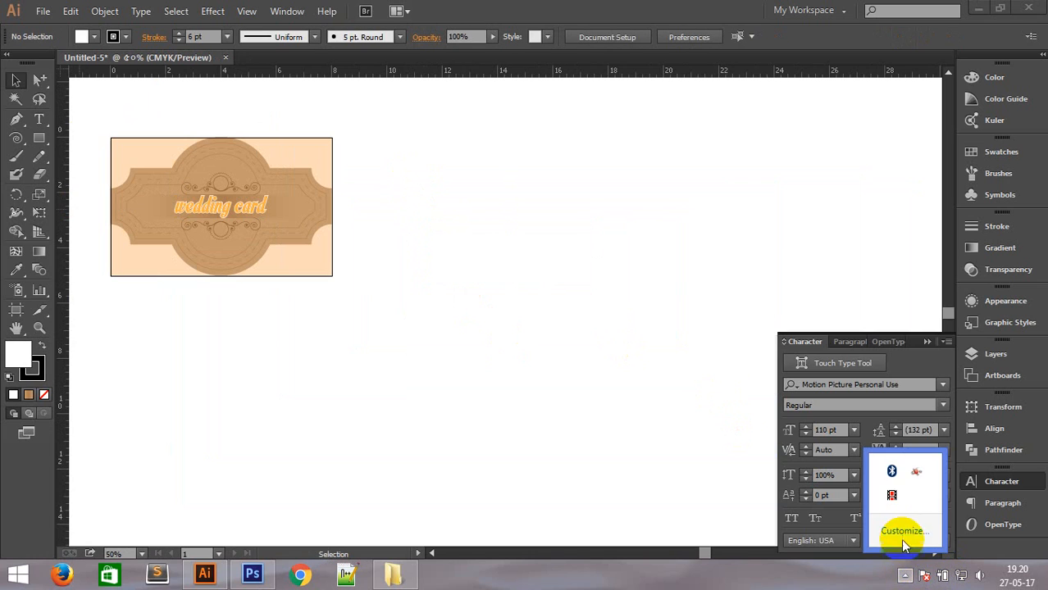
pyautogui.click(441, 383)
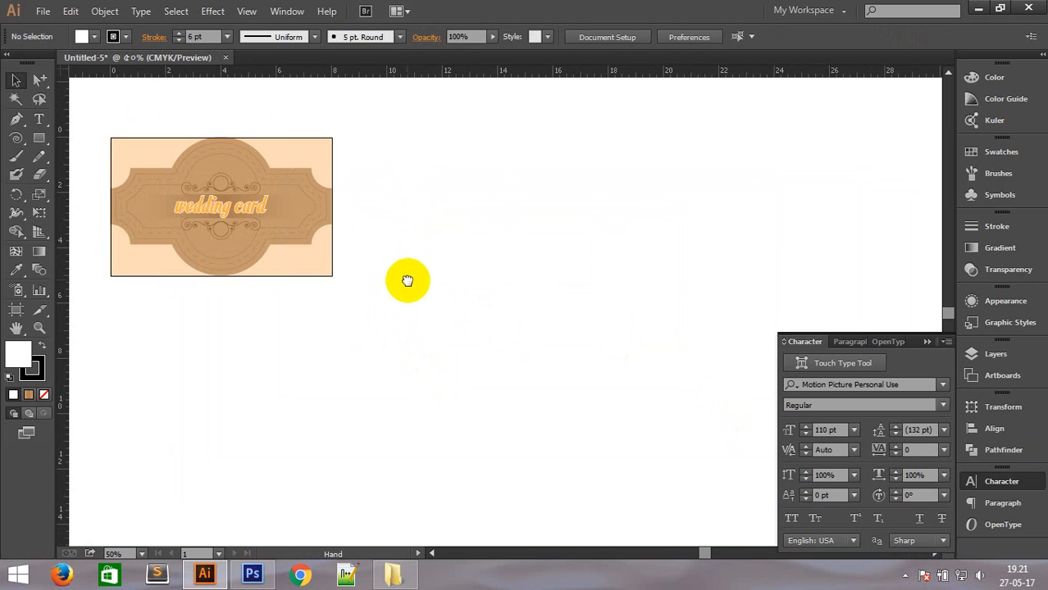
# Inspect the wedding card artwork by selecting all of it, its background rectangle and its label shape in turn.
pyautogui.moveTo(407, 281); pyautogui.dragTo(563, 293)
pyautogui.moveTo(244, 143); pyautogui.dragTo(607, 324)
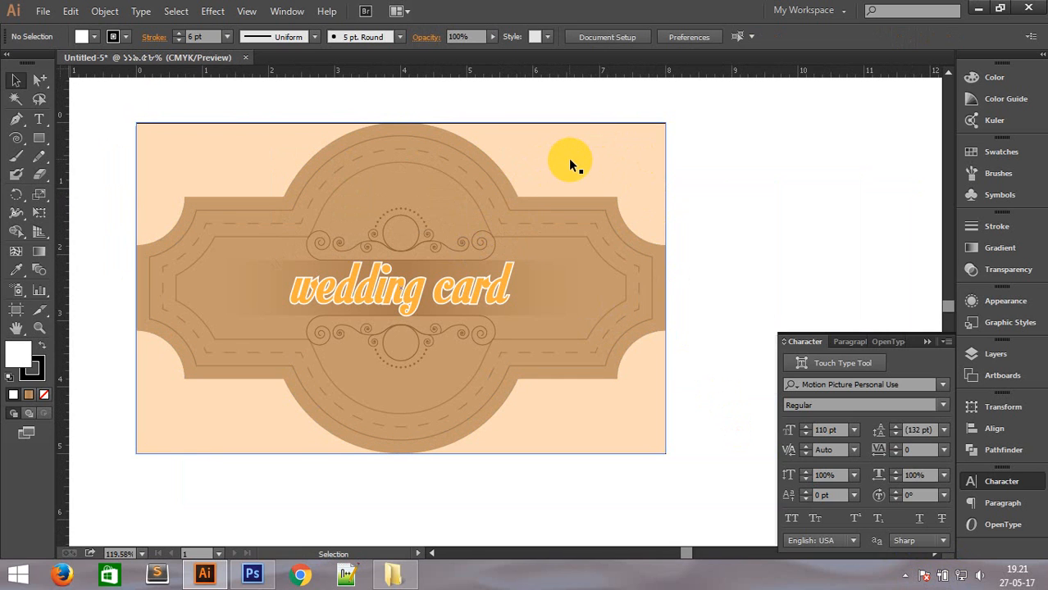
pyautogui.moveTo(742, 95); pyautogui.dragTo(108, 459)
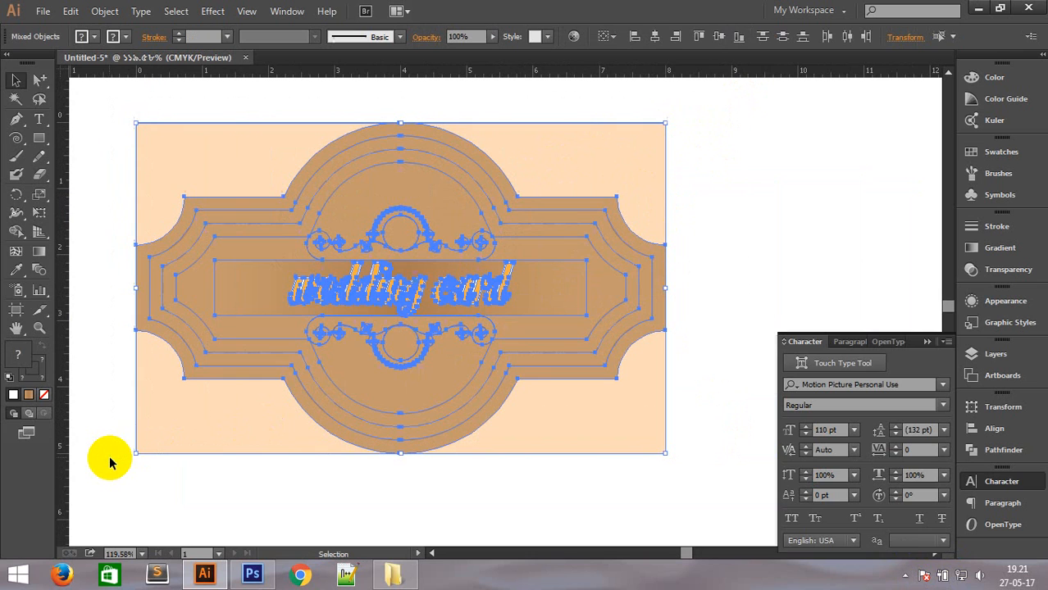
pyautogui.click(808, 127)
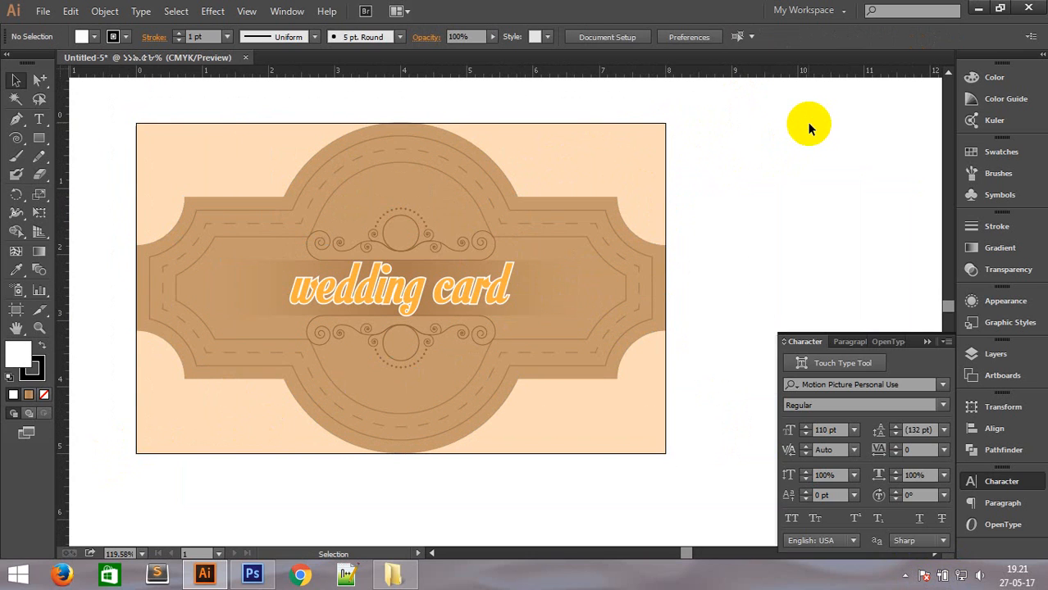
pyautogui.click(633, 150)
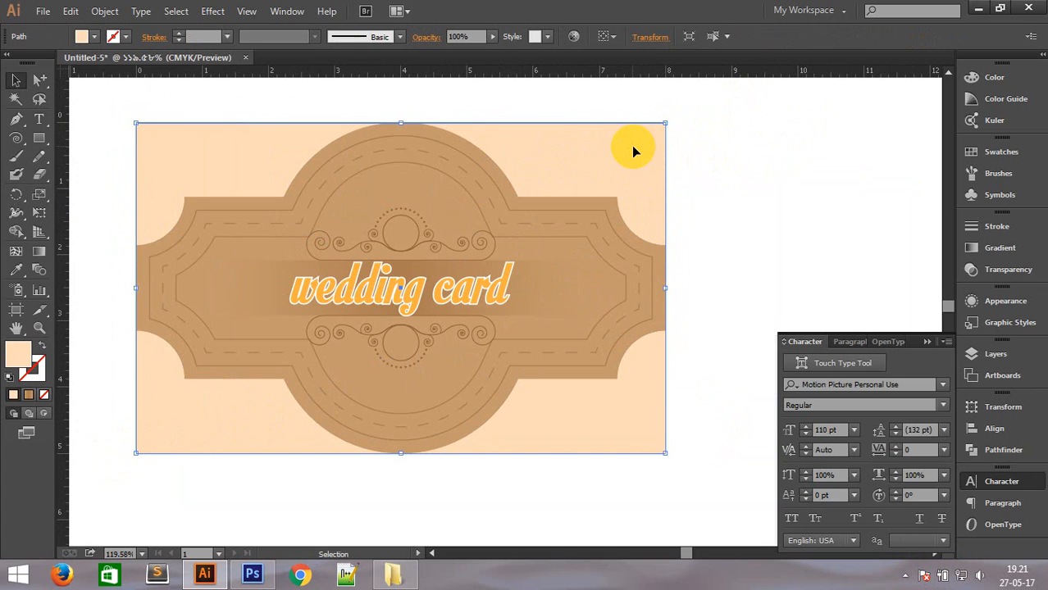
pyautogui.click(497, 233)
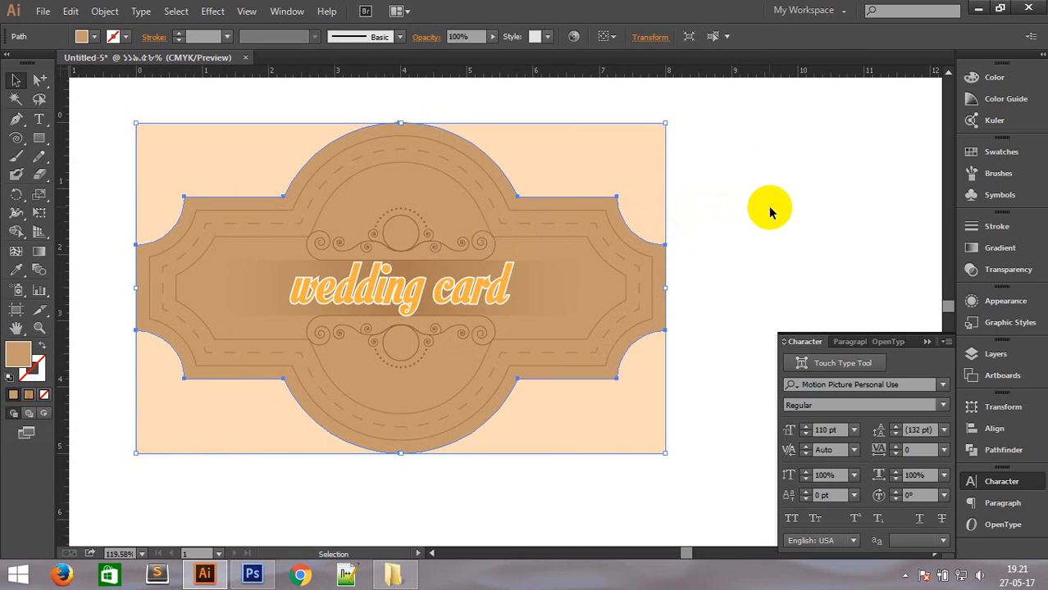
pyautogui.keyDown('ctrl'); pyautogui.keyDown('alt'); pyautogui.click(731, 235); pyautogui.keyUp('alt'); pyautogui.keyUp('ctrl')
pyautogui.moveTo(674, 245); pyautogui.dragTo(762, 194)
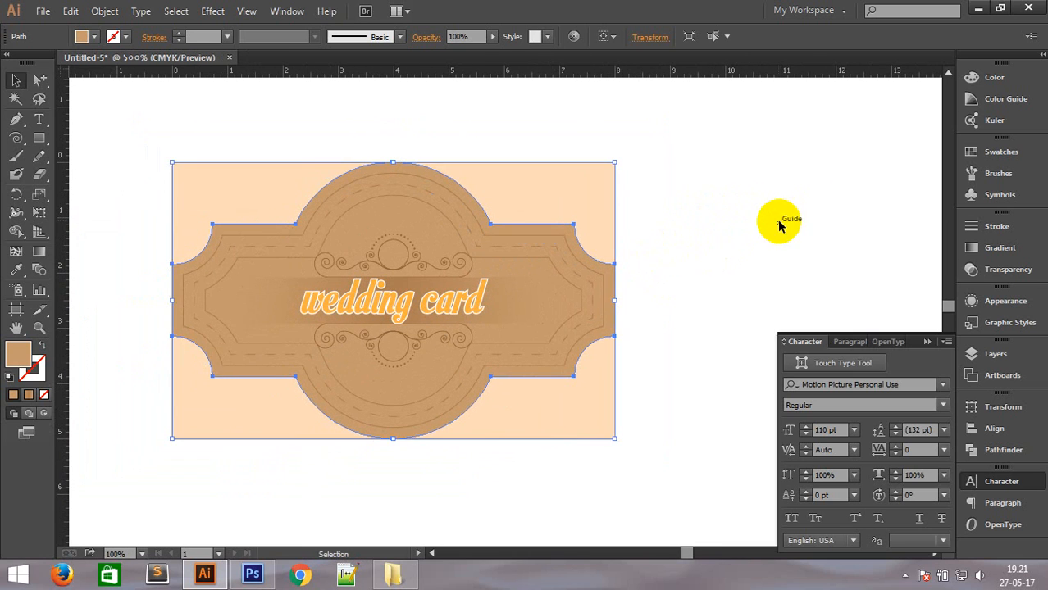
pyautogui.click(746, 215)
# Try to move the peach background rectangle away from the label.
pyautogui.click(589, 184)
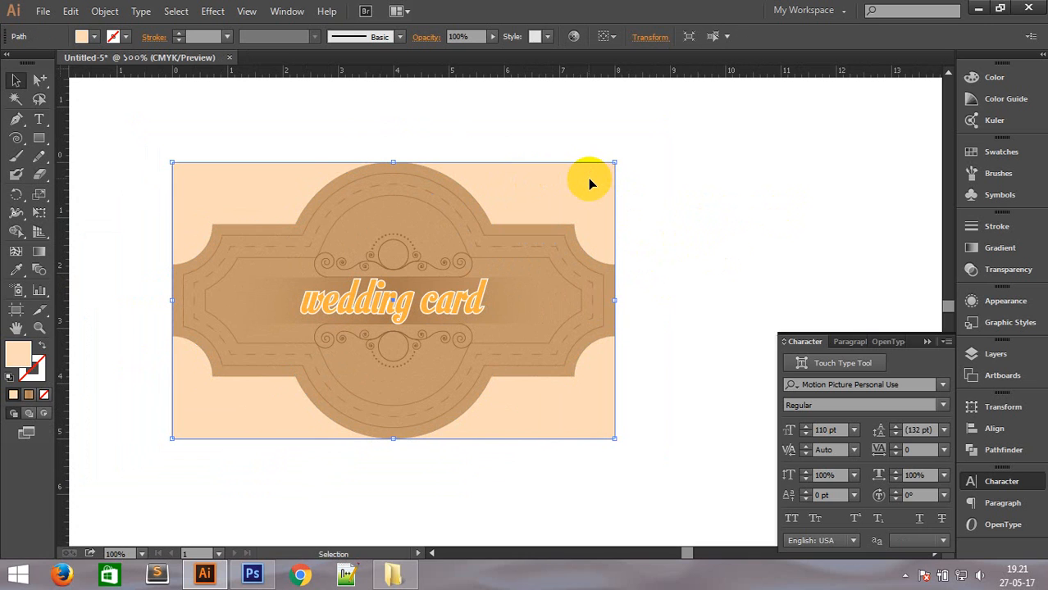
pyautogui.moveTo(557, 192); pyautogui.dragTo(968, 153)
pyautogui.hotkey('ctrl', 'z')
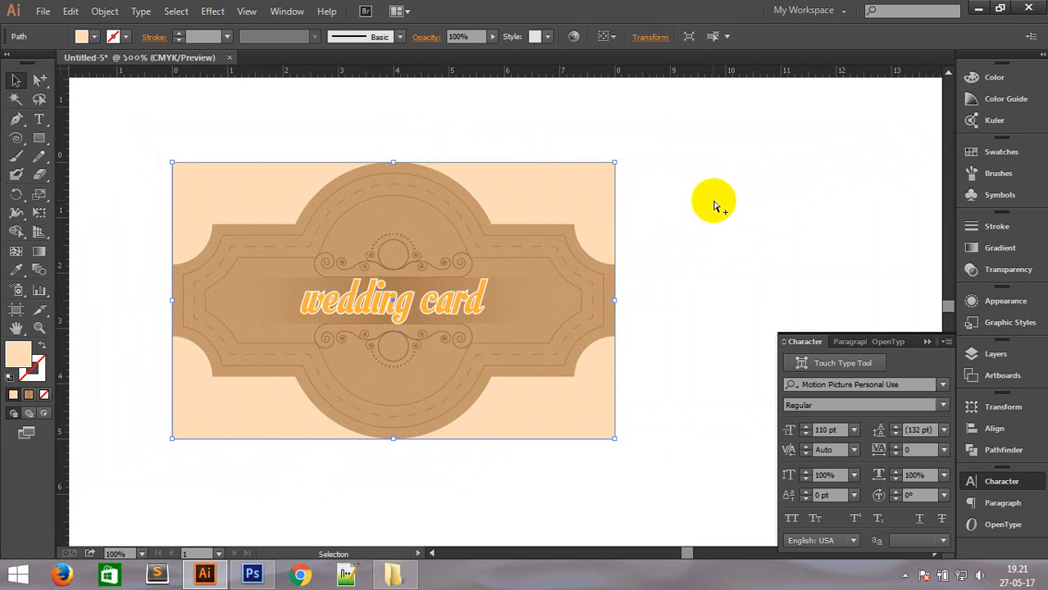
# Move the peach background rectangle off the artboard and group all the remaining label artwork.
pyautogui.keyDown('ctrl'); pyautogui.keyDown('alt'); pyautogui.click(601, 259); pyautogui.keyUp('alt'); pyautogui.keyUp('ctrl')
pyautogui.keyDown('ctrl'); pyautogui.keyDown('alt'); pyautogui.click(600, 259); pyautogui.keyUp('alt'); pyautogui.keyUp('ctrl')
pyautogui.moveTo(422, 324); pyautogui.dragTo(721, 172)
pyautogui.moveTo(195, 260); pyautogui.dragTo(512, 468)
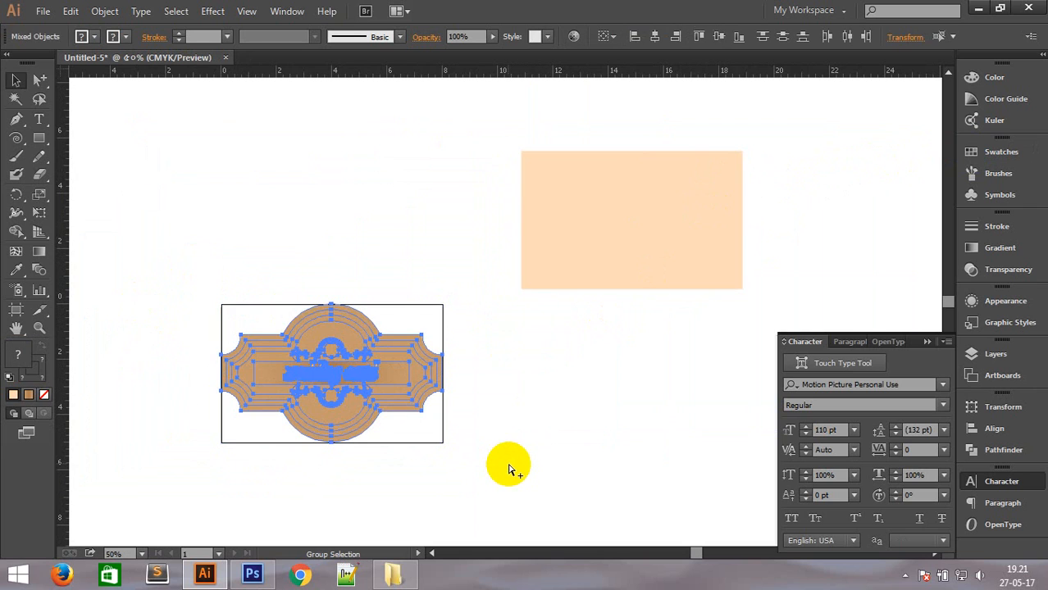
pyautogui.click(524, 445)
pyautogui.click(617, 212)
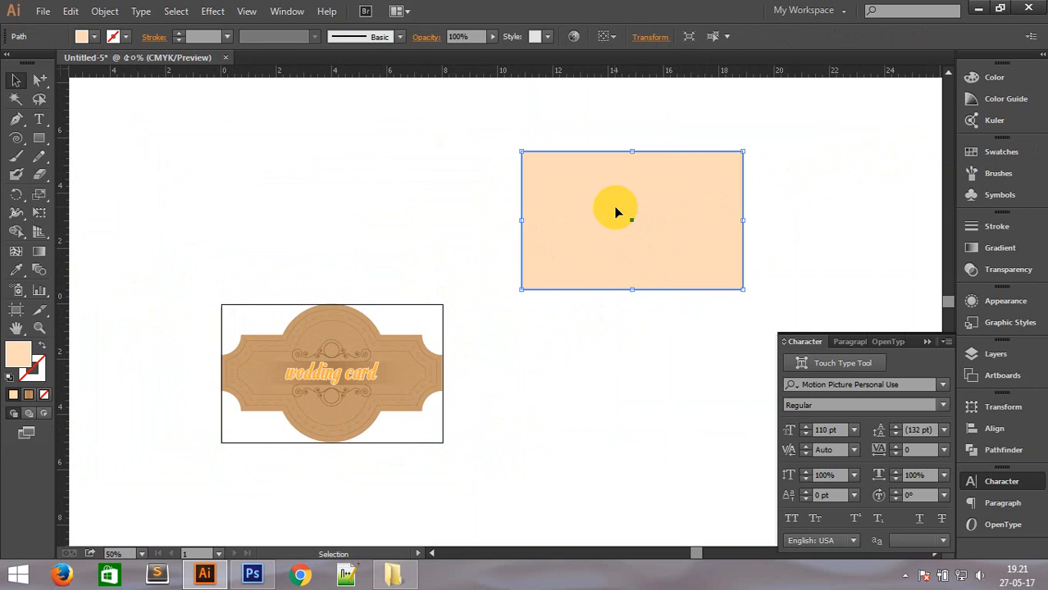
pyautogui.click(387, 373)
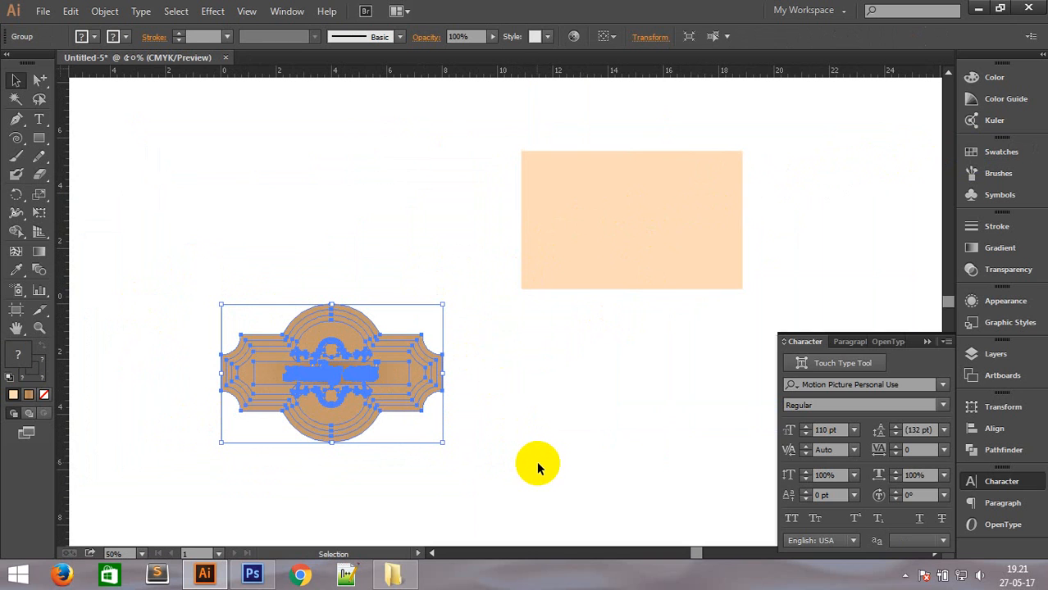
# Place the label group over the peach background, align their vertical centers and left edges, and deselect them.
pyautogui.moveTo(238, 379); pyautogui.dragTo(531, 219)
pyautogui.hotkey('ctrl', 'space')
pyautogui.moveTo(468, 152); pyautogui.dragTo(795, 327)
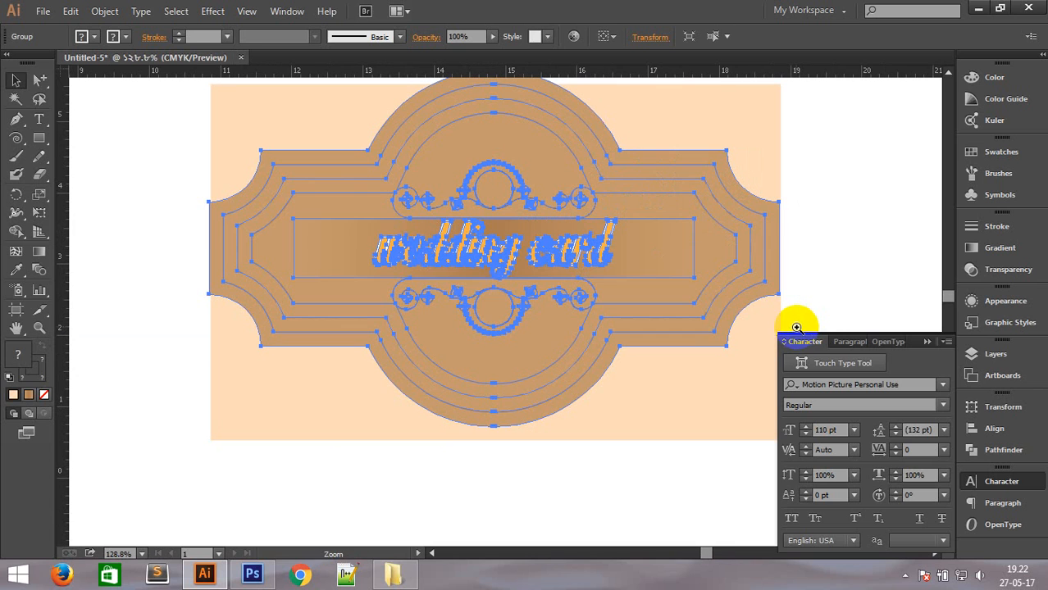
pyautogui.moveTo(159, 154); pyautogui.dragTo(414, 300)
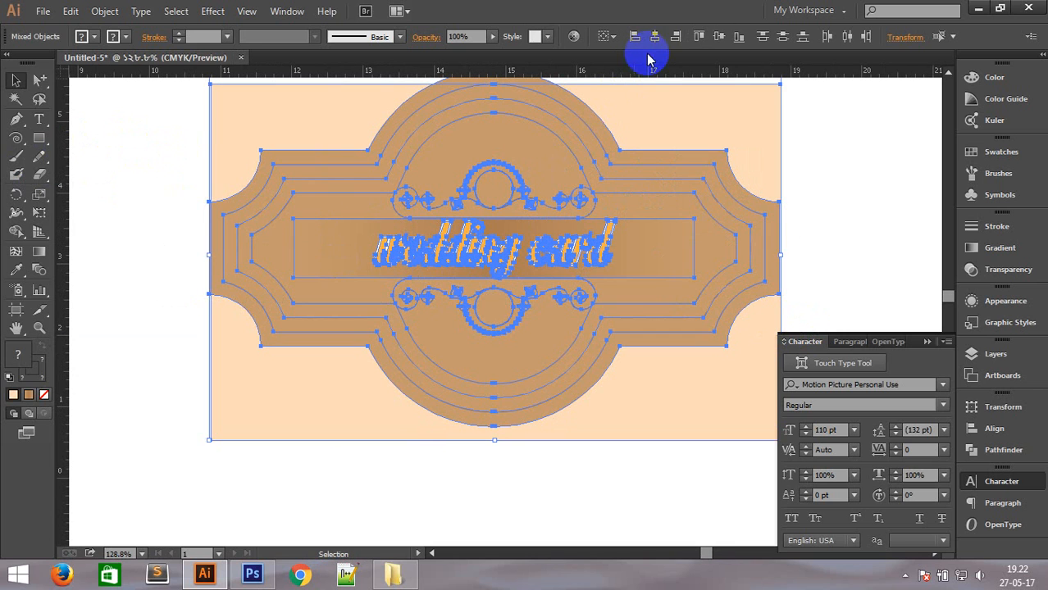
pyautogui.click(719, 36)
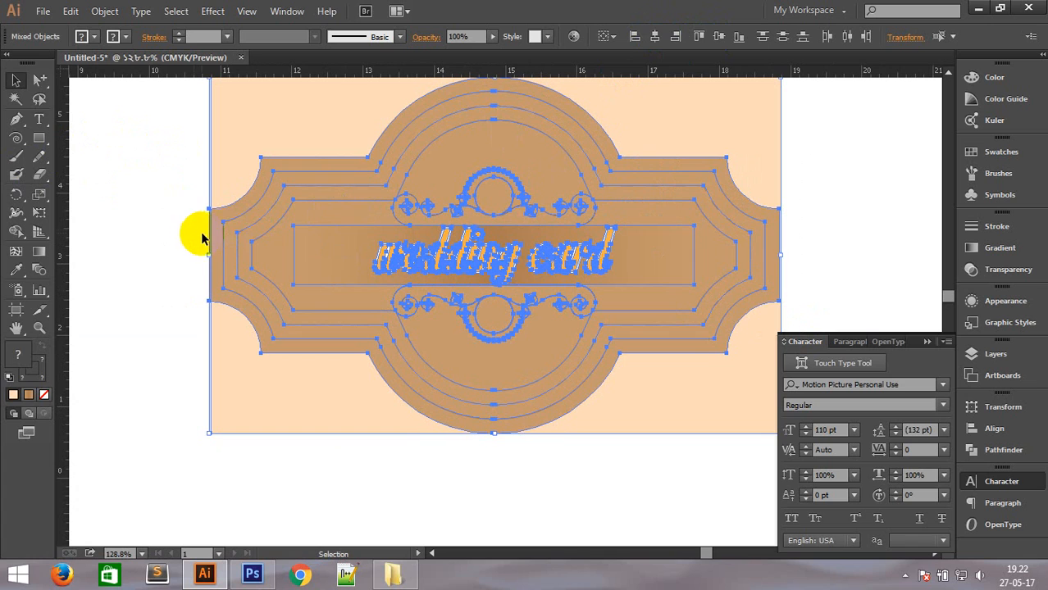
pyautogui.click(635, 36)
pyautogui.click(147, 263)
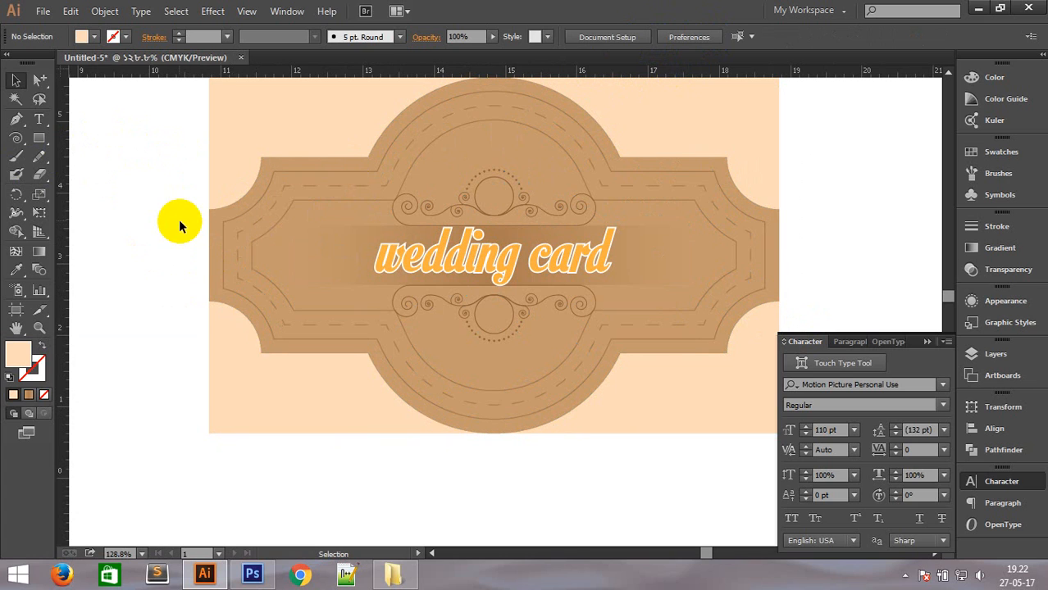
# Try to move the label group and the peach background rectangle apart, and undo both moves.
pyautogui.keyDown('ctrl'); pyautogui.keyDown('alt'); pyautogui.click(568, 271); pyautogui.keyUp('alt'); pyautogui.keyUp('ctrl')
pyautogui.keyDown('ctrl'); pyautogui.keyDown('alt'); pyautogui.click(568, 271); pyautogui.keyUp('alt'); pyautogui.keyUp('ctrl')
pyautogui.moveTo(456, 297); pyautogui.dragTo(935, 172)
pyautogui.moveTo(480, 281); pyautogui.dragTo(403, 255)
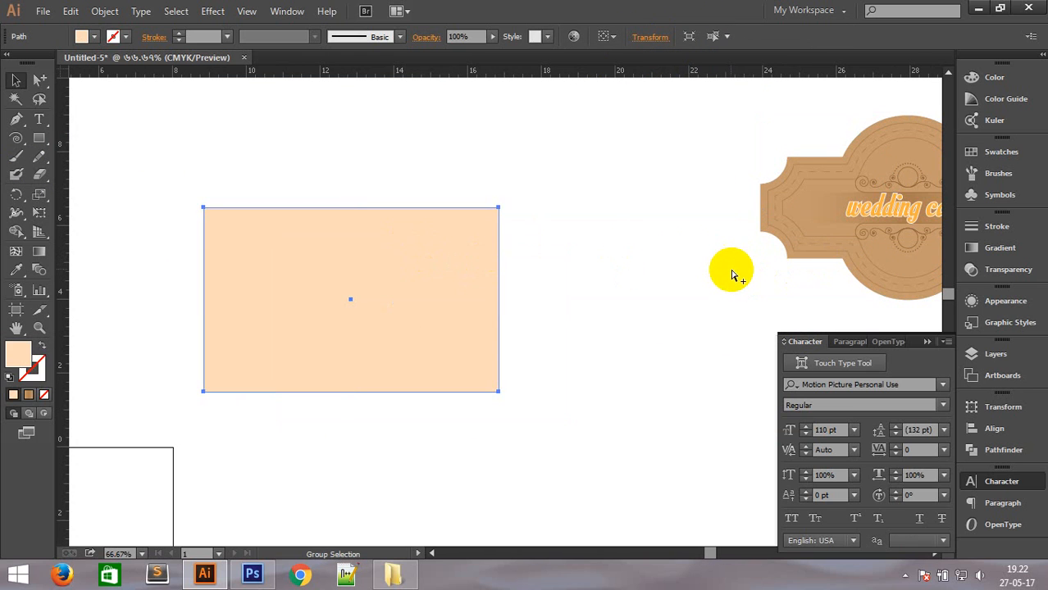
pyautogui.hotkey('ctrl', 'z')
pyautogui.hotkey('ctrl', 'z')
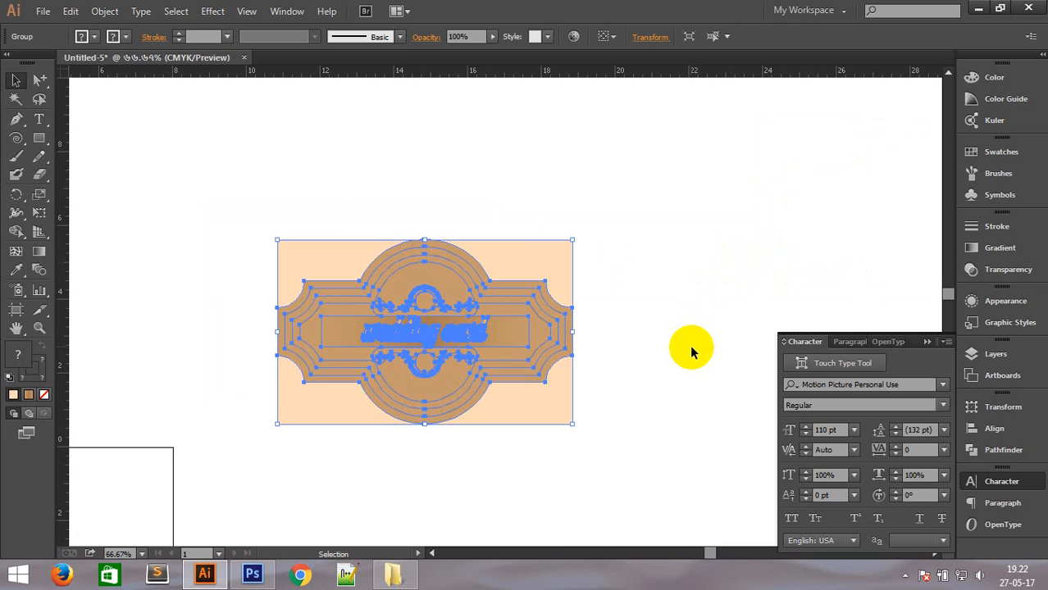
# Undo the earlier label and background moves until the complete wedding card artwork is back on the artboard, and deselect it.
pyautogui.hotkey('ctrl', '-')
pyautogui.hotkey('ctrl', '-')
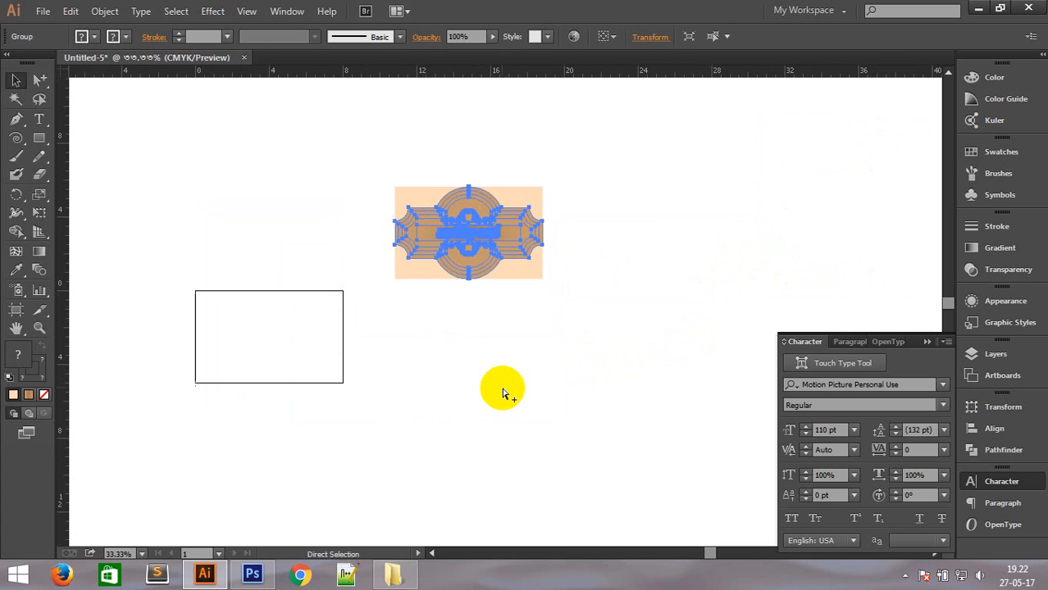
pyautogui.hotkey('ctrl', 'z')
pyautogui.hotkey('ctrl', 'z')
pyautogui.hotkey('ctrl', 'z')
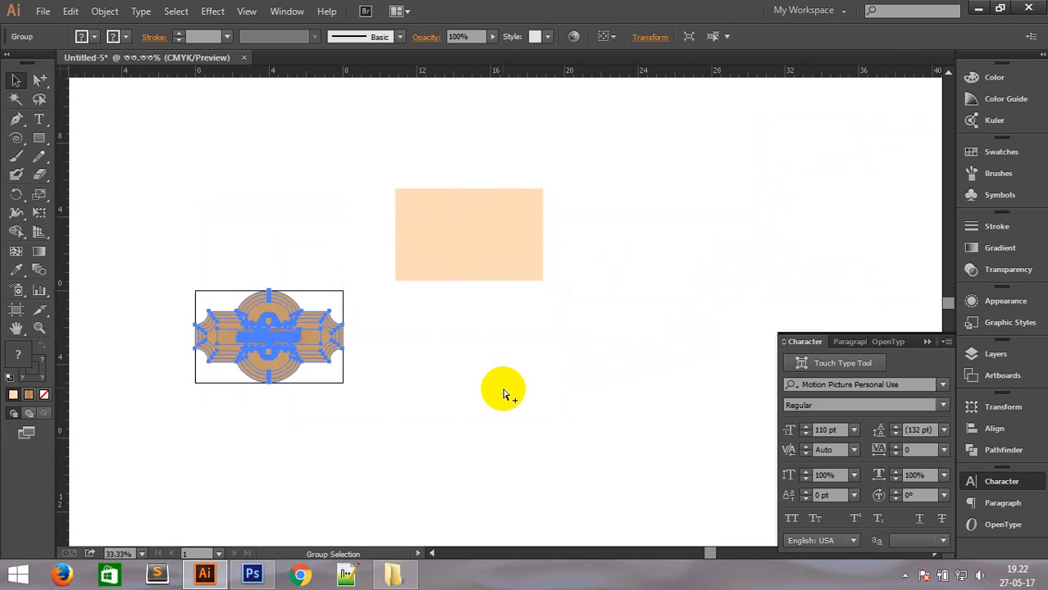
pyautogui.hotkey('ctrl', 'z')
pyautogui.hotkey('ctrl', 'z')
pyautogui.click(367, 402)
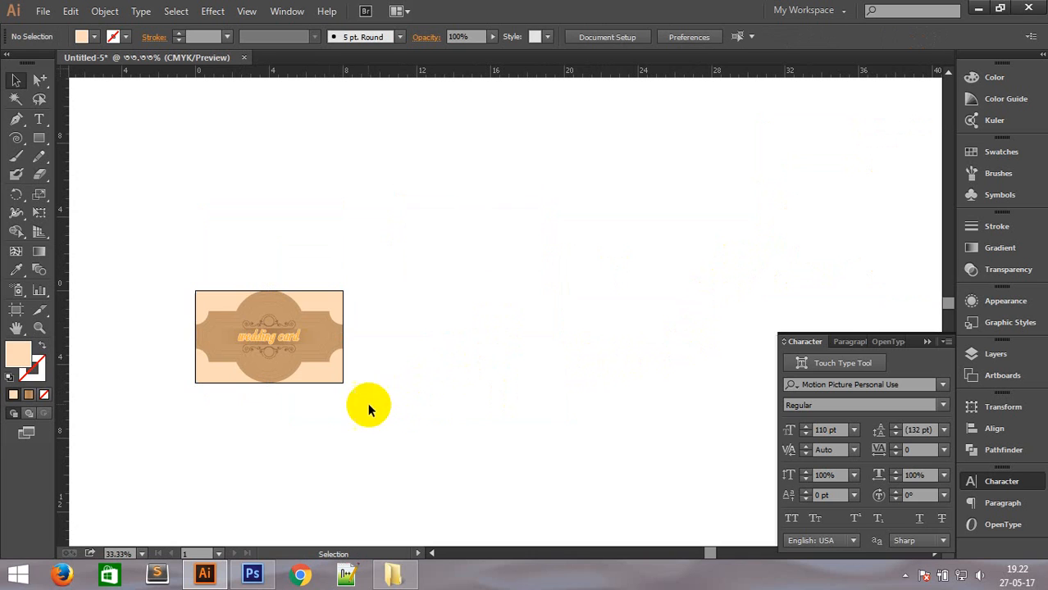
pyautogui.moveTo(367, 403); pyautogui.dragTo(492, 324)
pyautogui.moveTo(300, 204); pyautogui.dragTo(554, 332)
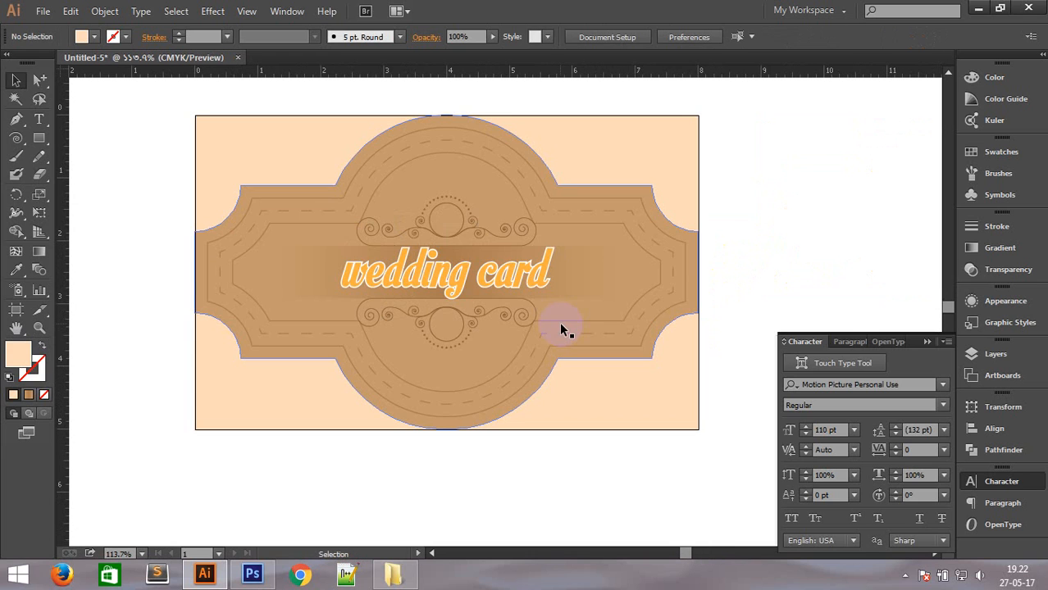